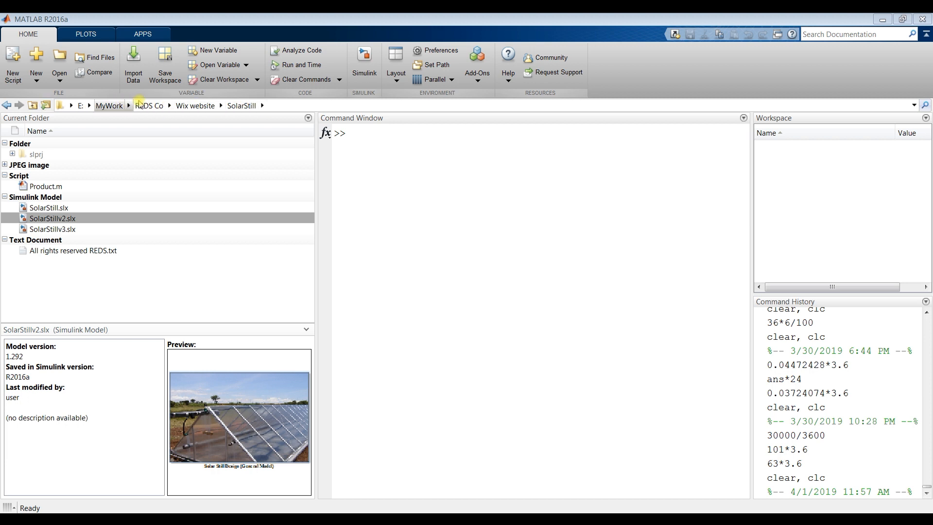
Open the SolarStill.slx model from the current folder and maximize its window.
left_click(914, 105)
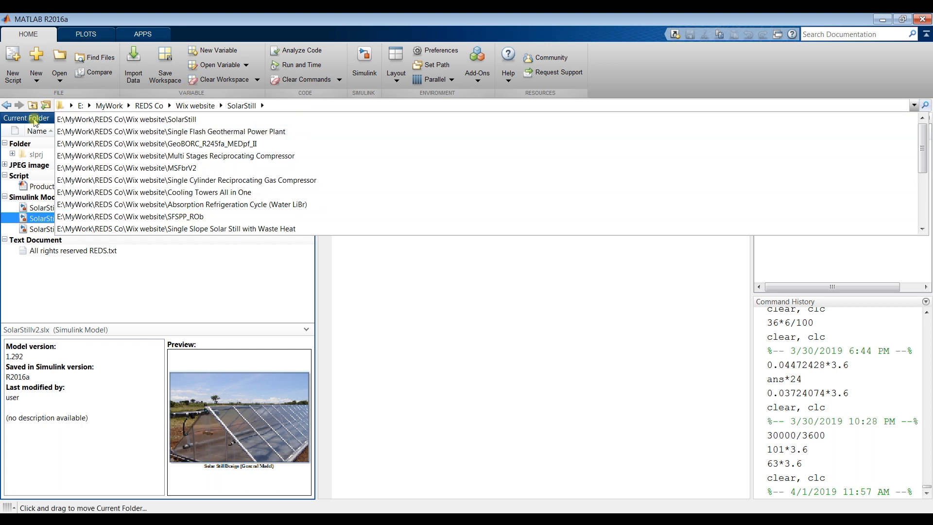
left_click(464, 299)
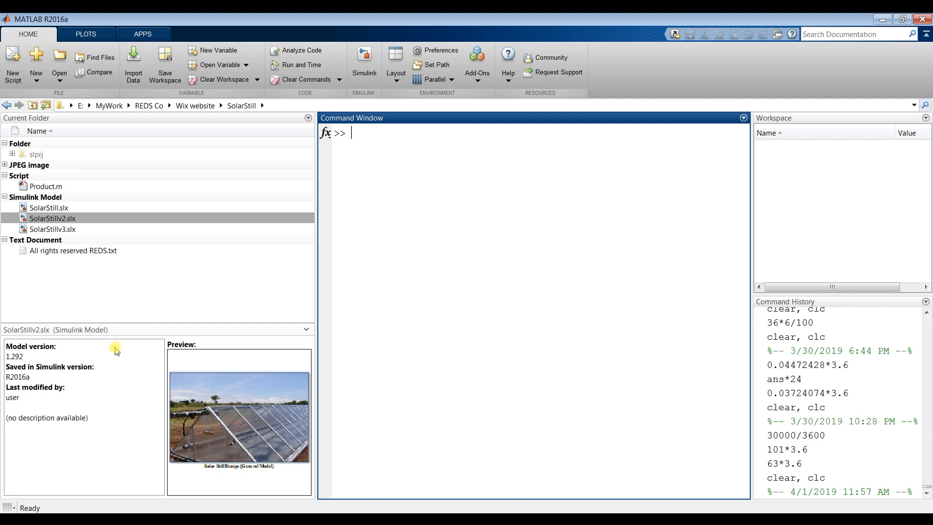
left_click(60, 208)
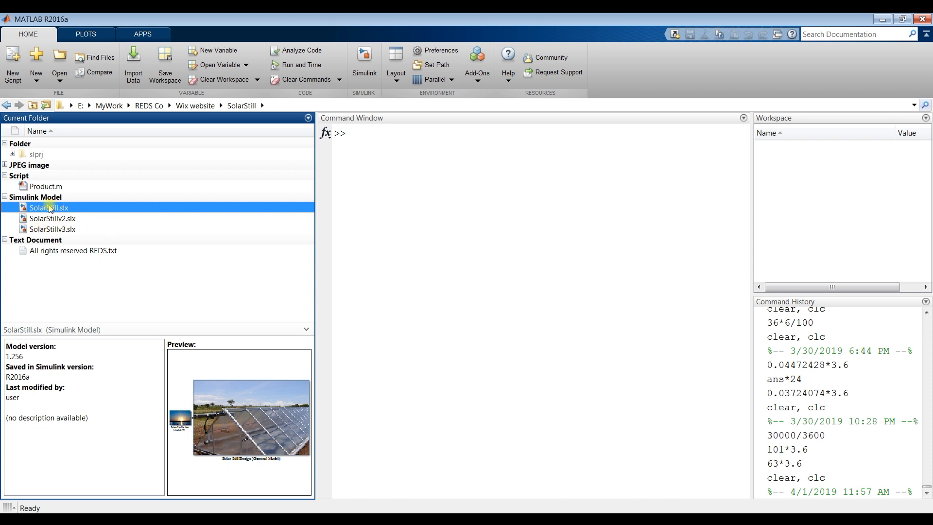
double_click(258, 207)
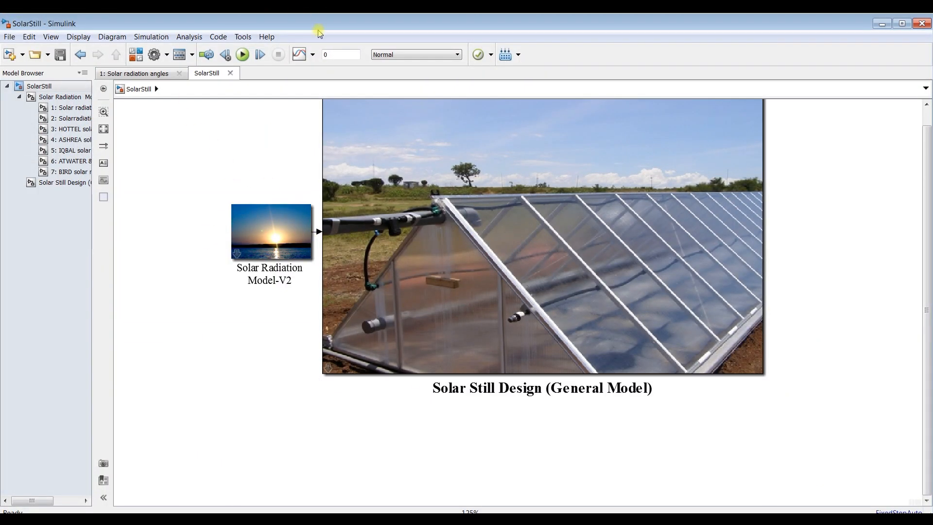
left_click(902, 23)
Review the parameters of the Solar Radiation Model-V2 block, then close the SolarStill model.
left_click(291, 256)
double_click(260, 218)
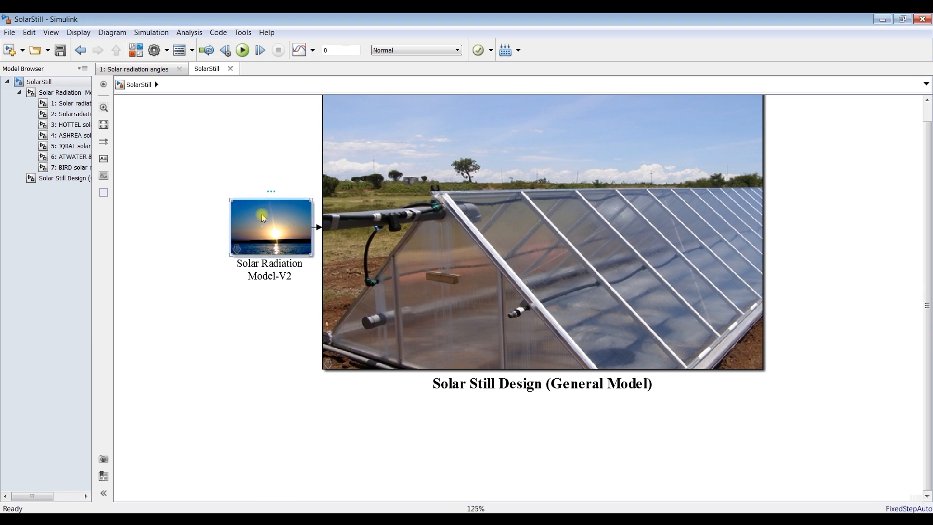
left_click_drag(258, 116, 312, 78)
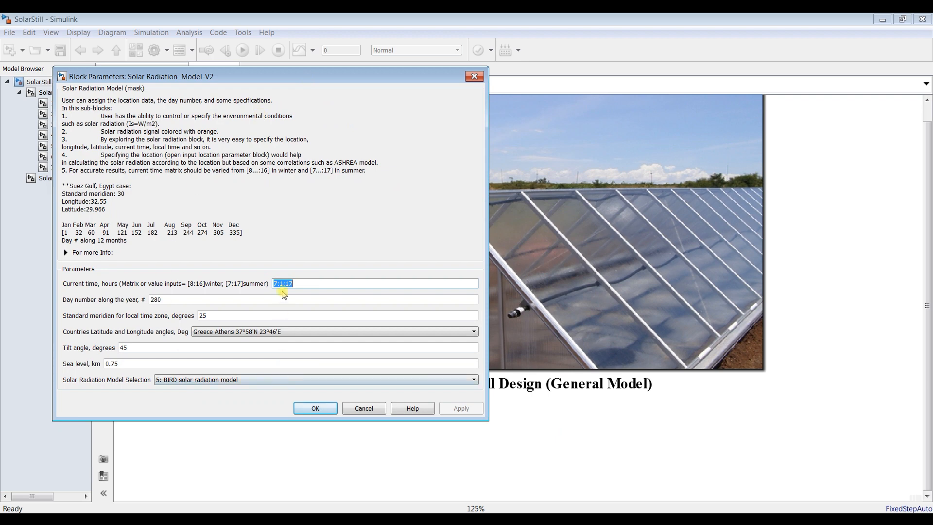
left_click_drag(274, 420, 274, 437)
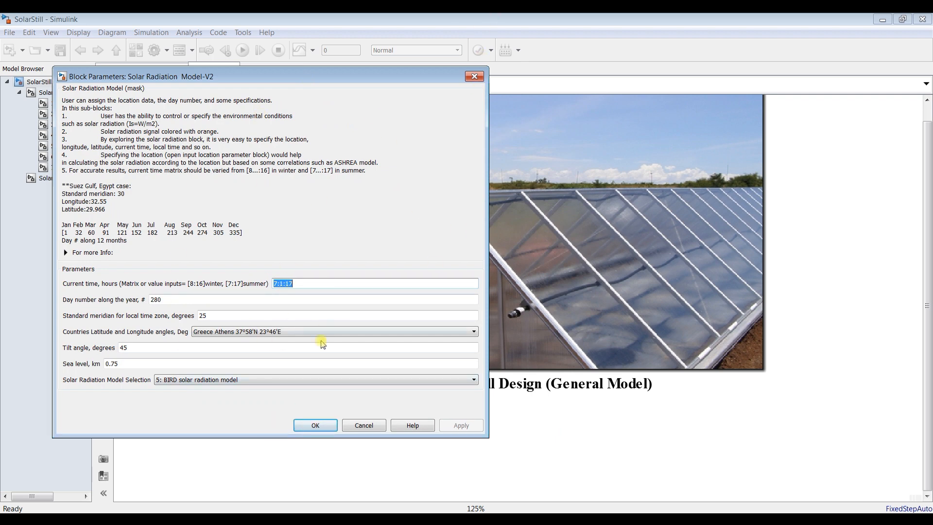
left_click(315, 425)
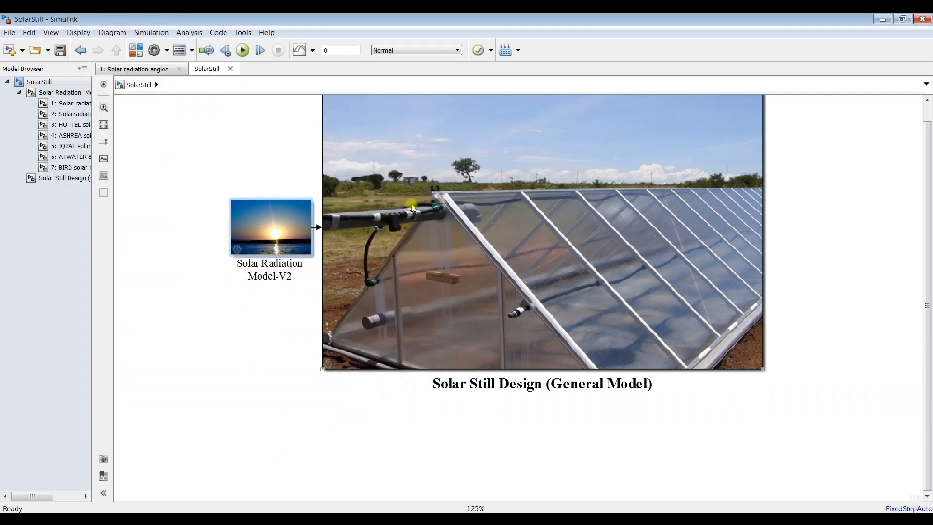
left_click(332, 232)
left_click(922, 19)
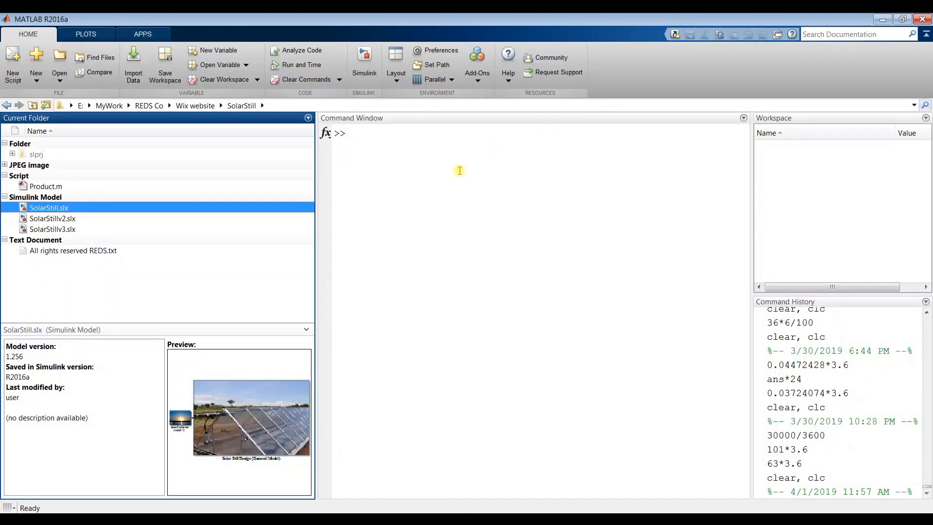
Open the SolarStillv2.slx model and display the contents of its Solar Still Design (General Model) subsystem.
left_click(49, 218)
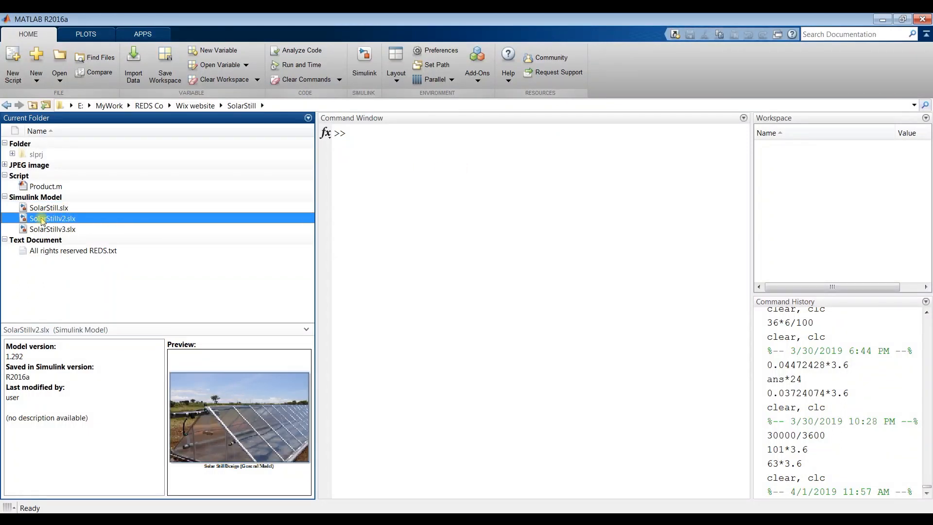
double_click(62, 219)
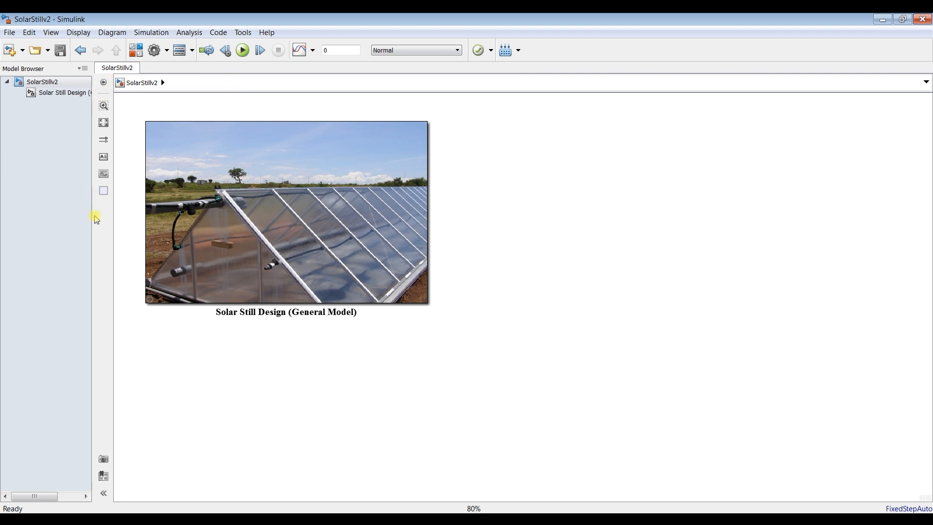
left_click_drag(94, 214, 142, 214)
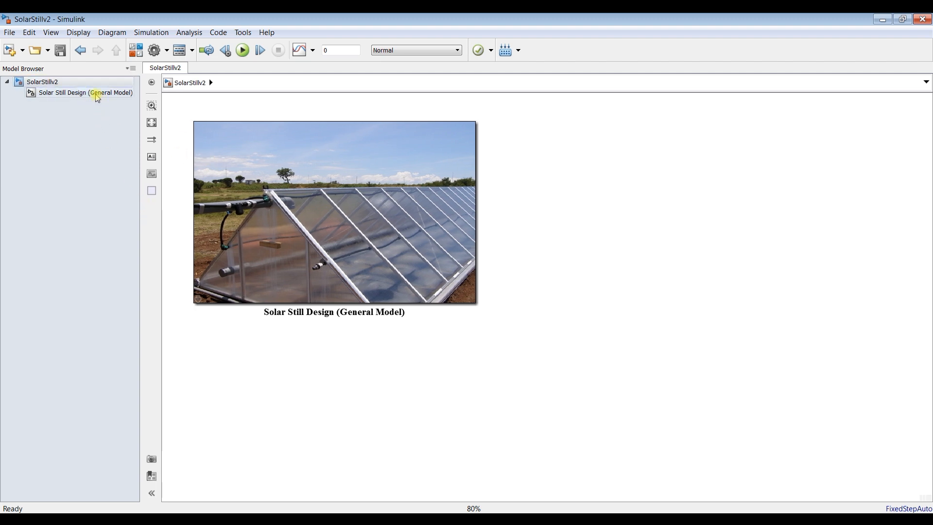
left_click(99, 93)
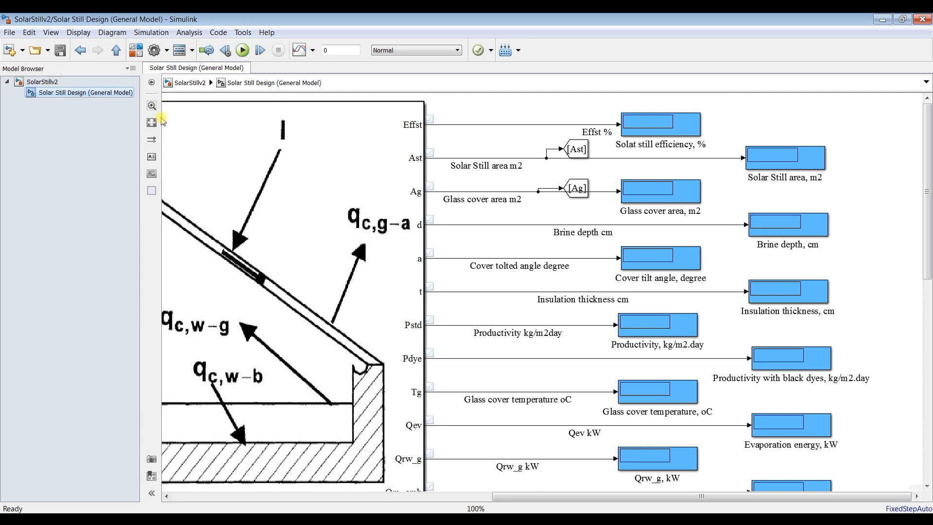
double_click(335, 54)
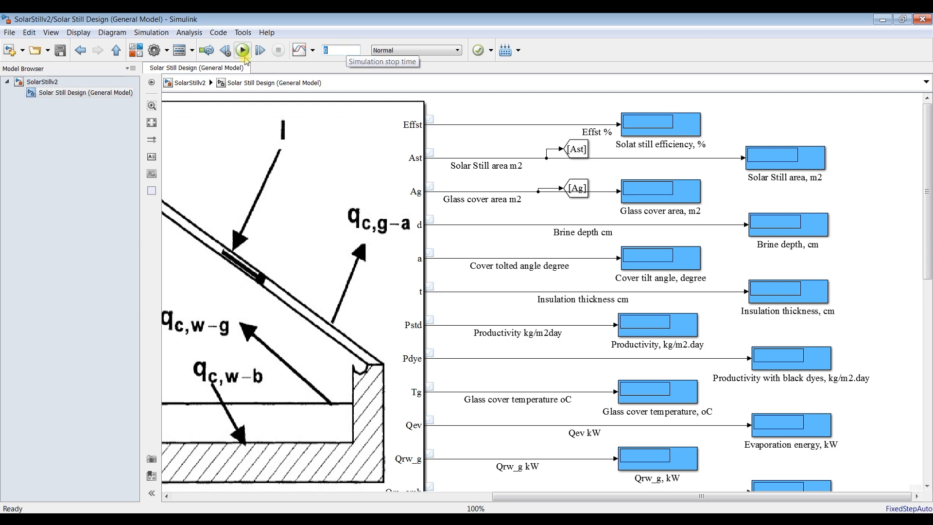
Open the block parameters of Solar Still Design (General Model) from the model's top level and set the solar still productivity to 5 kg/day.
left_click(51, 82)
double_click(358, 190)
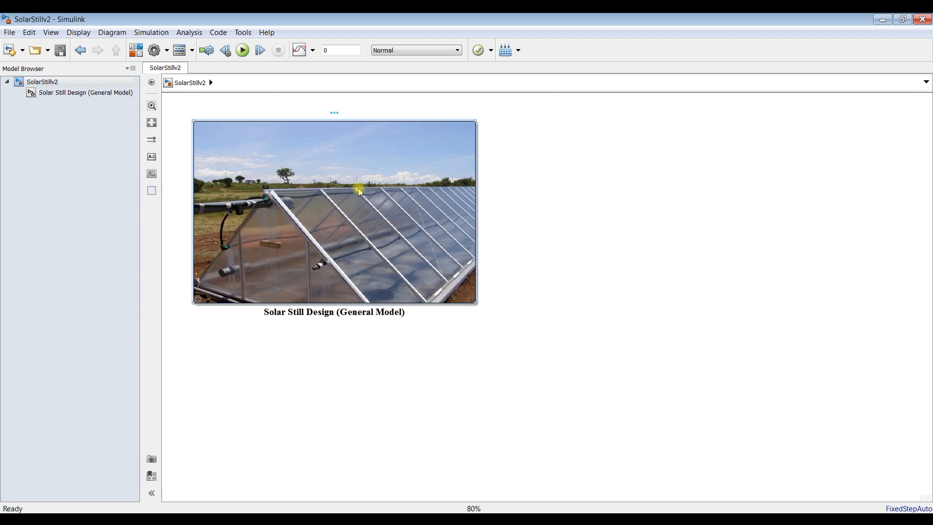
left_click_drag(716, 29, 496, 31)
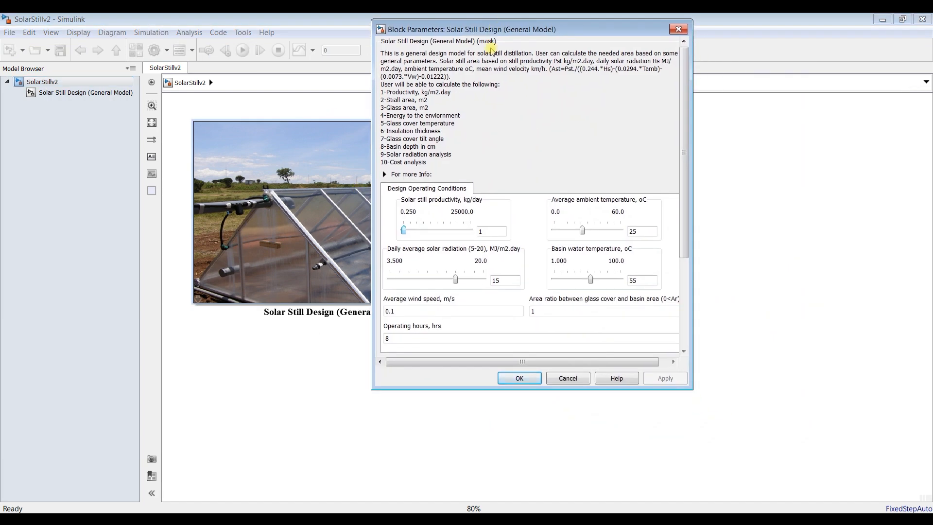
left_click_drag(686, 126, 687, 171)
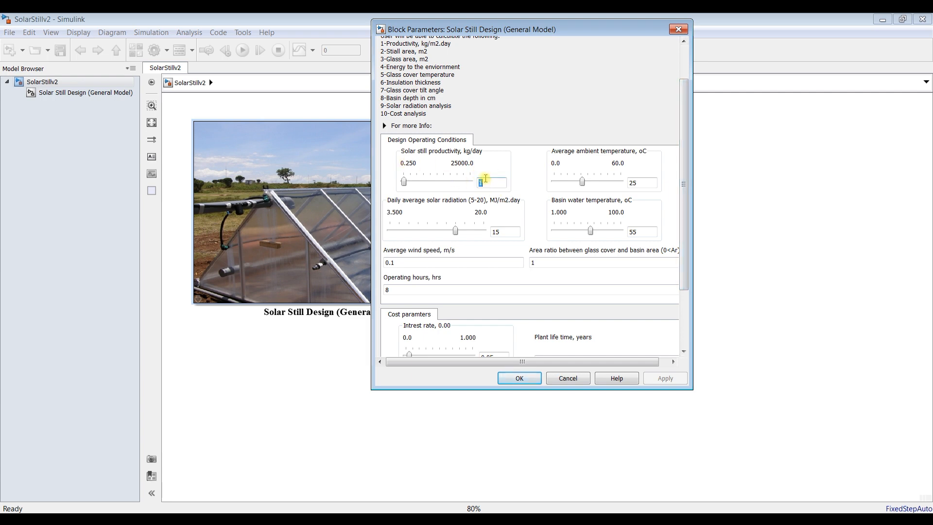
type("5")
Check the ambient temperature and daily solar radiation settings and set the basin water temperature to 50 oC.
double_click(647, 181)
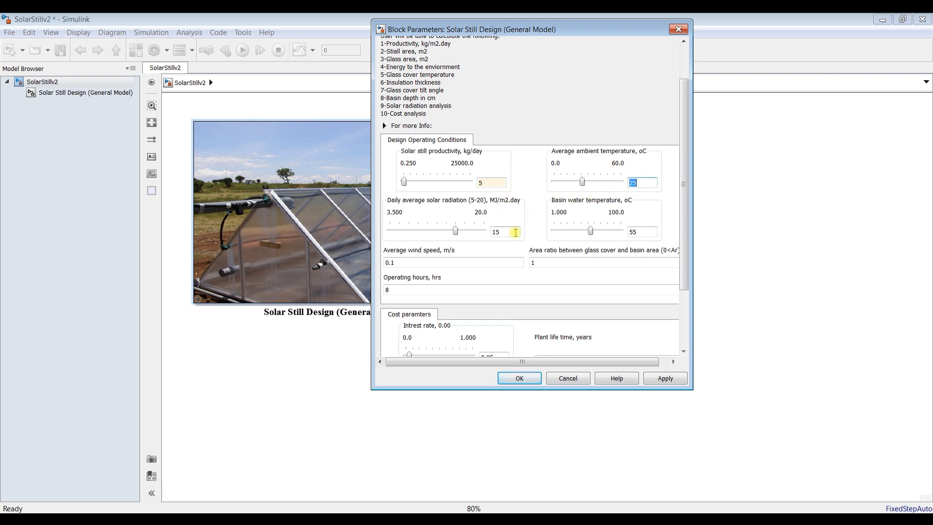
double_click(503, 232)
double_click(642, 232)
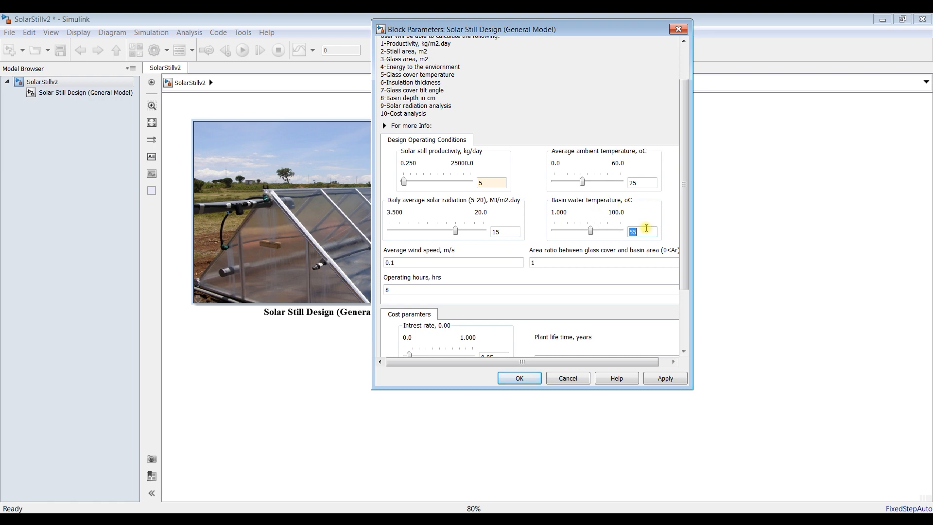
type("50")
double_click(633, 183)
Set the area ratio between glass cover and basin area to 1.5, checking the wind speed and operating hours.
double_click(421, 262)
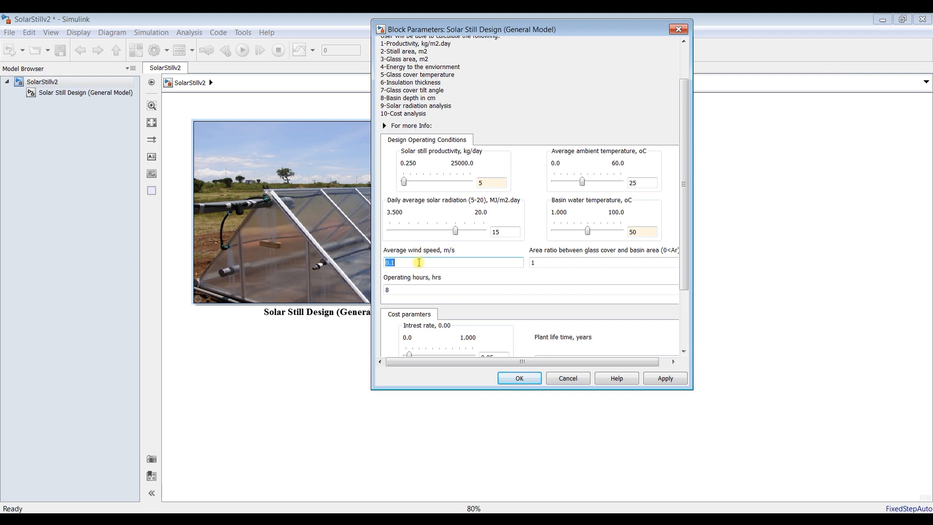
left_click(403, 261)
double_click(539, 261)
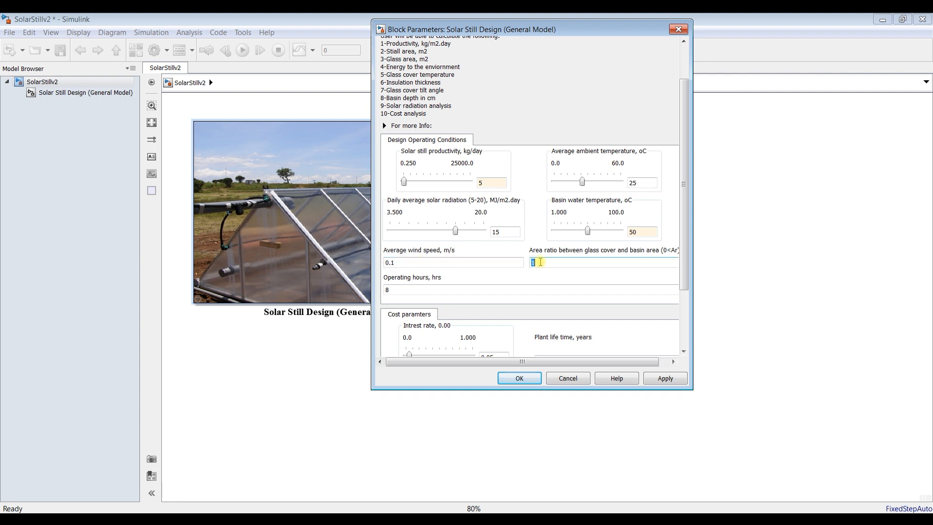
left_click_drag(685, 247, 686, 266)
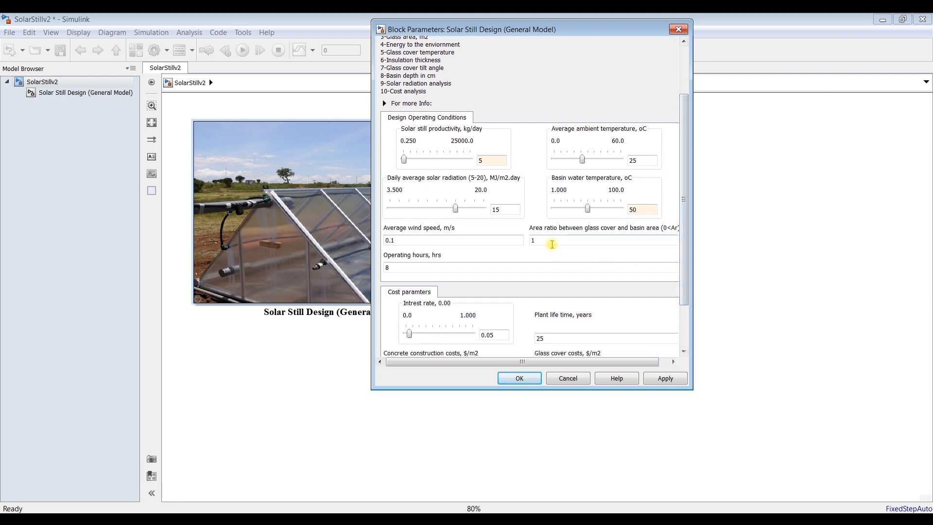
double_click(551, 242)
type("1")
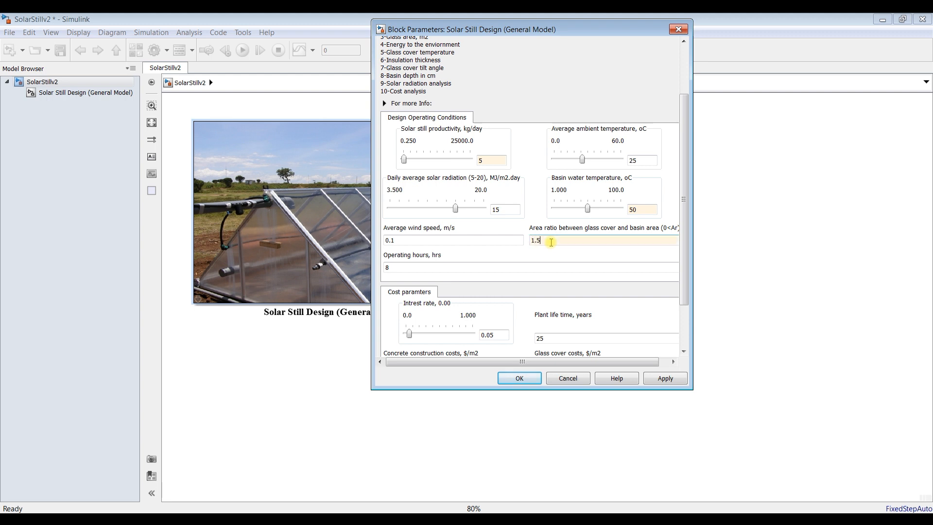
double_click(457, 271)
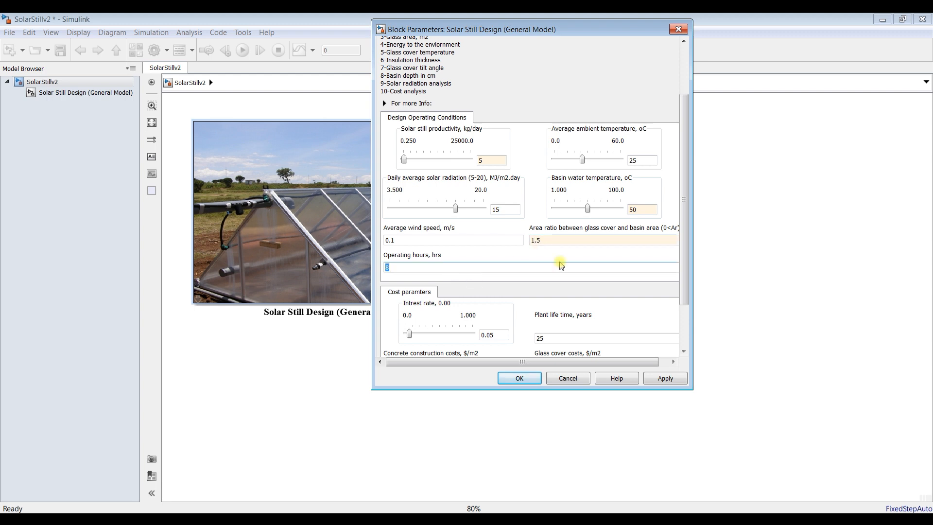
Review the cost parameters of the solar still block and apply the changed block parameters.
left_click_drag(690, 234, 770, 231)
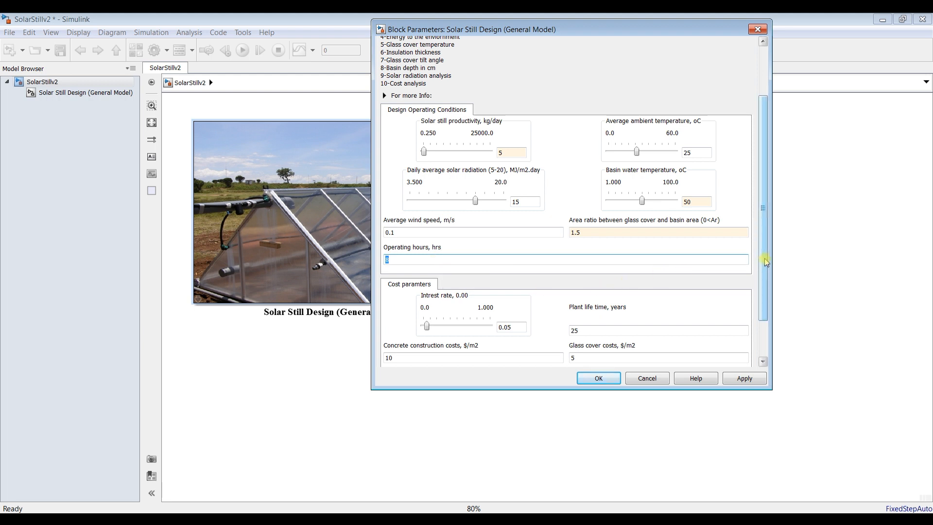
scroll(766, 261, "down", 3)
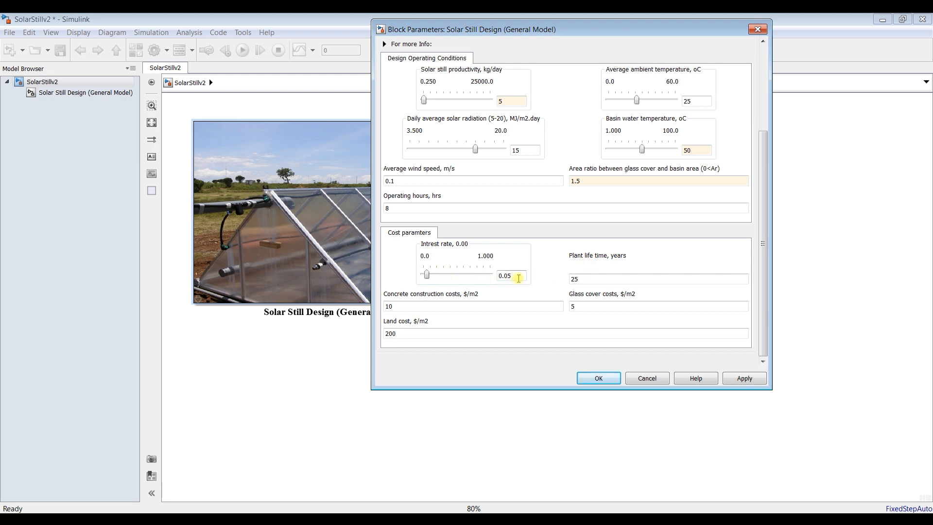
left_click(593, 278)
left_click(593, 302)
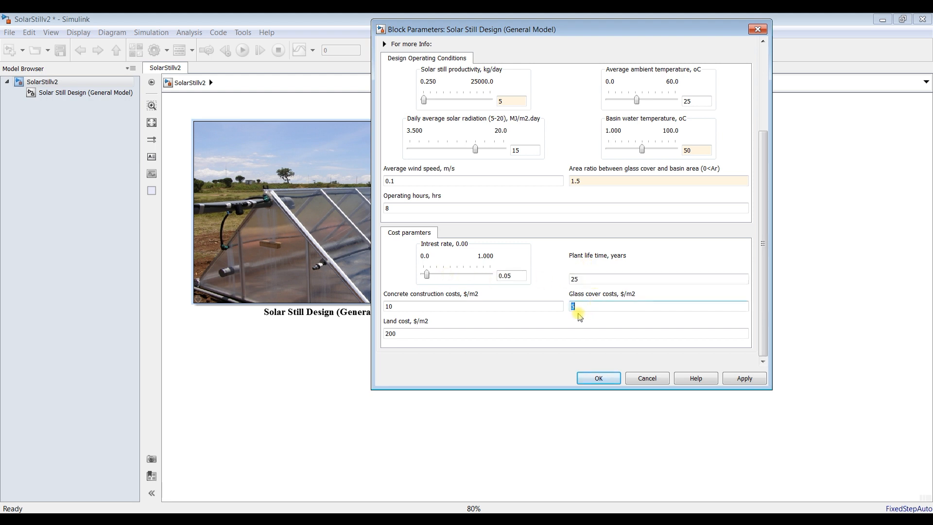
left_click(430, 305)
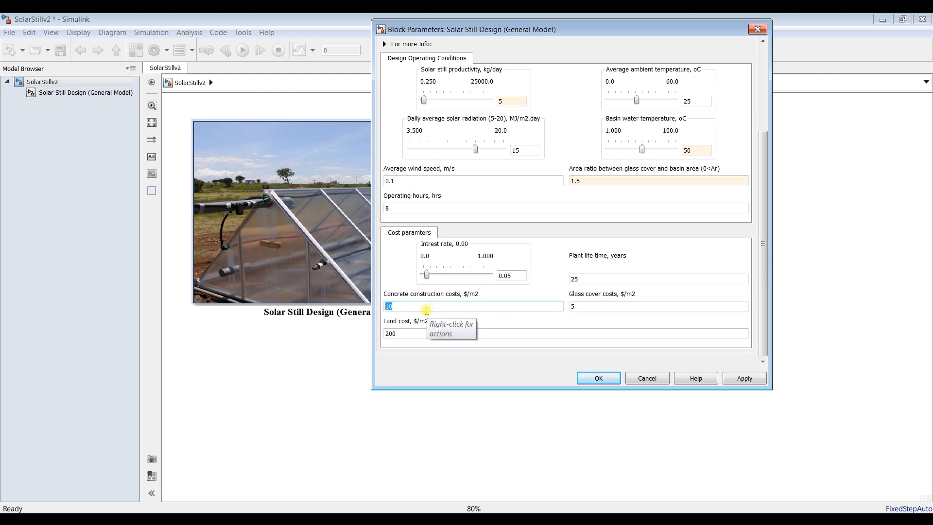
left_click(415, 333)
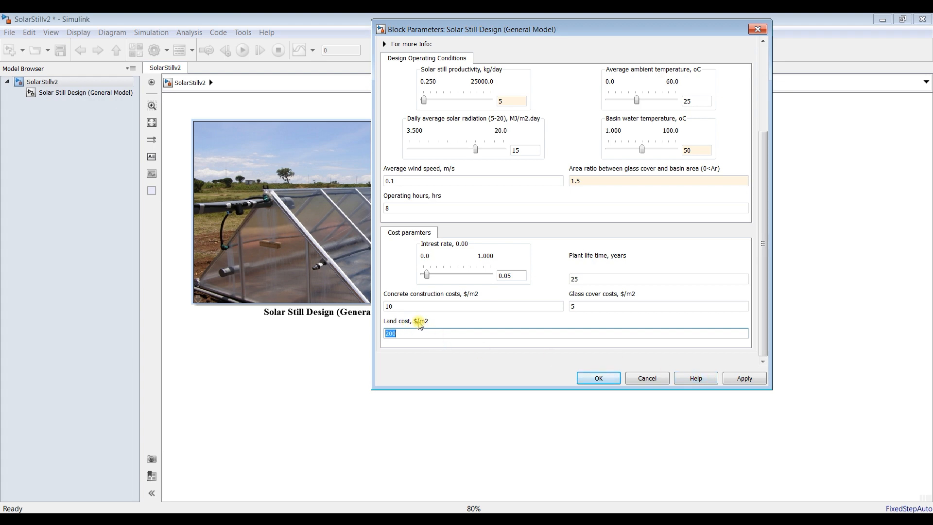
left_click(743, 378)
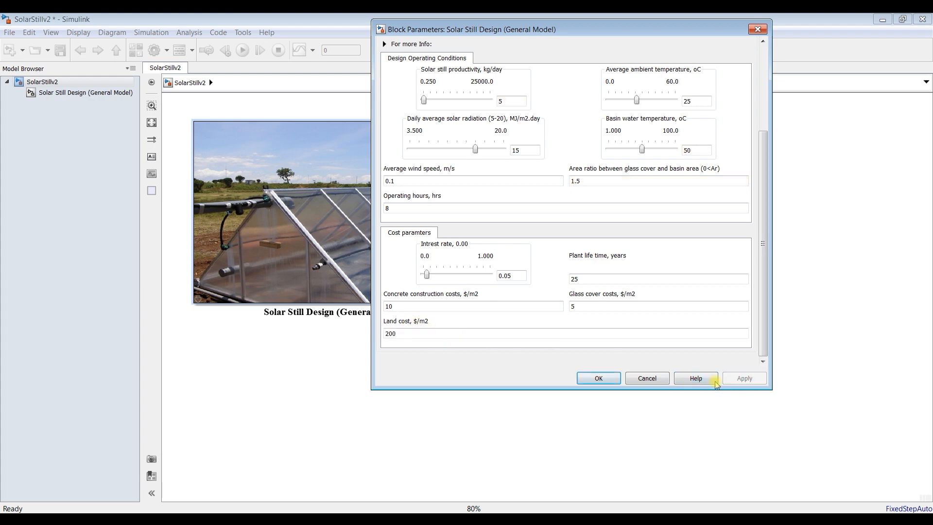
left_click(598, 378)
Run the simulation with the Solar Still Design (General Model) subsystem displayed and review all its calculated outputs.
left_click(98, 93)
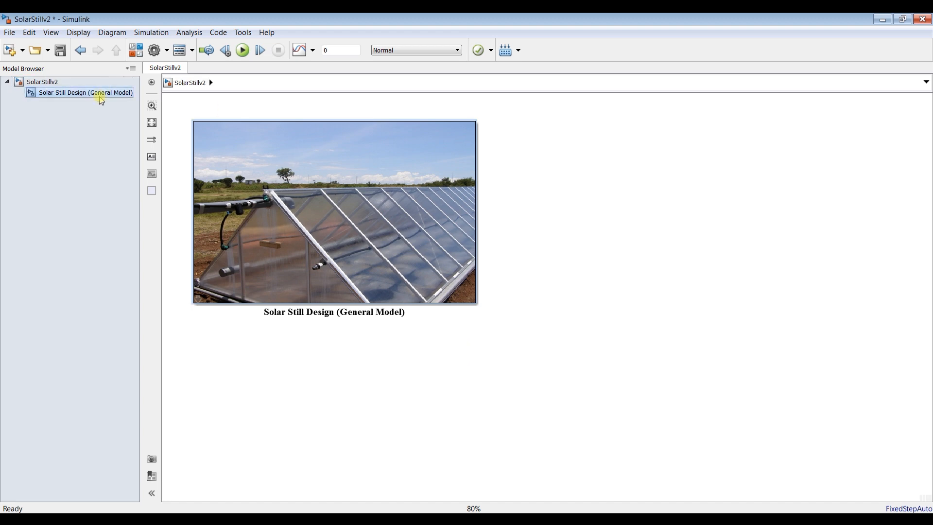
left_click(240, 51)
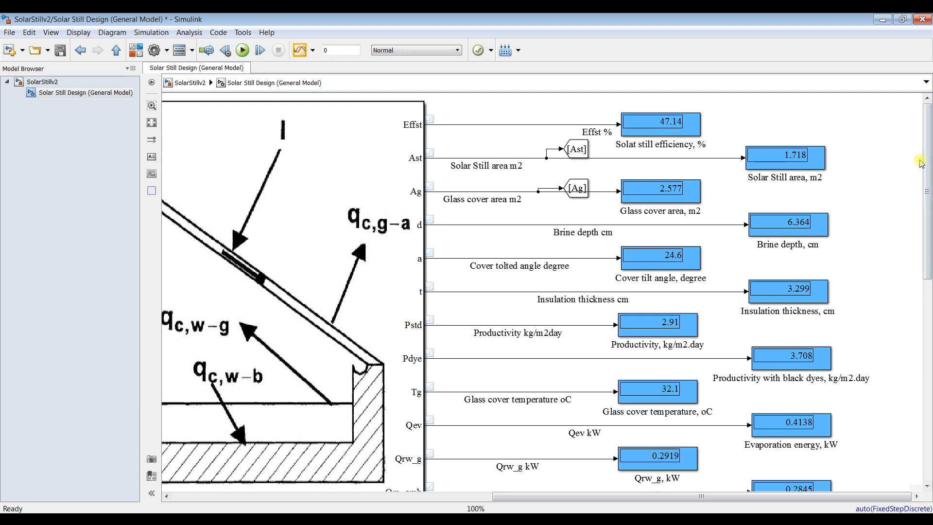
left_click(809, 178)
left_click(794, 193)
left_click_drag(929, 175, 930, 229)
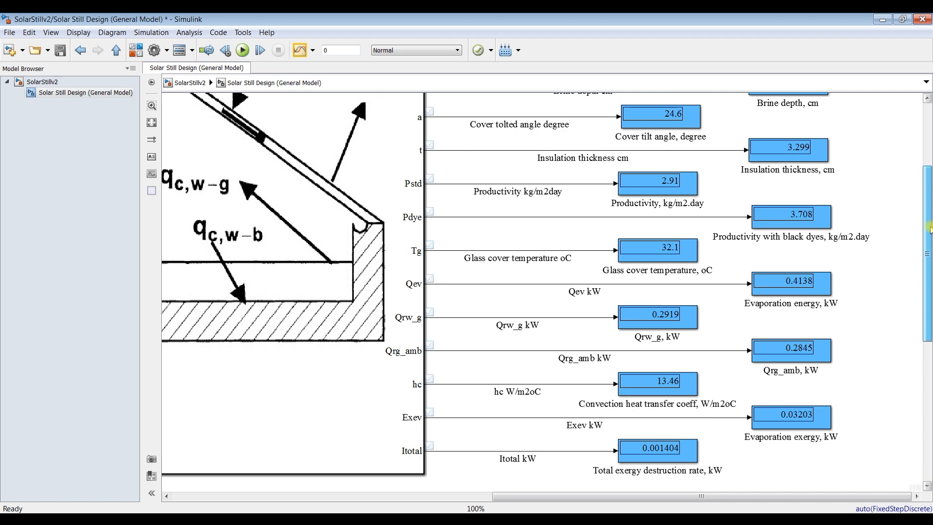
left_click_drag(930, 228, 929, 348)
left_click_drag(517, 497, 674, 488)
left_click_drag(928, 381, 929, 176)
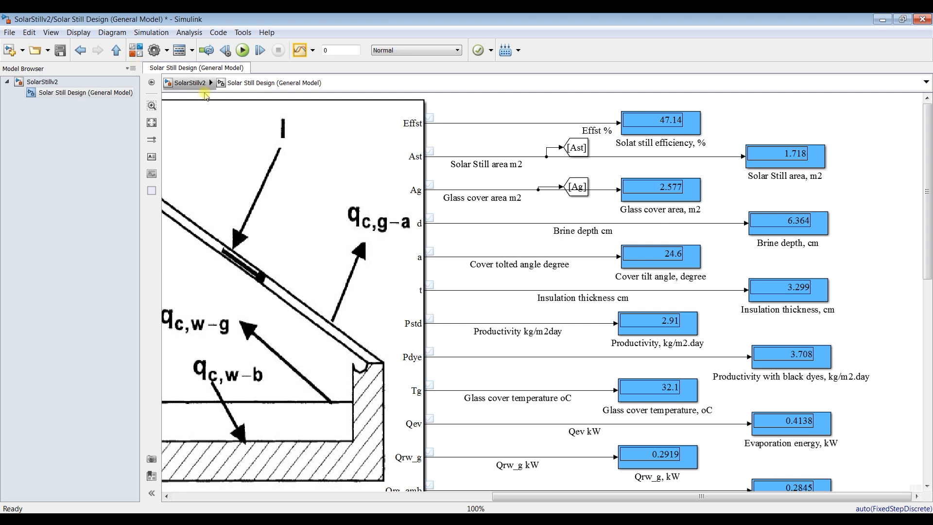
Explore the model hierarchy of the Solar Still Design (General Model) subsystem and compare the contents of its Cost Analysis and STdesign functions.
left_click(180, 52)
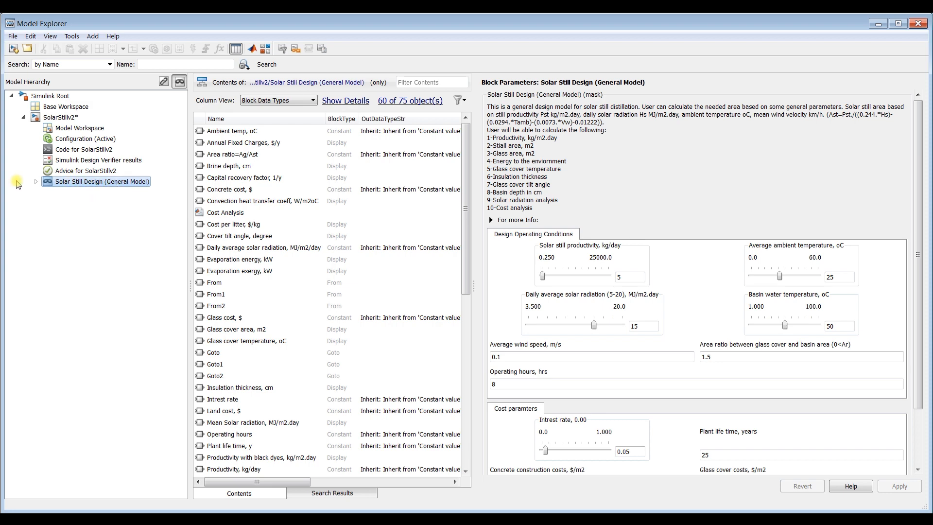
left_click(36, 182)
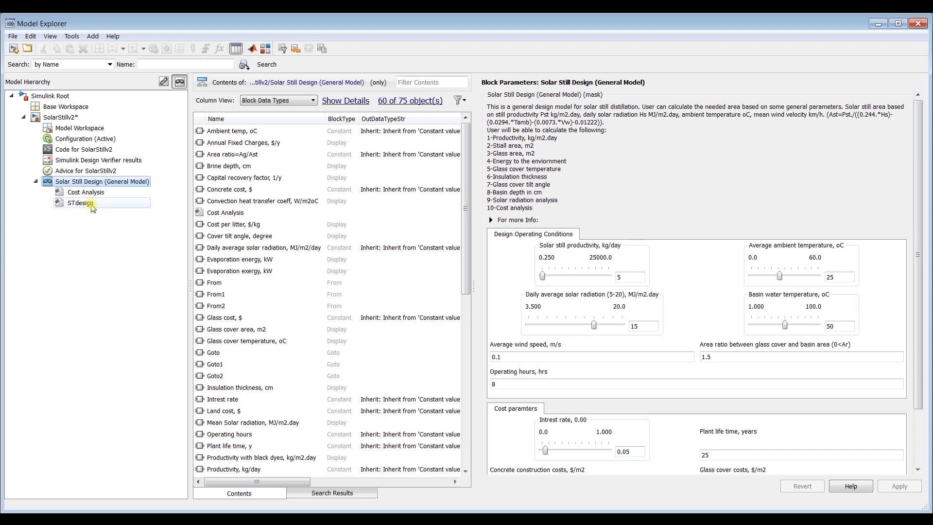
left_click(82, 204)
left_click(83, 193)
left_click(82, 201)
left_click(83, 194)
left_click(83, 203)
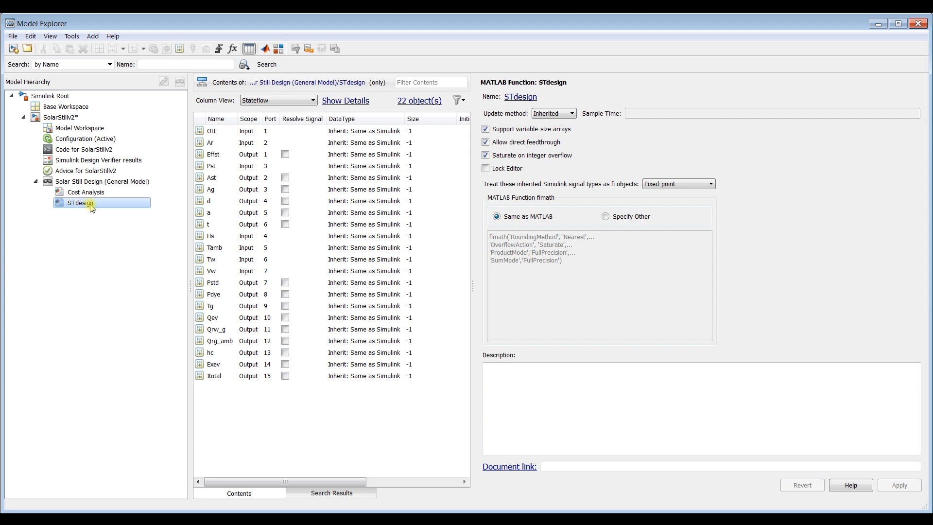
Enable saving the final value to the base workspace for the STdesign outputs Itotal and Exev.
left_click(206, 377)
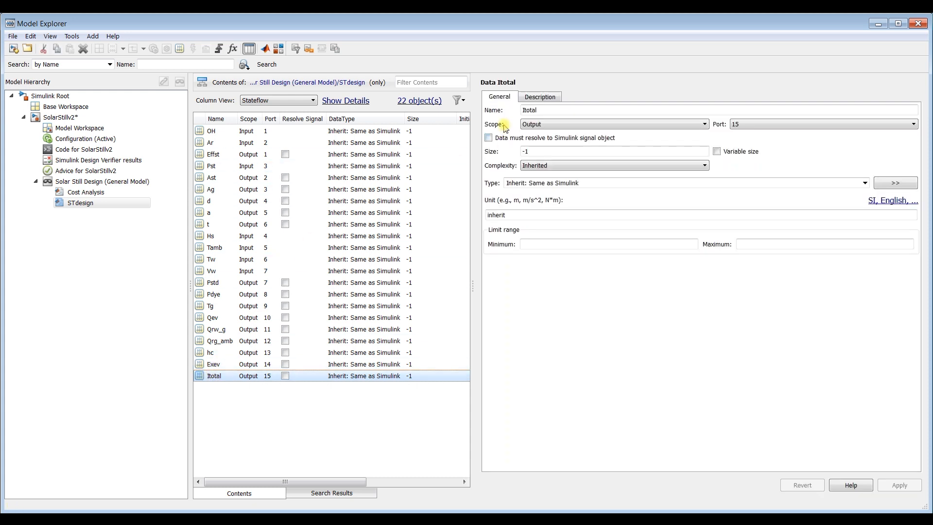
left_click(529, 99)
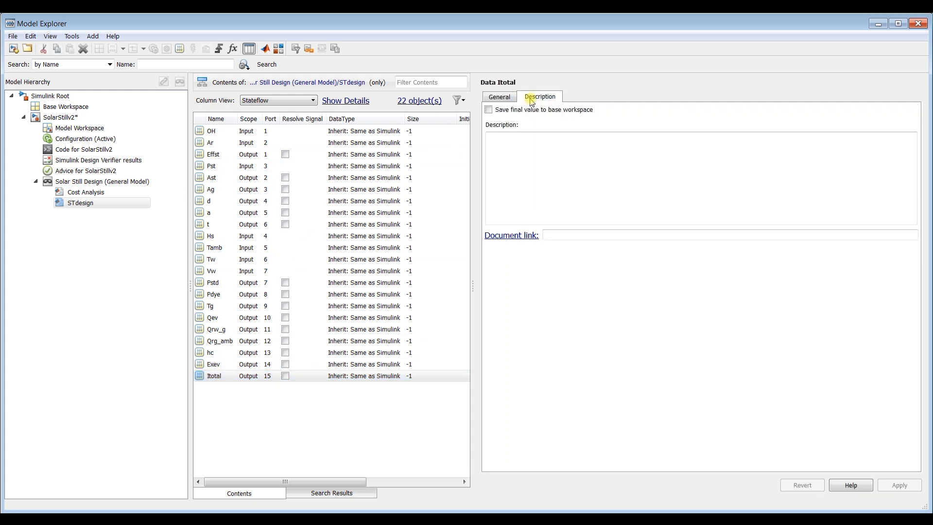
left_click(489, 110)
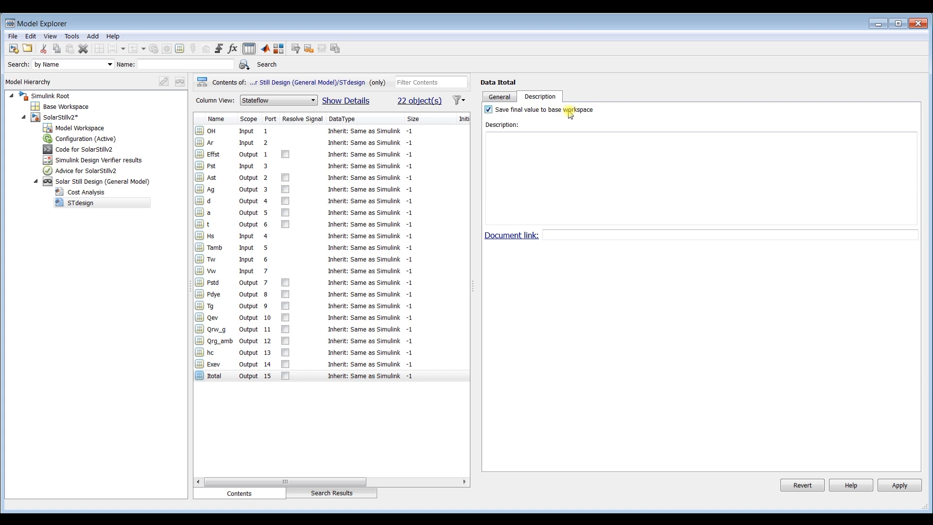
left_click(209, 364)
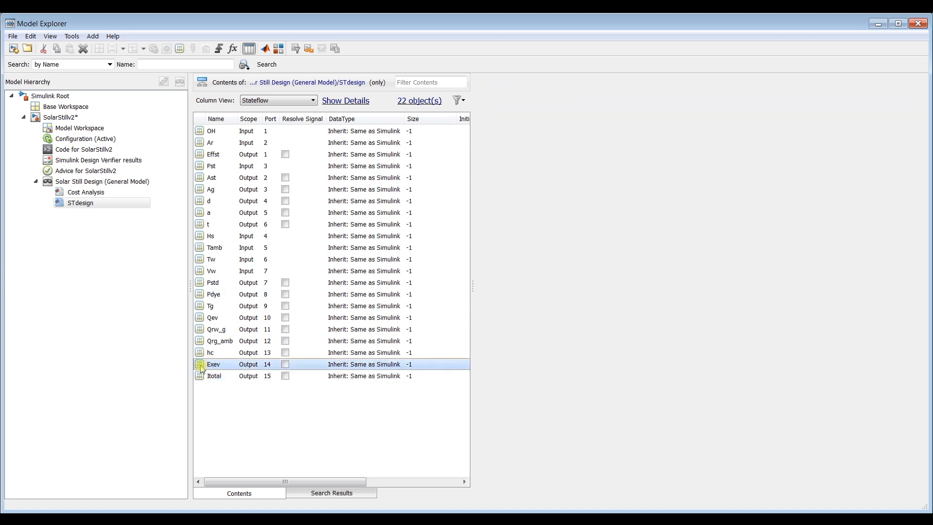
left_click(488, 110)
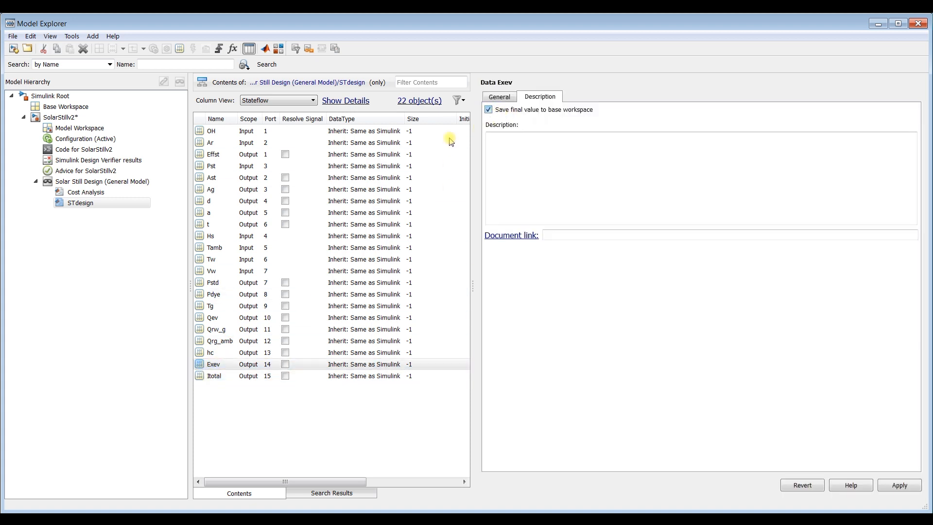
Check the base workspace saving option of the STdesign outputs hc, Qrg_amb, Qrw_g, Qev, Tg and Pdye.
left_click(212, 353)
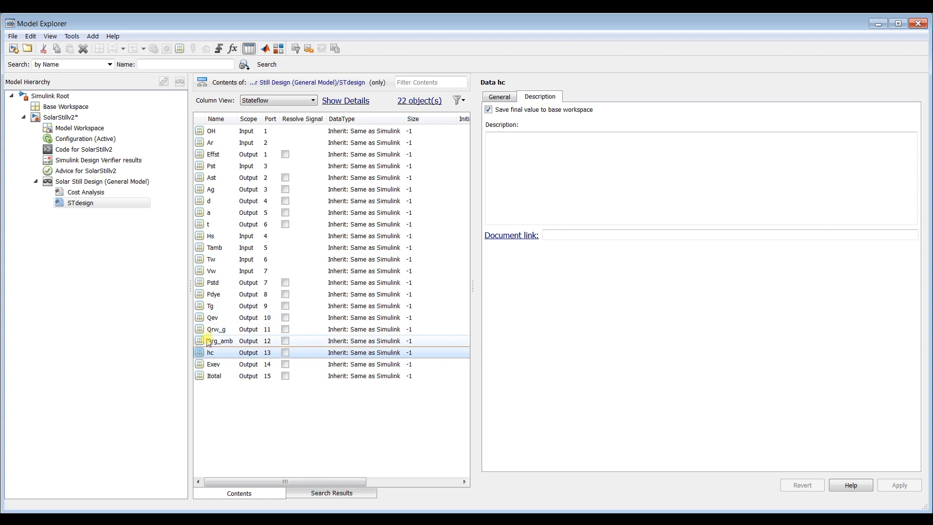
left_click(219, 340)
left_click(216, 329)
left_click(212, 319)
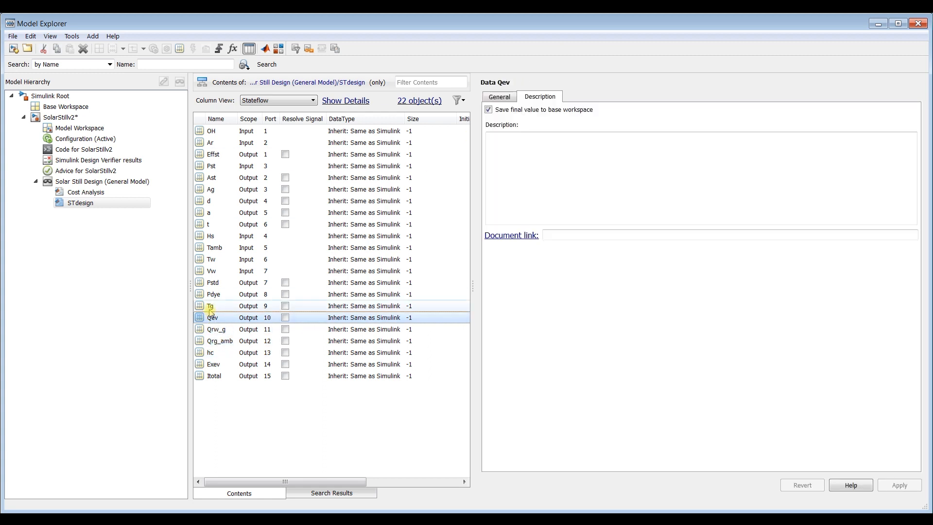
left_click(212, 306)
left_click(213, 295)
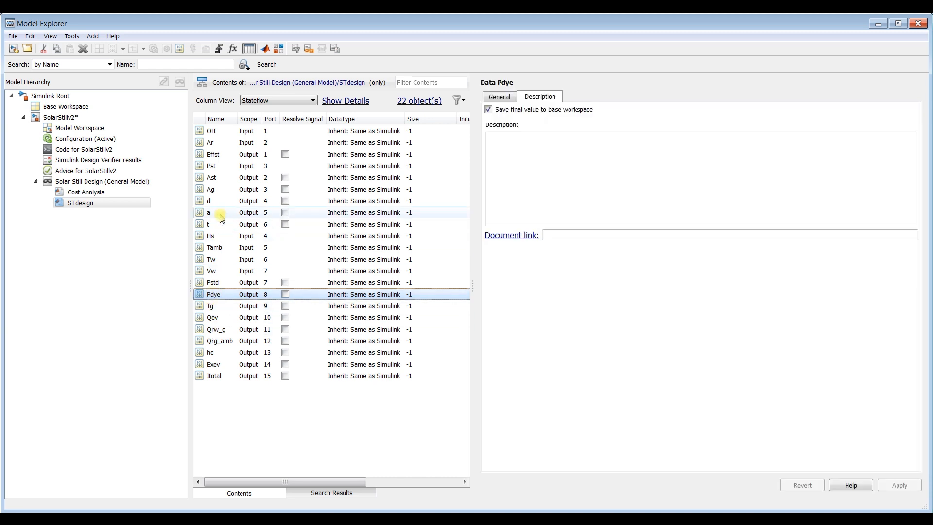
Check the base workspace saving option of the Cost Analysis inputs Ag, Ast and IR.
left_click(87, 194)
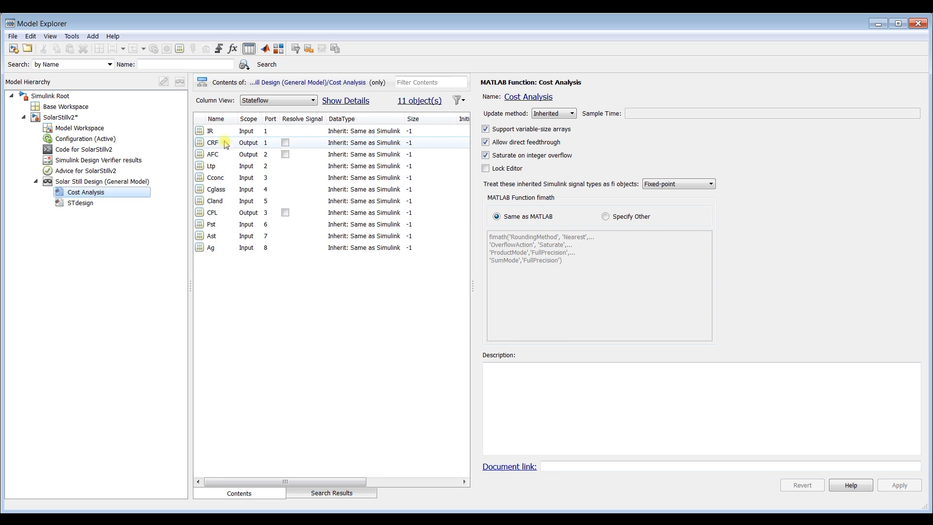
left_click(209, 249)
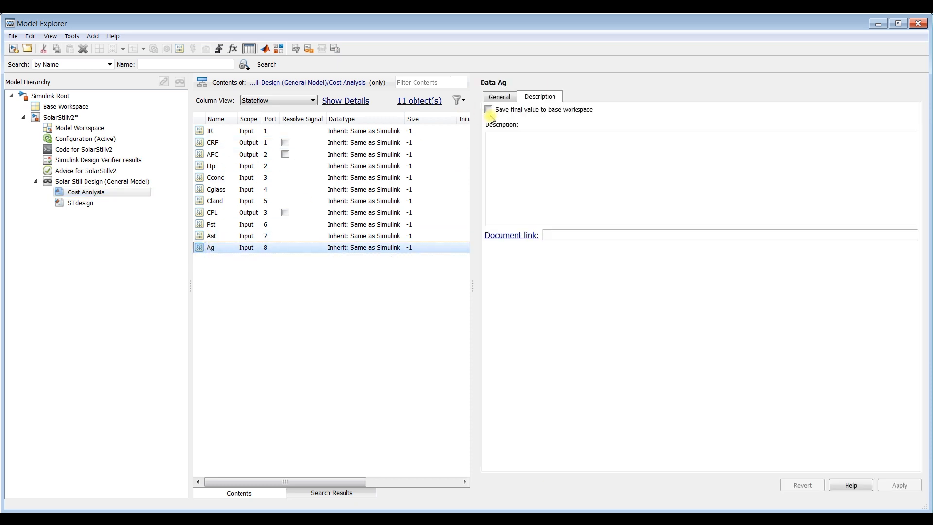
left_click(212, 236)
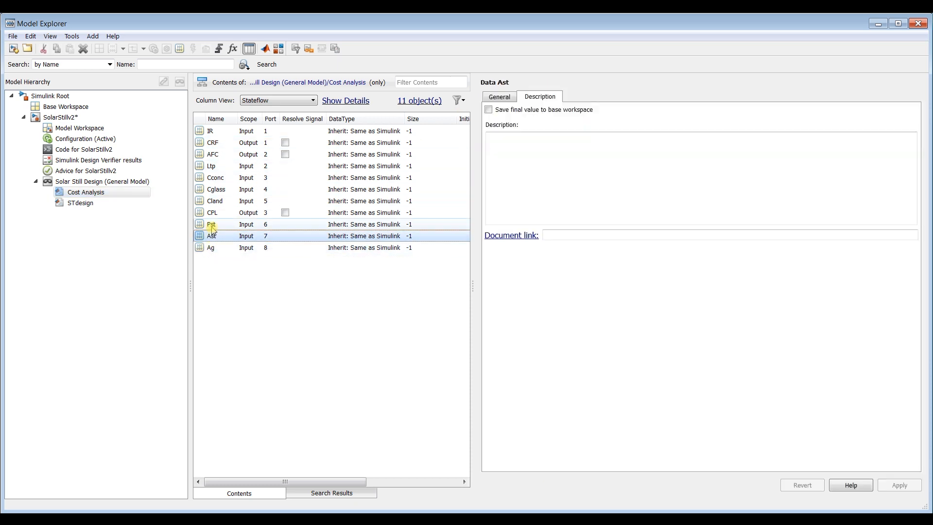
left_click(221, 132)
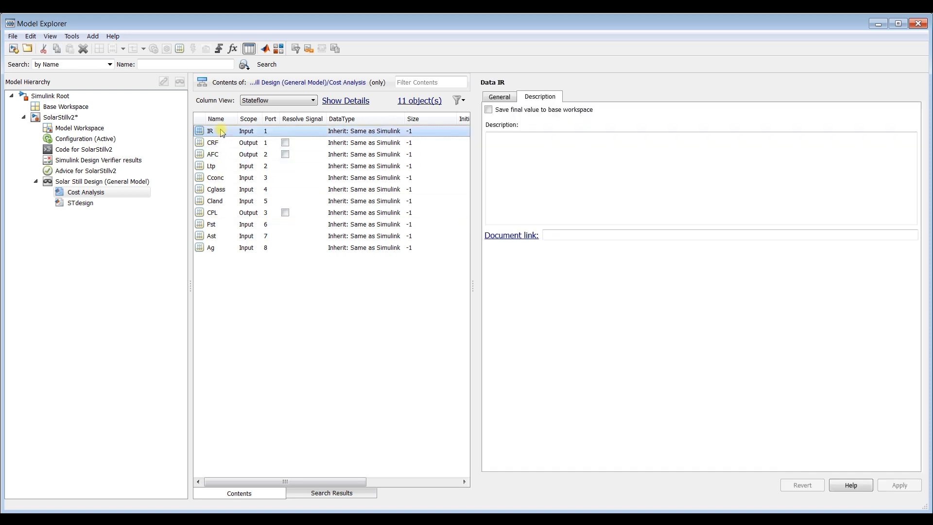
Enable and apply saving the final value to the base workspace for the Cost Analysis data CRF, AFC, Cconc, Cglass and Cland.
left_click(417, 142)
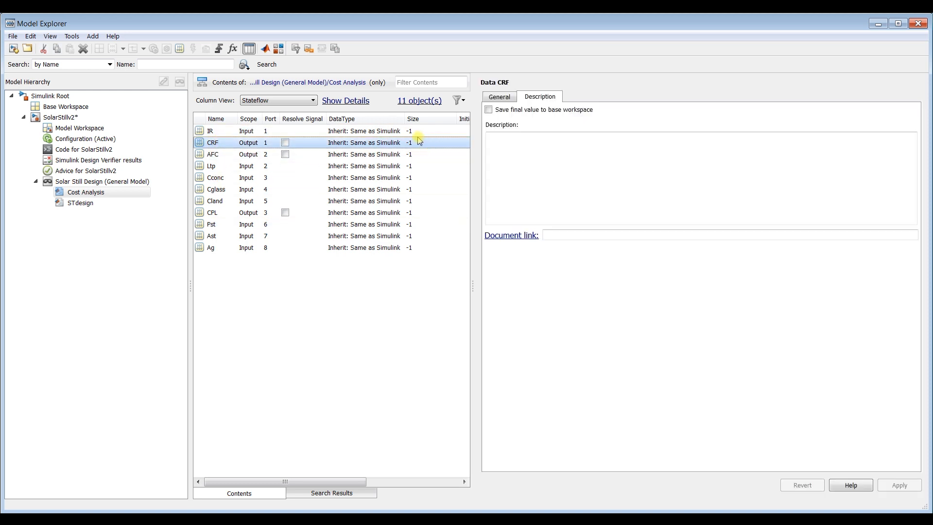
left_click(196, 154)
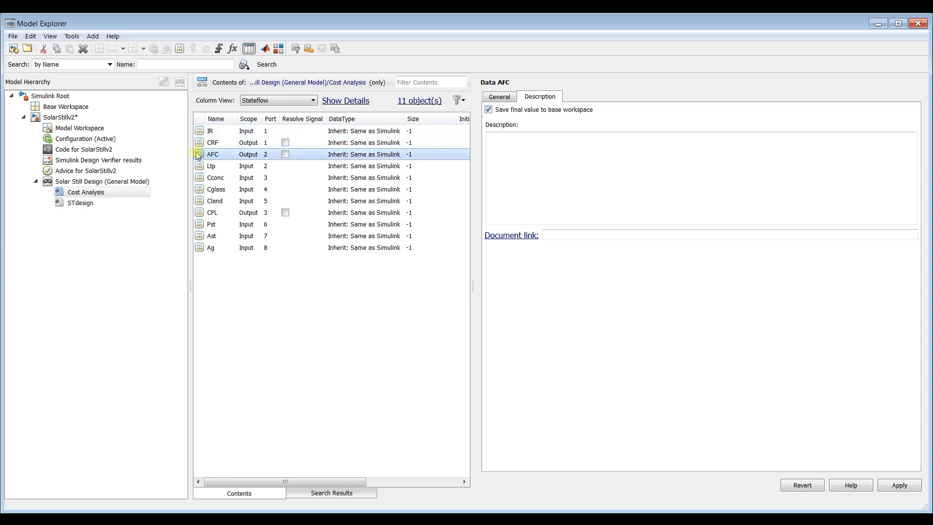
left_click(213, 166)
left_click(214, 178)
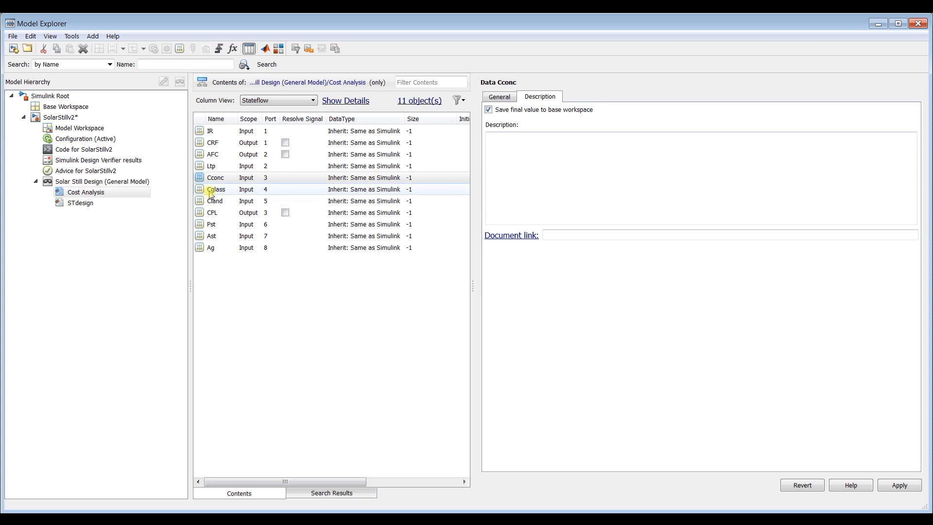
left_click(214, 190)
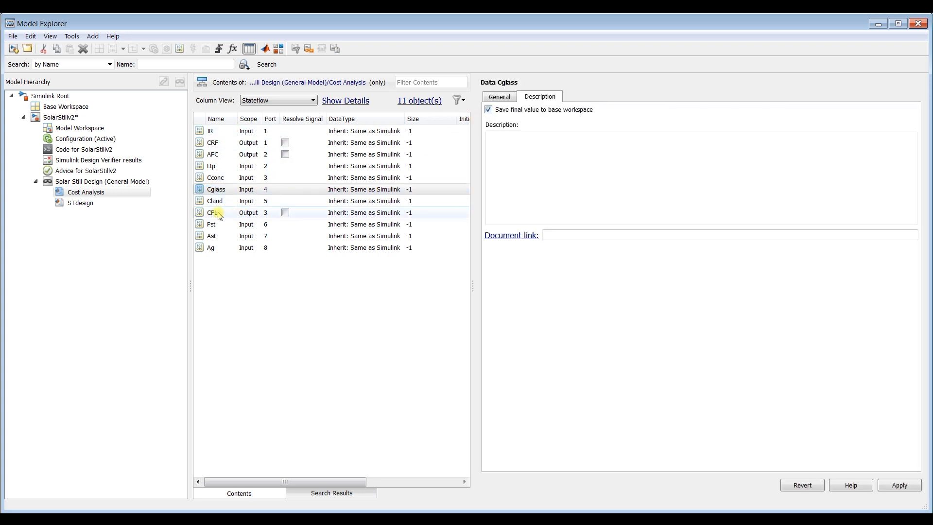
left_click(215, 201)
left_click(489, 110)
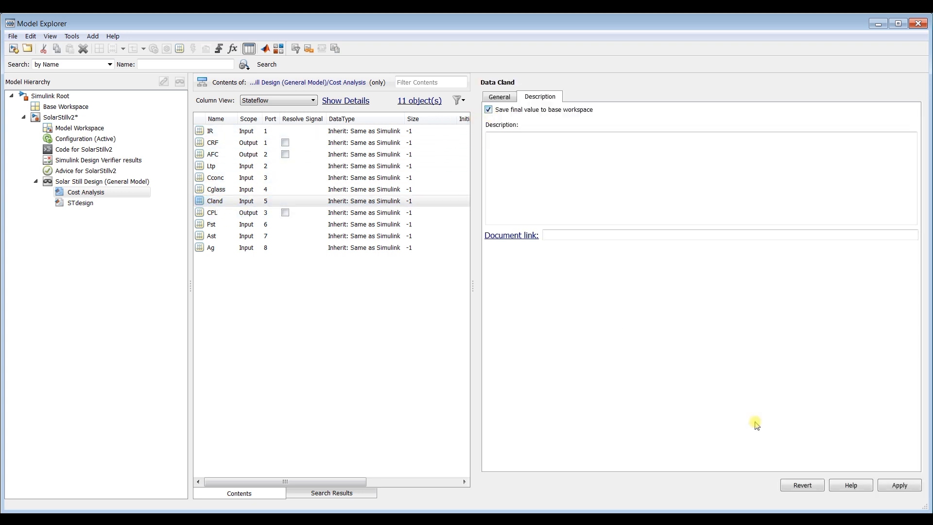
left_click(896, 486)
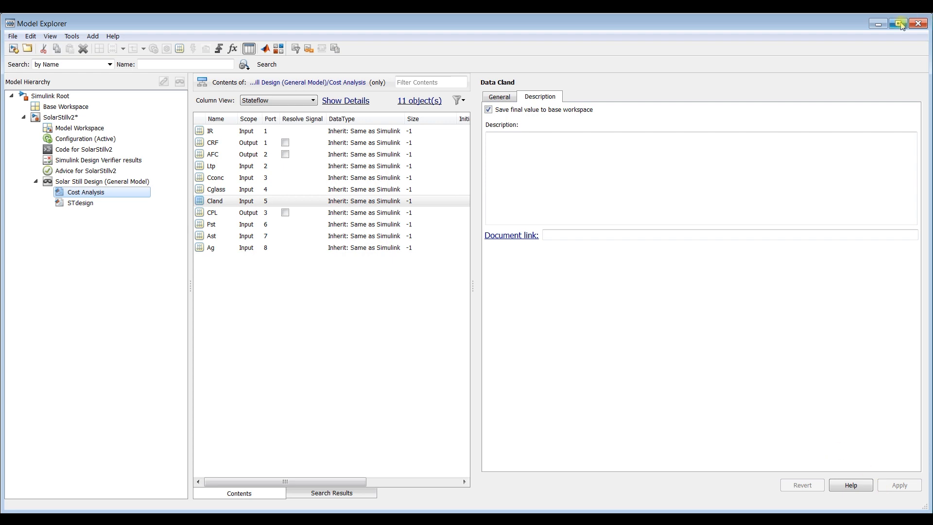
Return to the subsystem diagram, save the model and rerun the simulation.
left_click(917, 24)
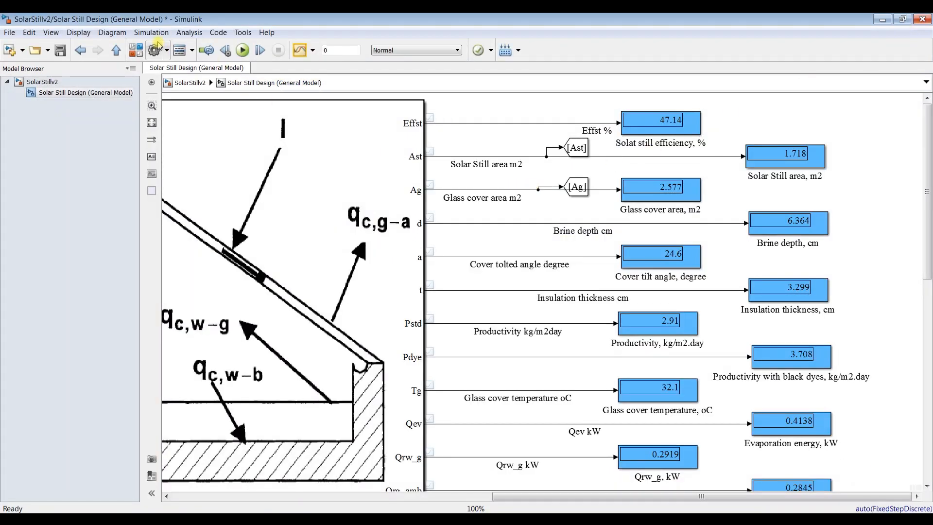
left_click(60, 50)
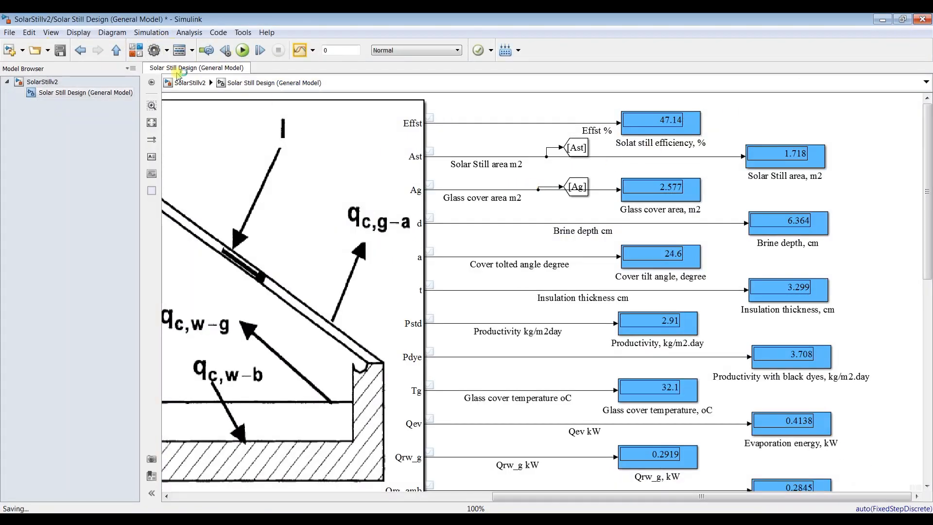
left_click(242, 50)
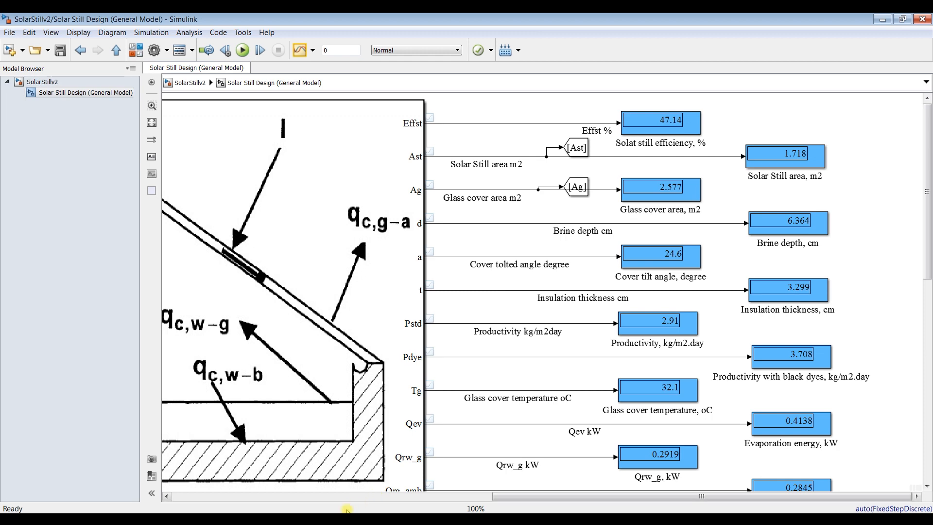
Switch to the main MATLAB window and resize the workspace area to review all the saved model variables.
left_click(240, 477)
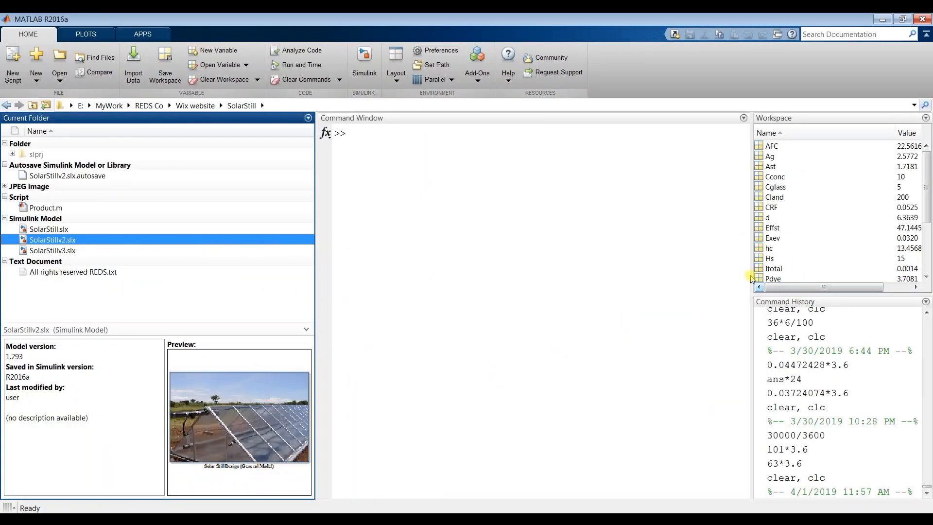
left_click_drag(751, 277, 678, 278)
left_click_drag(791, 294, 792, 390)
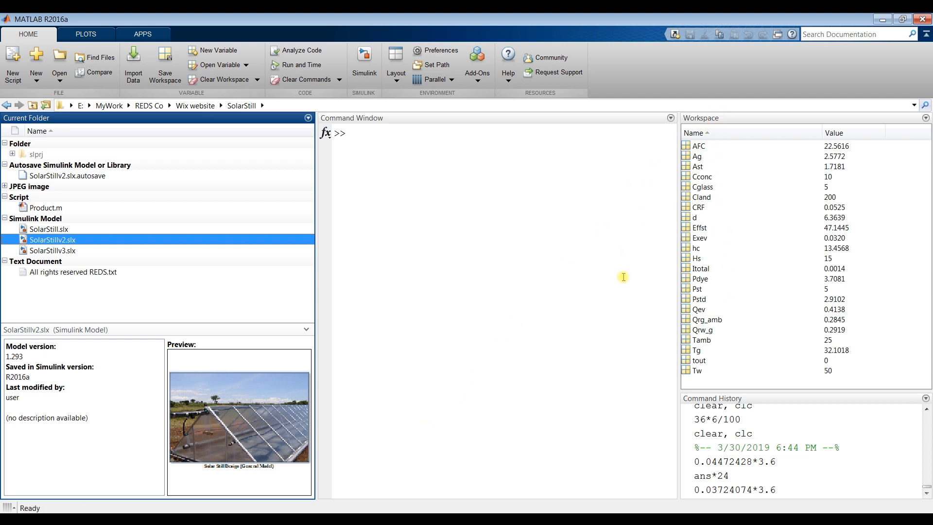
left_click(707, 284)
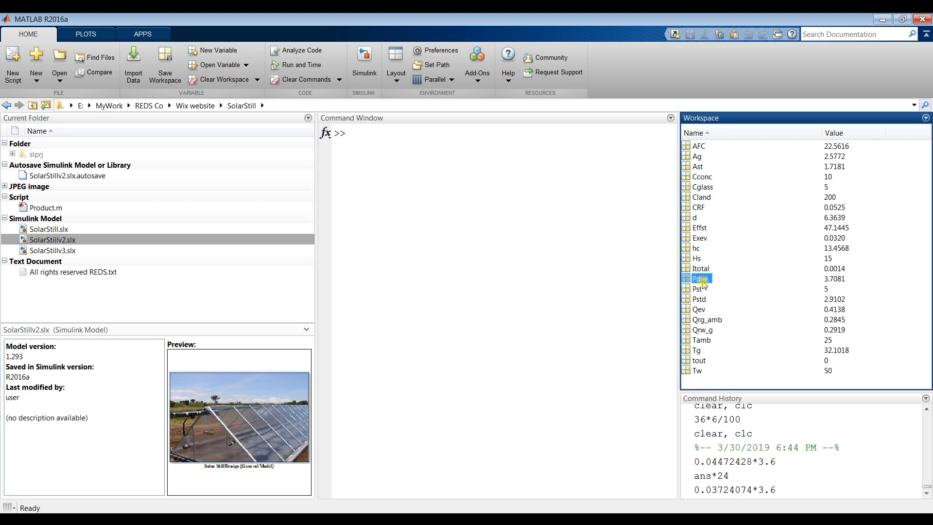
left_click_drag(677, 305, 747, 306)
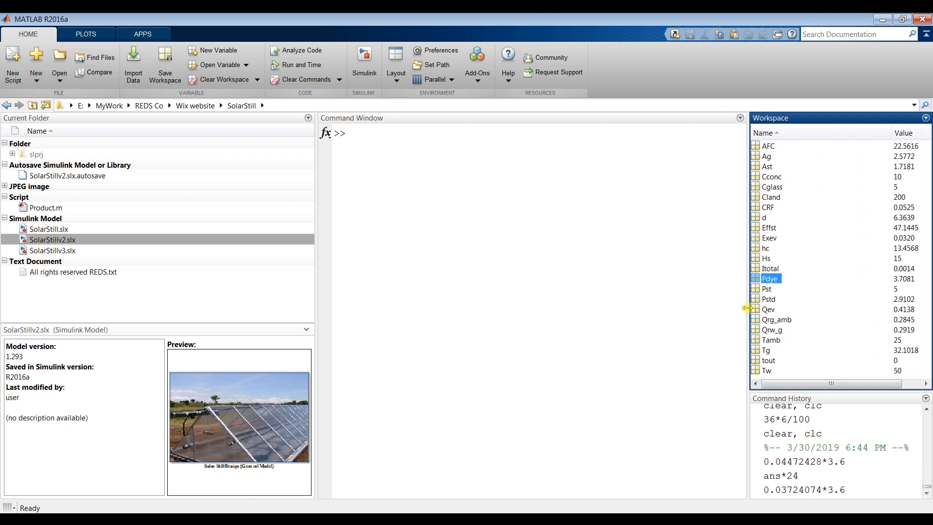
Display the value of the variable Ag in the command window.
left_click(522, 223)
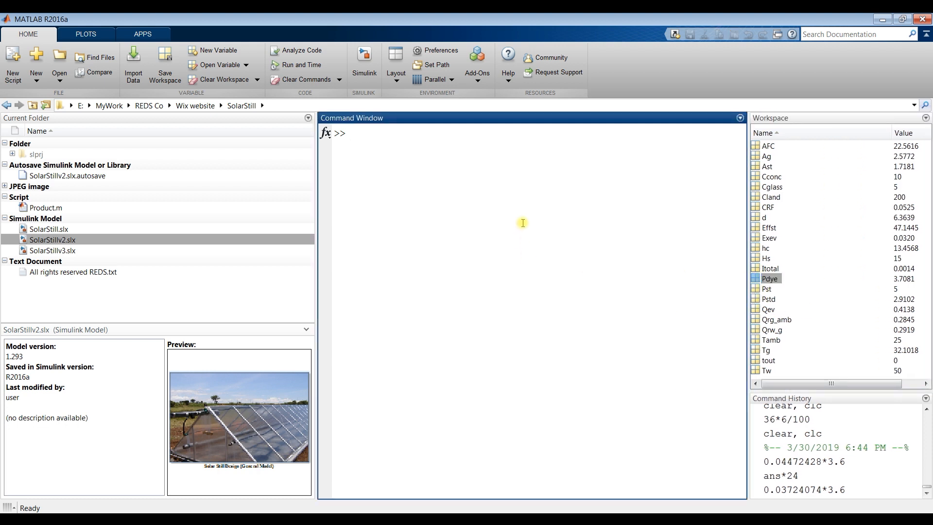
type("Ag")
key("Return")
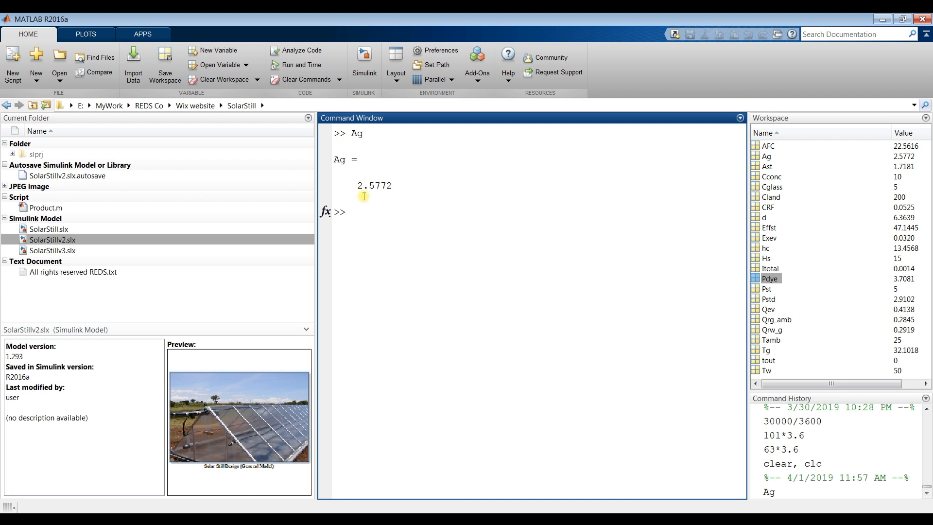
Narrow the current folder area and inspect the workspace variables Effst, CRF and AFC, viewing CRF briefly in the variable editor.
left_click(754, 228)
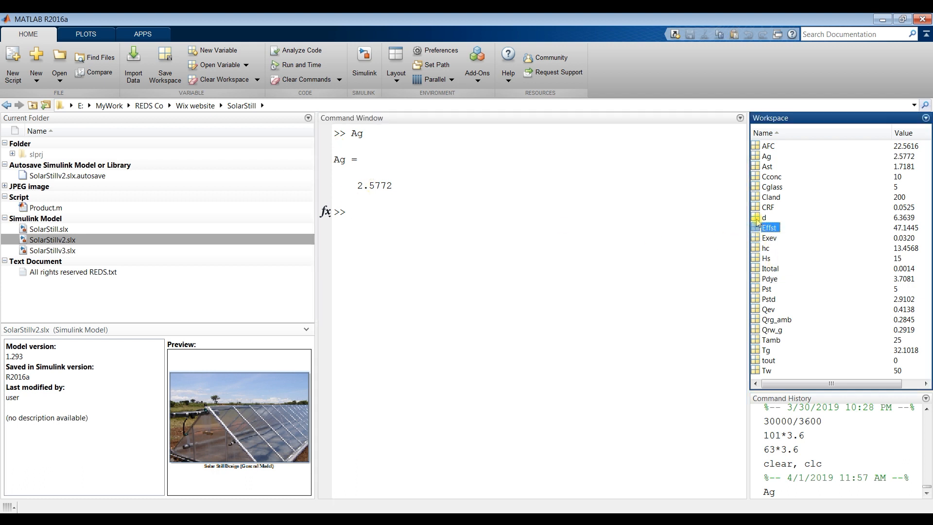
left_click(756, 208)
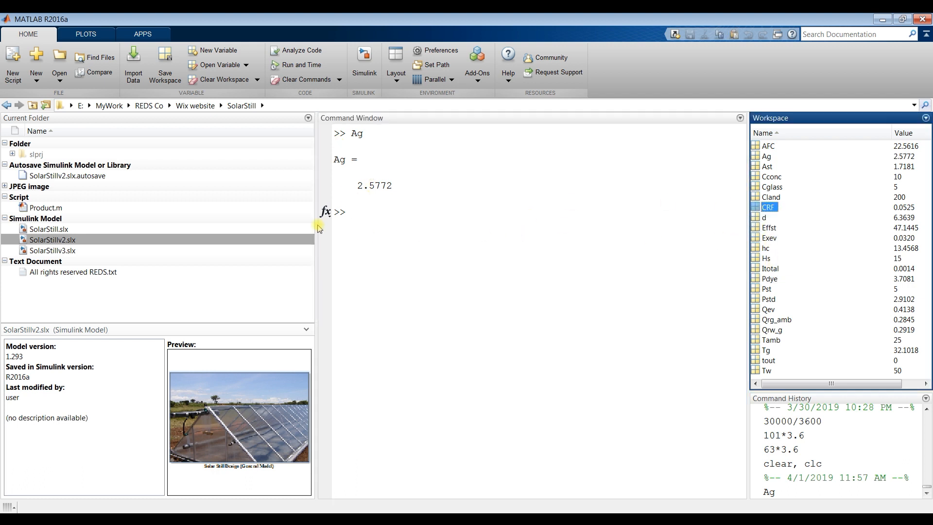
left_click_drag(317, 227, 205, 219)
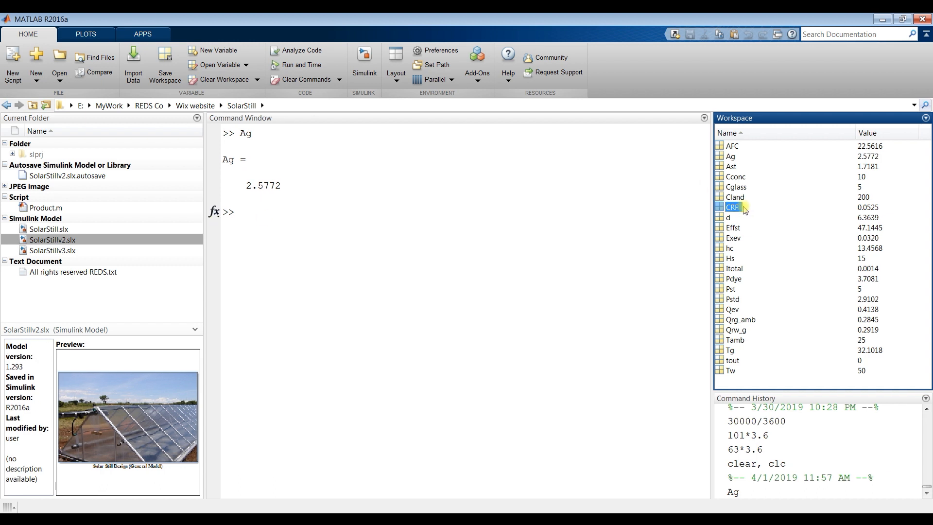
double_click(724, 207)
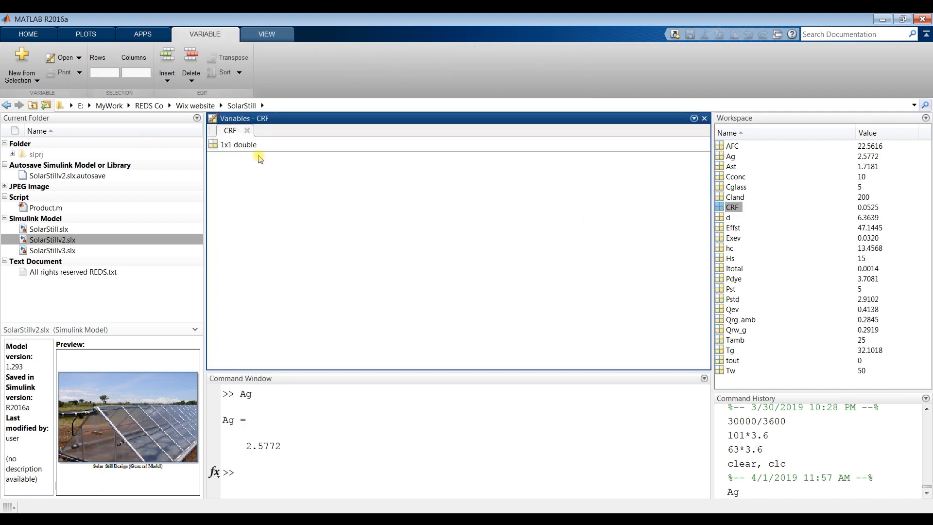
left_click(704, 118)
left_click(730, 150)
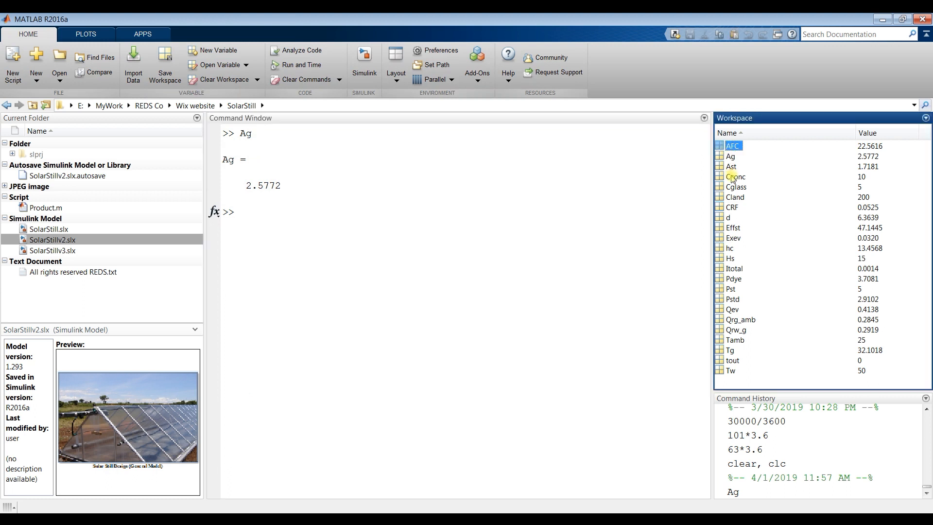
Select all the workspace variables from AFC to Tw, and return to the SolarStillv2 Simulink model.
left_click(731, 371, "shift")
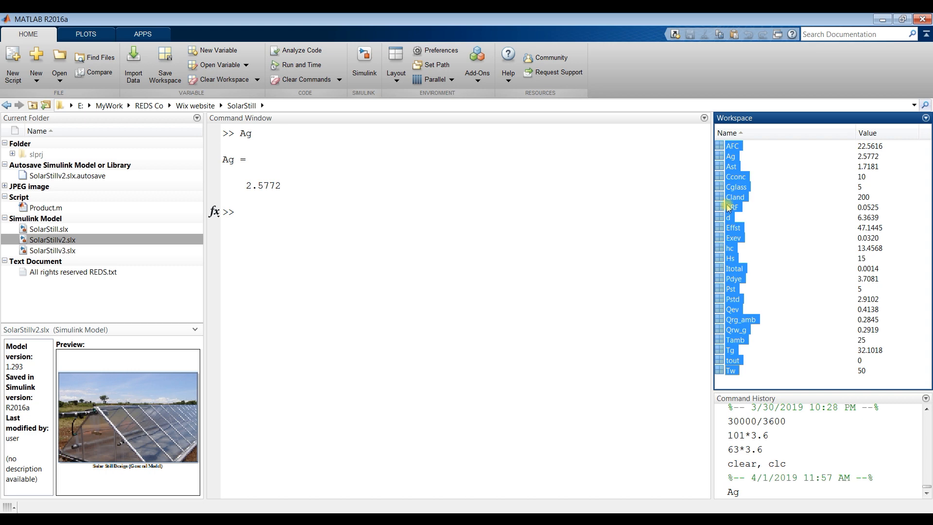
left_click(448, 248)
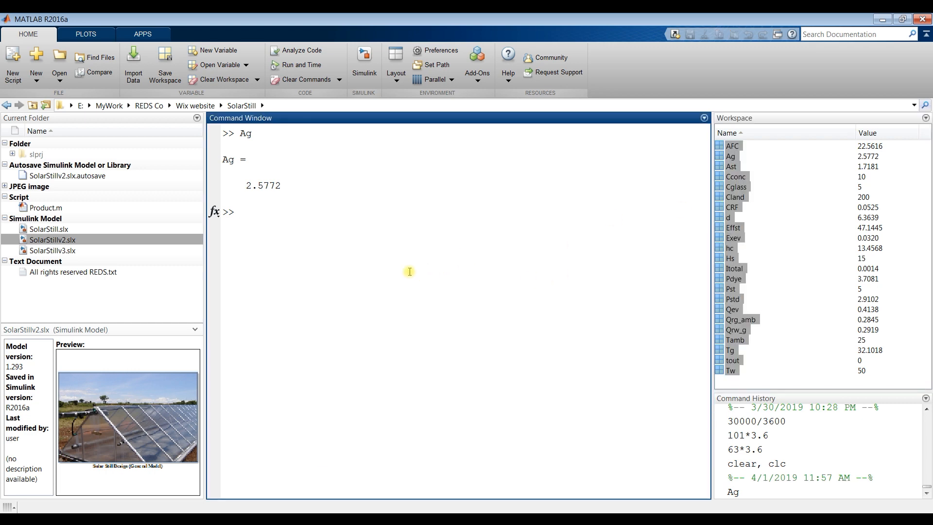
left_click(302, 503)
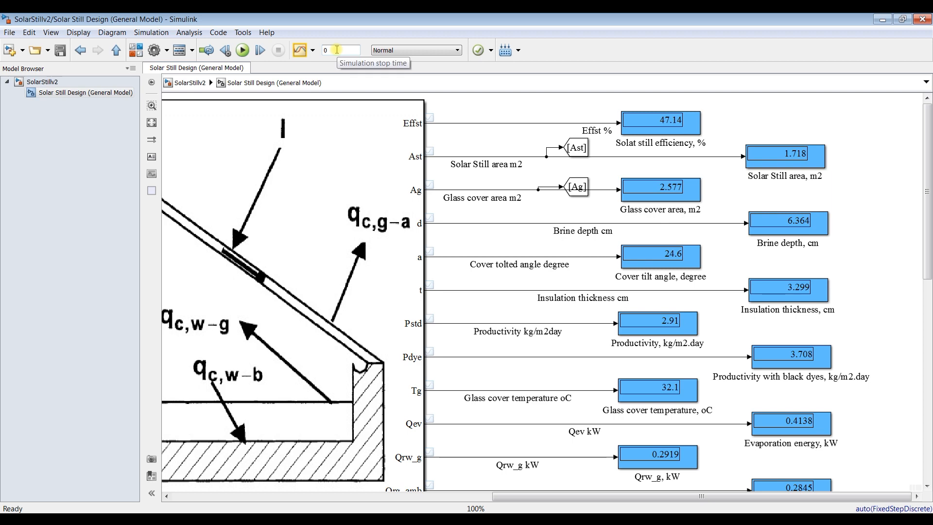
Examine the Effst, Ast and Ag output signal lines and the glass cover area label.
scroll(434, 108, "up", 3)
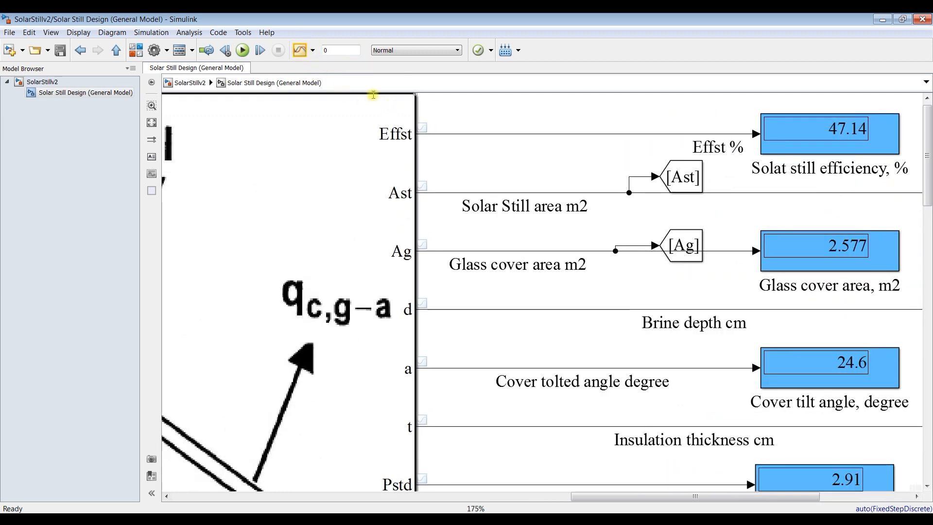
left_click(449, 135)
left_click(443, 193)
left_click(445, 251)
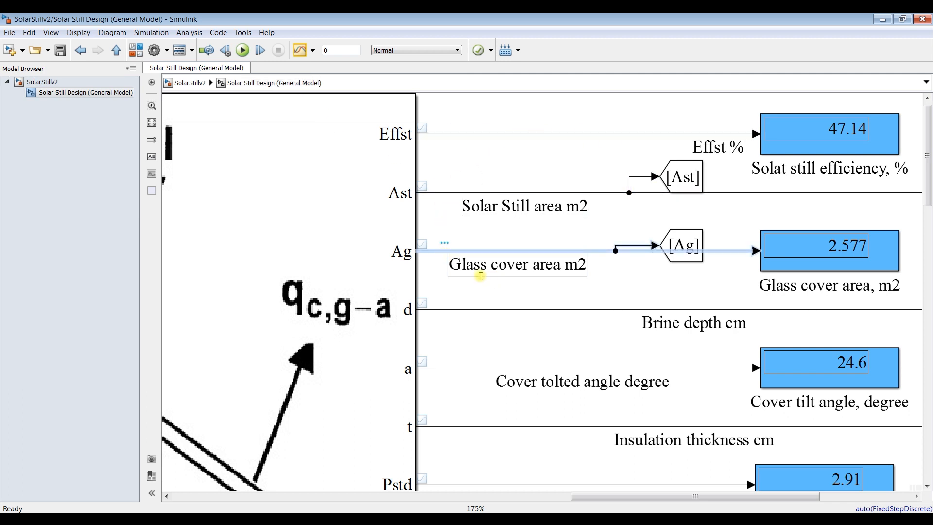
left_click_drag(459, 264, 529, 265)
left_click(496, 292)
Try adding the text "adad" in front of the brine depth signal label, and remove it again.
left_click(495, 309)
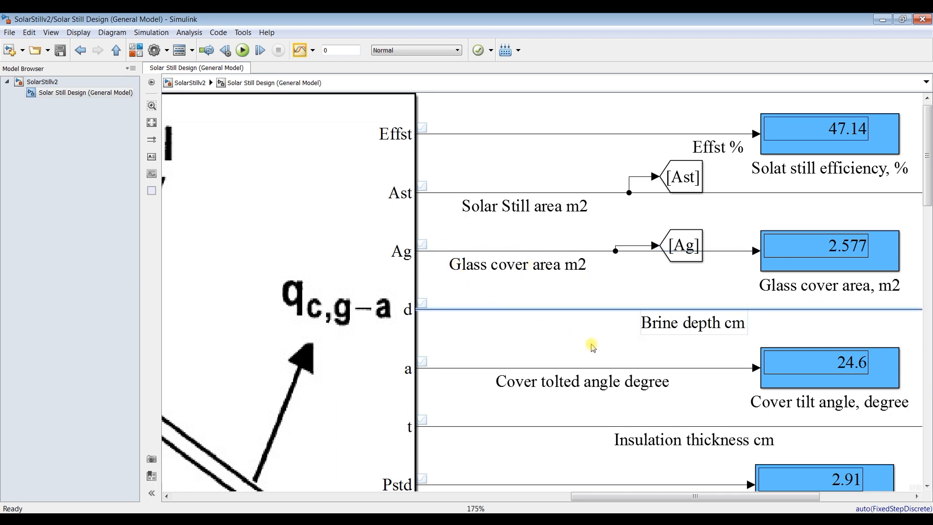
type("adad")
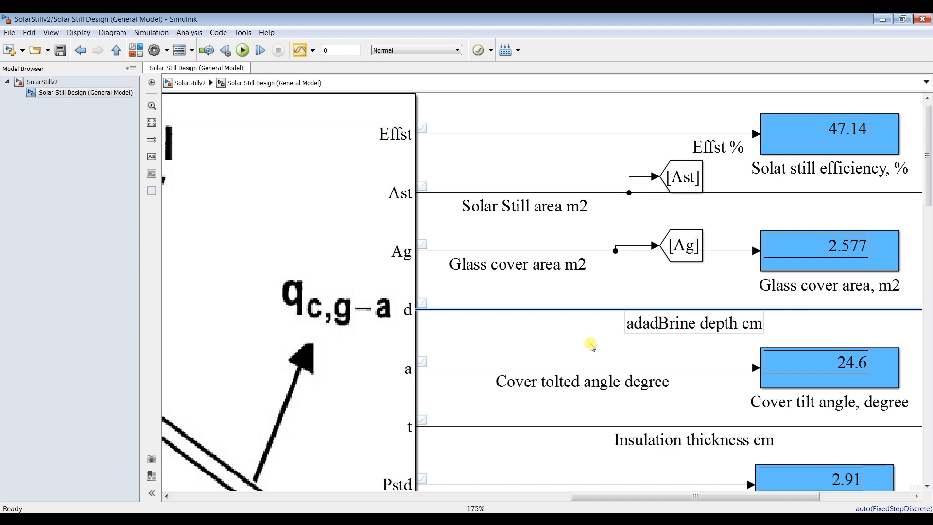
key("BackSpace")
key("BackSpace")
key("BackSpace")
key("BackSpace")
left_click(600, 337)
Select the Effst output signal, stop streaming it and re-enable its streaming directly on the signal line.
scroll(423, 174, "down", 1)
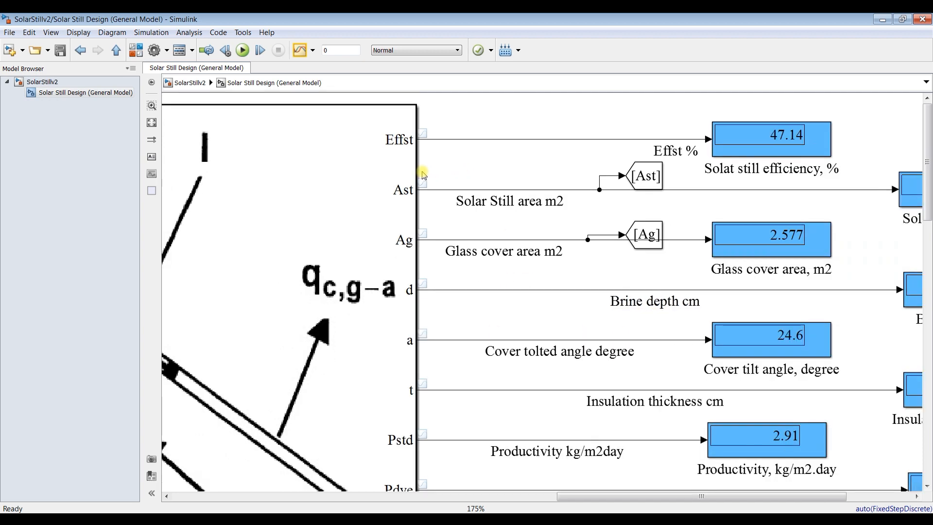
scroll(423, 174, "down", 1)
mouse_move(930, 191)
left_mouse_down()
mouse_move(930, 214)
mouse_move(929, 193)
left_mouse_up()
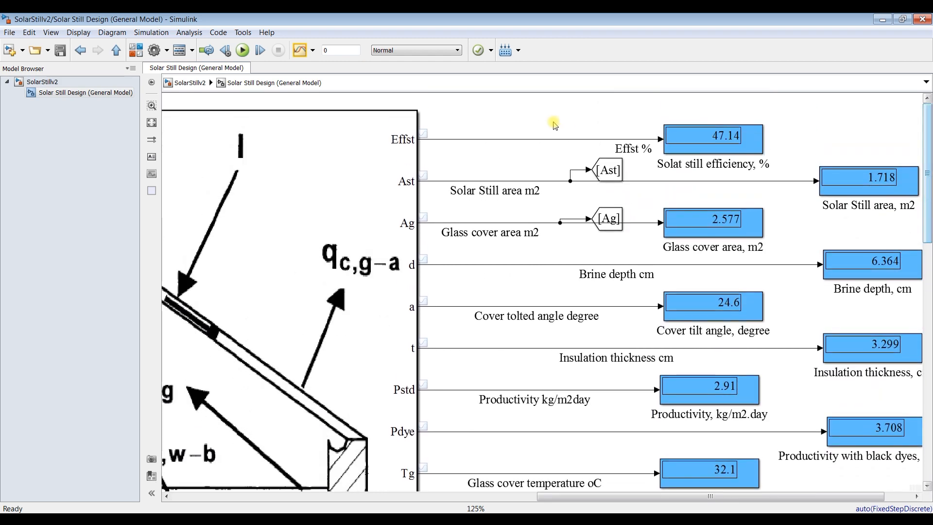
left_click(468, 141)
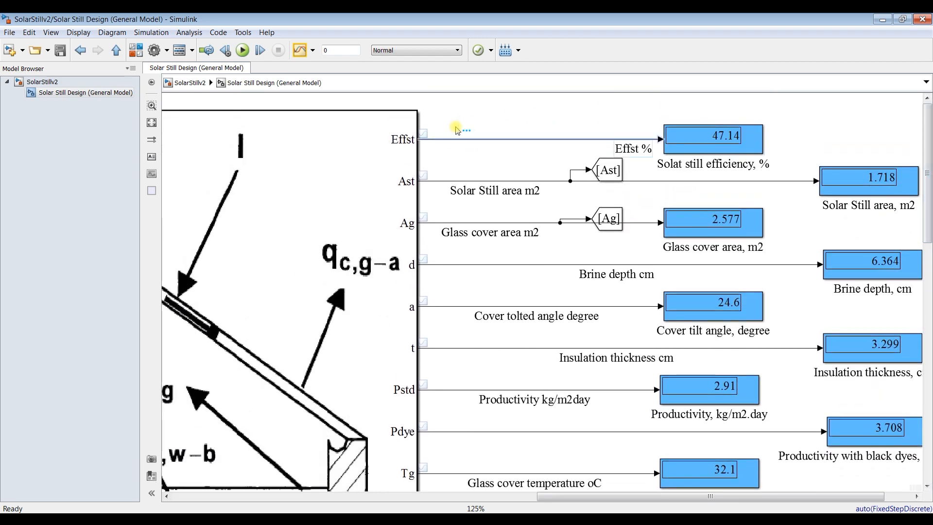
scroll(444, 115, "up", 4)
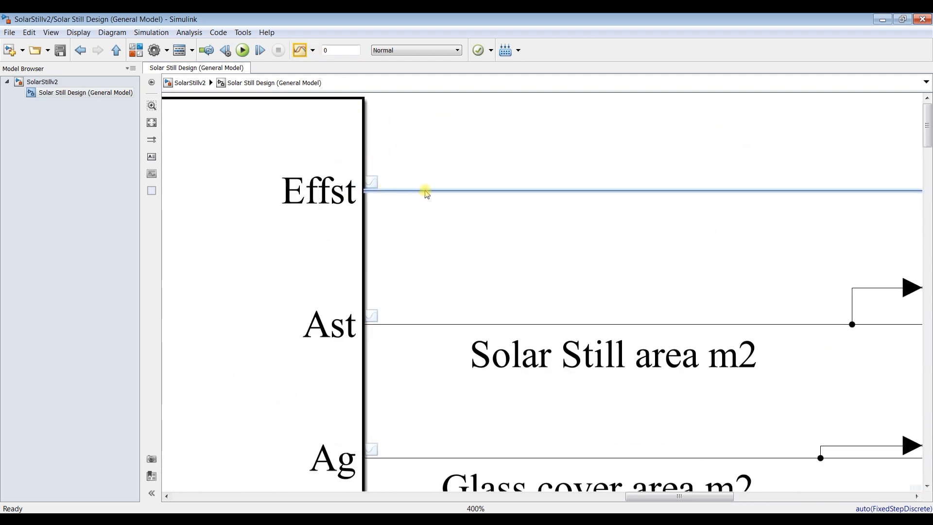
mouse_move(425, 186)
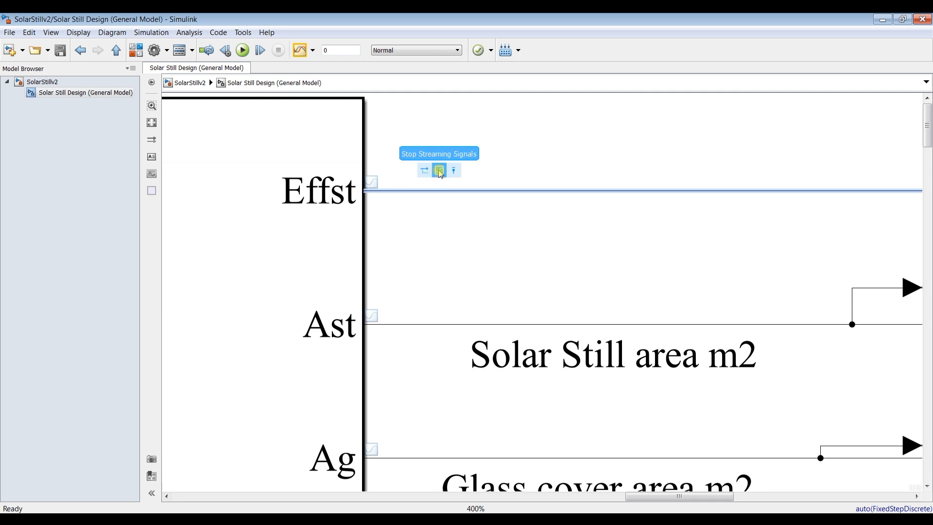
left_click(440, 171)
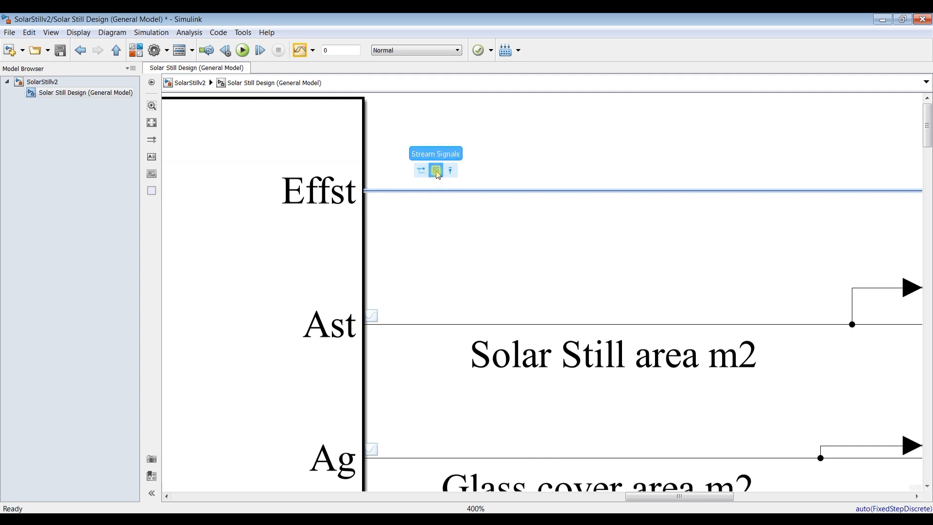
left_click(437, 173)
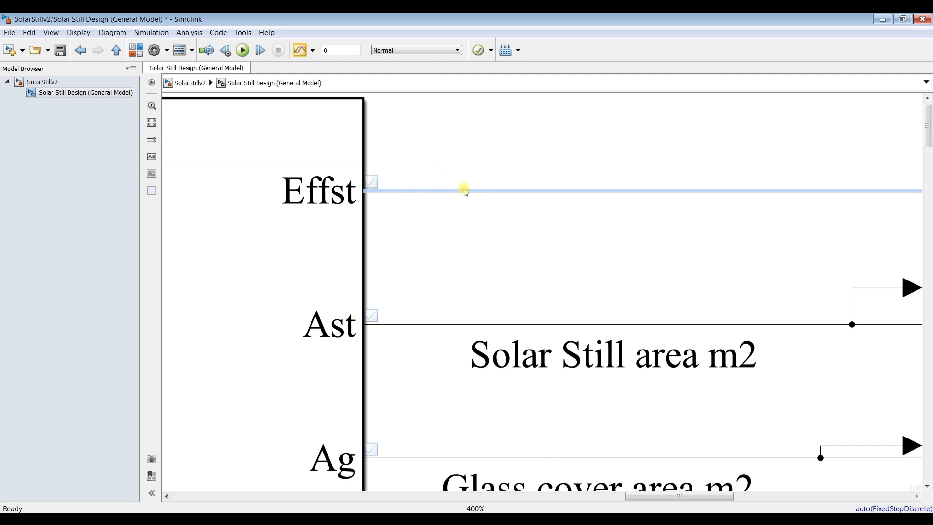
Stop streaming the selected Effst signal once more and stream it to the Data Inspector again.
scroll(465, 191, "down", 2)
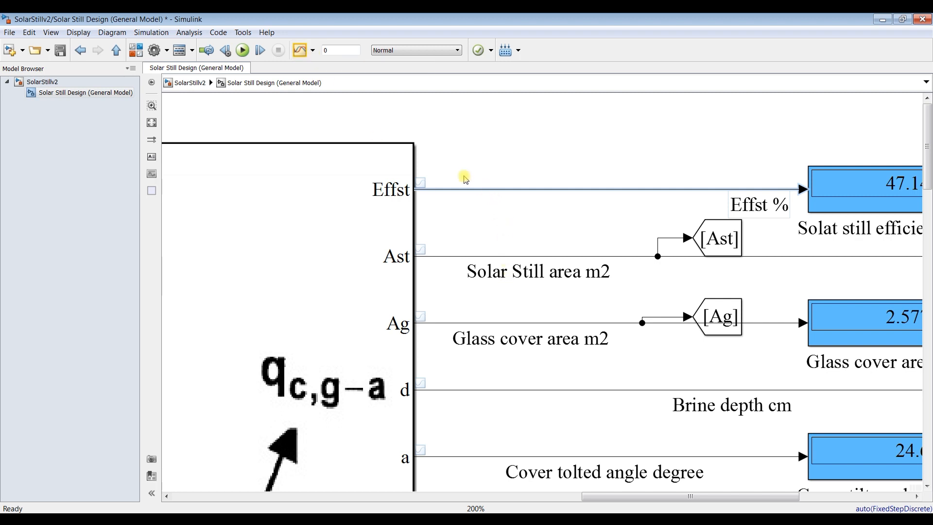
left_click(312, 50)
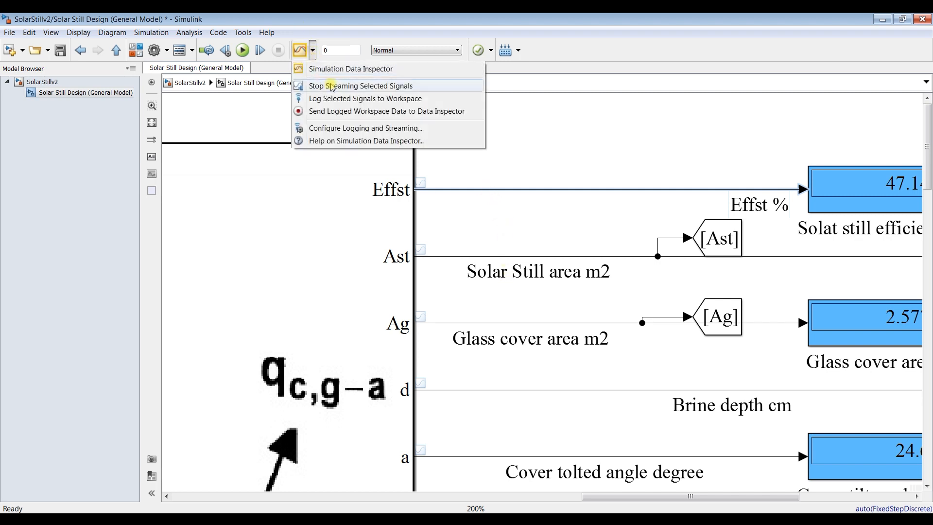
left_click(334, 86)
left_click(312, 50)
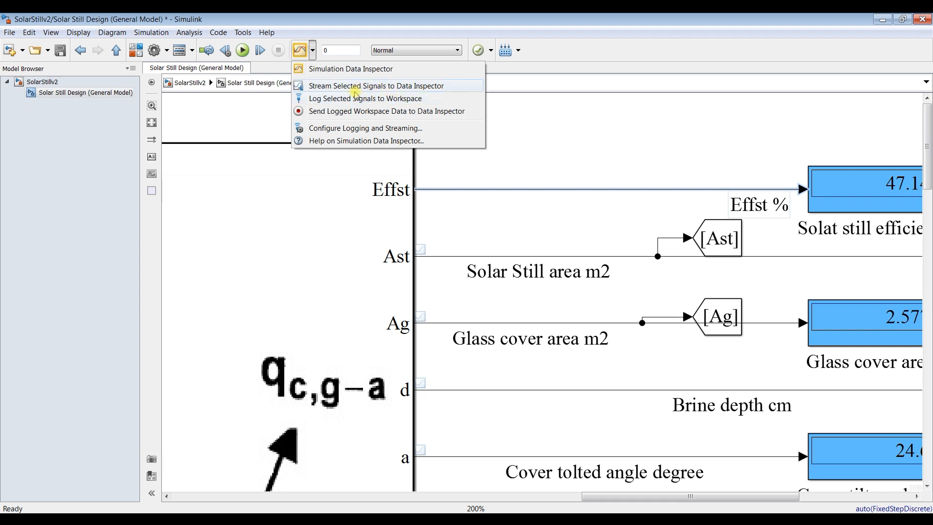
left_click(340, 87)
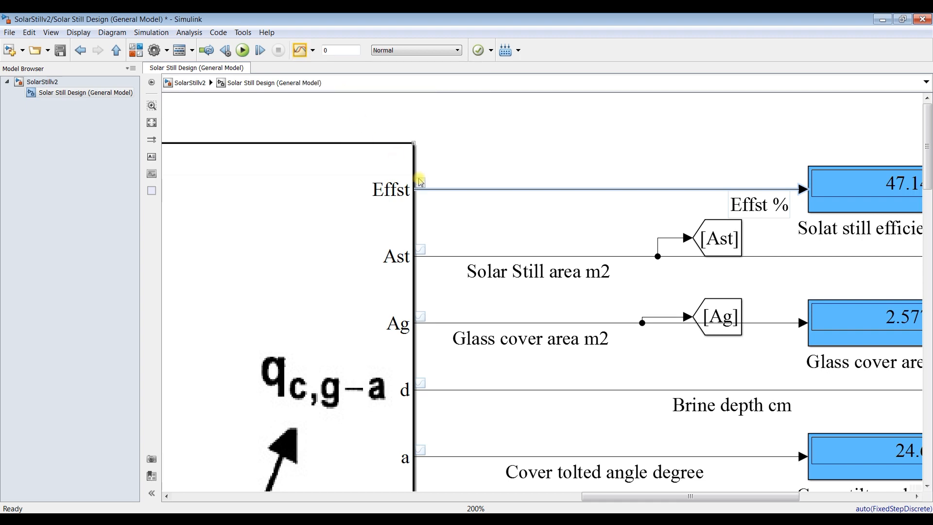
Examine the streaming badges on the block's output signals, particularly the one on Ast.
scroll(424, 235, "up", 5)
scroll(410, 117, "down", 3)
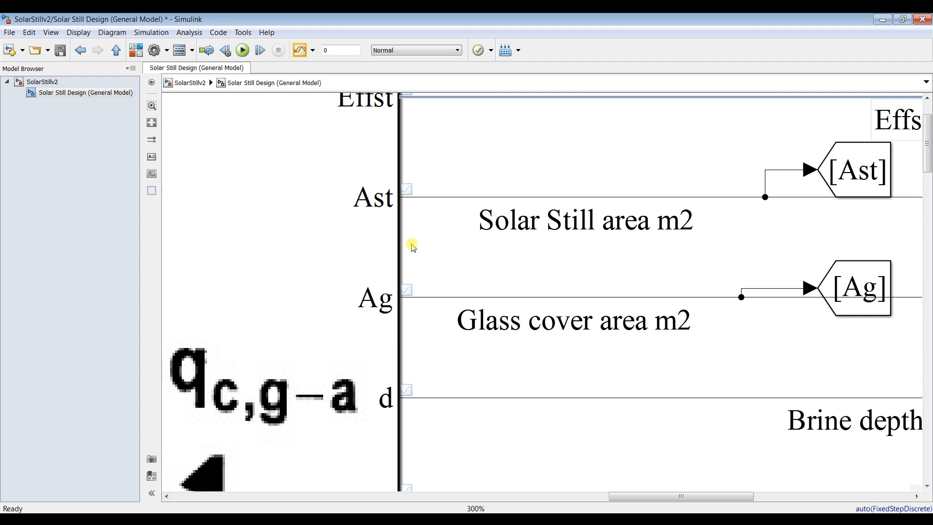
scroll(397, 210, "up", 6)
scroll(400, 212, "down", 4)
scroll(413, 116, "up", 4)
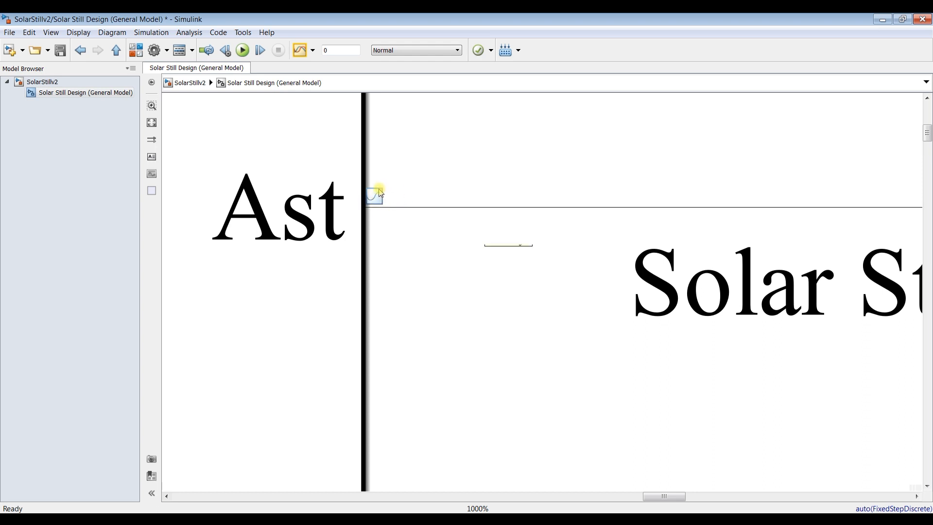
scroll(377, 199, "down", 5)
scroll(382, 196, "down", 3)
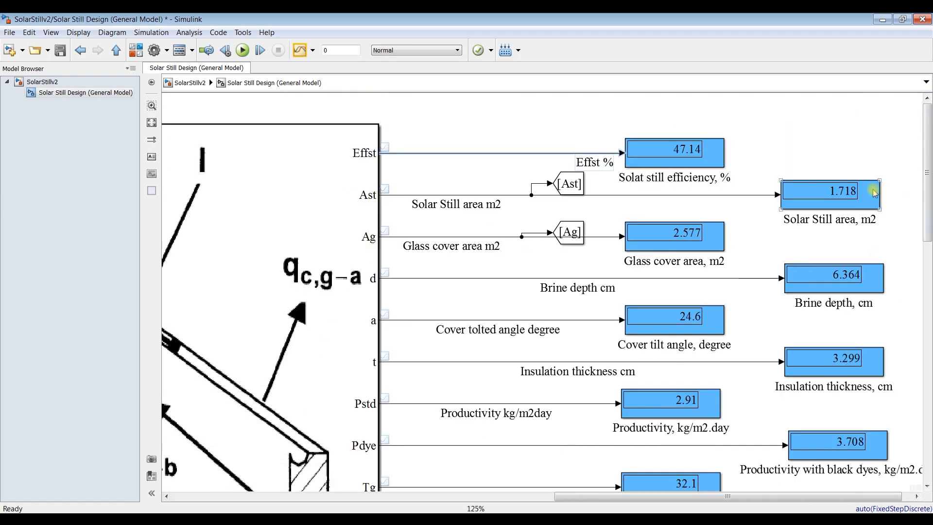
Save the model, set the simulation stop time to inf and save again.
left_click_drag(923, 197, 928, 177)
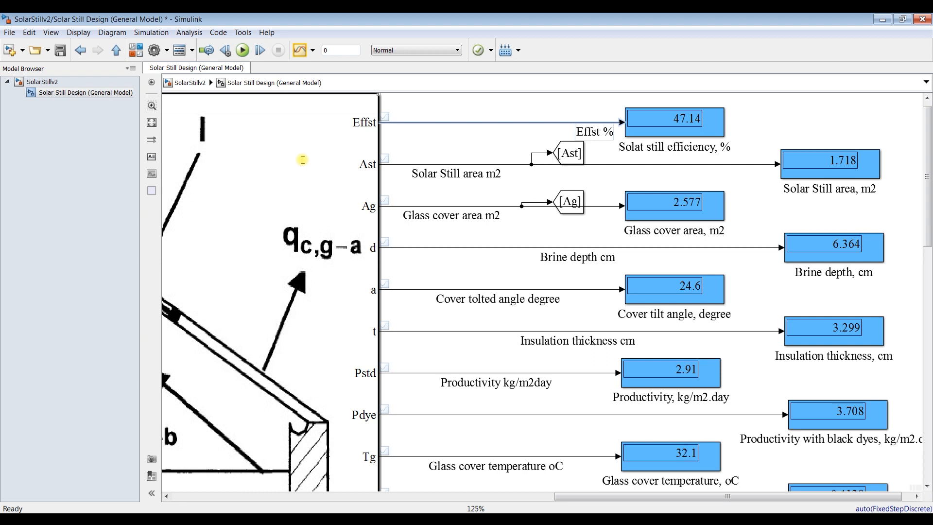
left_click(61, 51)
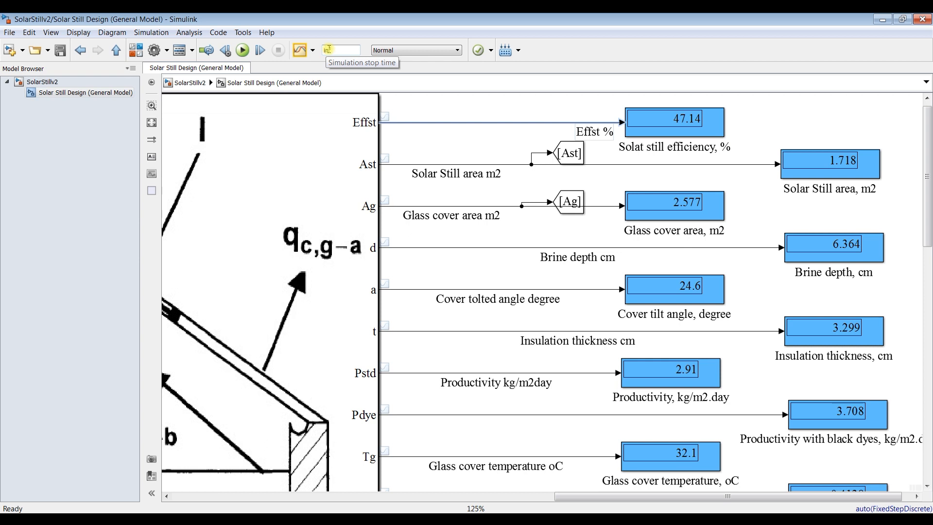
left_click(416, 113)
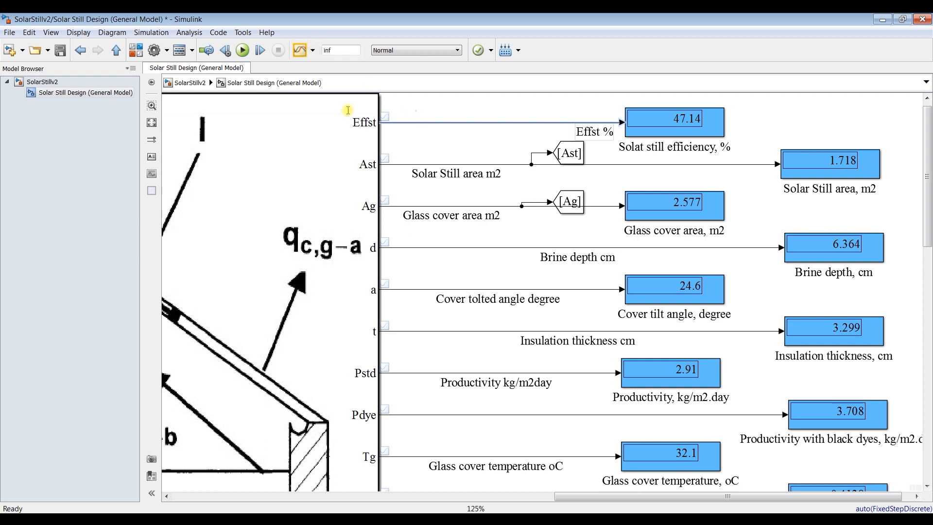
left_click(60, 52)
Open the Solar Still Design block parameters from the model's top level and place the dialog beside the subsystem's output displays.
left_click(43, 82)
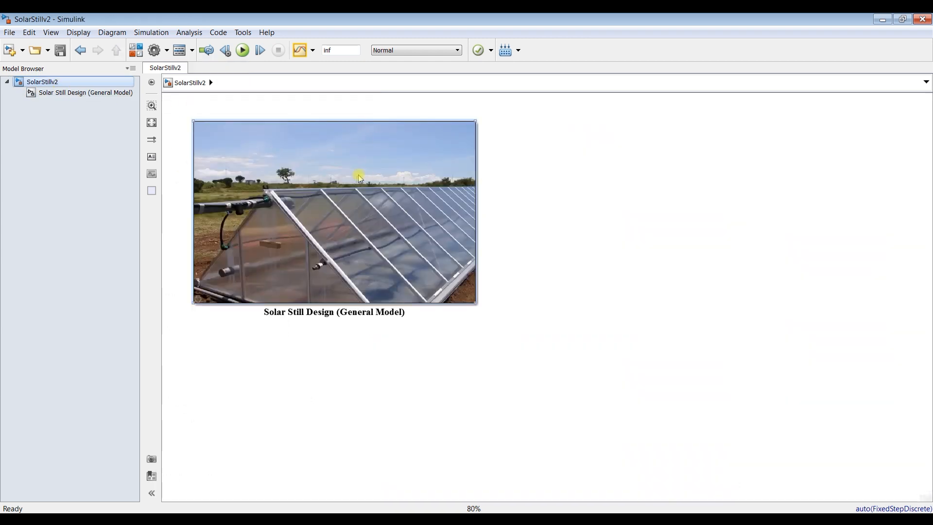
double_click(345, 170)
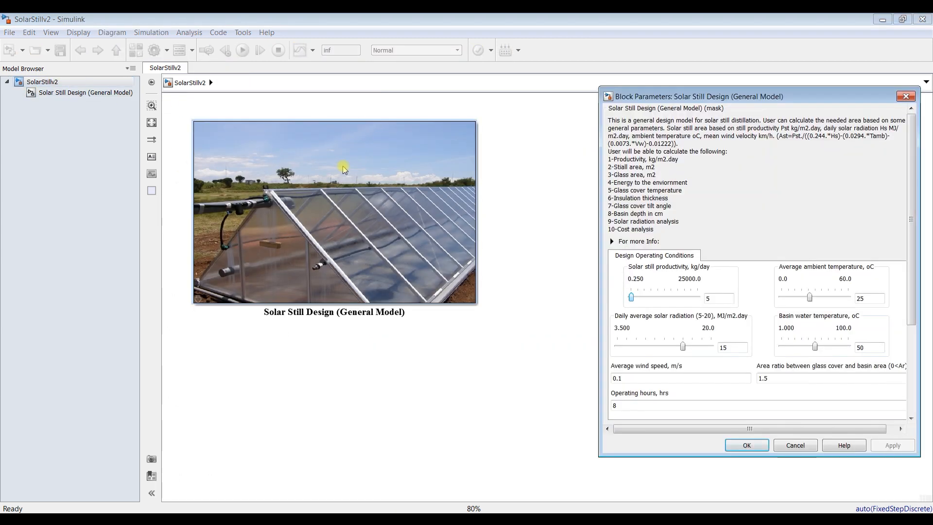
left_click_drag(778, 97, 492, 97)
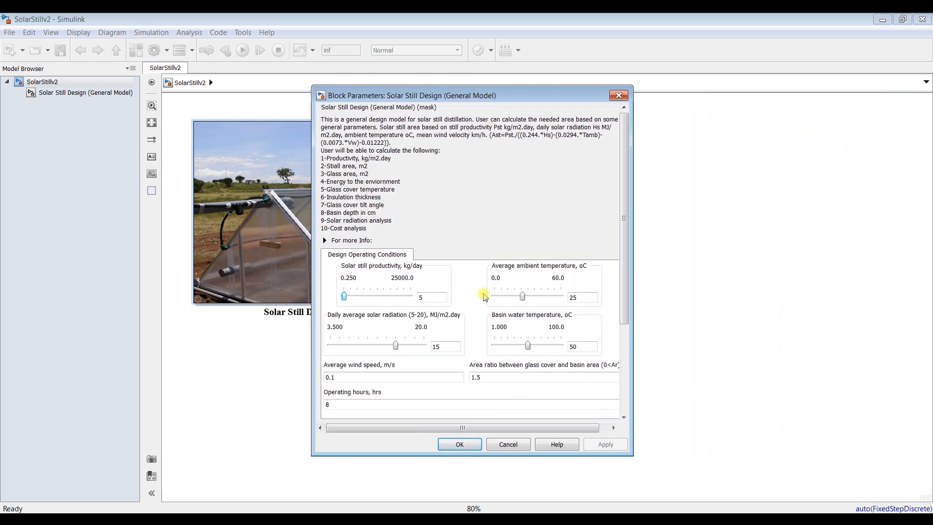
left_click(97, 92)
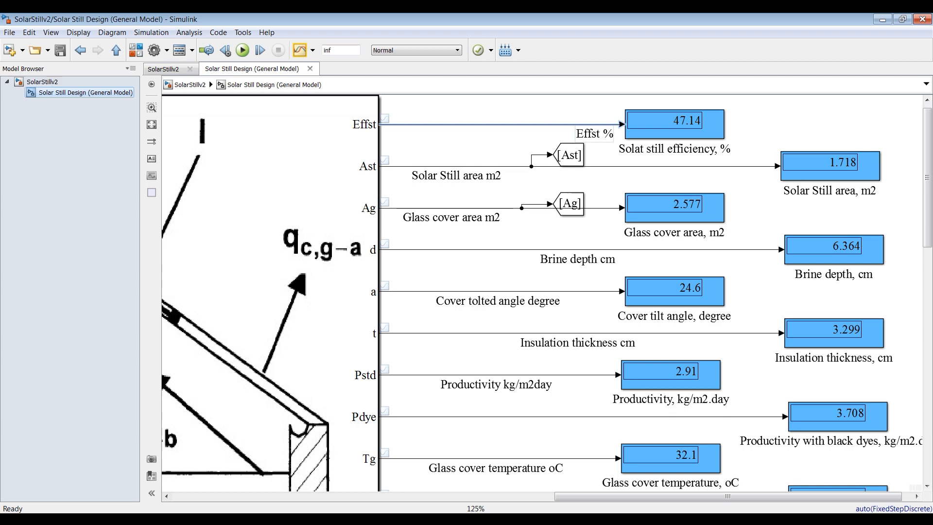
left_click(250, 502)
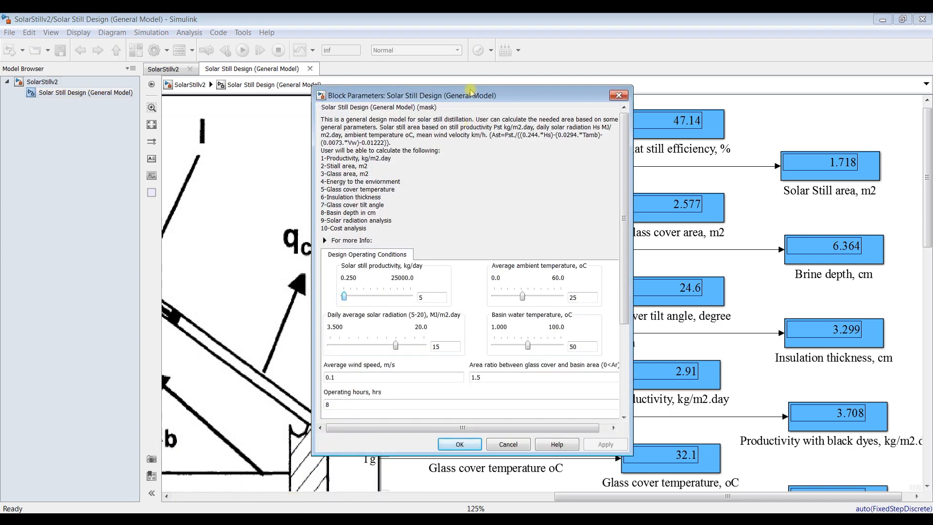
left_click_drag(472, 96, 214, 94)
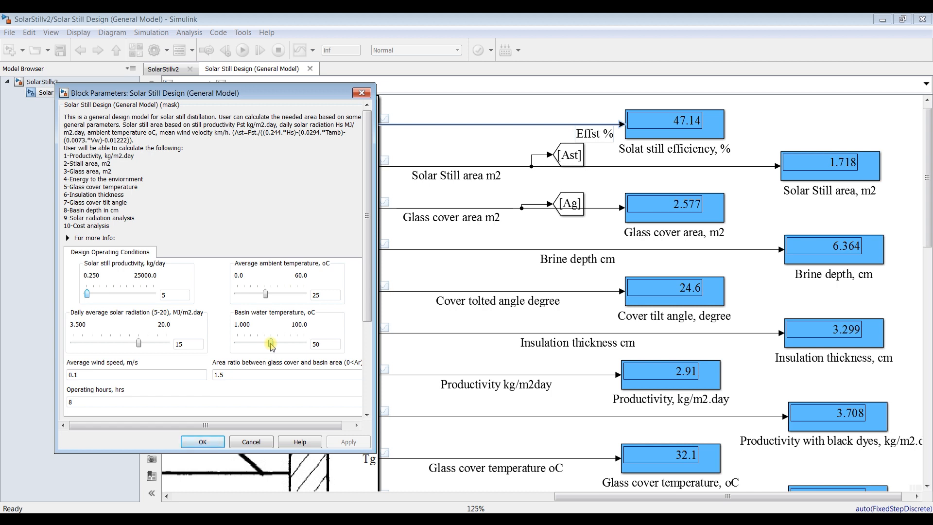
Start the simulation from the subsystem diagram with the stop time at inf.
left_click(253, 20)
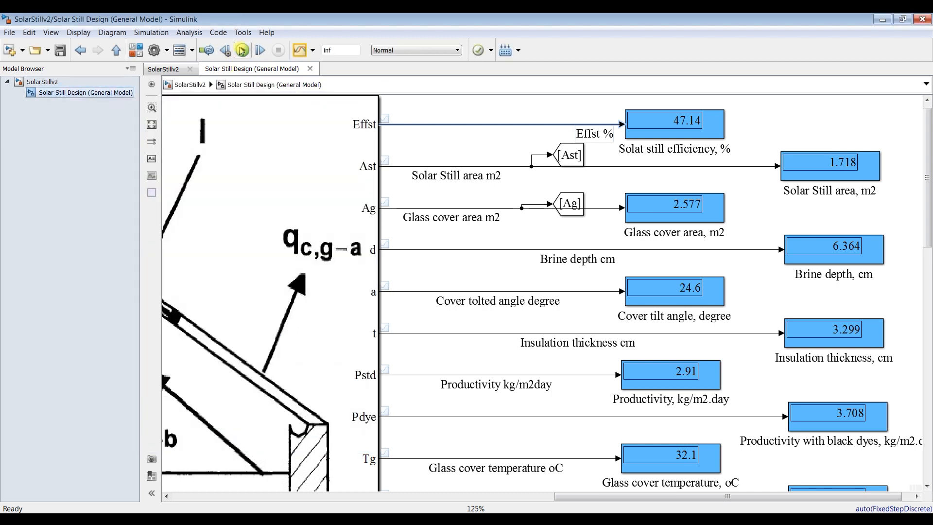
left_click(348, 50)
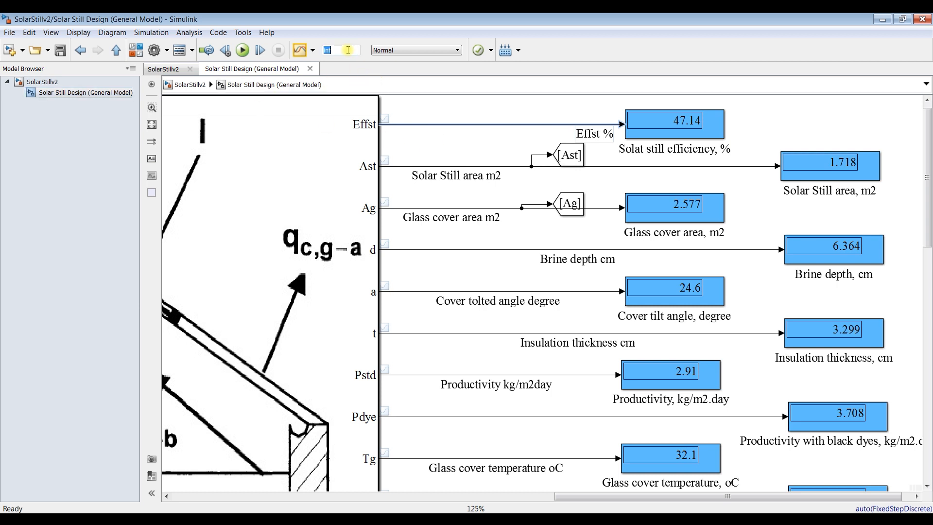
left_click(242, 50)
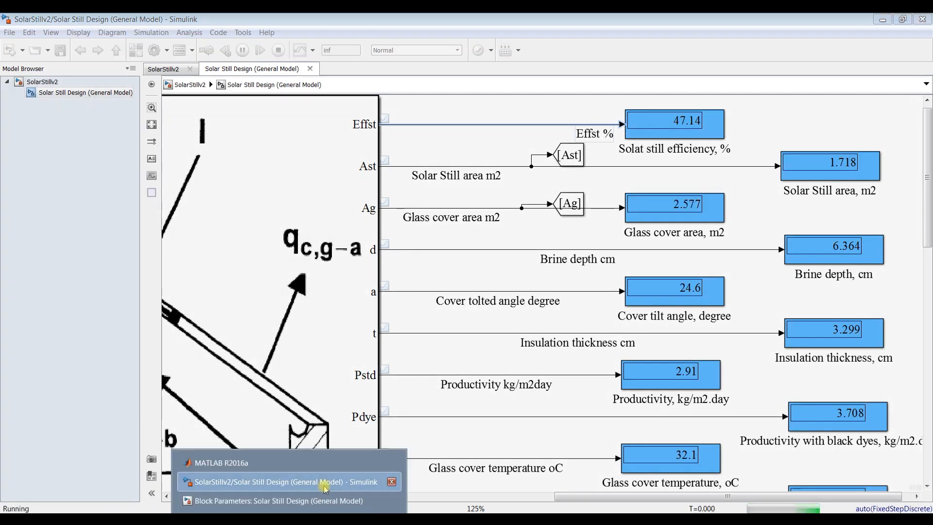
Bring the block parameters dialog forward and set the solar still productivity to 500.245 kg/day during the run.
left_click(281, 500)
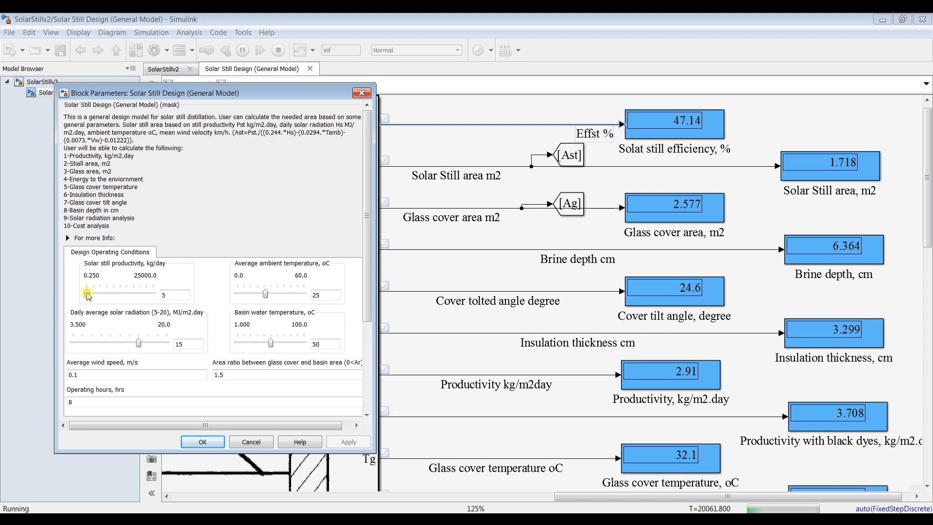
left_click_drag(88, 294, 88, 294)
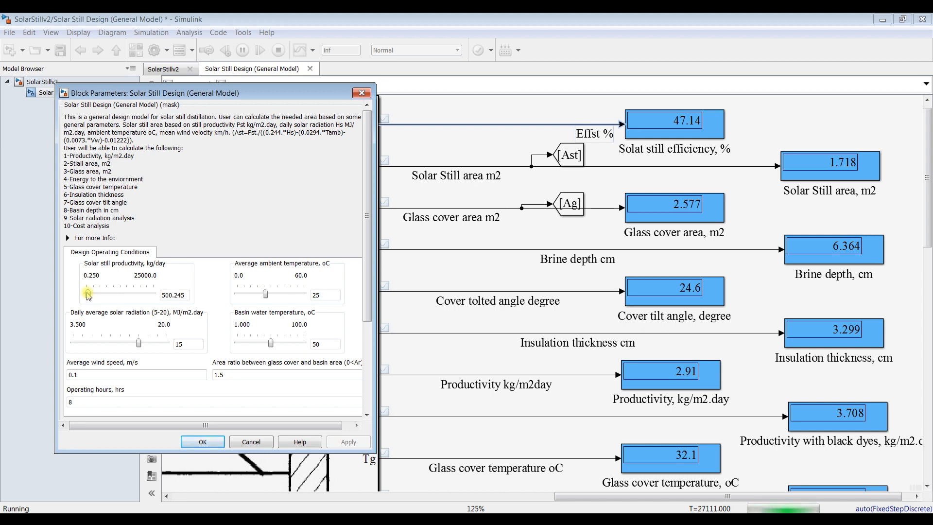
Raise the solar still productivity in increments to 3250.218 kg/day while the simulation runs.
key("Right")
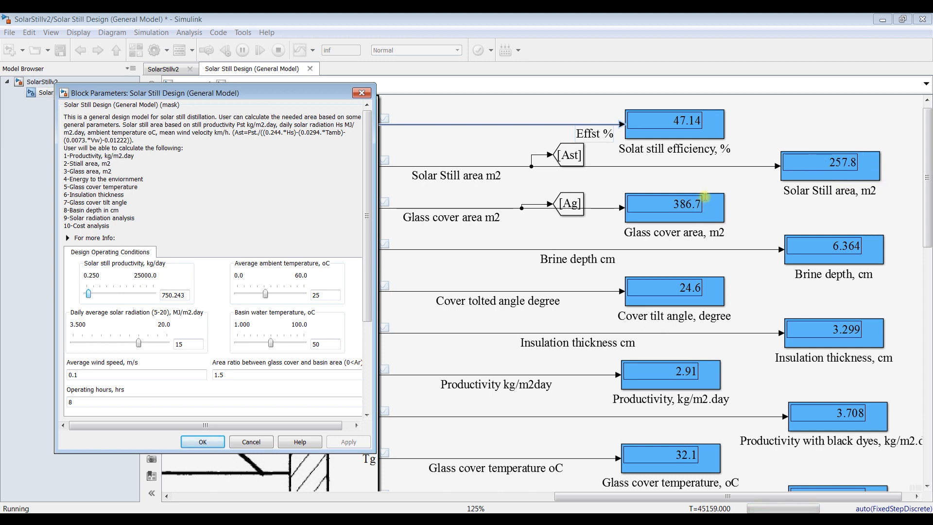
key("Right")
key("Right")
key("Right")
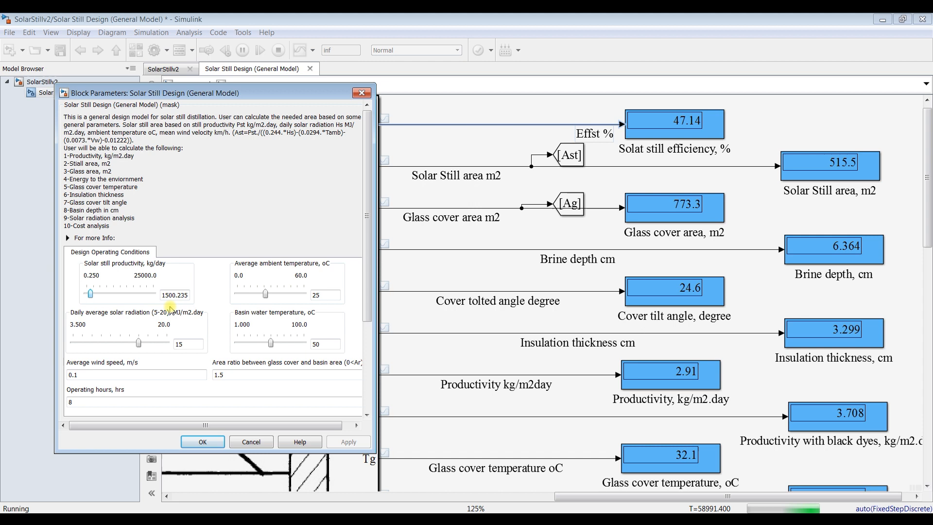
key("Right")
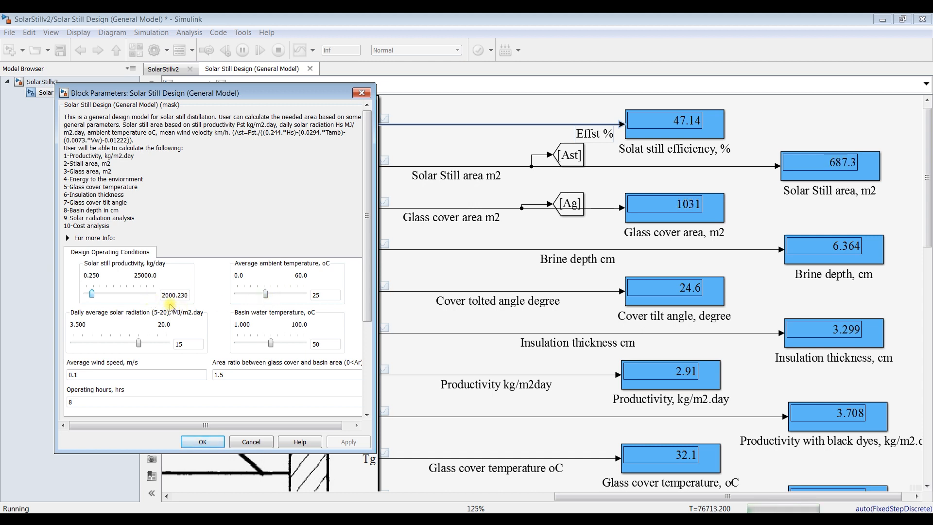
key("Right")
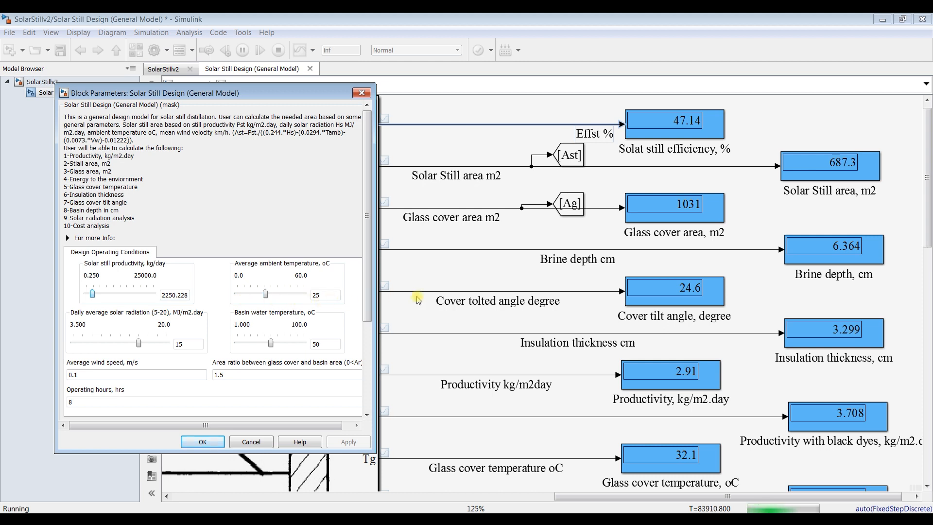
key("Right")
key("Right")
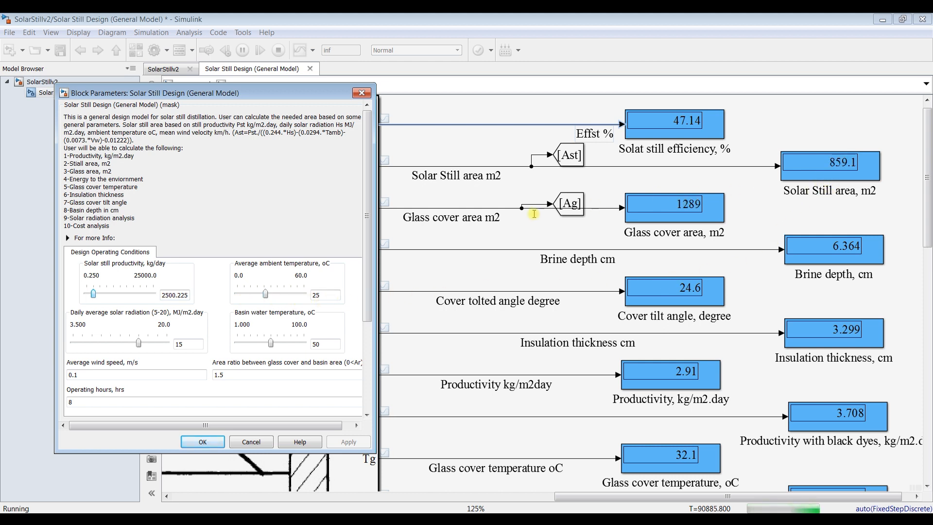
key("Right")
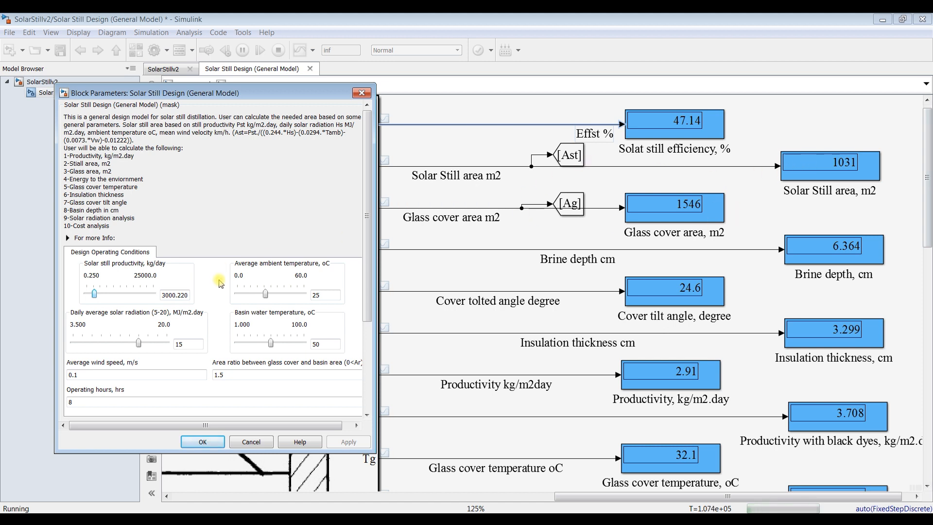
key("Right")
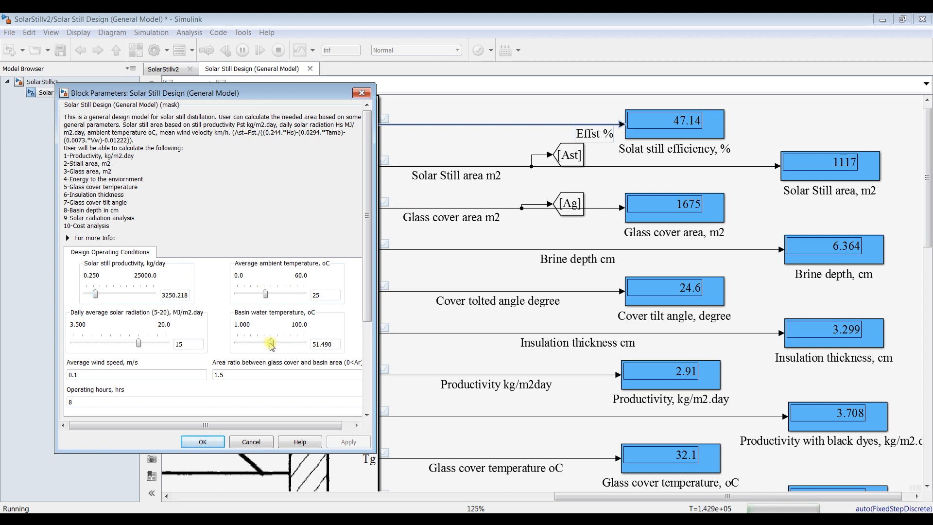
Raise the basin water temperature in increments to 56.440 °C during the run.
left_click_drag(270, 343, 272, 343)
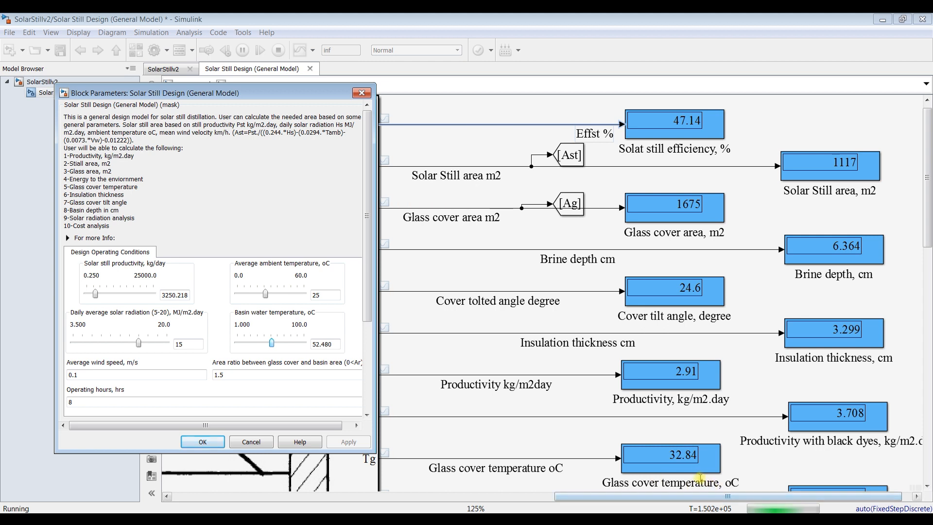
key("Right")
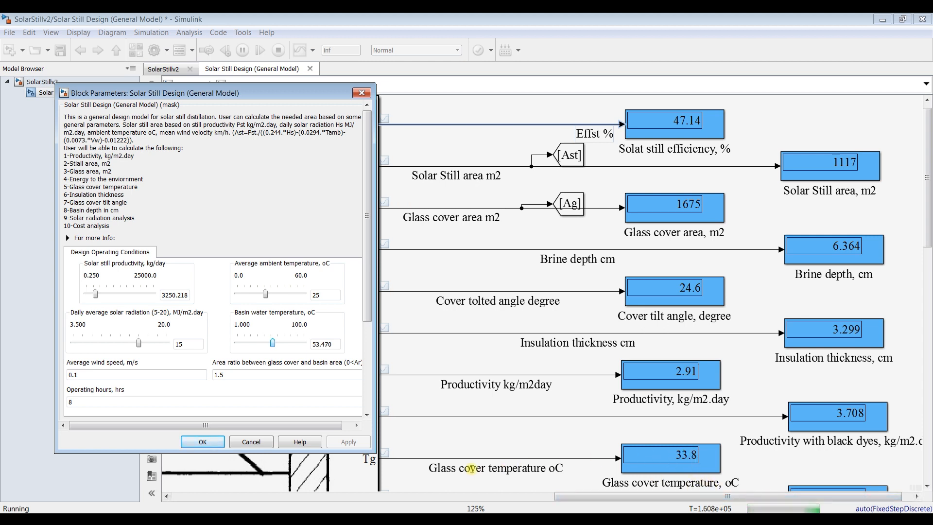
key("Right")
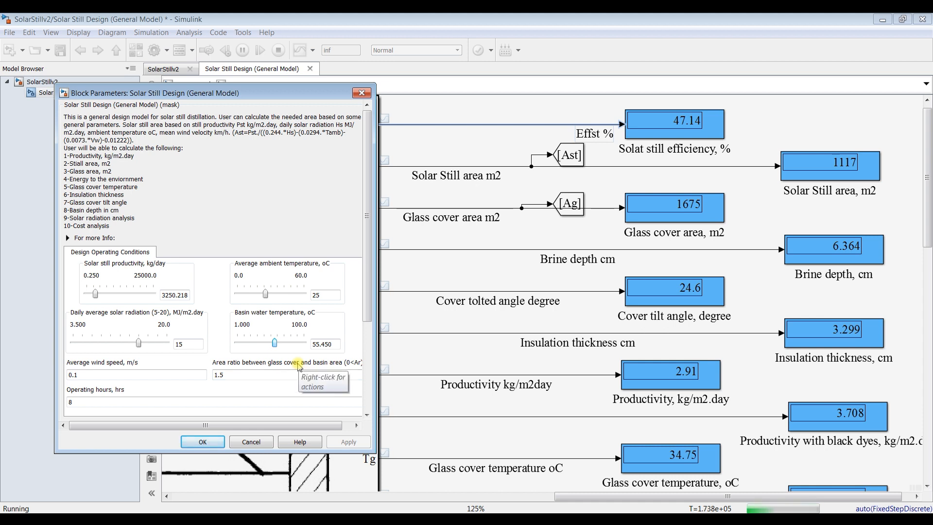
key("Right")
Raise the daily average solar radiation in increments to 17.195 MJ/m2.day during the run.
left_click(140, 343)
key("Right")
key("Right")
key("Right")
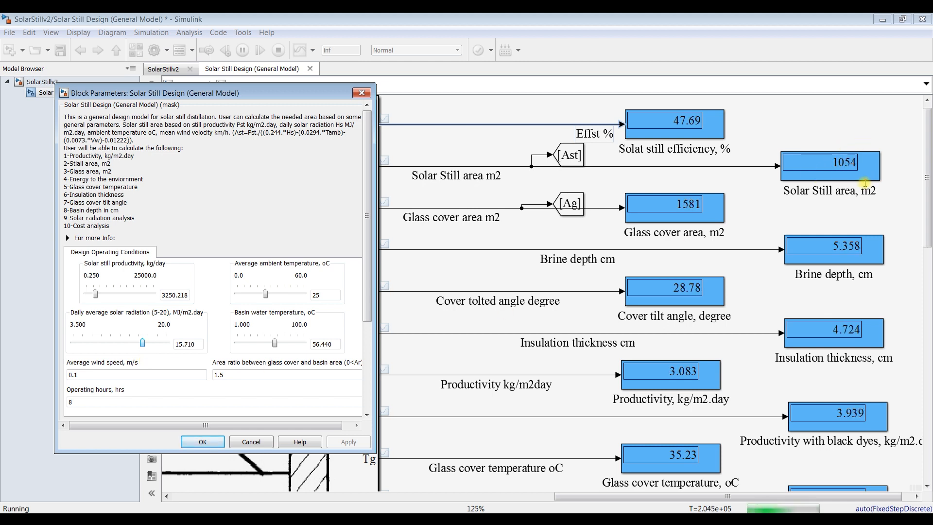
key("Right")
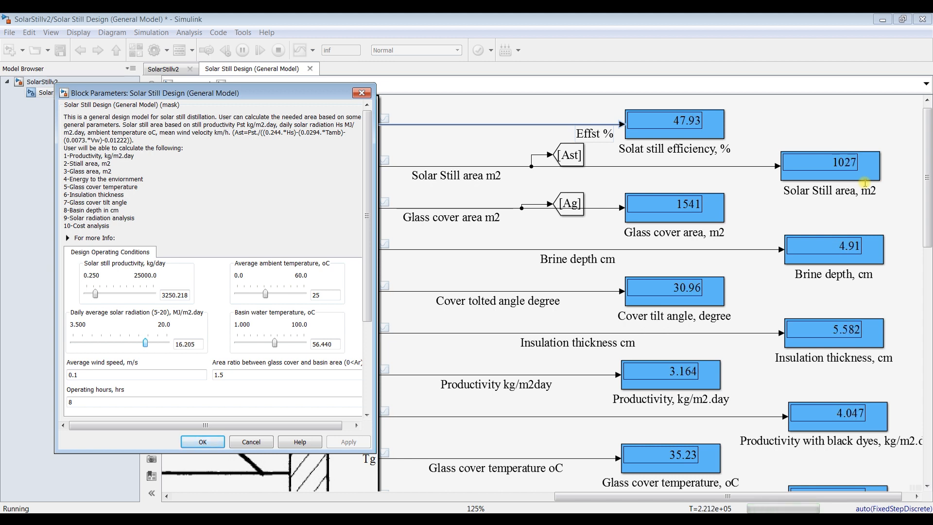
key("Right")
key("Right")
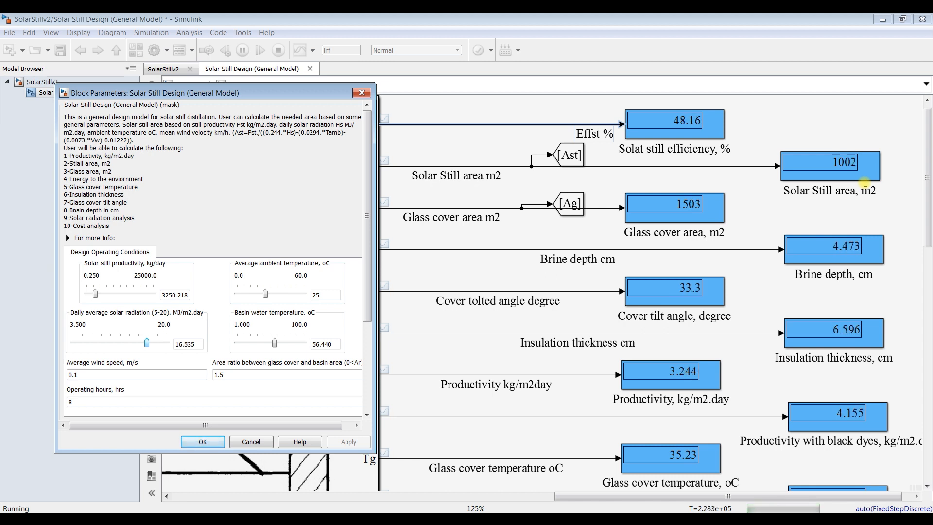
key("Right")
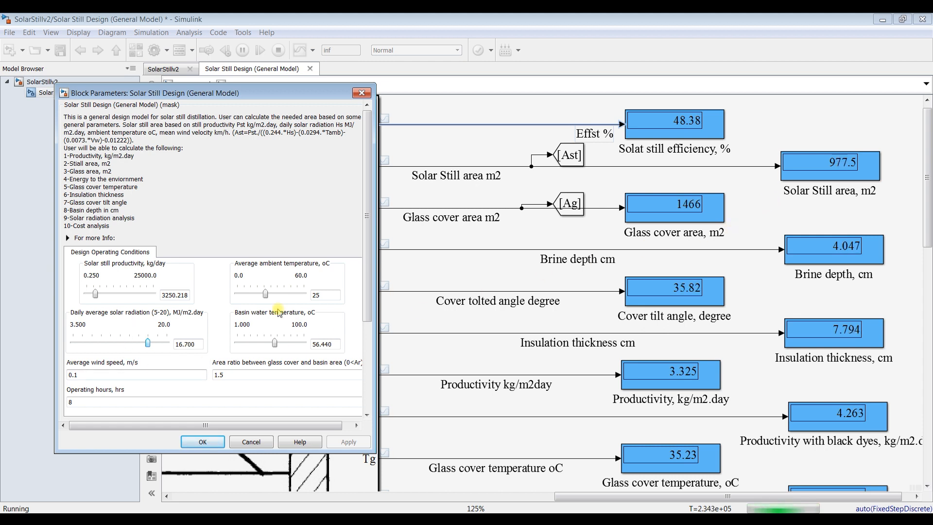
key("Right")
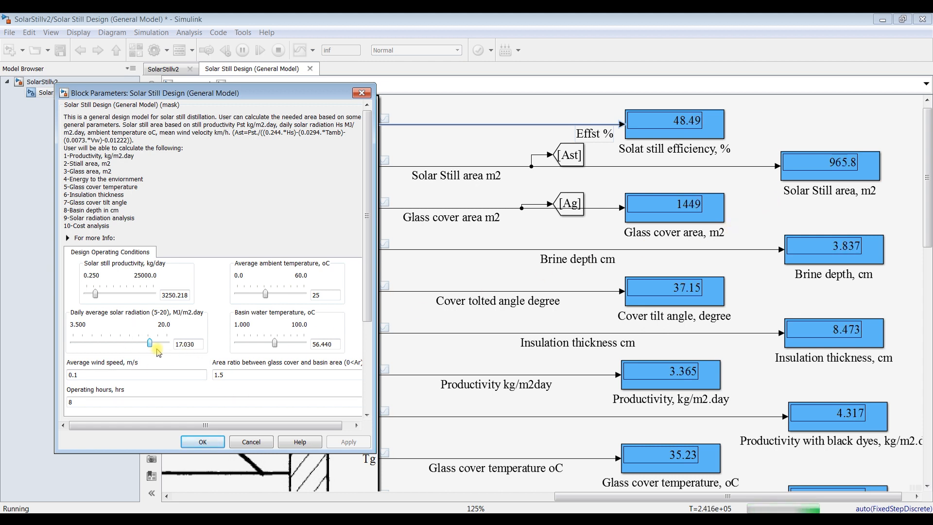
key("Right")
Accept the Solar Still Design block parameters and stop the running simulation.
left_click_drag(366, 309, 350, 422)
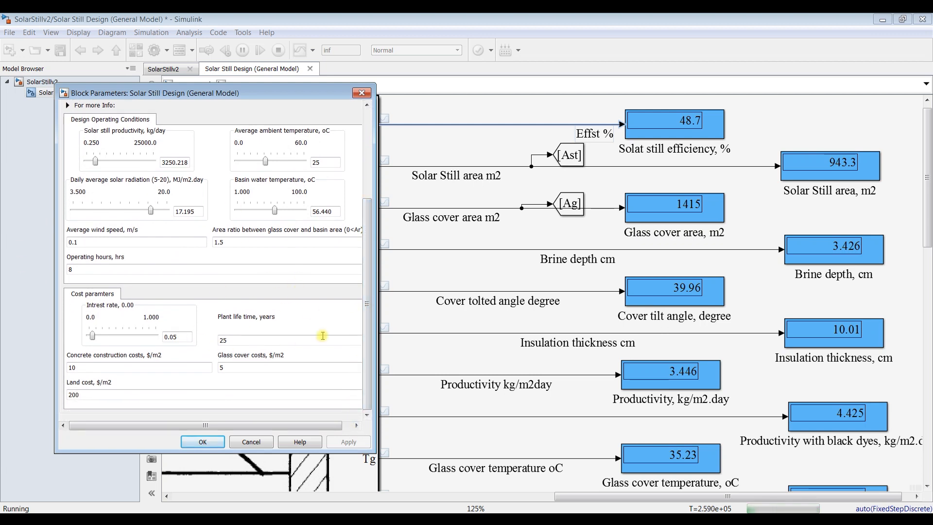
left_click_drag(371, 389, 357, 325)
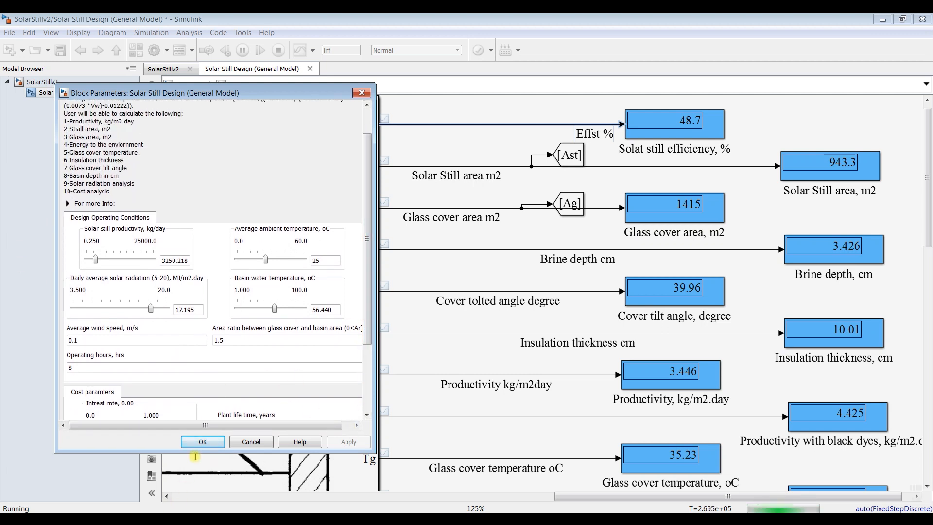
left_click(199, 443)
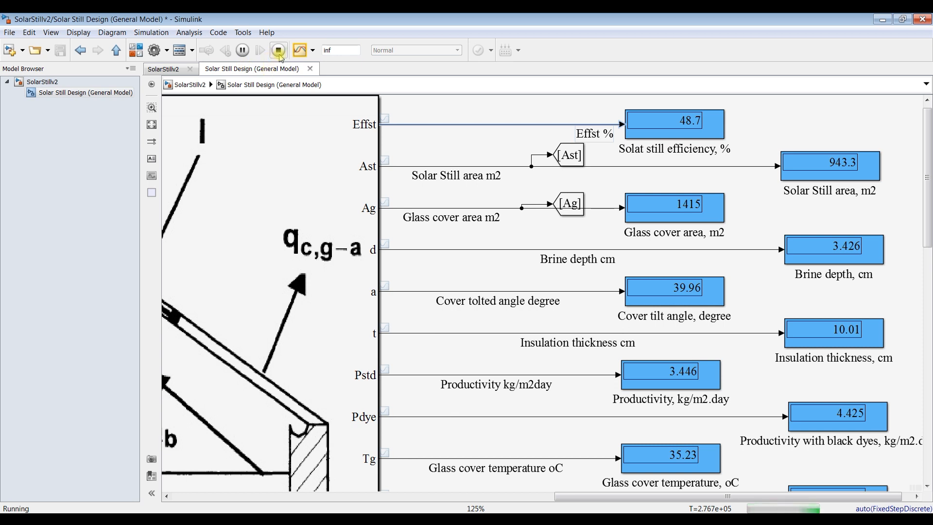
left_click(278, 50)
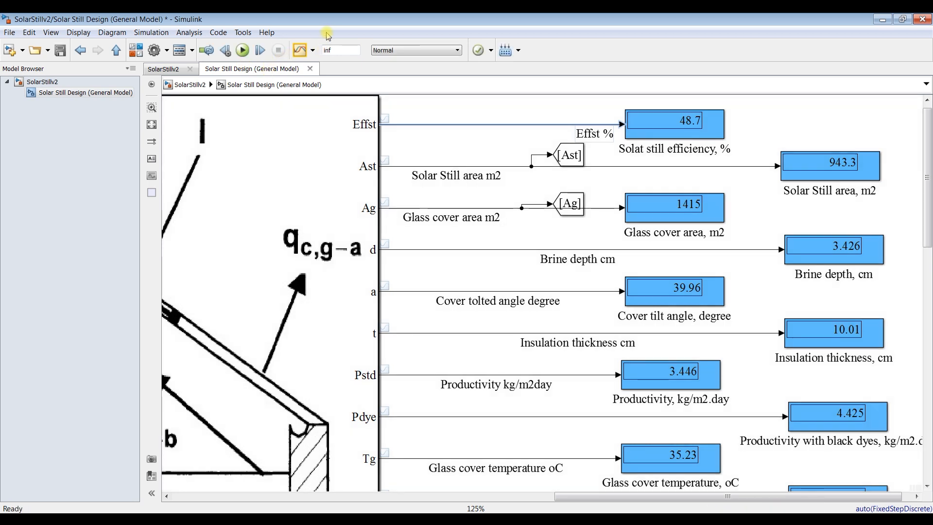
Open the Simulation Data Inspector at full size and enlarge its signal list to show all Run 3 signals.
left_click(299, 51)
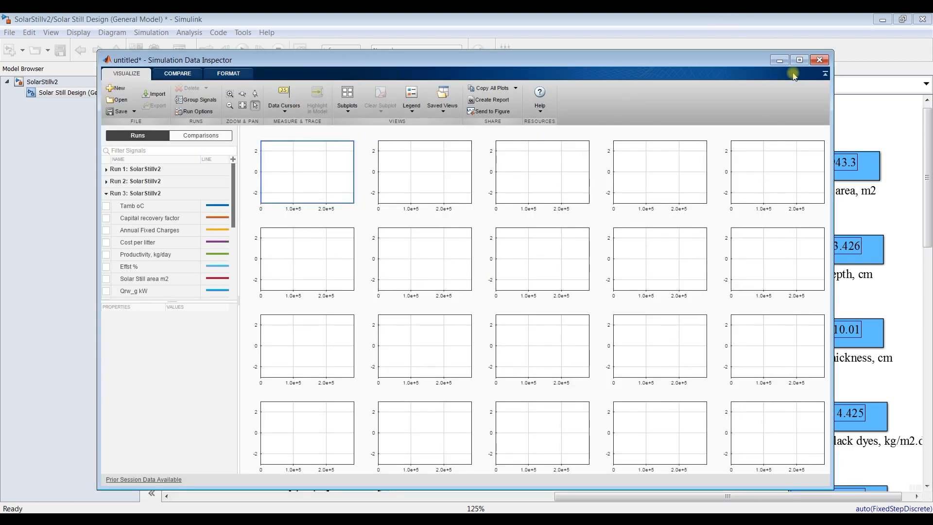
left_click(799, 60)
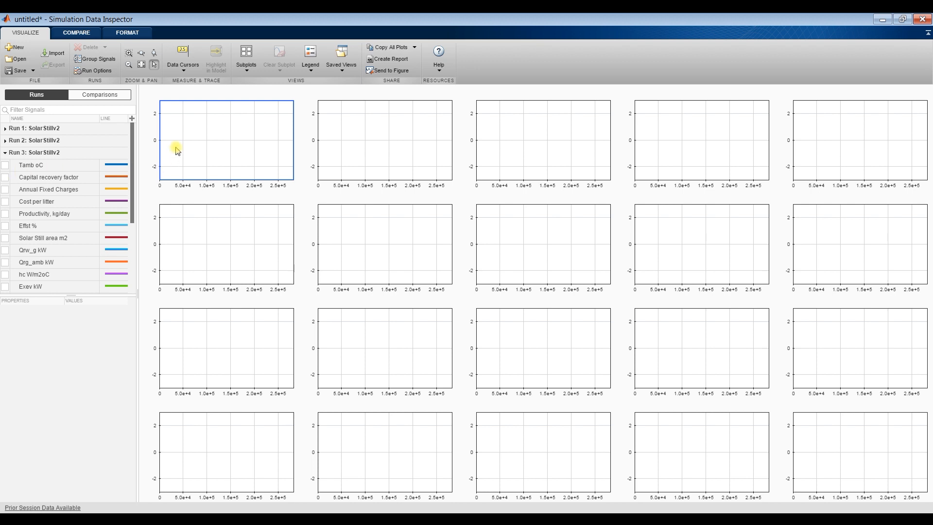
left_click_drag(71, 294, 72, 475)
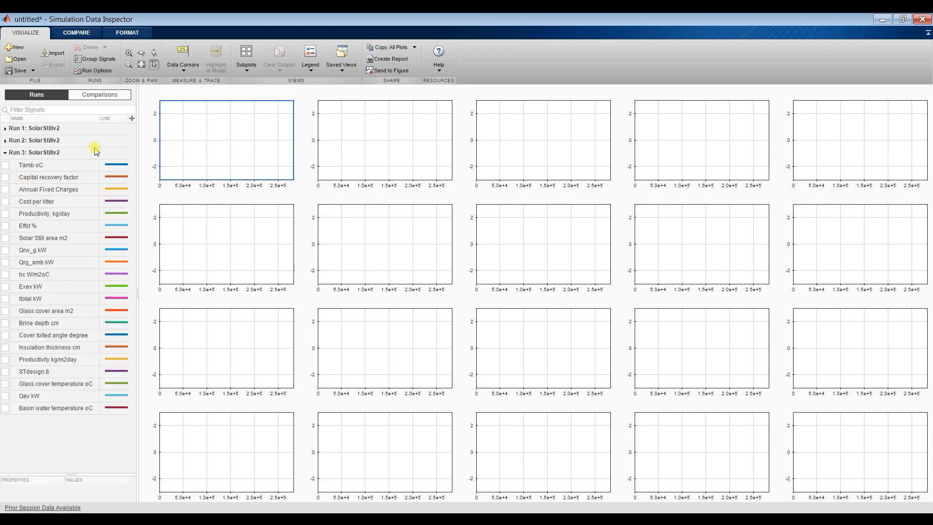
Plot Run 3's Annual Fixed Charges in the first subplot in place of the Capital recovery factor.
left_click(5, 177)
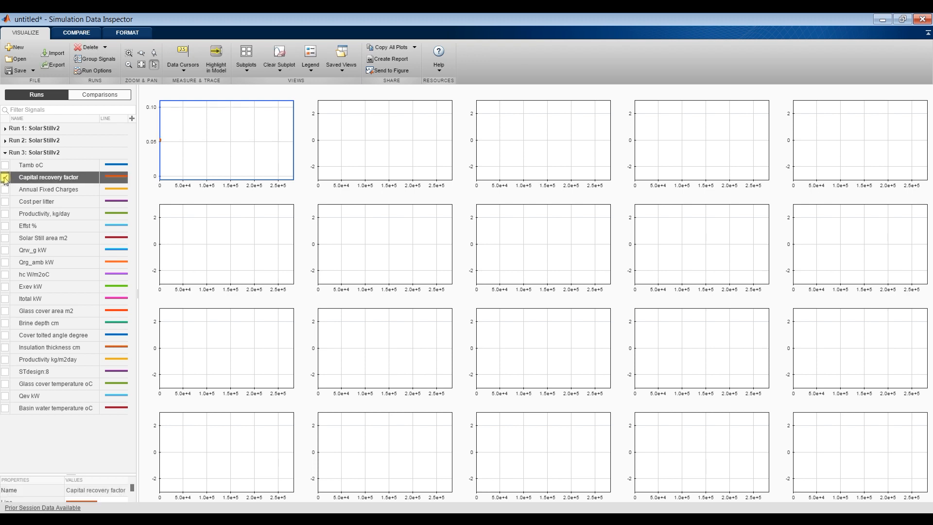
left_click(6, 178)
left_click(6, 190)
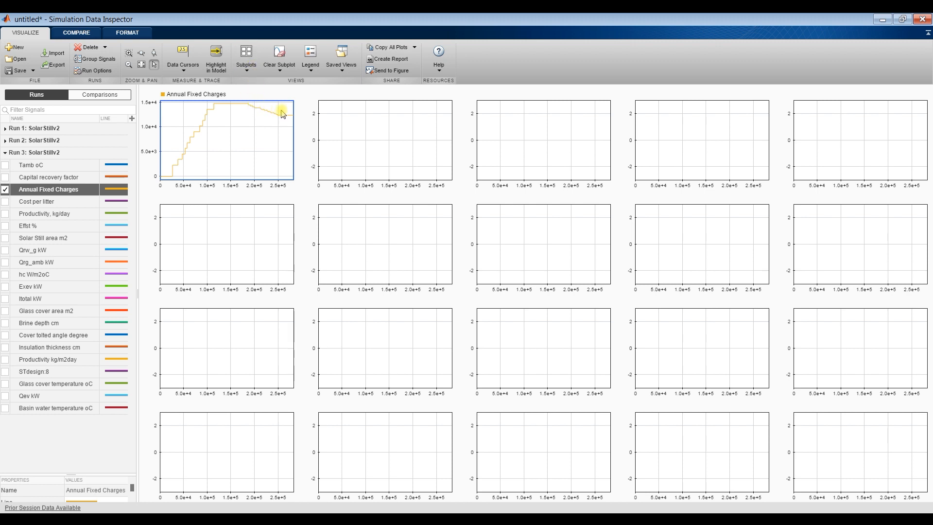
Change the plot layout to a 3-by-3 grid of subplots.
left_click(248, 70)
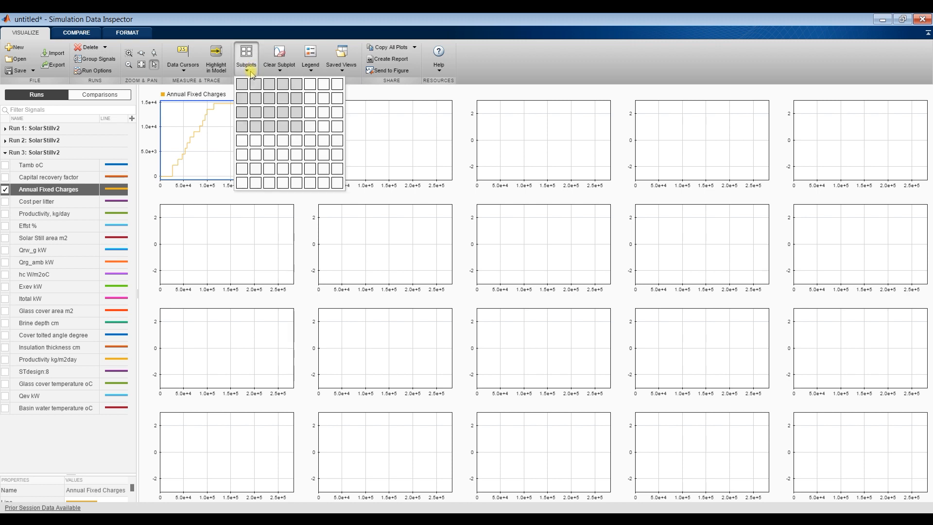
left_click(284, 127)
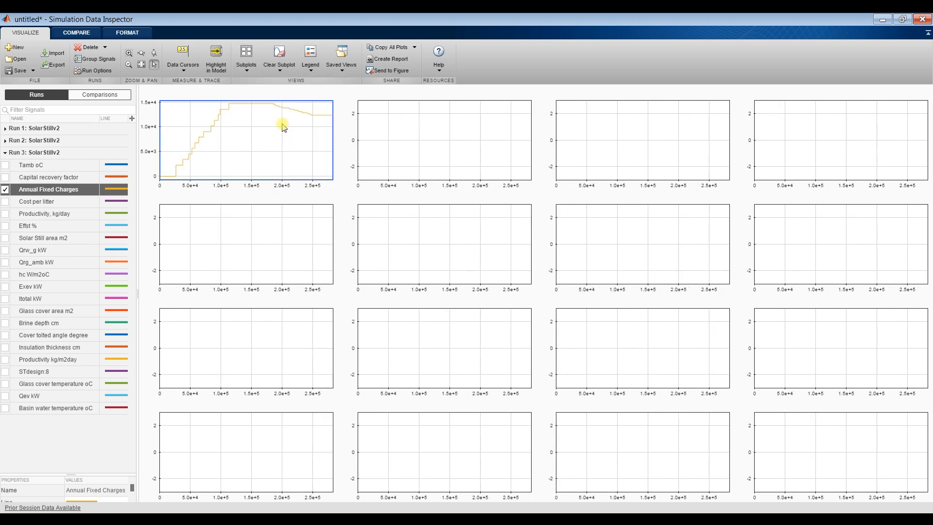
left_click(246, 62)
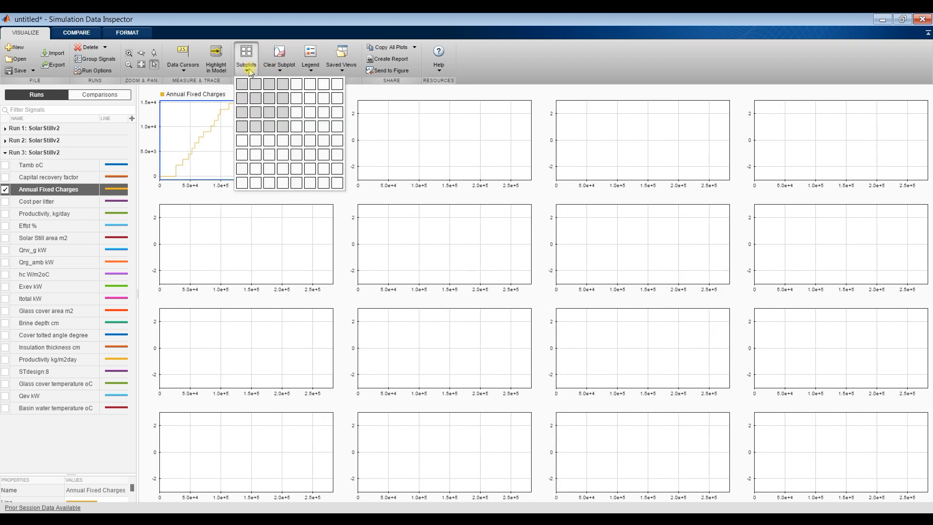
left_click(275, 115)
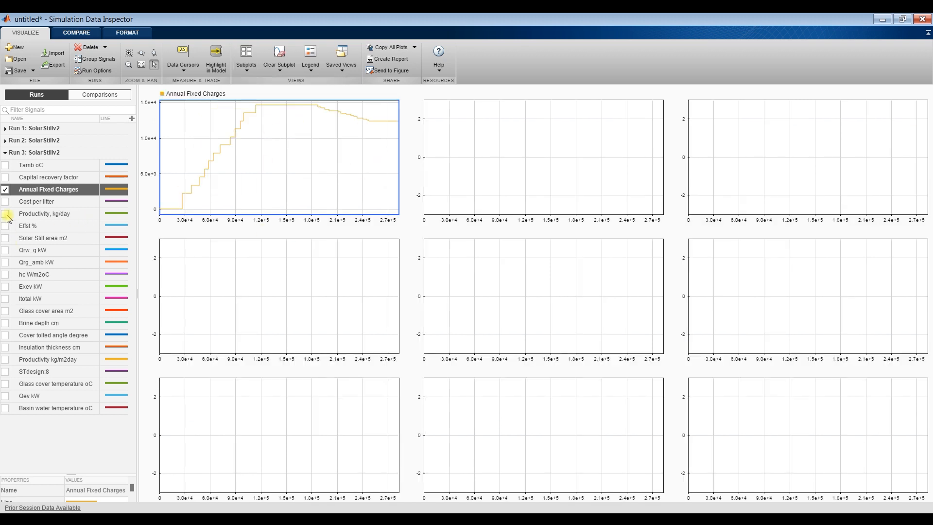
Plot Run 3's Productivity, kg/day in the second subplot of the first row and Effst % in the third.
left_click(493, 158)
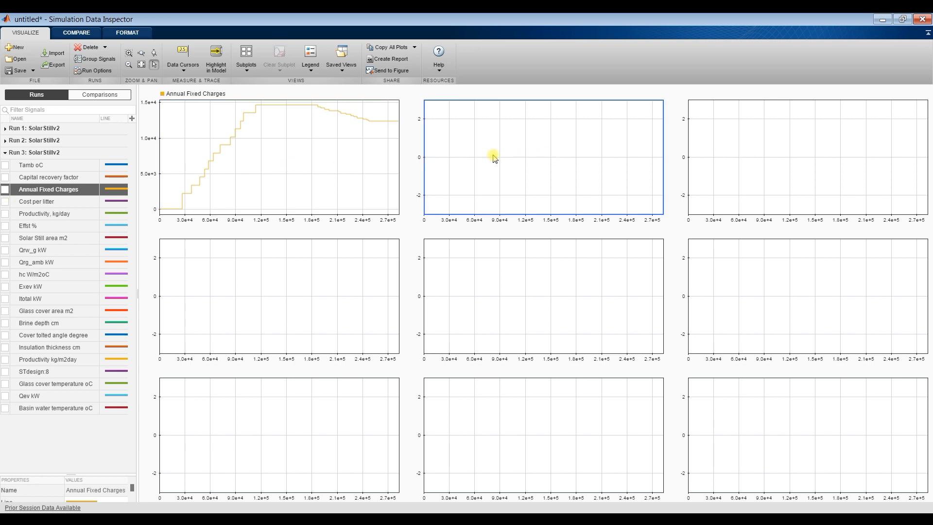
left_click(5, 214)
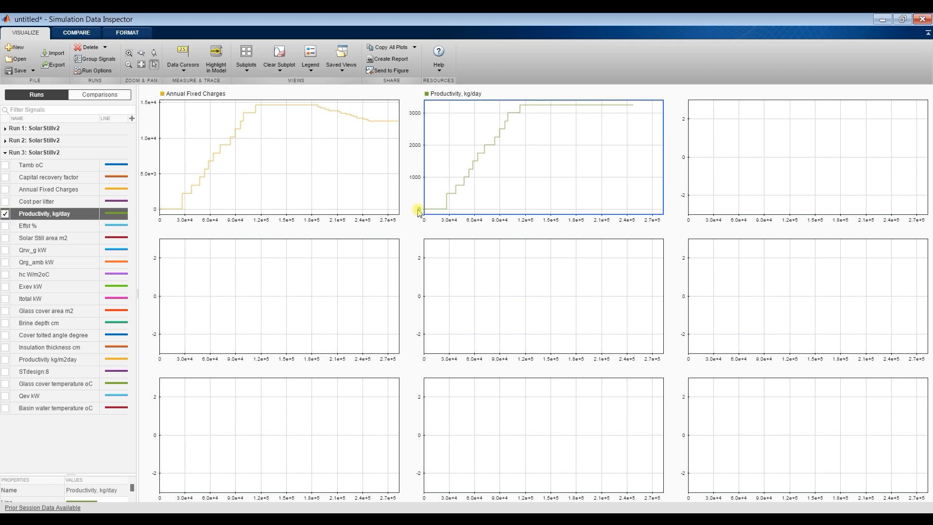
left_click(724, 139)
left_click(5, 226)
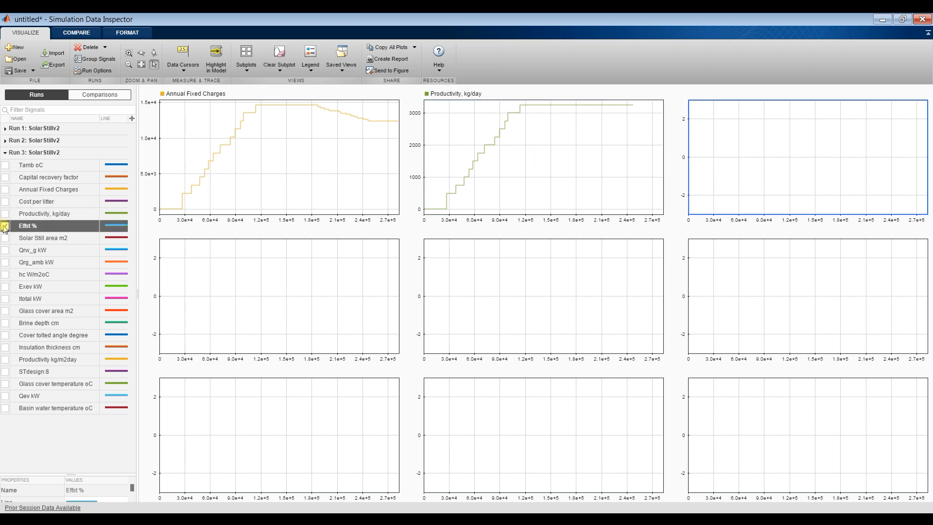
Plot Solar Still area m2 in the second row's first subplot, and Qrw_g kW with Qrg_amb kW together in its middle subplot.
left_click(330, 278)
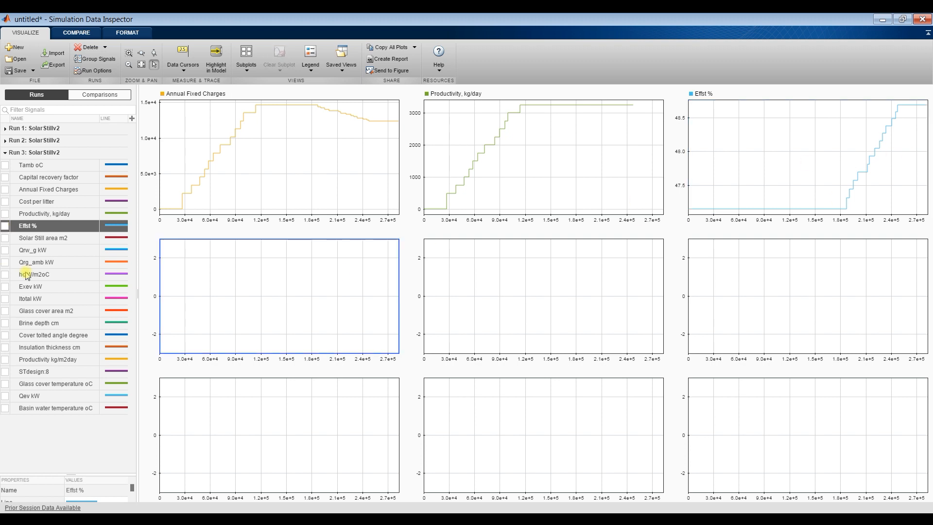
left_click(4, 238)
left_click(485, 271)
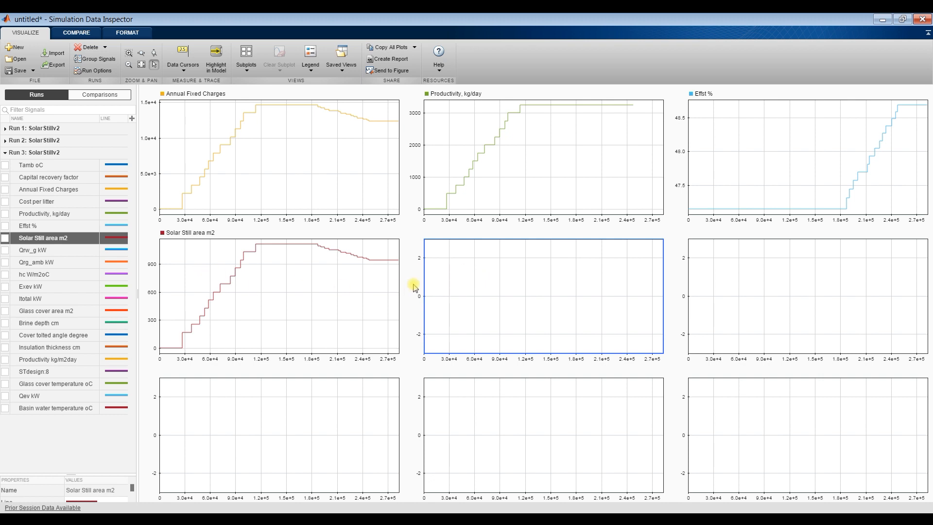
left_click(4, 251)
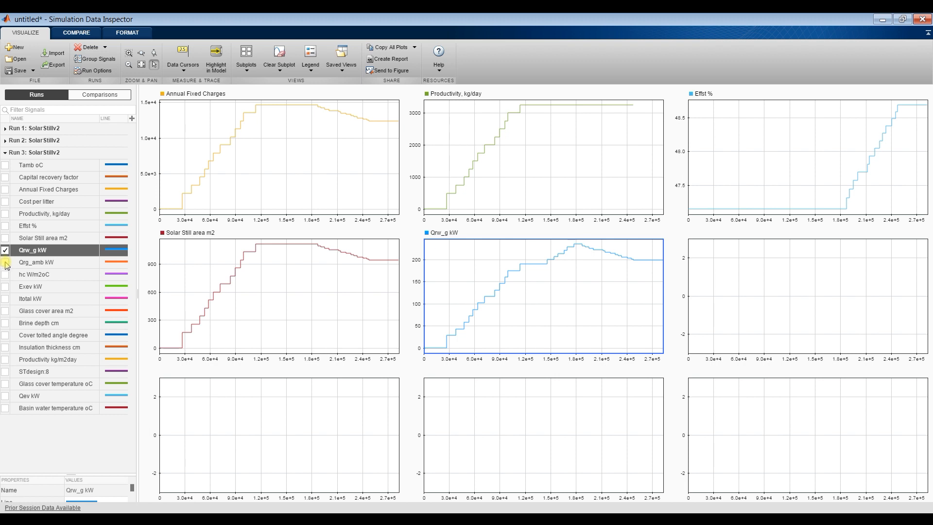
left_click(5, 263)
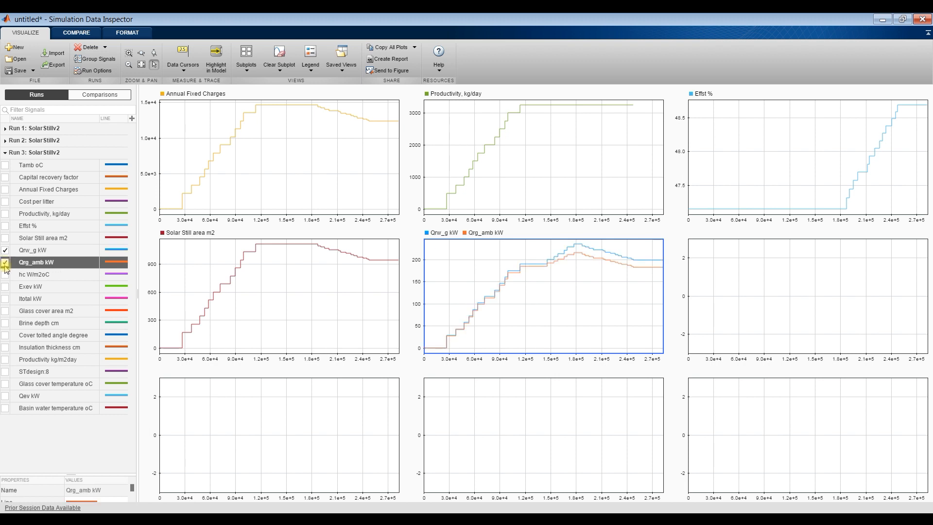
Plot Run 3's hc W/m2oC in the second row's third subplot and Itotal kW in the third row's first.
left_click(732, 283)
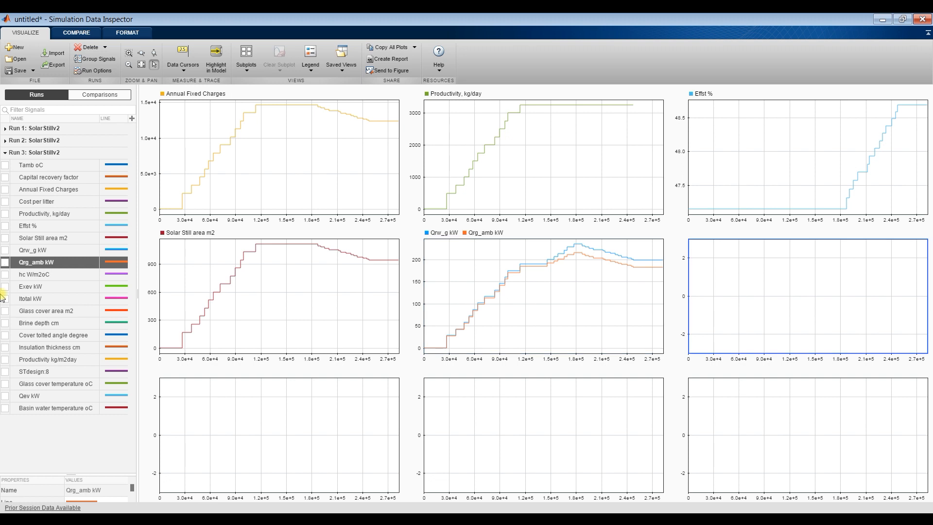
left_click(5, 275)
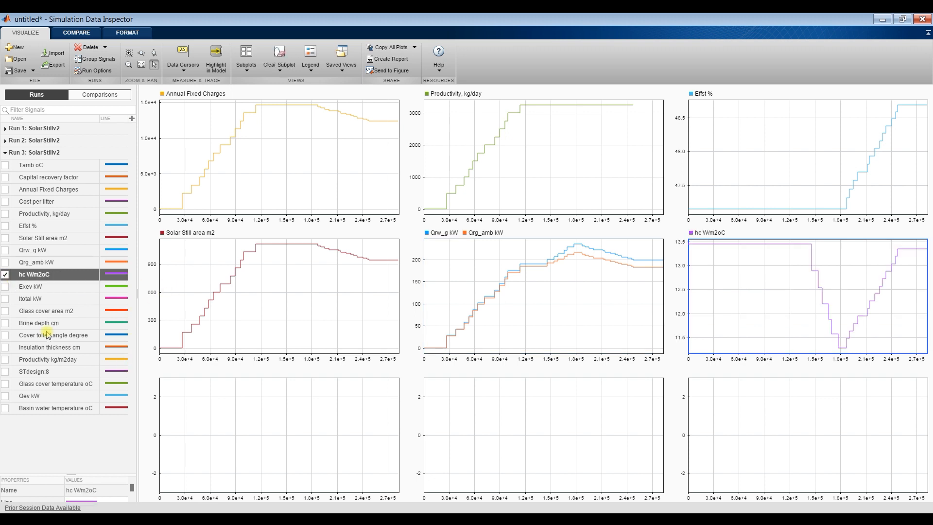
left_click(218, 414)
left_click(7, 298)
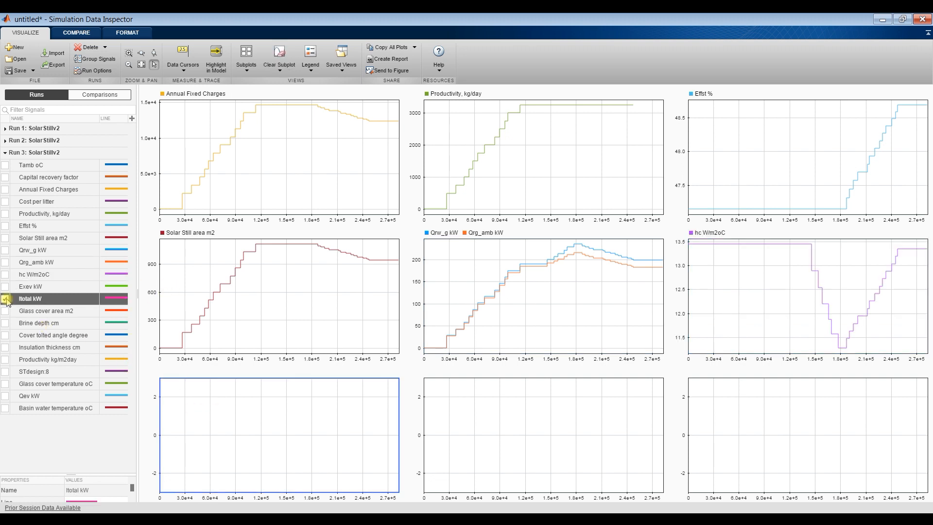
Plot Glass cover area m2 in the third row's middle subplot and Brine depth cm in its last one.
left_click(495, 425)
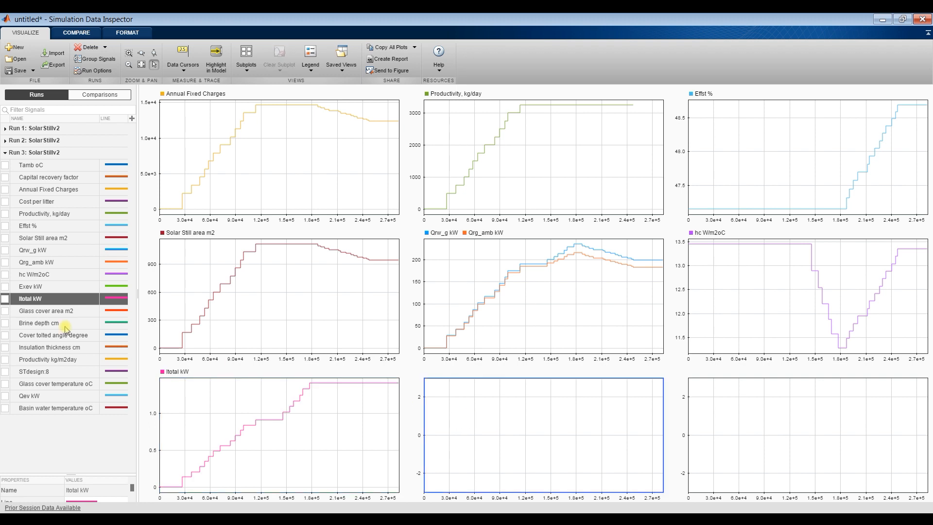
left_click(5, 311)
left_click(748, 427)
left_click(6, 323)
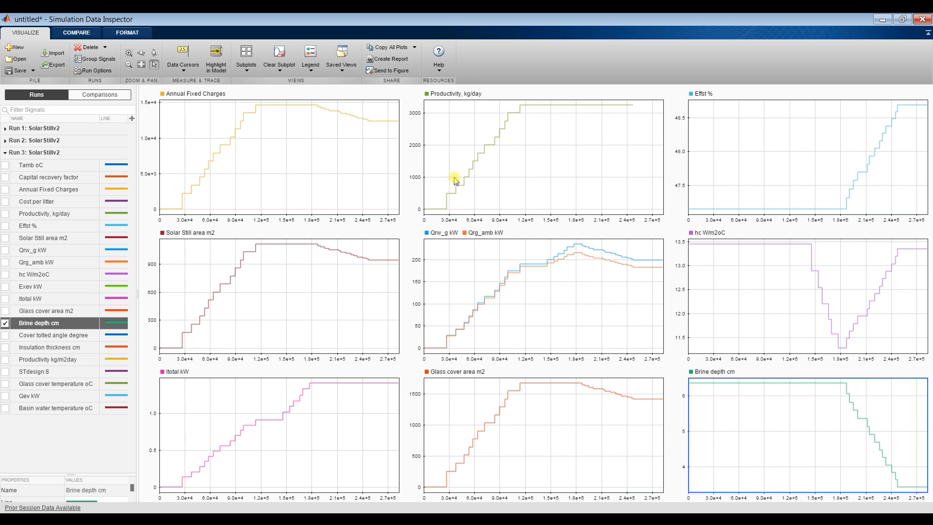
Show one data cursor across the subplots and move it to a time of about 7.80e+4 to read the signal values.
left_click(183, 72)
left_click(187, 84)
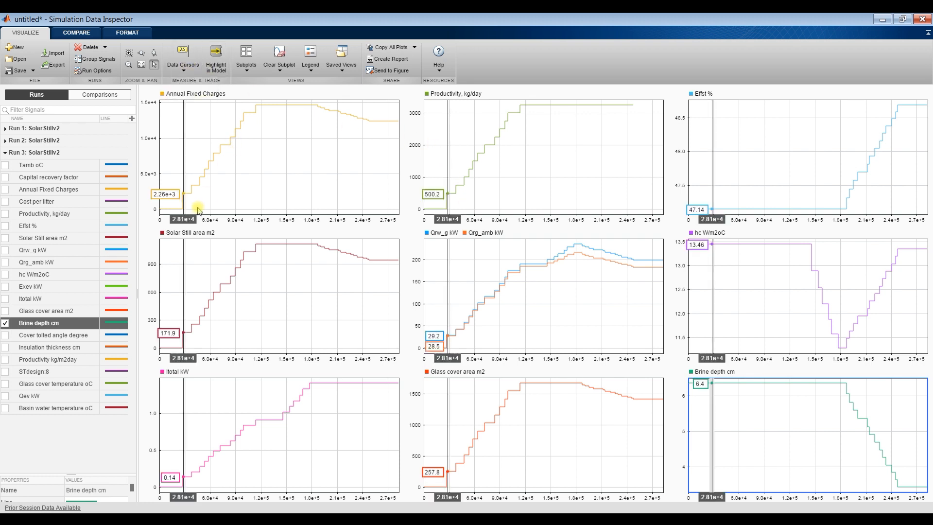
left_click(175, 196)
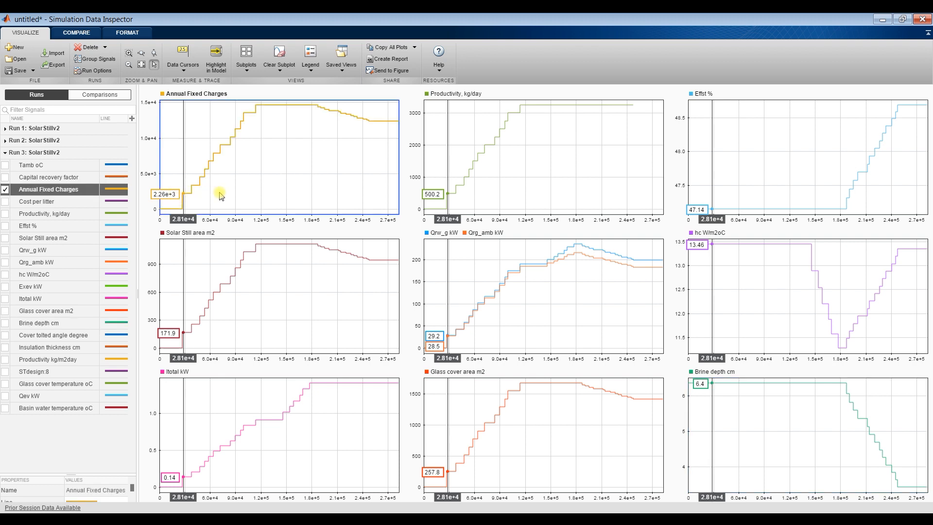
left_click_drag(192, 145, 224, 102)
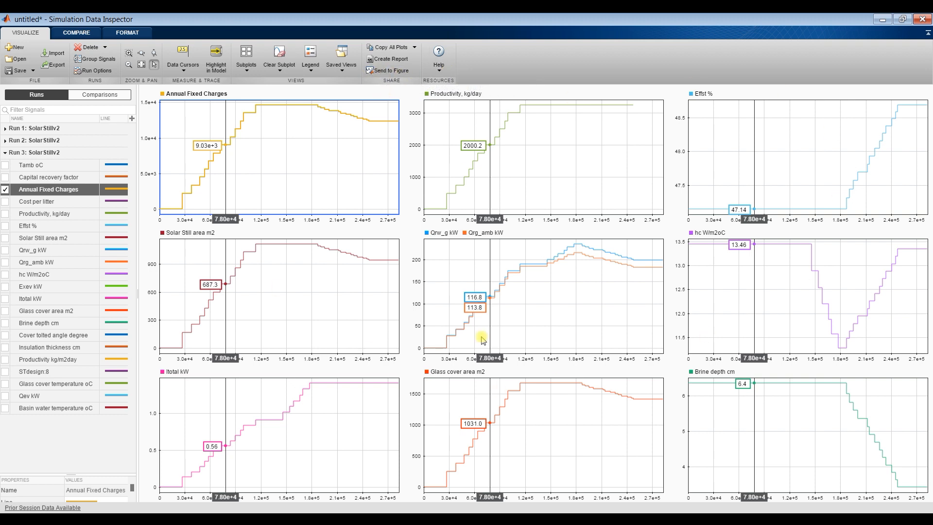
Send the subplots to a MATLAB figure and maximize it with the plot tools shown.
left_click(391, 71)
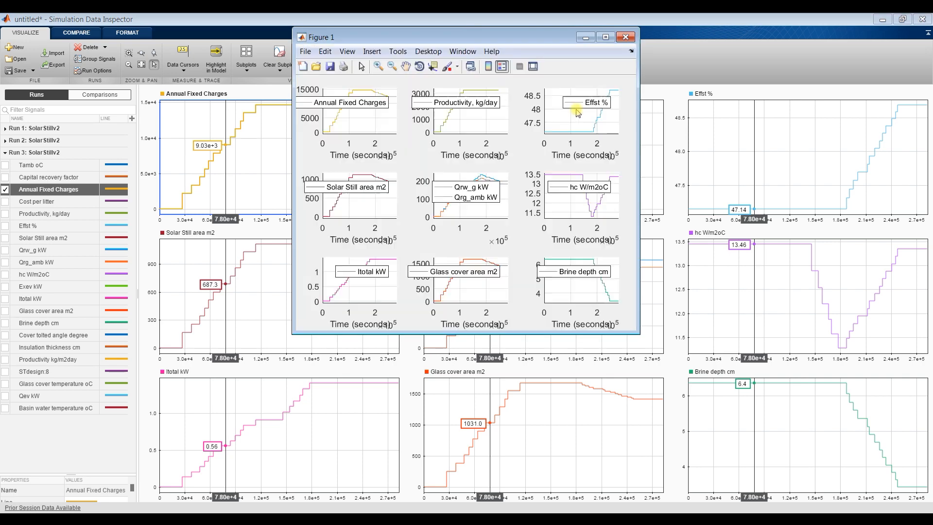
left_click(605, 37)
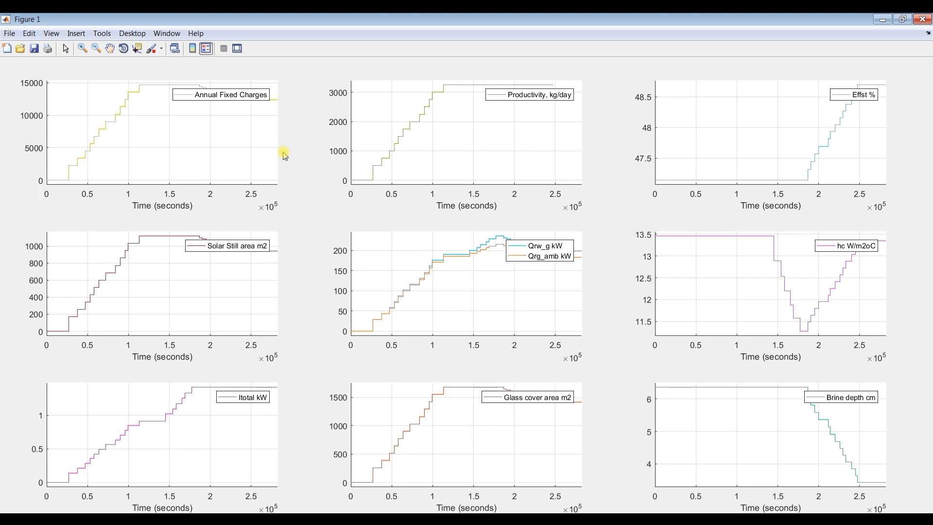
left_click(238, 50)
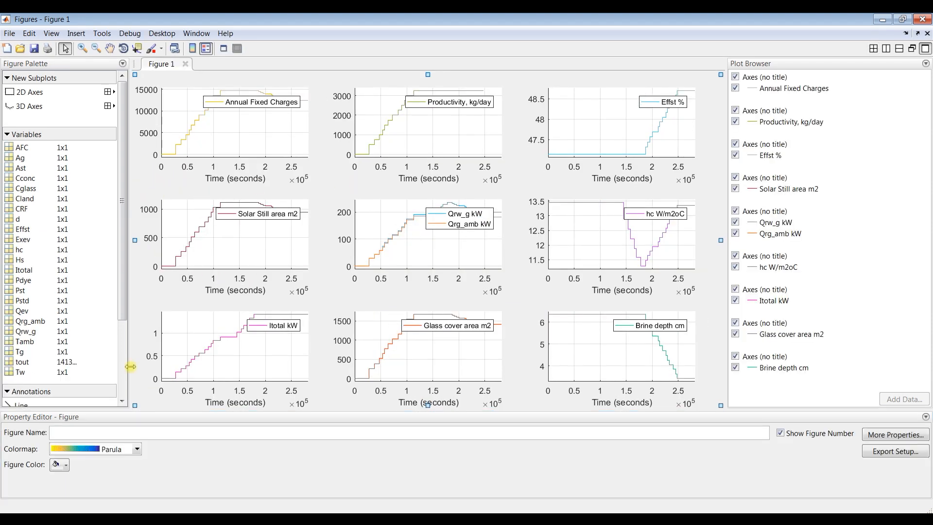
Set the figure's background color to white and remove the legend from the Annual Fixed Charges plot.
left_click(58, 465)
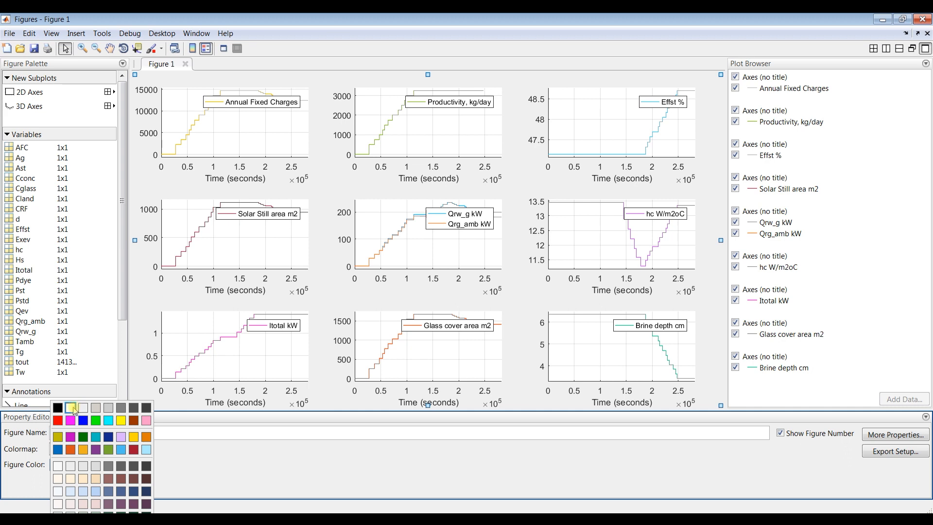
left_click(71, 409)
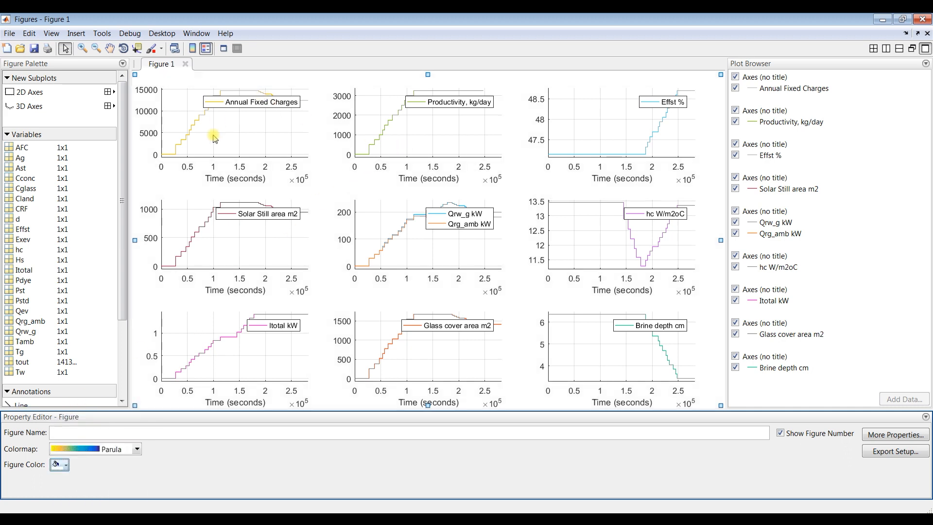
left_click(206, 48)
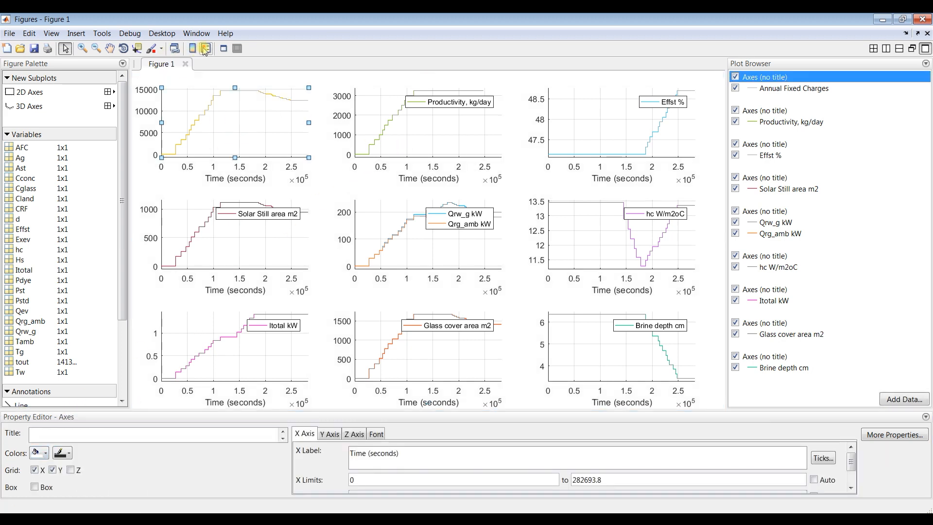
Change the plot type of the Annual Fixed Charges curve to Line.
left_click(195, 128)
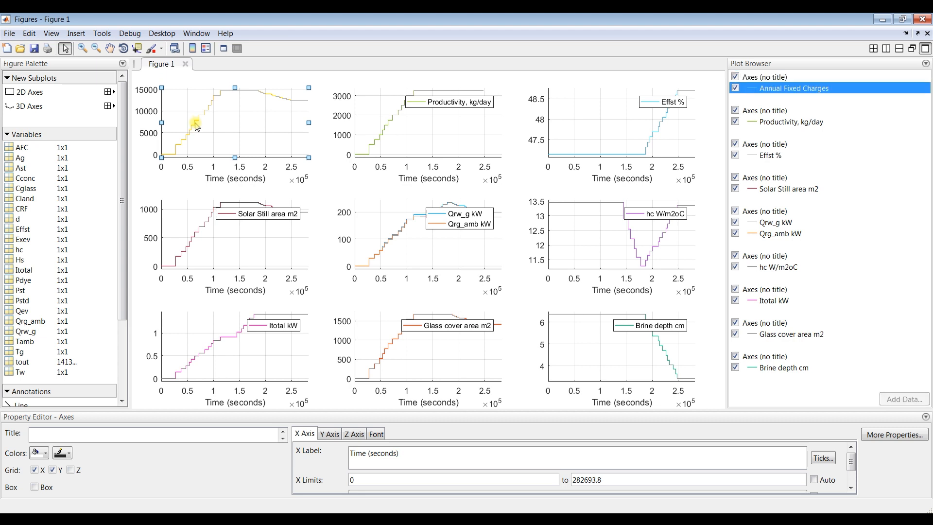
left_click(768, 434)
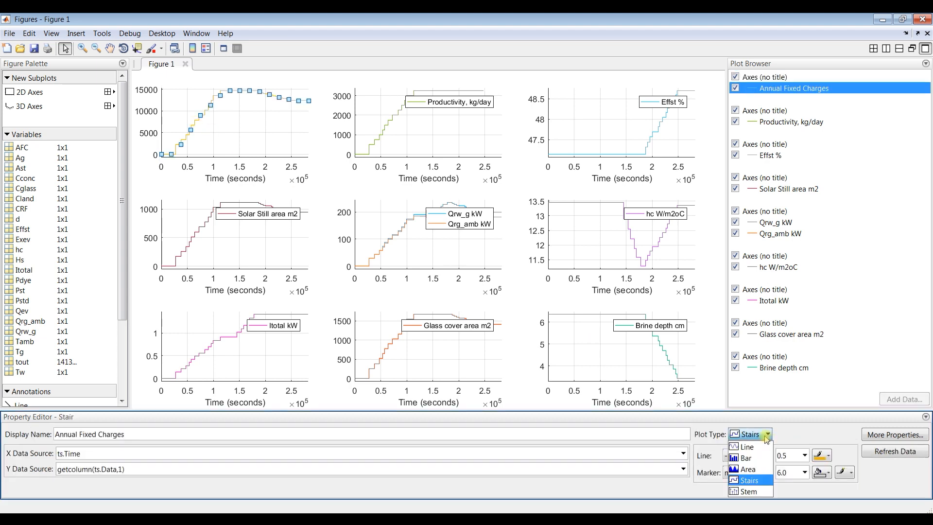
left_click(743, 445)
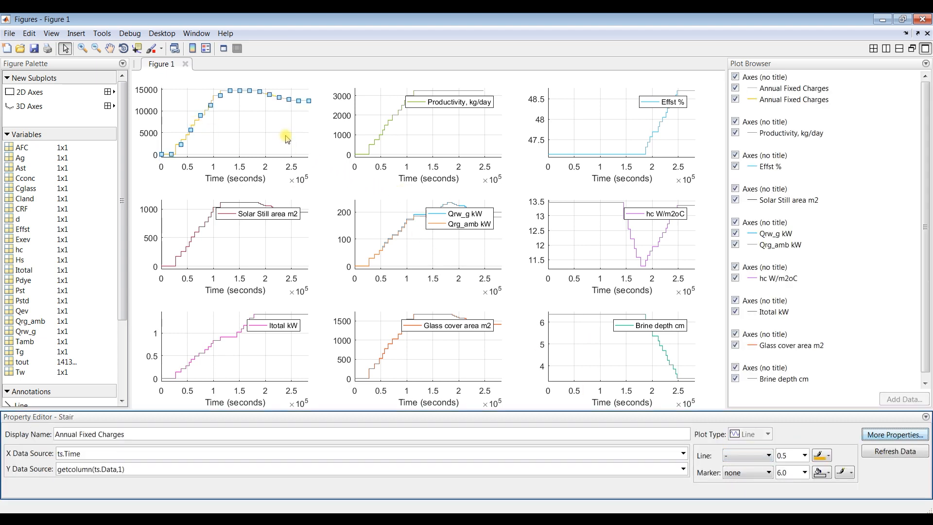
Remove the legend from the Productivity, kg/day plot and select its curve.
left_click(364, 102)
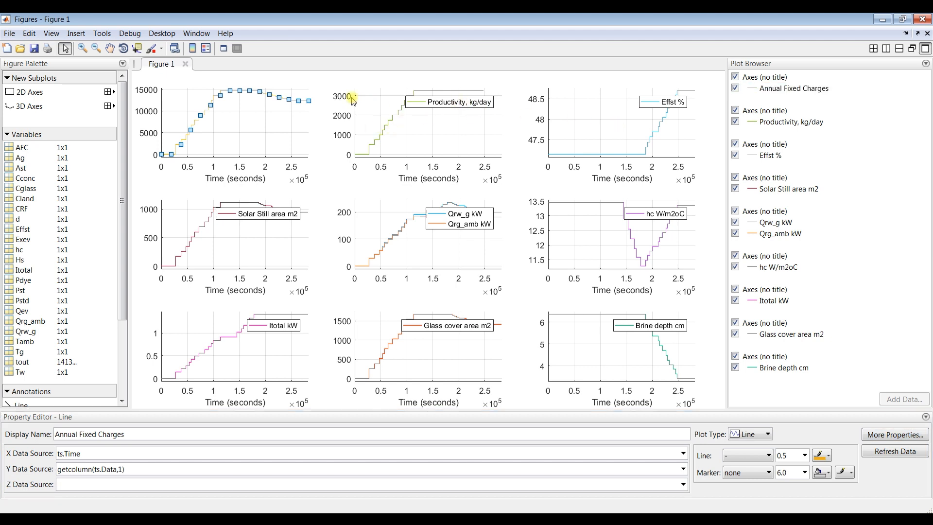
left_click(205, 49)
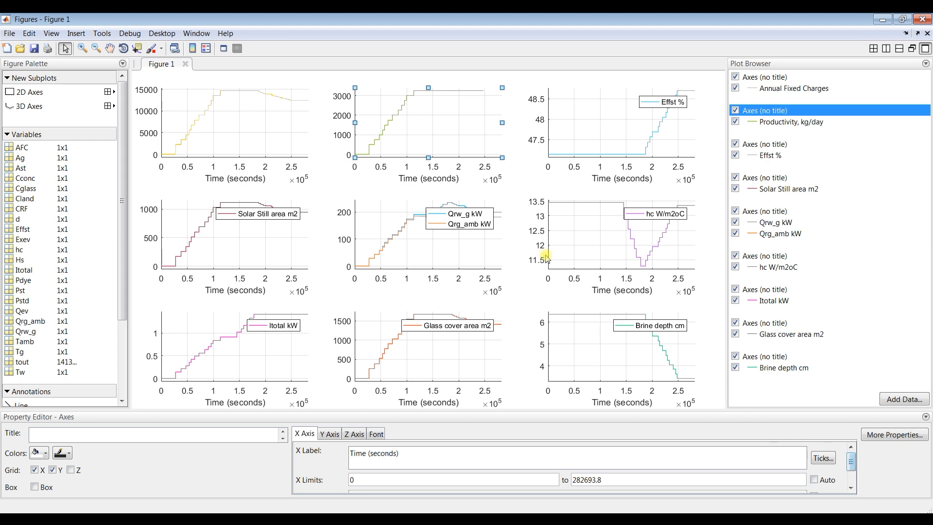
left_click(389, 121)
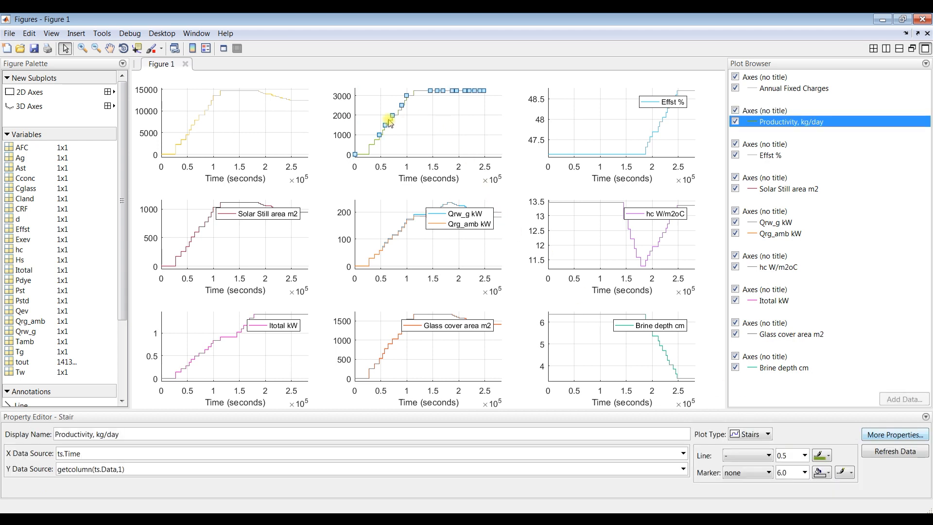
Format the Annual Fixed Charges curve as a black line with a width of 4.0.
left_click(287, 100)
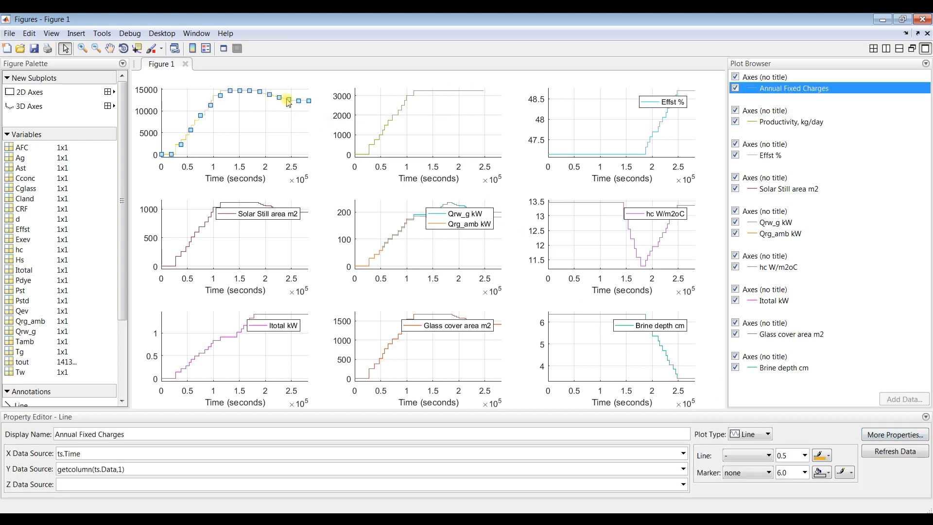
left_click(824, 461)
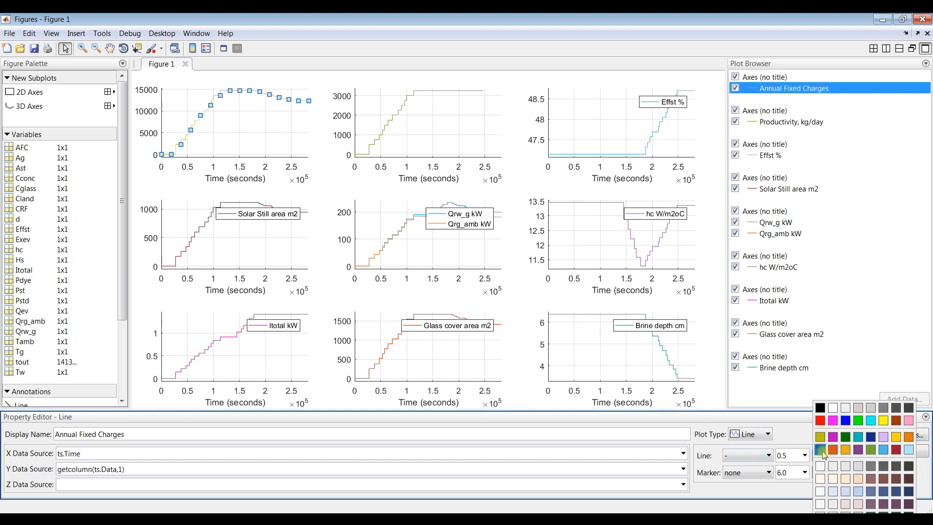
left_click(820, 410)
left_click(804, 457)
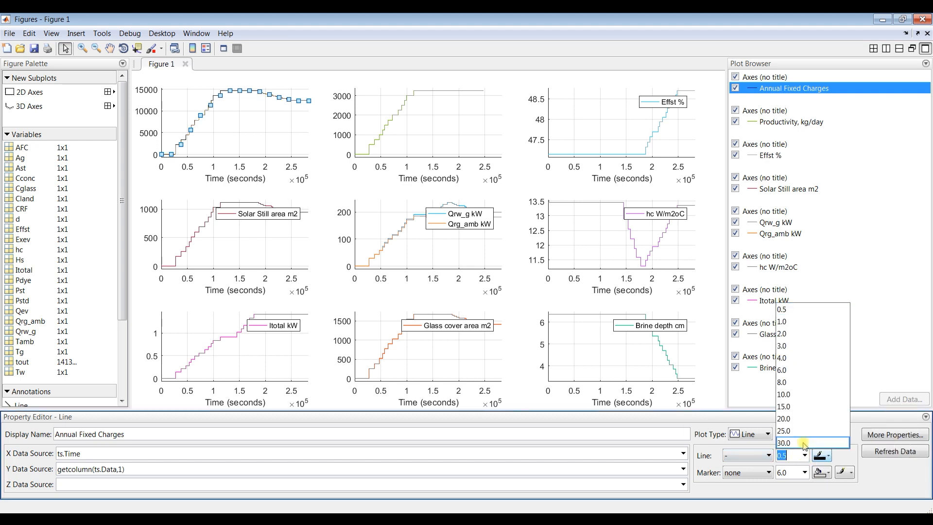
left_click(797, 359)
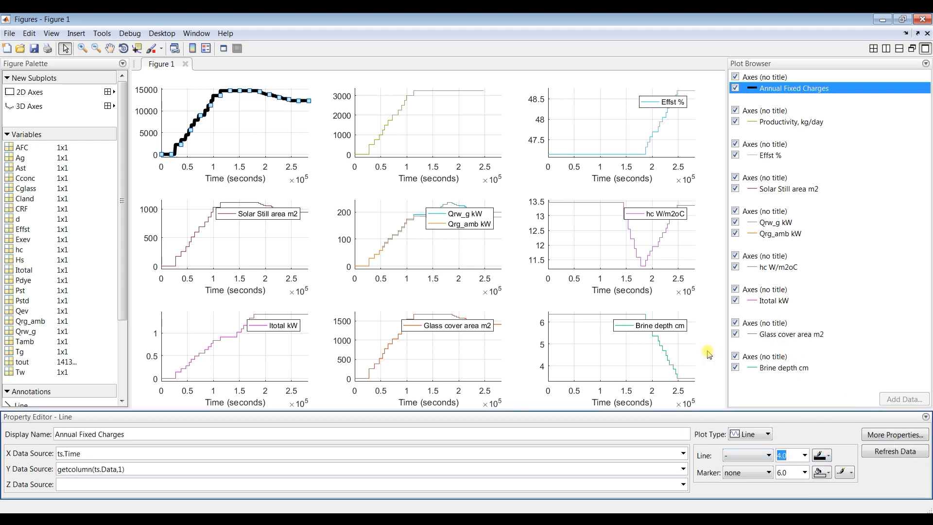
Change the plot type of the Productivity, kg/day curve to Bar and close the figure.
left_click(419, 136)
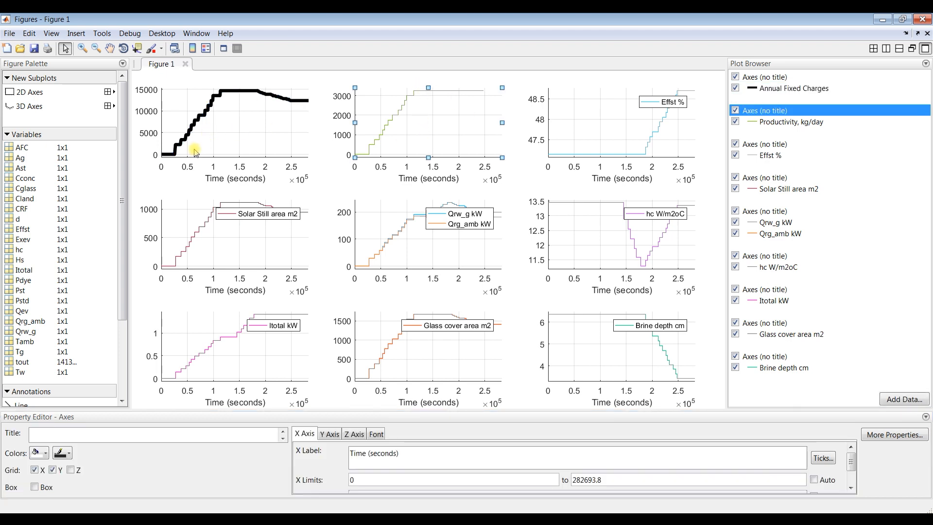
left_click(402, 106)
left_click(752, 434)
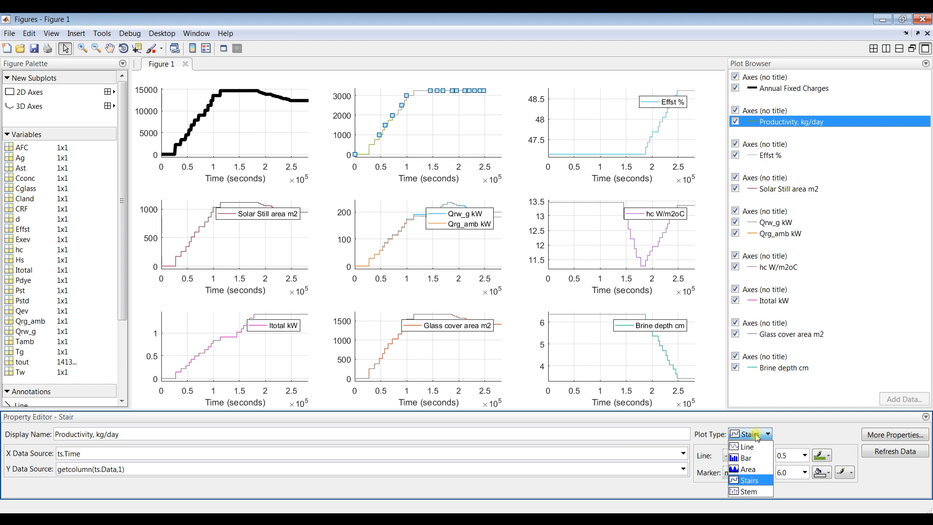
left_click(757, 458)
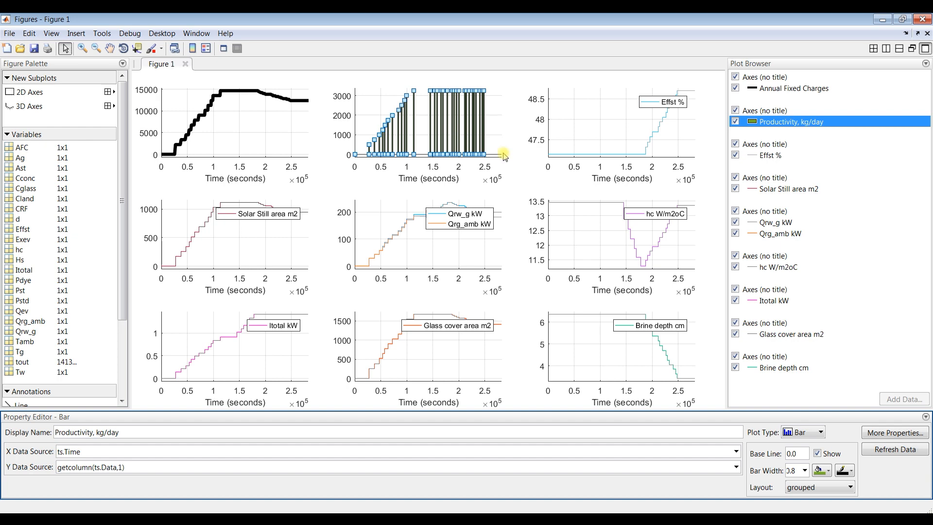
left_click(922, 20)
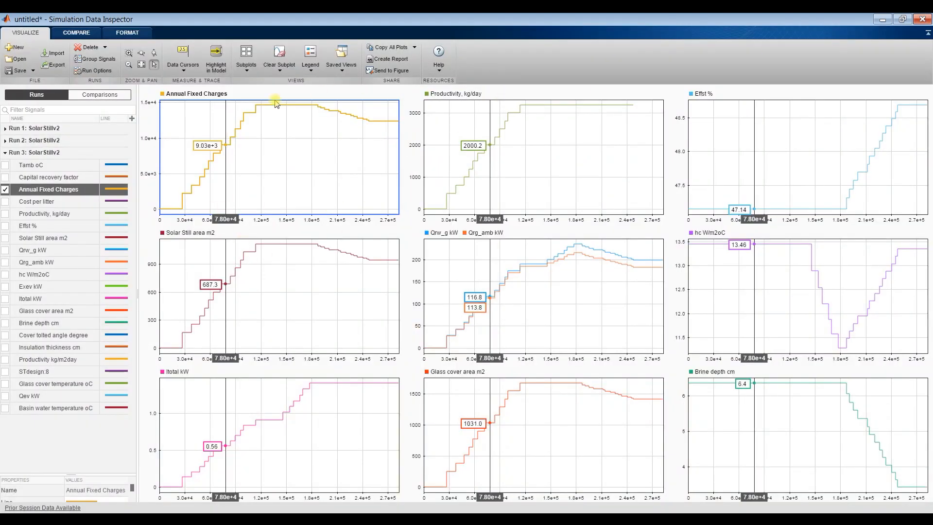
Hide the data cursor in the subplots and close the Simulation Data Inspector.
left_click(183, 72)
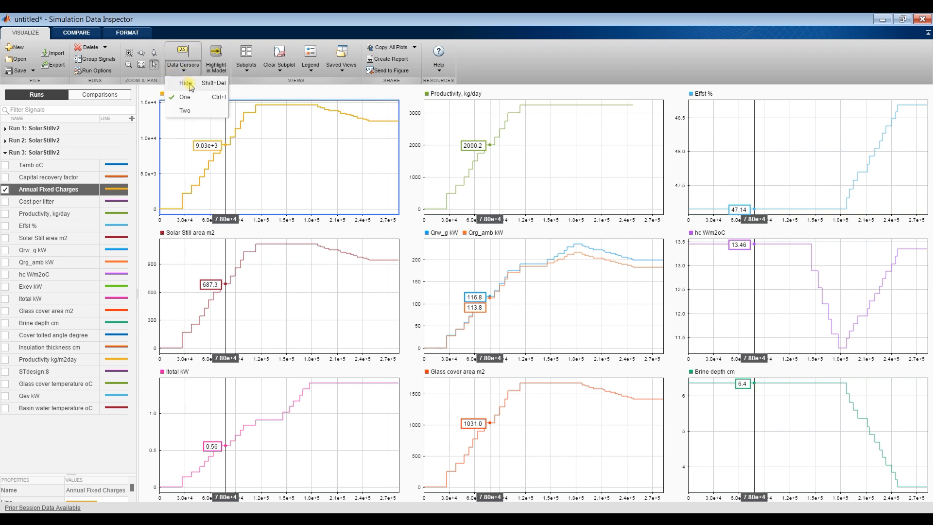
left_click(187, 83)
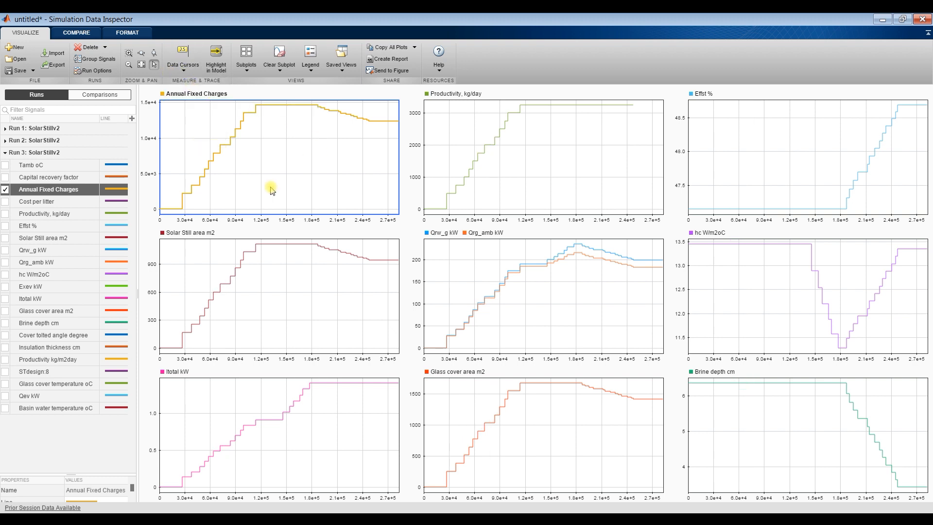
left_click(921, 20)
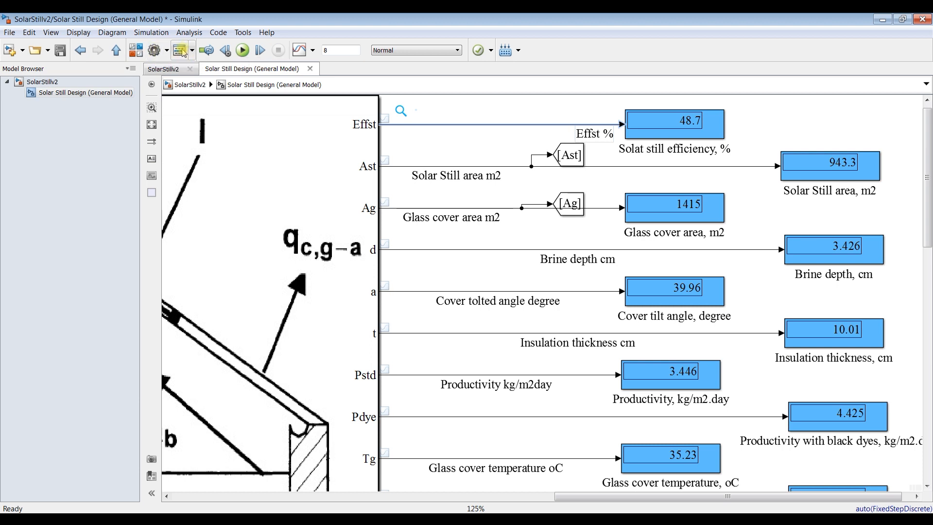
Change the solver type to Variable-step in the model's configuration parameters.
left_click(153, 51)
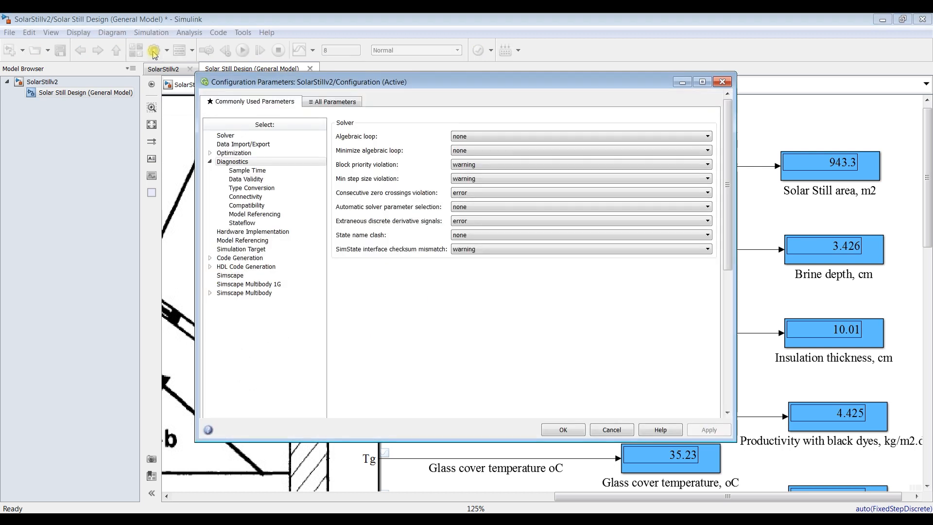
left_click(231, 137)
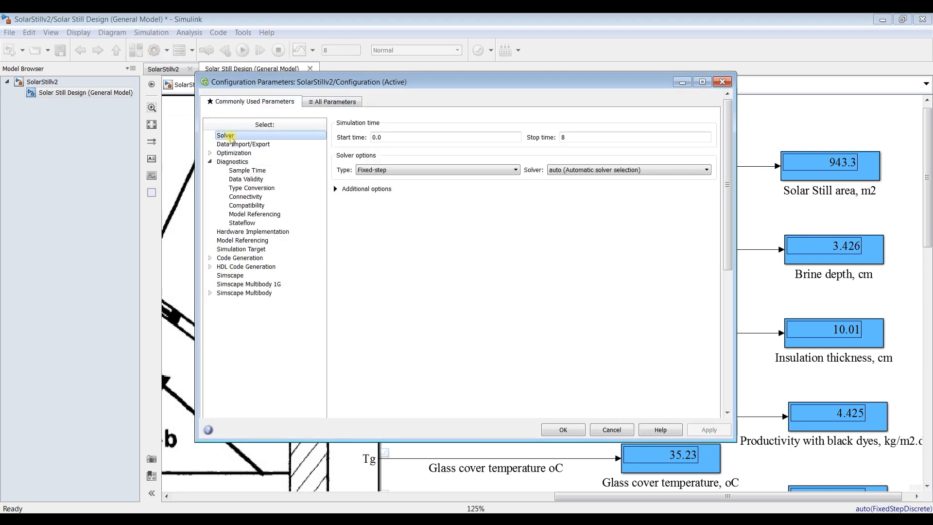
left_click(428, 171)
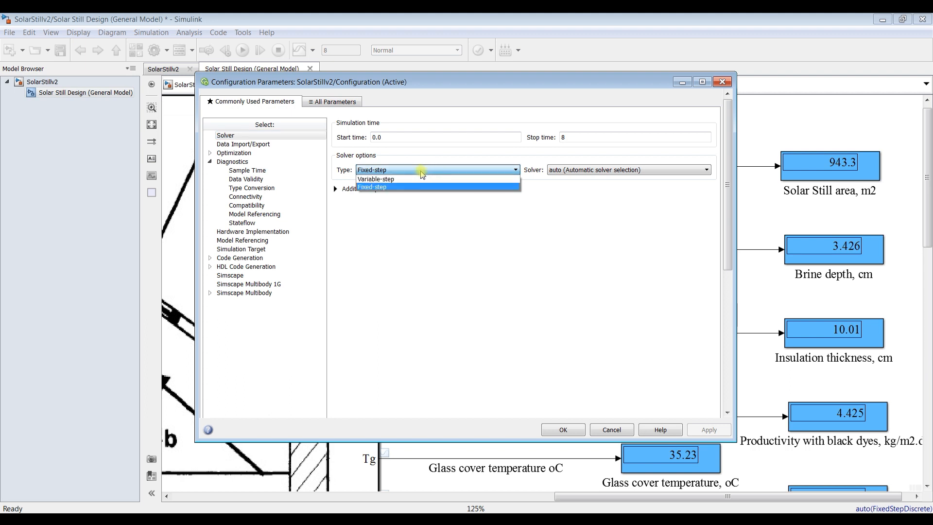
left_click(408, 180)
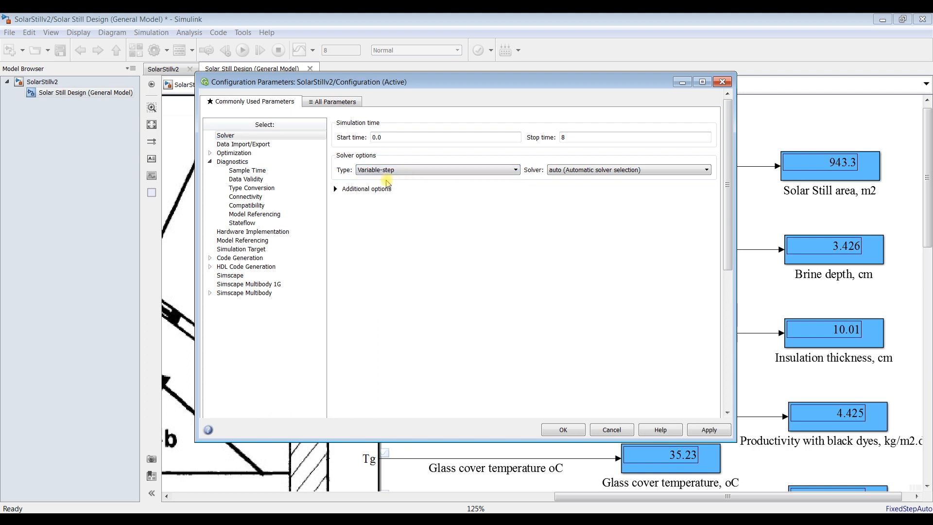
Set the solver's max step size to 0.001 and accept the configuration changes.
left_click(335, 189)
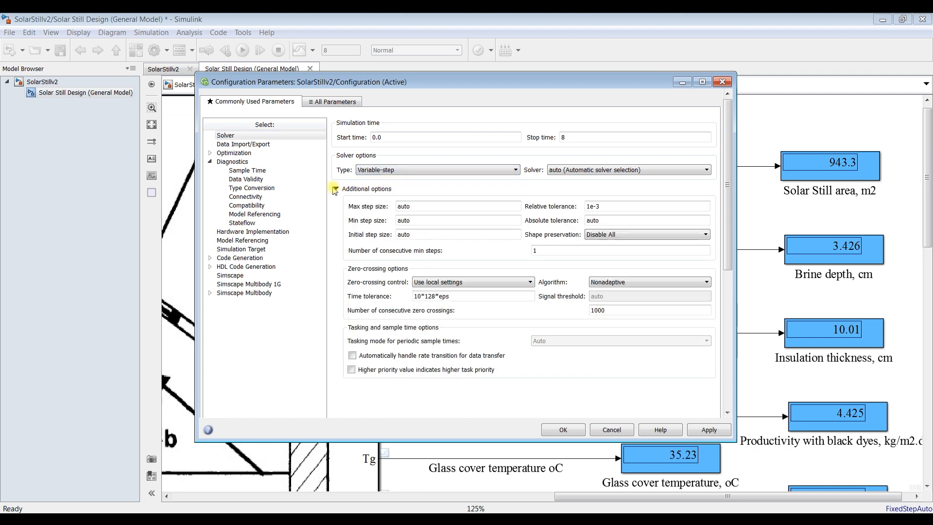
double_click(416, 207)
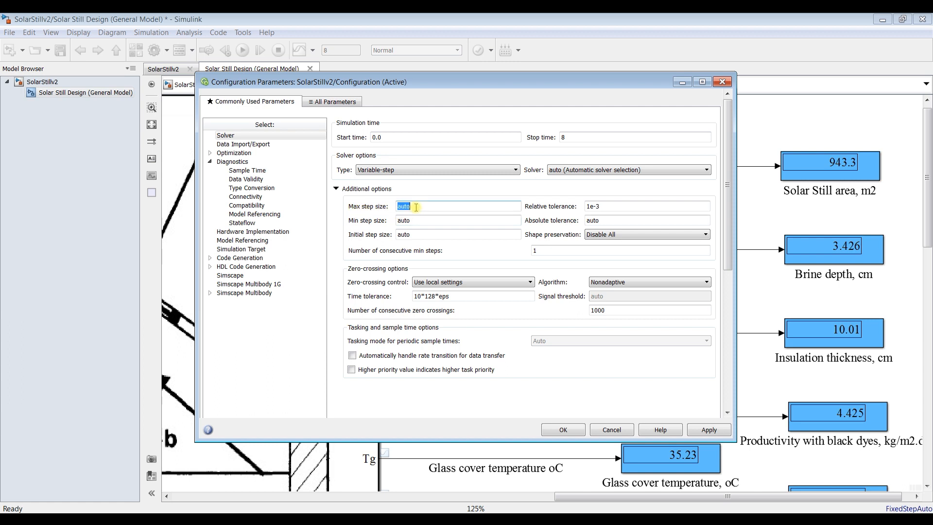
type("0.001")
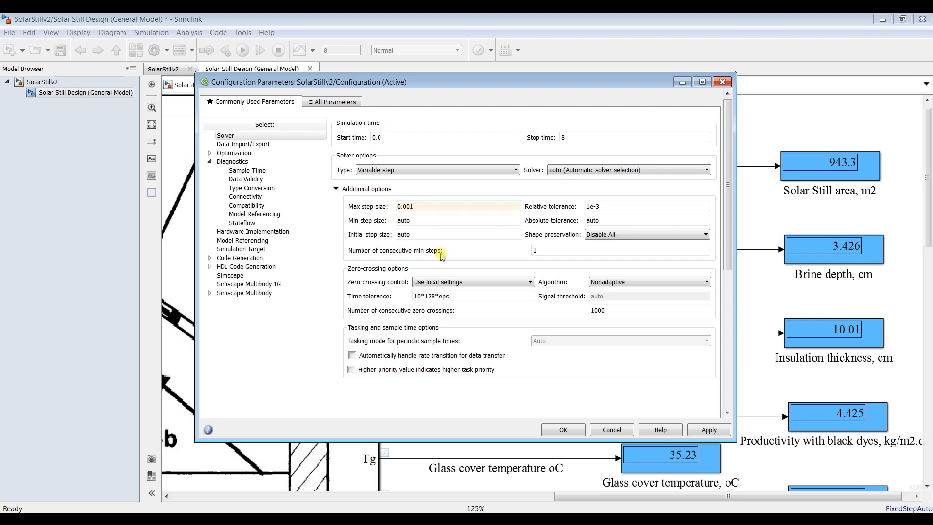
left_click(709, 431)
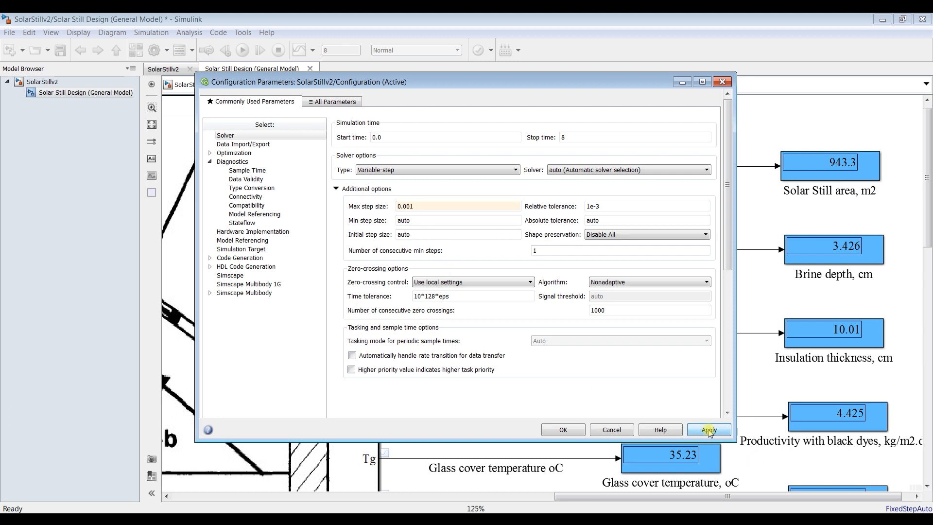
left_click(561, 430)
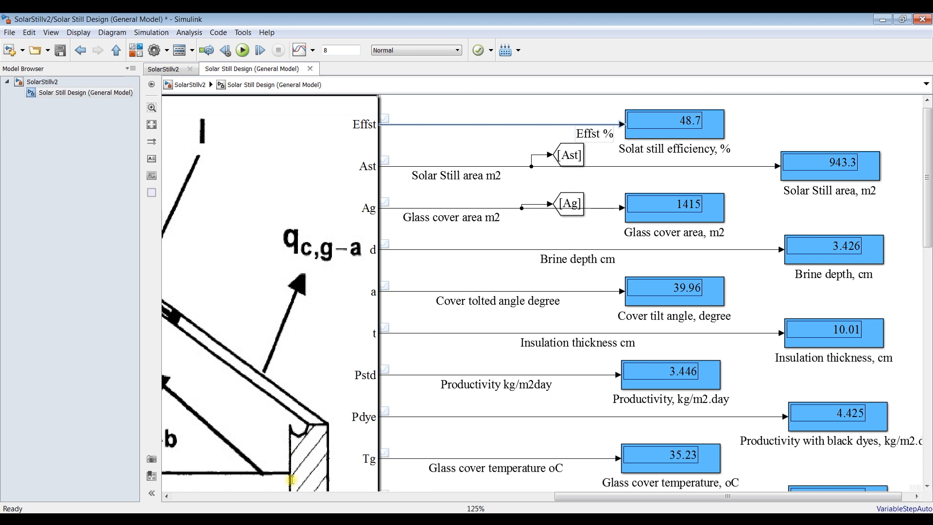
View the Solar Still Design block's operating parameters next to the subsystem's displays, and close the parameters dialog.
left_click(291, 519)
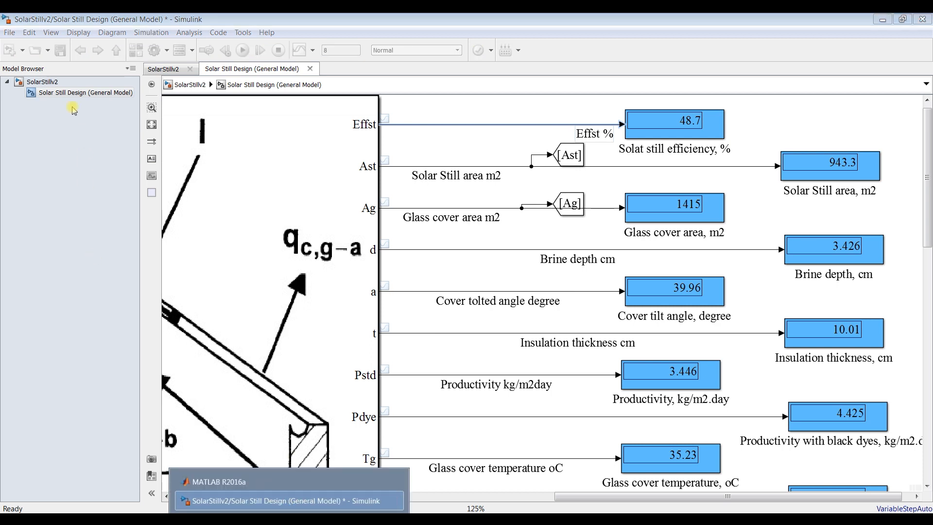
left_click(51, 81)
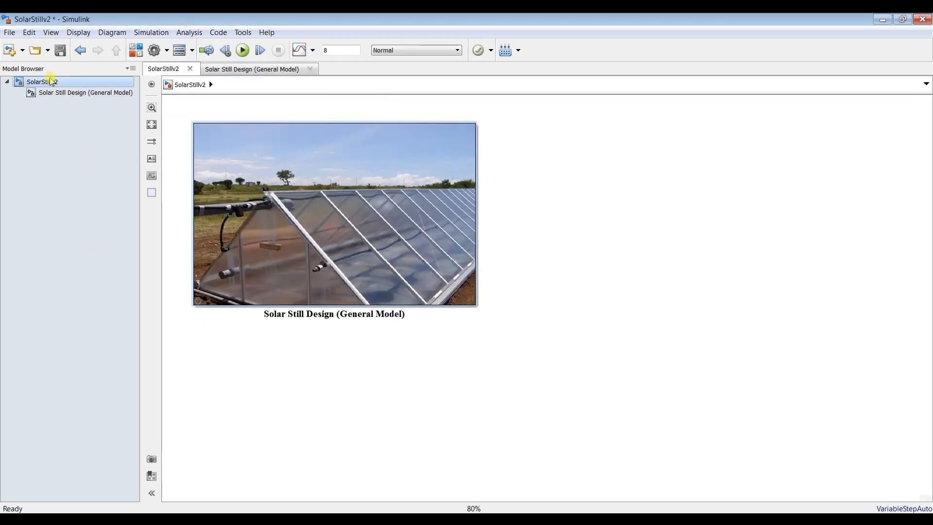
double_click(283, 148)
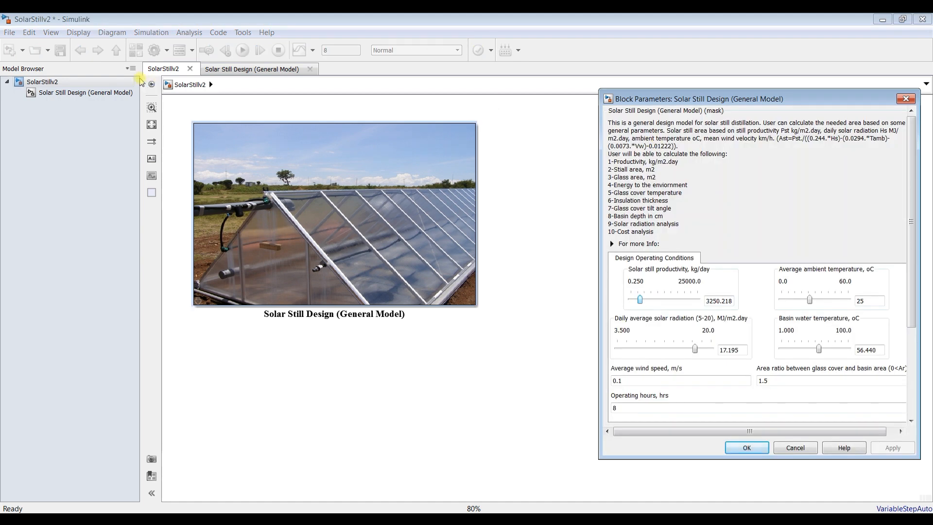
left_click(107, 92)
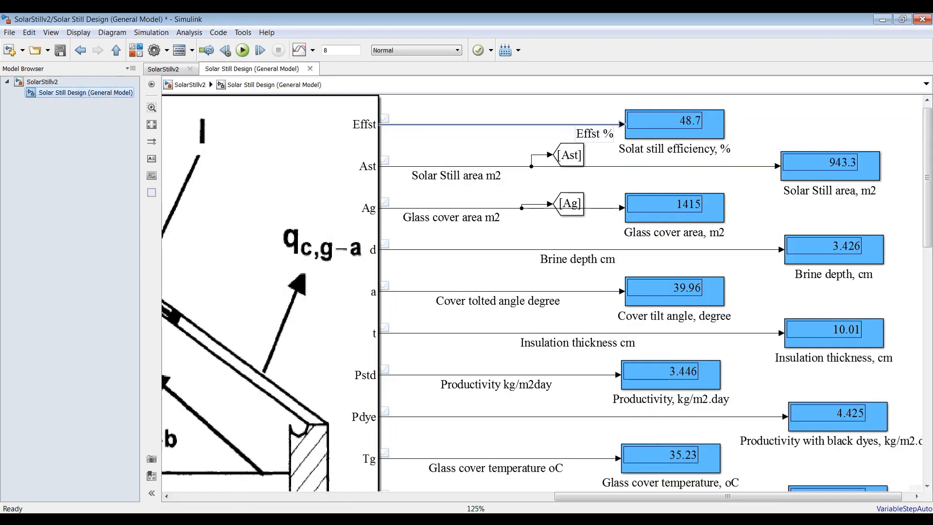
left_click(292, 500)
left_click_drag(763, 99, 271, 95)
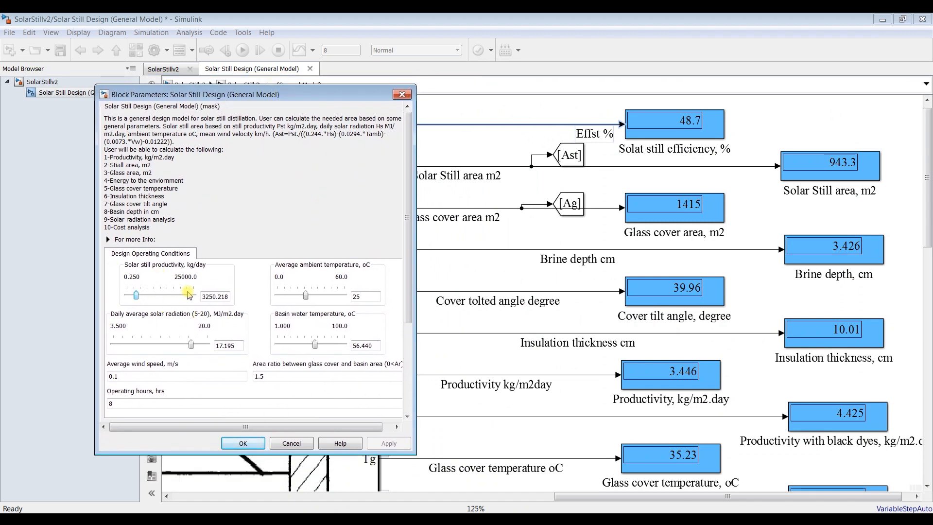
left_click(275, 22)
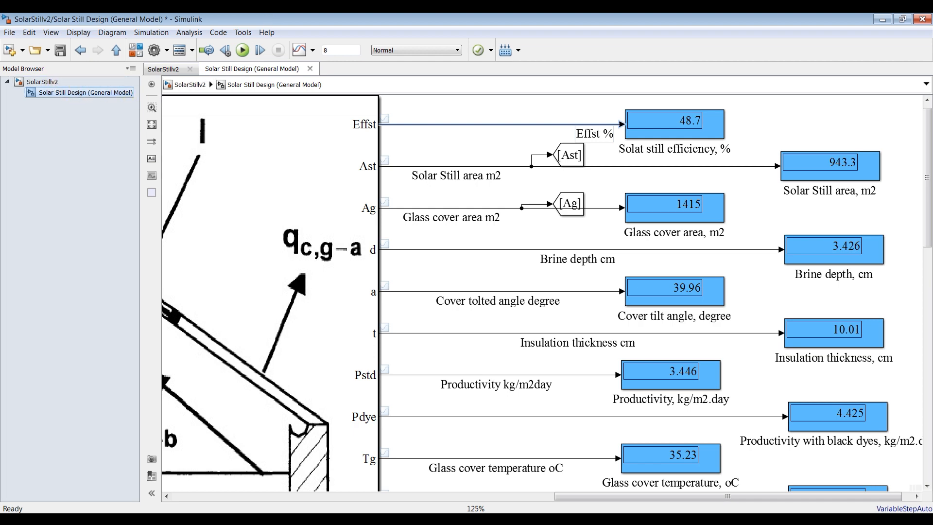
left_click(306, 501)
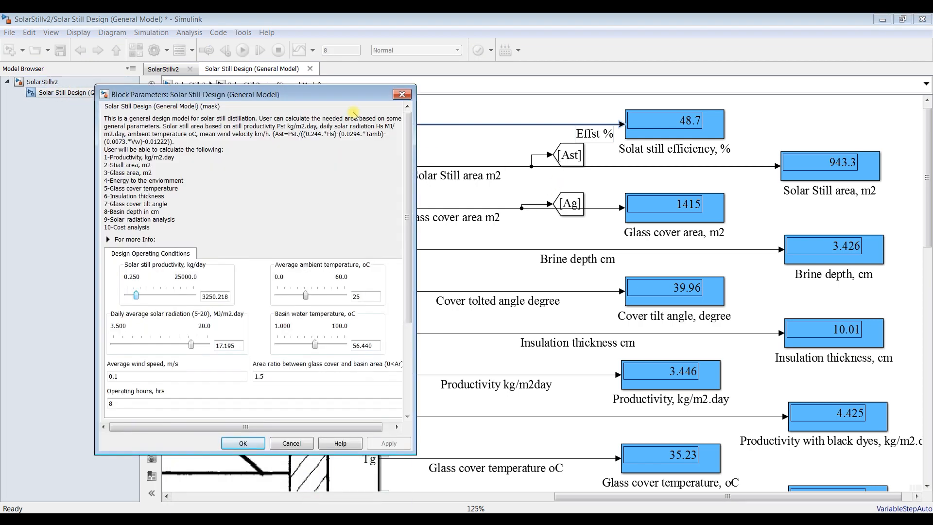
left_click(401, 94)
Return to the SolarStillv2 top level and open the Mask Editor for the Solar Still Design (General Model) block.
left_click(44, 82)
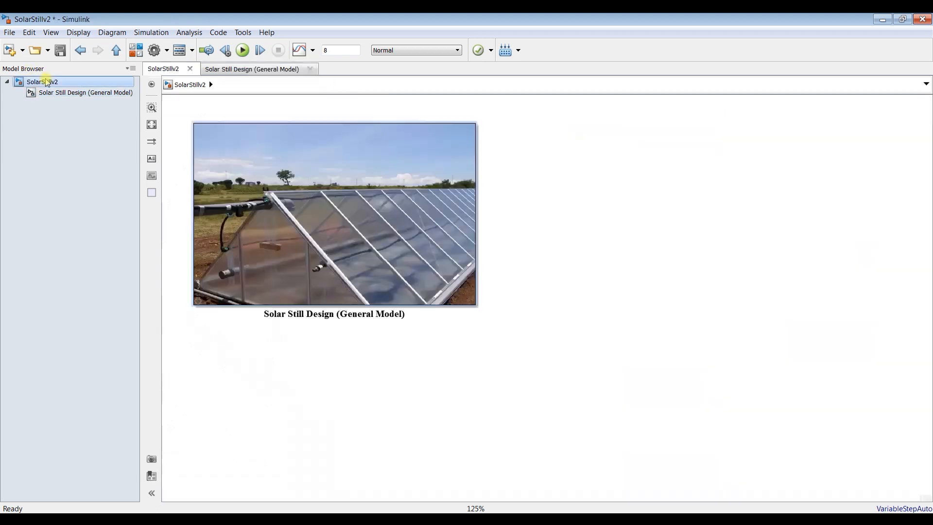
left_click(345, 185)
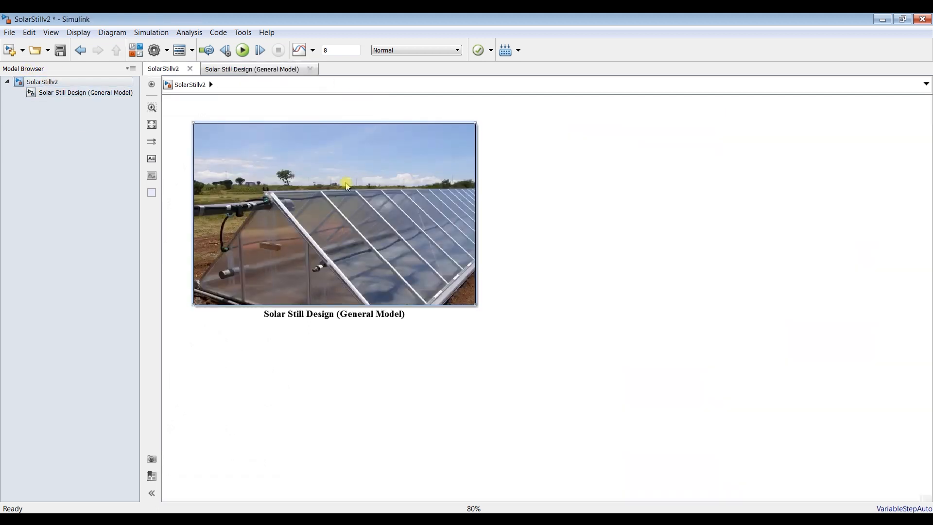
right_click(321, 147)
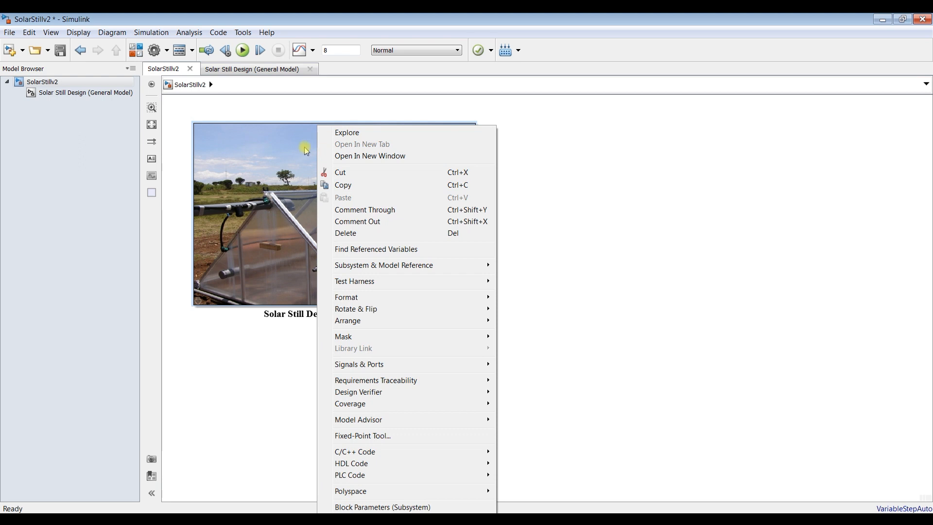
mouse_move(445, 340)
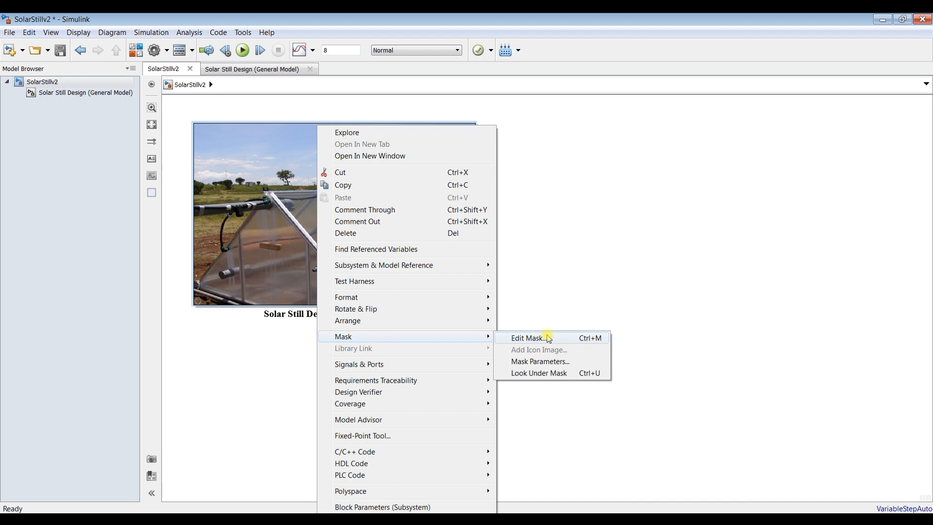
left_click(562, 341)
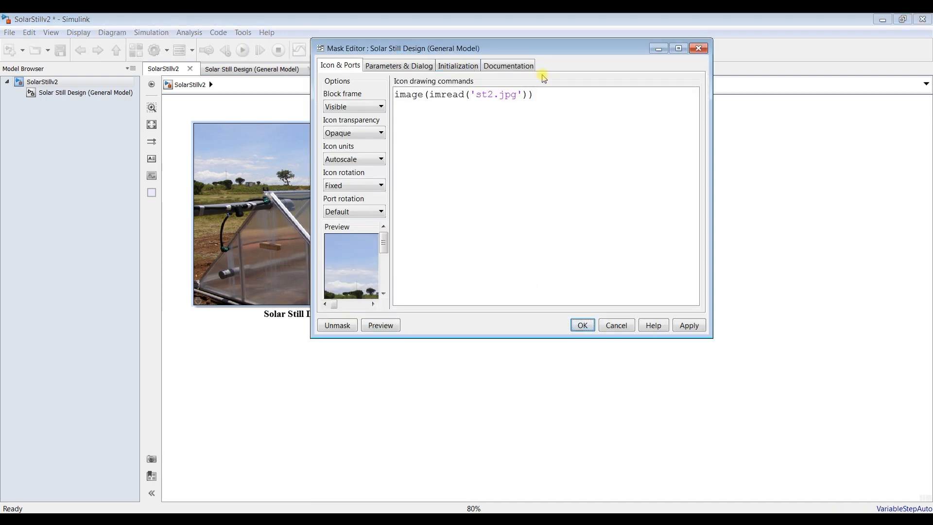
Examine the mask's documentation and initialization, and show its parameters and dialog layout in the maximized Mask Editor.
left_click(520, 71)
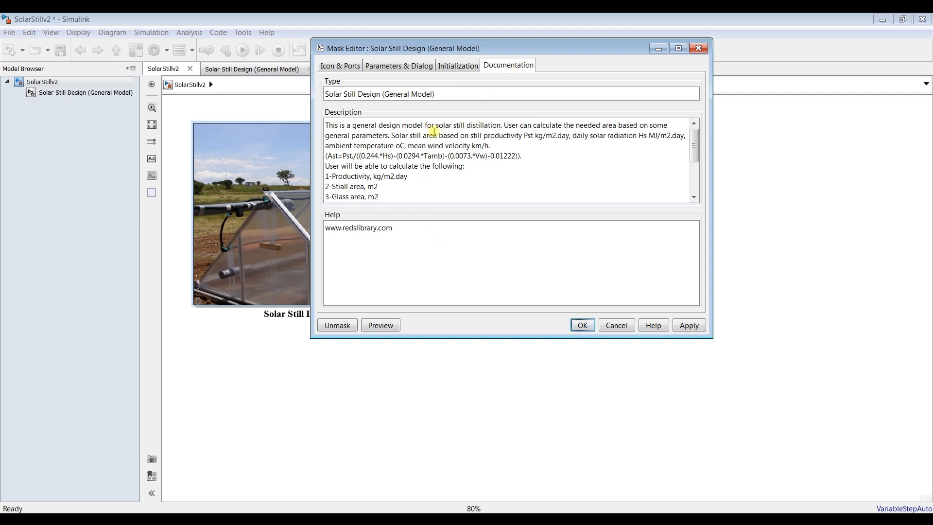
left_click(456, 68)
left_click(386, 68)
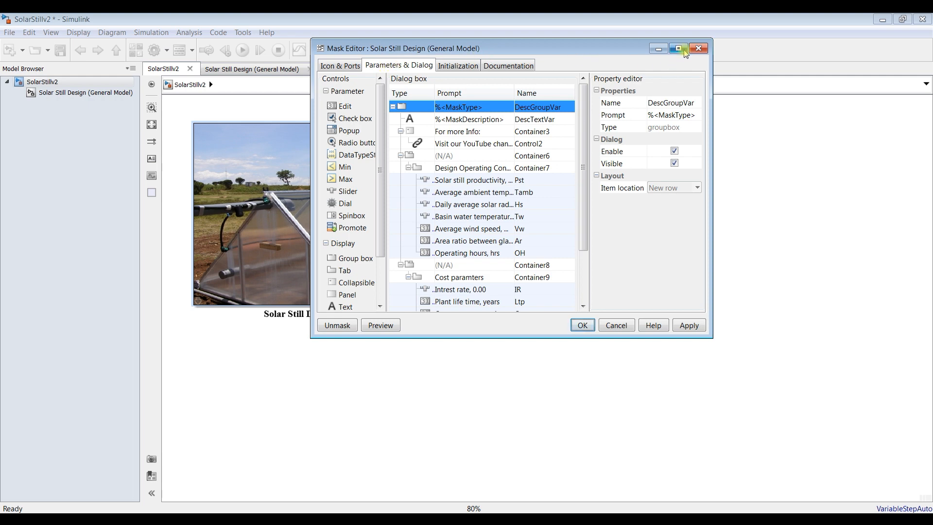
left_click(679, 48)
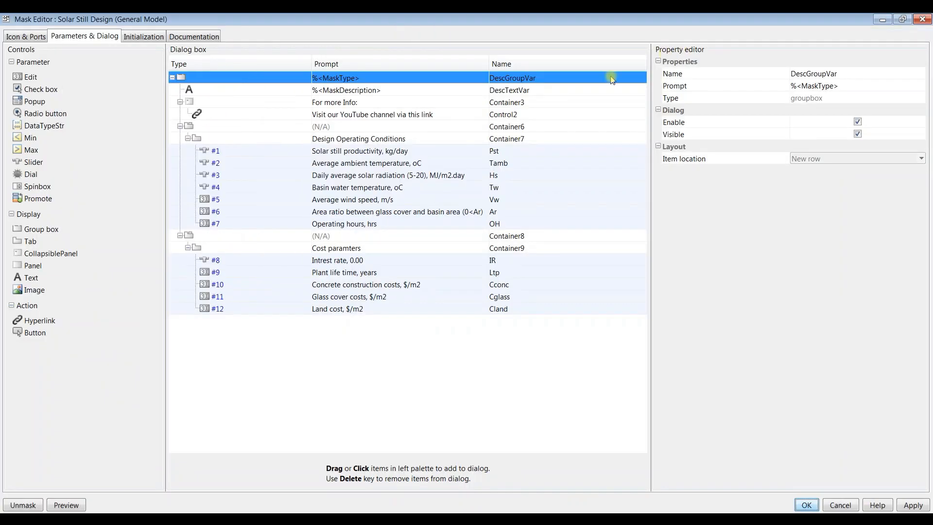
Set the maximum of the mask's Solar still productivity slider to 100.
left_click(244, 155)
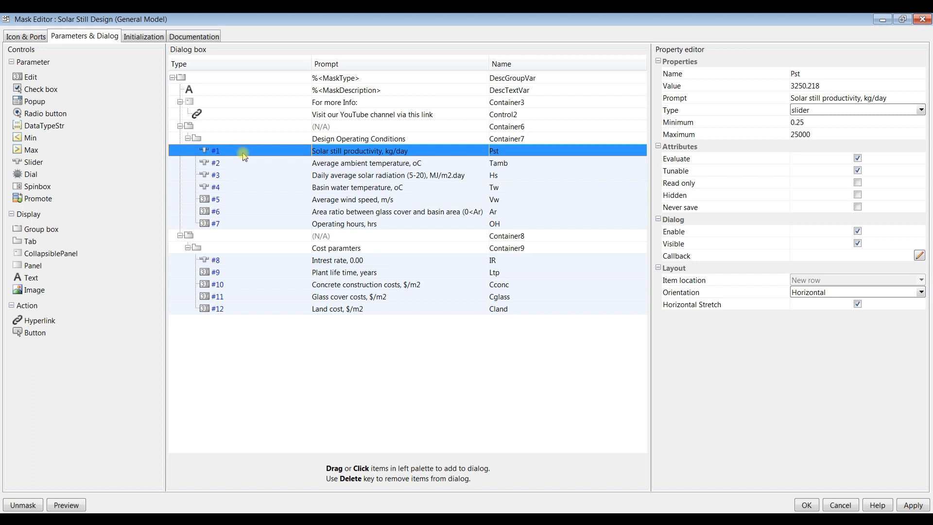
left_click(820, 134)
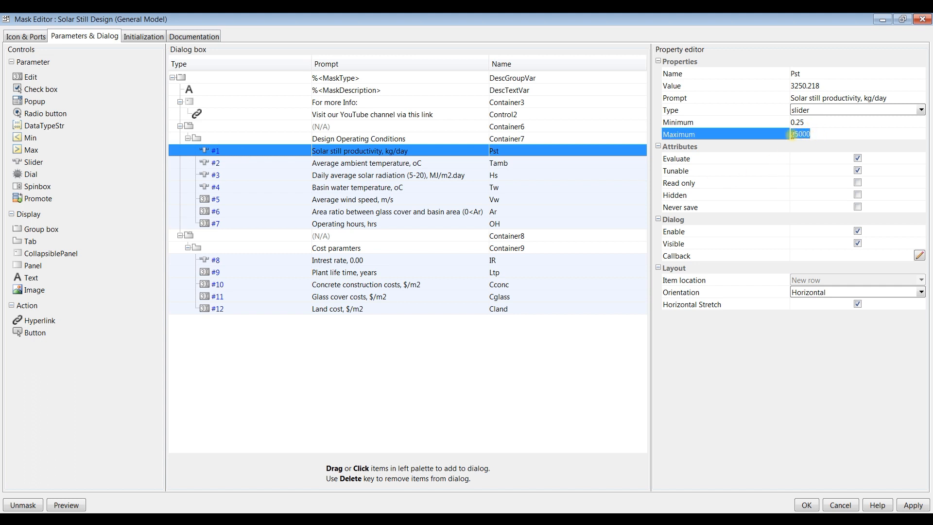
left_click(823, 134)
left_click_drag(823, 134, 784, 133)
type("5")
left_click(274, 164)
left_click(290, 152)
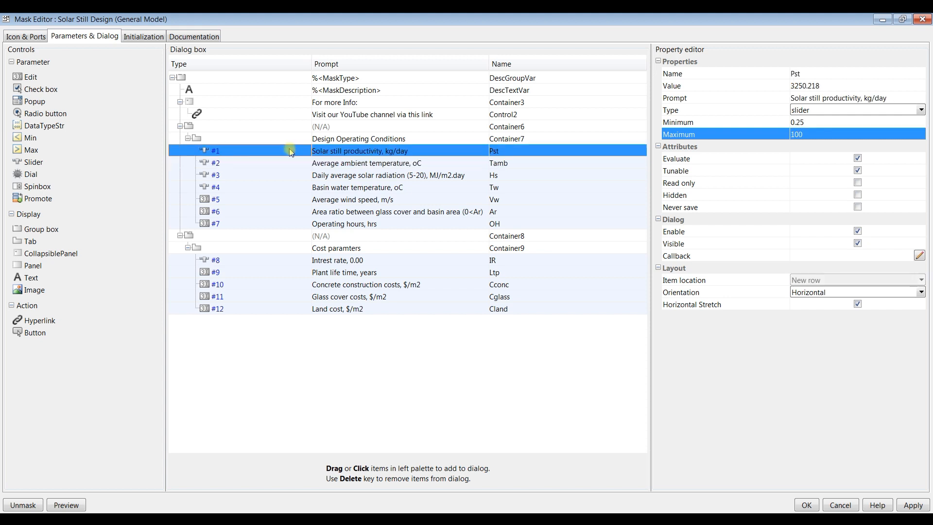
Set the minimum of the mask's Daily average solar radiation slider to 5.
left_click(254, 165)
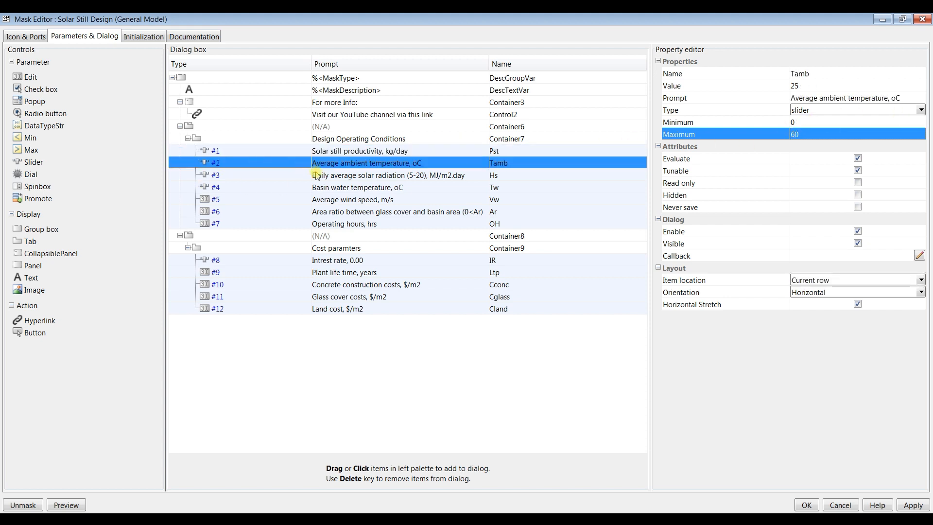
left_click(271, 177)
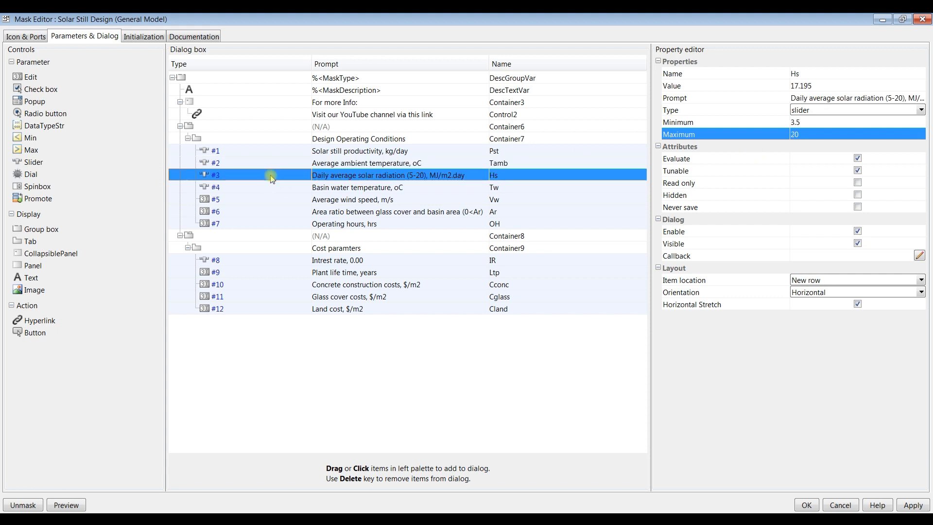
left_click(806, 135)
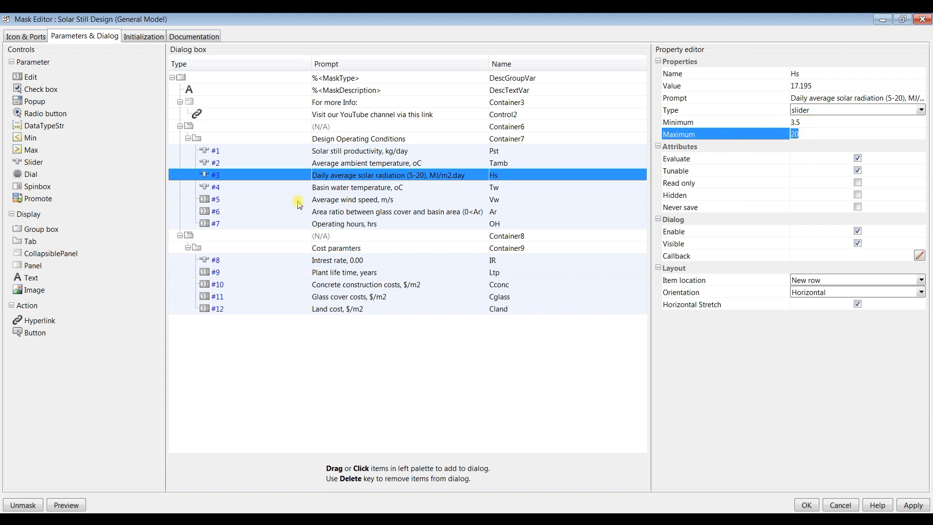
left_click(807, 121)
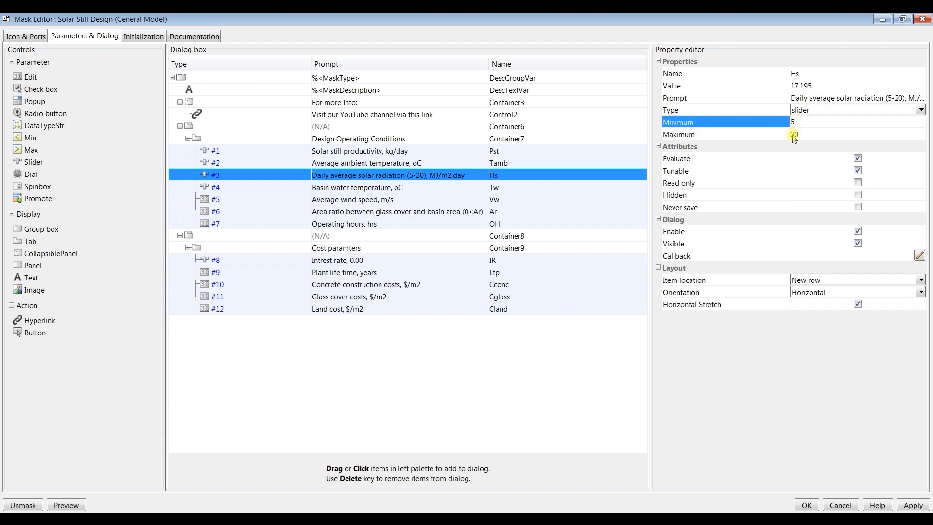
left_click(809, 132)
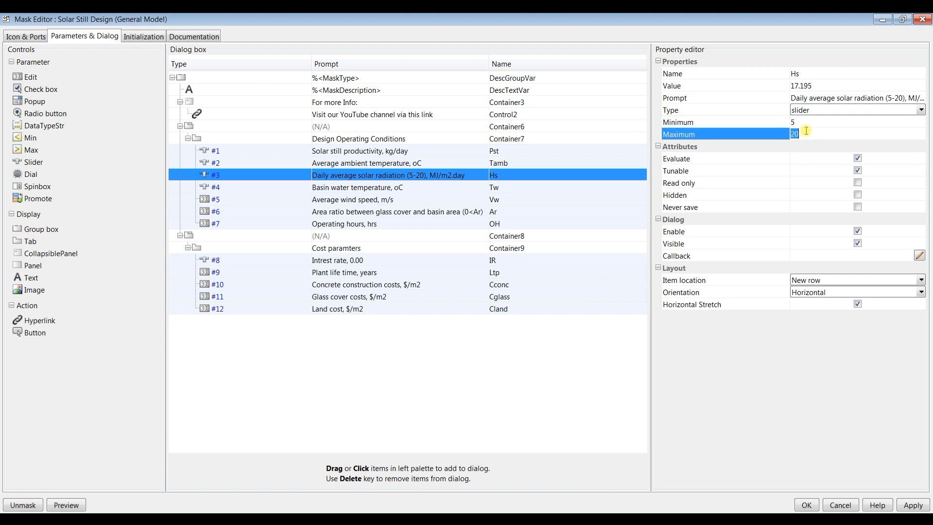
Examine the mask properties of the basin water temperature, wind speed, area ratio, operating hours and interest rate parameters.
left_click(292, 189)
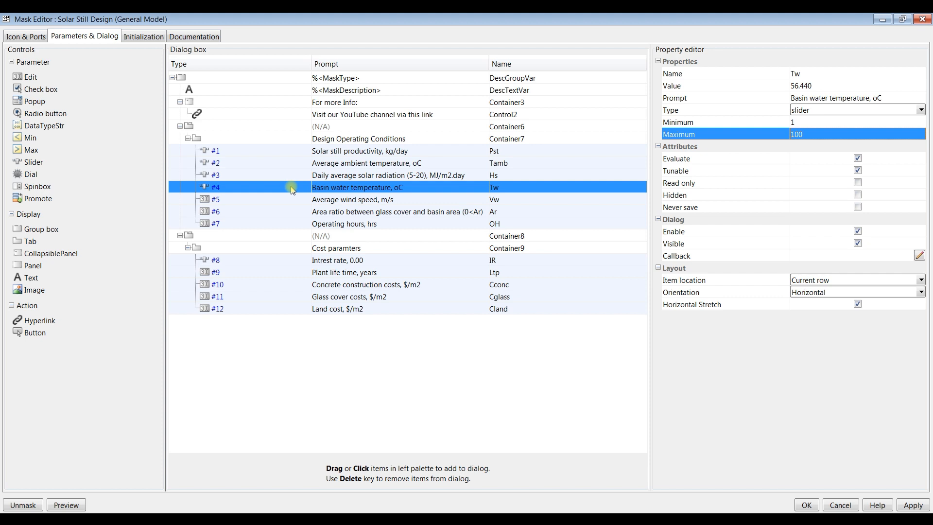
left_click(284, 202)
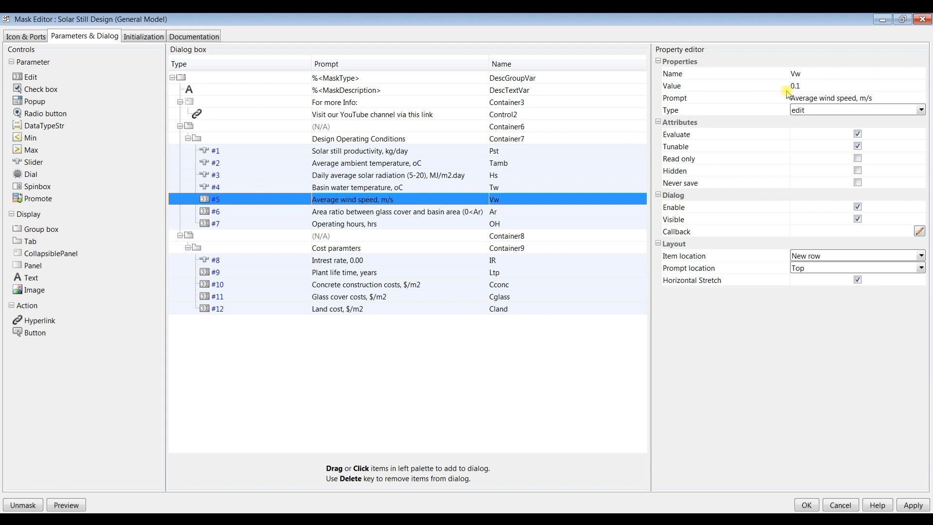
left_click(247, 212)
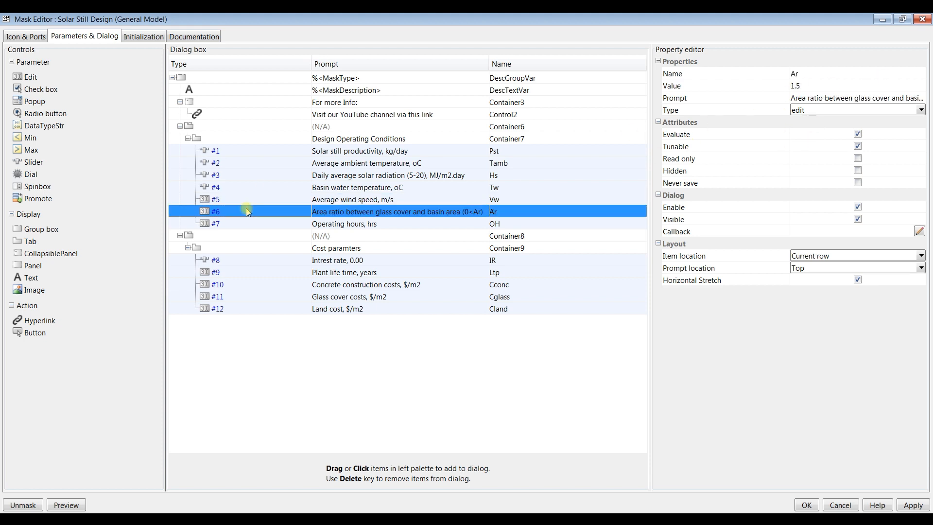
left_click(250, 224)
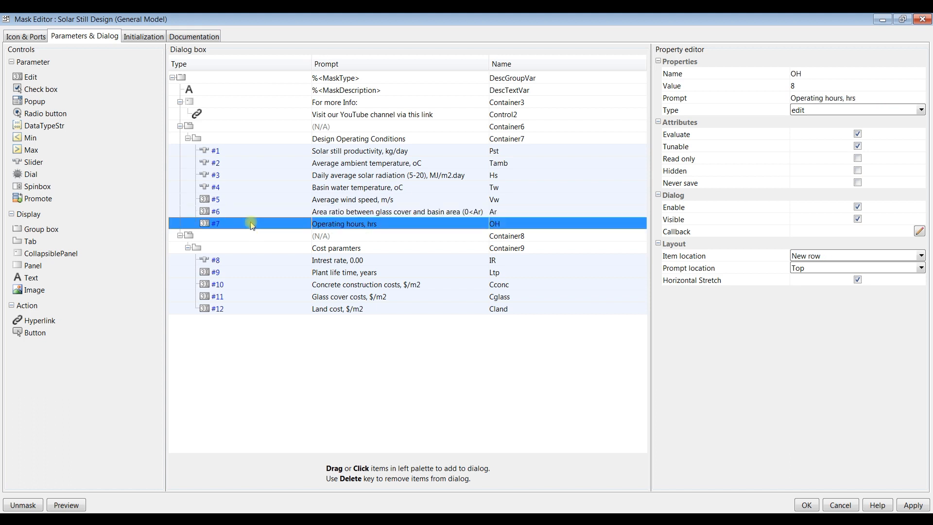
left_click(240, 261)
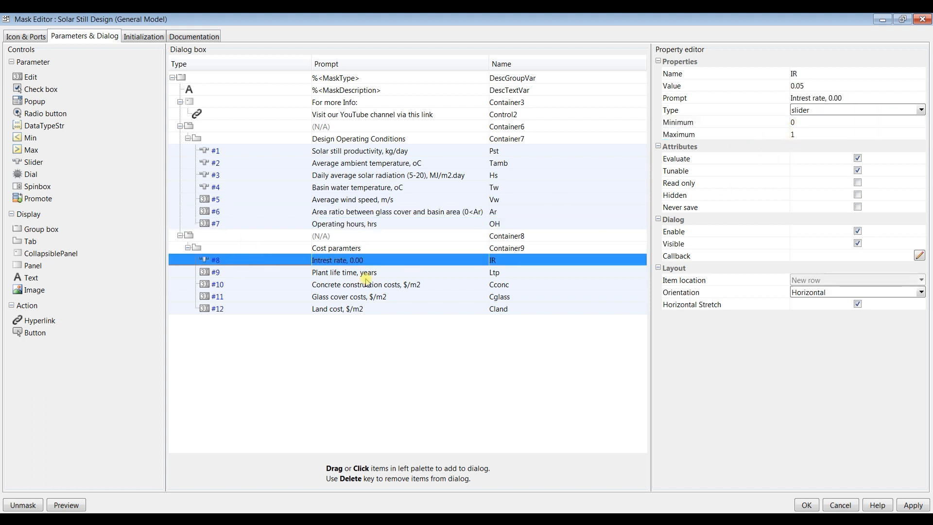
Set the mask's Solar still productivity value to 1, apply the mask changes and close the Mask Editor.
left_click(901, 506)
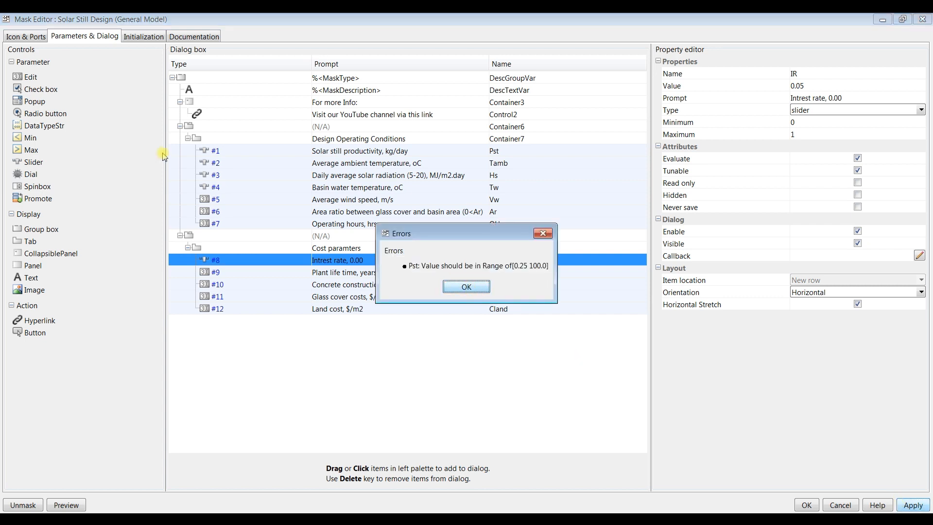
left_click(462, 289)
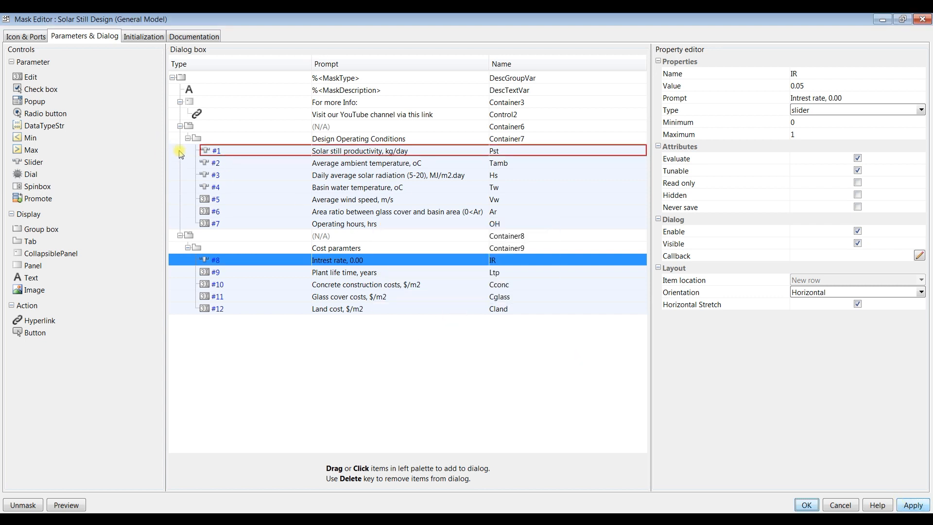
left_click(248, 151)
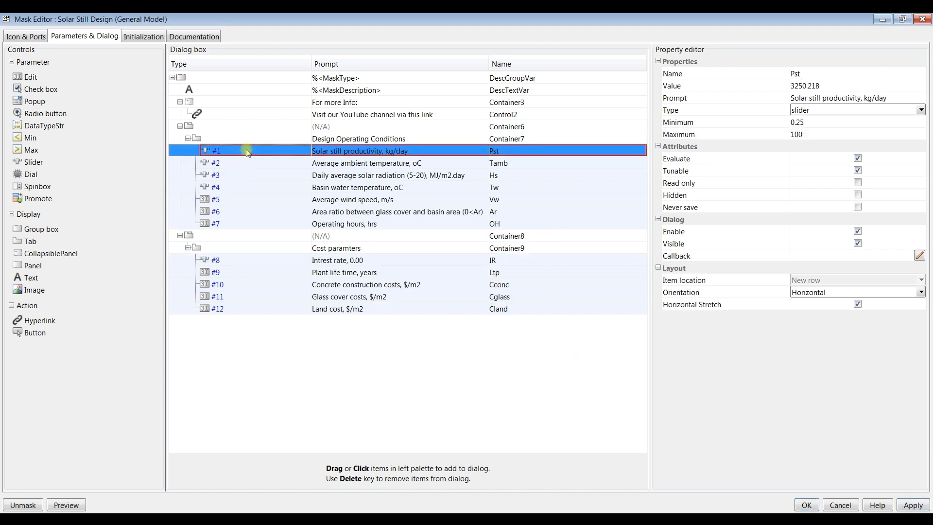
left_click(809, 134)
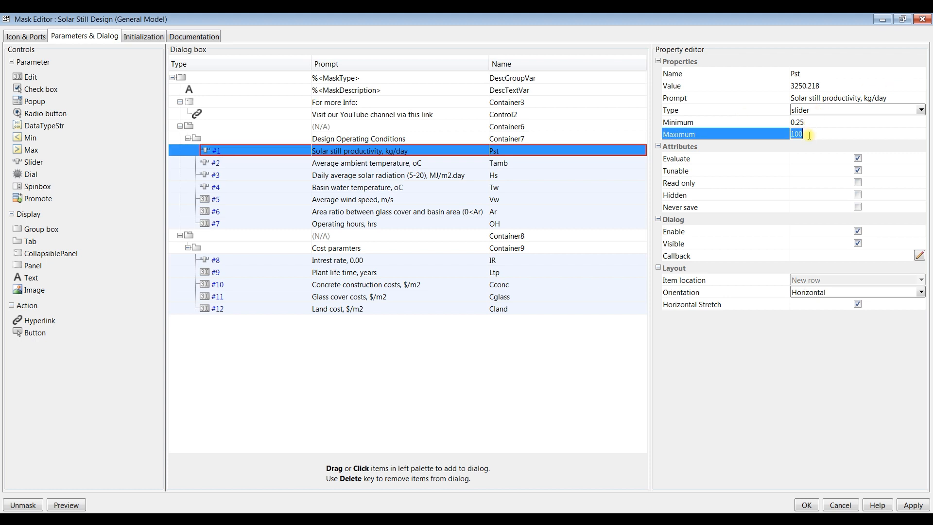
left_click(827, 82)
type("1")
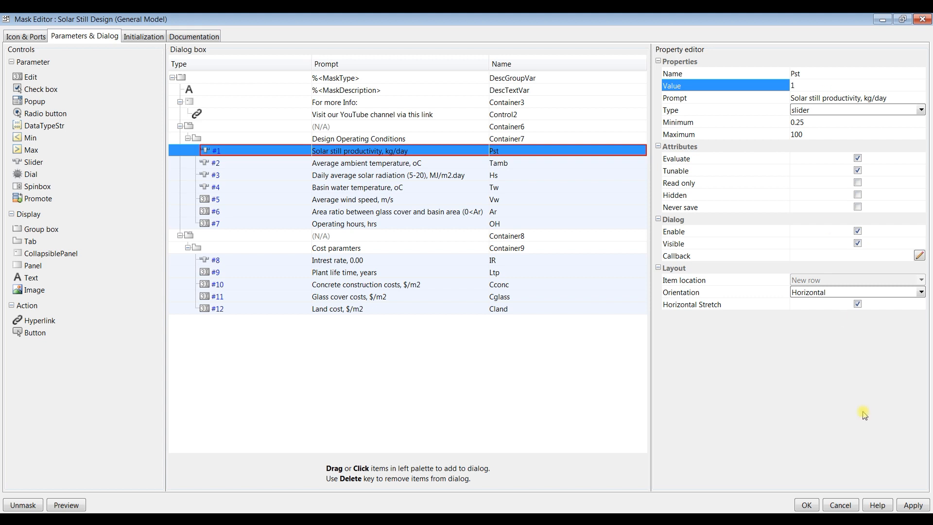
left_click(913, 505)
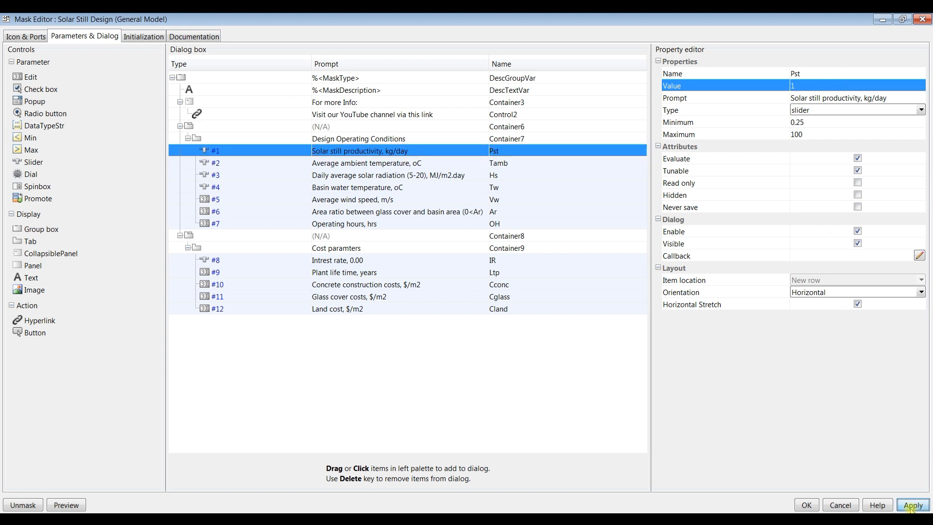
left_click(808, 505)
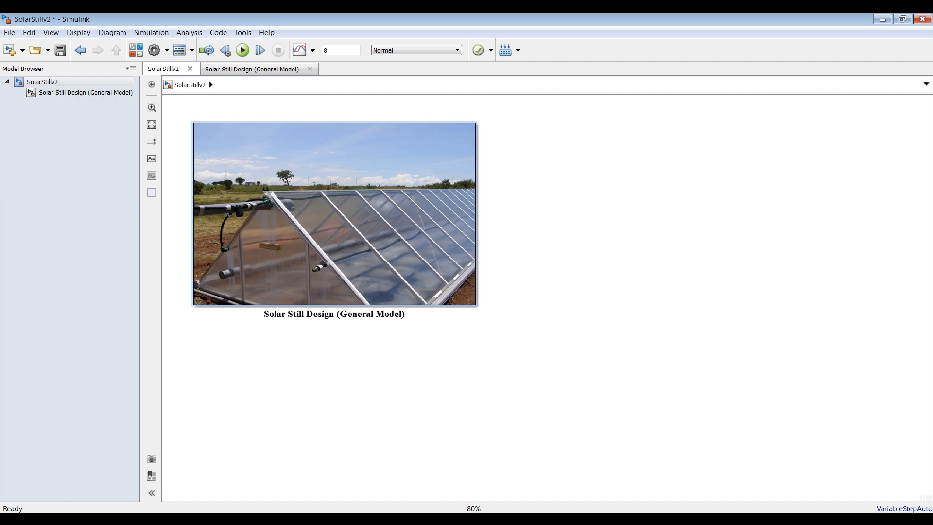
Open the Solar Still Design block's parameters and place them beside the subsystem's result displays.
double_click(356, 210)
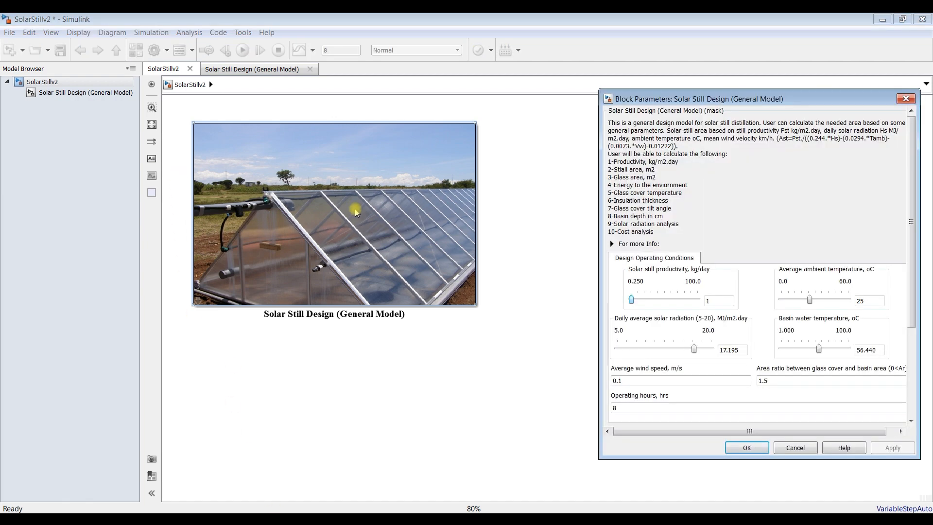
left_click(63, 93)
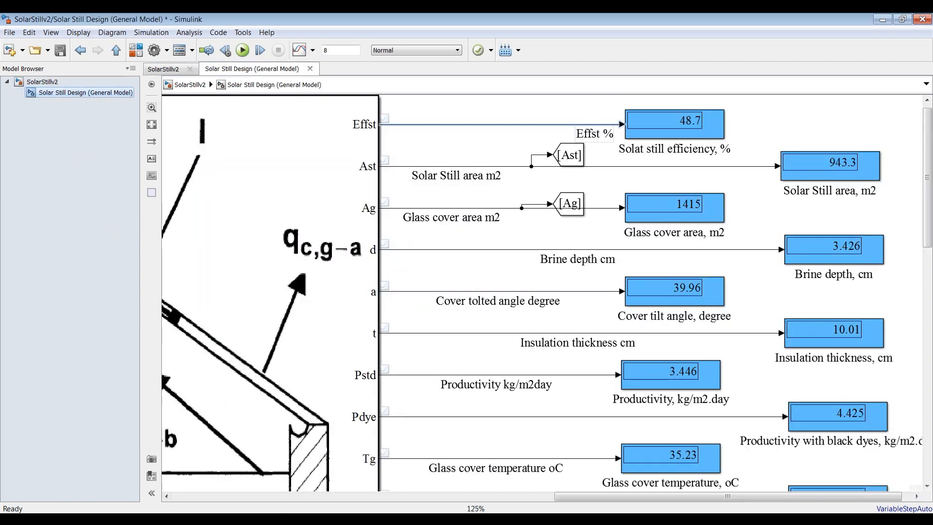
left_click(291, 505)
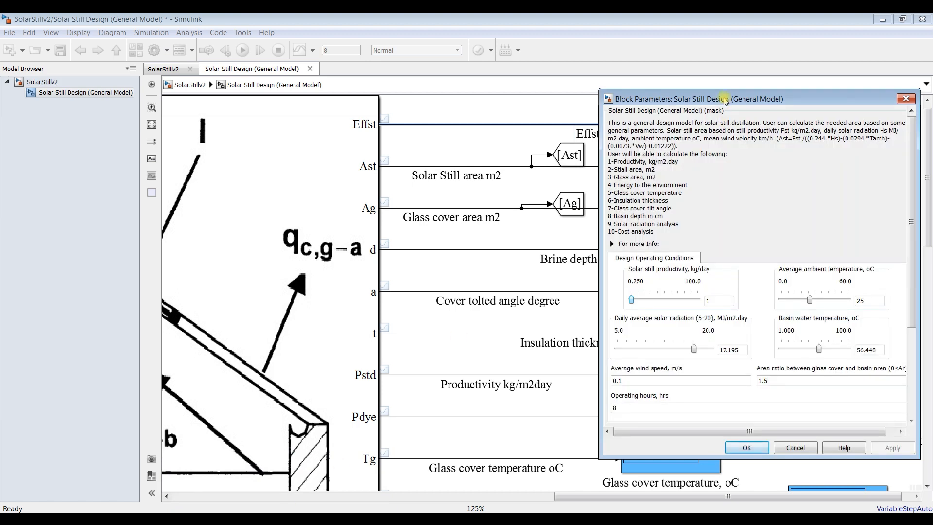
left_click_drag(724, 99, 248, 102)
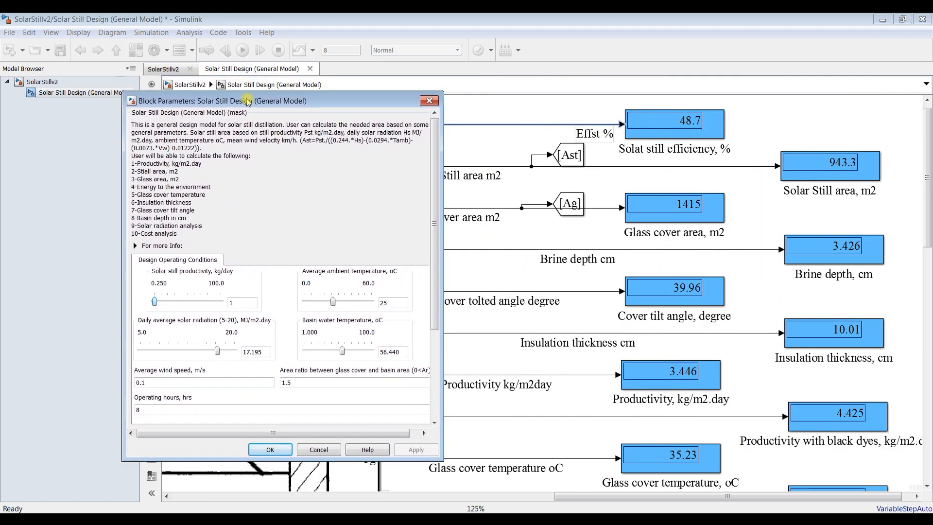
Set the basin water temperature to 50 °C and the daily average solar radiation to 14 MJ/m2.day, and apply both.
left_click_drag(431, 282, 434, 239)
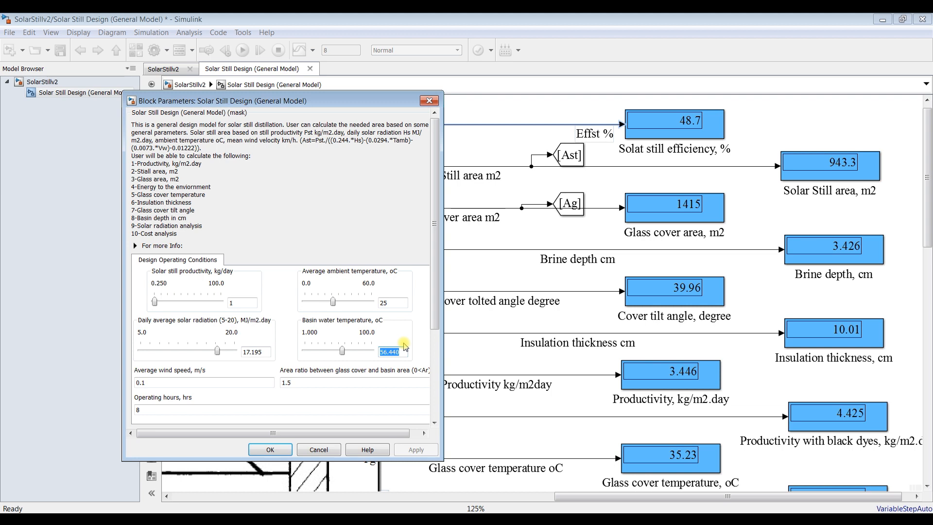
type("50")
left_click(412, 452)
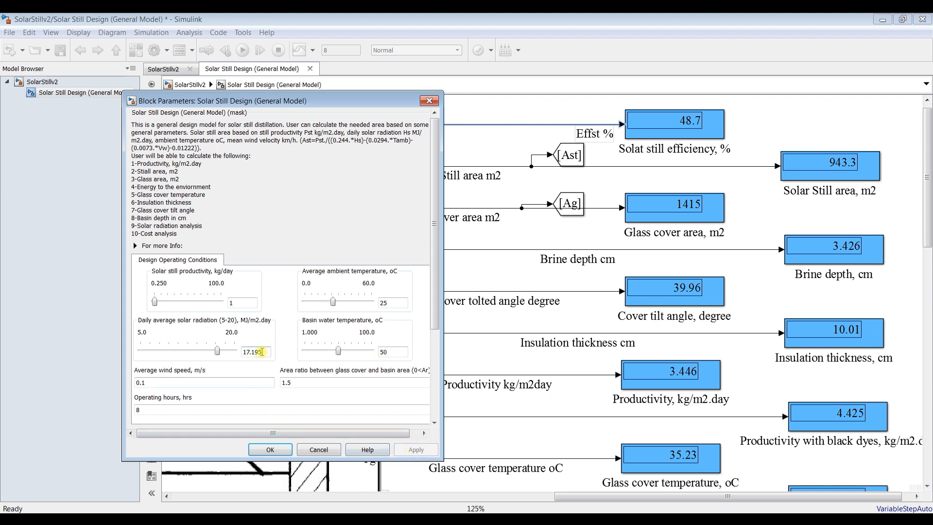
type("14")
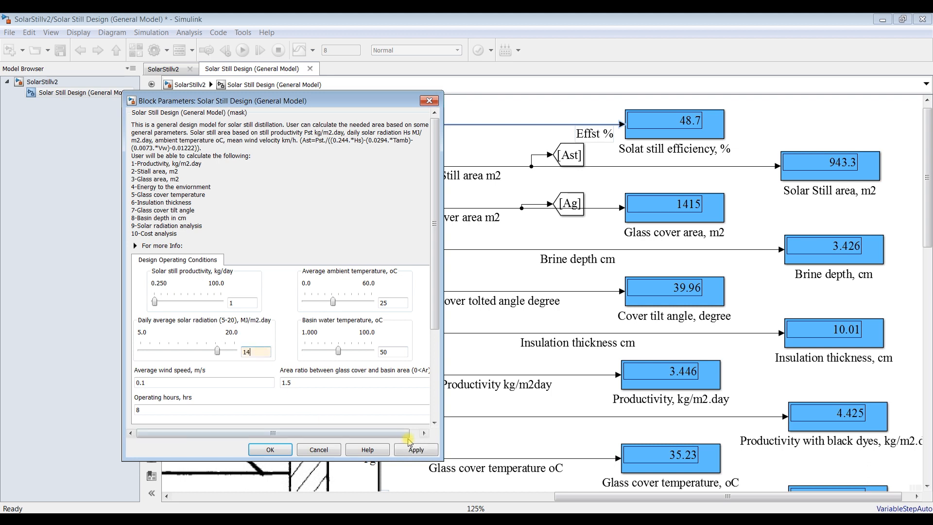
left_click(411, 450)
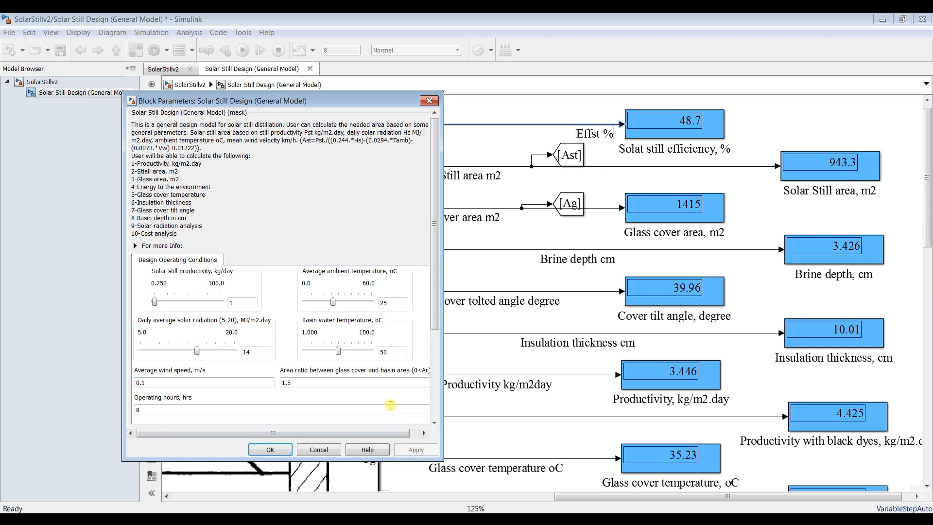
Run the simulation with the applied parameters and show the block parameters beside the result displays.
left_click_drag(314, 104, 289, 105)
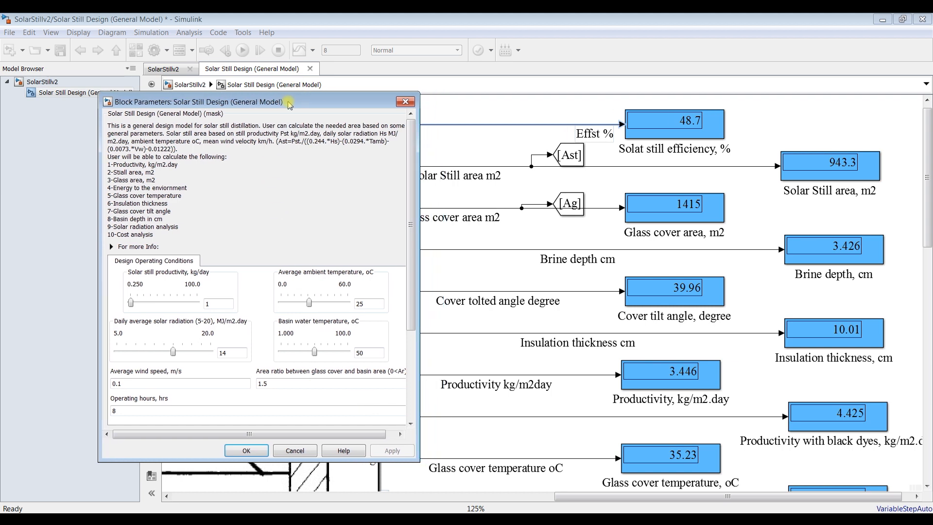
key("Return")
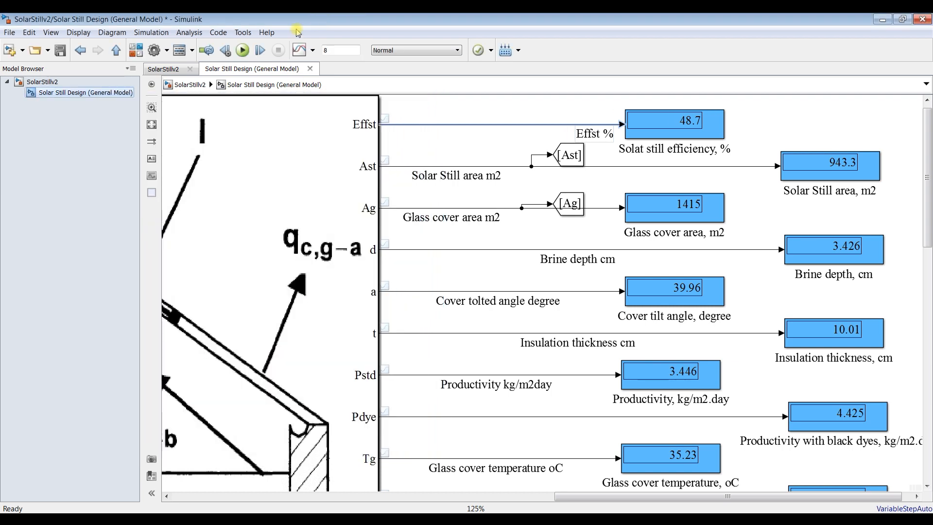
left_click(243, 50)
mouse_move(289, 519)
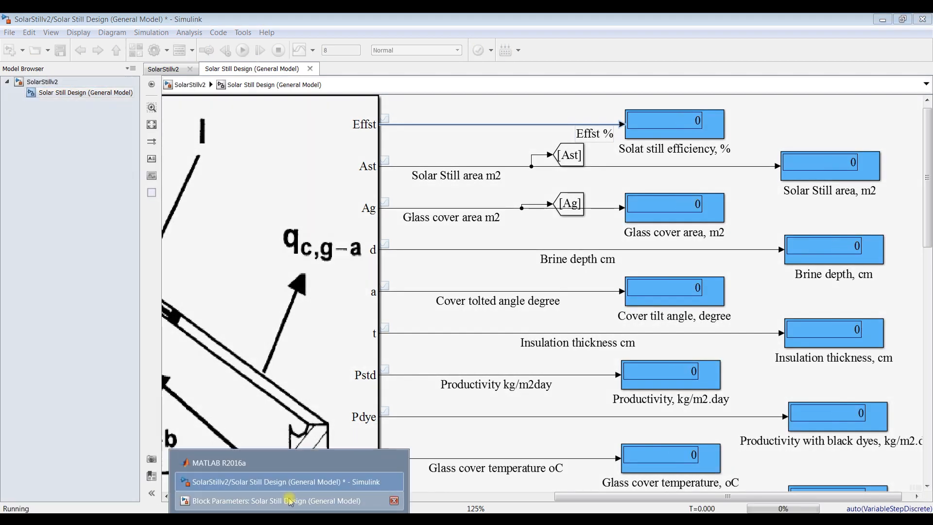
left_click(289, 500)
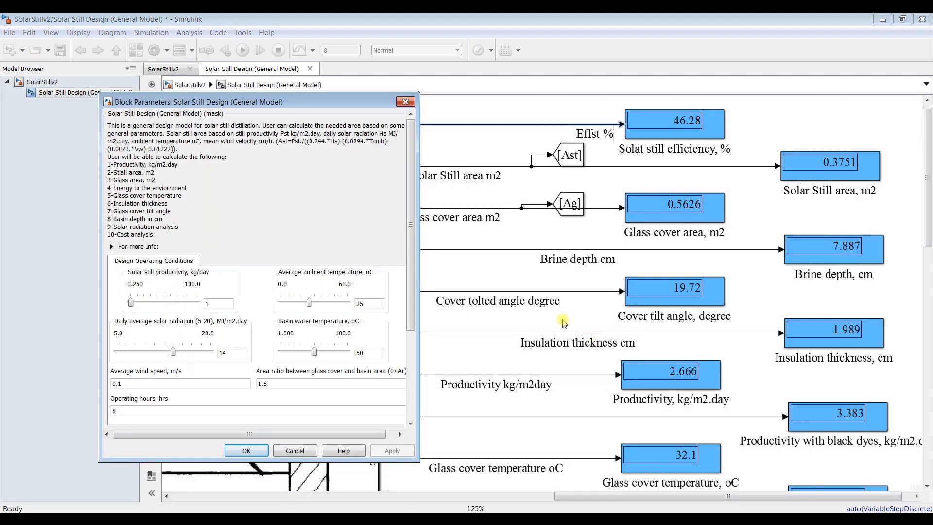
Set the solver's maximum step size to 0.0001 in the model's configuration parameters and apply it.
left_click(248, 17)
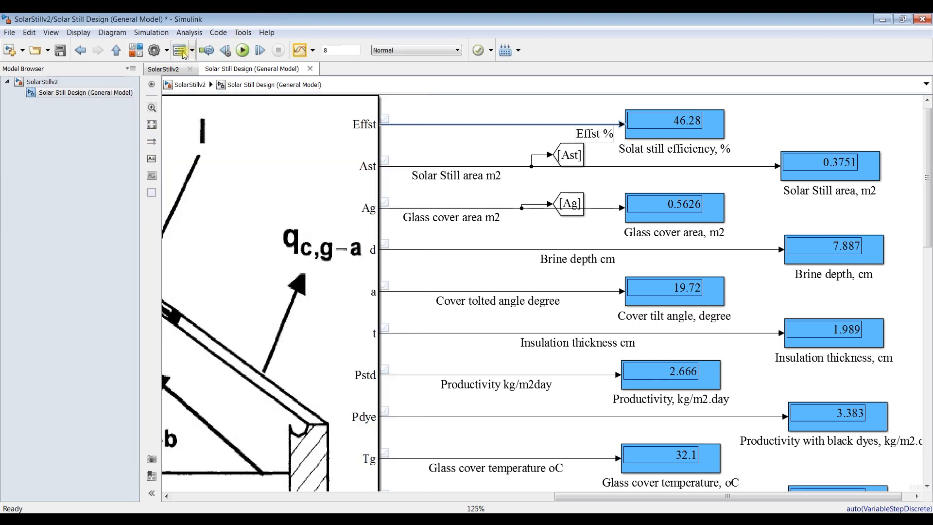
left_click(154, 51)
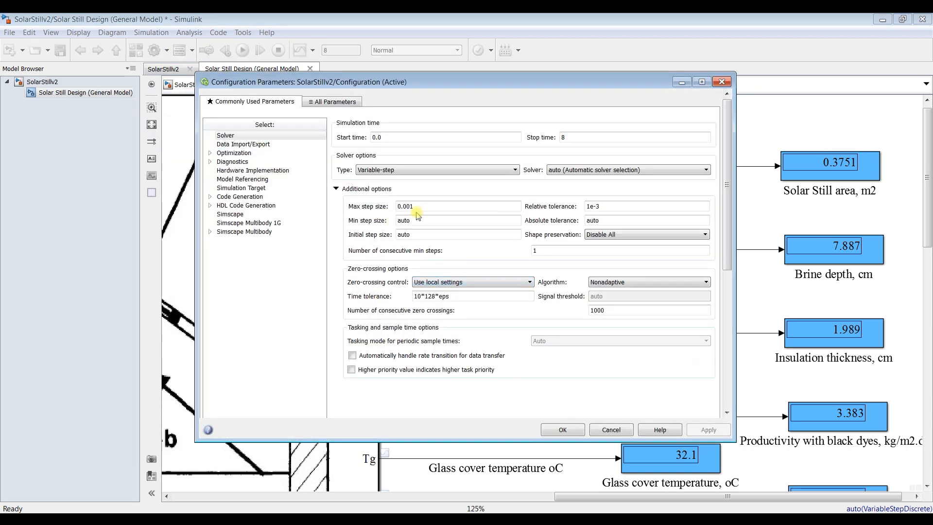
double_click(415, 206)
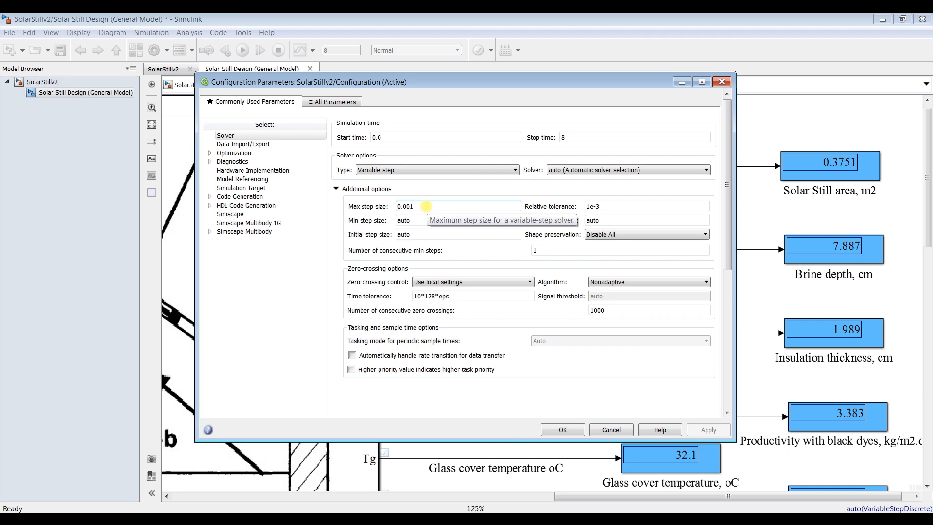
type("0")
left_click(707, 429)
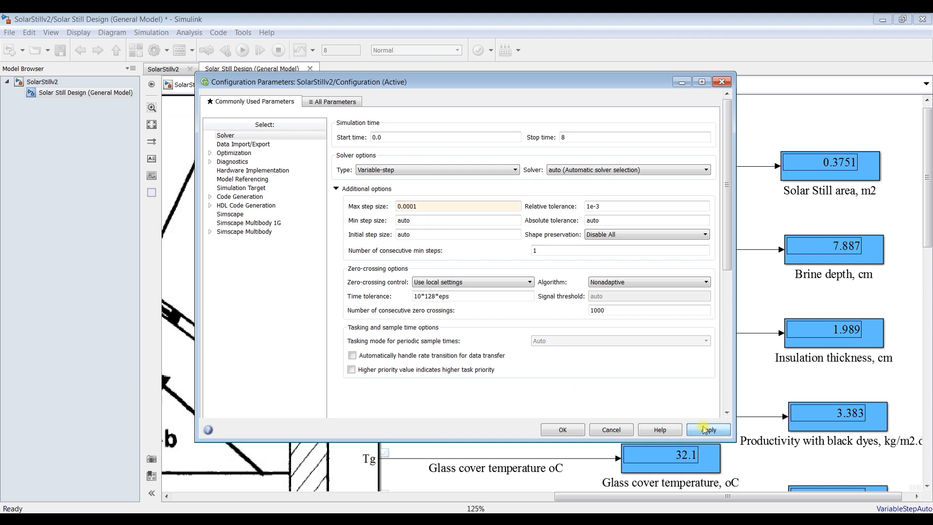
left_click(563, 429)
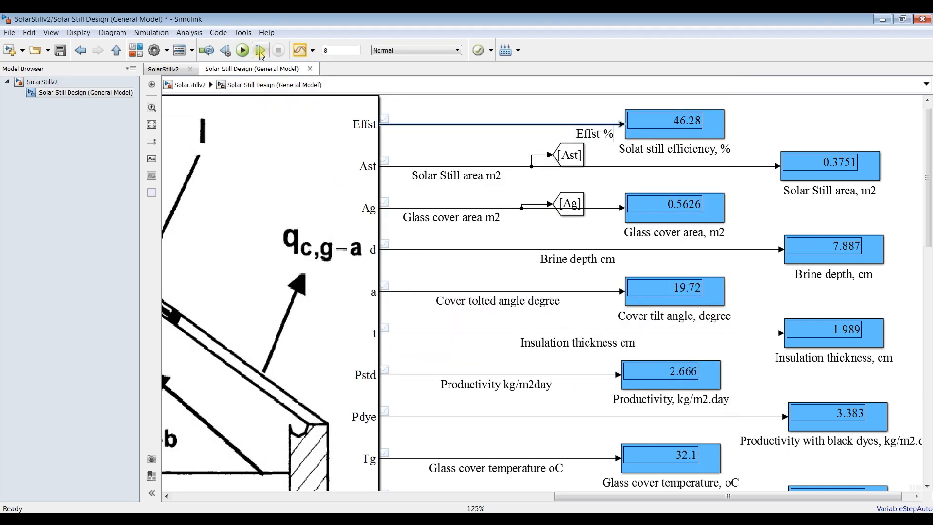
Run the simulation with the new step size, stop it early, and check the solver's maximum step size.
left_click(243, 51)
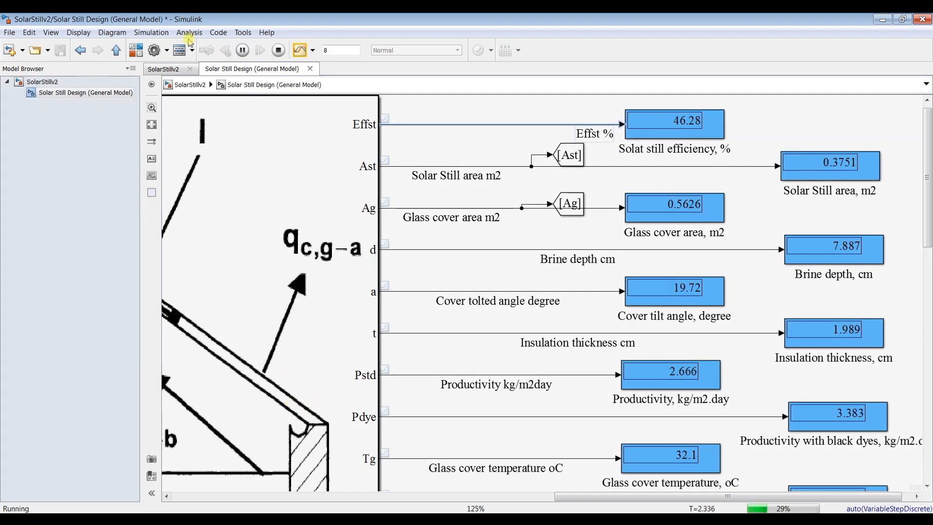
left_click(278, 50)
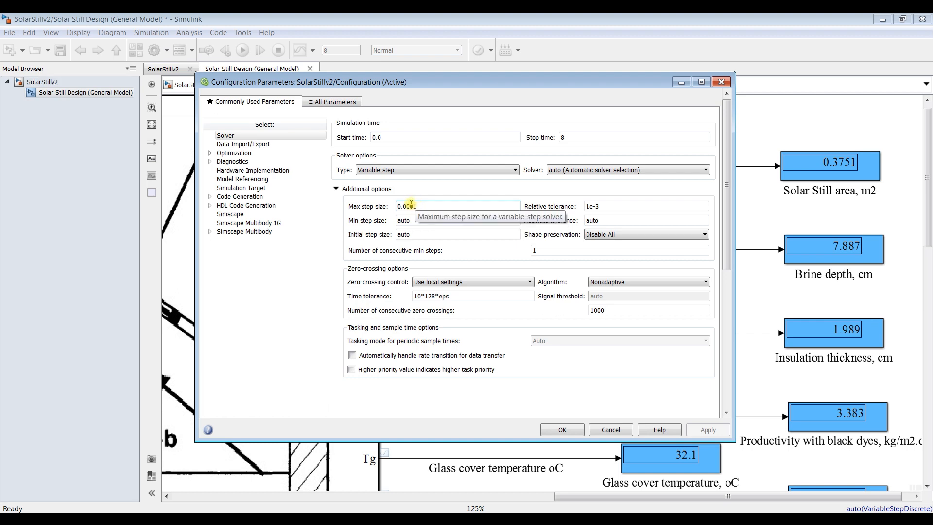
left_click(681, 82)
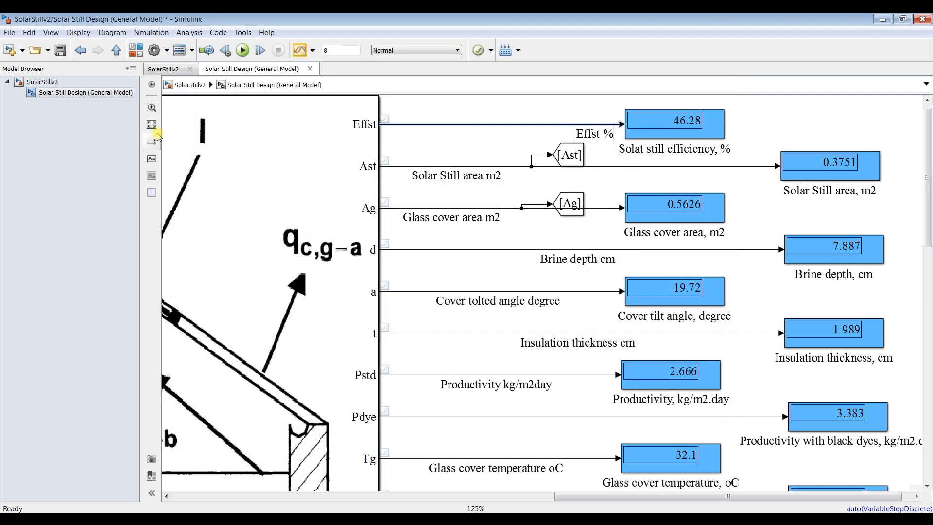
Fit the whole Solar Still Design subsystem in view, then look closely at its input blocks.
left_click(151, 127)
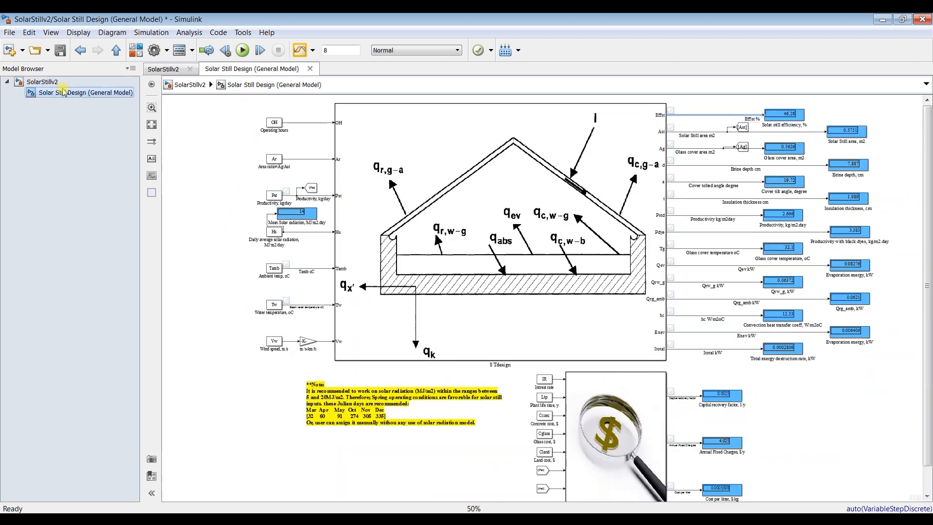
left_click(63, 83)
left_click(70, 92)
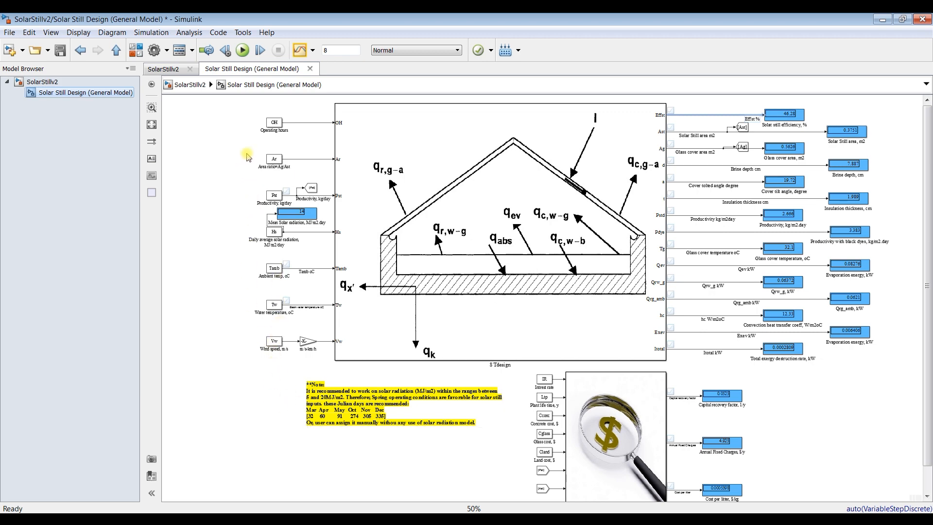
scroll(247, 155, "up", 2)
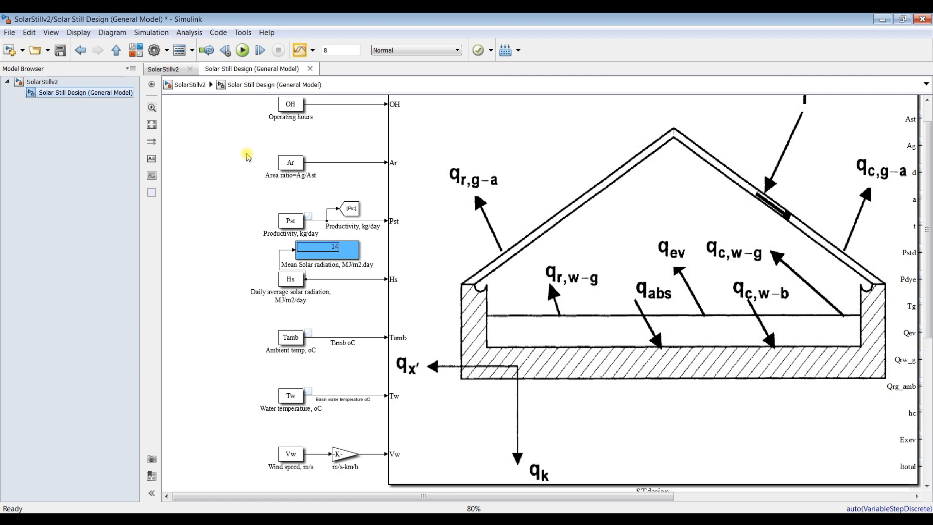
Set the solver's maximum step size to 0.00001 in the configuration parameters, apply it and close the dialog.
scroll(247, 156, "down", 1)
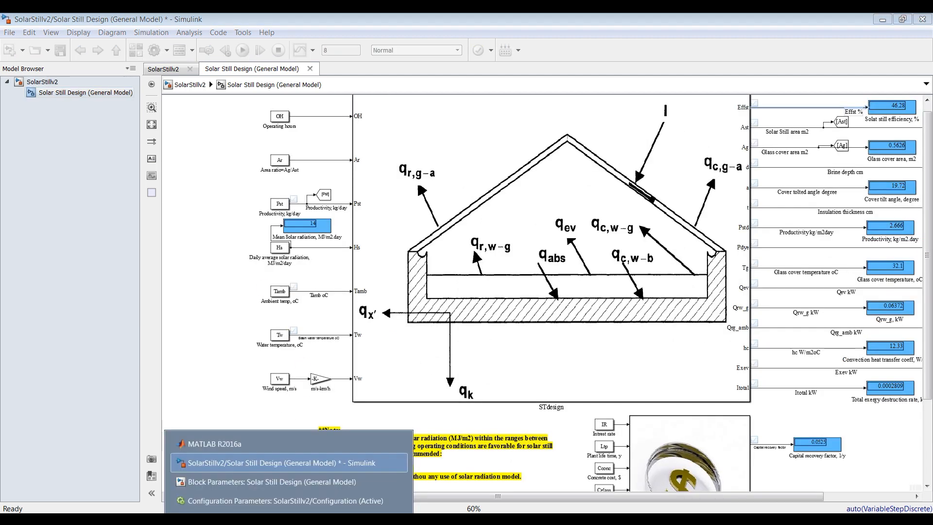
left_click(397, 501)
double_click(411, 206)
left_click(411, 206)
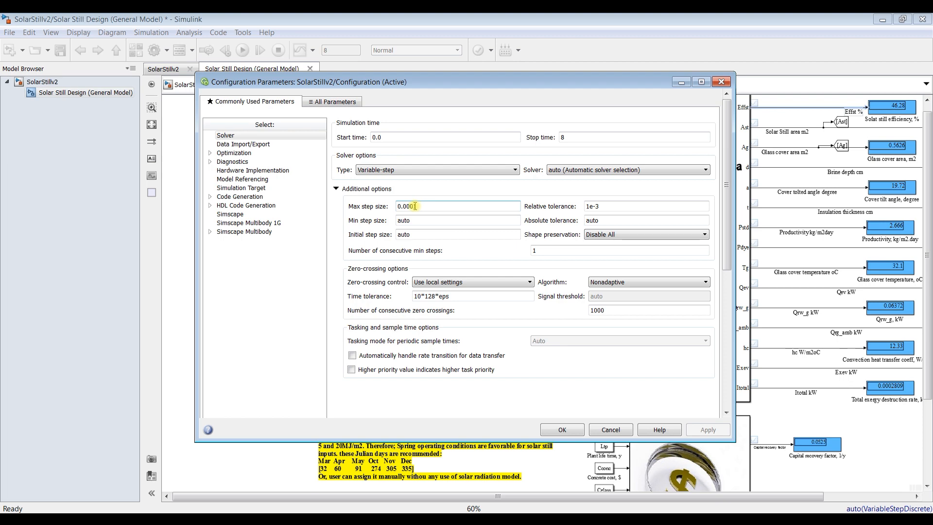
type("0")
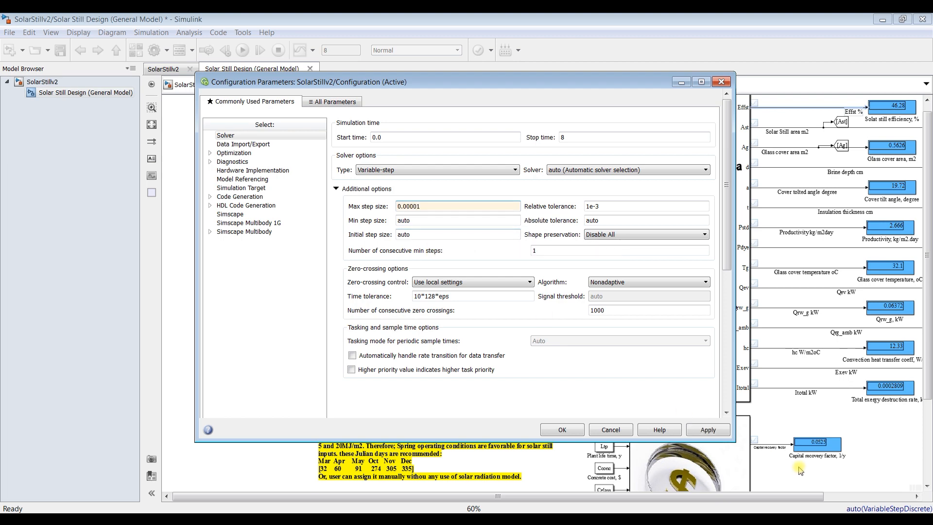
left_click(700, 431)
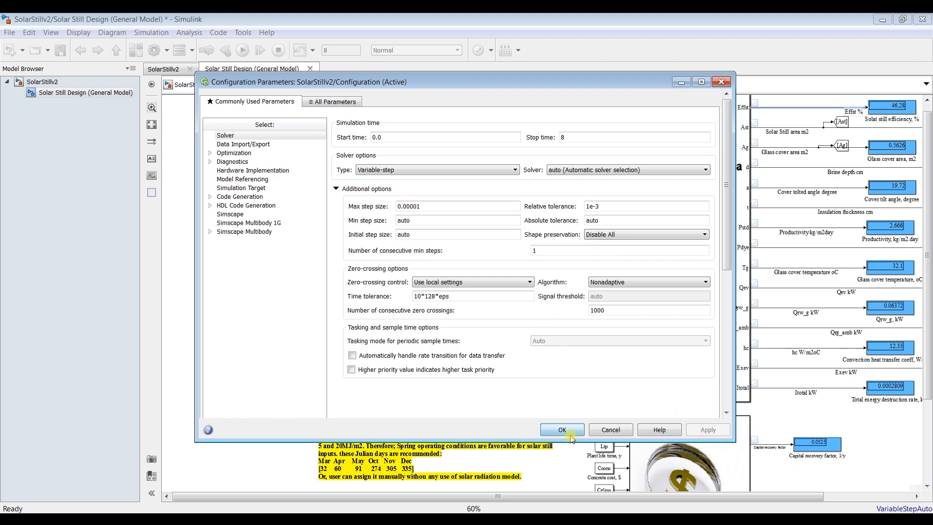
left_click(562, 431)
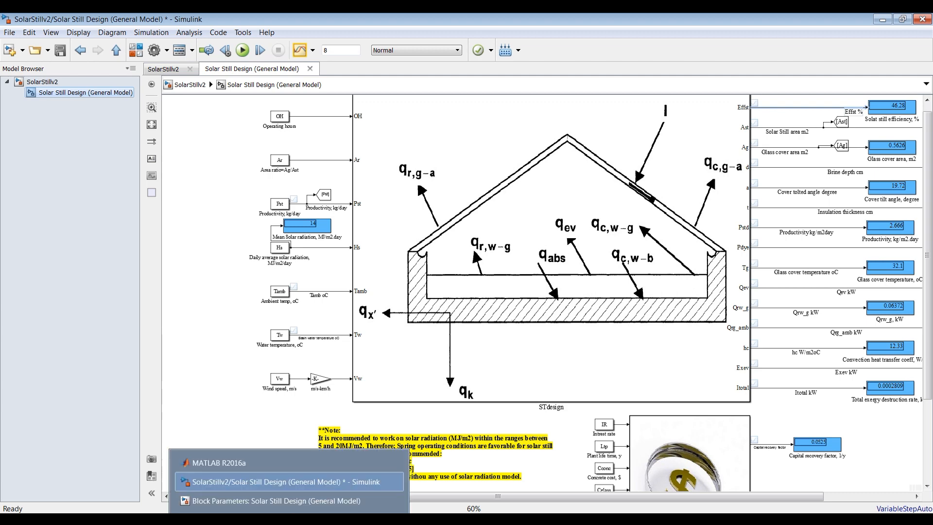
Check the Solar Still Design block parameters, then examine the result displays at the STdesign block's outputs up close.
left_click(271, 493)
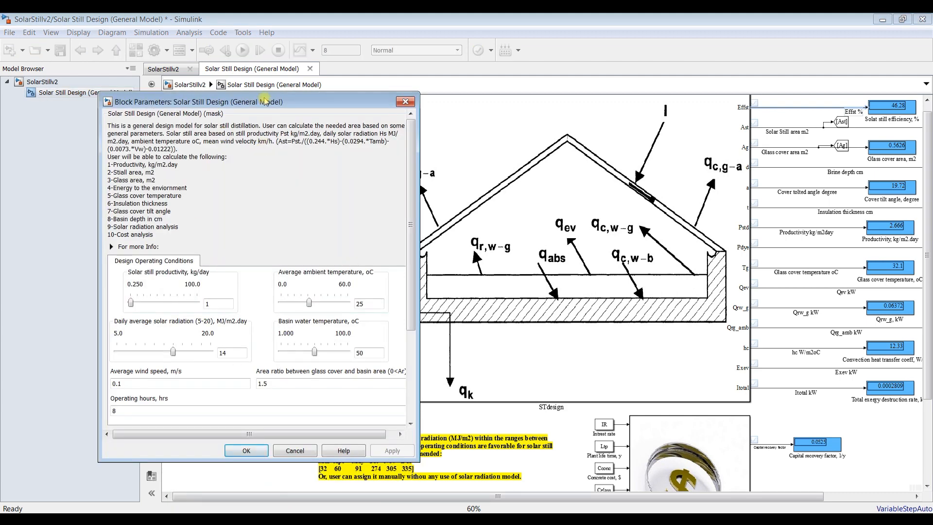
left_click_drag(265, 99, 261, 99)
left_click(36, 127)
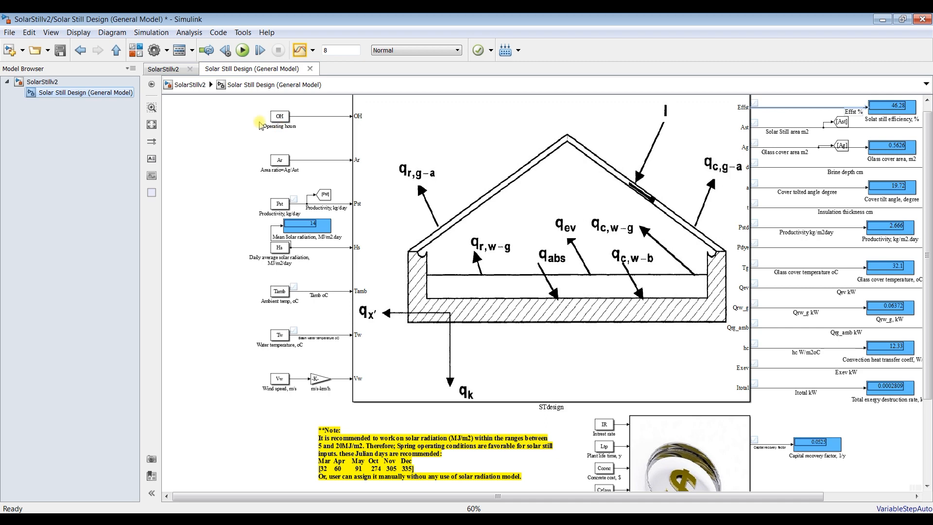
scroll(228, 119, "down", 1)
scroll(700, 128, "up", 3)
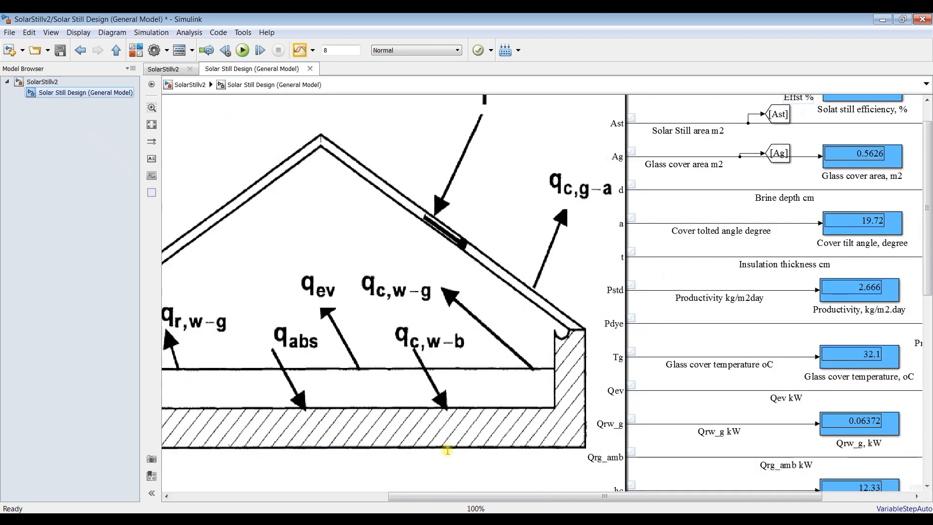
left_click_drag(546, 496, 708, 499)
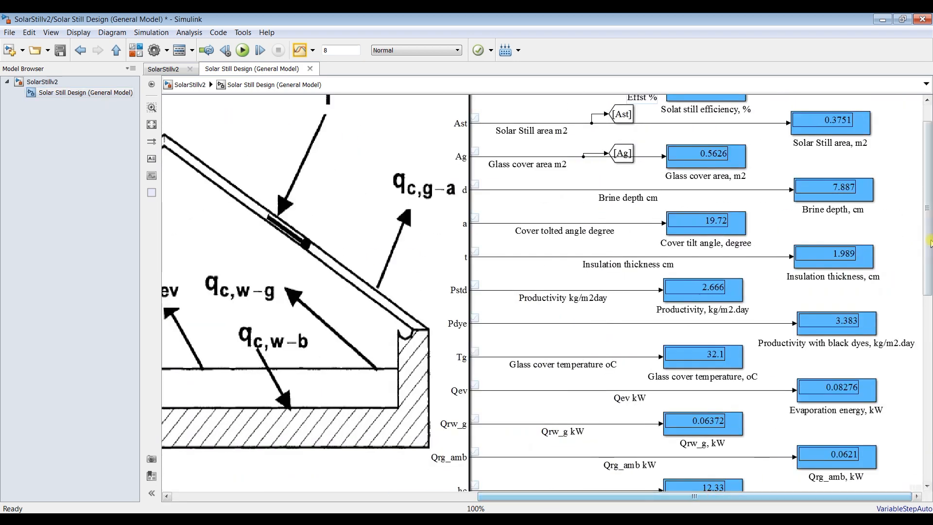
scroll(323, 146, "up", 1)
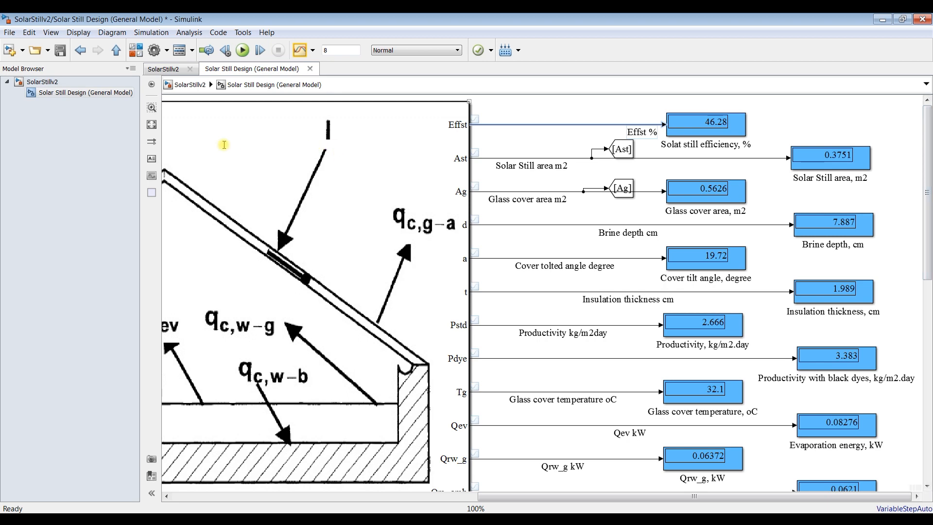
scroll(210, 138, "down", 1)
scroll(507, 145, "up", 1)
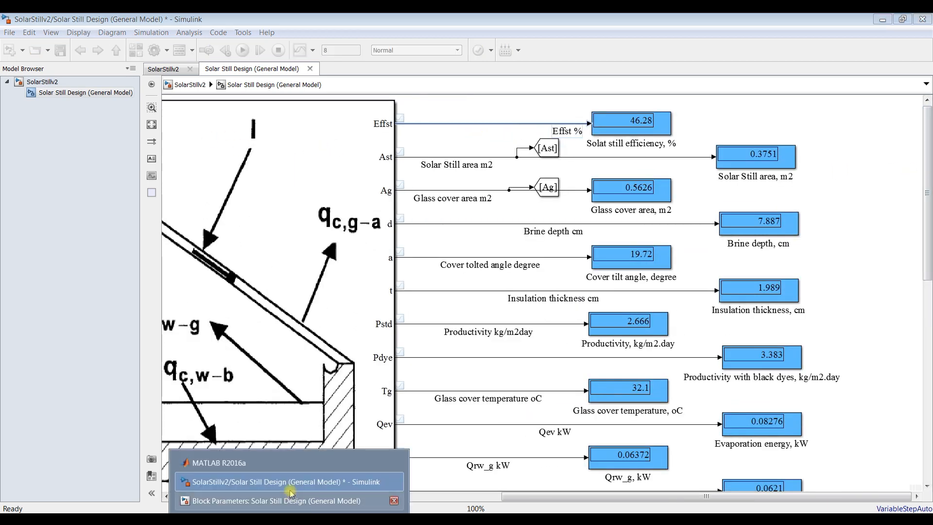
Show the block parameters beside the result displays, then recheck the solver's maximum step size in the model configuration.
left_click(291, 500)
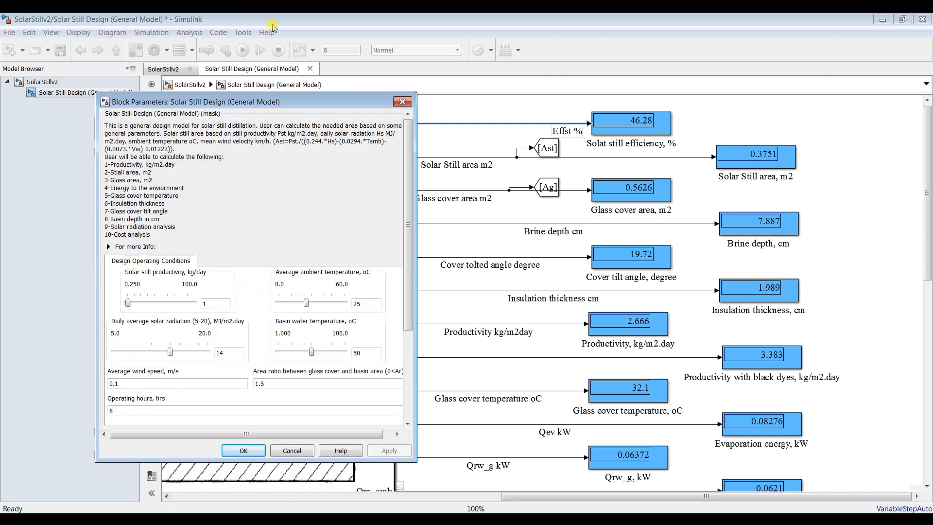
left_click(272, 27)
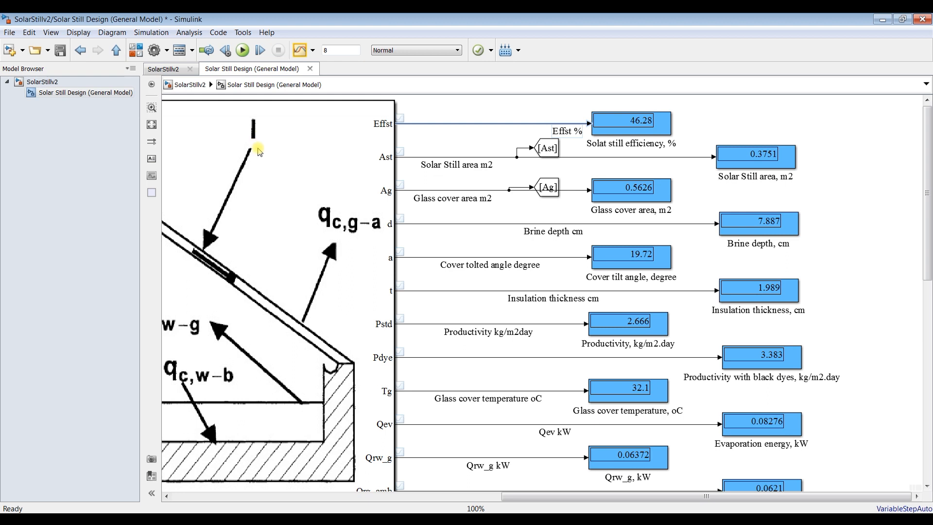
key("ctrl+e")
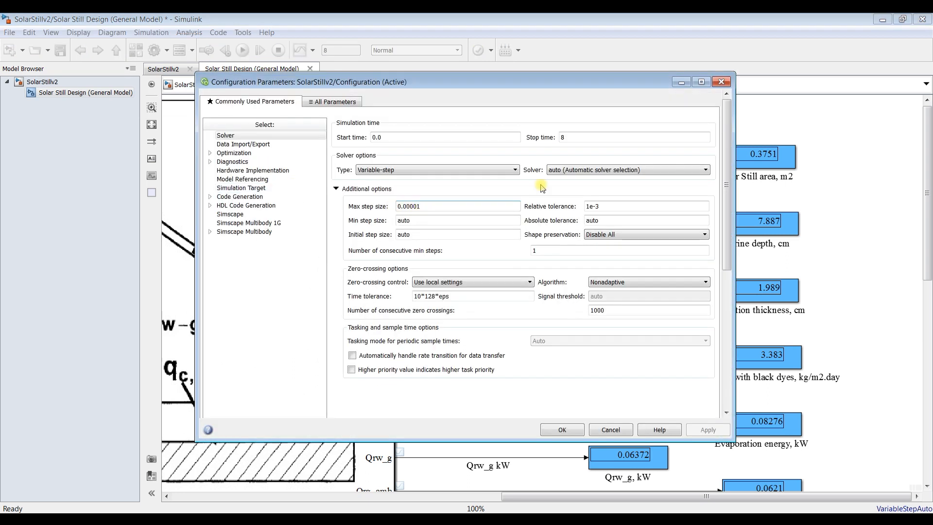
left_click(718, 82)
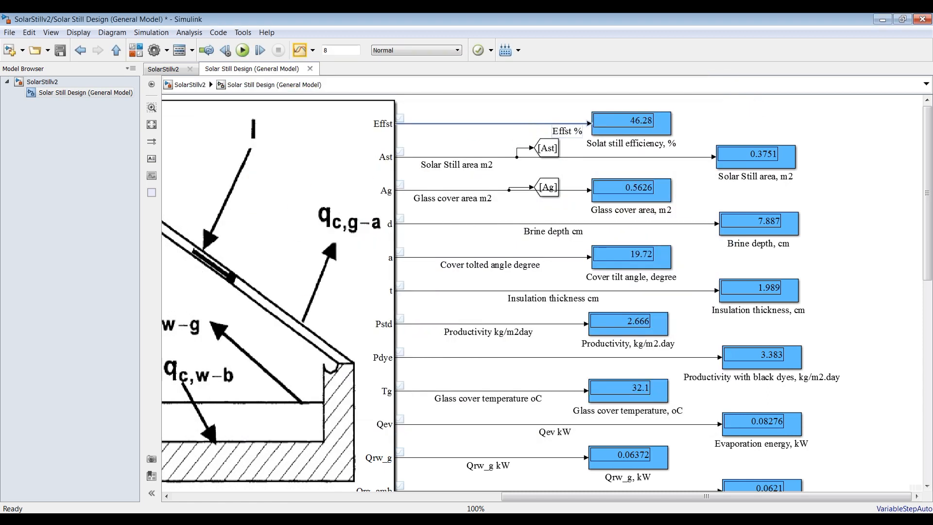
Run the simulation and, while it is running, raise the daily average solar radiation to 16.250 MJ/m2.day in the block parameters.
left_click(242, 51)
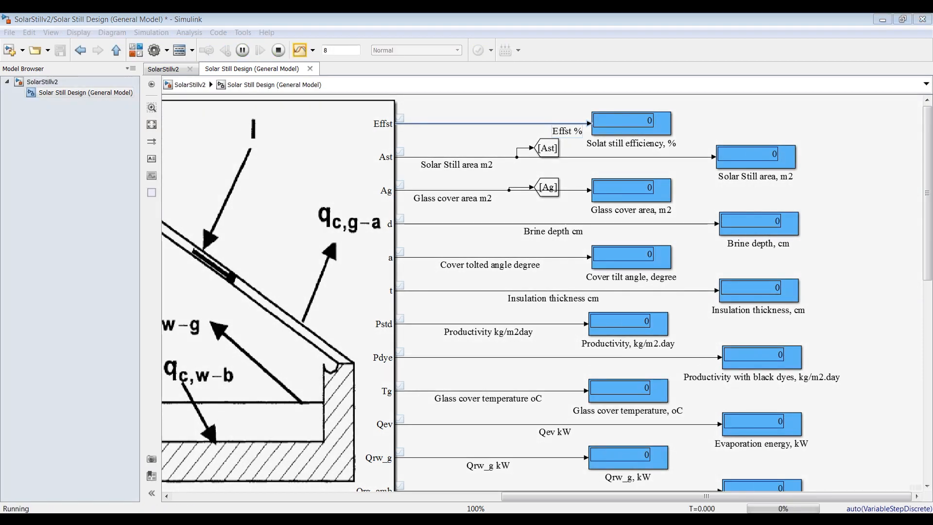
left_click(321, 501)
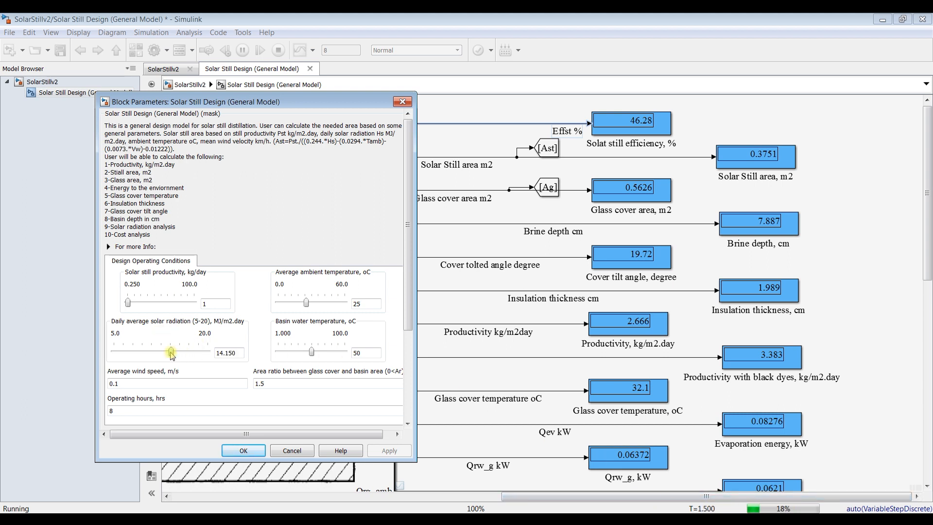
left_click_drag(172, 352, 173, 353)
key("Right")
key("Right")
key("Right")
key("Right")
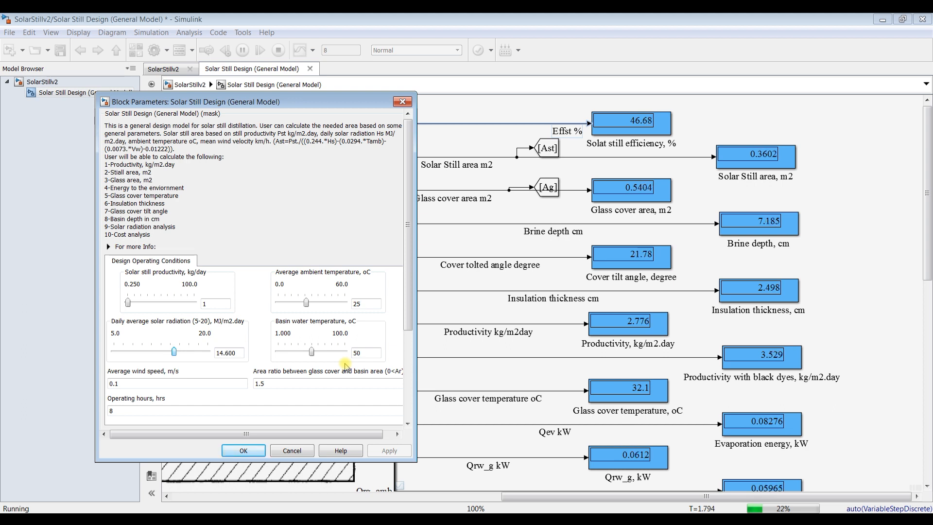
key("Right")
key("Right")
key("Right")
key("Right")
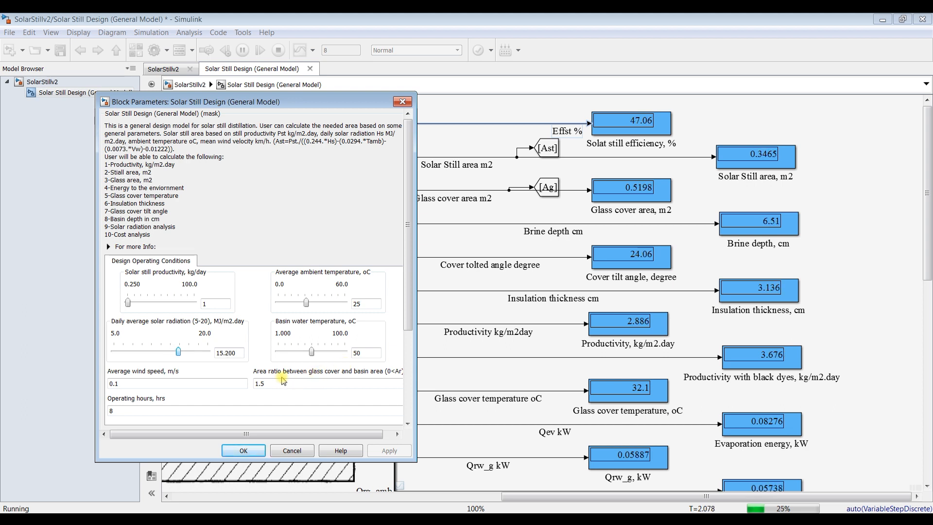
key("Right")
key("Right")
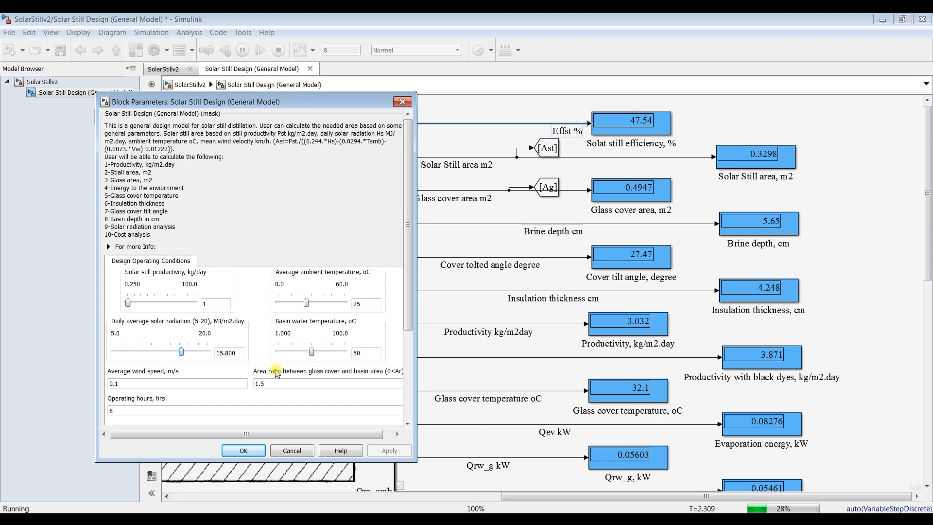
key("Right")
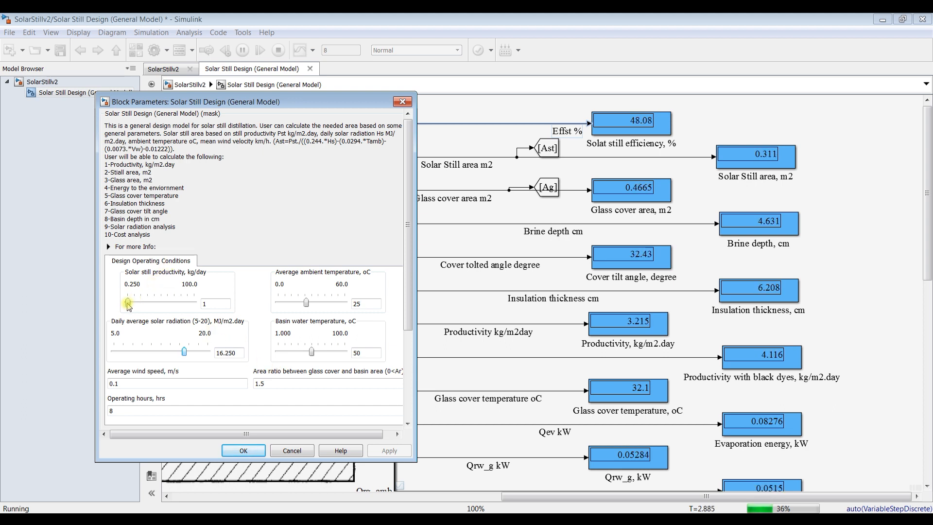
Raise the solar still productivity gradually to 27.183 kg/day while the simulation runs.
left_click_drag(128, 305, 129, 306)
key("Right")
key("Right")
key("Right")
key("Right")
key("Right")
key("Right")
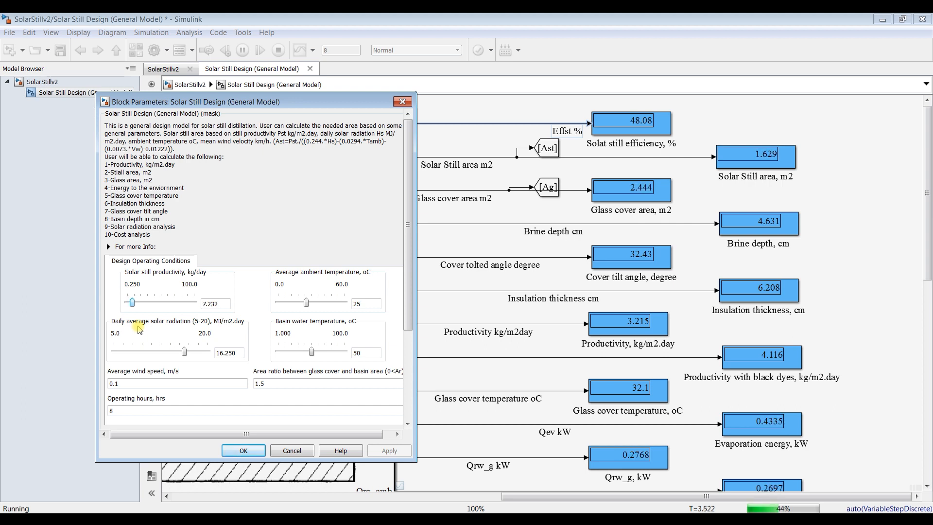
key("Right")
key("Right")
key("Right")
key("Right")
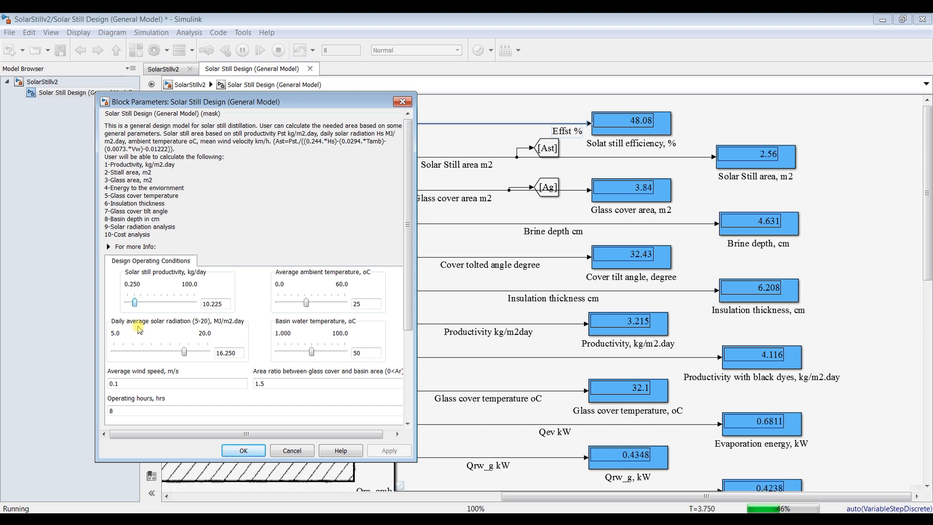
key("Right")
key("Right")
key("Right")
key("Right")
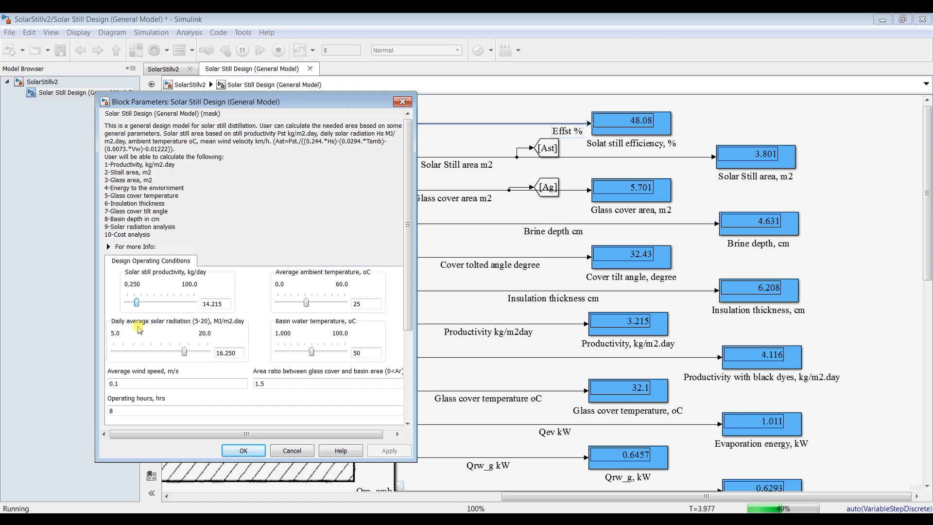
key("Right")
key("Right")
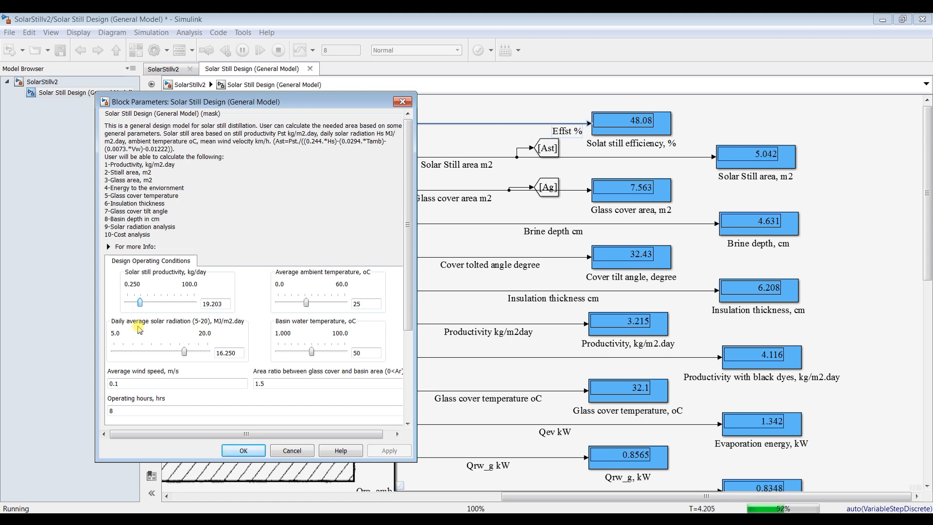
key("Right")
key("Right")
key("Right")
key("Right")
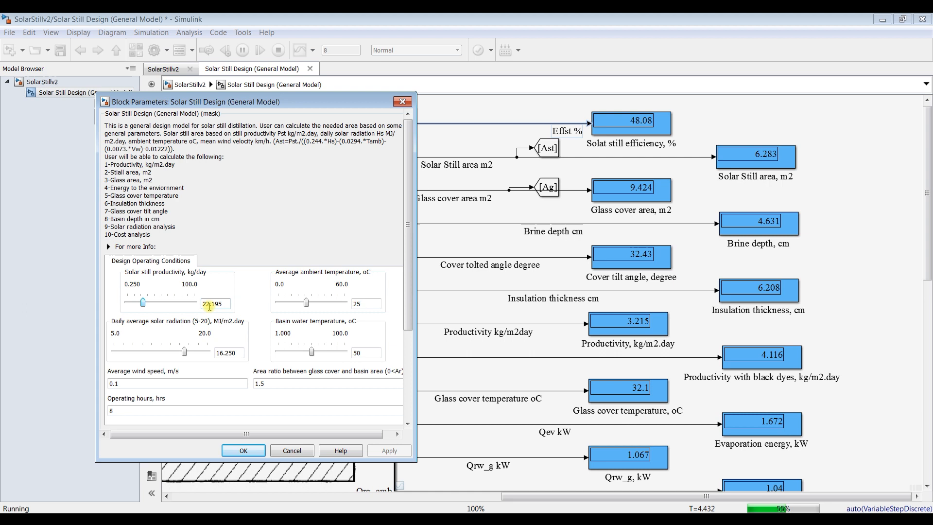
key("Right")
key("Right")
key("Right")
key("Right")
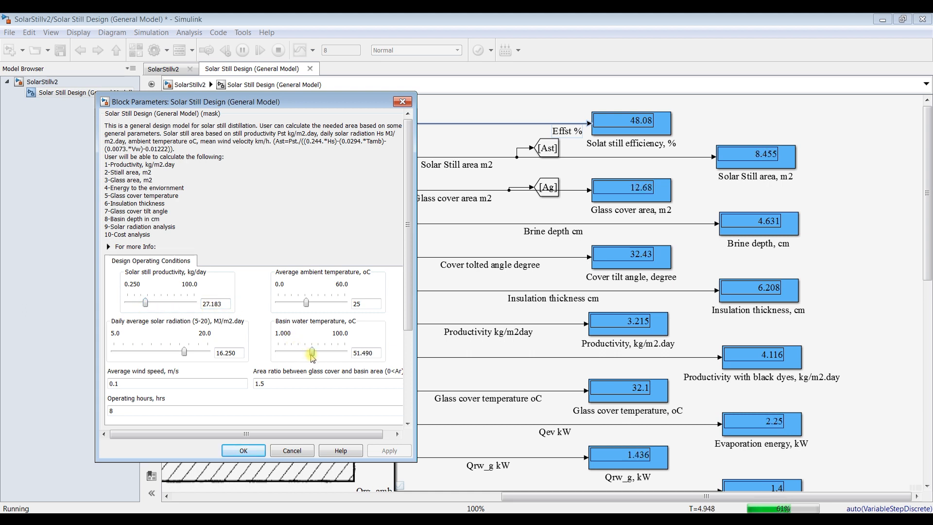
Raise the basin water temperature gradually to 66.340 °C during the running simulation.
key("Right")
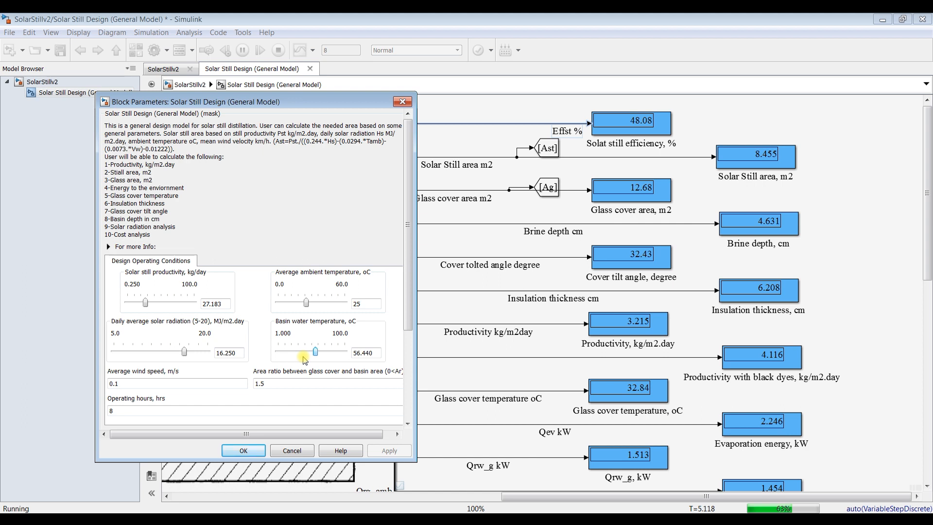
key("Right")
key("Right")
key("Right")
key("Right")
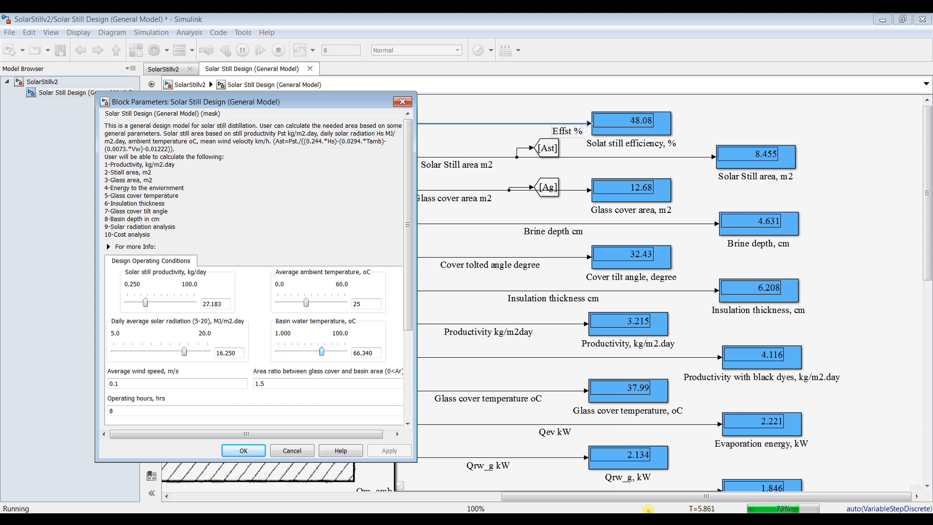
Increase the solar still productivity to 33.168 kg/day and the basin water temperature to 72.280 °C.
left_click(146, 304)
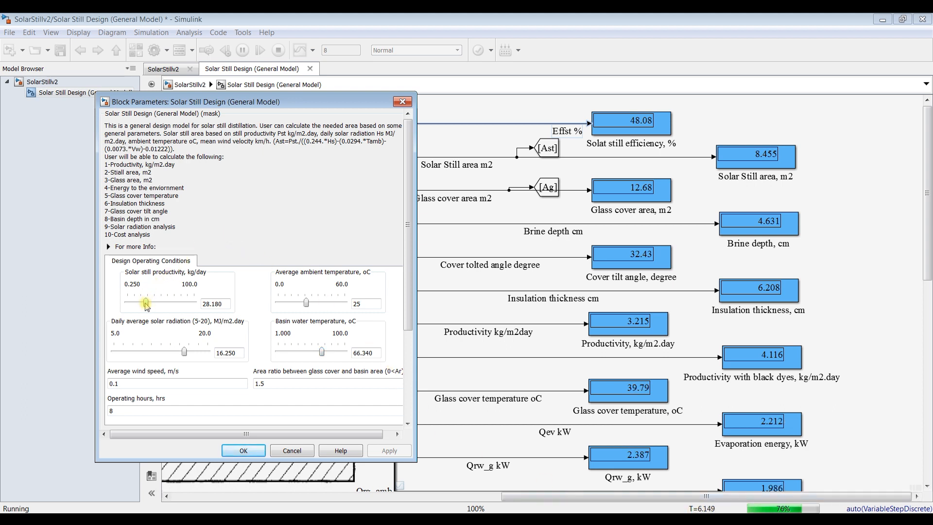
left_click_drag(146, 306, 156, 311)
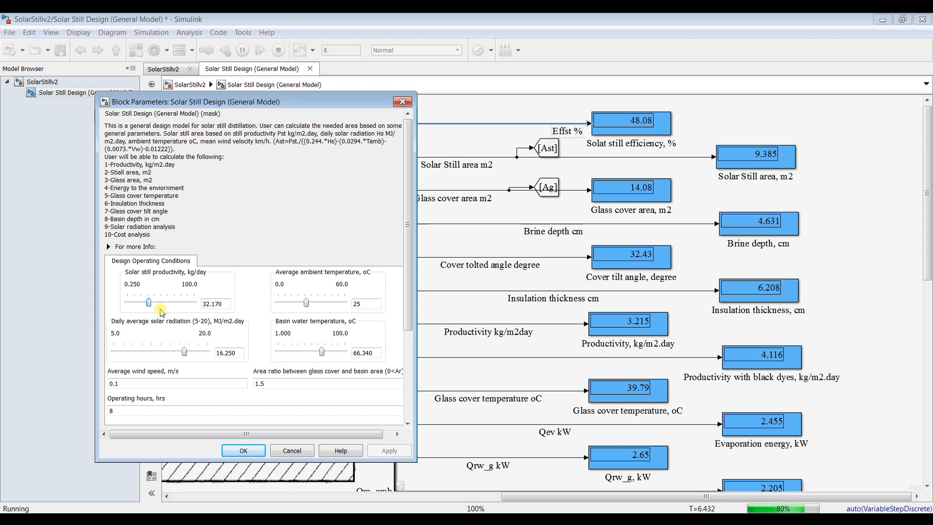
left_click_drag(322, 352, 323, 354)
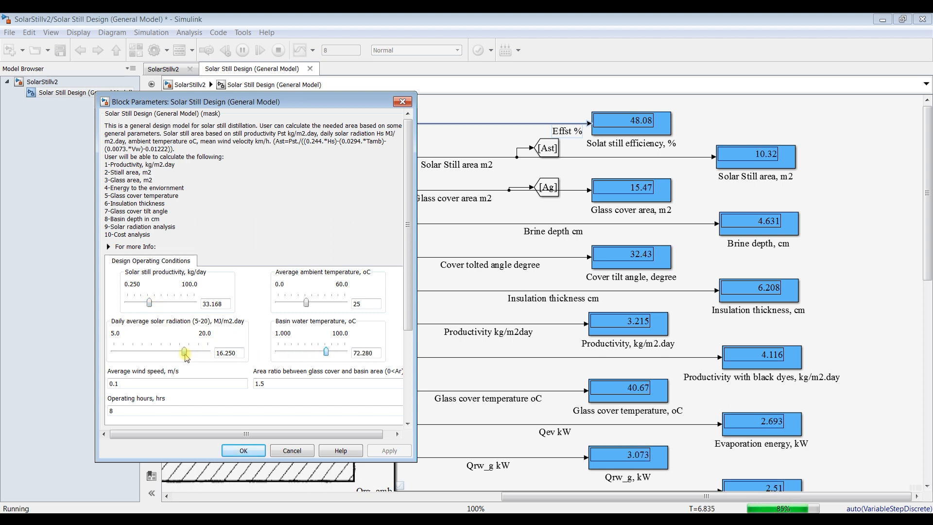
Raise the daily average solar radiation to 17.600 MJ/m2.day while the simulation is still running.
left_click_drag(185, 356, 186, 357)
key("Right")
key("Right")
key("Right")
key("Right")
key("Right")
Raise the solar still productivity further above 34 kg/day, accept the block parameters, and open the logged signals in the Simulation Data Inspector.
left_click_drag(150, 302, 151, 303)
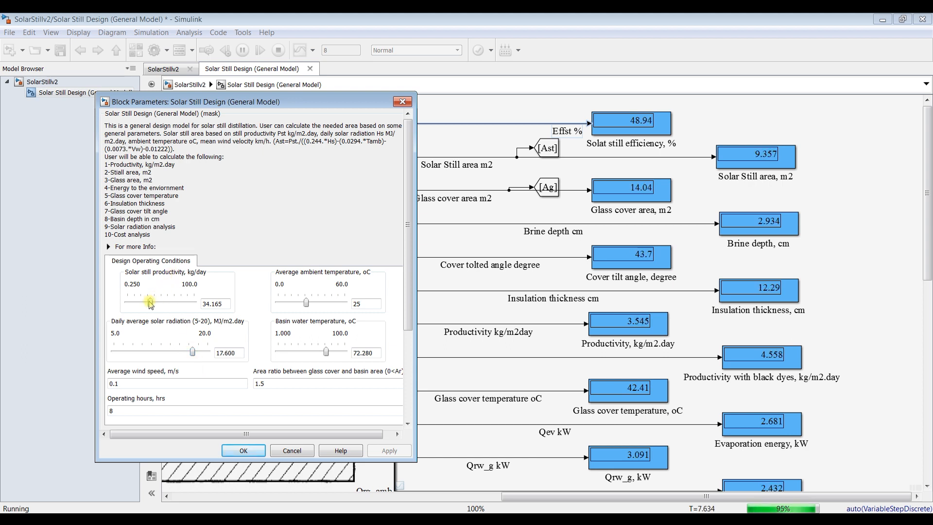
key("Right")
key("Right")
key("Right")
key("Right")
key("Right")
key("Return")
left_click(295, 51)
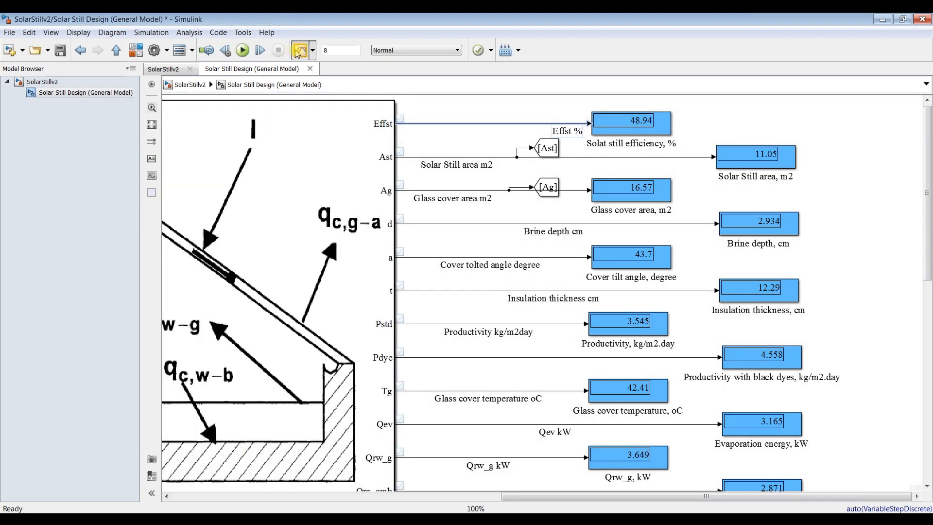
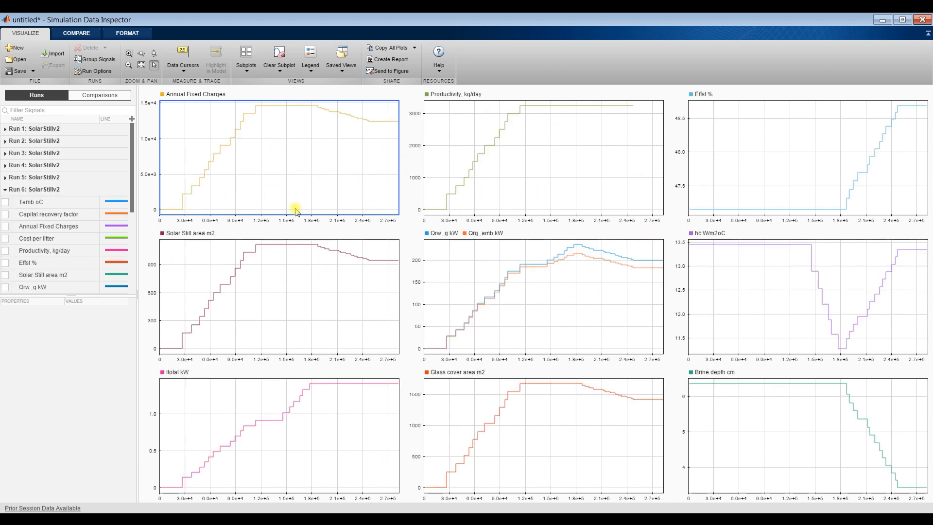
Enlarge the signal list and delete the Annual Fixed Charges signal of Run 6, confirming the deletion.
left_click_drag(69, 296, 64, 469)
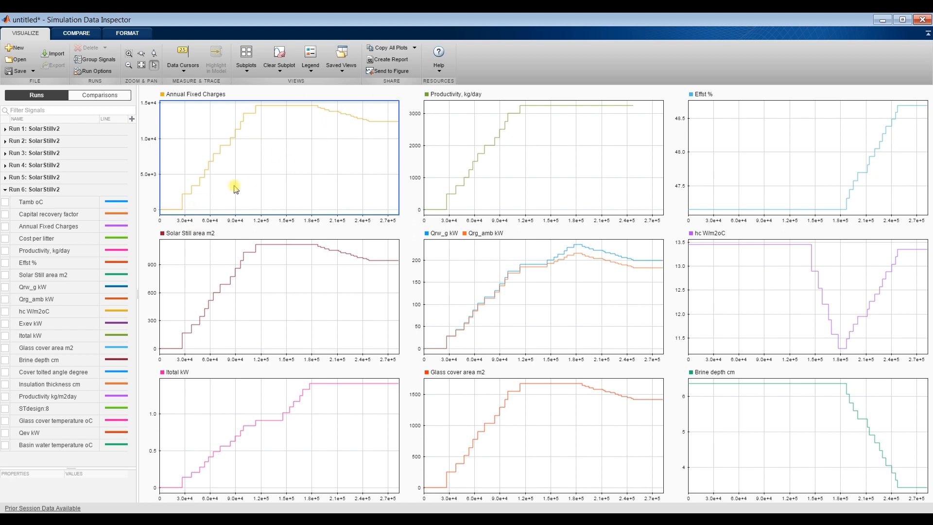
left_click(6, 227)
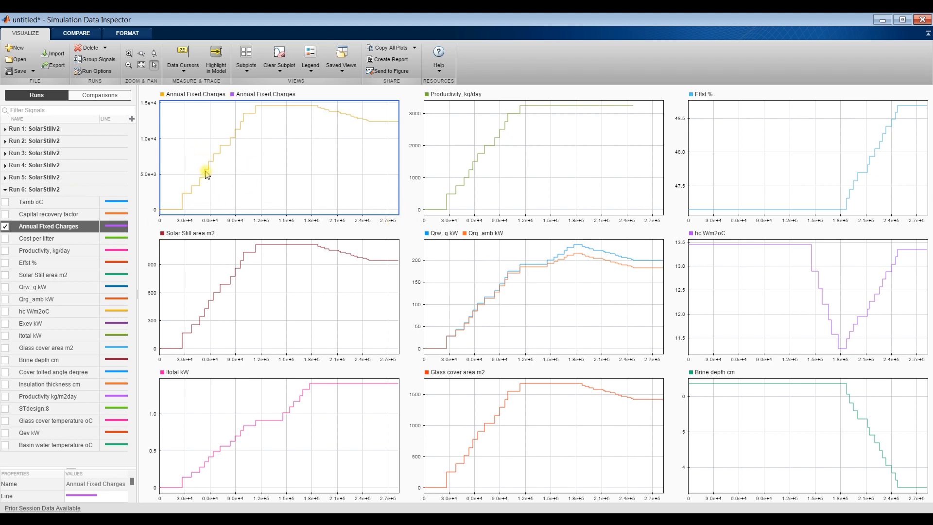
left_click(107, 50)
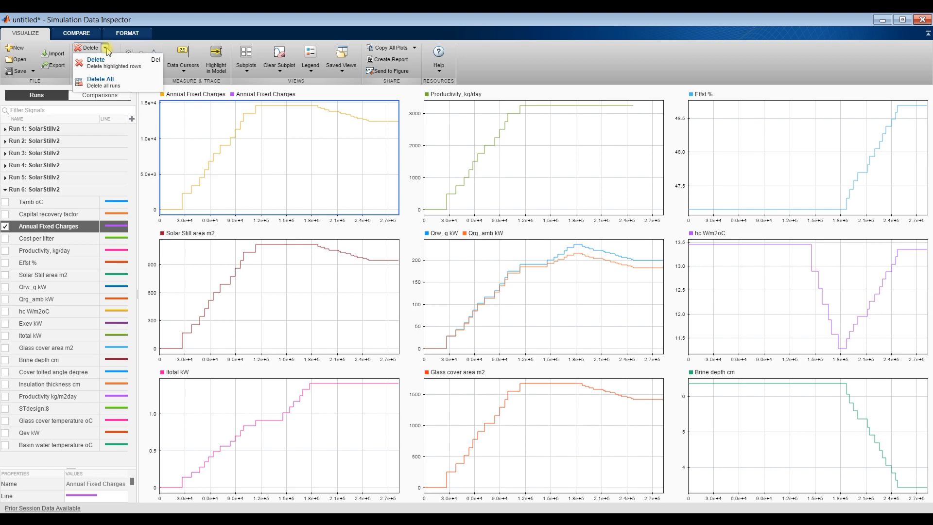
left_click(97, 62)
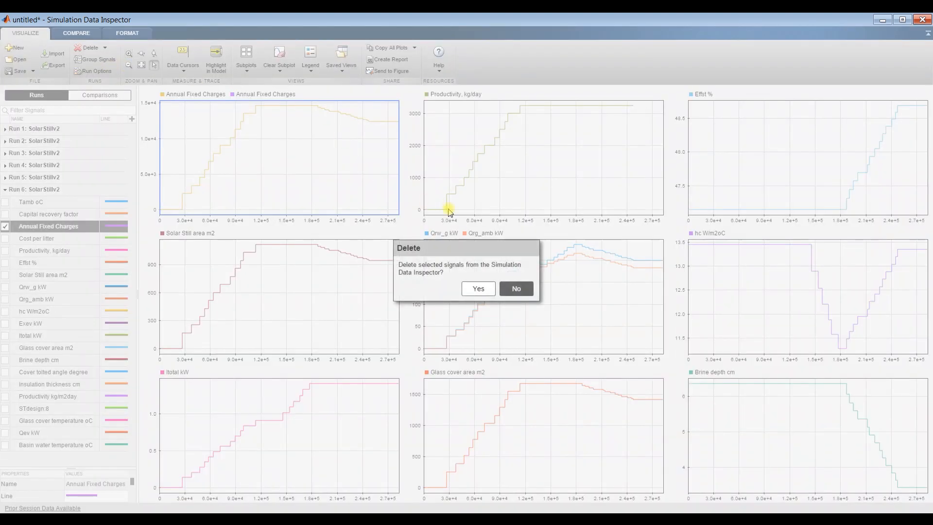
left_click(476, 289)
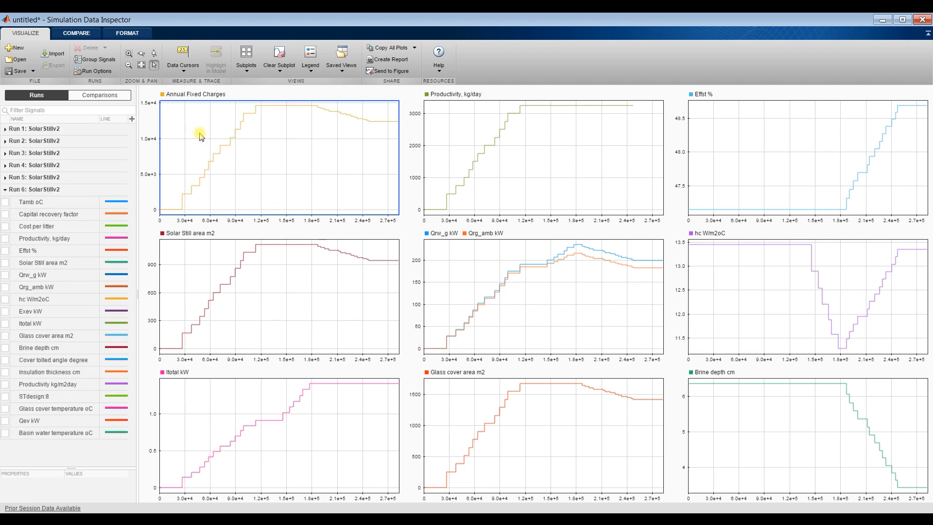
Delete the Annual Fixed Charges signal of Run 3 from the Simulation Data Inspector and confirm.
left_click(229, 145)
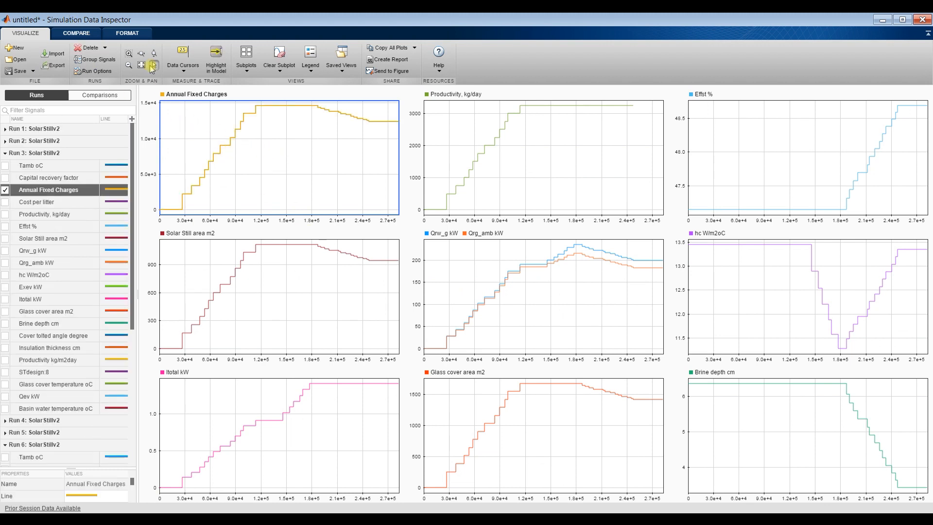
left_click(105, 48)
left_click(107, 64)
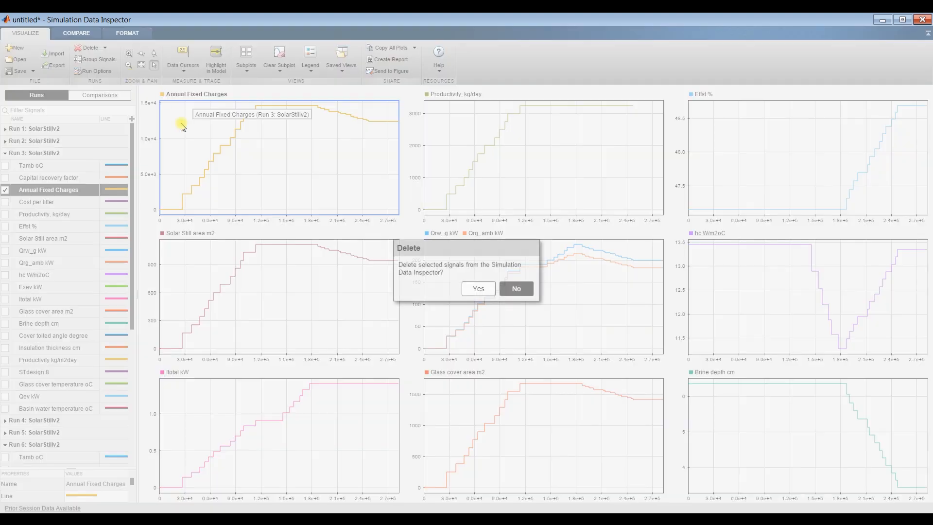
left_click(475, 289)
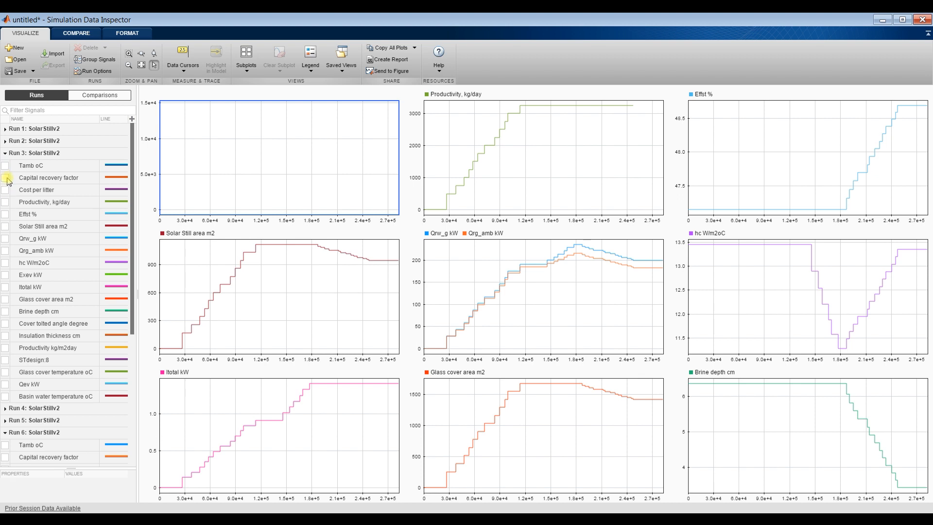
left_click(6, 226)
left_click(6, 227)
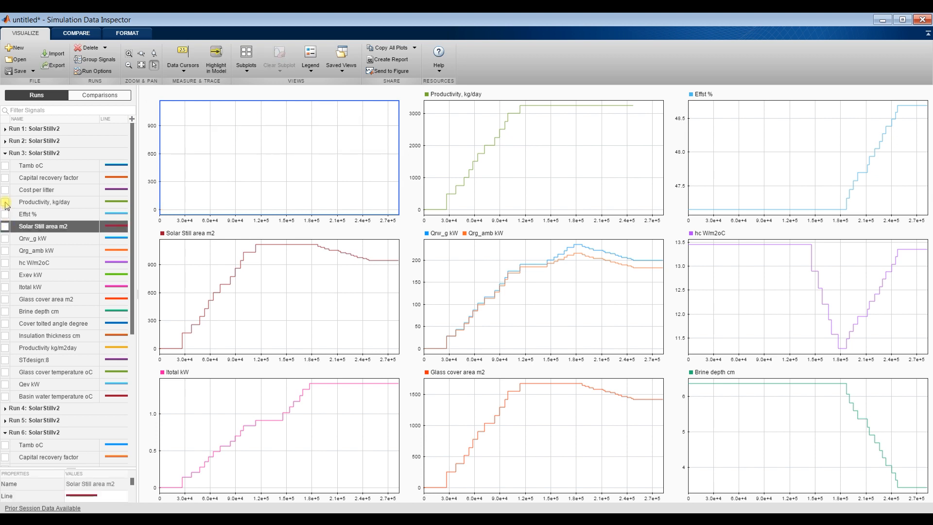
left_click(6, 202)
left_click(6, 202)
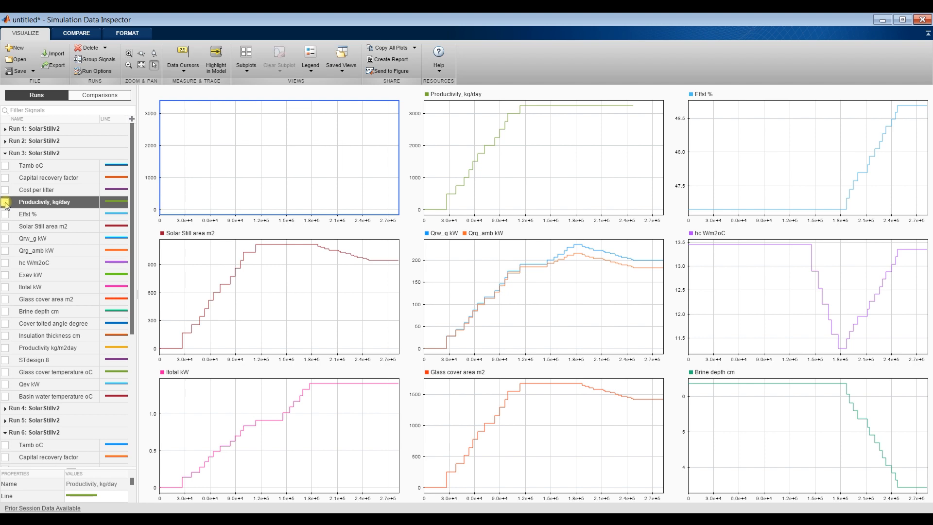
Delete all runs and signals, then close the Simulation Data Inspector.
left_click(107, 48)
left_click(100, 85)
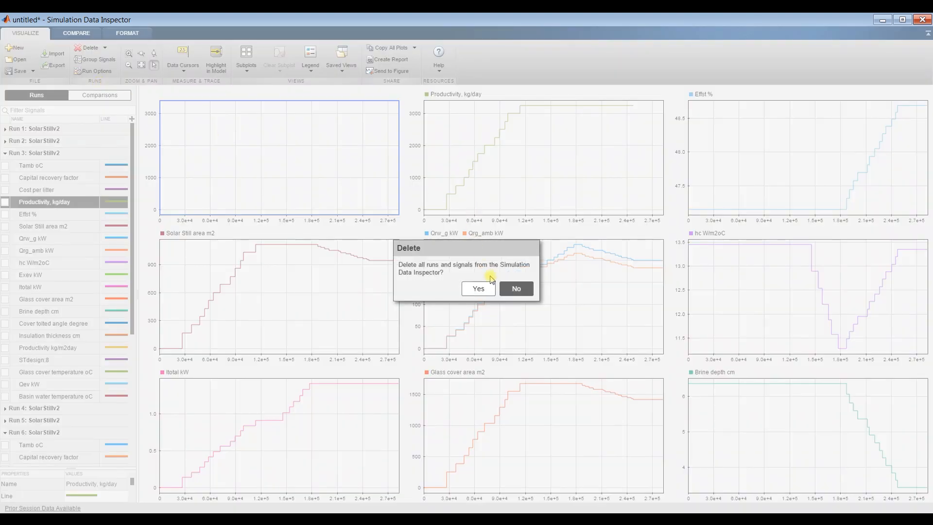
left_click(477, 289)
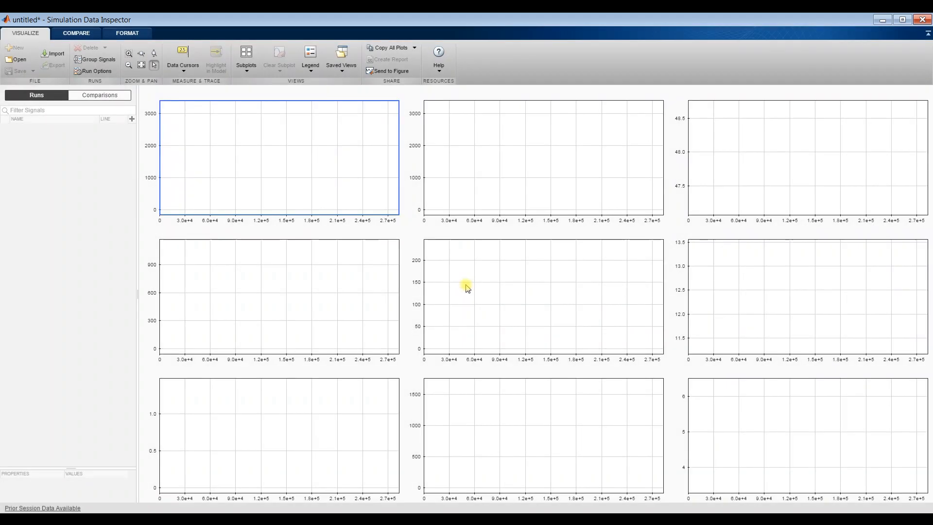
left_click(927, 19)
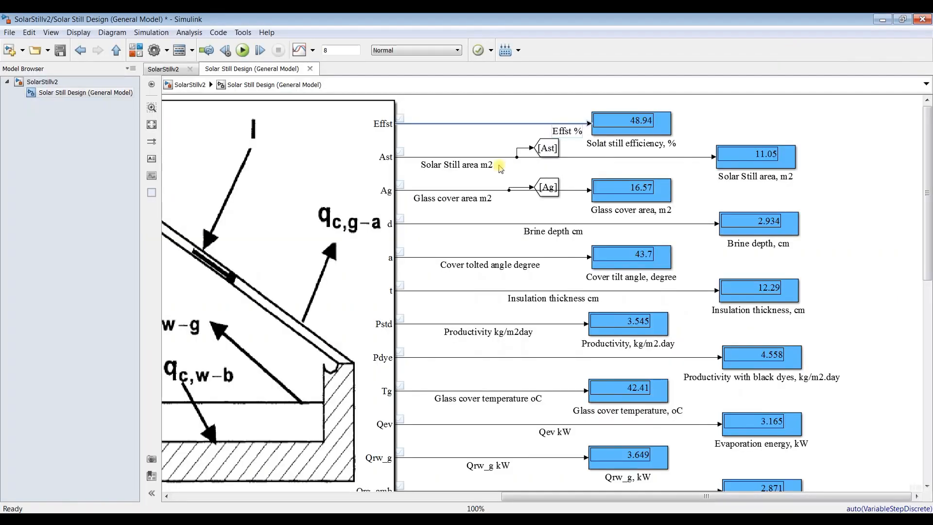
Open the Solar Still Design block parameters and place the dialog beside the subsystem's output displays.
left_click(51, 81)
double_click(359, 214)
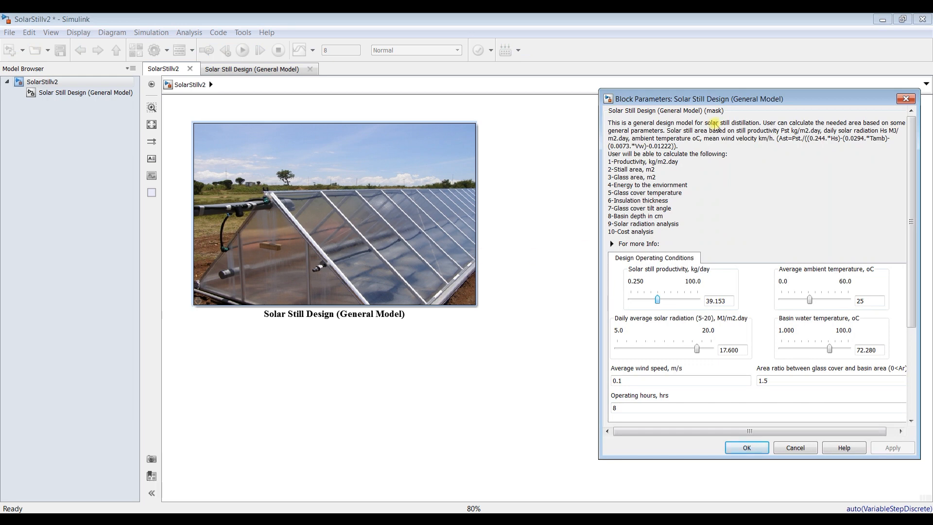
left_click_drag(745, 103, 428, 103)
left_click(94, 92)
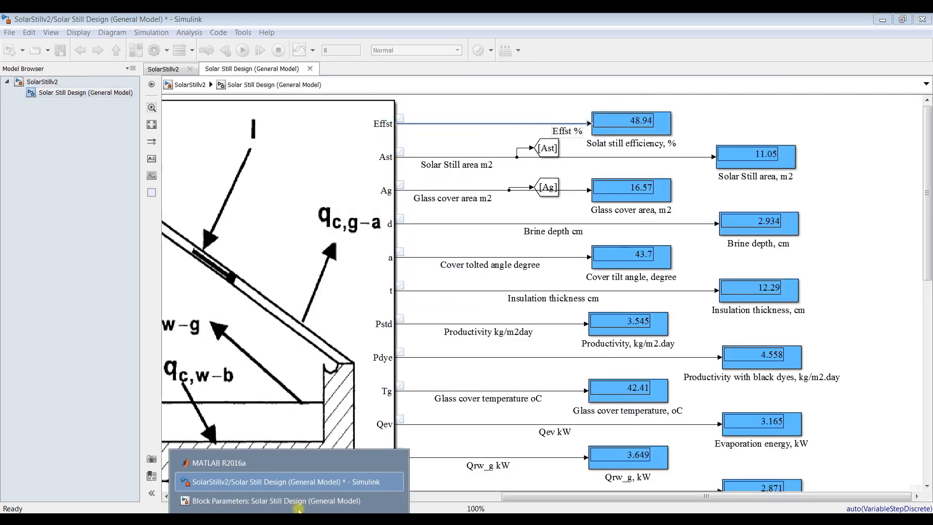
left_click(297, 500)
left_click_drag(413, 107, 281, 119)
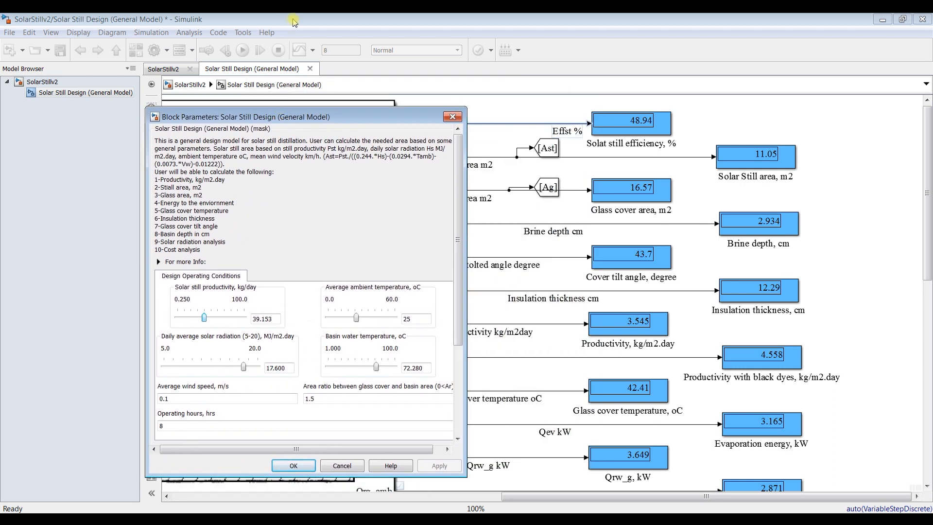
Run the SolarStillv2 simulation and bring the Solar Still Design block parameters back to the front.
left_click(295, 19)
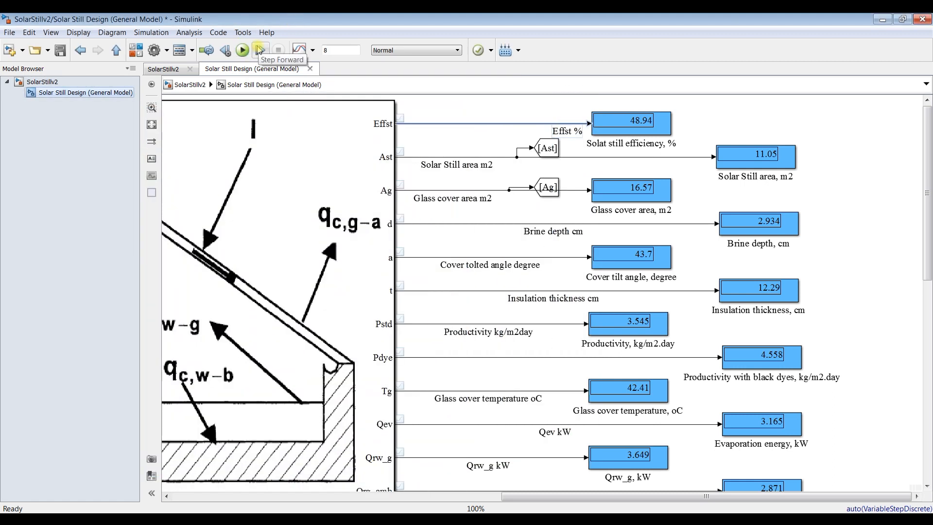
left_click(242, 50)
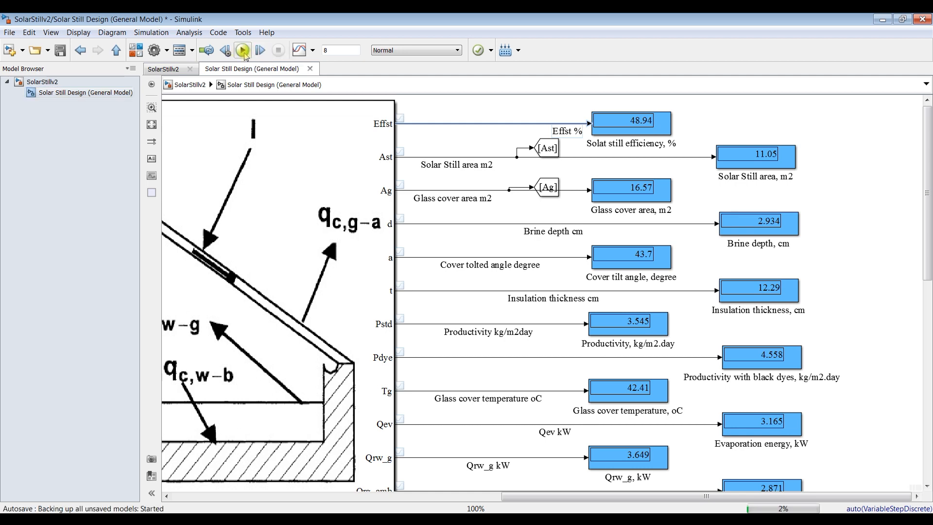
left_click(288, 505)
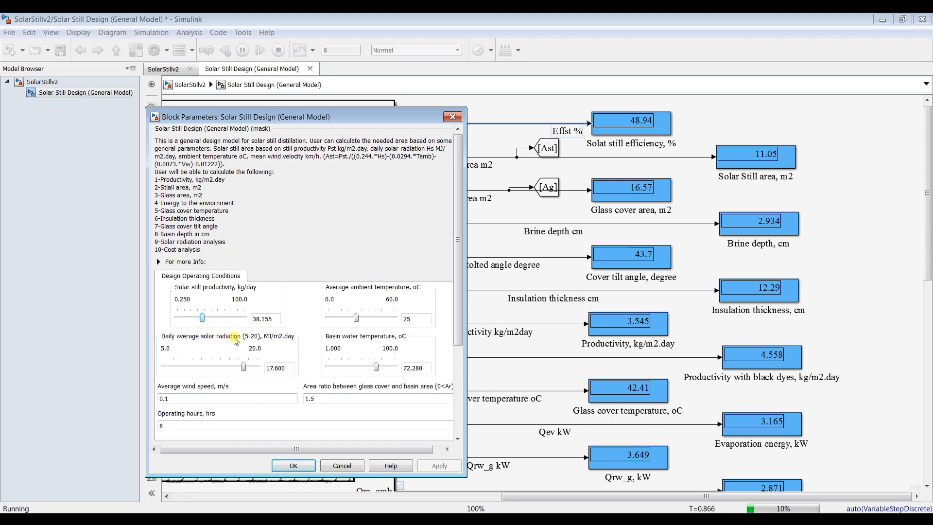
Lower the solar still productivity gradually to 11.223 kg/day during the running simulation.
key("Left")
key("Left")
key("Left")
key("Left")
key("Left")
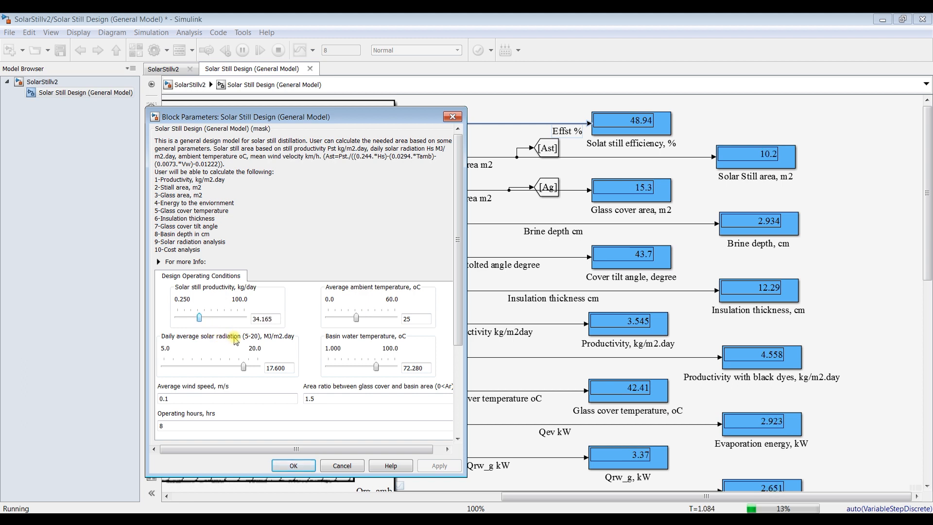
key("Left")
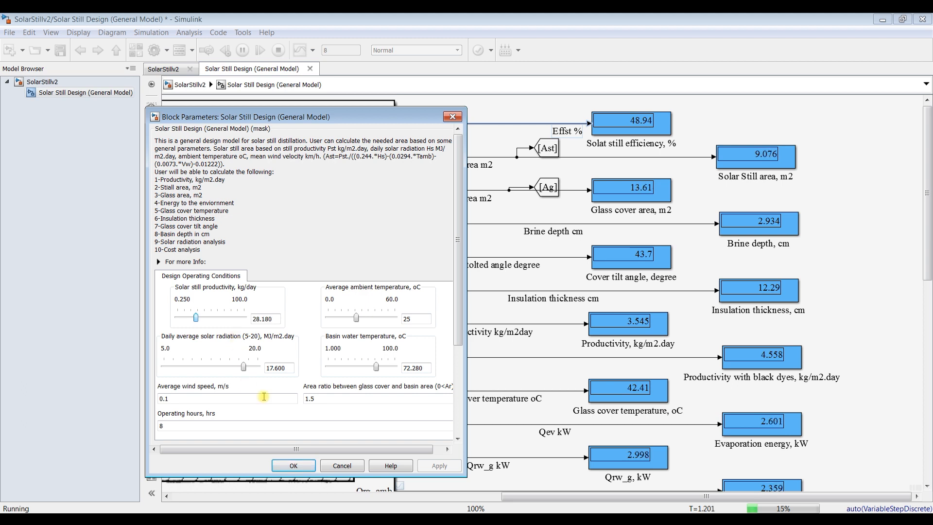
key("Left")
key("Left")
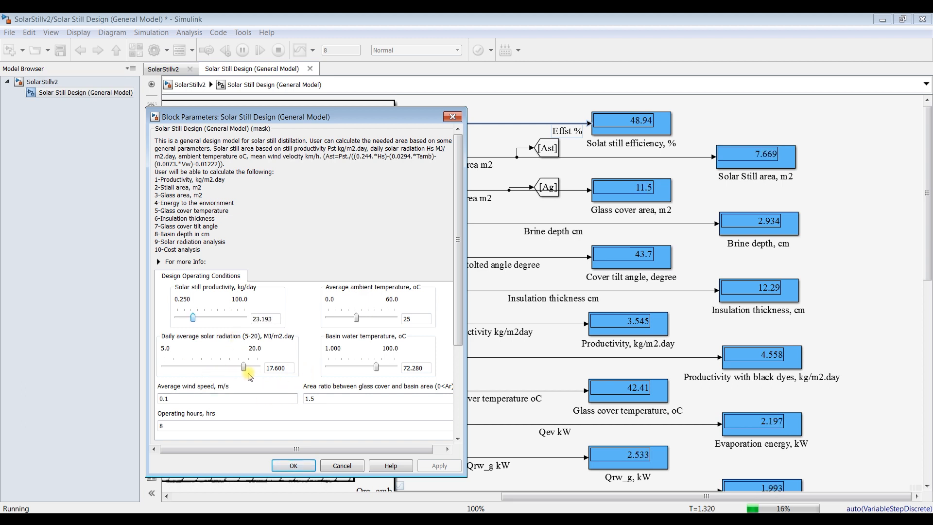
key("Left")
key("Left")
key("Left")
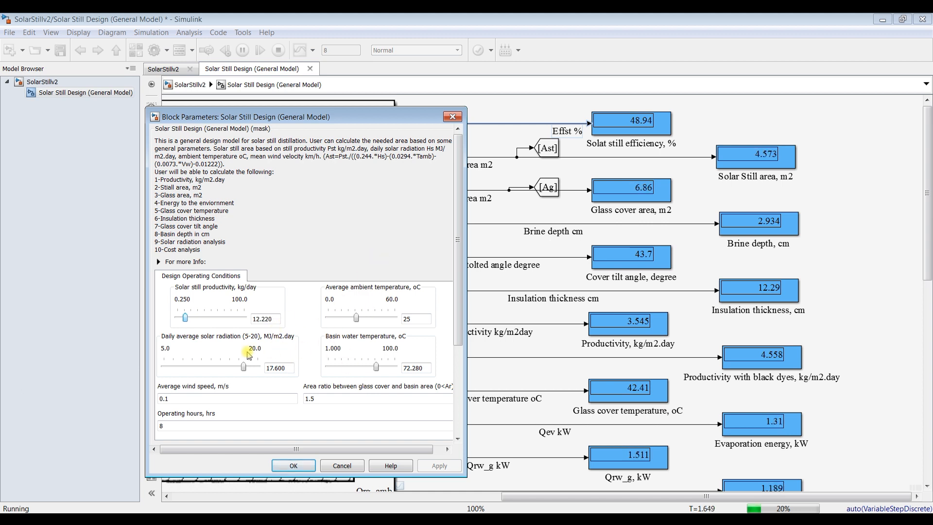
key("Left")
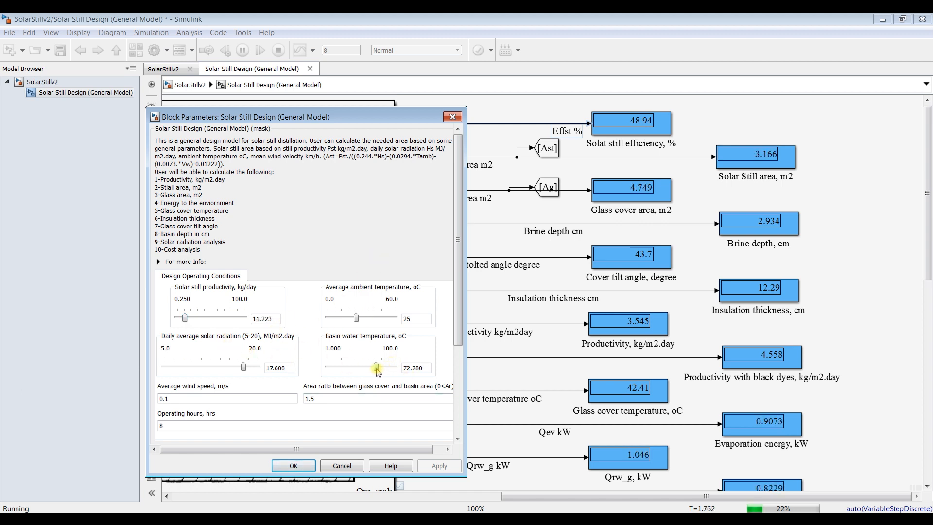
Lower the basin water temperature gradually to 55.450 °C while the simulation runs.
key("Left")
key("Left")
key("Left")
key("Left")
key("Left")
key("Left")
key("Left")
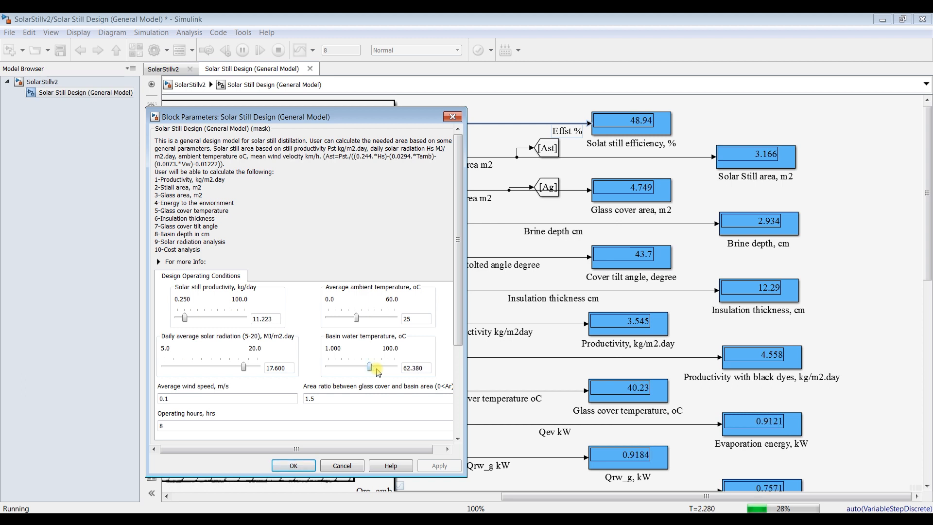
key("Left")
key("Left")
key("Left")
key("Left")
key("Left")
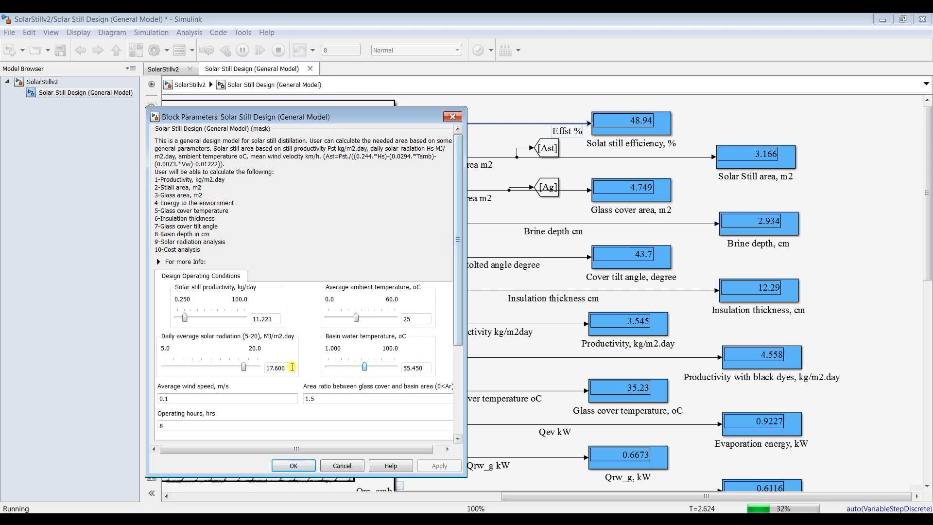
Reduce the daily average solar radiation gradually to 15.350 MJ/m2.day during the running simulation.
left_click(243, 367)
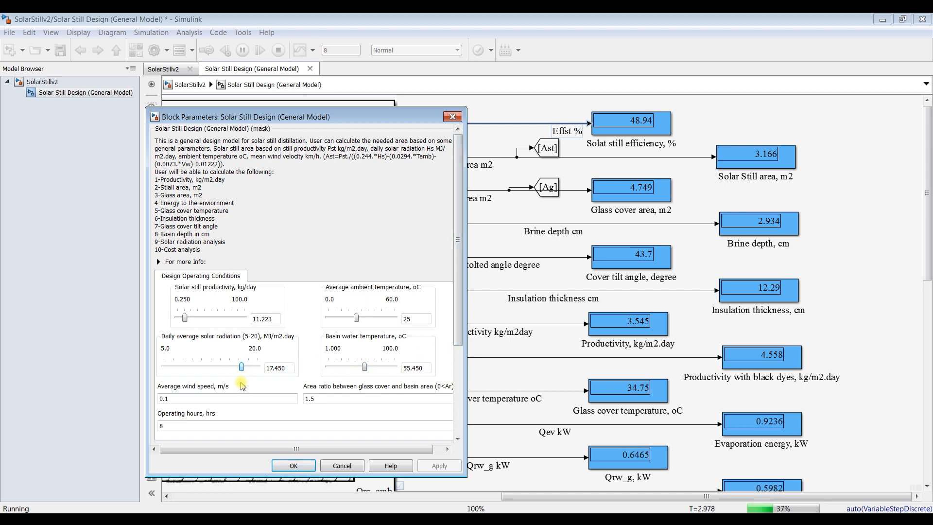
key("Left")
key("Left")
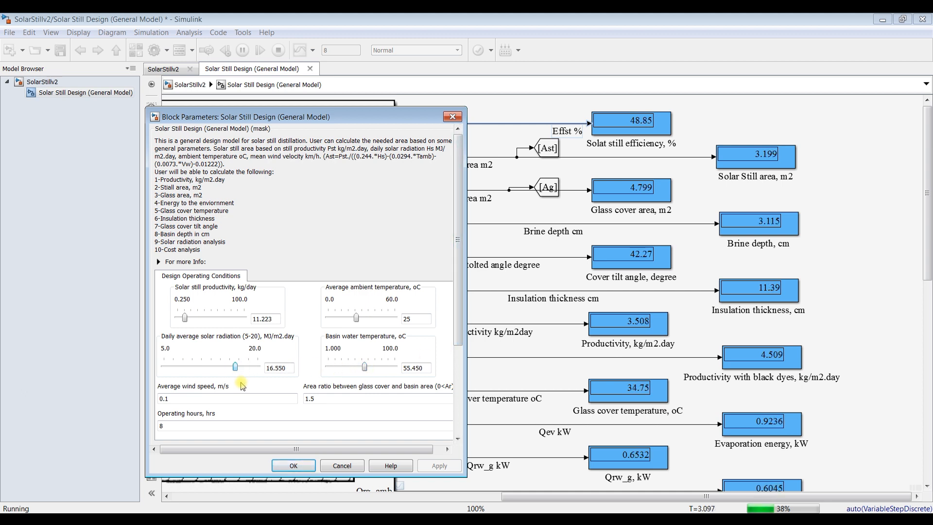
key("Left")
key("Left")
key("Left")
key("Left")
key("Left")
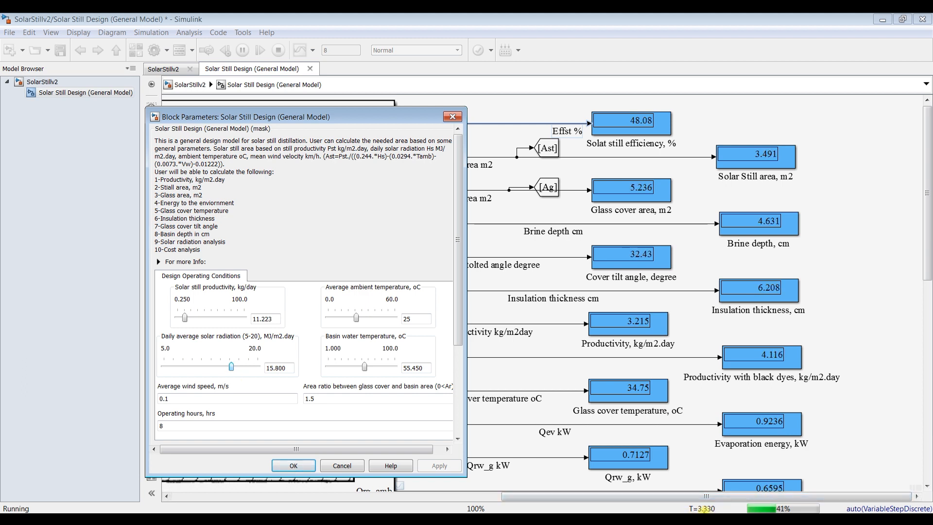
key("Left")
key("Left")
Raise the solar still productivity gradually to 37.157 kg/day while the simulation is running.
left_click(185, 319)
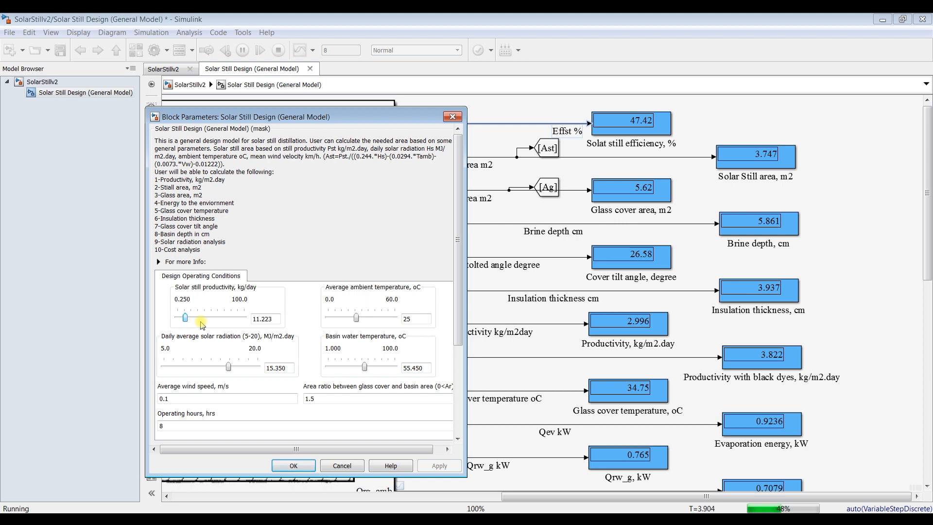
key("Right")
key("Right")
key("Right")
key("Right")
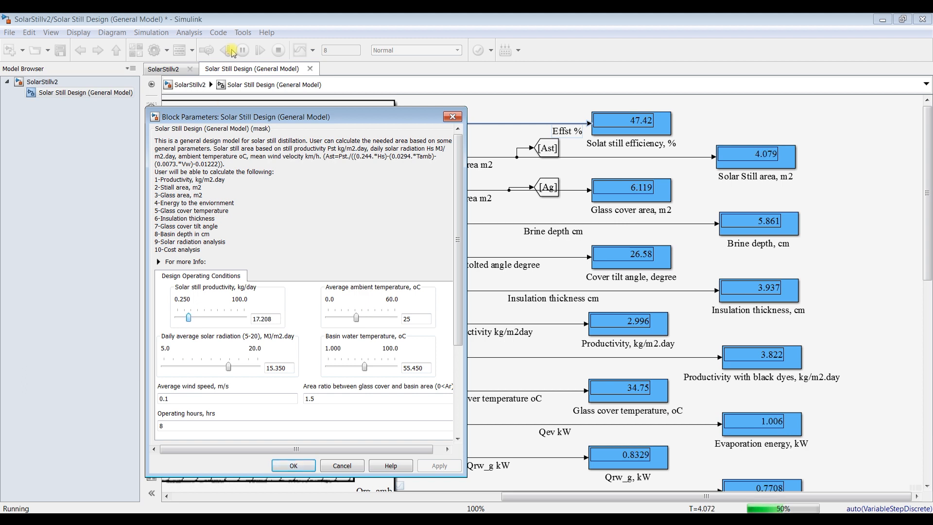
key("Right")
key("Right")
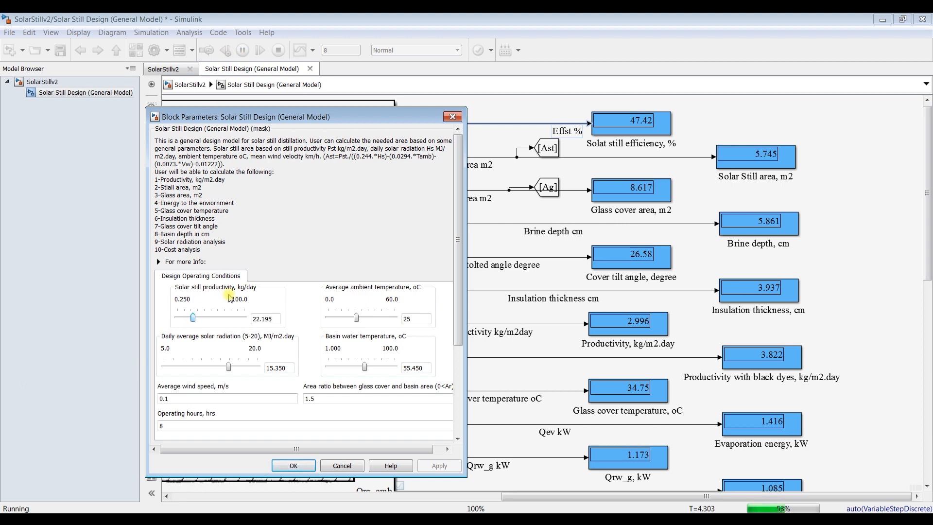
key("Right")
key("Right")
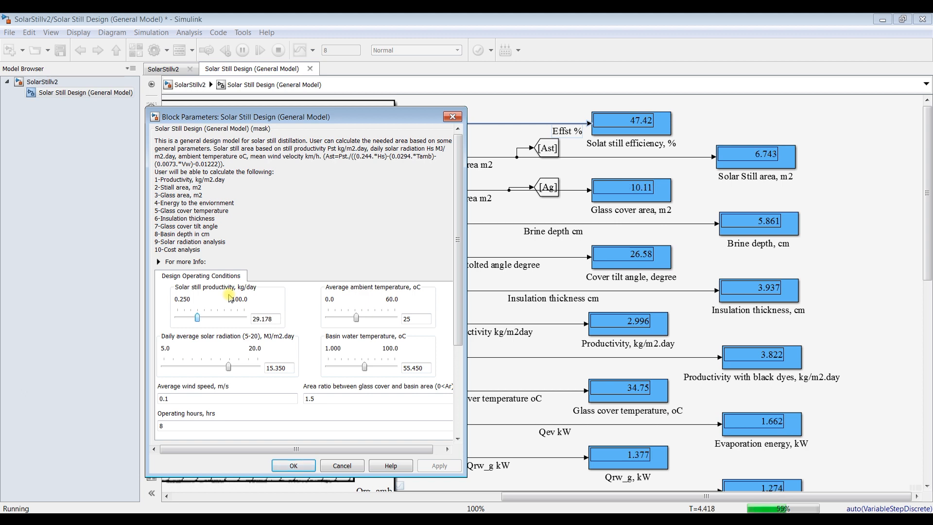
key("Right")
key("Right")
key("Right")
key("Right")
key("Right")
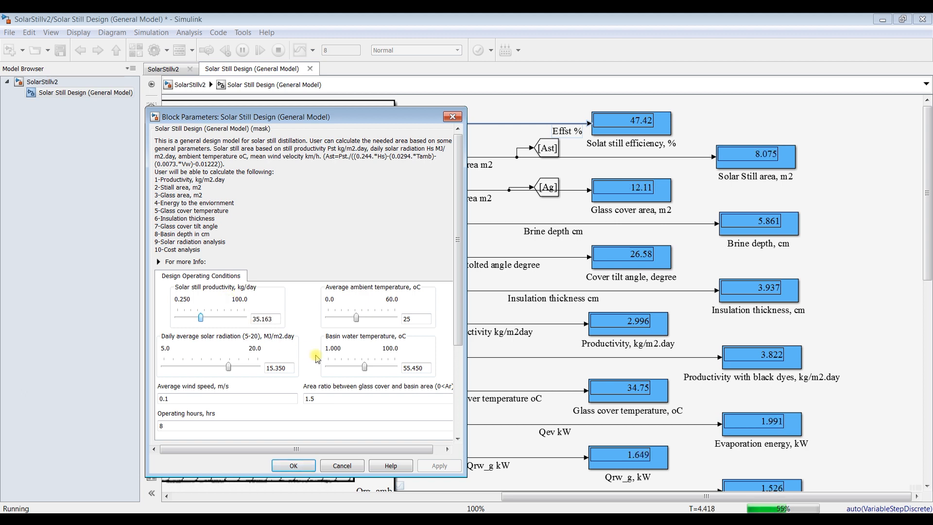
Raise the basin water temperature to 61.390 °C during the running simulation.
left_click(367, 369)
key("Right")
key("Right")
key("Right")
key("Right")
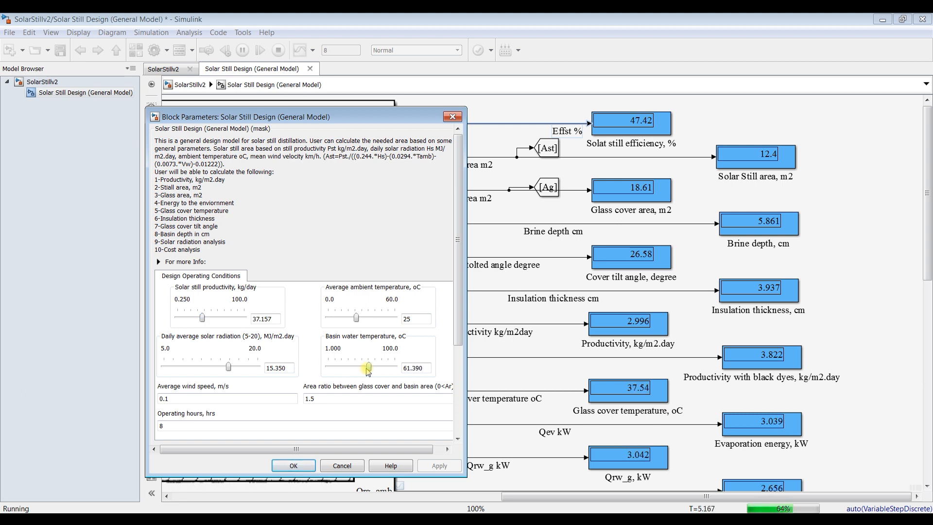
Raise the basin water temperature to 64.360 °C and the daily average solar radiation to 16.400 MJ/m2.day during the running simulation.
key("Right")
key("Right")
key("Right")
key("Right")
key("Right")
key("Right")
key("Right")
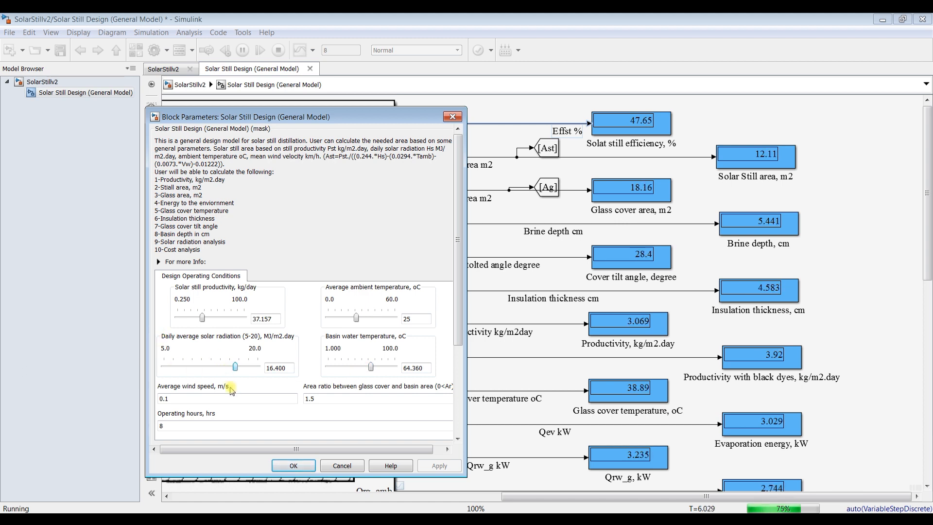
Raise the solar still productivity gradually to 80.050 kg/day through the end of the run, and accept the block parameters.
left_click(203, 321)
key("Right")
key("Right")
key("Right")
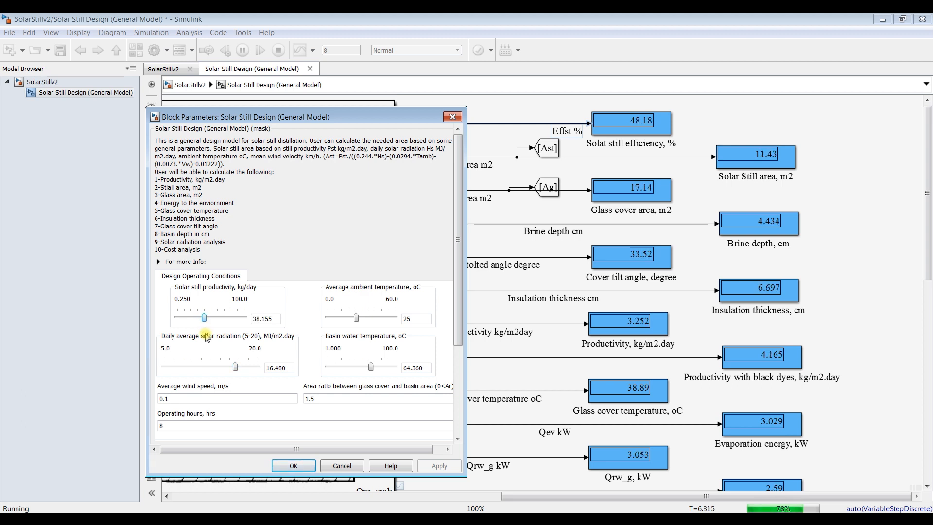
key("Right")
key("Right")
key("Right")
key("Right")
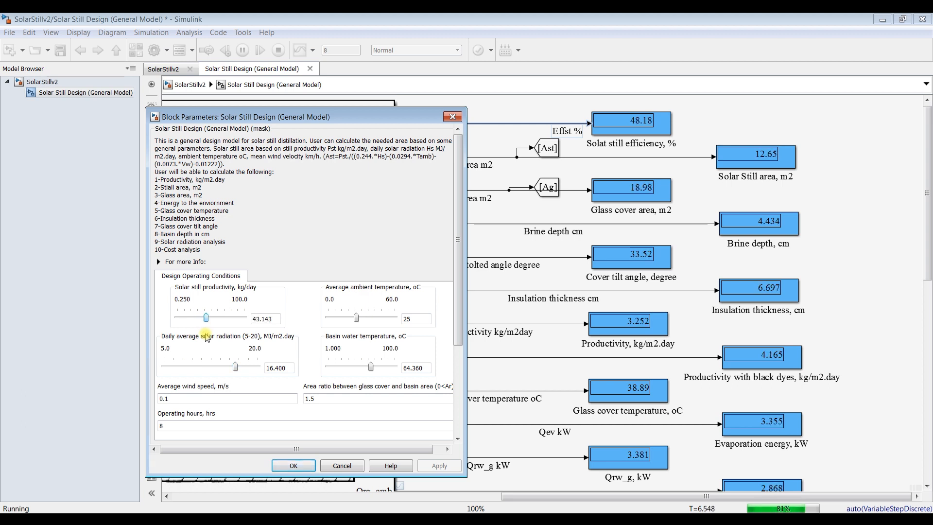
key("Right")
key("Right")
key("Right")
key("Right")
key("Right")
key("Right")
key("Right")
key("Right")
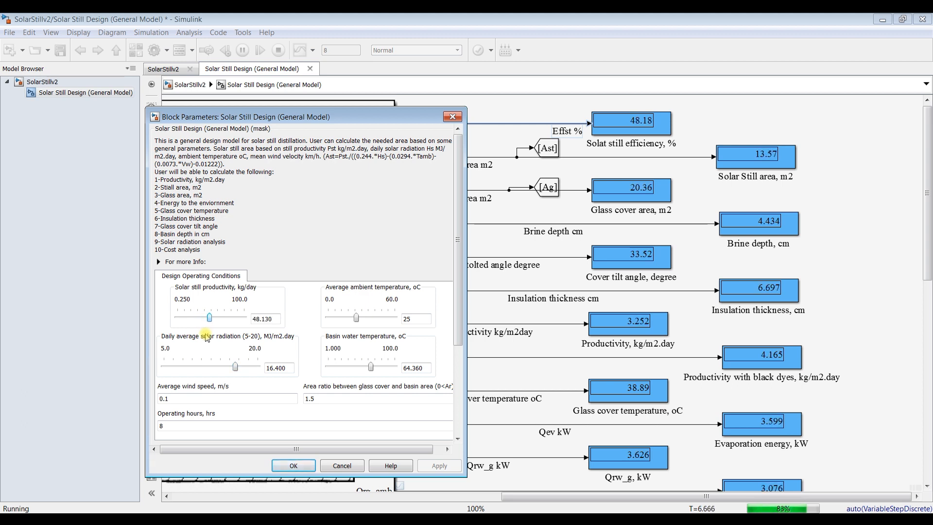
key("Right")
key("Right")
key("Right")
key("Right")
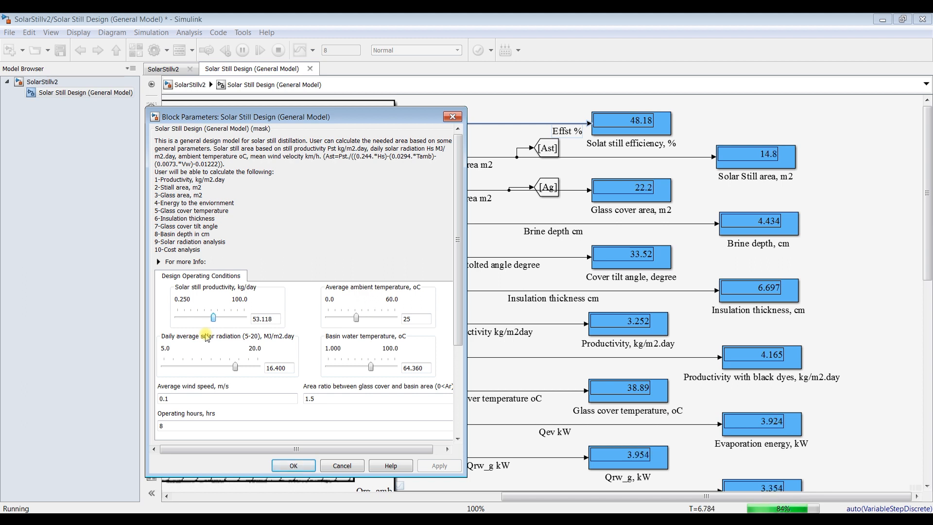
key("Right")
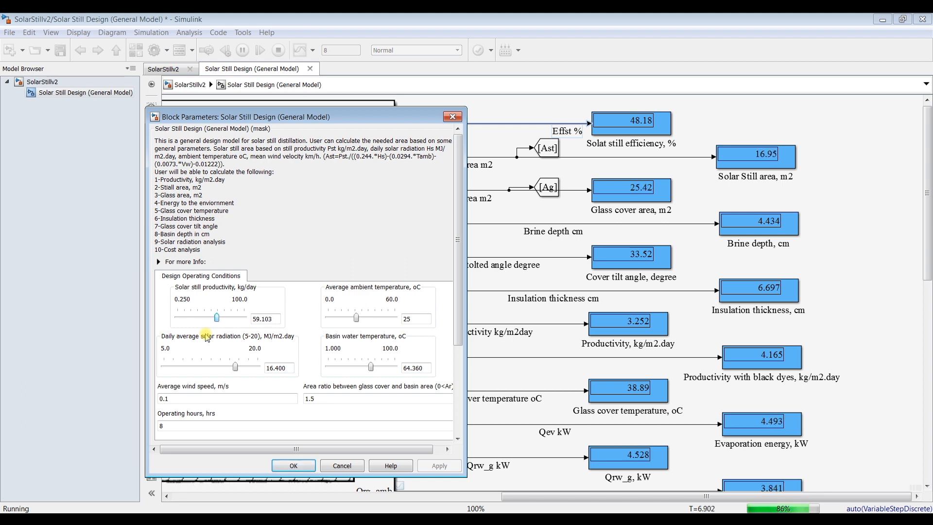
key("Right")
key("Right")
key("Right")
key("Right")
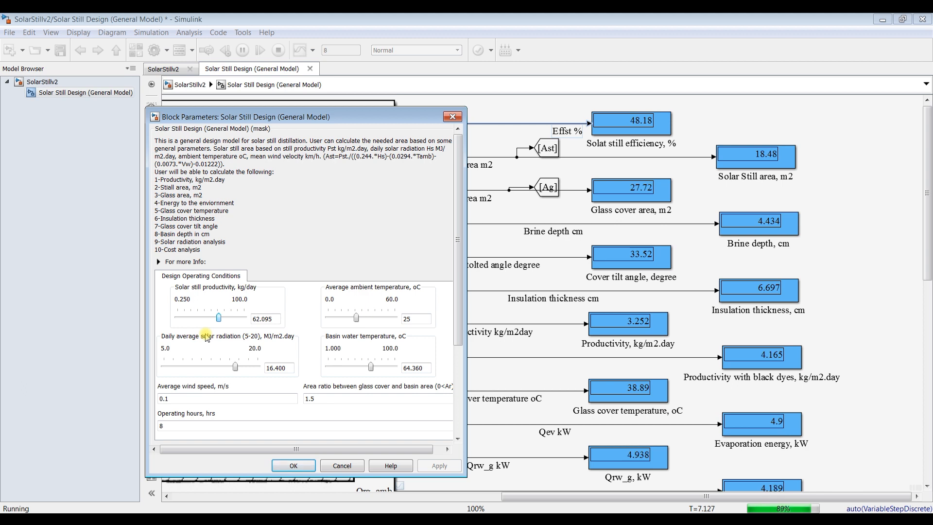
key("Right")
key("Right")
key("Right")
key("Right")
key("Right")
key("Right")
key("Right")
key("Right")
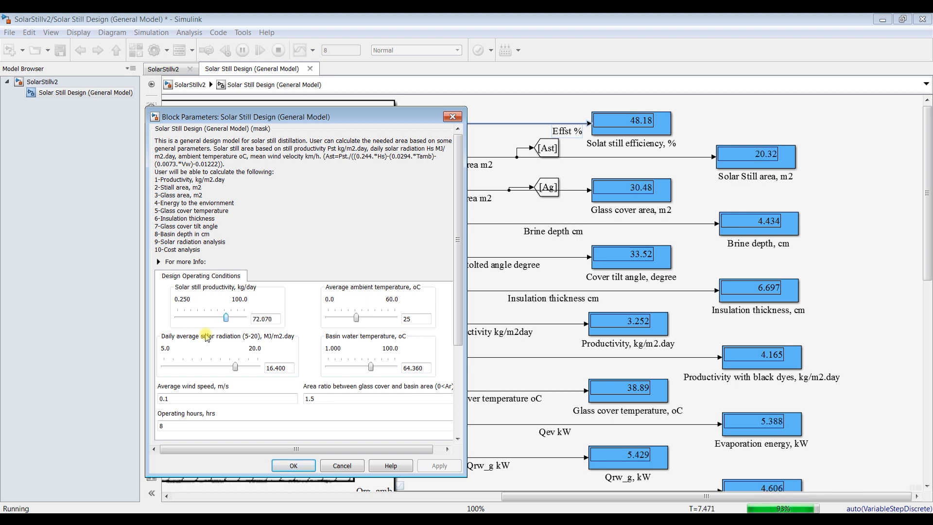
key("Right")
key("Right")
key("Right")
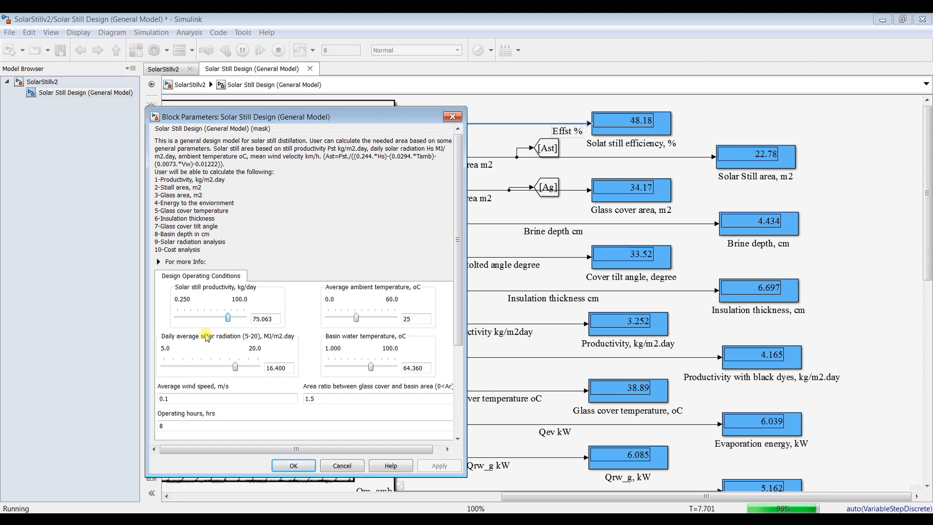
key("Right")
key("Right")
key("Right")
key("Right")
key("Right")
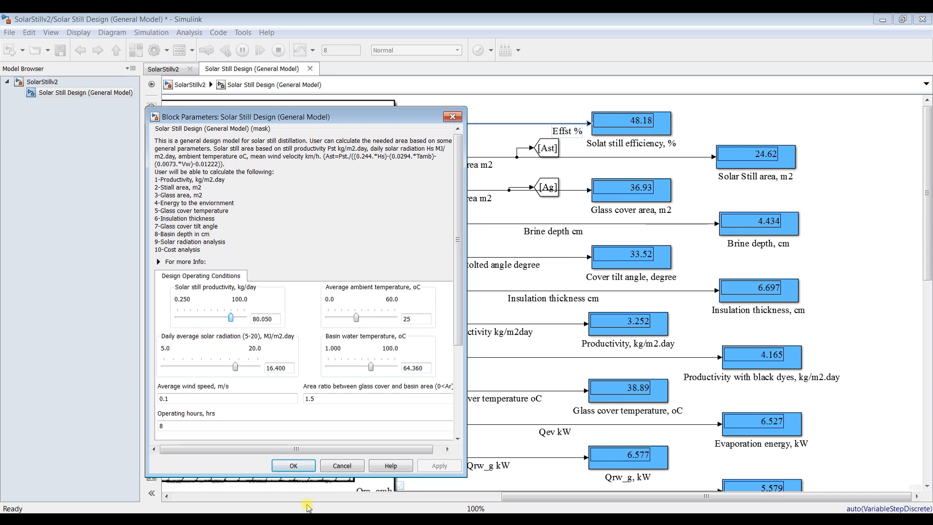
left_click(293, 465)
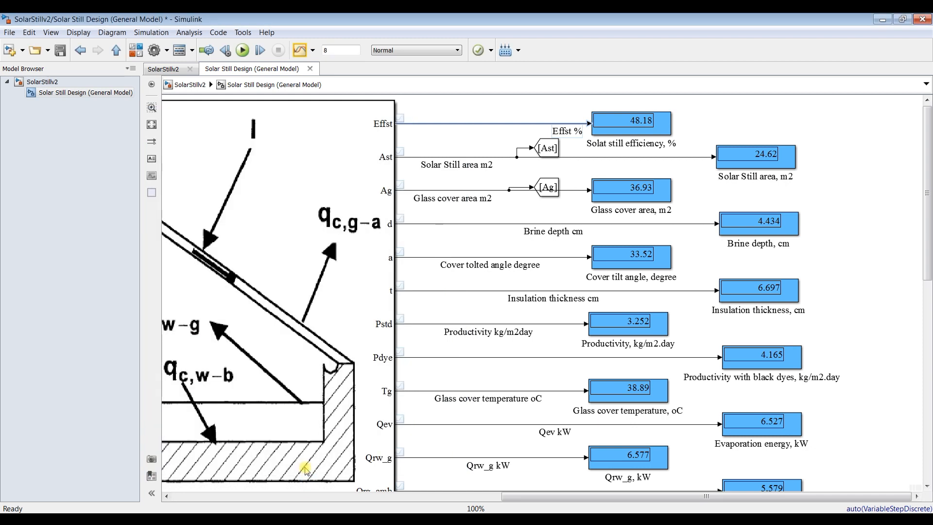
Open the Simulation Data Inspector, enlarge the signal list, and plot Annual Fixed Charges alone in the first subplot.
left_click(301, 58)
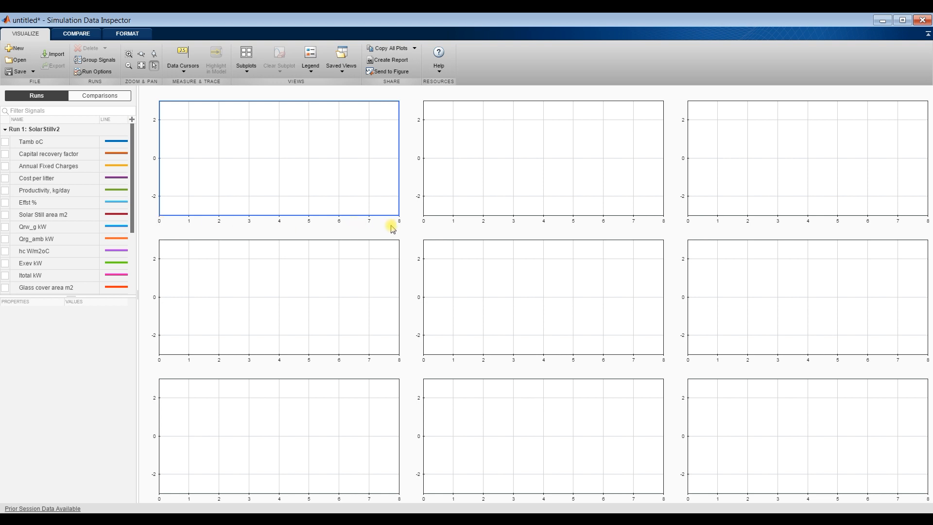
left_click_drag(57, 297, 46, 468)
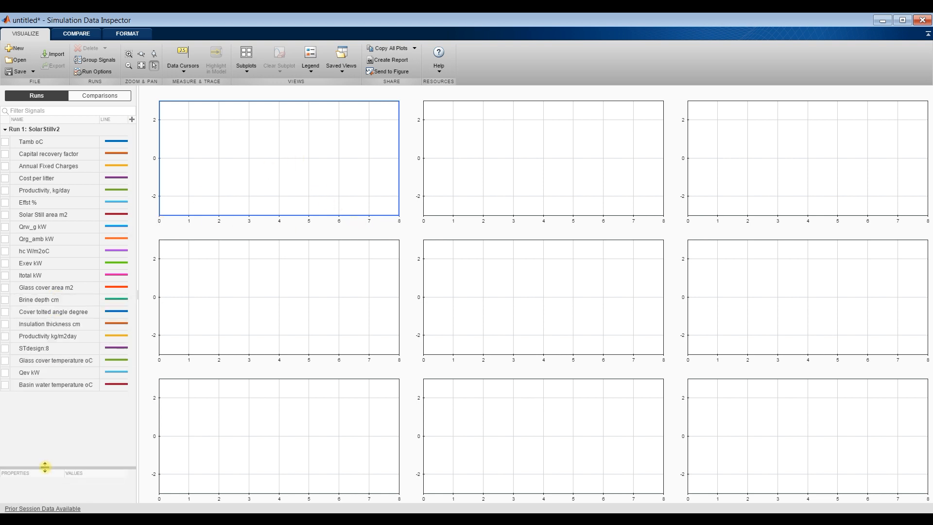
left_click(5, 155)
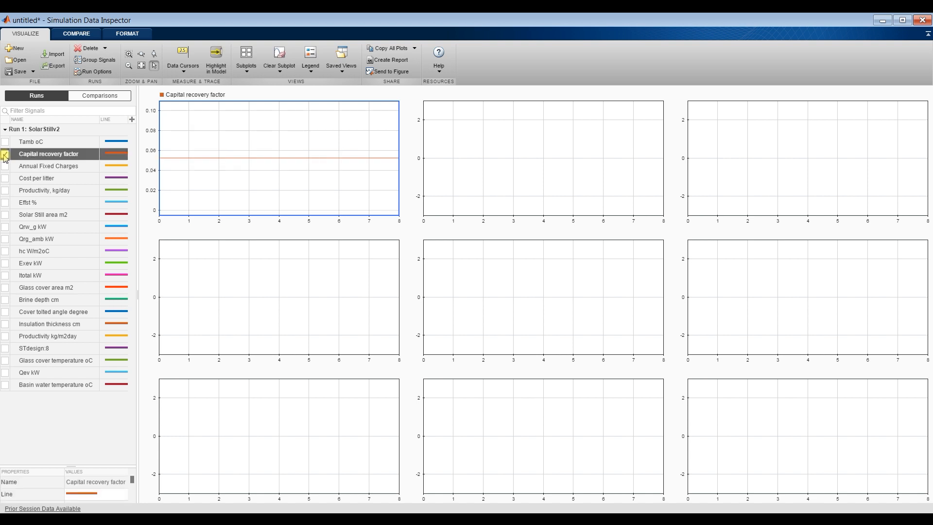
left_click(6, 166)
left_click(5, 166)
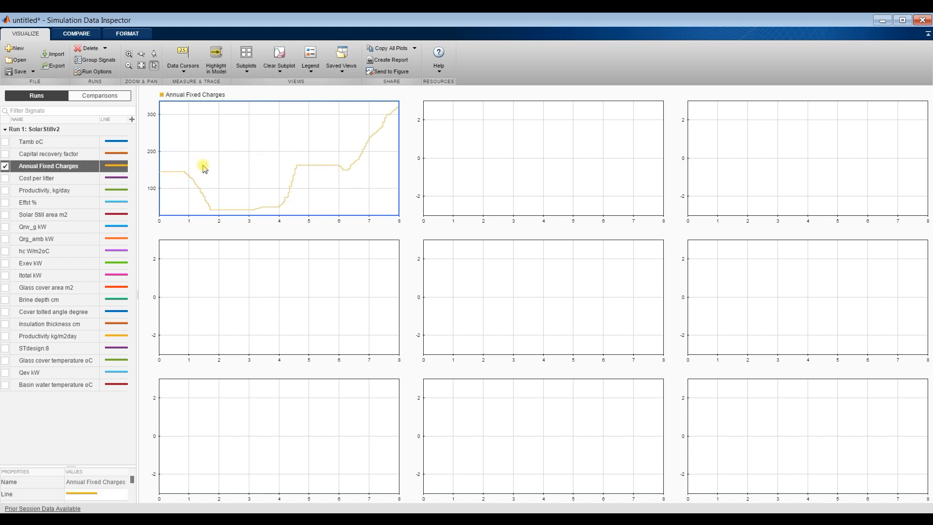
Plot Cost per litter in the second subplot and Effst % in the third subplot of the upper row.
left_click(507, 168)
left_click(5, 178)
left_click(5, 178)
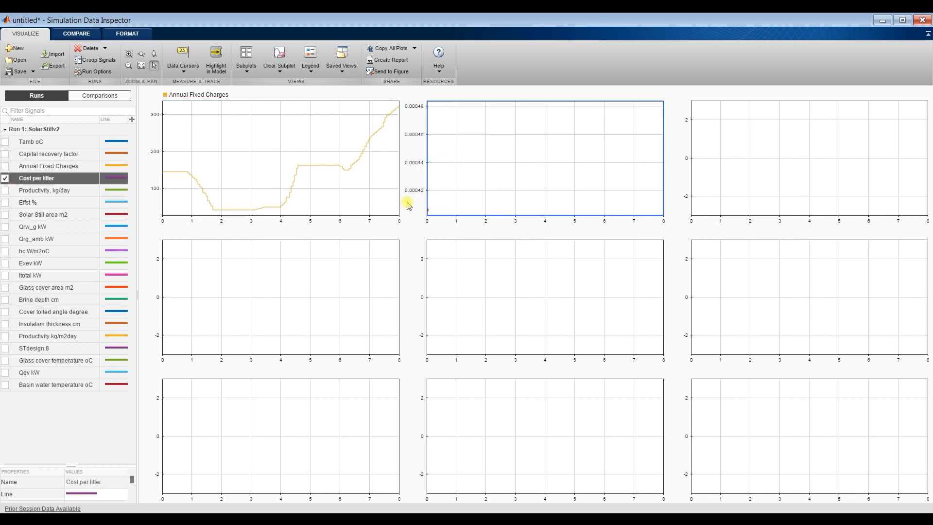
left_click(794, 176)
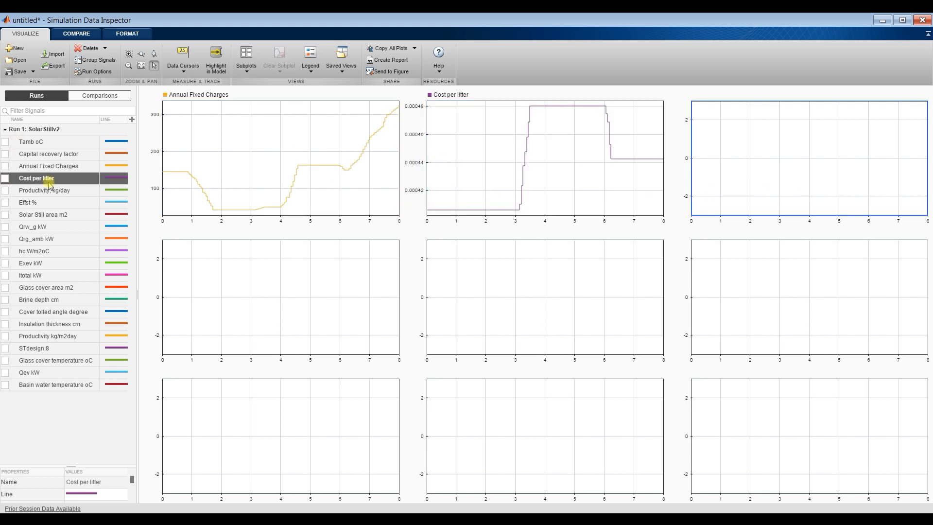
left_click(5, 202)
Plot Qrw_g kW, Qrg_amb kW and hc W/m2oC in the three subplots of the middle row, one signal each.
left_click(297, 285)
left_click(5, 227)
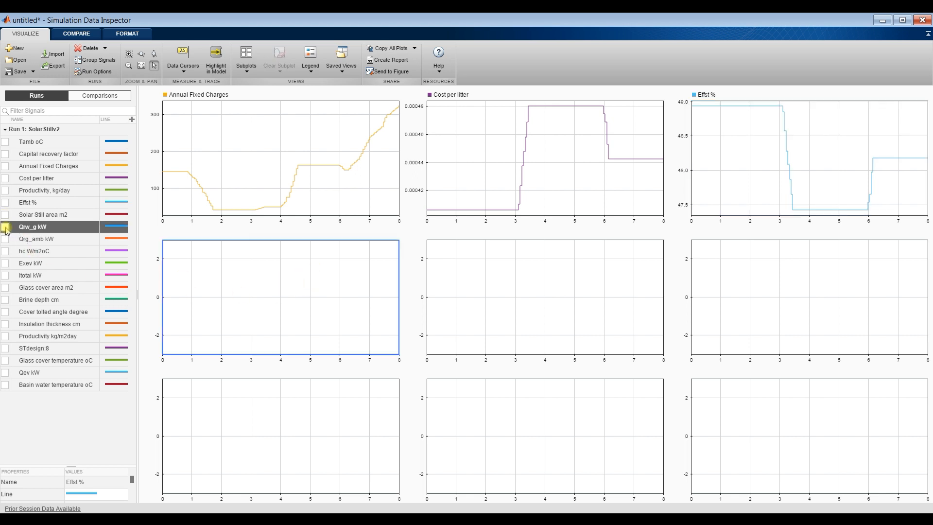
left_click(524, 277)
left_click(5, 239)
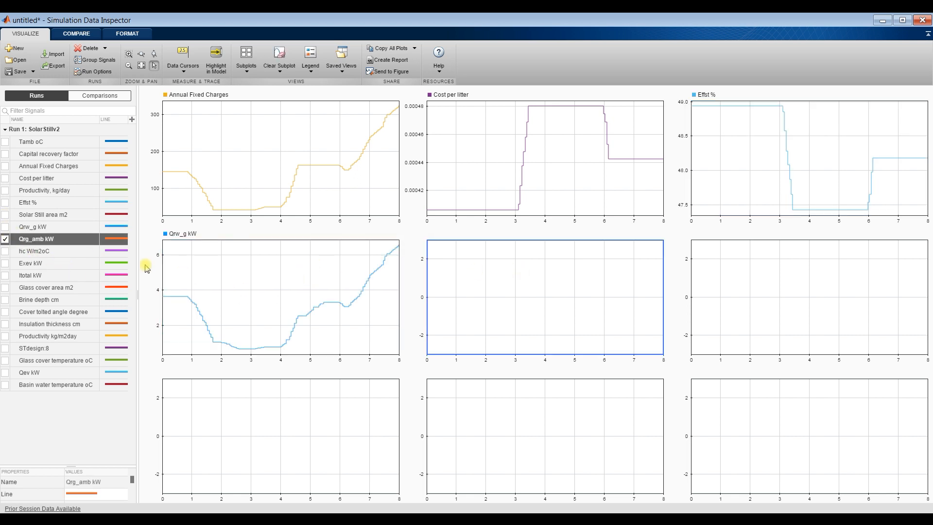
left_click(787, 277)
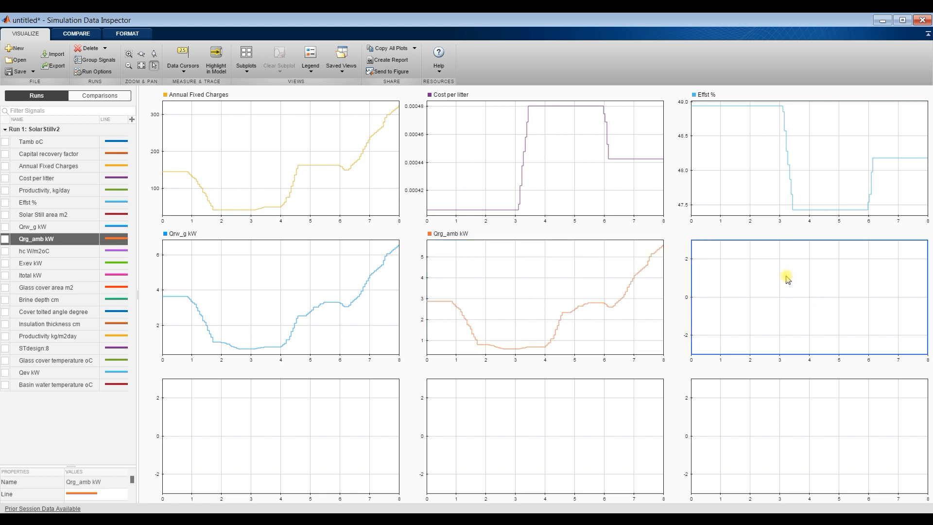
left_click(6, 251)
Plot Itotal kW, Glass cover area m2 and Brine depth cm in the three subplots of the lower row, one signal each.
left_click(274, 434)
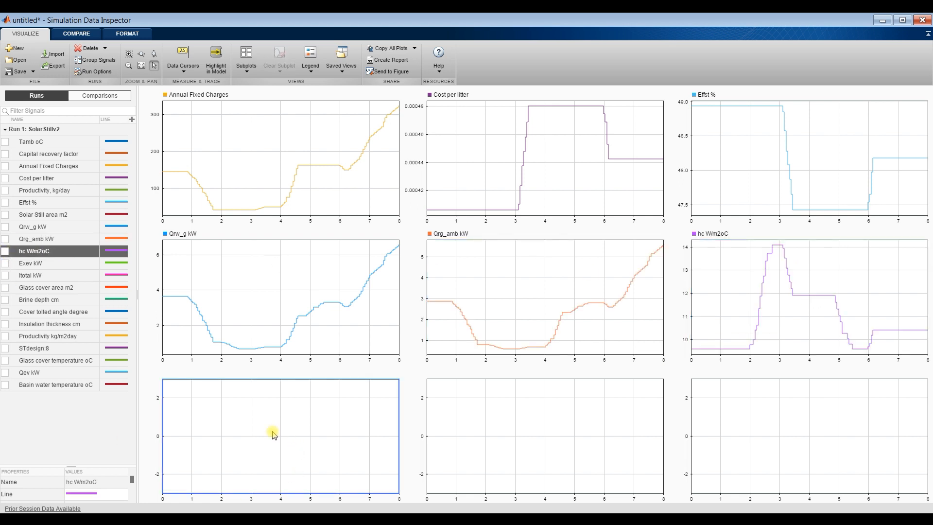
left_click(6, 275)
left_click(514, 429)
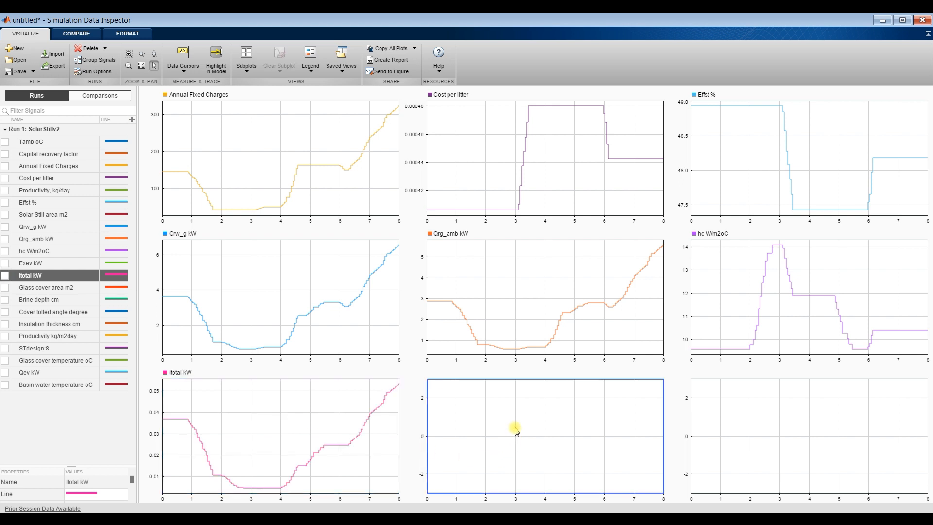
left_click(6, 288)
left_click(761, 419)
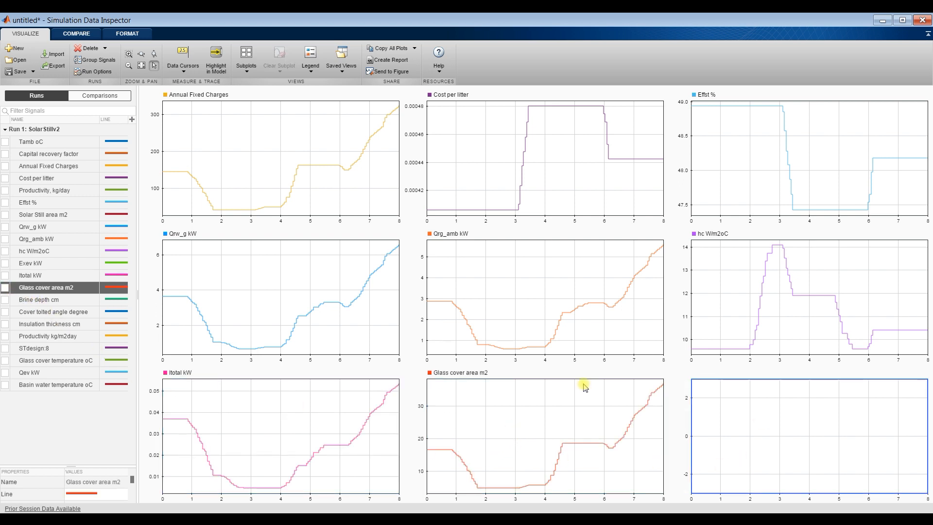
left_click(6, 300)
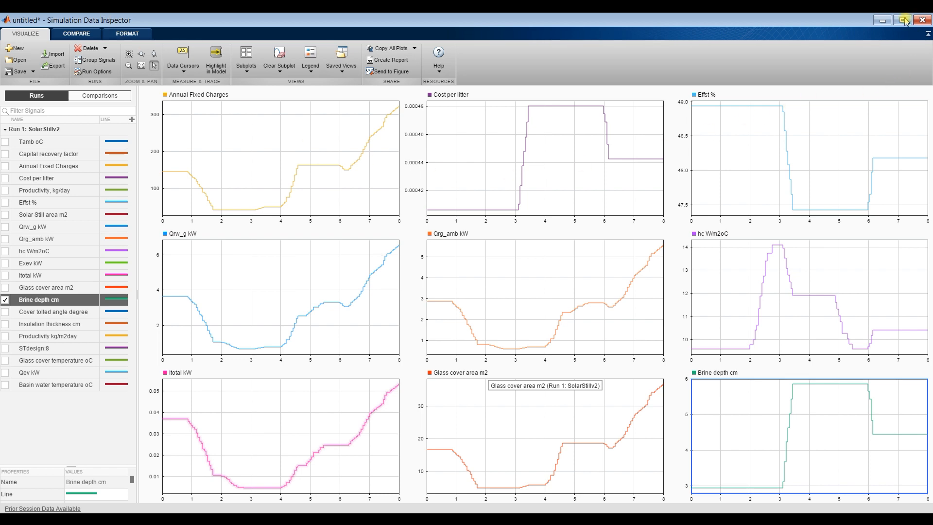
Close the Simulation Data Inspector and reopen the Solar Still Design block's parameters, placing the dialog beside the subsystem's output displays.
left_click(922, 20)
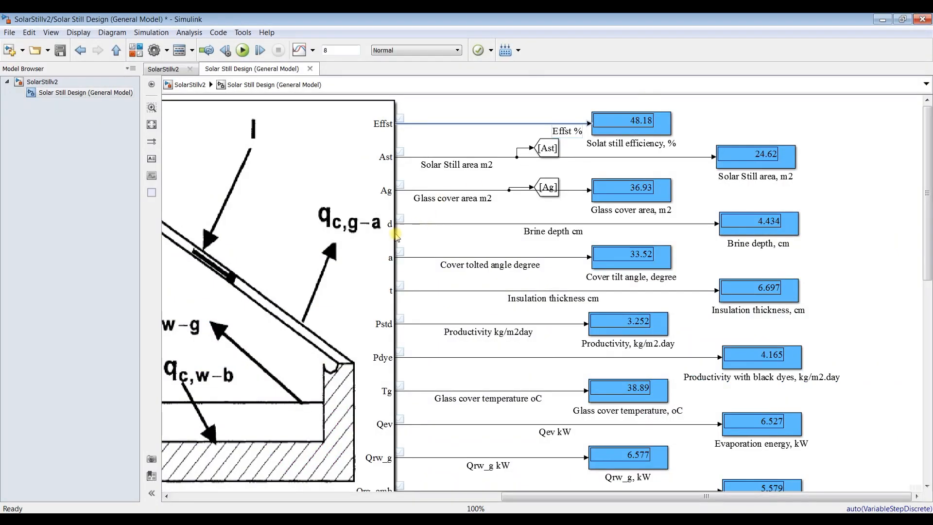
left_click(34, 81)
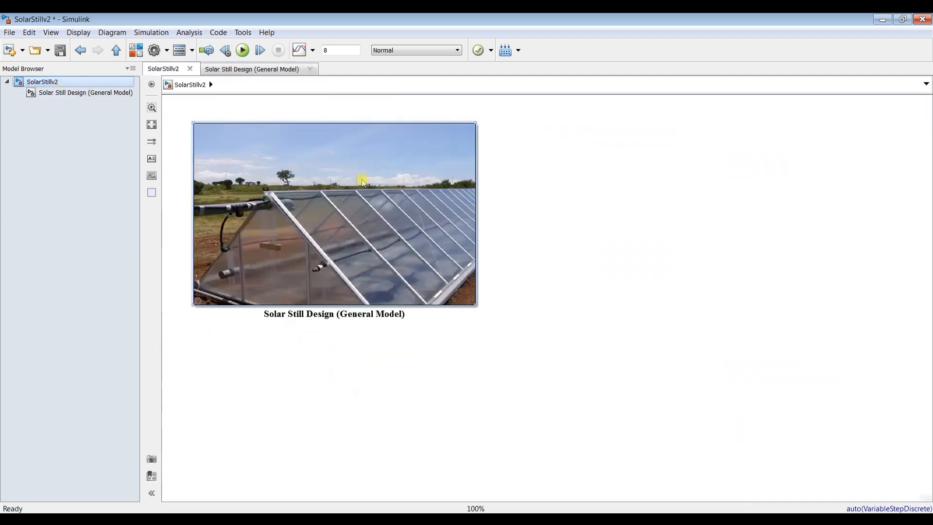
double_click(335, 188)
left_click_drag(689, 98, 348, 138)
left_click(85, 93)
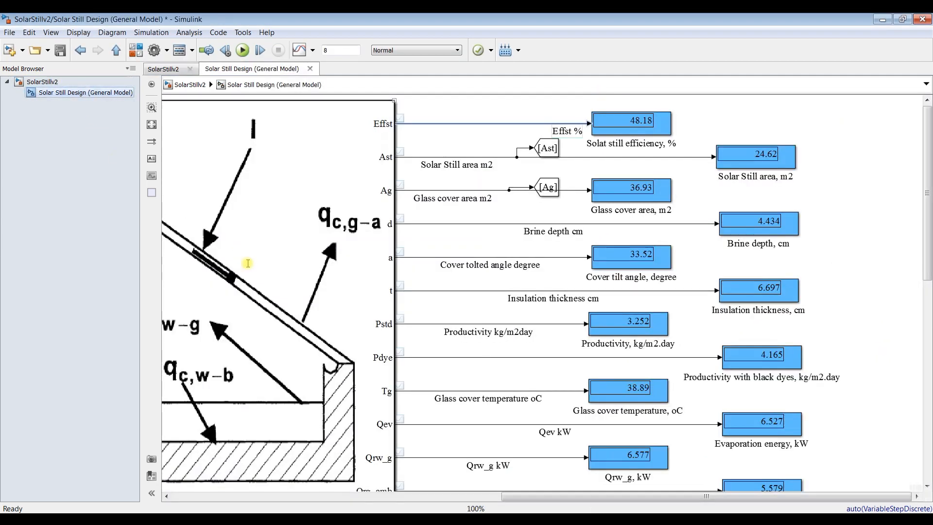
mouse_move(288, 518)
left_click(272, 501)
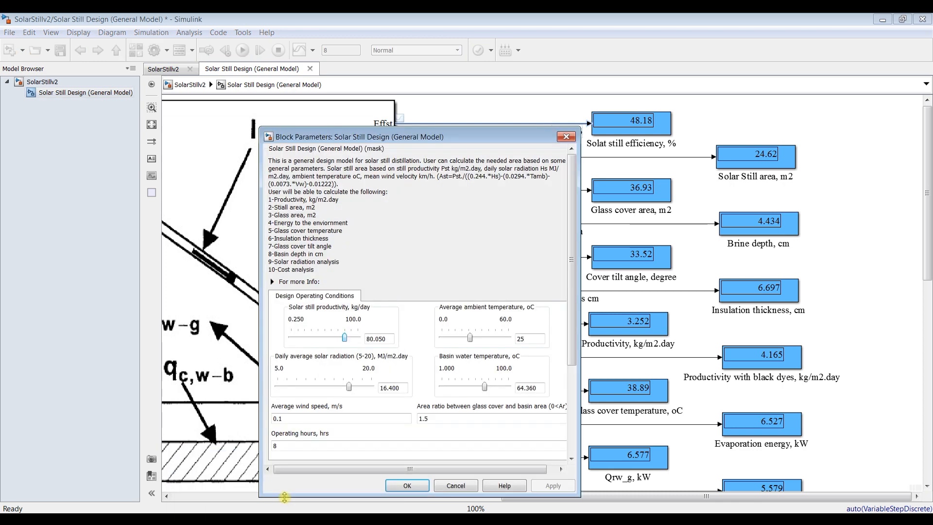
left_click_drag(405, 134, 205, 118)
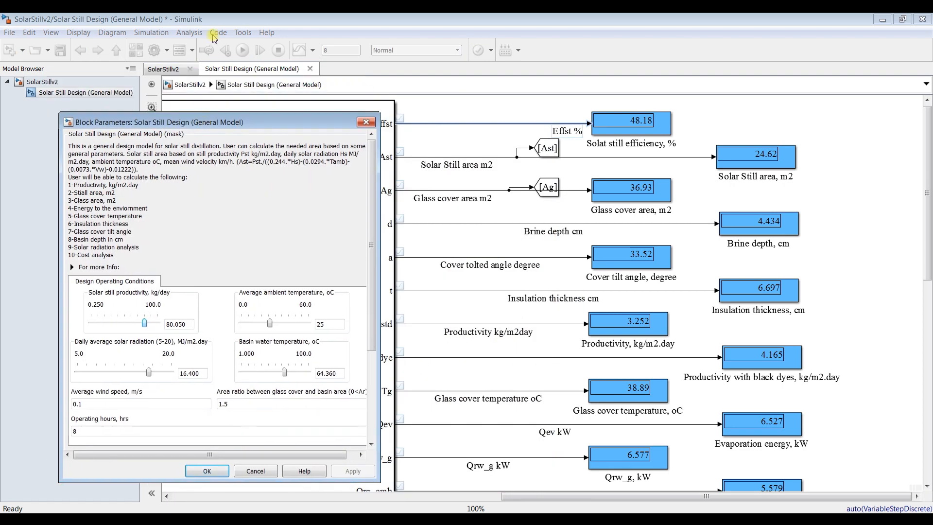
Start a new SolarStillv2 simulation run and bring the Solar Still Design block parameters back in front of the model.
left_click(225, 16)
left_click(243, 50)
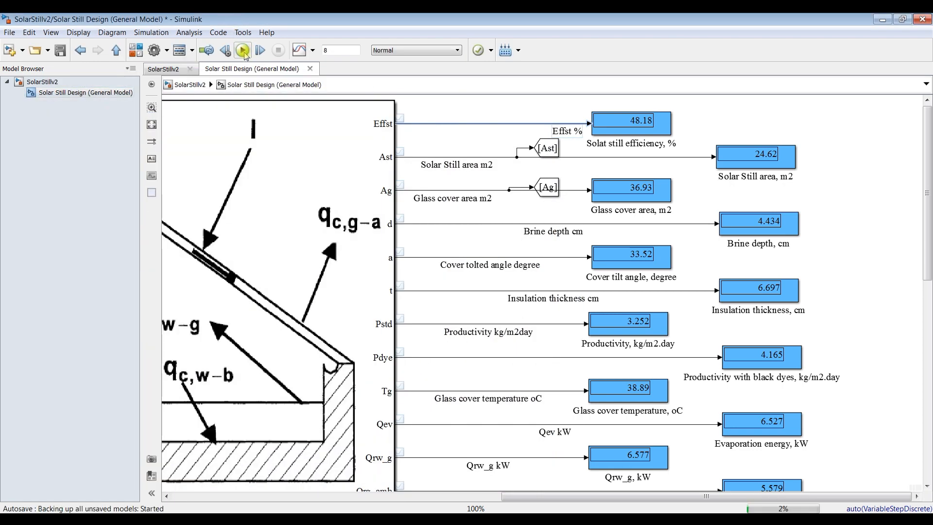
mouse_move(287, 518)
left_click(290, 498)
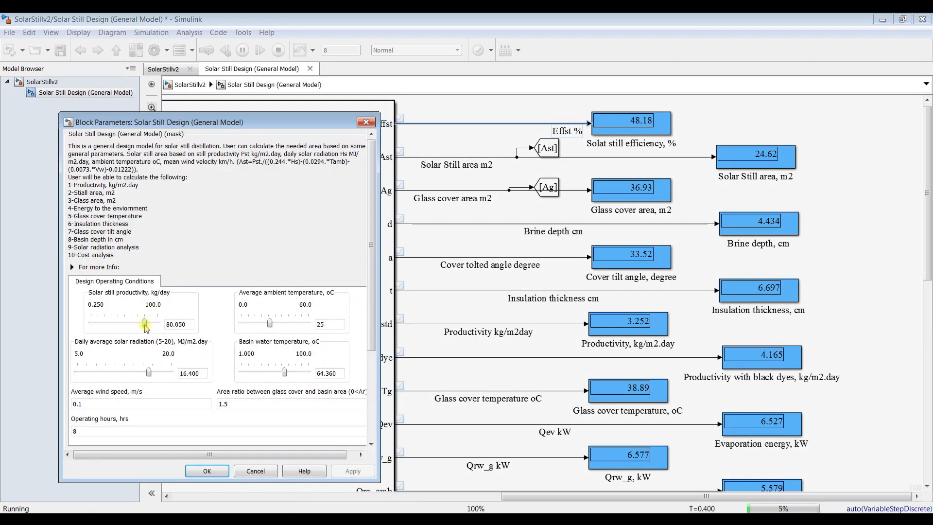
Raise the solar still productivity gradually to 94.015 kg/day during the new simulation run.
left_click_drag(145, 326, 146, 328)
key("Right")
key("Right")
key("Right")
key("Right")
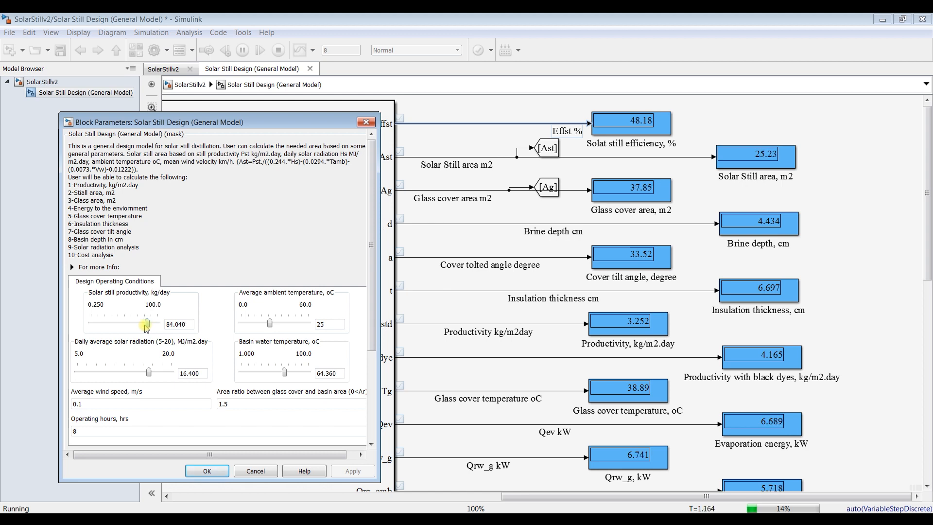
key("Right")
key("Right")
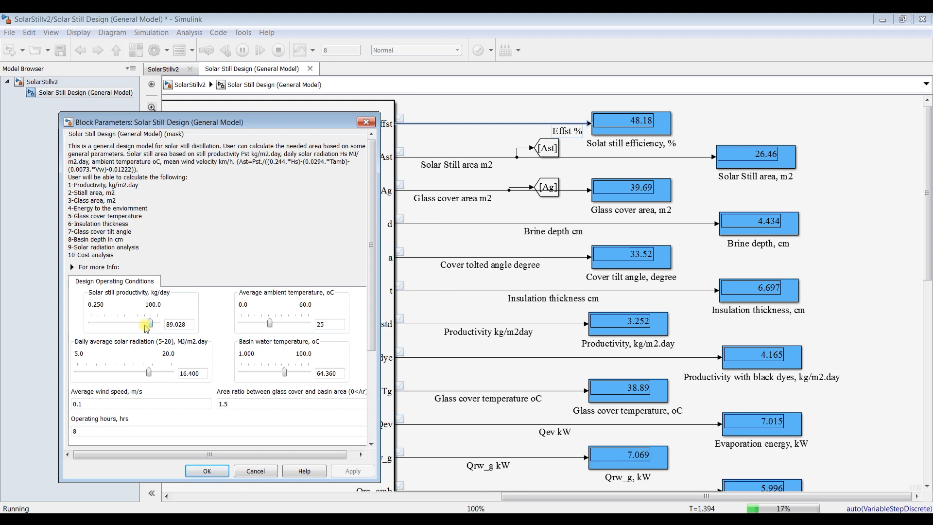
key("Right")
key("Right")
key("Right")
key("Right")
key("Right")
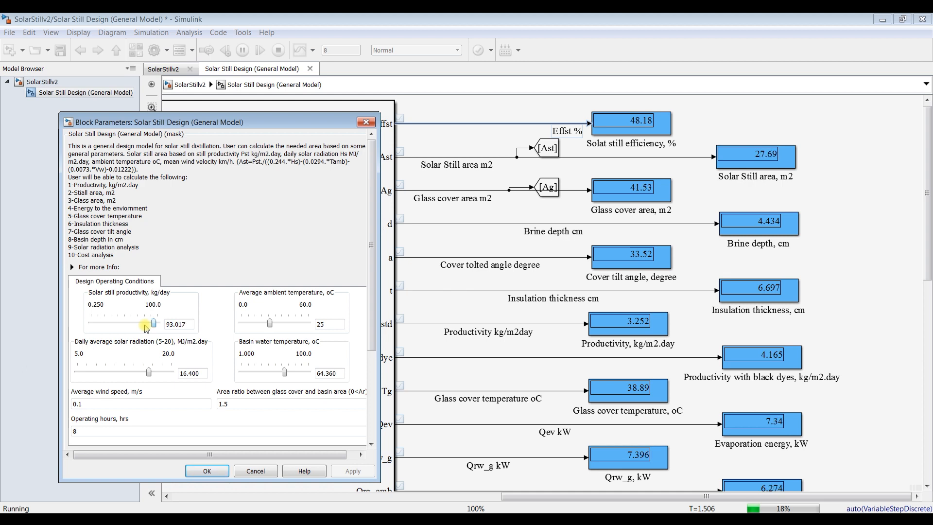
Lower the daily average solar radiation gradually to 14.300 MJ/m2.day while the simulation runs.
left_click(149, 373)
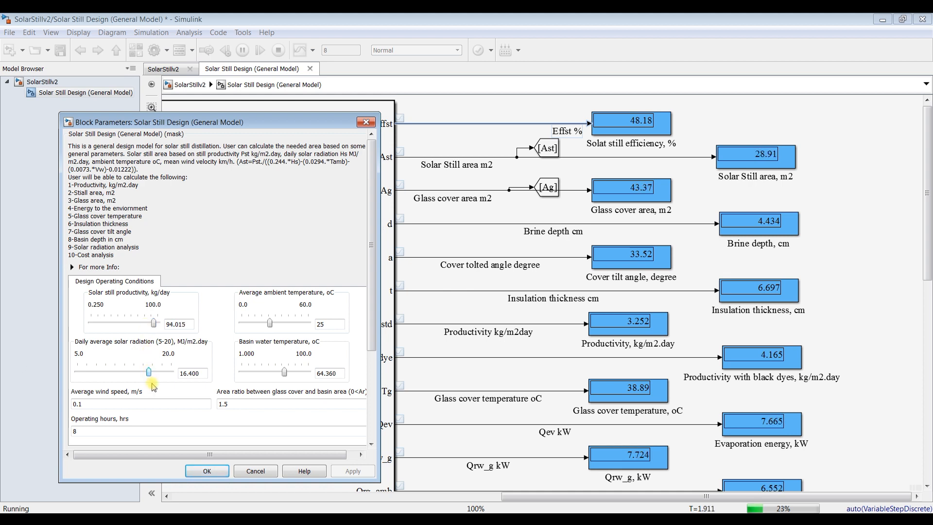
key("Left")
key("Left")
key("Left")
key("Left")
key("Left")
key("Left")
key("Left")
key("Left")
key("Left")
Lower the solar still productivity gradually to 70.075 kg/day during the running simulation.
left_click(154, 323)
key("Left")
key("Left")
key("Left")
key("Left")
key("Left")
key("Left")
key("Left")
key("Left")
key("Left")
key("Left")
key("Left")
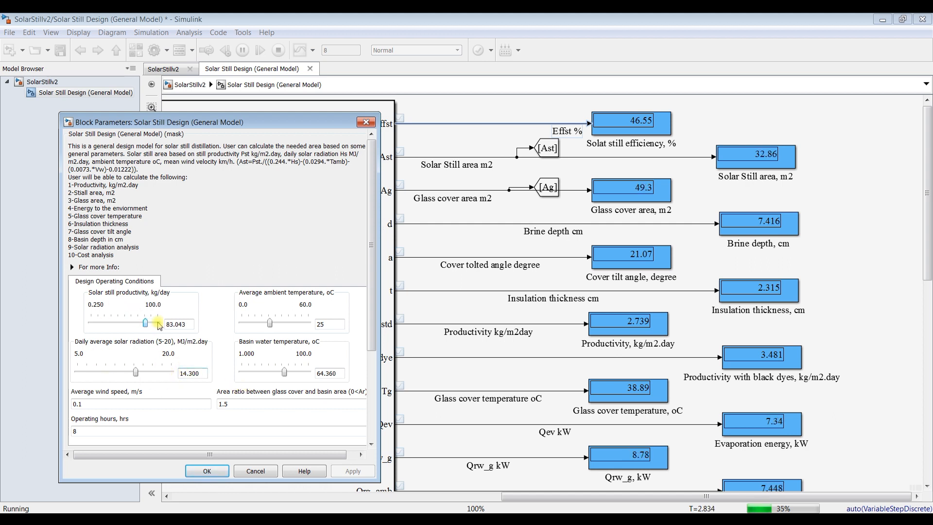
key("Left")
key("Left")
key("Left")
key("Left")
key("Left")
key("Left")
key("Left")
key("Left")
key("Left")
key("Left")
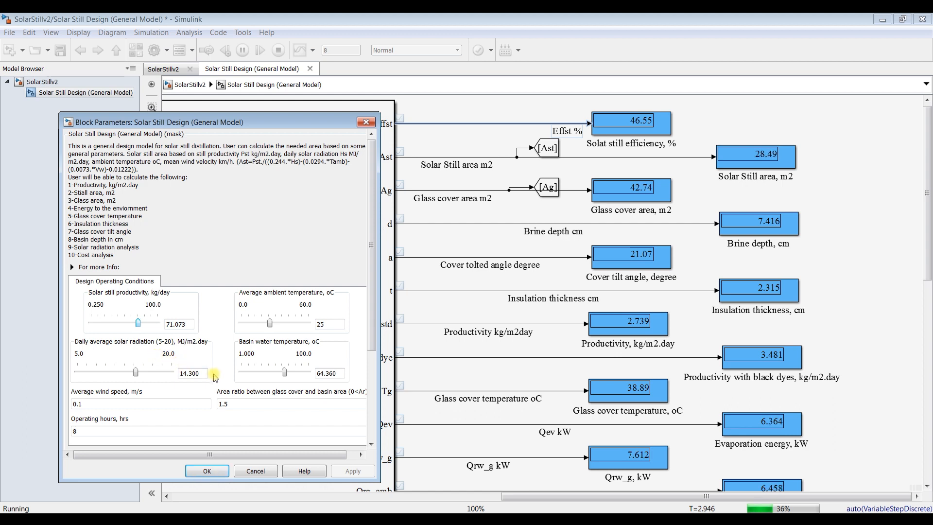
key("Left")
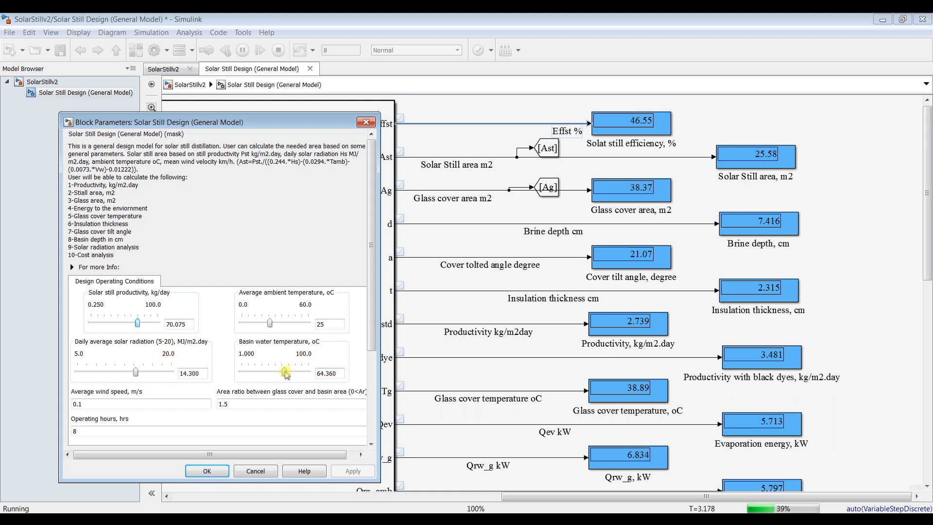
Reduce the basin water temperature in stages to 49.510 oC.
key("Left")
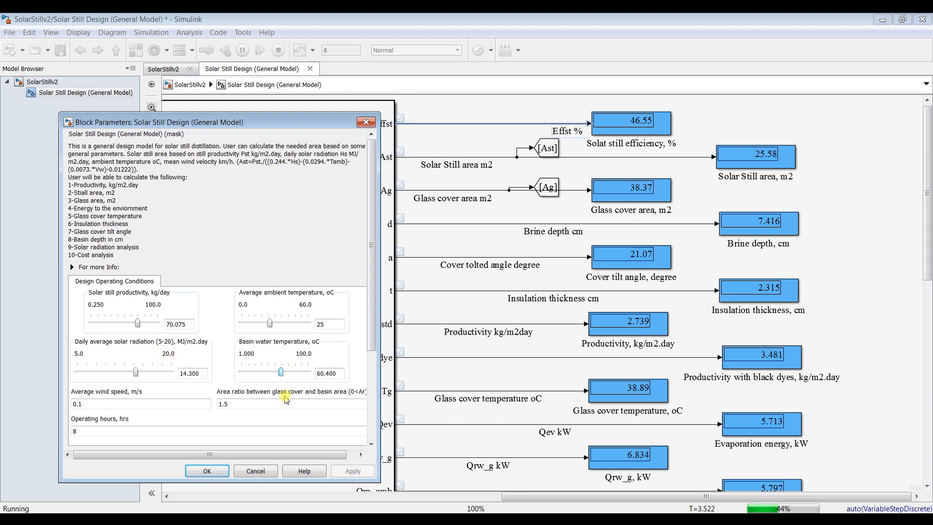
key("Left")
key("Left")
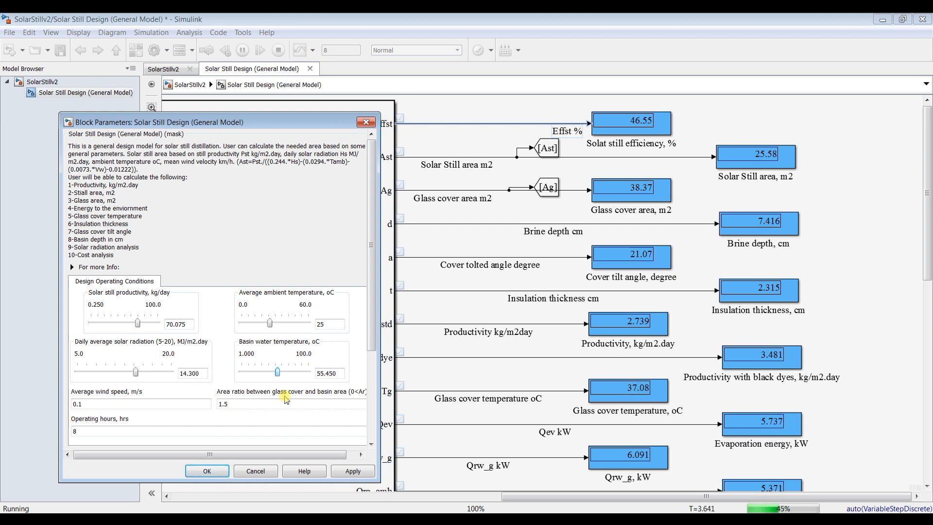
key("Left")
key("Left")
key("Left")
key("Left")
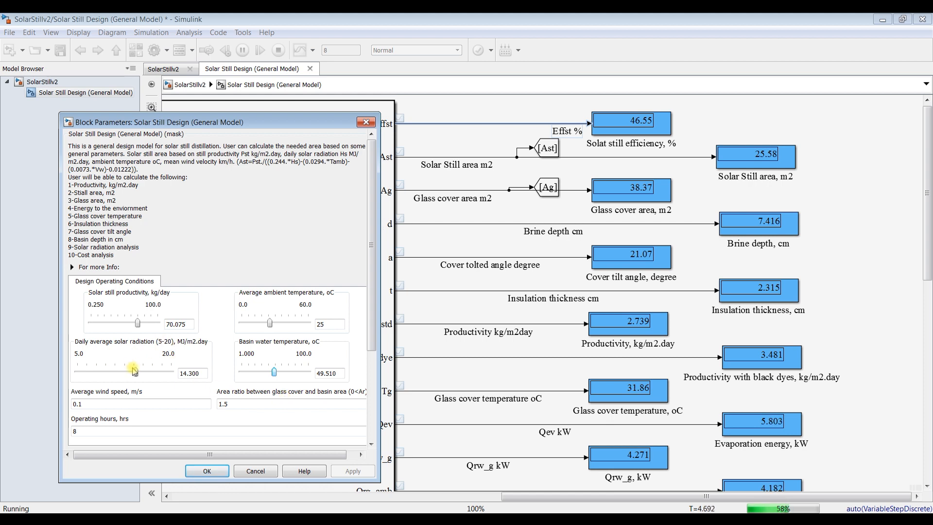
Decrease the daily average solar radiation to 13.550 MJ/m2.day and bring it back up to 14.150.
left_click(136, 375)
key("Left")
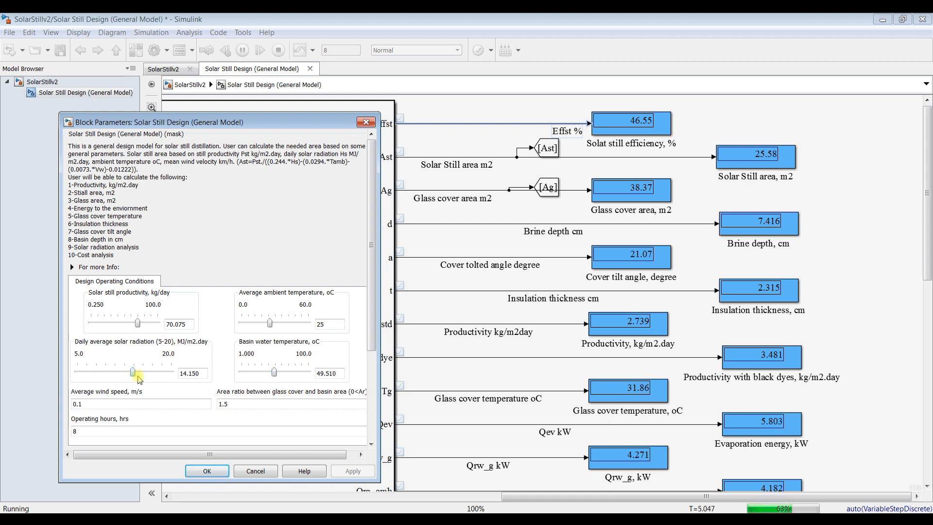
key("Left")
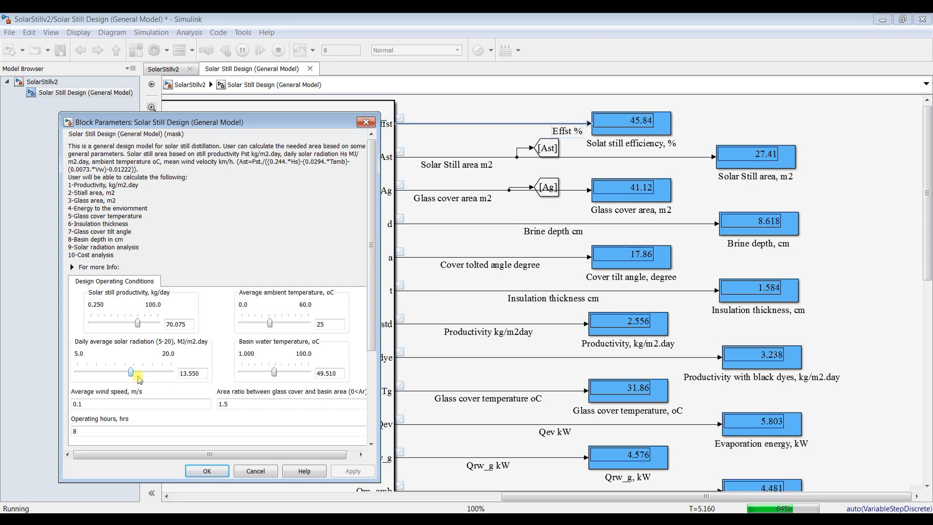
key("Right")
key("Right")
key("Right")
Raise the solar still productivity a few increments to 73.068 kg/day.
left_click(138, 325)
key("Right")
key("Right")
key("Right")
key("Right")
key("Right")
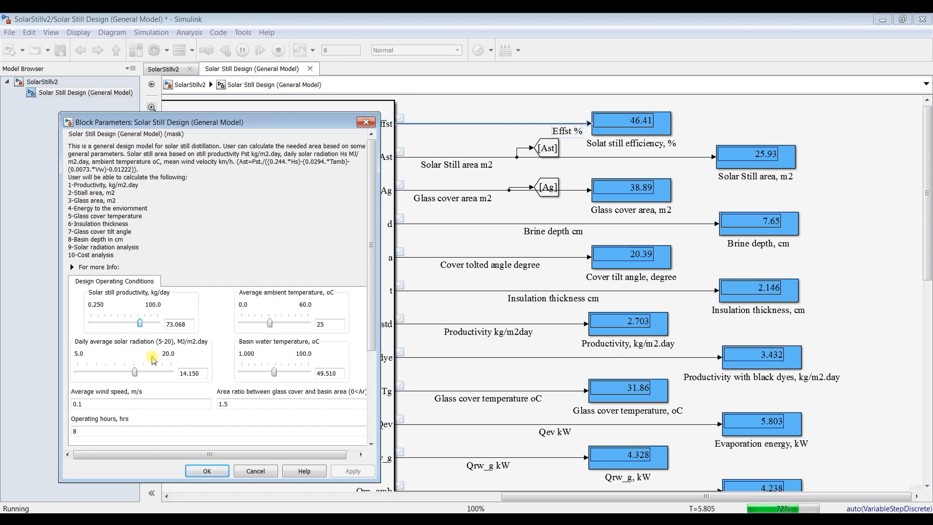
Lower the solar still productivity gradually to 20.200 kg/day until the run finishes, and accept the block parameters.
key("Left")
key("Left")
key("Left")
key("Left")
key("Left")
key("Left")
key("Left")
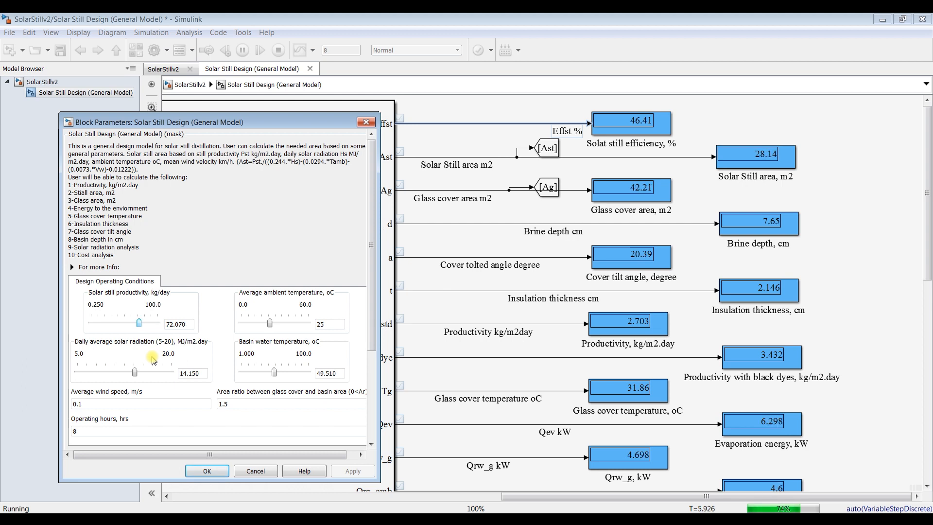
key("Left")
key("Left")
key("Left")
key("Left")
key("Left")
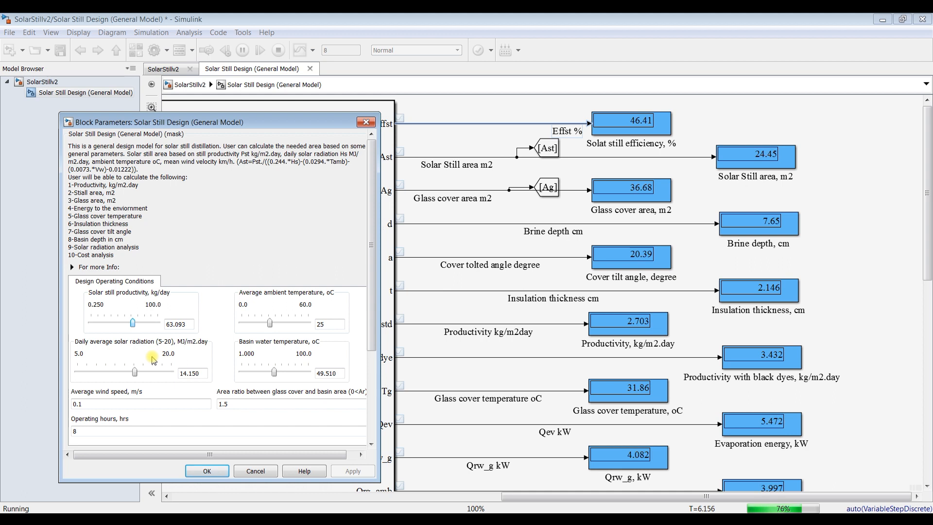
key("Left")
key("Left")
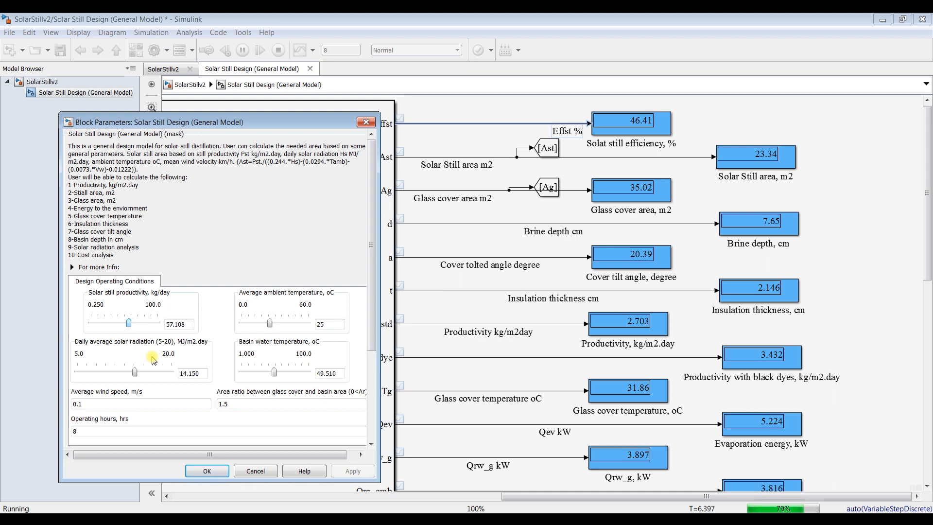
key("Left")
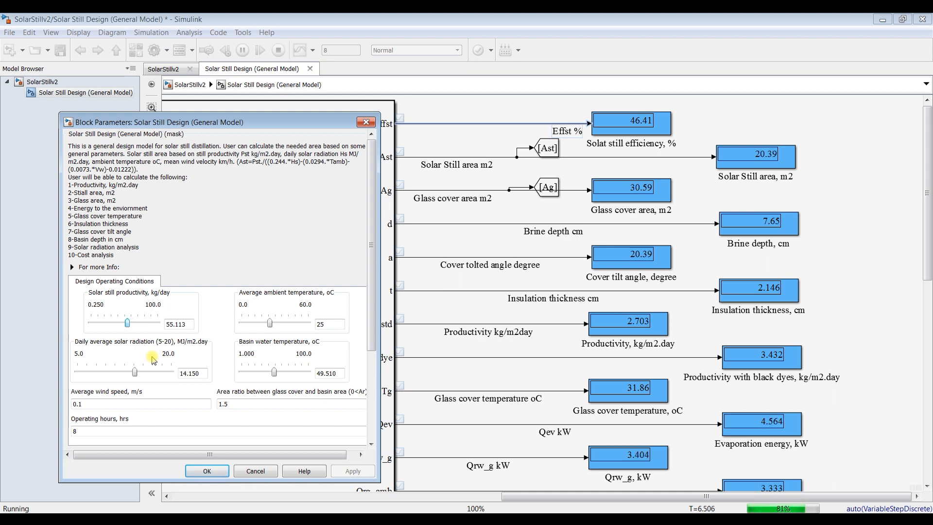
key("Left")
key("Left")
key("Left")
key("Left")
key("Left")
key("Left")
key("Left")
key("Left")
key("Left")
key("Left")
key("Left")
key("Left")
key("Left")
key("Left")
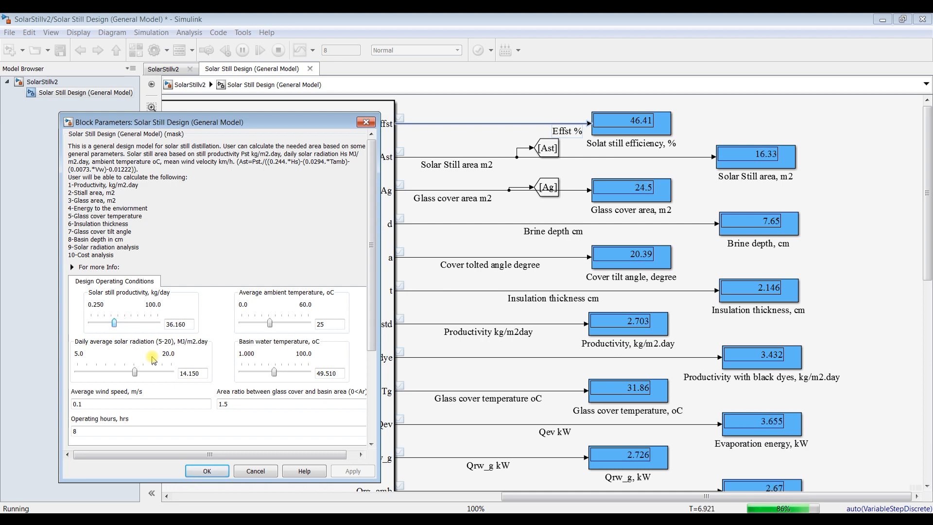
key("Left")
key("Left")
key("Left")
key("Left")
key("Left")
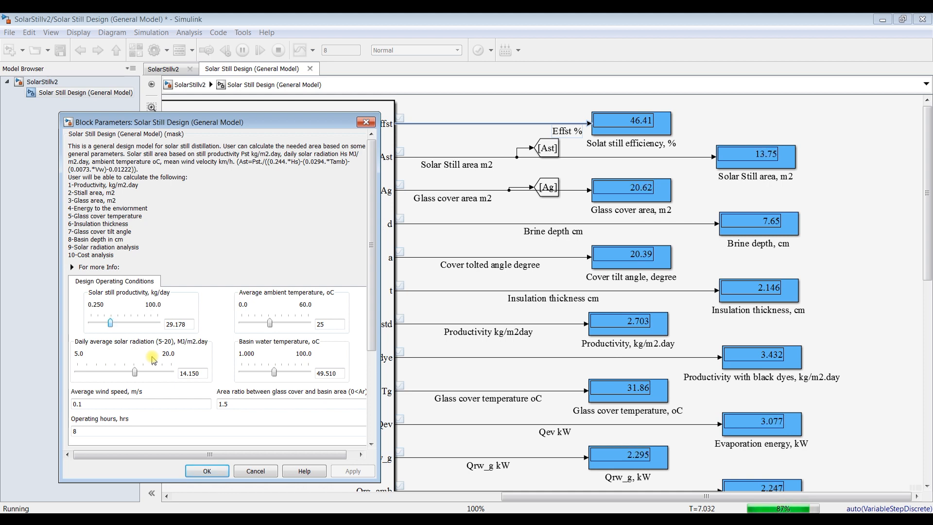
key("Left")
key("Left")
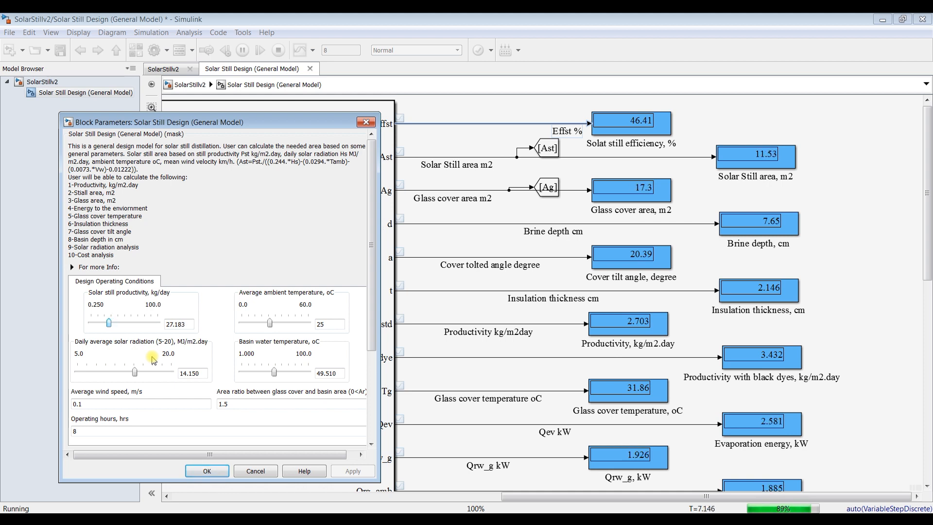
key("Left")
key("Left")
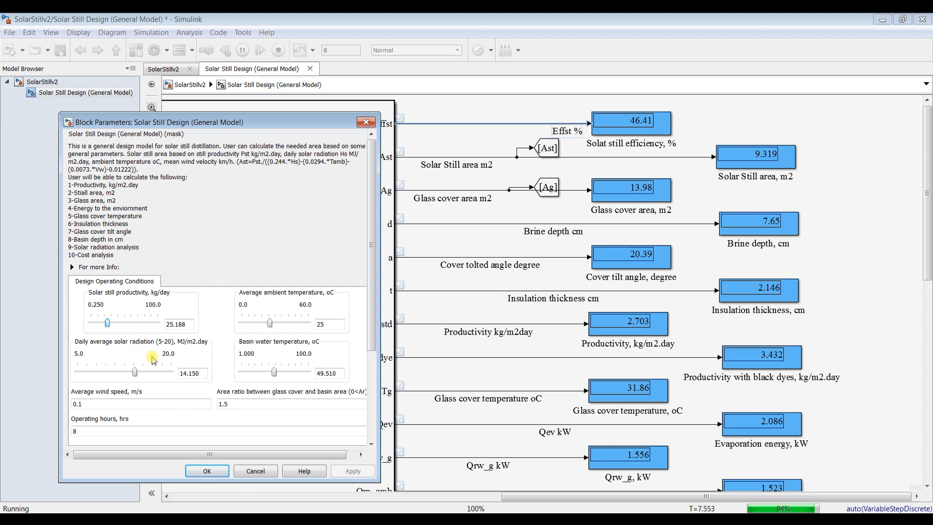
key("Left")
key("Left")
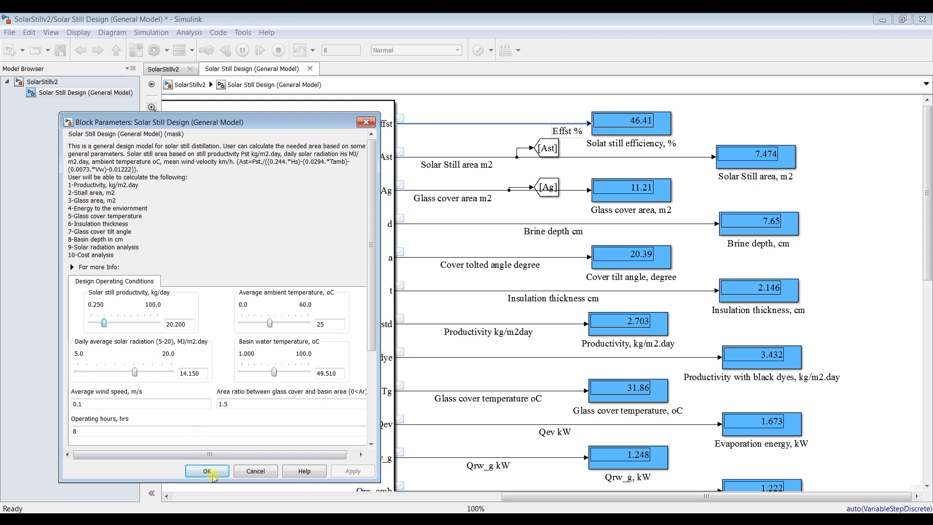
left_click(207, 471)
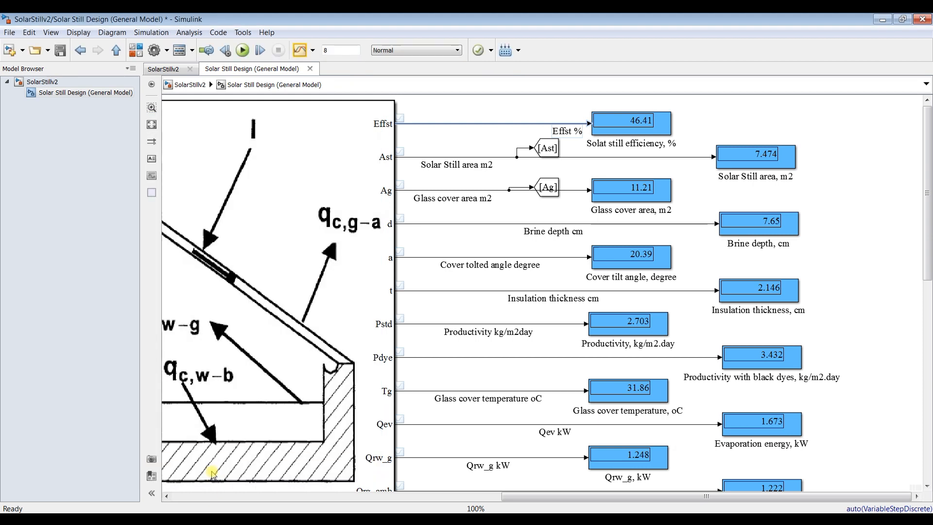
Open the Simulation Data Inspector, enlarge the signal list and overlay Run 2's Annual Fixed Charges on the first subplot.
left_click(299, 52)
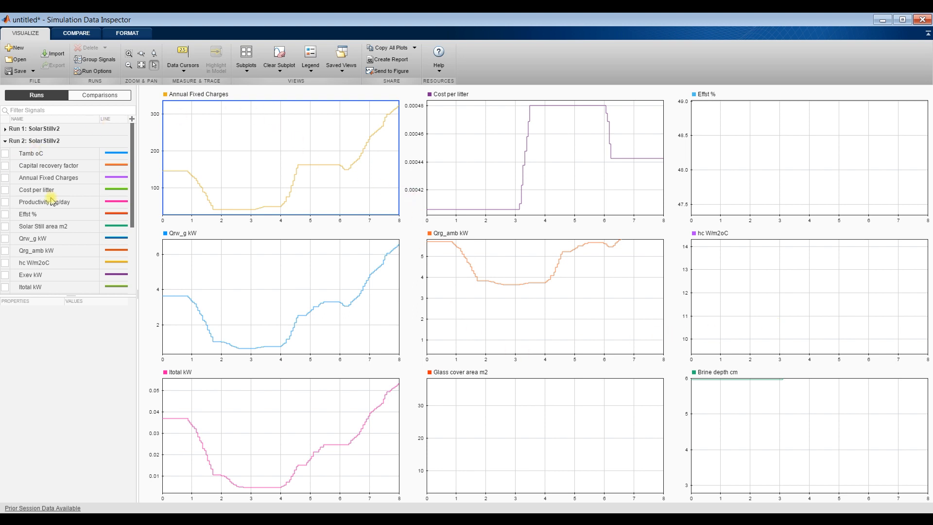
left_click_drag(57, 295, 57, 406)
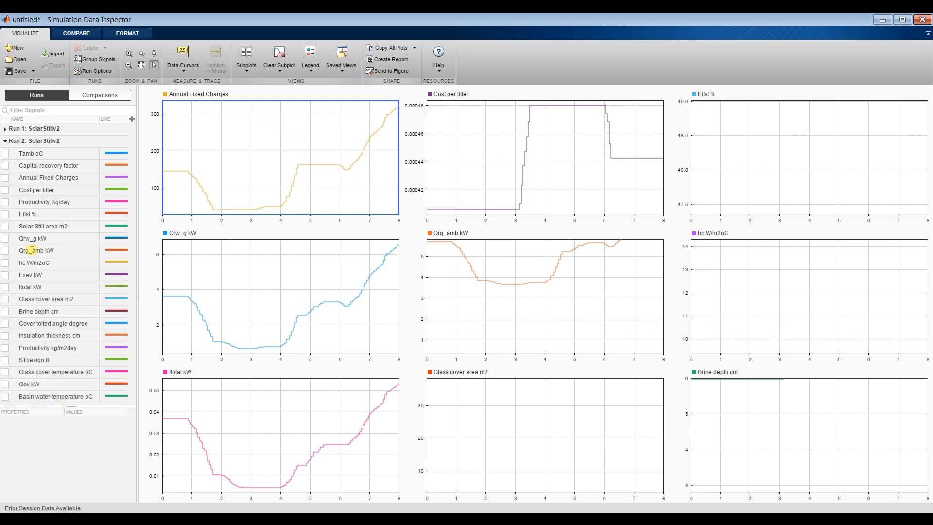
left_click(6, 179)
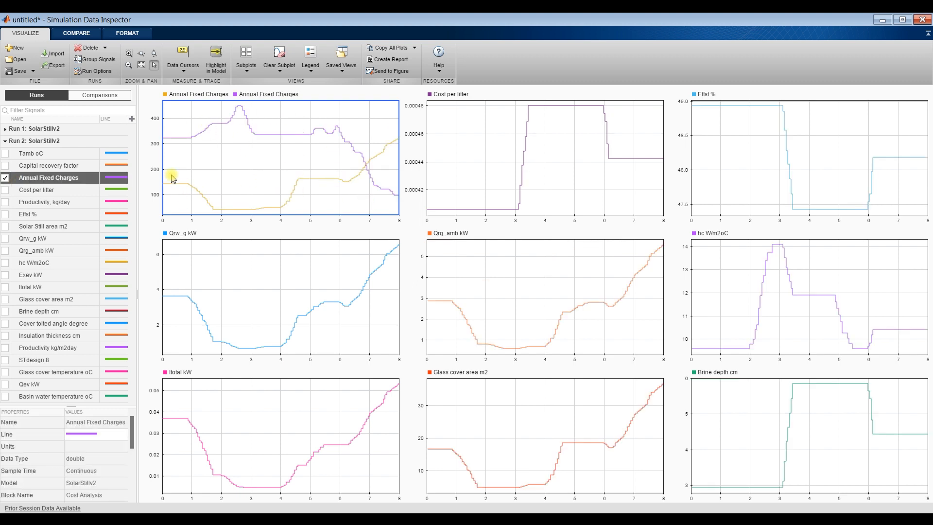
Overlay Run 2's Cost per litter and Effst % on the matching subplots of the upper row.
left_click(456, 144)
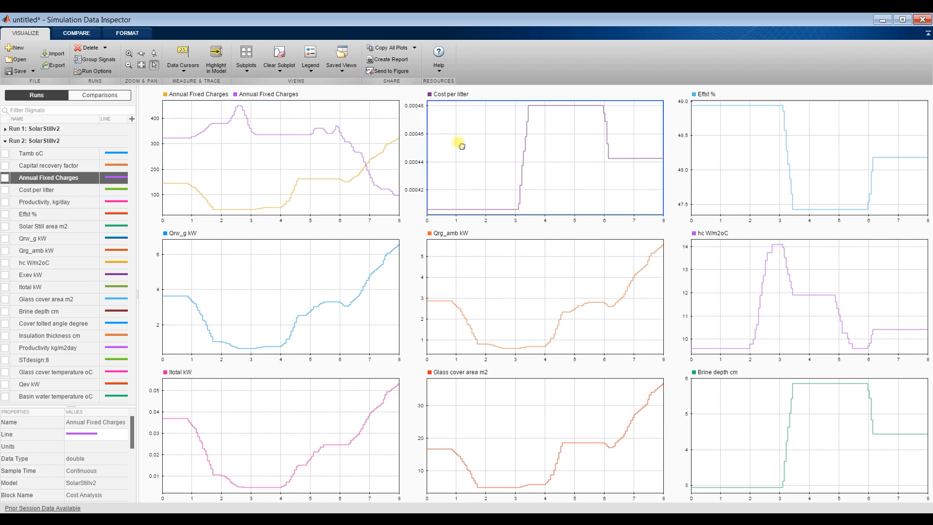
left_click(4, 190)
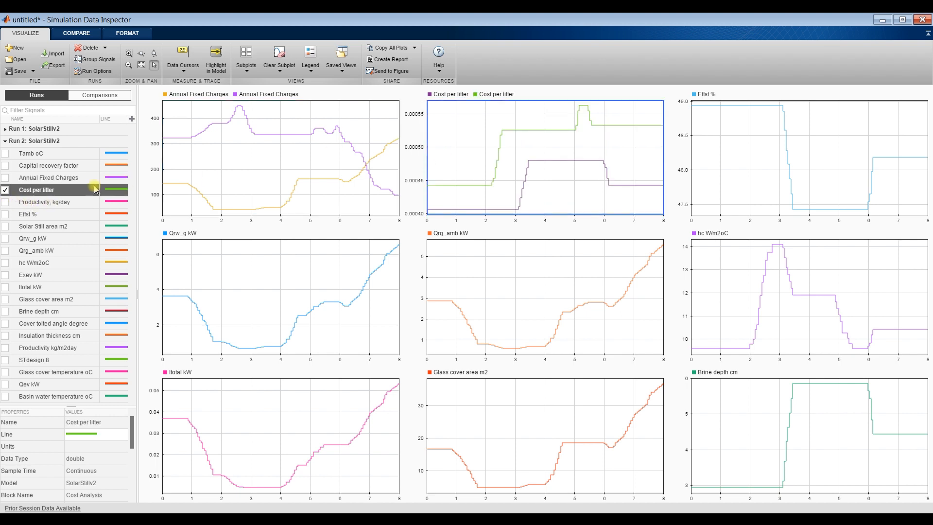
left_click(719, 143)
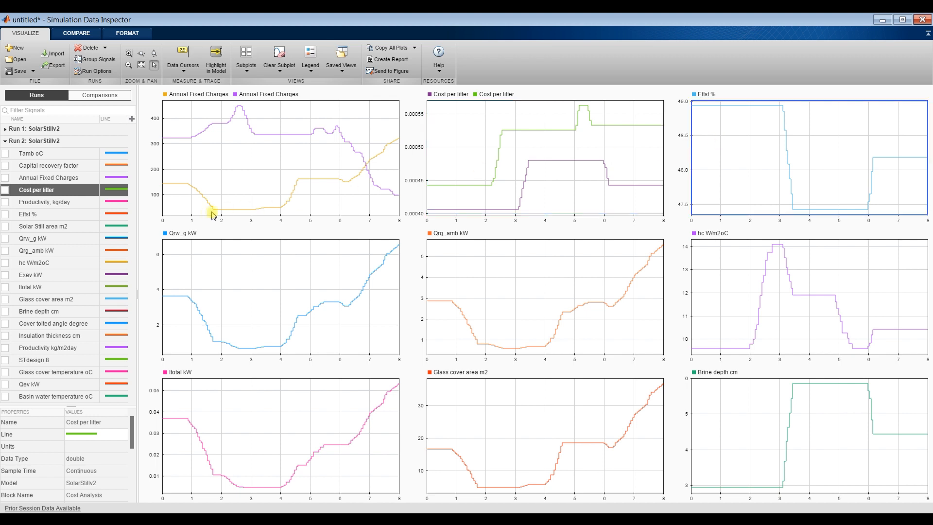
left_click(6, 214)
Overlay Run 2's Qrw_g kW, Qrg_amb kW and hc W/m2oC on their matching subplots in the middle row.
left_click(258, 283)
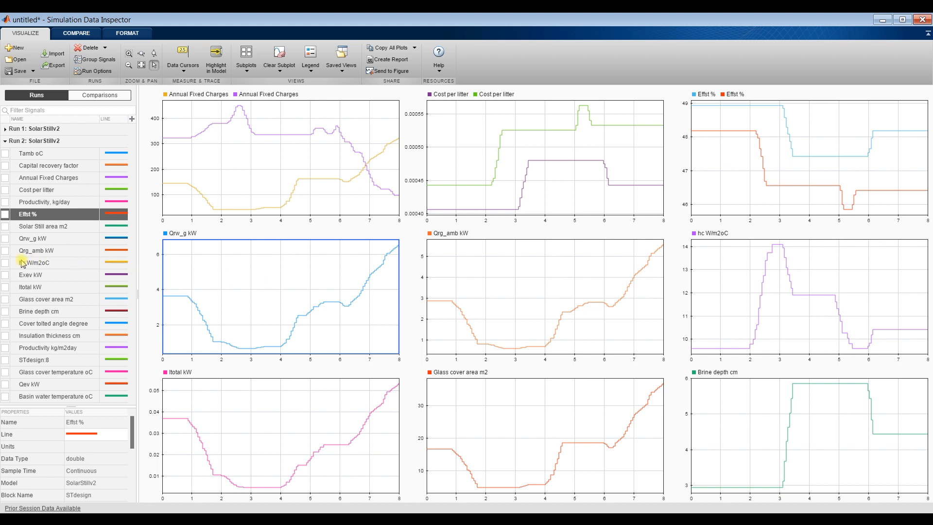
left_click(5, 238)
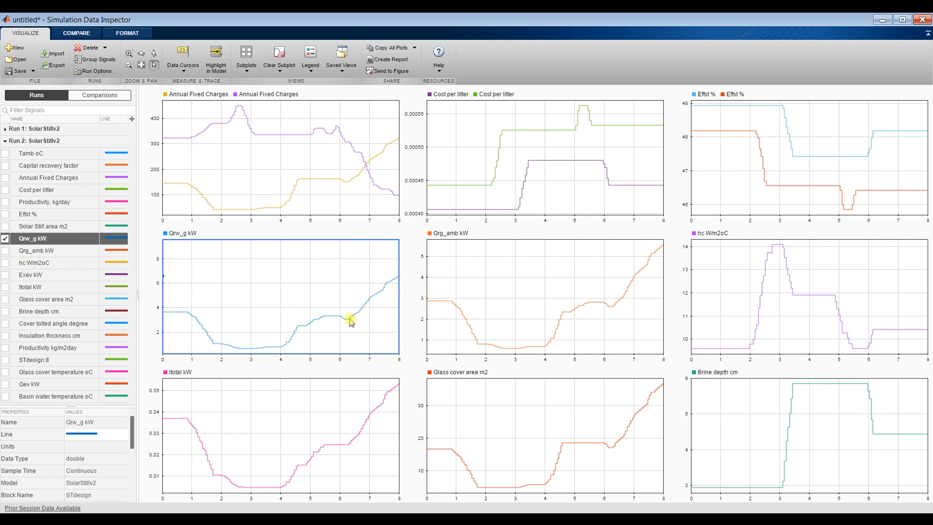
left_click(498, 283)
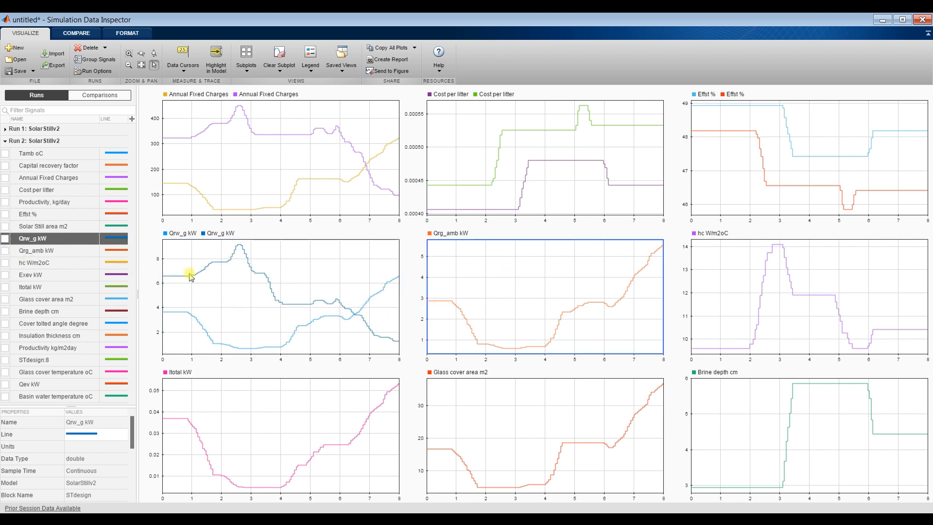
left_click(5, 250)
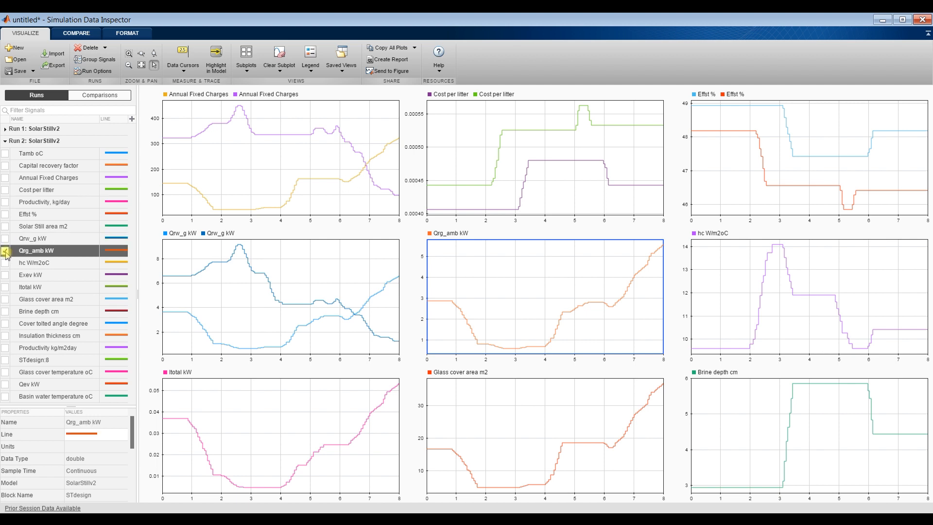
left_click(740, 276)
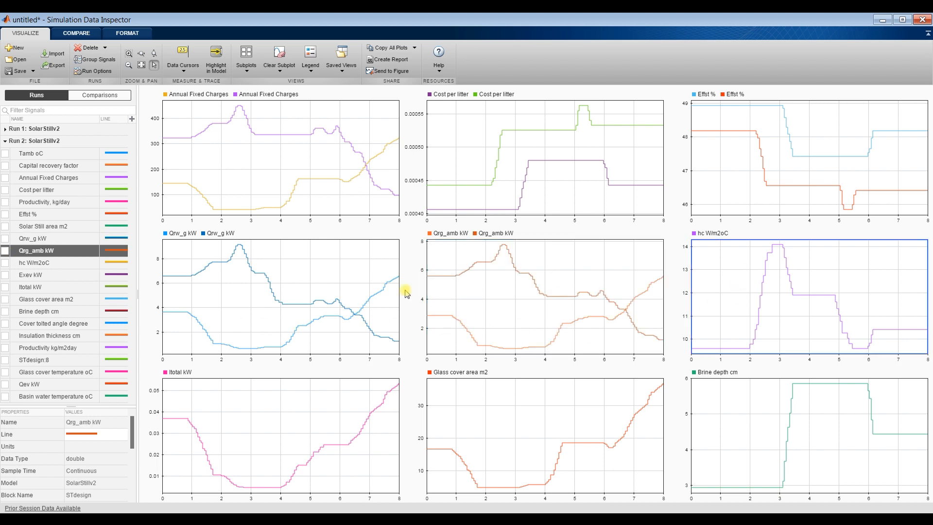
left_click(5, 262)
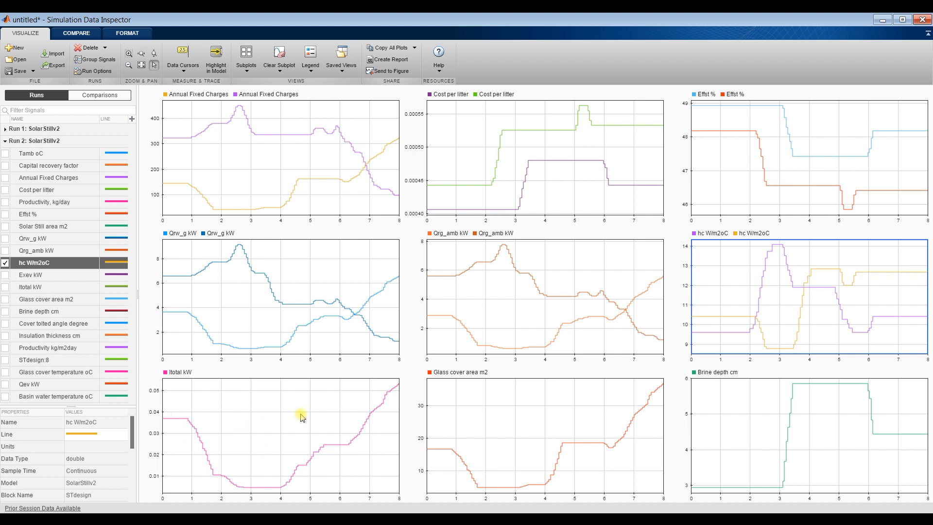
Overlay Run 2's Itotal kW, Glass cover area m2 and Brine depth cm on their matching subplots in the lower row.
left_click(278, 413)
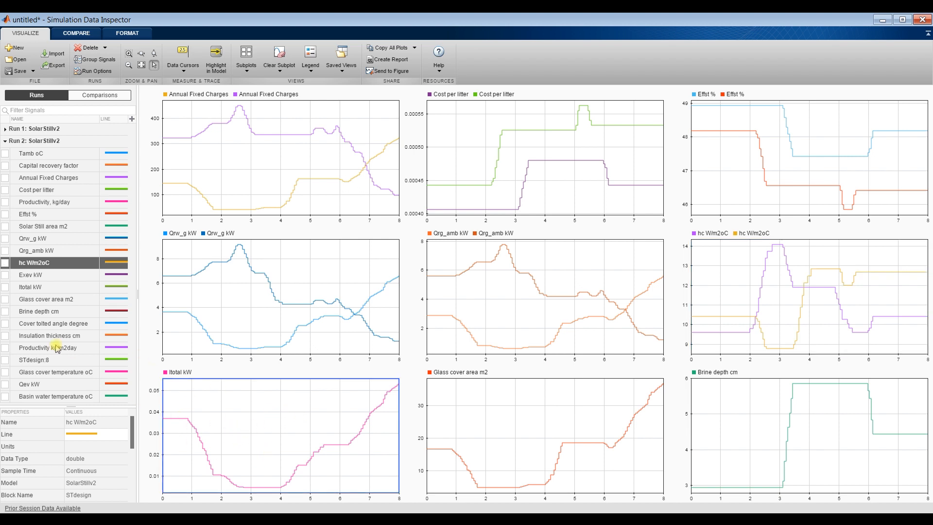
left_click(6, 287)
left_click(510, 416)
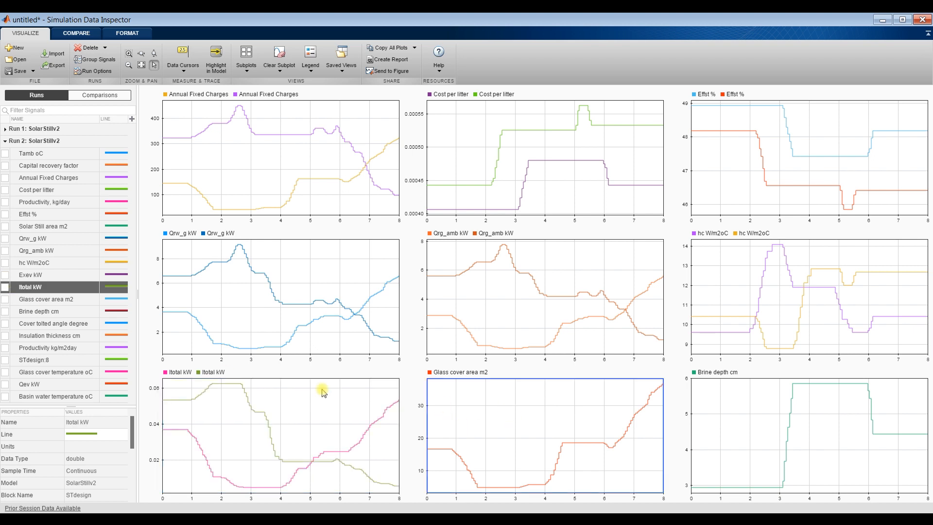
left_click(5, 299)
left_click(746, 423)
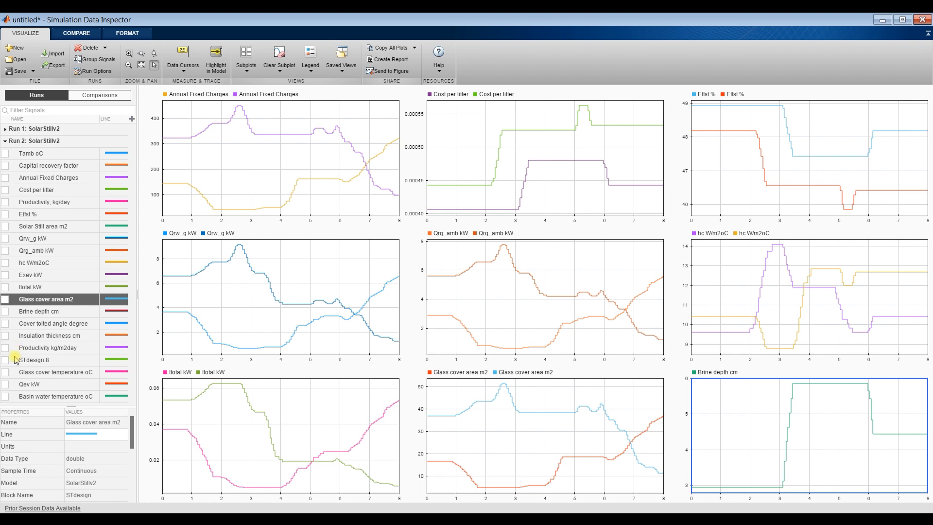
left_click(6, 312)
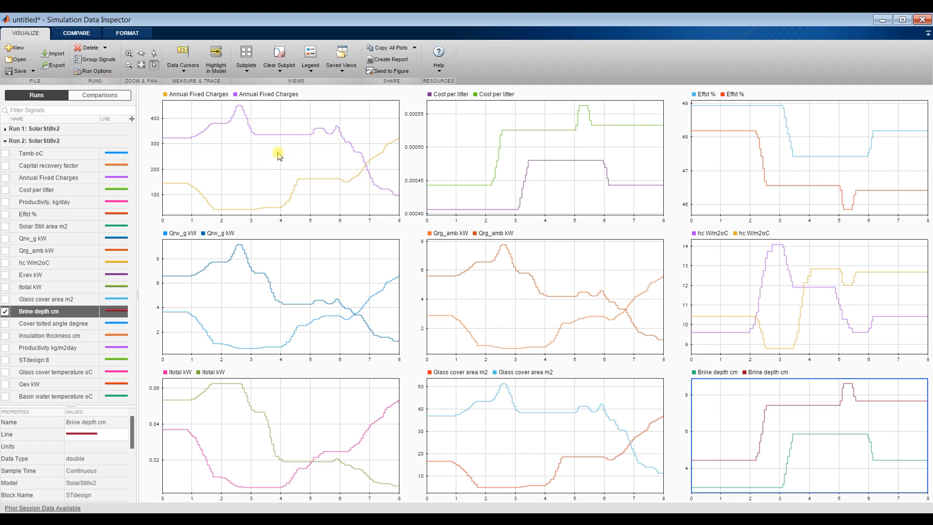
Delete all runs and signals from the Simulation Data Inspector and close it.
left_click(105, 47)
left_click(105, 81)
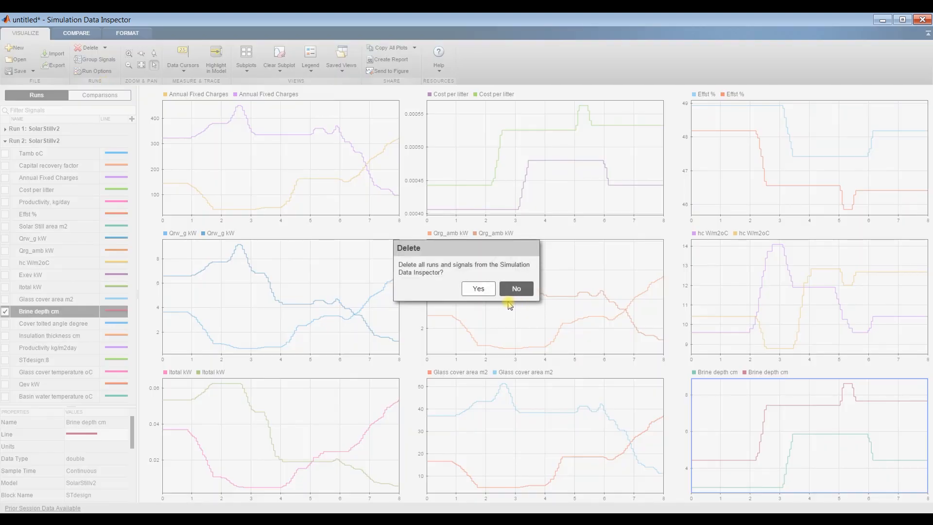
left_click(475, 288)
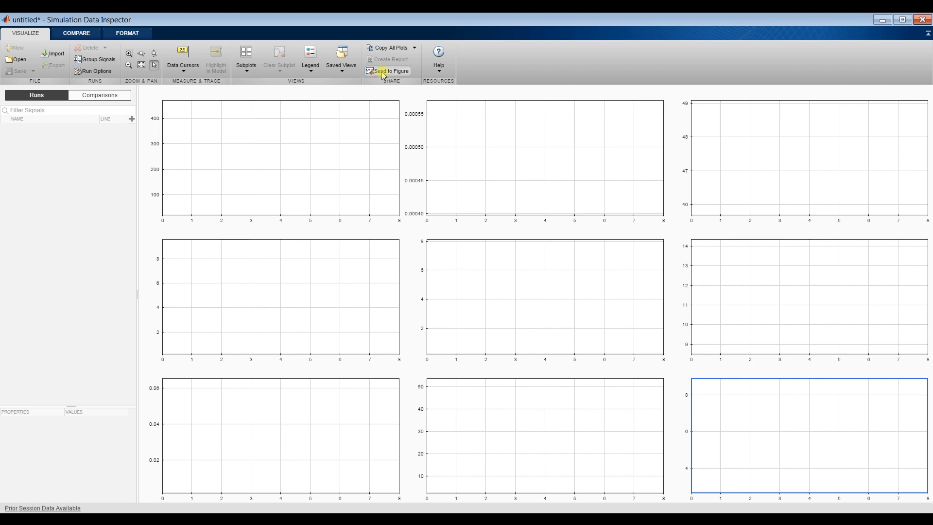
left_click(925, 20)
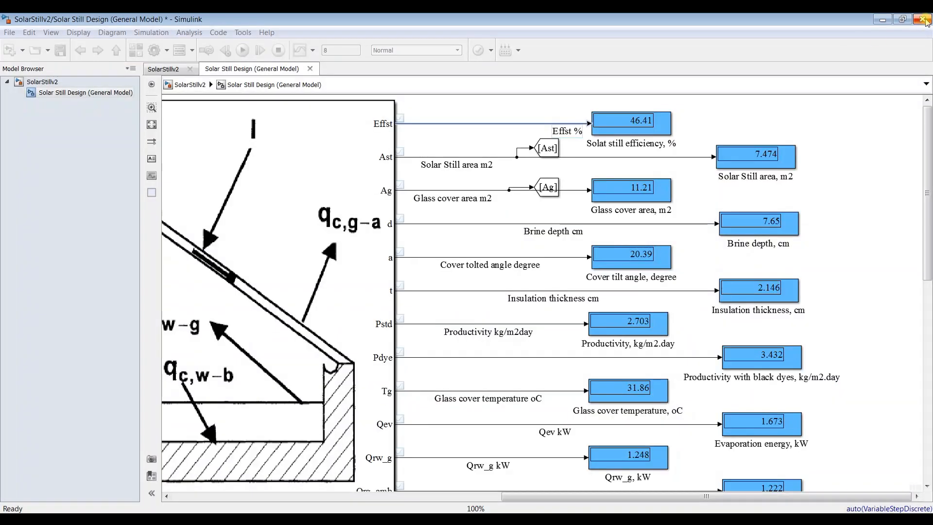
Save the SolarStillv2 model, and try to save a copy as 1234 in the SolarStill folder as a Simulink model.
left_click(62, 53)
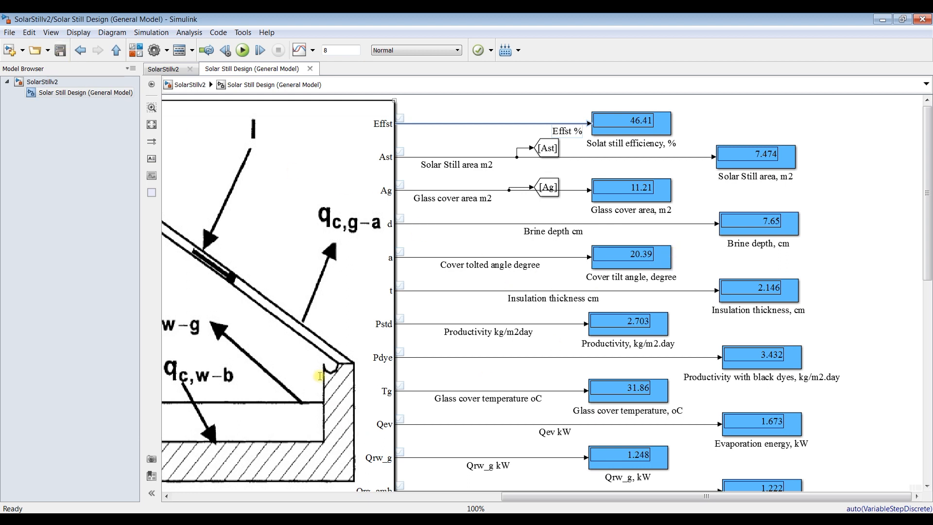
left_click(10, 33)
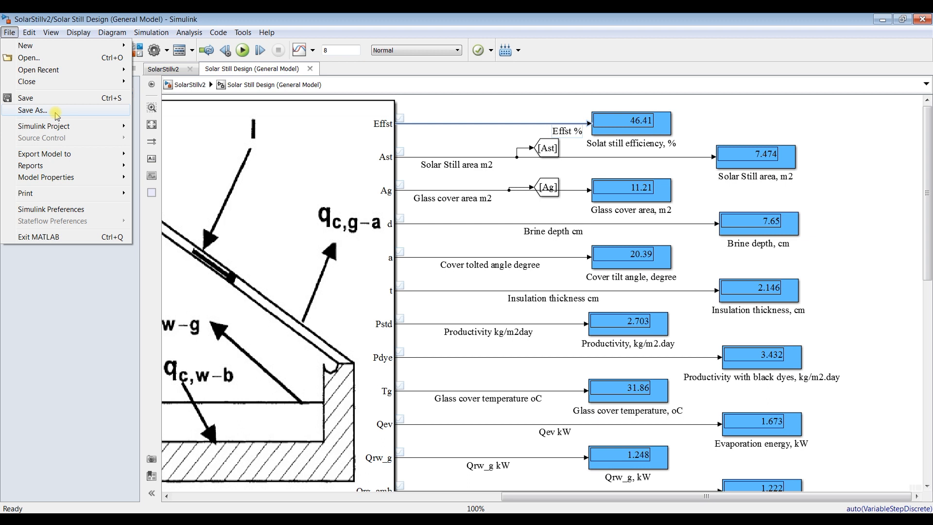
left_click(34, 110)
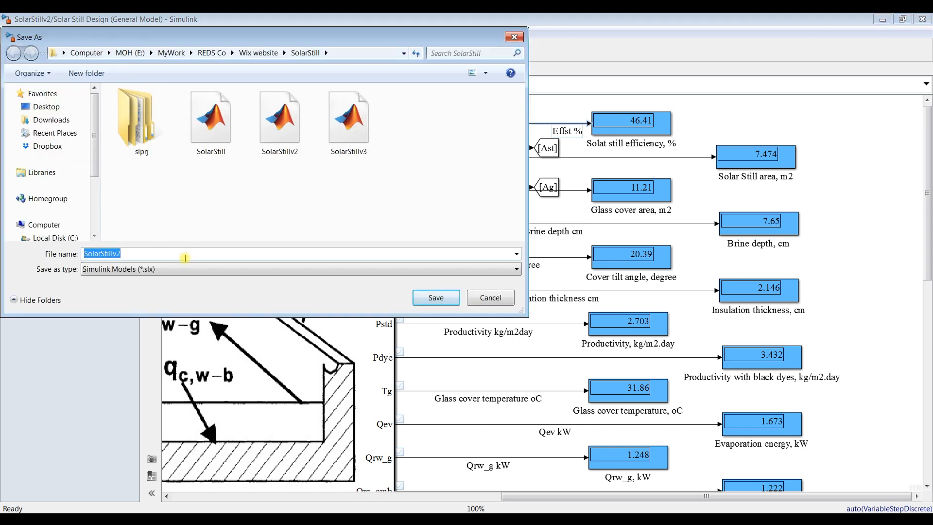
type("1234")
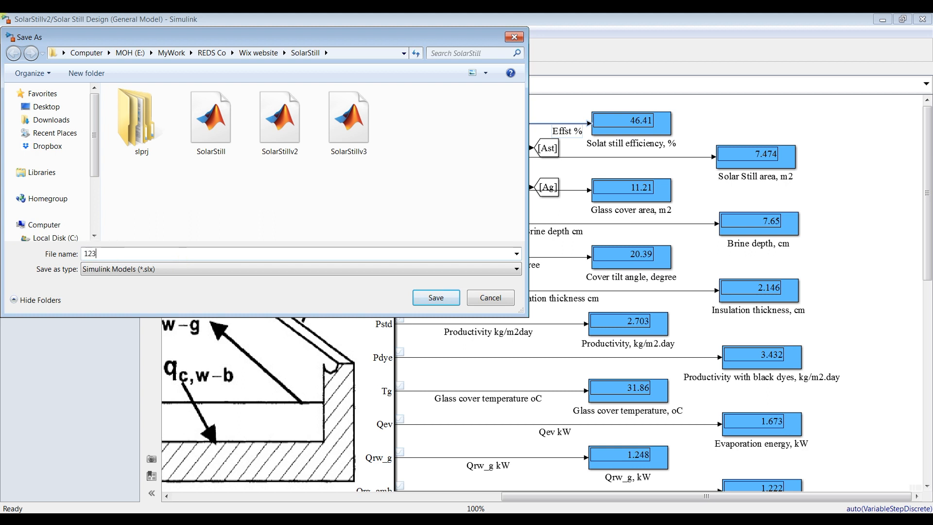
left_click(436, 298)
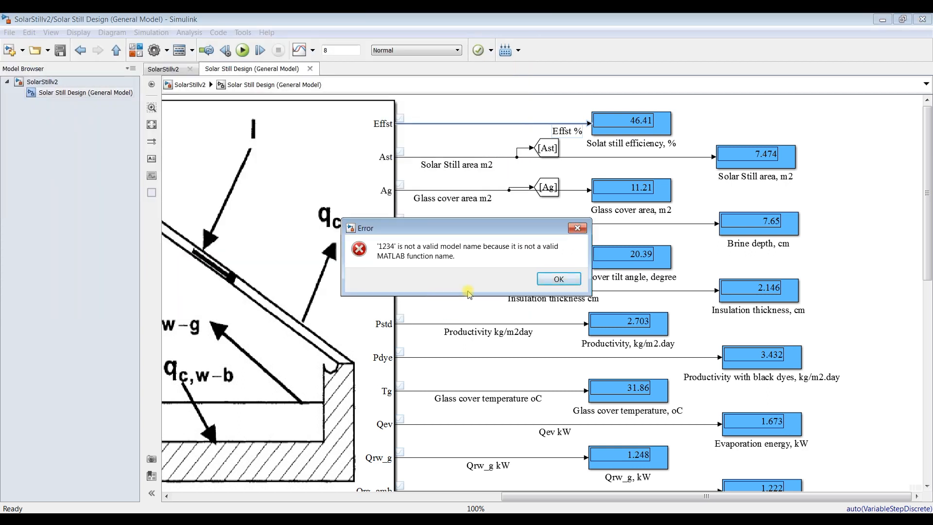
Dismiss the invalid name error and save the model as sttrial in the SolarStill folder.
left_click(558, 279)
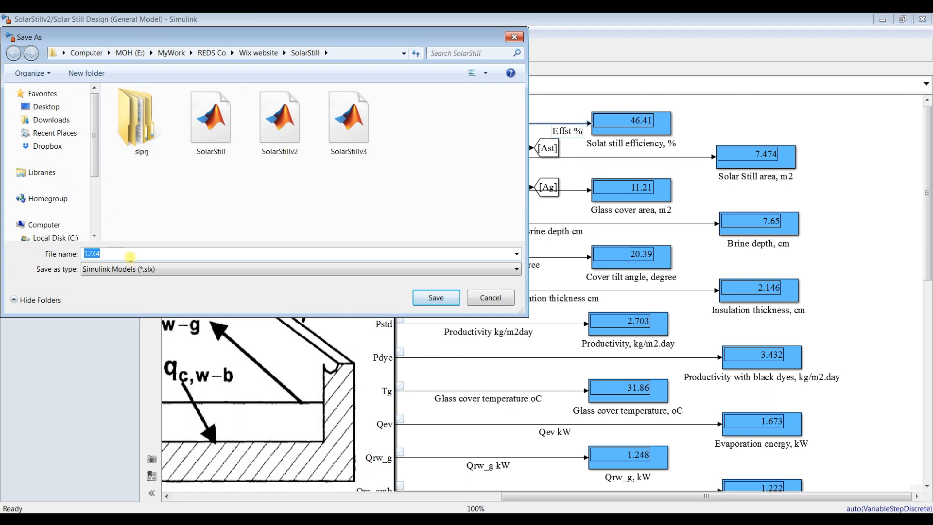
type("st")
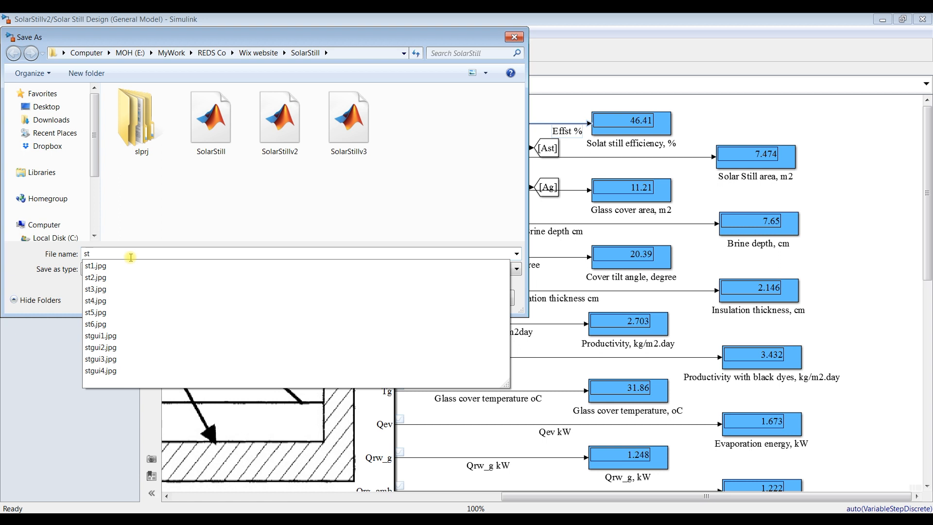
type("trial")
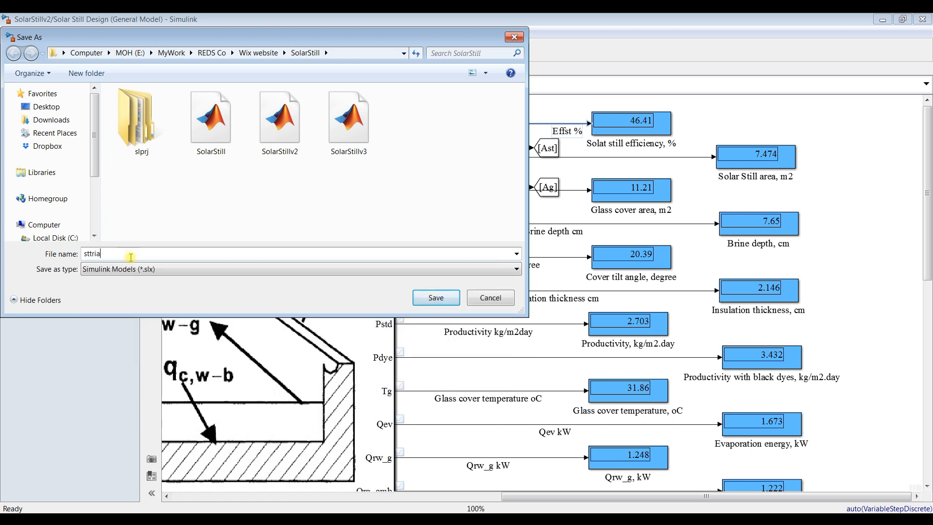
left_click(430, 299)
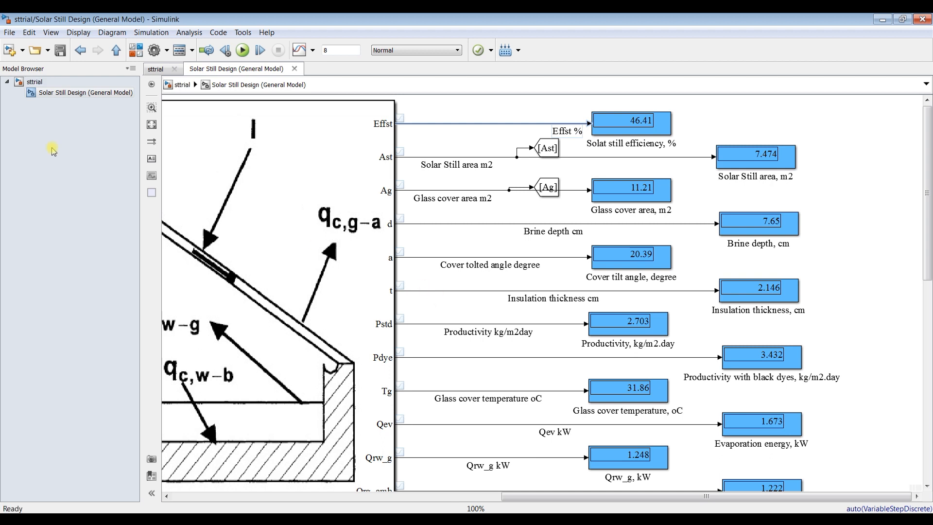
Go to the top level of the sttrial model and set the simulation stop time to 0.
left_click(45, 82)
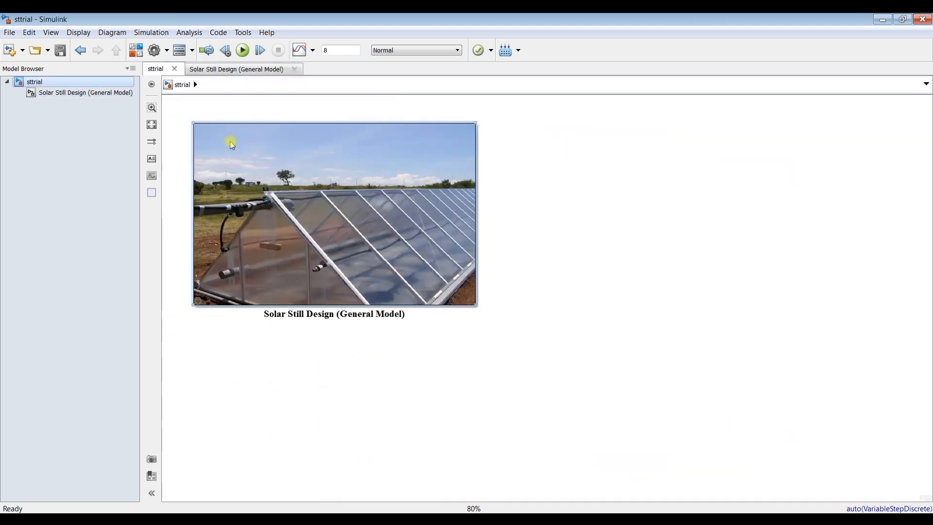
double_click(332, 49)
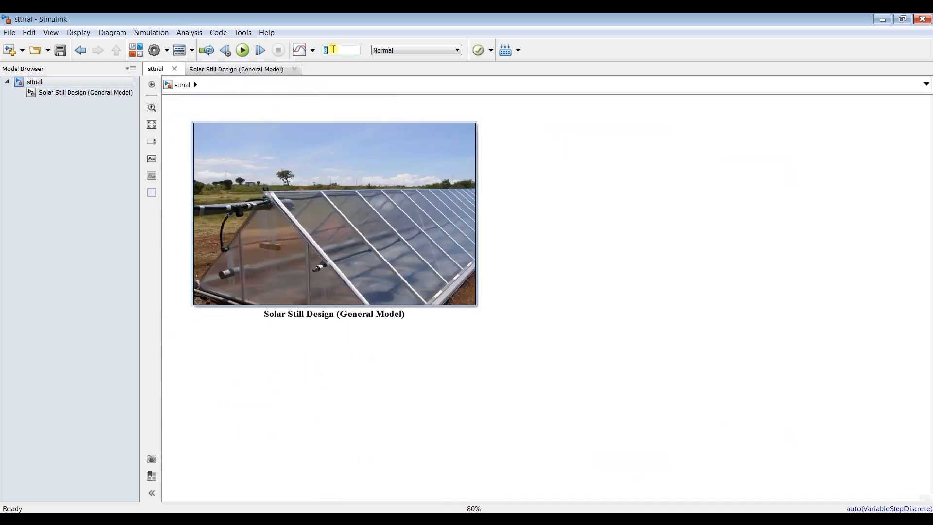
type("0")
left_click(539, 182)
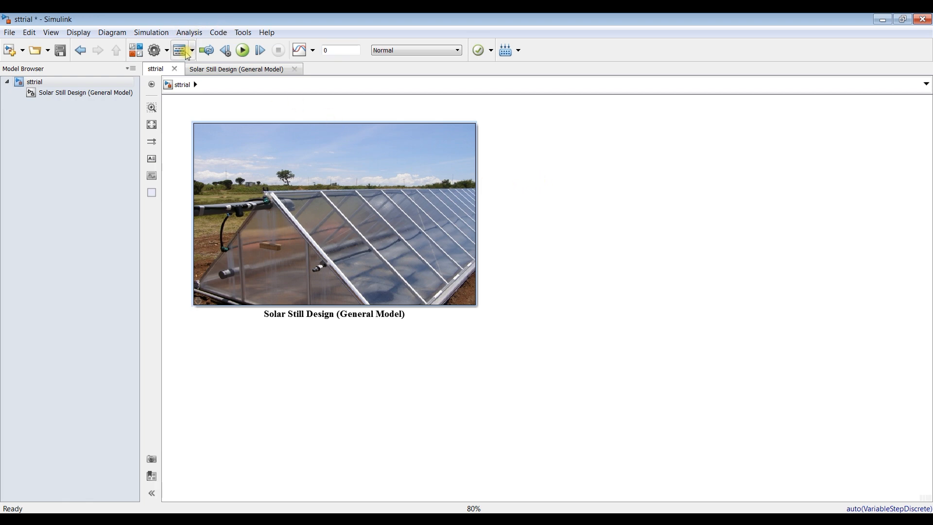
Change the model's solver type to Fixed-step in the configuration parameters and apply it.
left_click(159, 52)
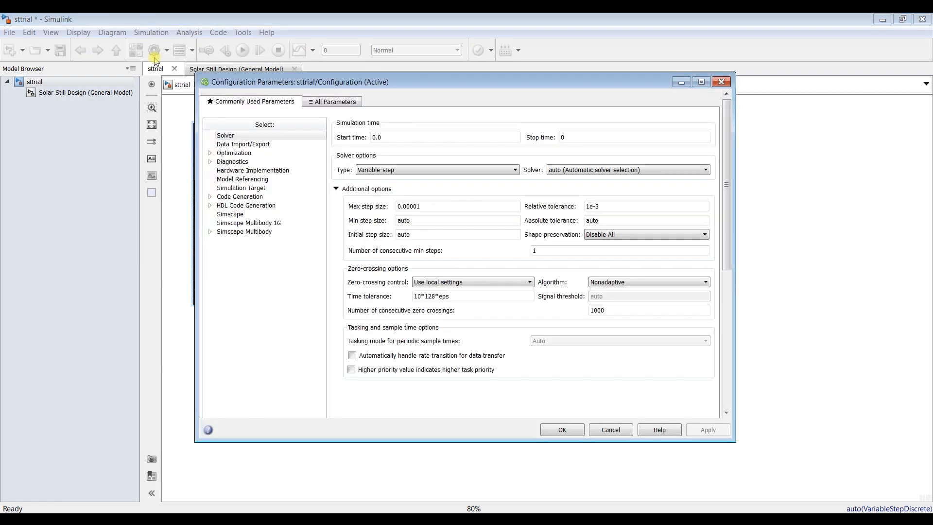
left_click(390, 169)
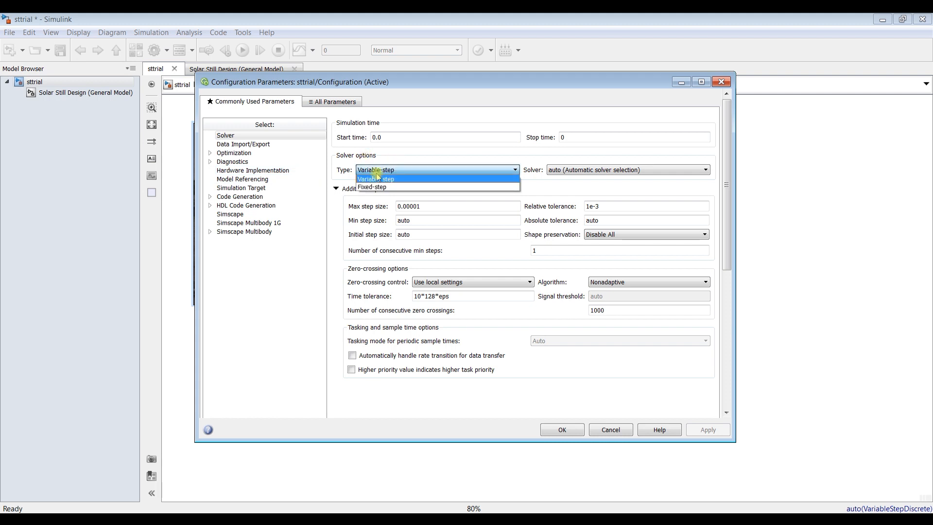
left_click(377, 187)
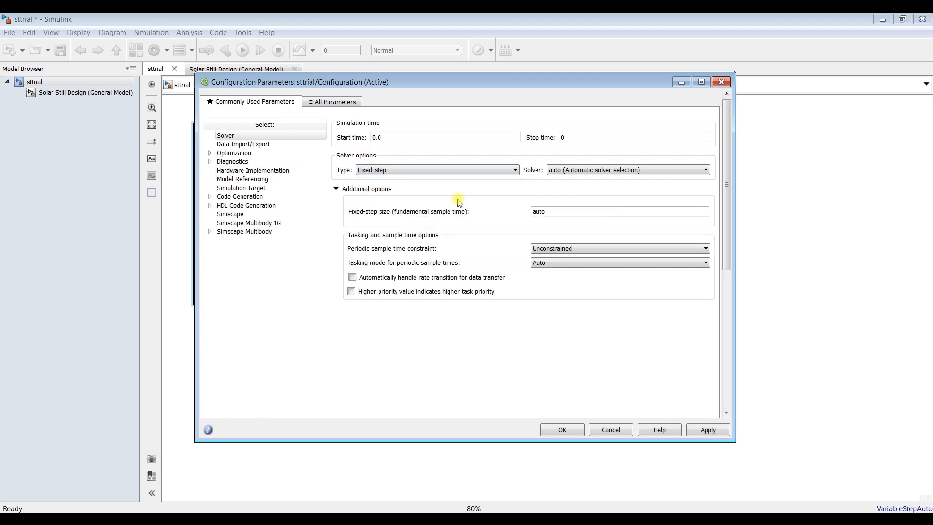
left_click(708, 431)
left_click(563, 430)
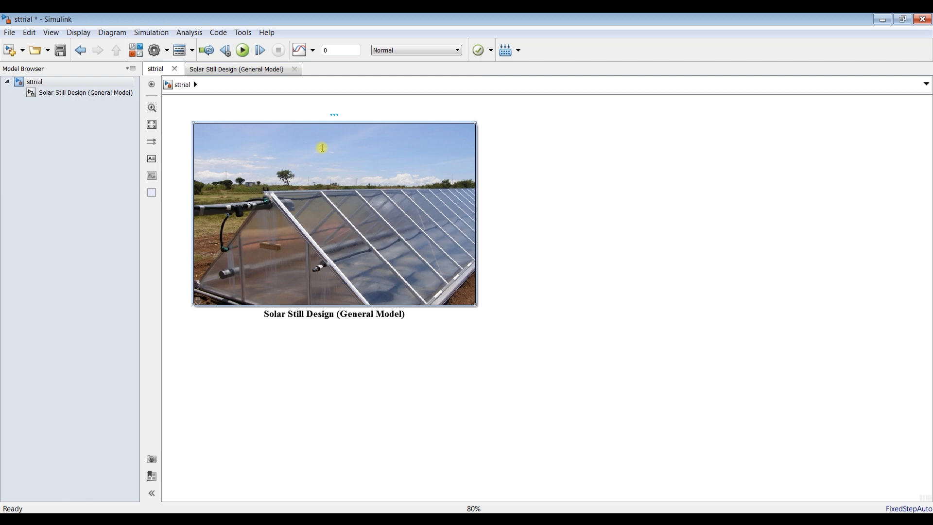
Open the mask of the Solar Still Design (General Model) block for editing and show its parameter definitions in a maximized window.
key("ctrl+m")
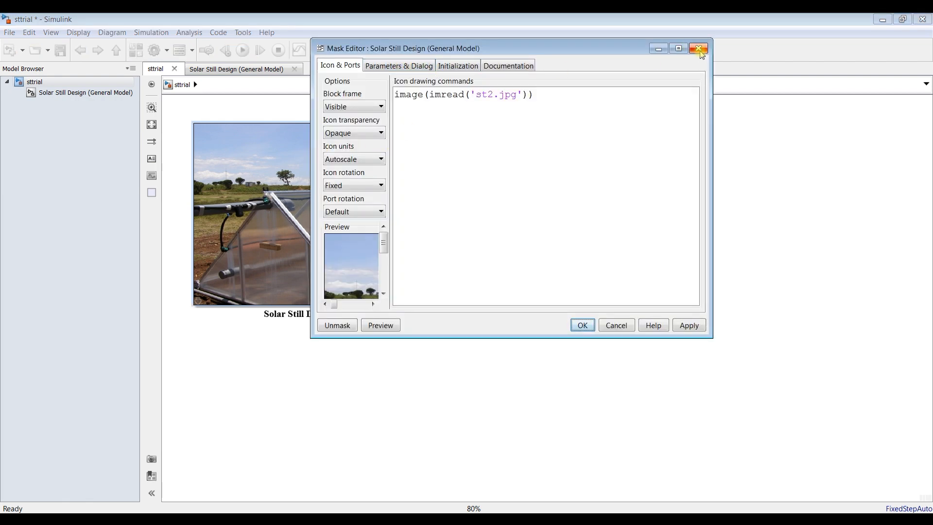
left_click(698, 48)
right_click(304, 144)
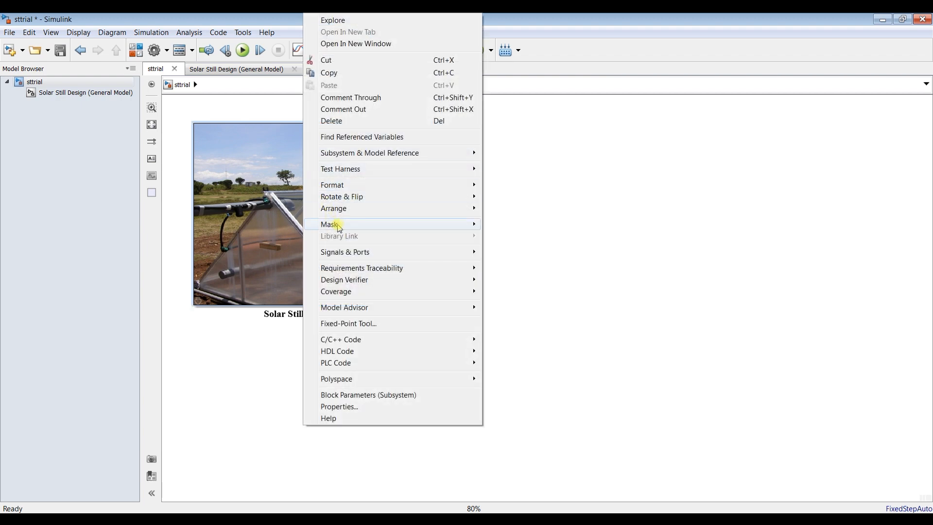
mouse_move(402, 227)
left_click(503, 229)
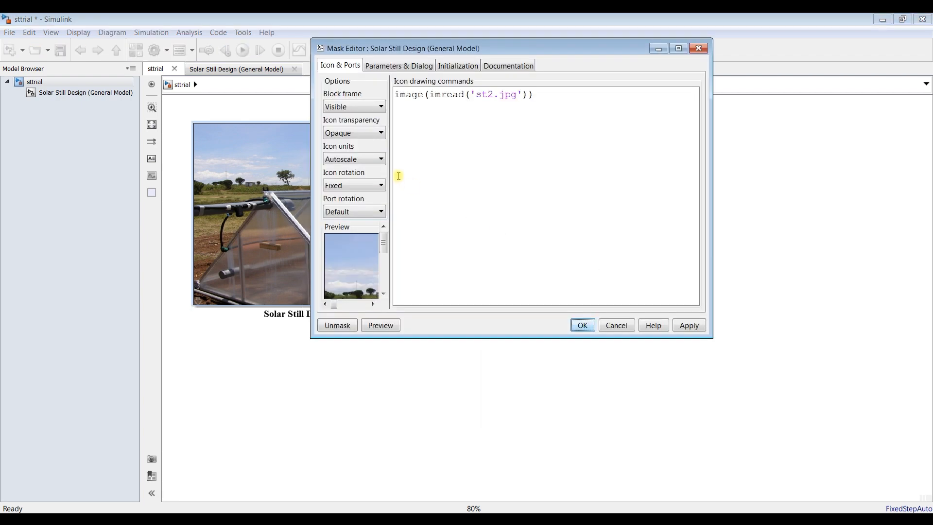
left_click(410, 66)
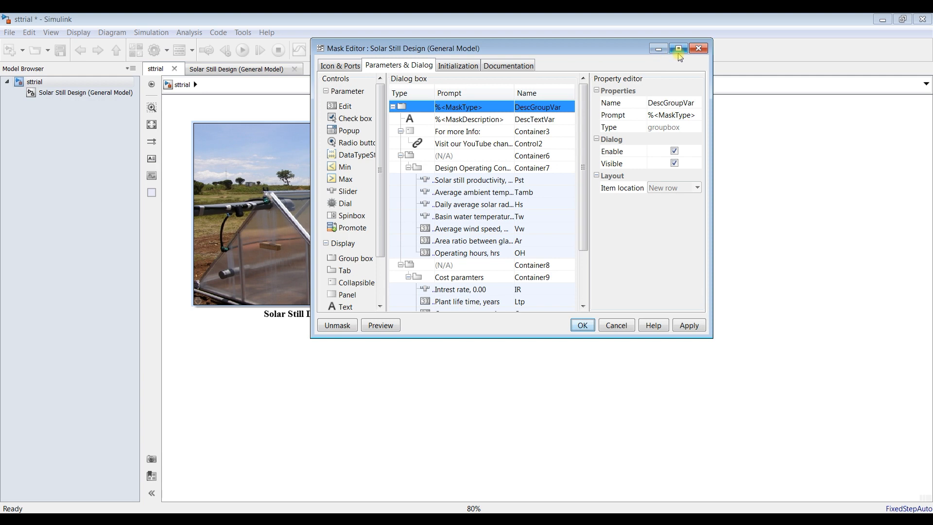
left_click(679, 49)
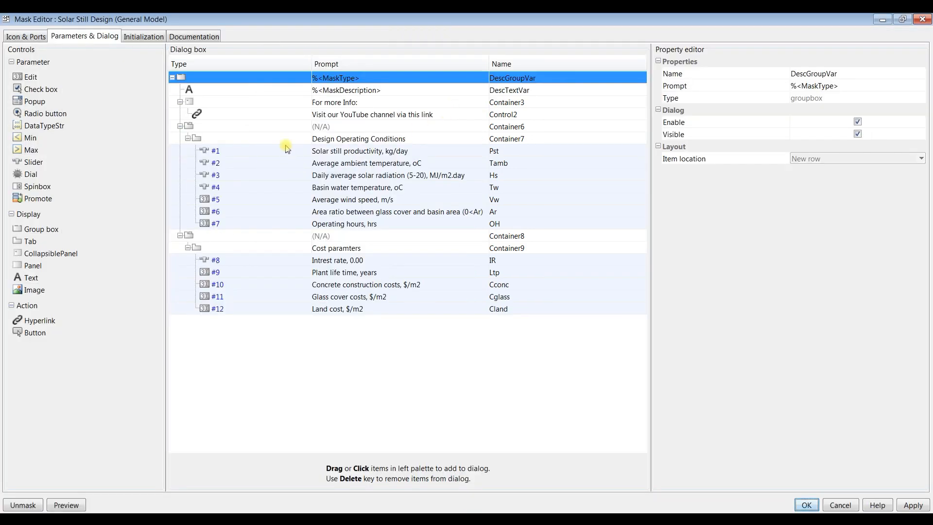
Convert the solar still productivity parameter (Pst) from a slider to an edit field with value 1, and apply the change.
left_click(272, 156)
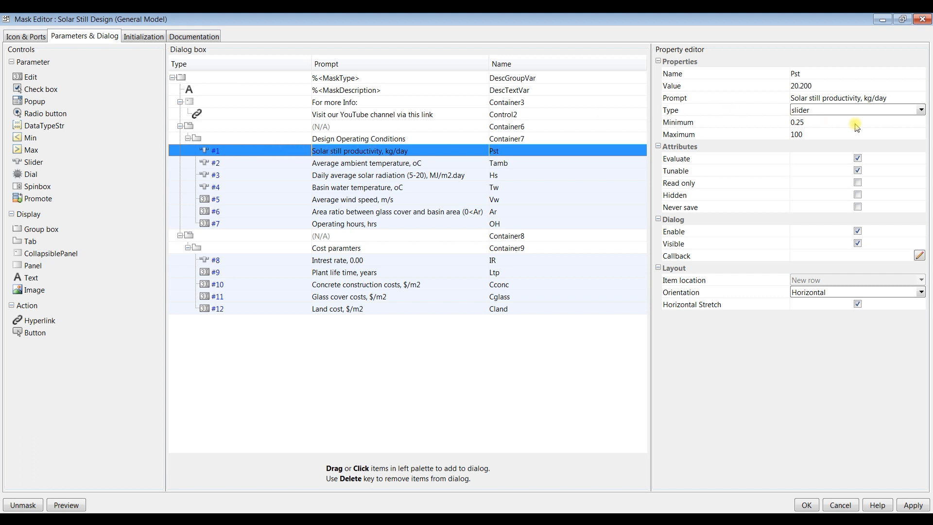
left_click(921, 111)
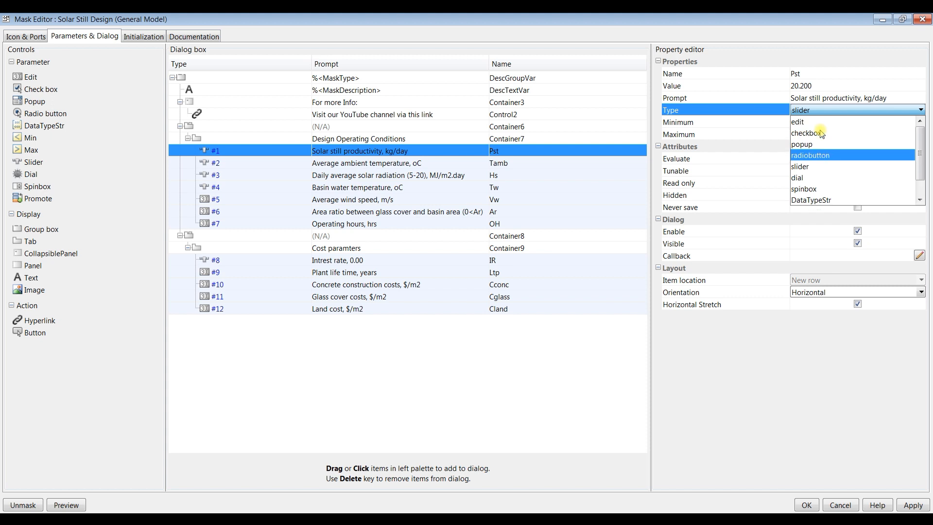
scroll(814, 124, "up", 1)
left_click(814, 125)
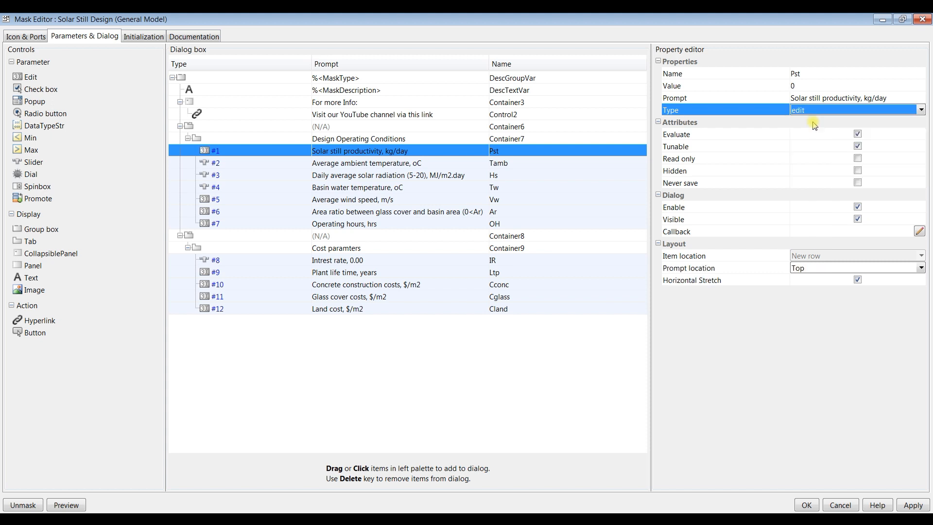
left_click(805, 82)
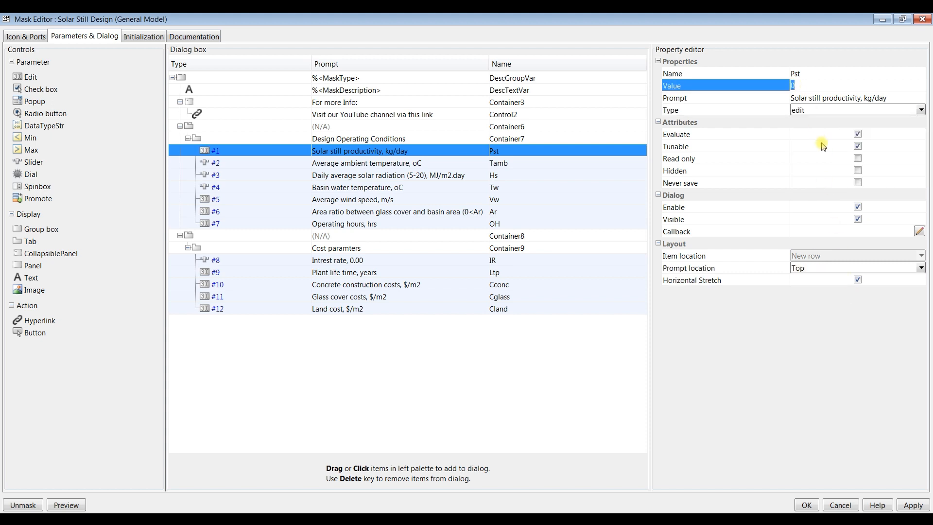
type("1")
left_click(911, 506)
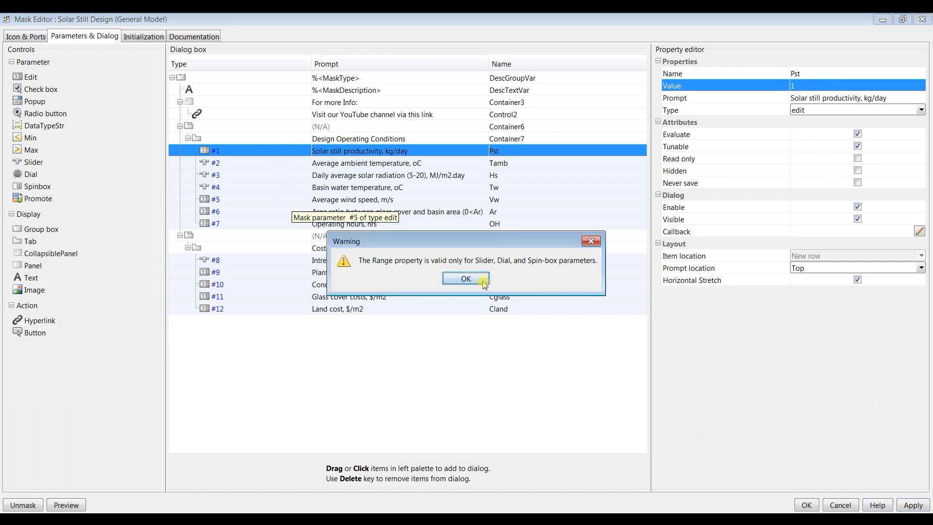
left_click(479, 279)
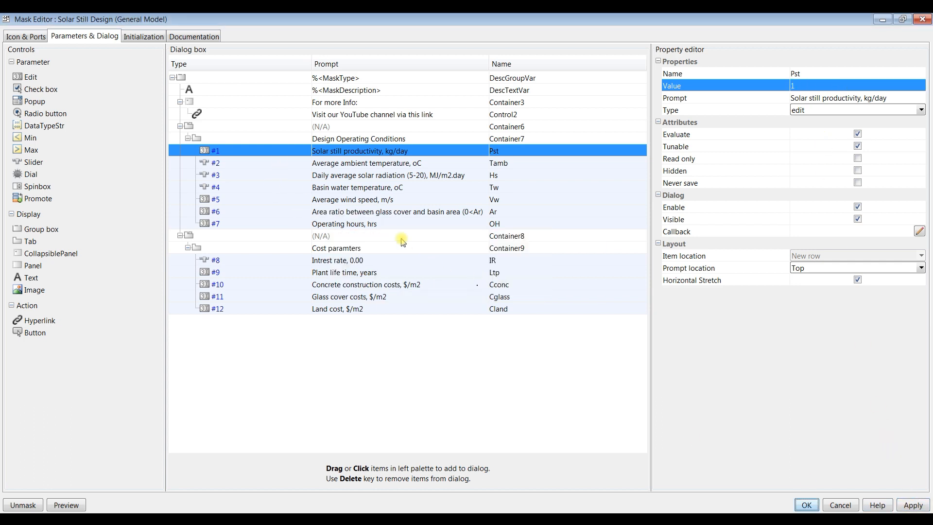
Convert the daily average solar radiation parameter (Hs) to an edit field with value 15.
left_click(281, 166)
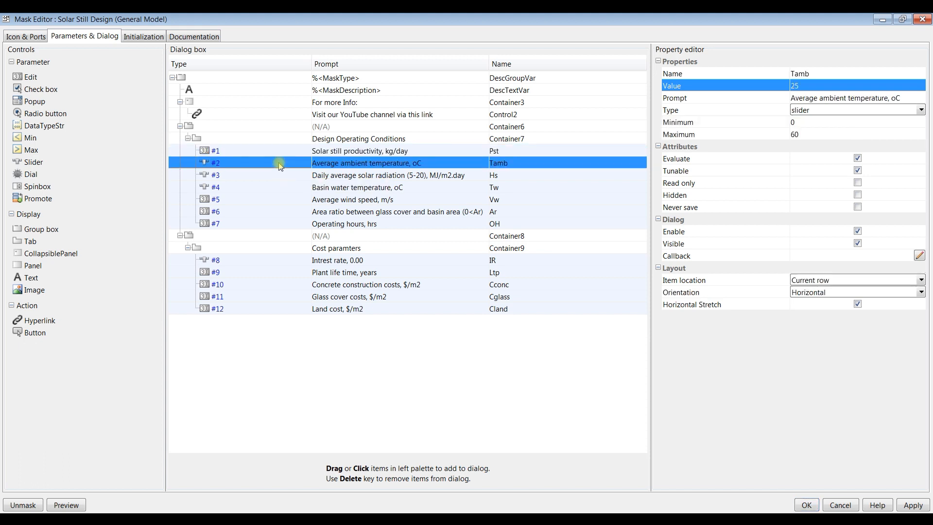
left_click(287, 179)
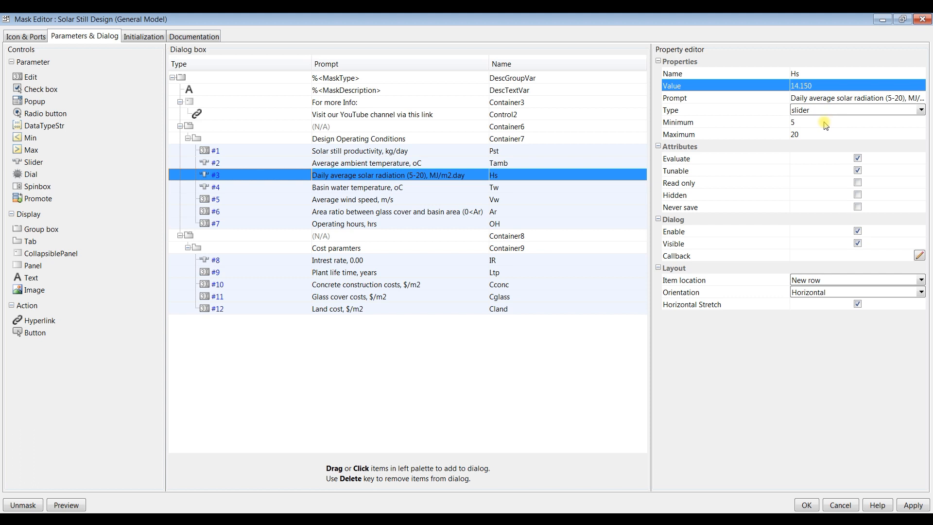
left_click(921, 109)
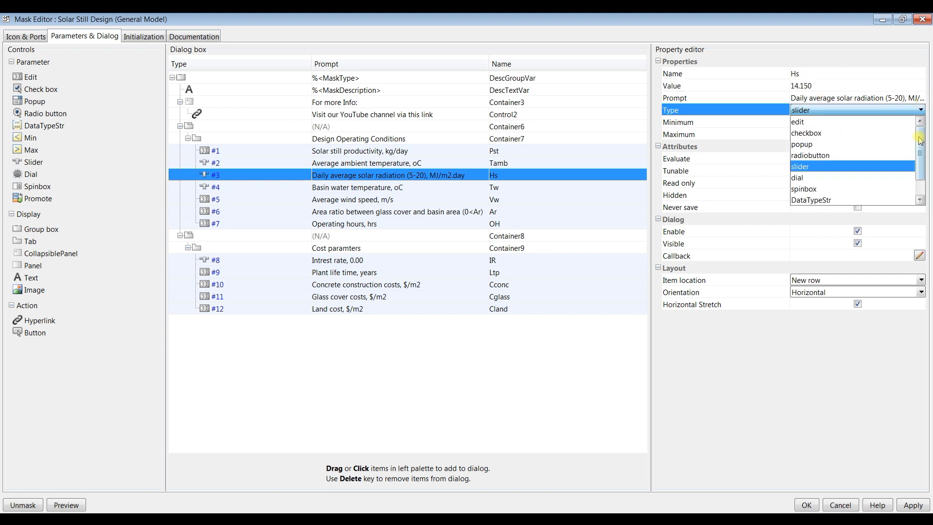
left_click(812, 121)
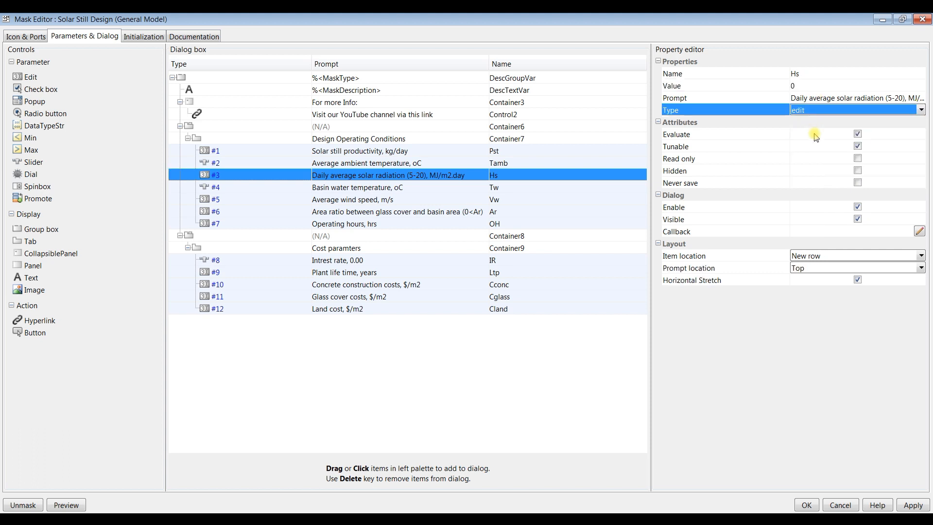
left_click(808, 86)
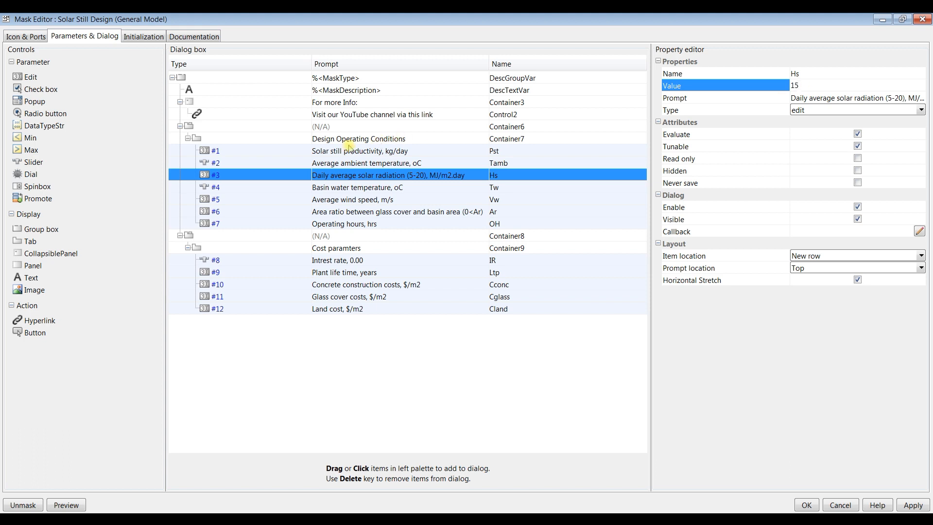
Convert the basin water temperature parameter (Tw) to an edit field with value 50.
left_click(280, 187)
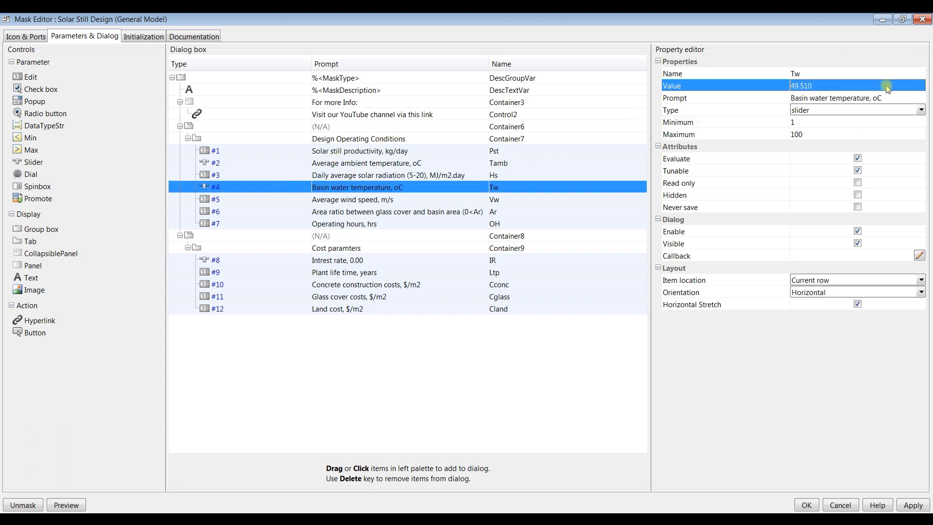
left_click(920, 111)
left_click(825, 122)
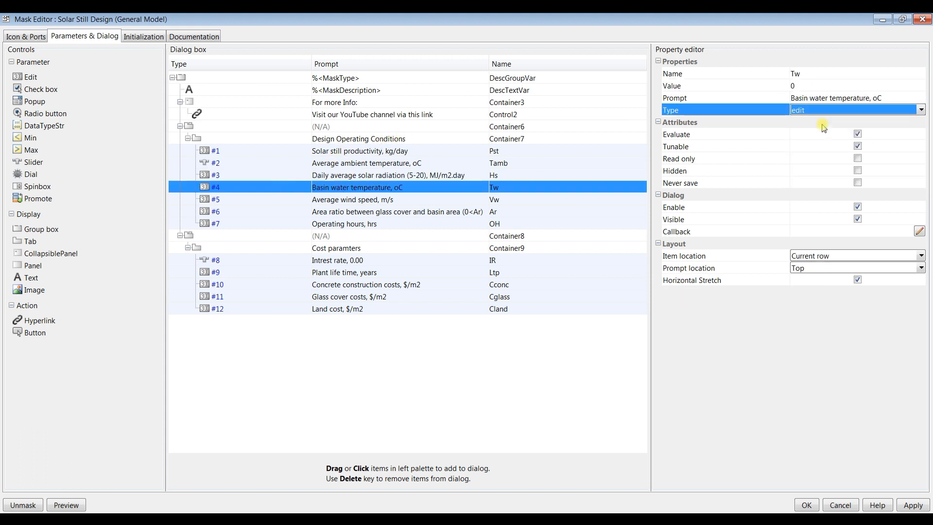
left_click(808, 83)
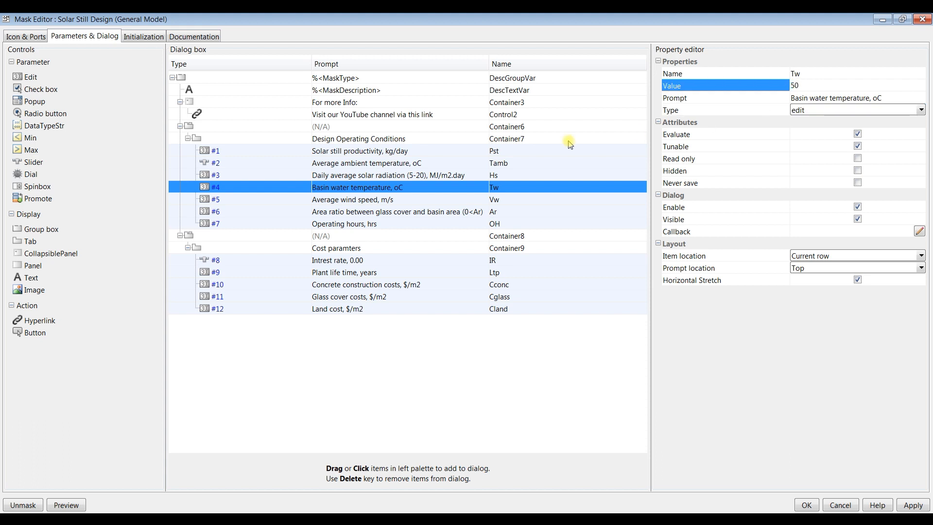
Review the average wind speed and area ratio parameters, then apply the mask changes and close the editor.
left_click(274, 200)
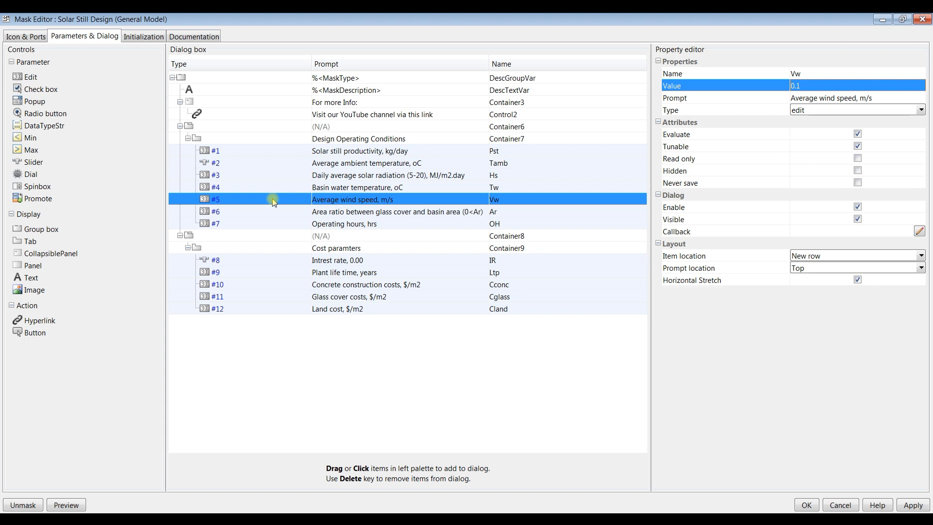
left_click(264, 212)
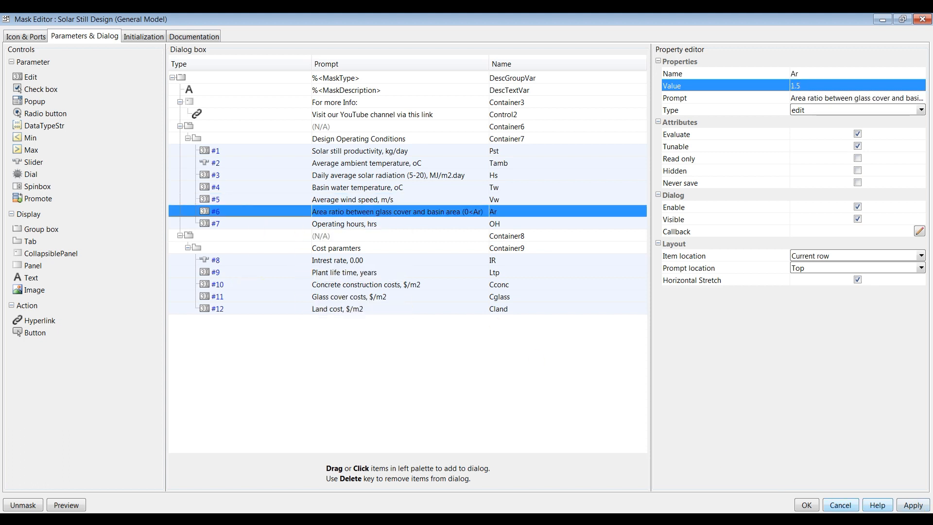
left_click(911, 506)
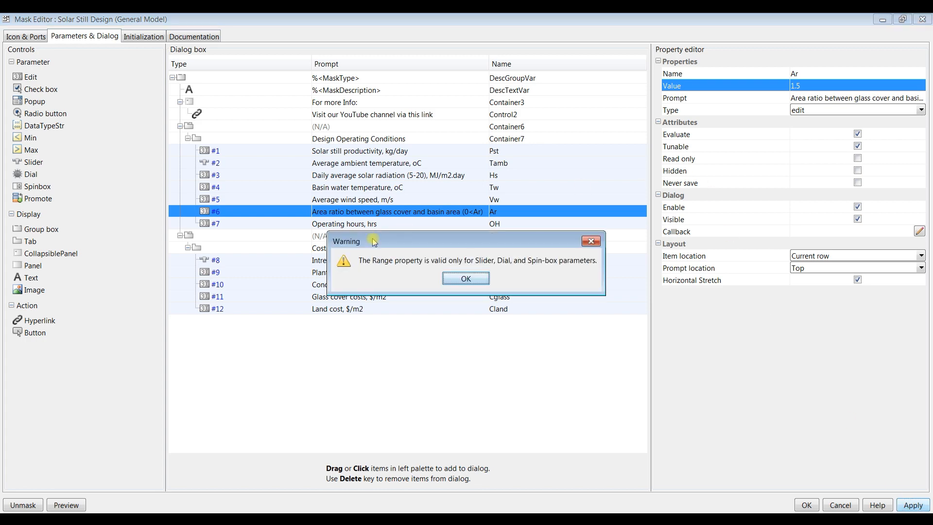
left_click(465, 279)
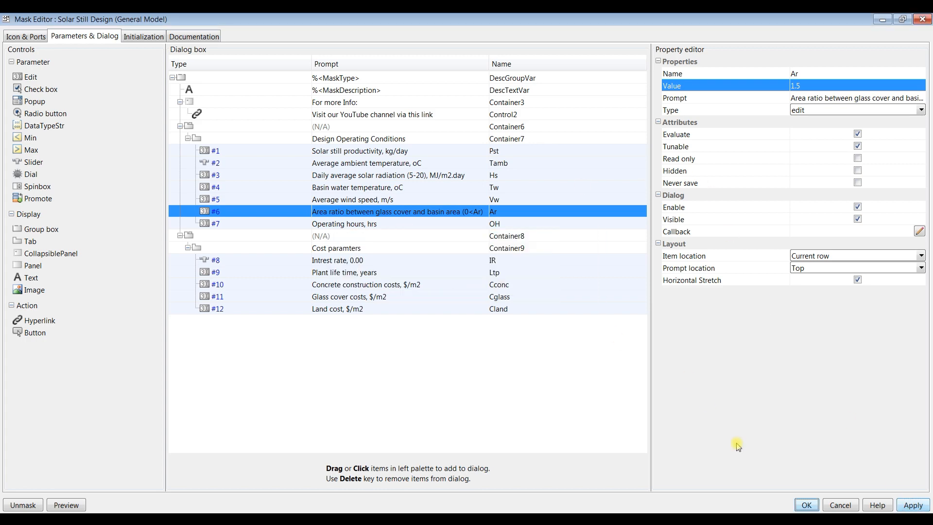
left_click(801, 506)
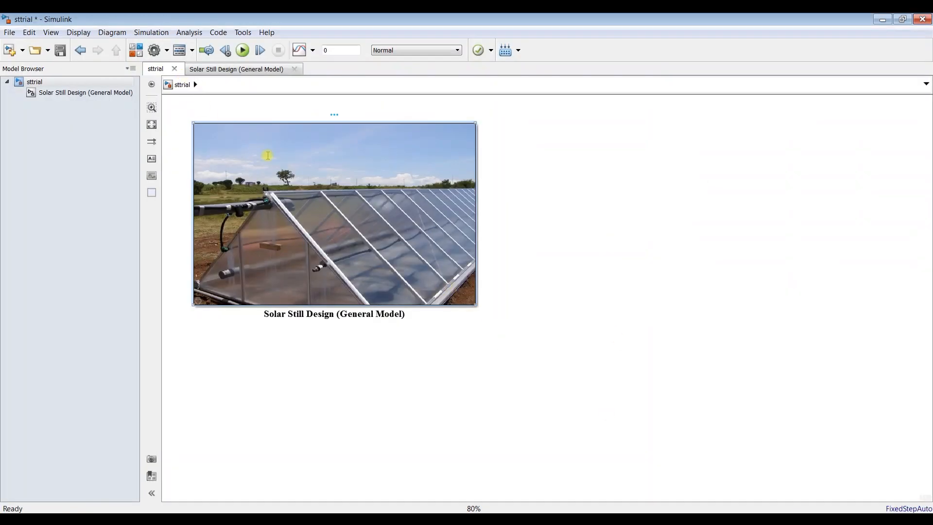
Open the parameters of the Solar Still Design block and review its productivity, solar radiation, water temperature and wind speed fields.
double_click(268, 156)
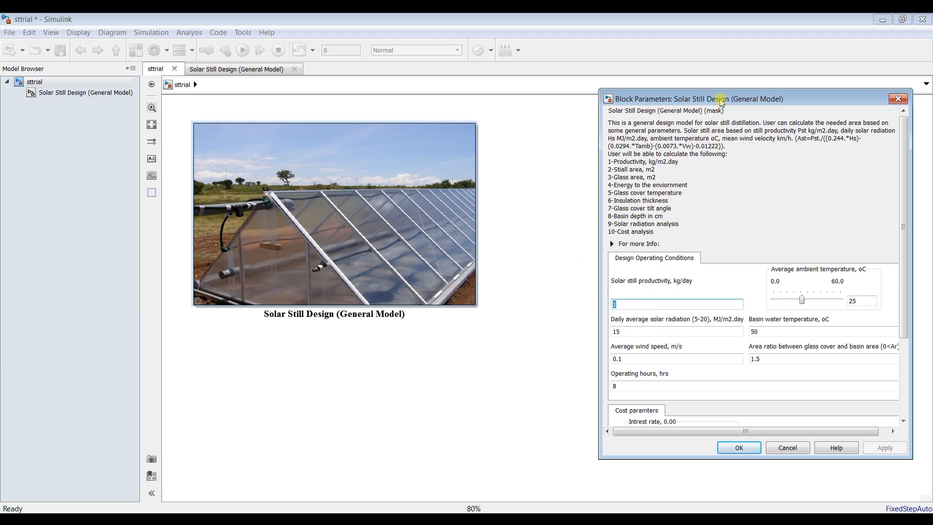
left_click_drag(721, 102, 484, 86)
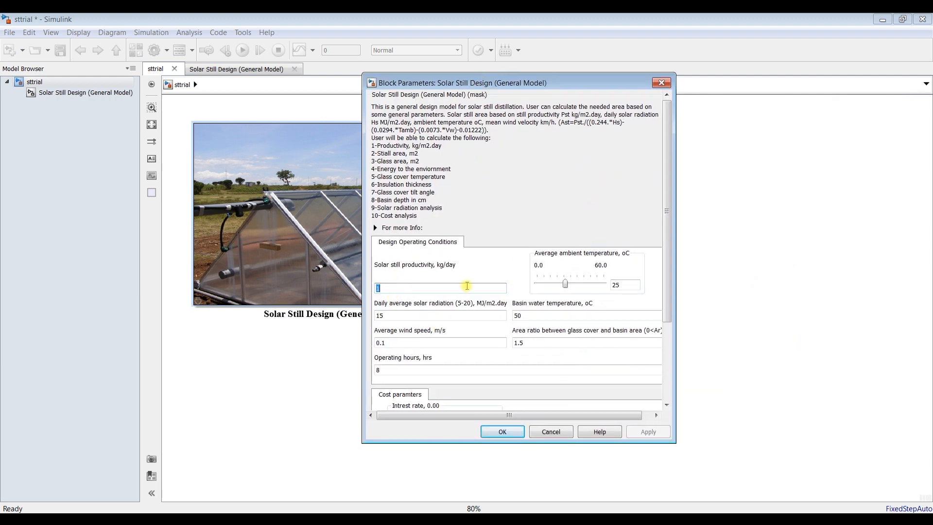
left_click(431, 316)
double_click(550, 314)
left_click(533, 340)
left_click(405, 290)
left_click(404, 316)
left_click(404, 341)
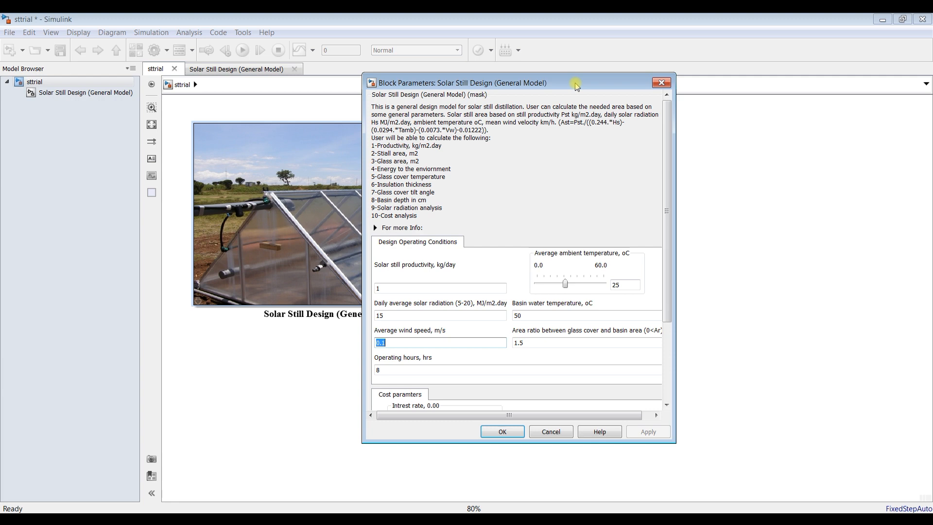
Enlarge the parameter dialog's text and check the productivity, solar radiation and basin water temperature fields.
key("ctrl+plus")
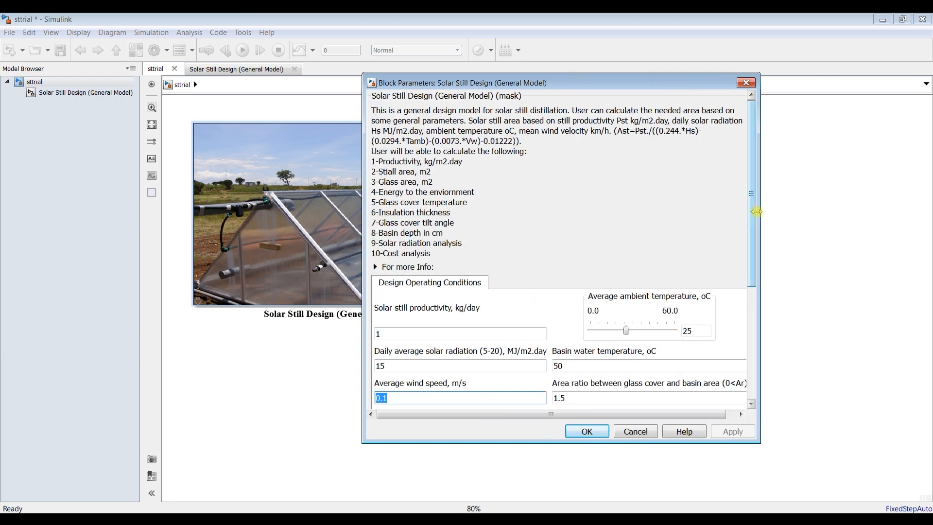
left_click_drag(750, 215, 751, 278)
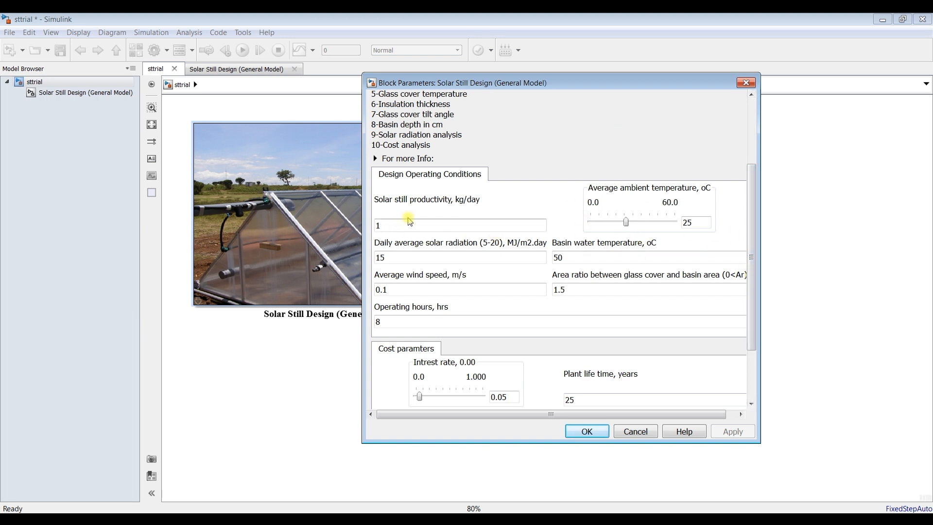
double_click(390, 224)
double_click(392, 256)
double_click(561, 258)
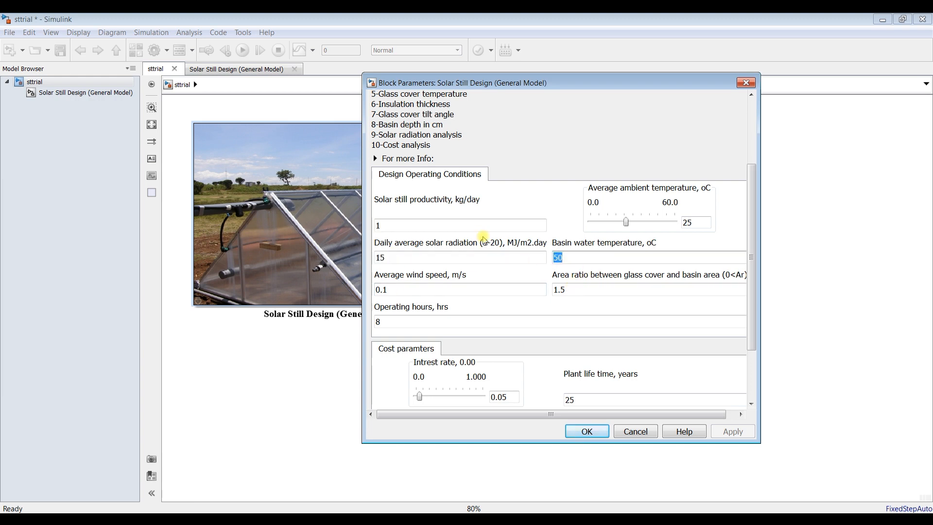
Open the Solar Still Design subsystem and place the block parameters dialog so that the result displays stay uncovered.
left_click(94, 92)
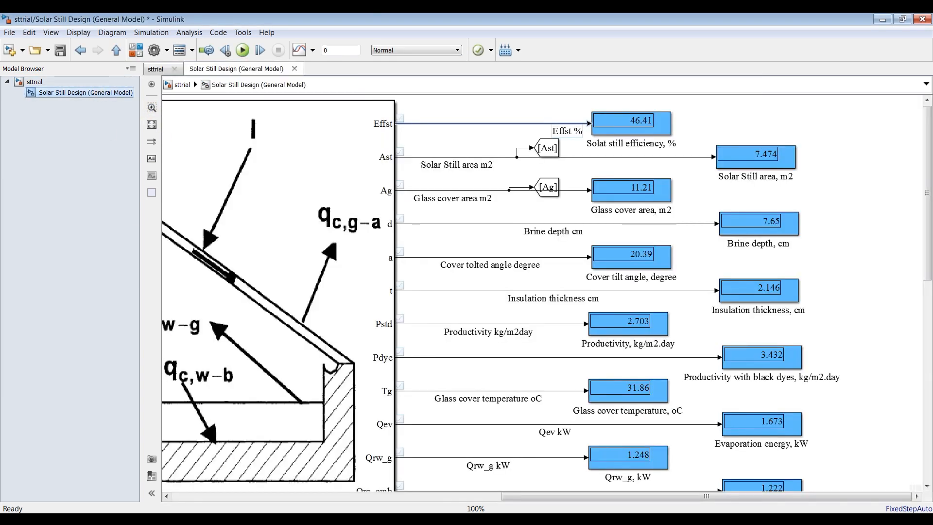
left_click(291, 501)
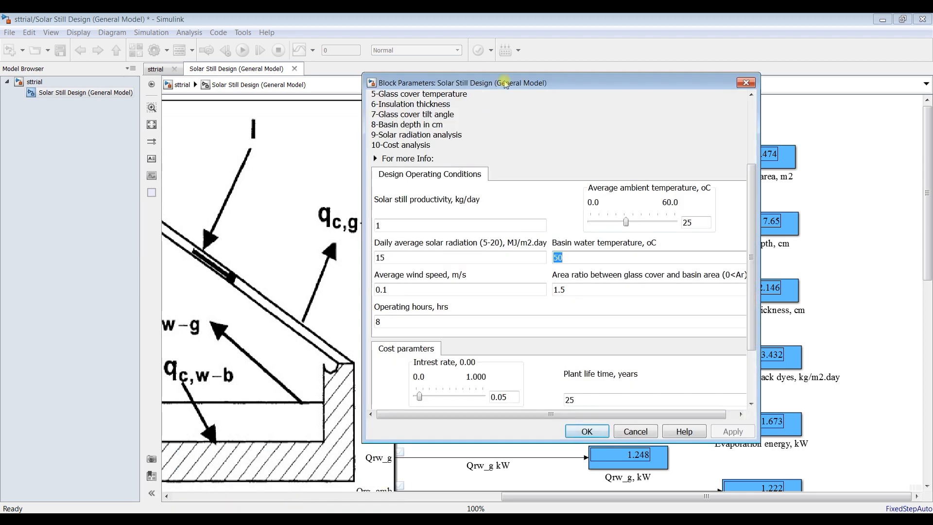
left_click_drag(539, 87, 237, 92)
Set the solar still productivity to the range 0.5:1:10, check the other operating conditions, and apply and close the parameters.
double_click(121, 231)
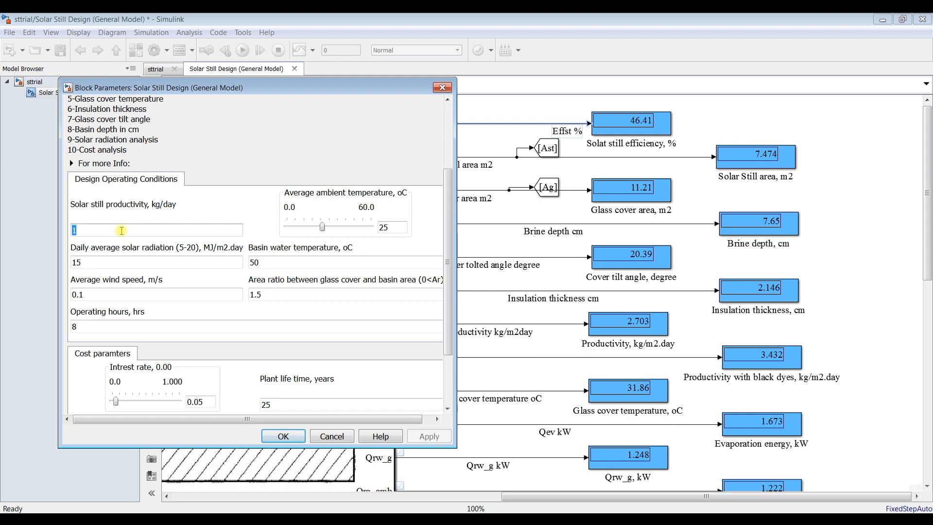
type("0.5:1:10")
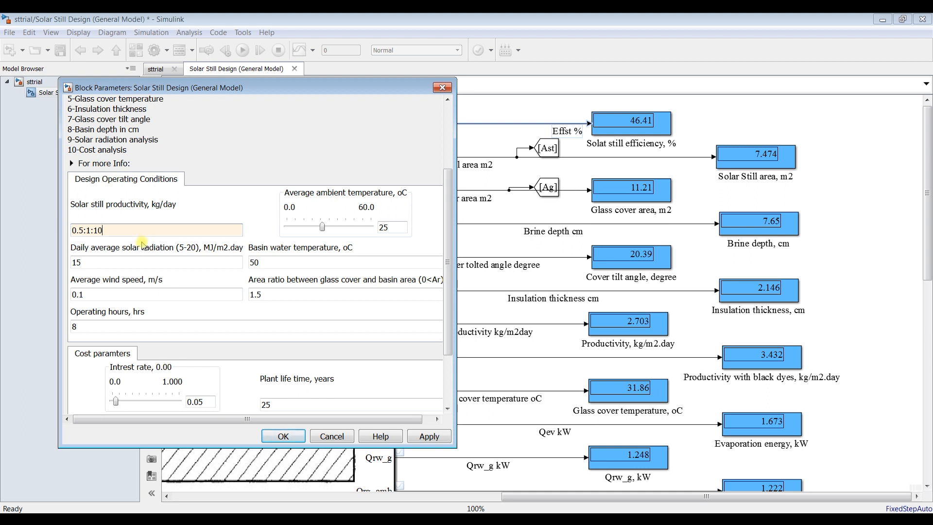
double_click(272, 263)
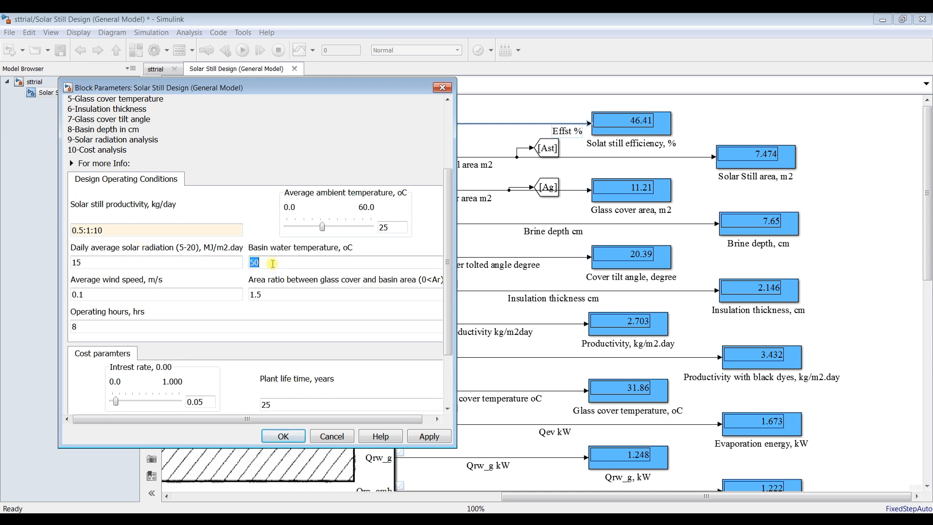
double_click(147, 261)
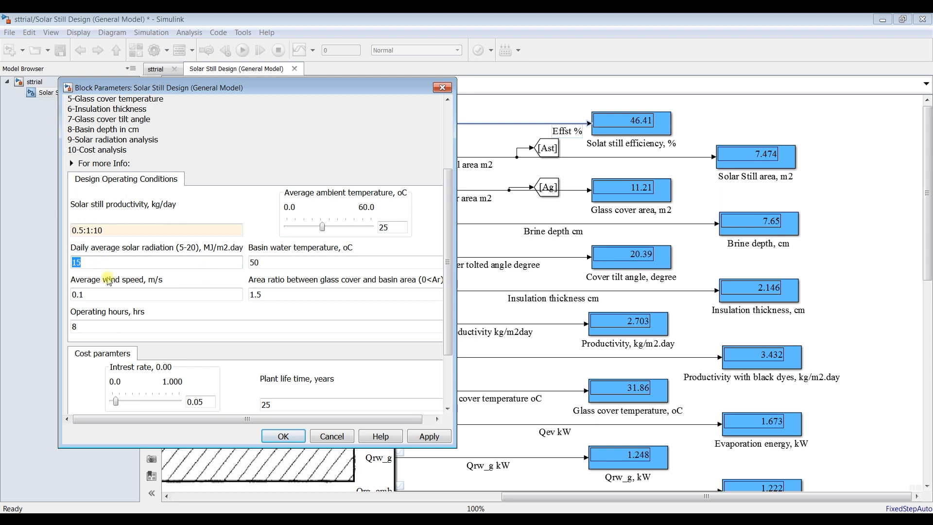
double_click(103, 327)
left_click(428, 436)
left_click(284, 436)
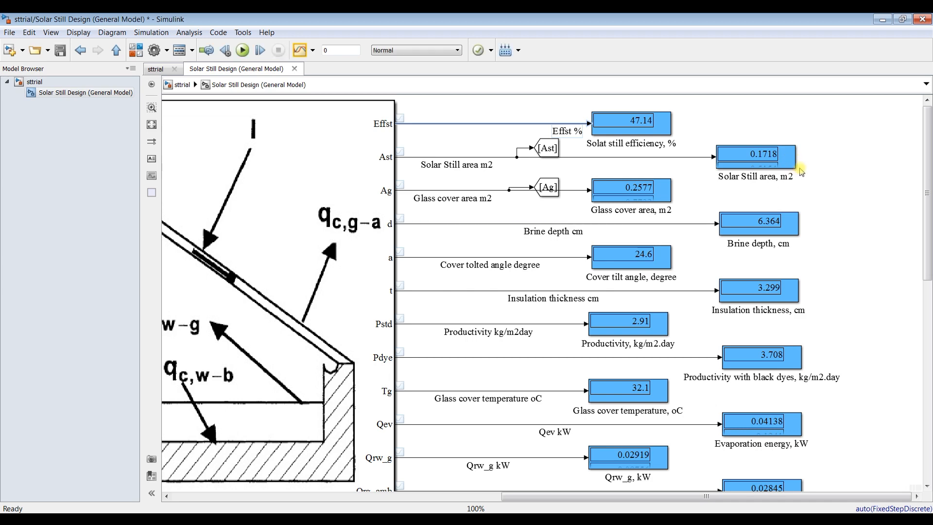
Widen the Solar Still area display block until all ten of its values fit in one row.
left_click(790, 167)
left_click_drag(795, 168, 887, 173)
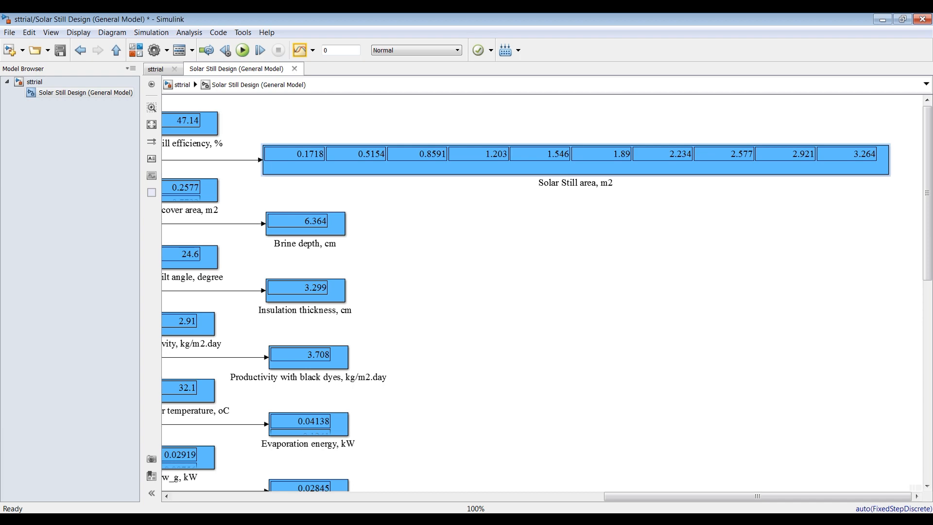
Switch to the MATLAB main window, widen the workspace list and open the AFC variable to examine its values.
mouse_move(272, 509)
left_click(266, 481)
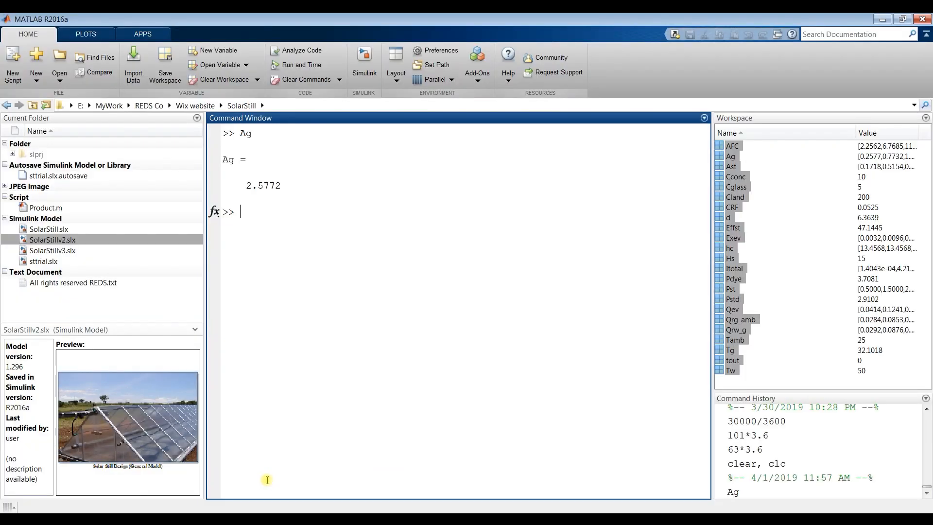
left_click(760, 168)
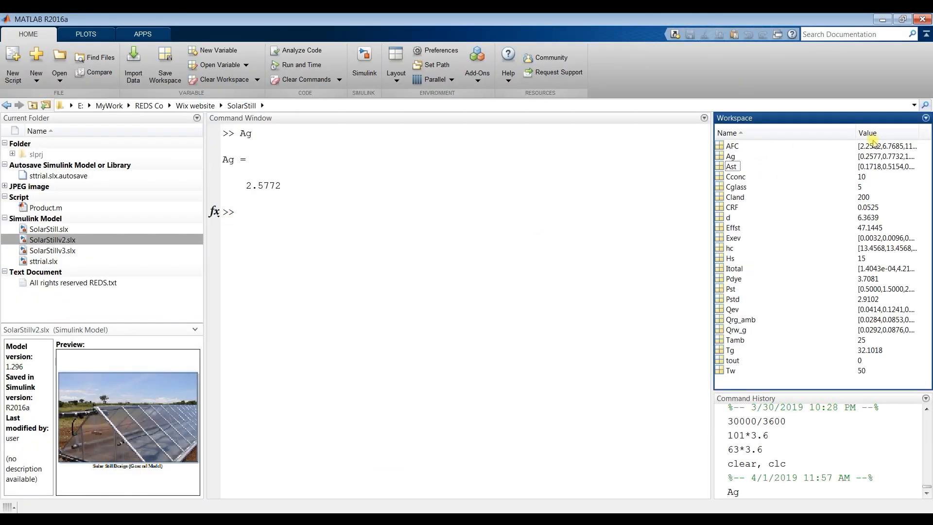
left_click_drag(711, 191, 654, 190)
left_click(666, 147)
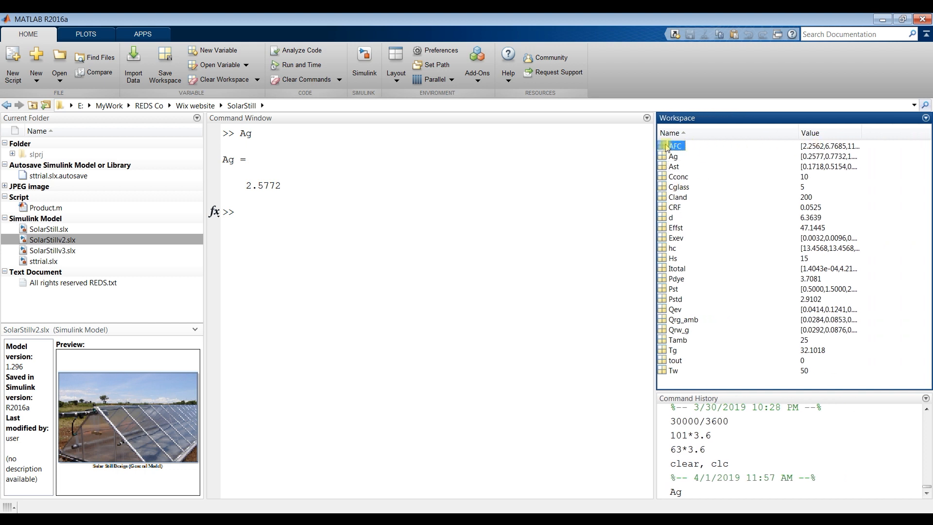
double_click(666, 147)
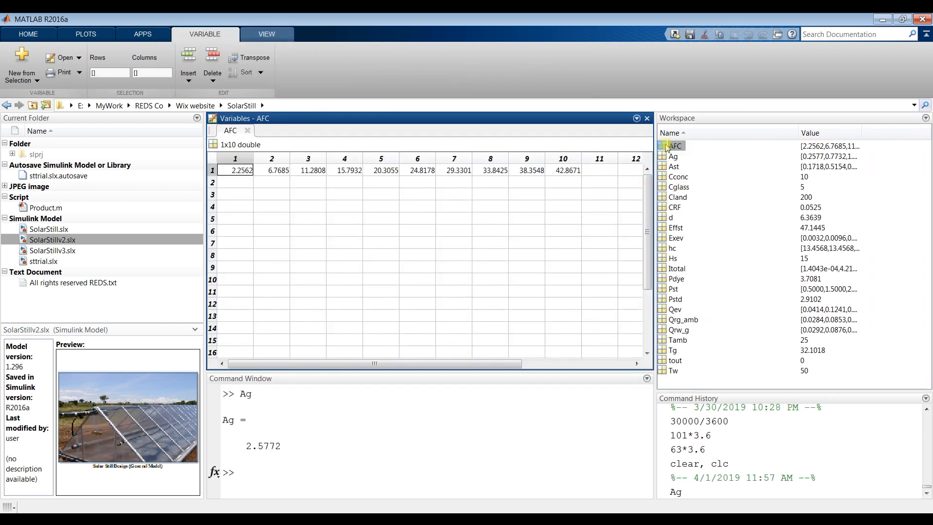
left_click_drag(233, 173, 568, 174)
Reverse the workspace sort order by name and plot the Qrw_g variable as a line in a new figure.
left_click(676, 157)
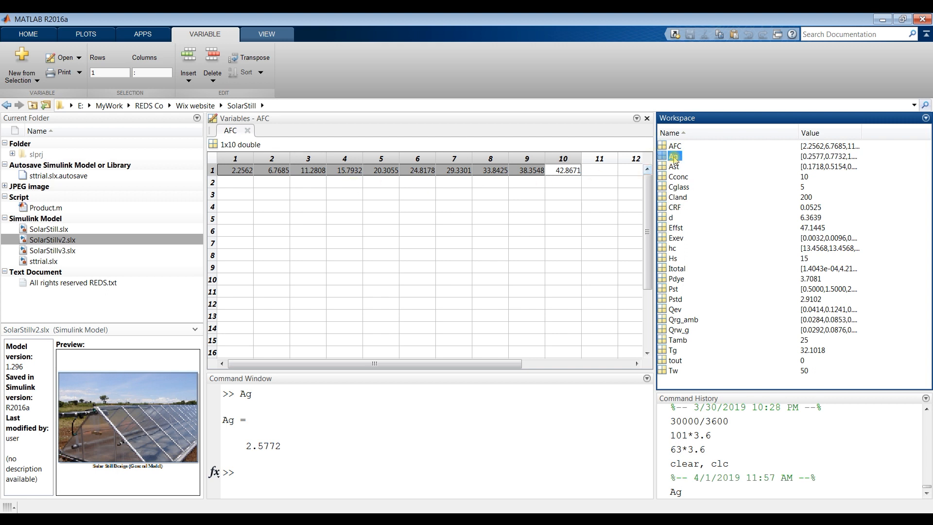
left_click(672, 132)
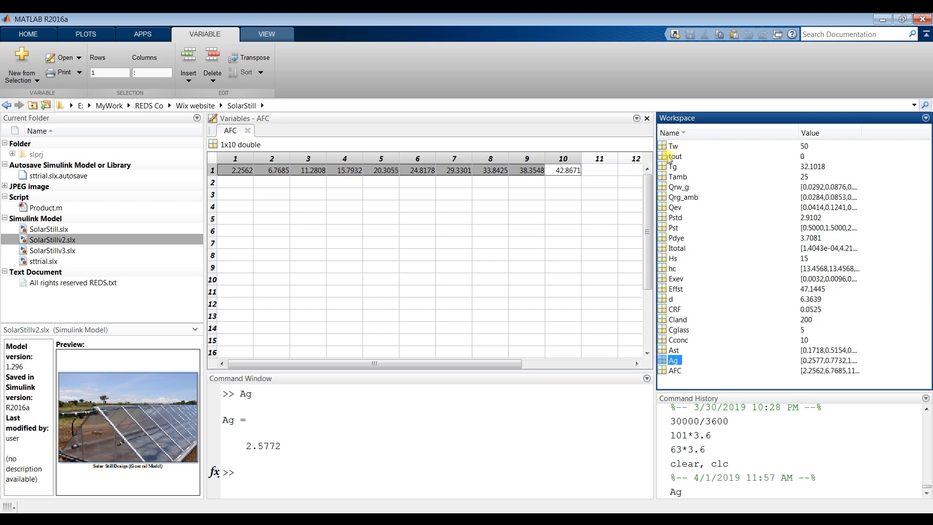
left_click(664, 189)
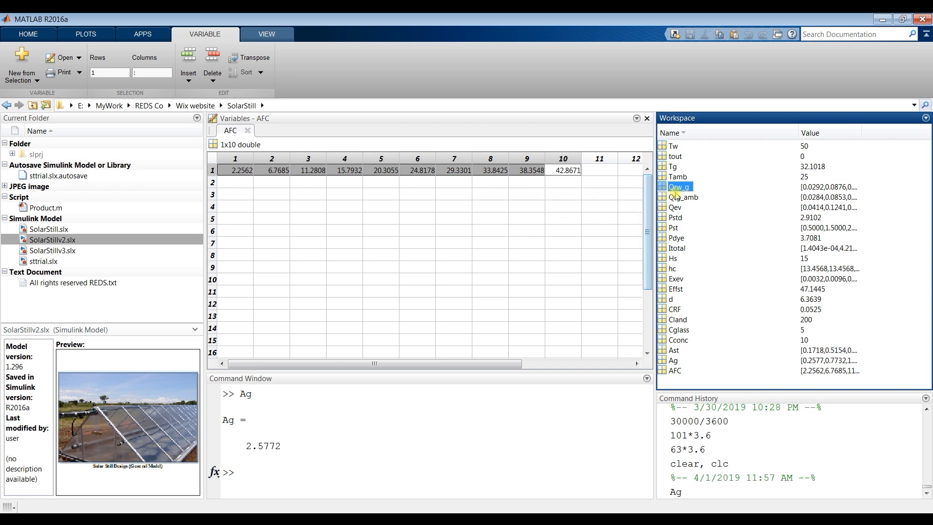
left_click(88, 35)
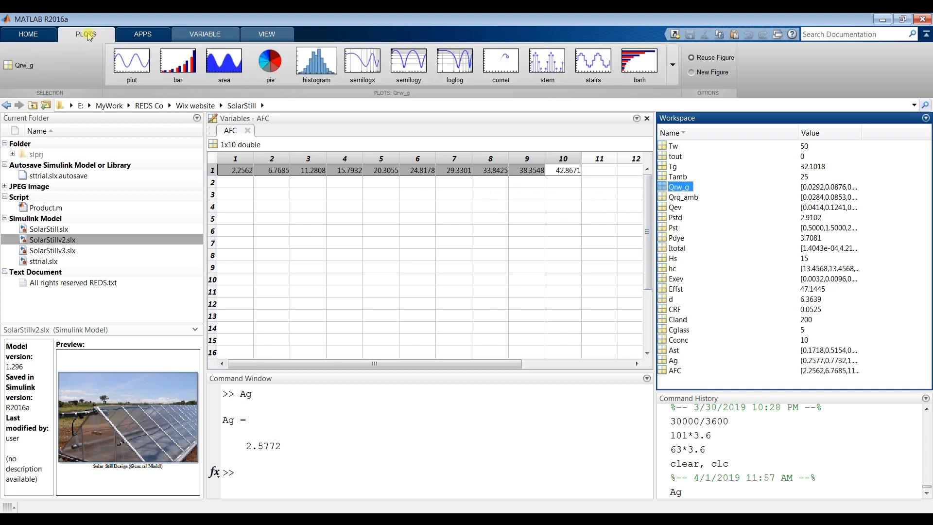
left_click(128, 64)
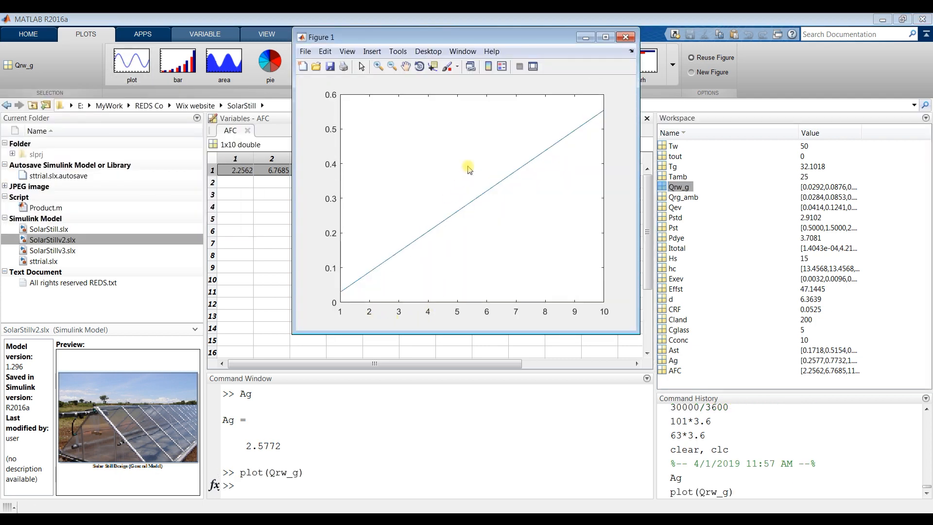
Maximize the figure, show its plot tools and add a 3-by-3 grid of 2D axes.
left_click(603, 38)
left_click(237, 48)
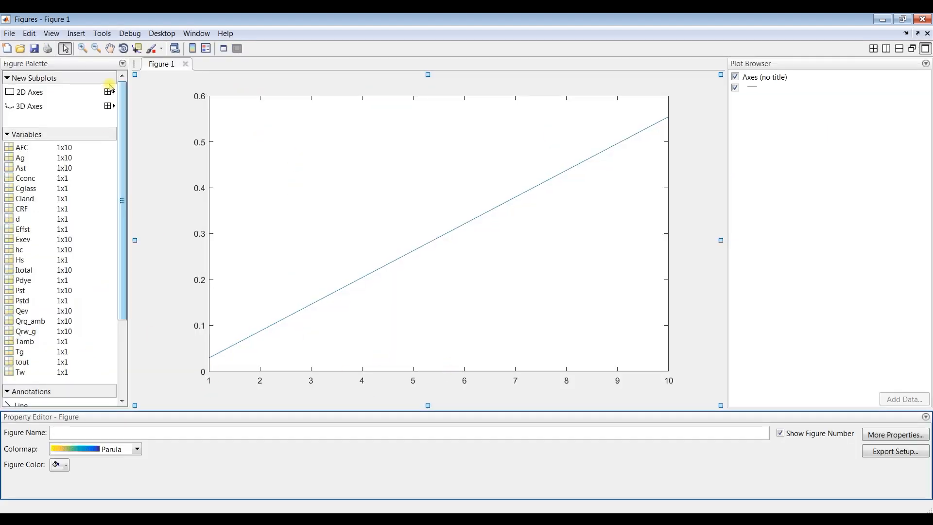
left_click(109, 92)
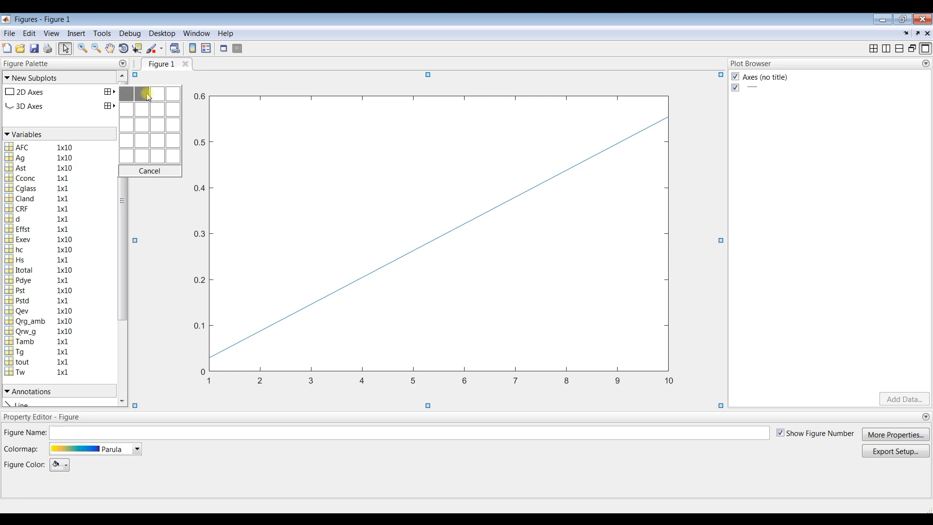
left_click(155, 125)
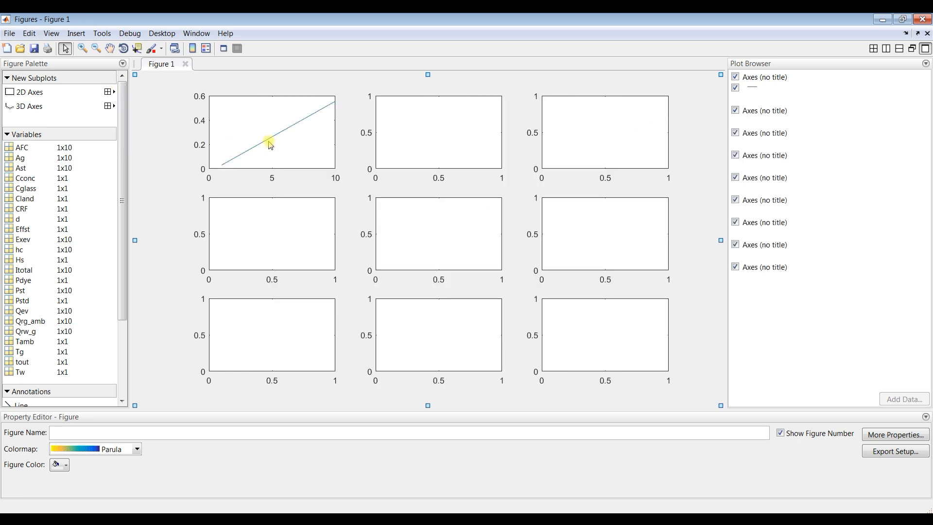
Delete the plotted line from the first subplot and set the figure's background color to white.
left_click(273, 137)
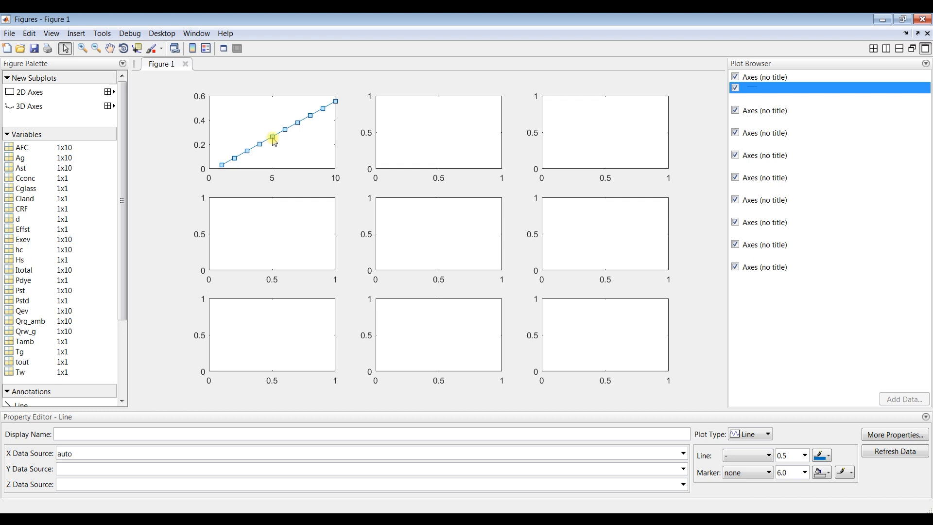
key("Delete")
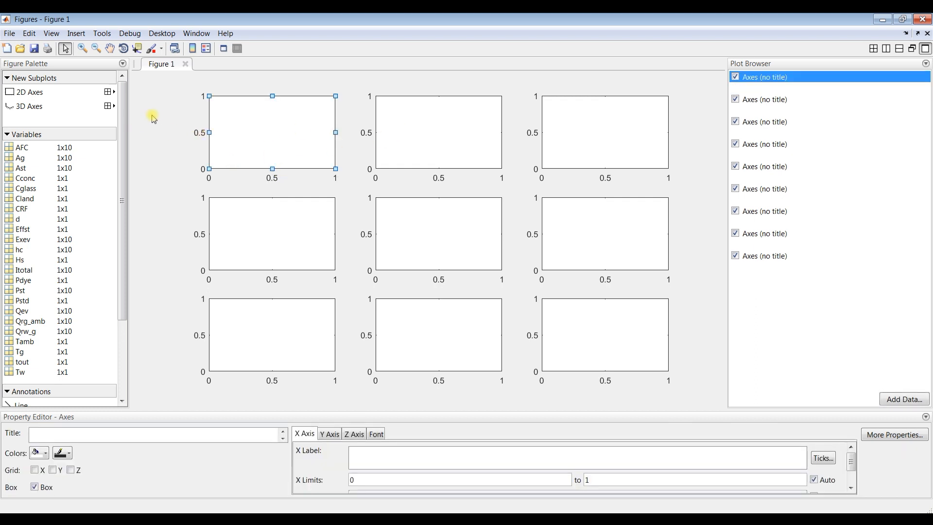
left_click(138, 122)
left_click(68, 466)
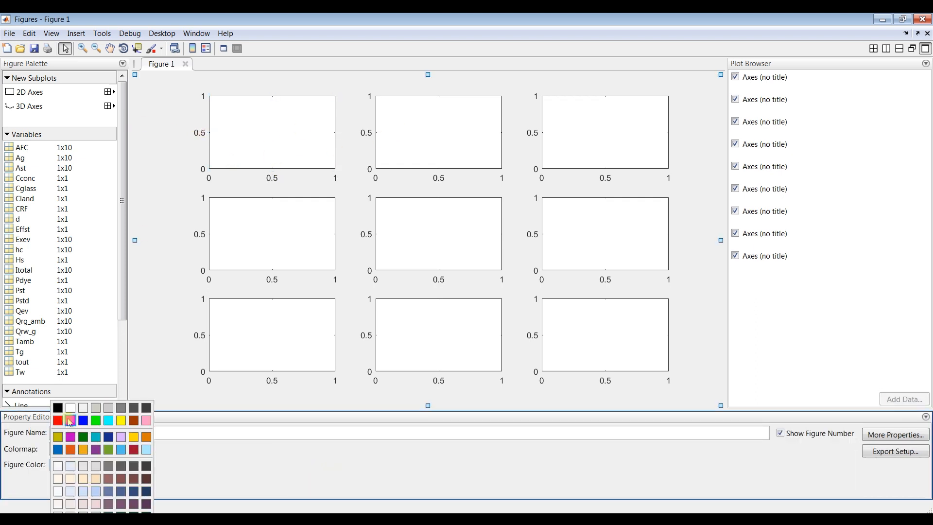
left_click(70, 410)
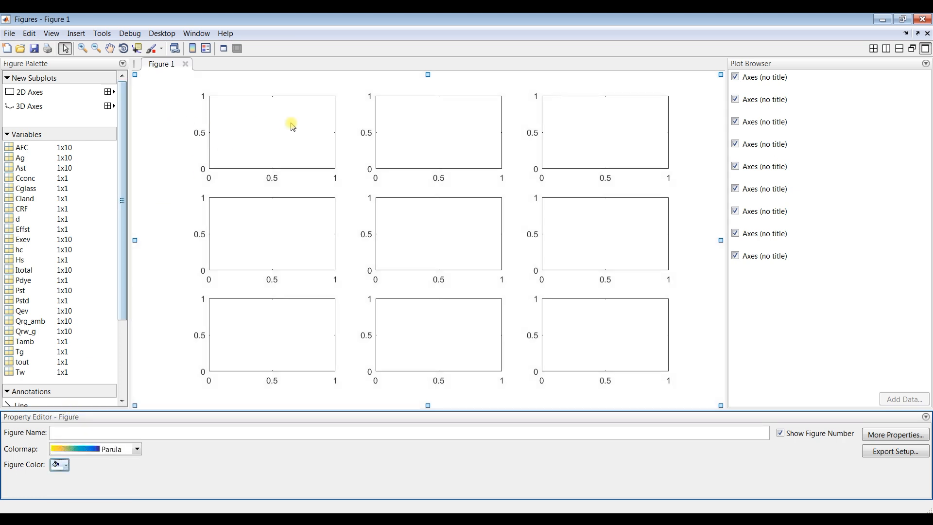
Remove the box from the first subplot in the upper row and enable its X and Y grid lines.
left_click(273, 119)
left_click(35, 487)
left_click(35, 470)
left_click(52, 470)
Remove the box from the middle subplot in the upper row and enable its X and Y grid lines.
left_click(425, 127)
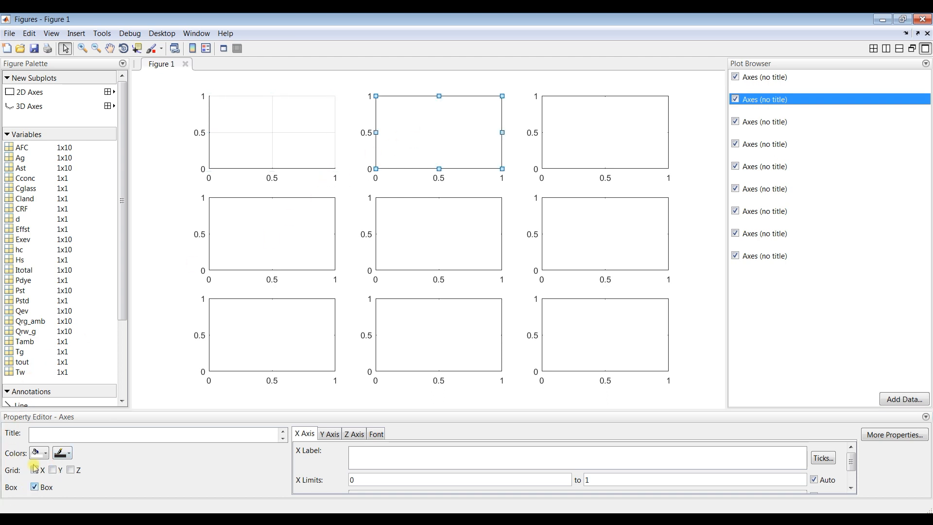
left_click(34, 487)
left_click(35, 470)
left_click(52, 470)
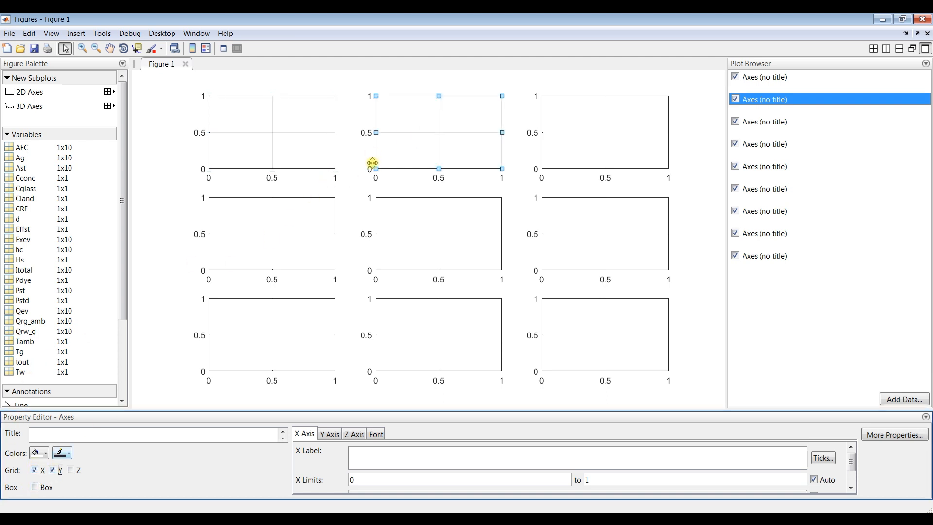
left_click(289, 125)
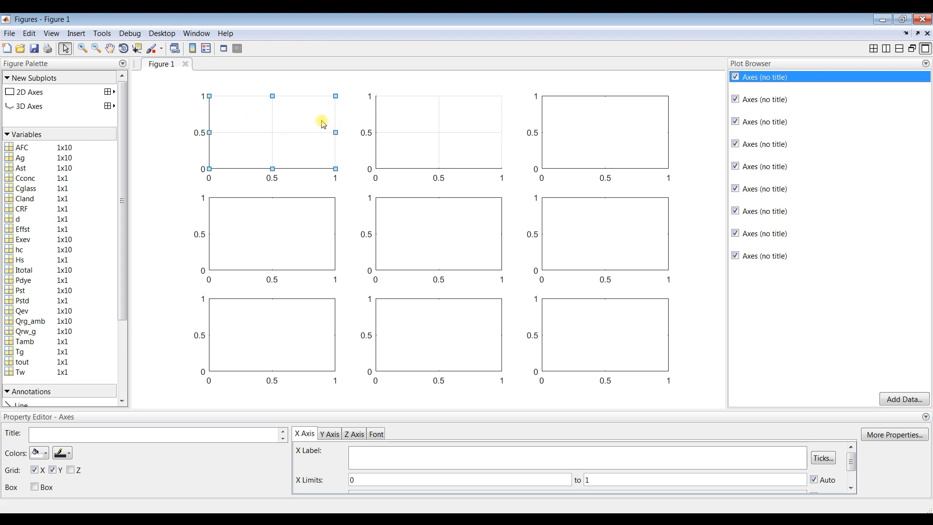
left_click(881, 400)
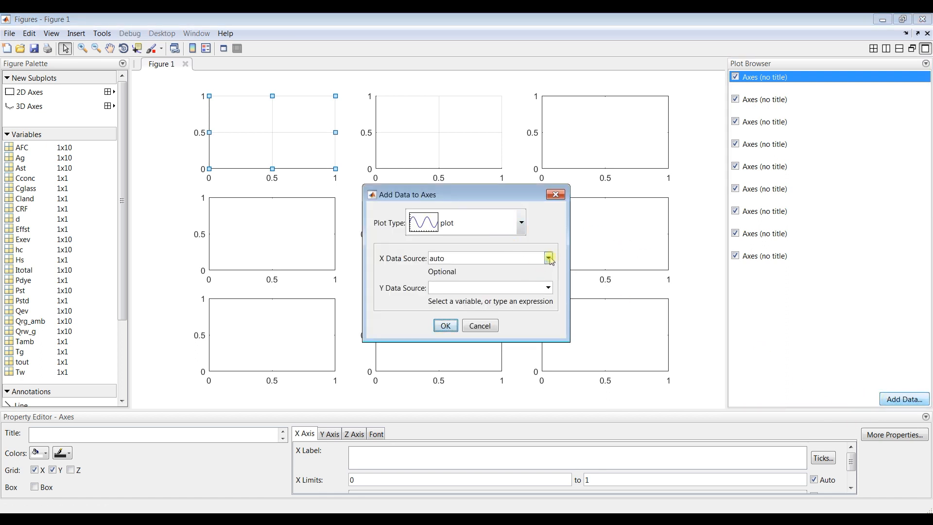
left_click(549, 258)
mouse_move(548, 287)
left_mouse_down()
mouse_move(547, 309)
mouse_move(548, 289)
left_mouse_up()
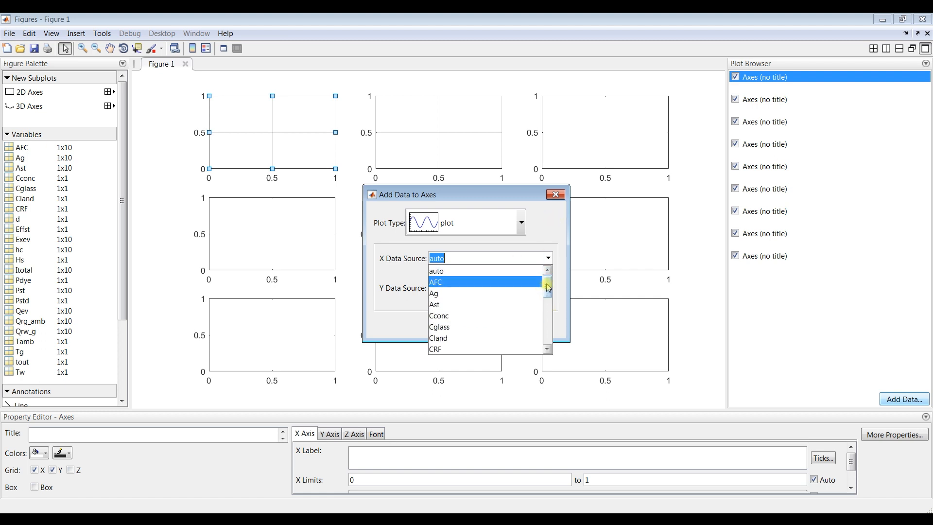
left_click(556, 194)
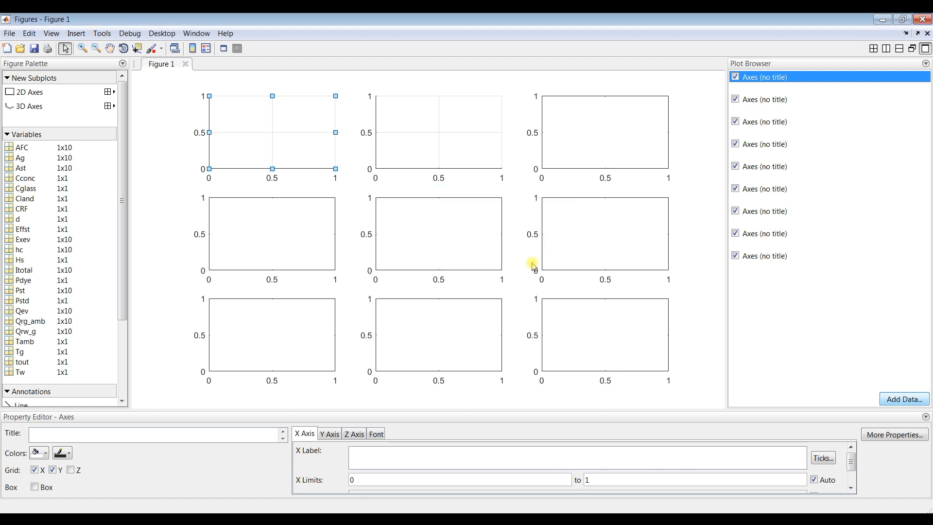
Plot Qrg_amb against Pst in the first subplot of the upper row.
left_click(904, 401)
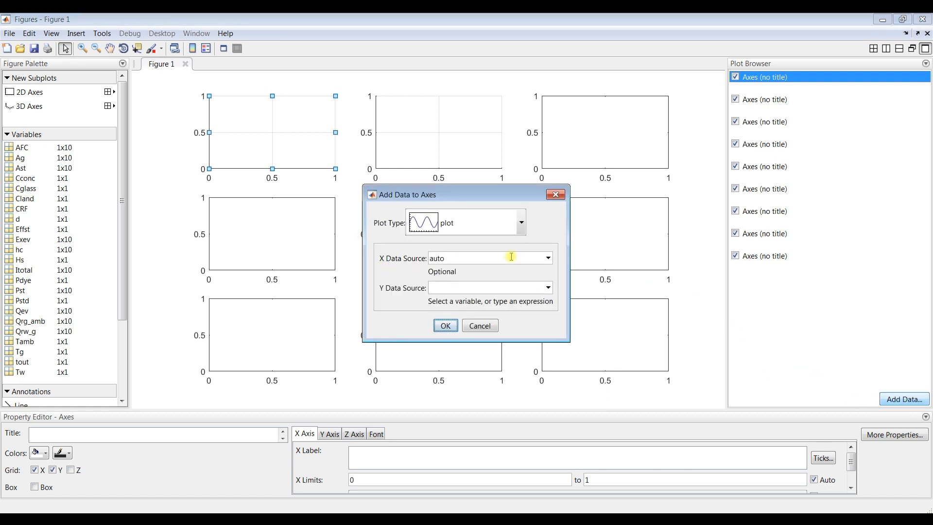
left_click(548, 288)
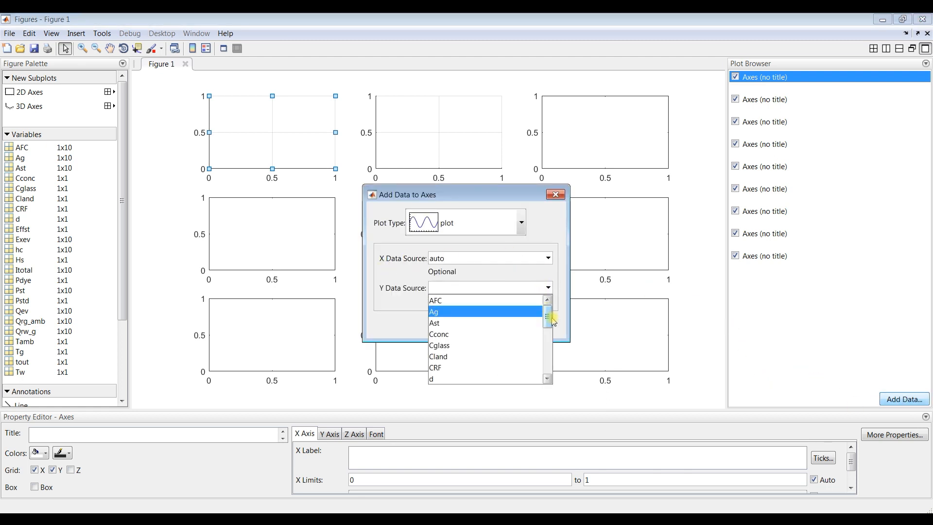
mouse_move(548, 321)
left_mouse_down()
mouse_move(548, 329)
mouse_move(548, 316)
left_mouse_up()
left_click_drag(549, 319, 551, 362)
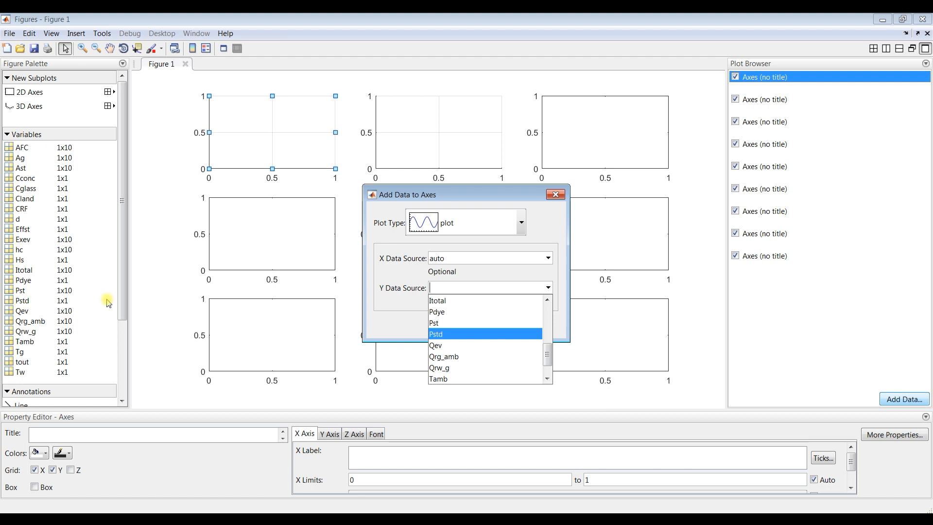
left_click(445, 326)
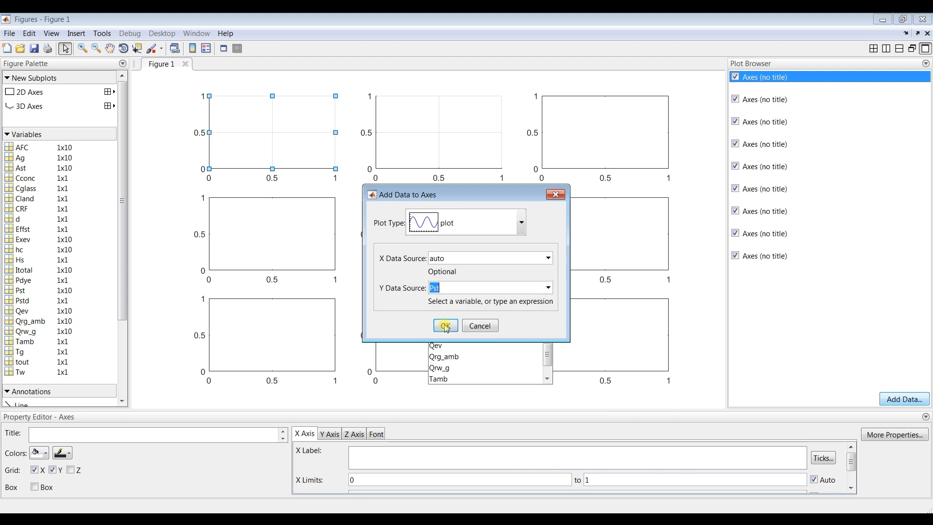
left_click(549, 288)
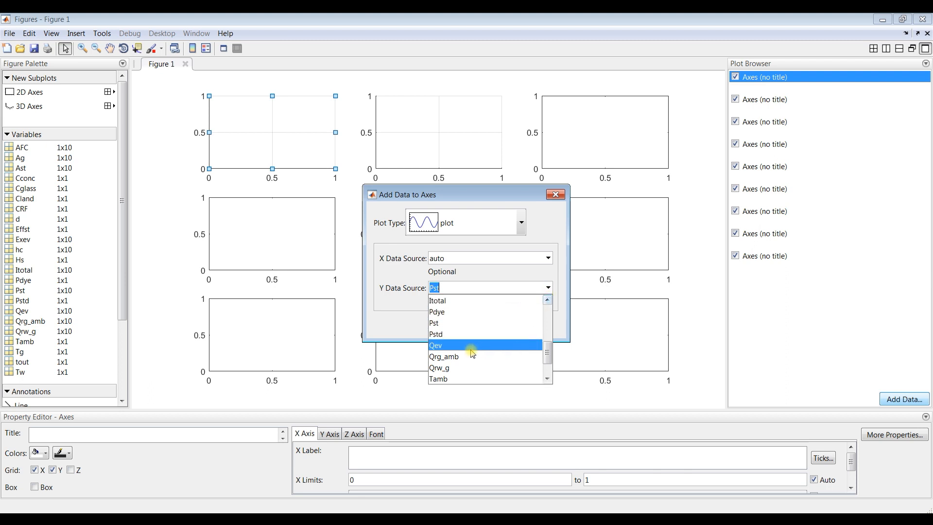
left_click(452, 357)
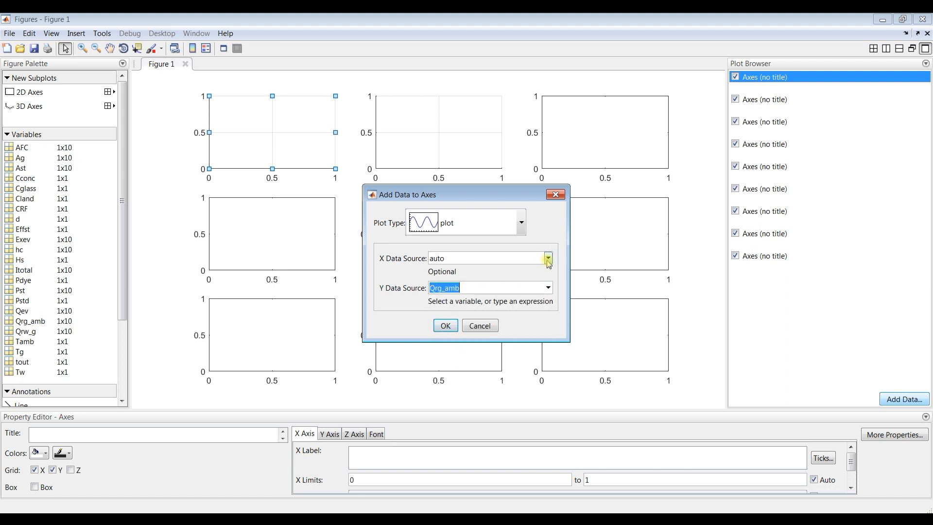
left_click(548, 258)
left_click_drag(547, 291, 547, 327)
left_click(471, 304)
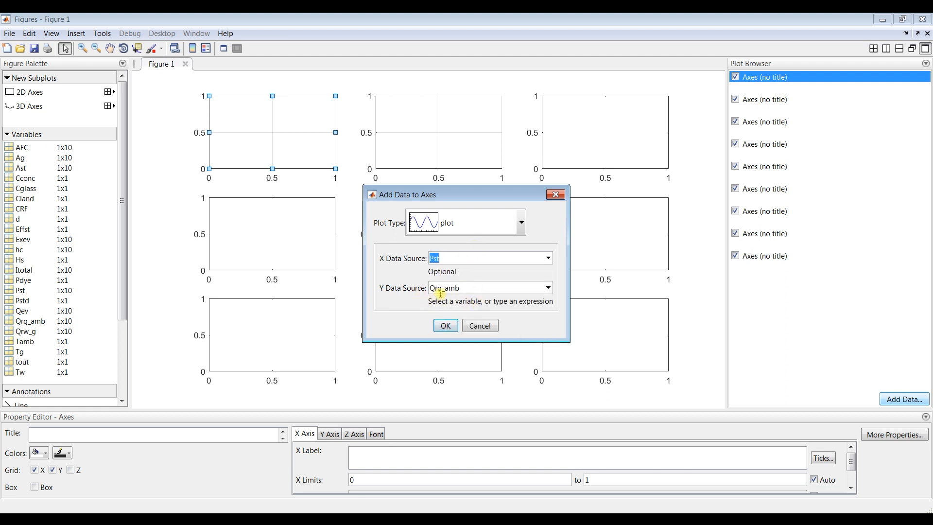
left_click(446, 326)
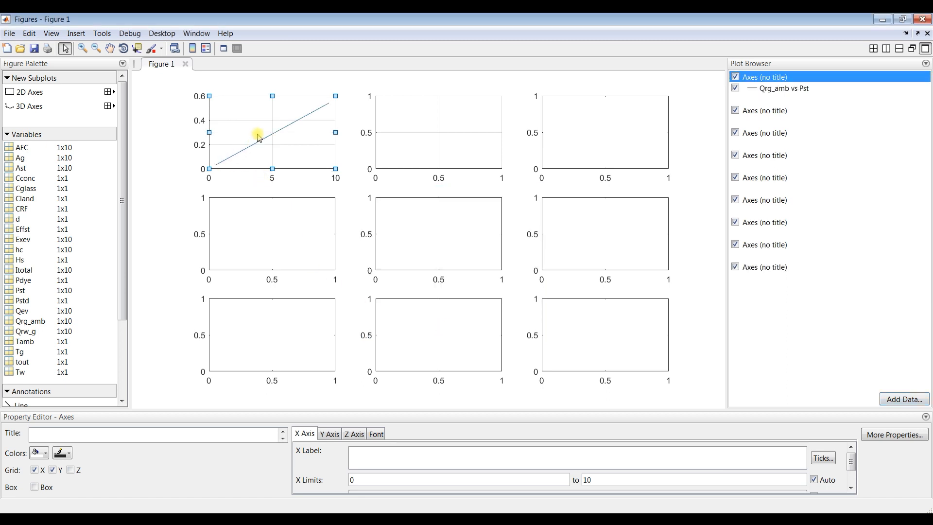
Plot Qrw_g against Pst in the middle subplot of the upper row.
left_click(419, 142)
left_click(899, 401)
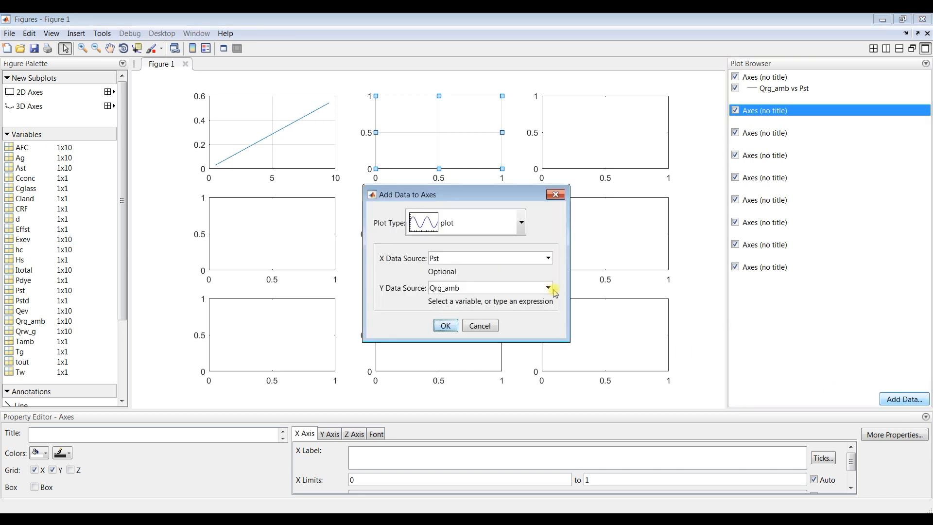
left_click(548, 288)
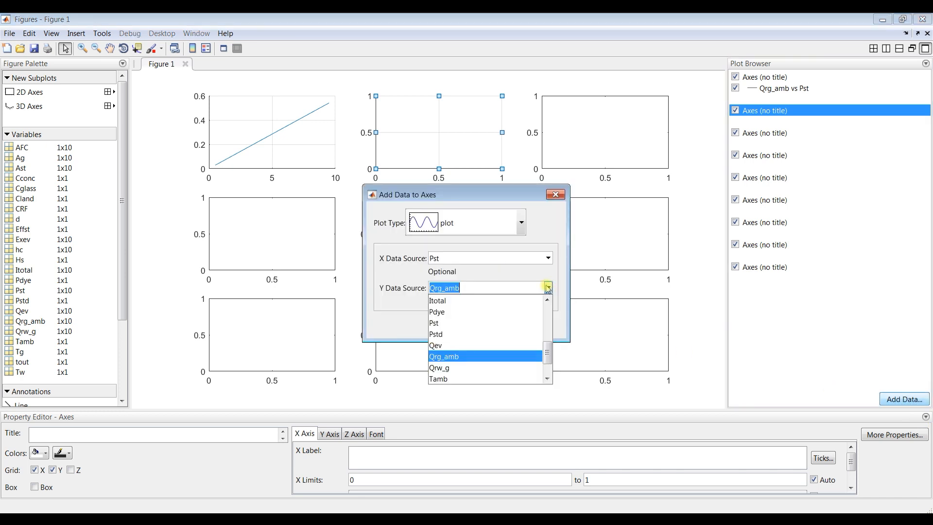
left_click(442, 367)
left_click(445, 325)
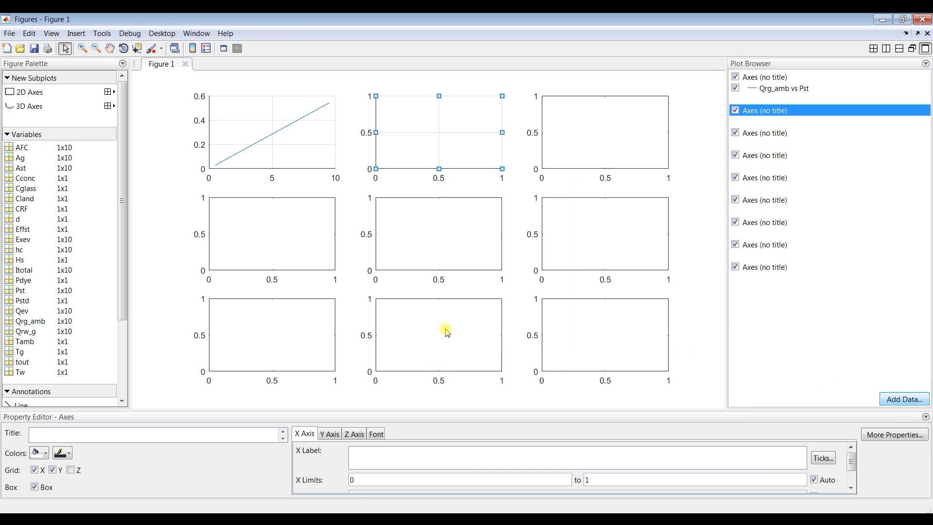
Plot Exev against Pst in the last subplot of the upper row.
left_click(566, 132)
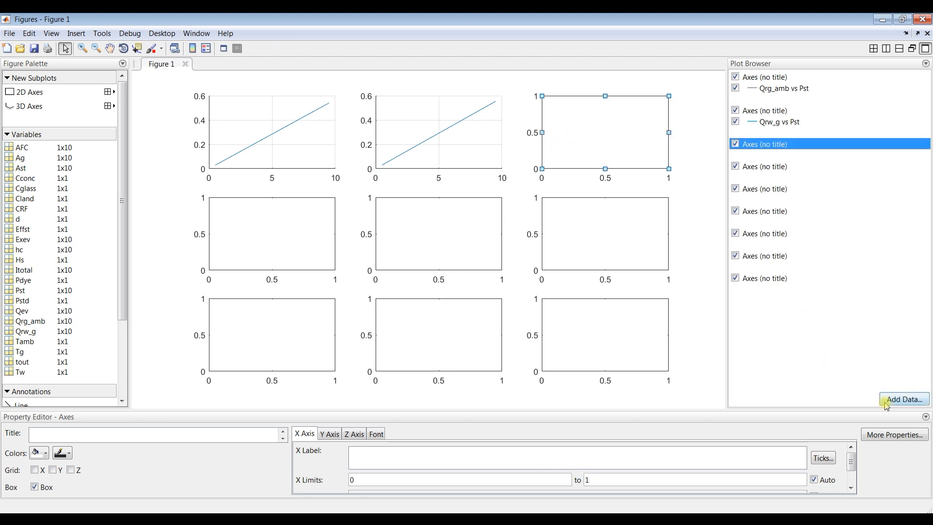
left_click(899, 399)
left_click(548, 288)
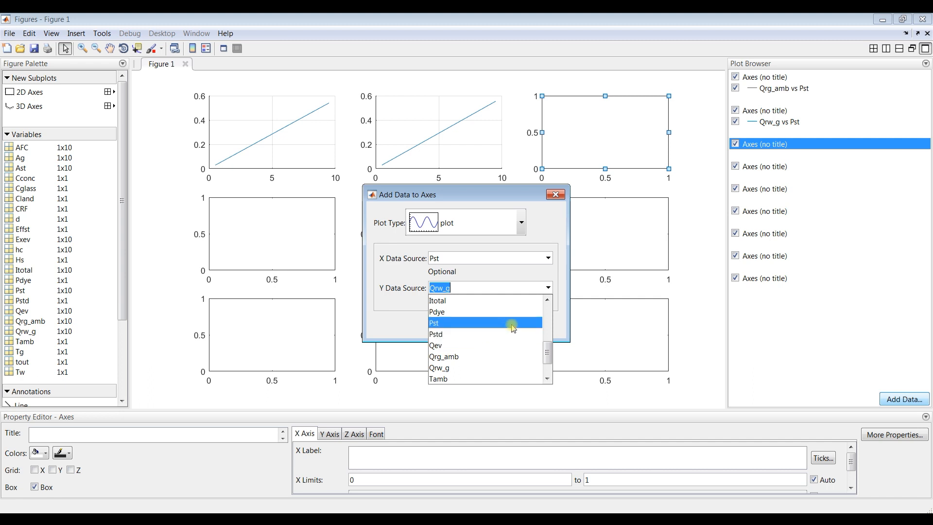
scroll(548, 362, "down", 1)
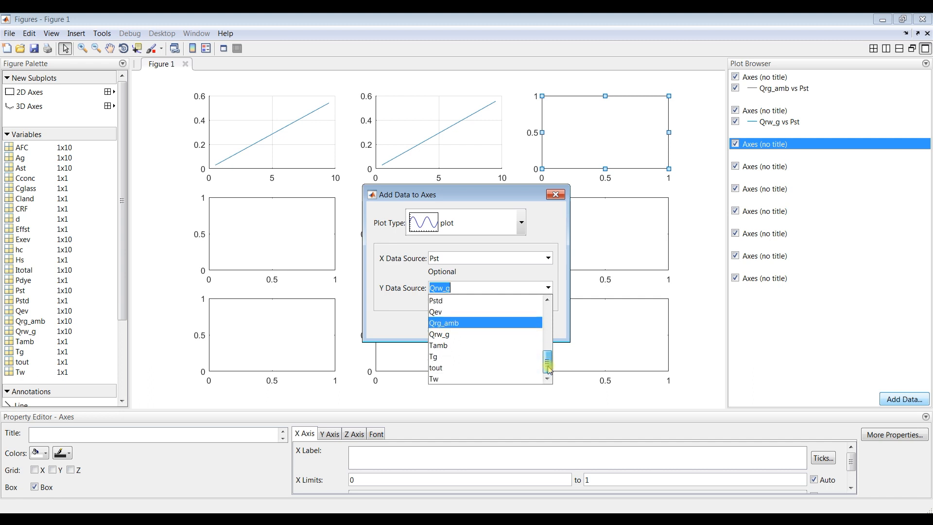
left_click_drag(549, 369, 550, 331)
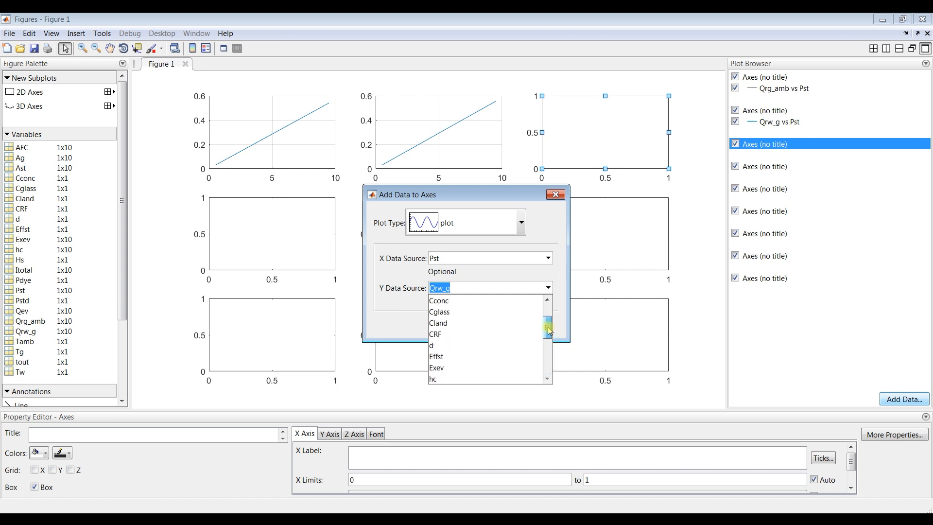
left_click(462, 368)
left_click(444, 325)
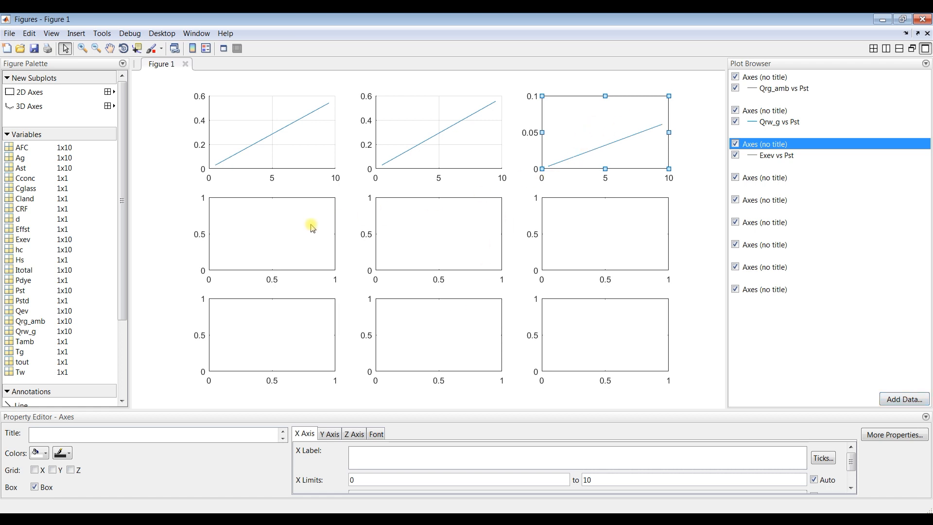
Select the middle-row subplots one after another and close the figure window.
left_click(270, 232)
left_click(411, 235)
left_click(593, 232)
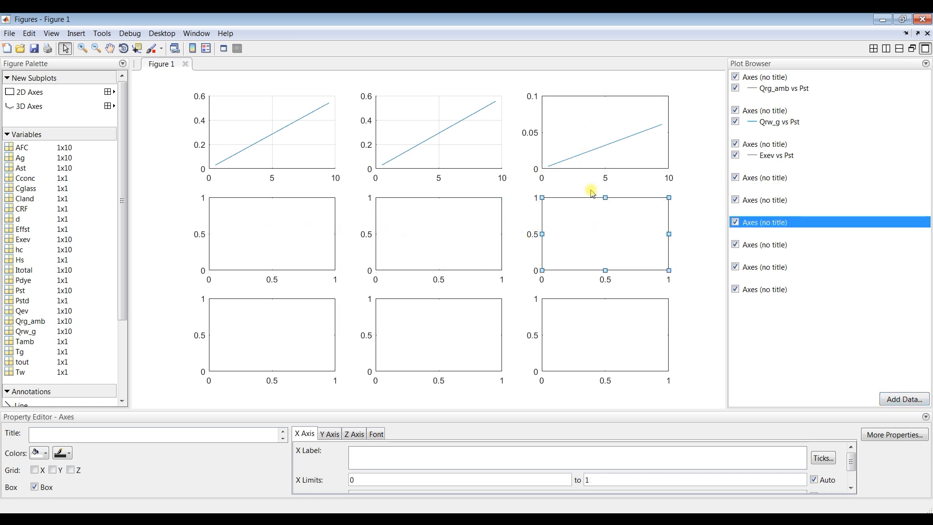
left_click(923, 19)
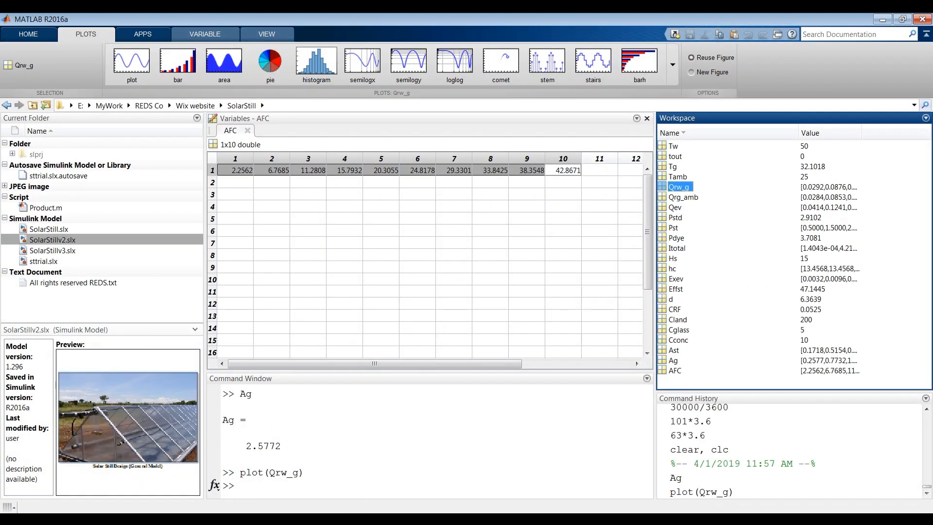
Switch to the sttrial model in Simulink and set the Solar Still Design block's solar still productivity to [1 2 3 4 5].
left_click(384, 501)
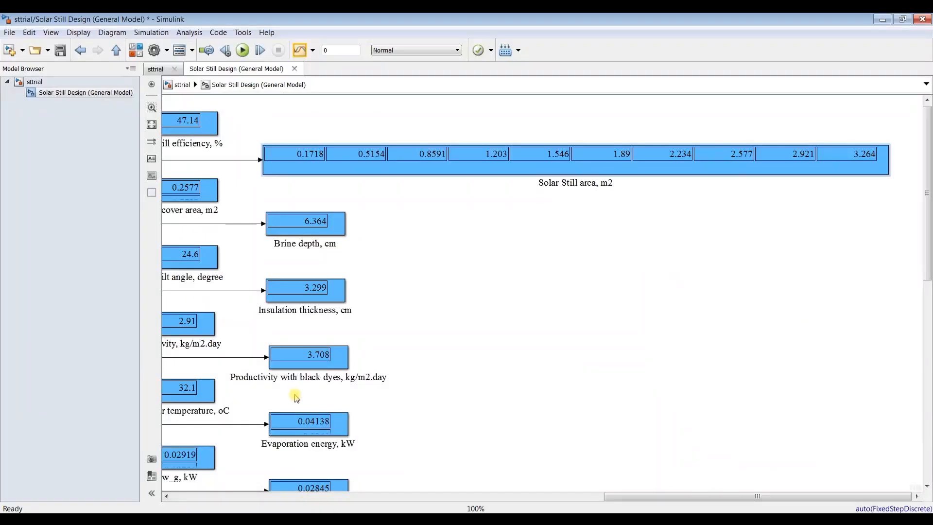
left_click(35, 82)
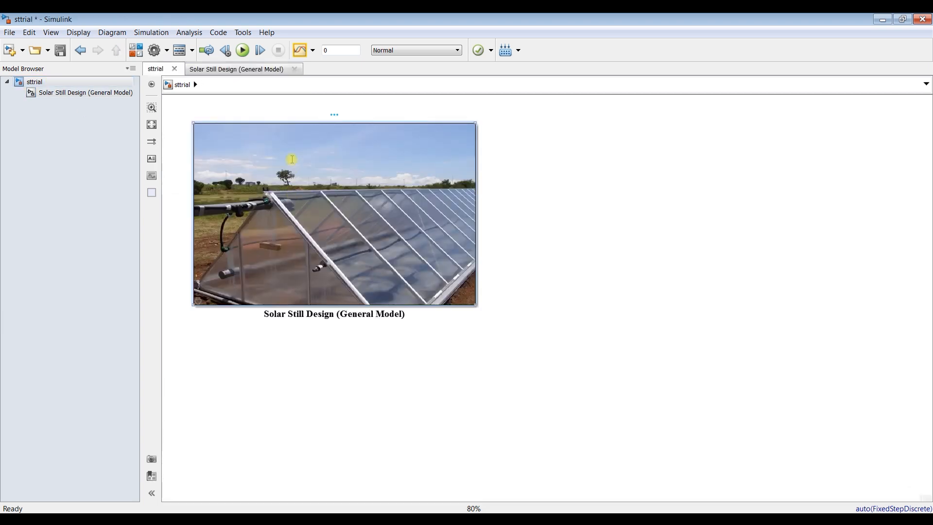
double_click(291, 159)
left_click_drag(204, 101, 554, 65)
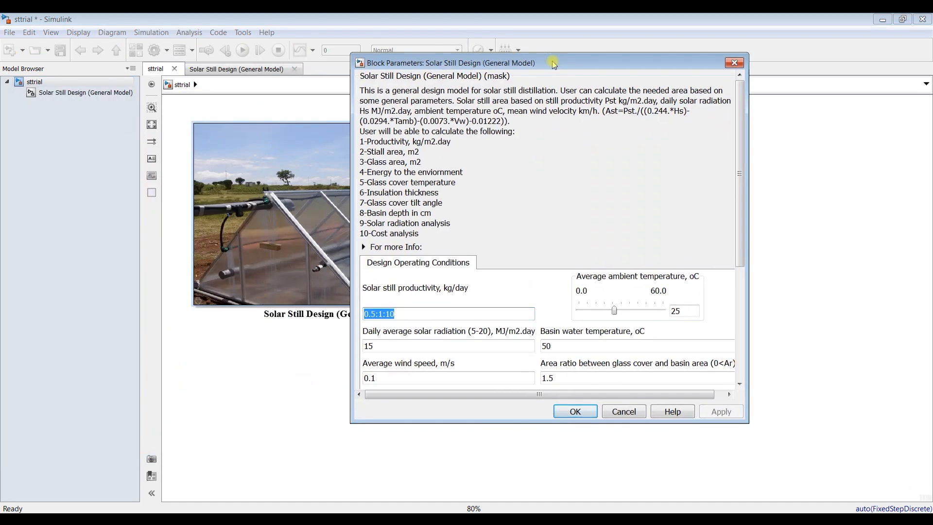
left_click(410, 315)
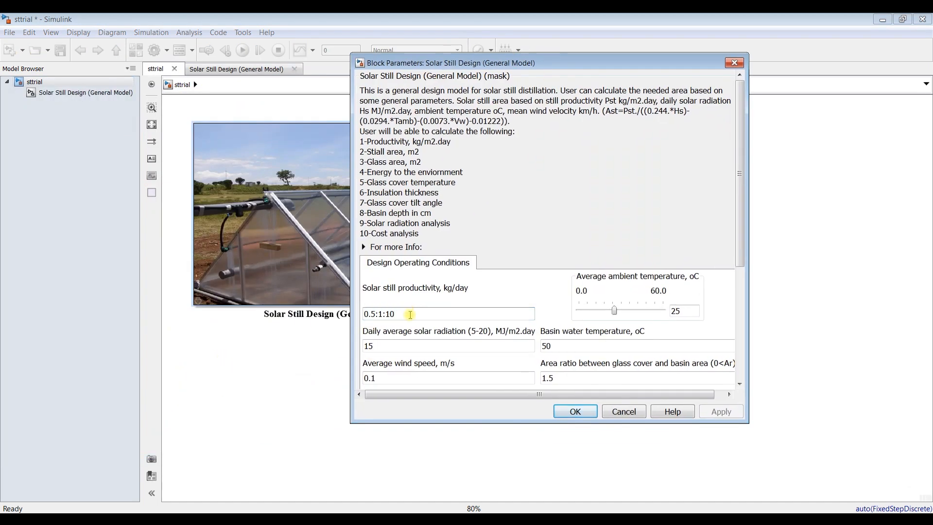
key("BackSpace")
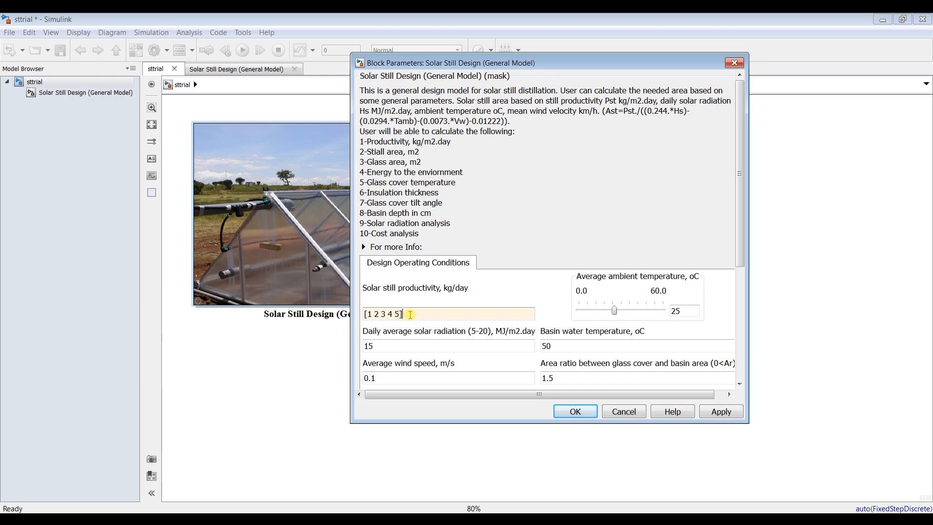
key("Tab")
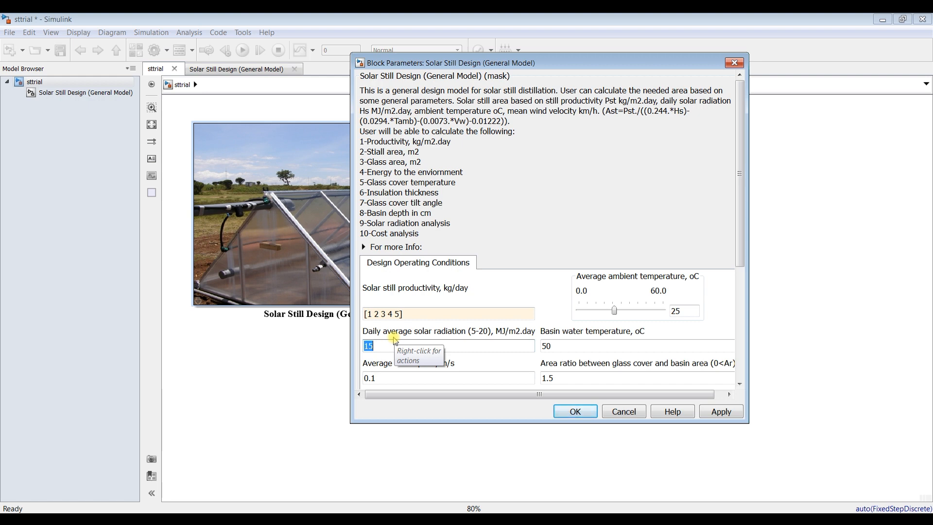
type("1")
key("BackSpace")
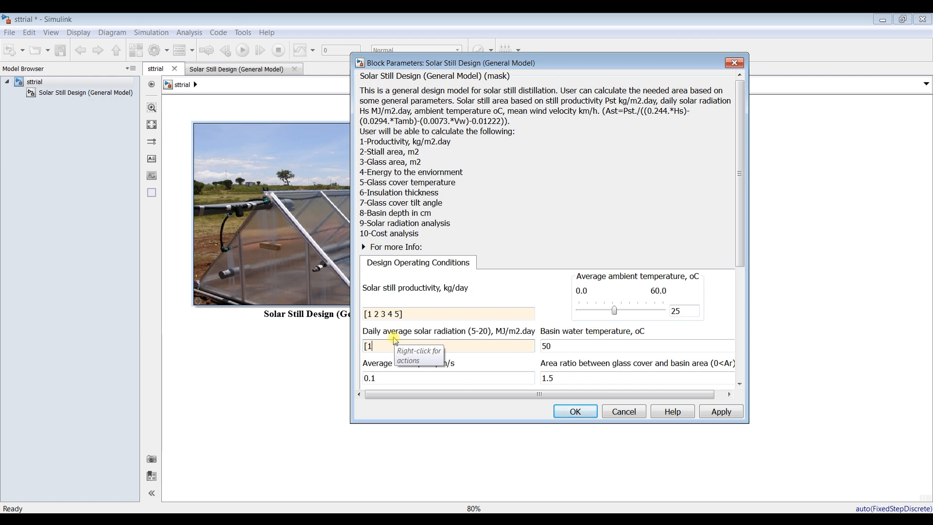
type("[14 15 16 17 18")
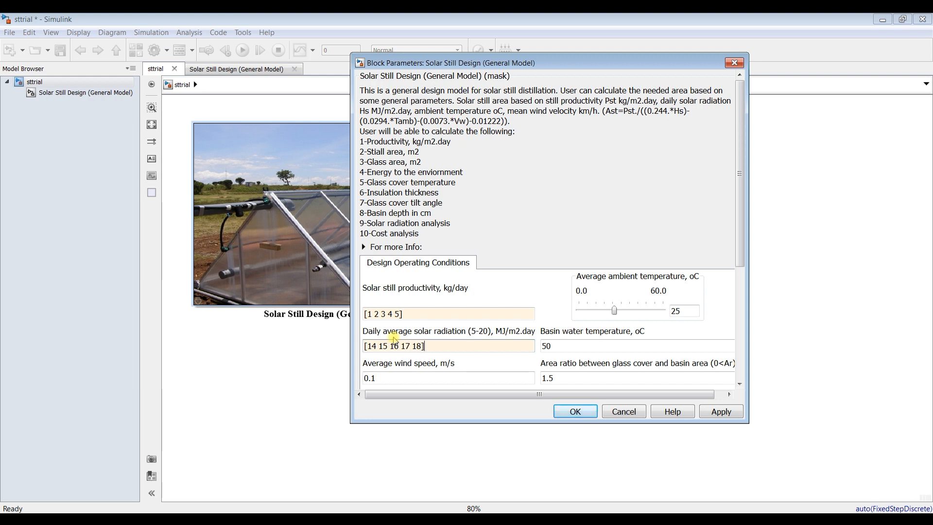
left_click_drag(743, 246, 742, 309)
double_click(565, 242)
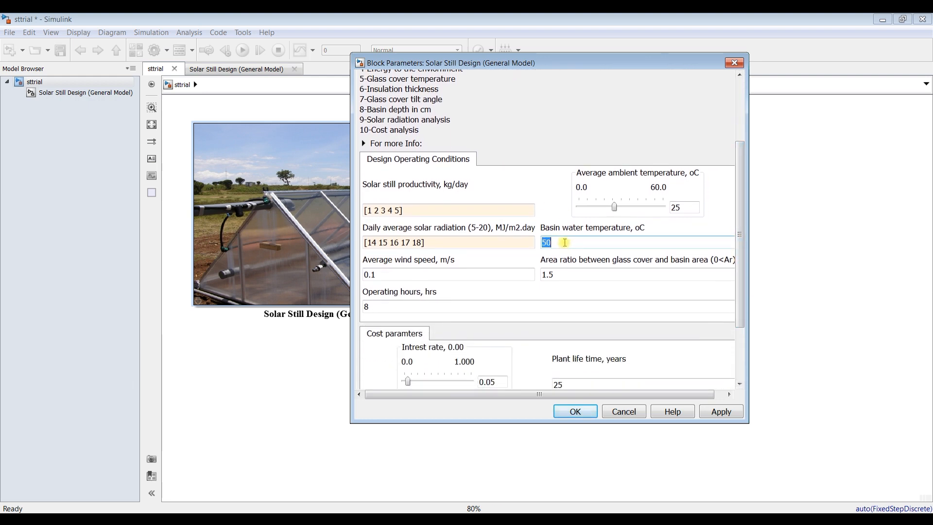
type("[50 52 58 60 65")
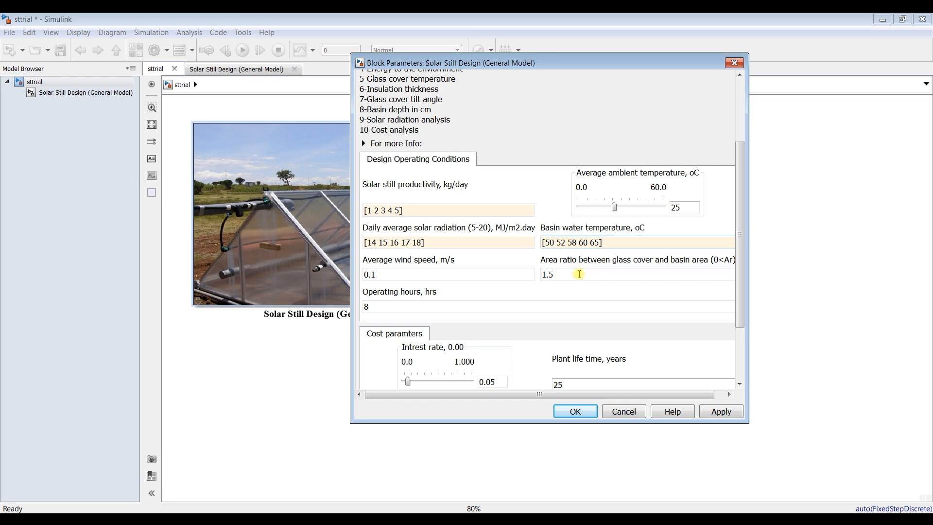
Set the average wind speed to [0.1 0.2 0.3 0.4 0.5].
double_click(372, 275)
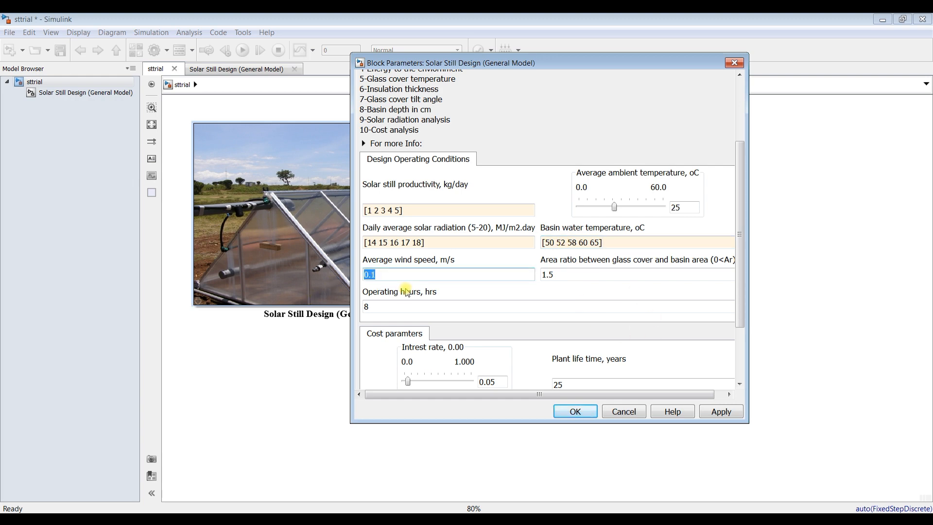
type("[")
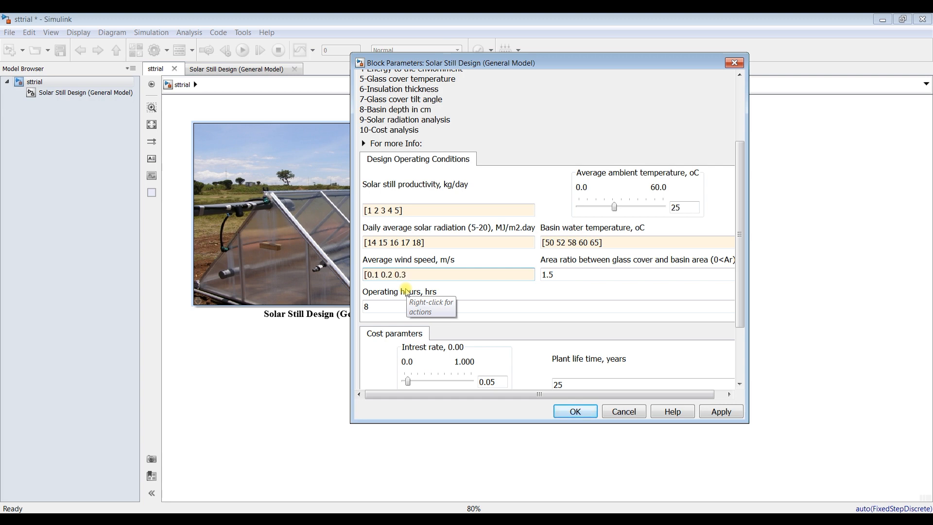
type("0.1 0.2 0.3 0.4 0.5")
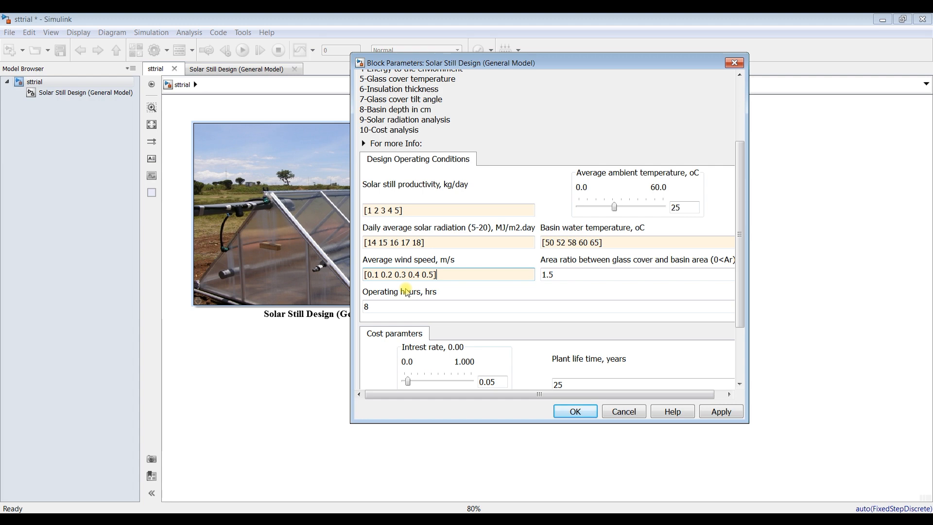
Apply the vectors entered for the block's operating conditions and review the productivity, radiation, wind speed, area ratio and basin temperature fields.
double_click(579, 273)
mouse_move(740, 282)
left_mouse_down()
mouse_move(740, 324)
mouse_move(740, 265)
left_mouse_up()
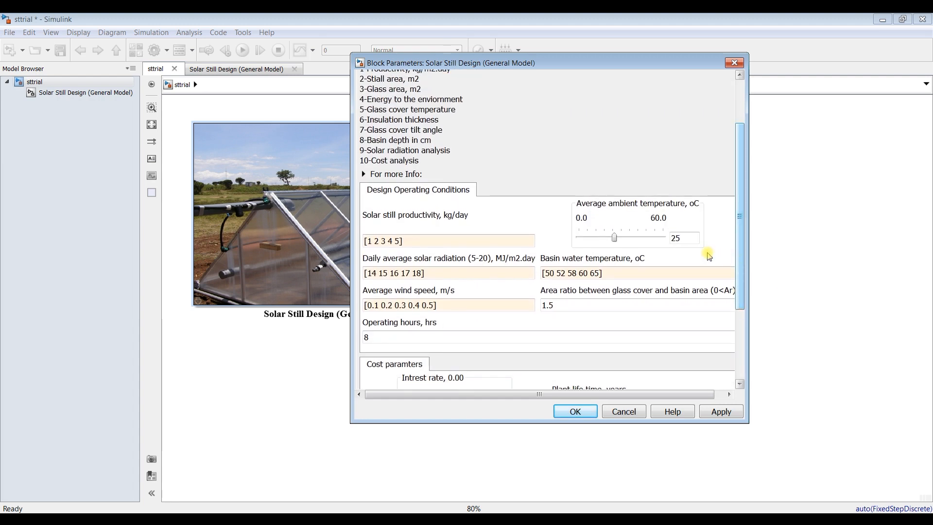
left_click(722, 412)
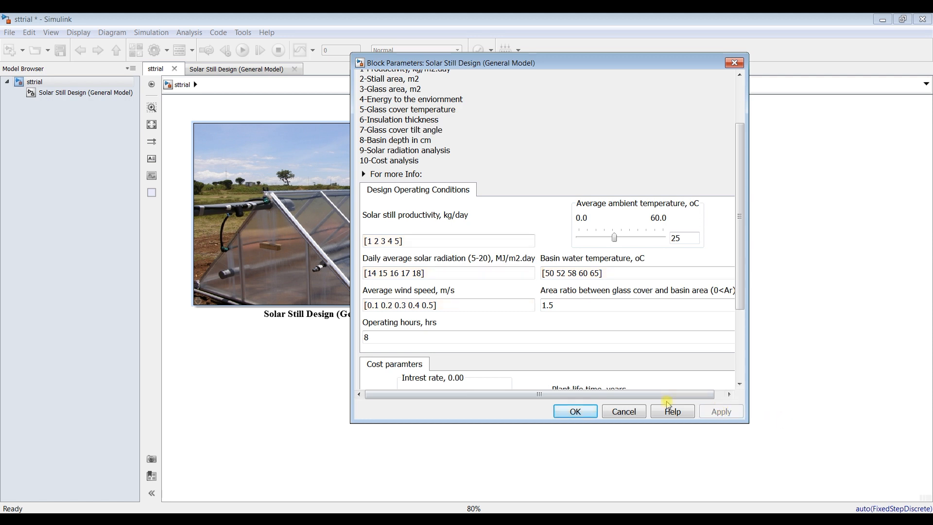
left_click(411, 245)
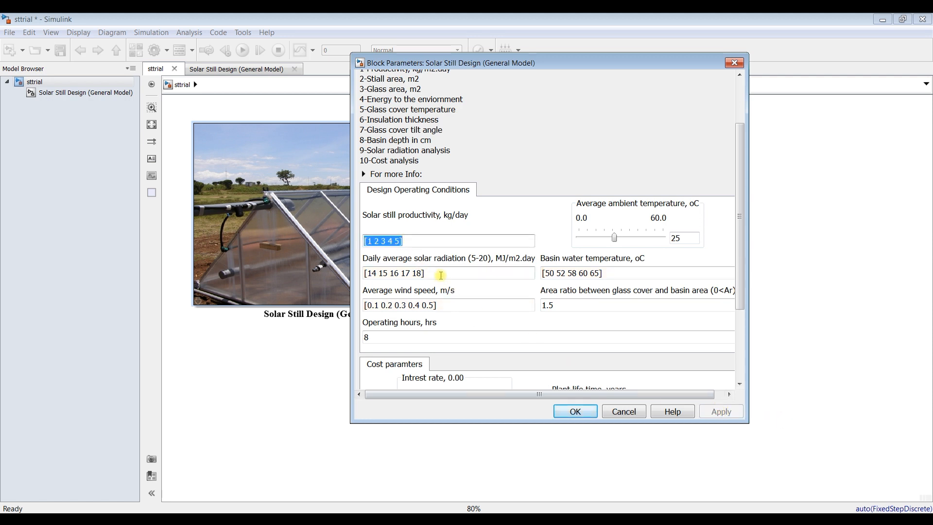
left_click(439, 271)
left_click(454, 305)
left_click(545, 306)
left_click(608, 274)
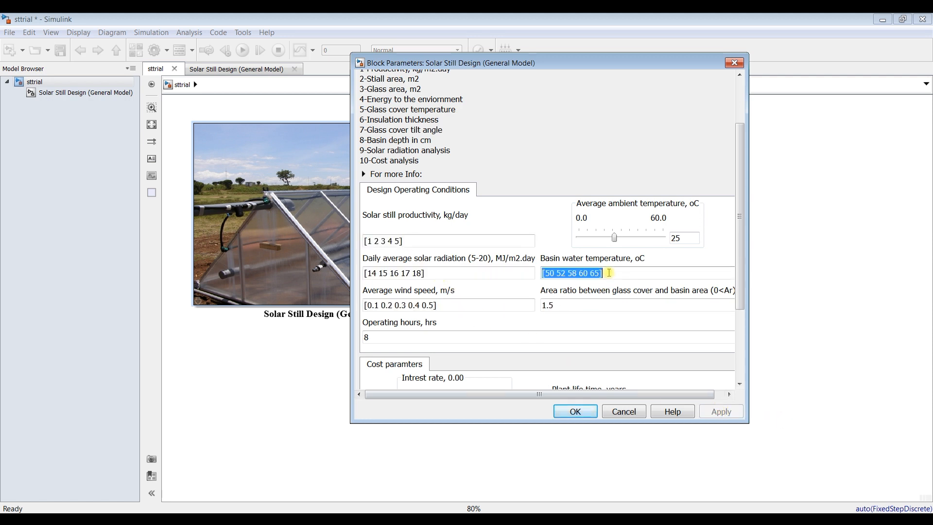
Accept the block parameters, save the sttrial model and run the simulation.
left_click(575, 411)
left_click(61, 50)
left_click(243, 50)
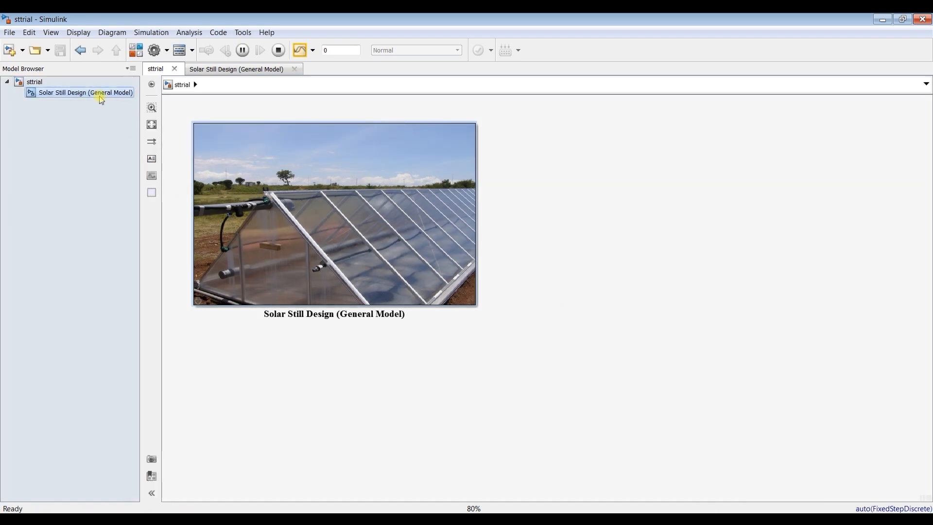
Open the Solar Still Design subsystem and enlarge the still efficiency and brine depth displays to reveal more of their vector values.
double_click(348, 133)
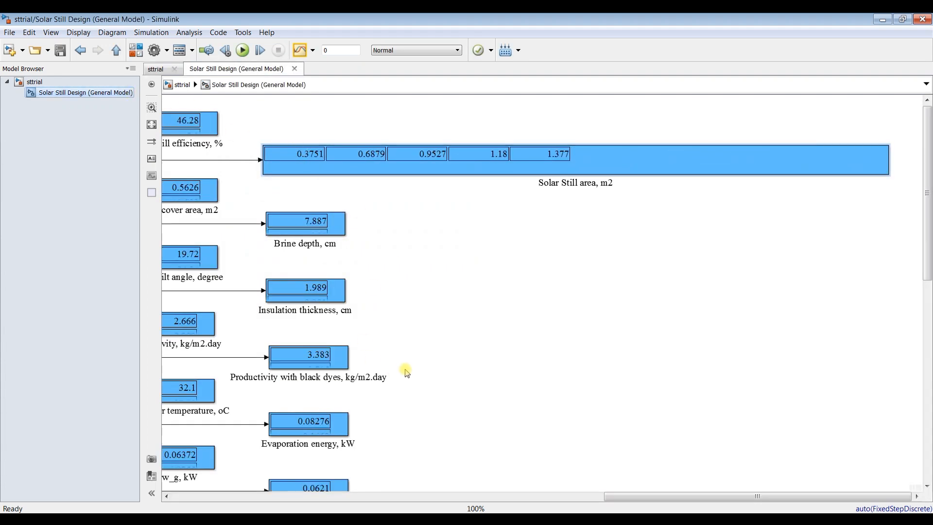
left_click_drag(661, 497, 519, 500)
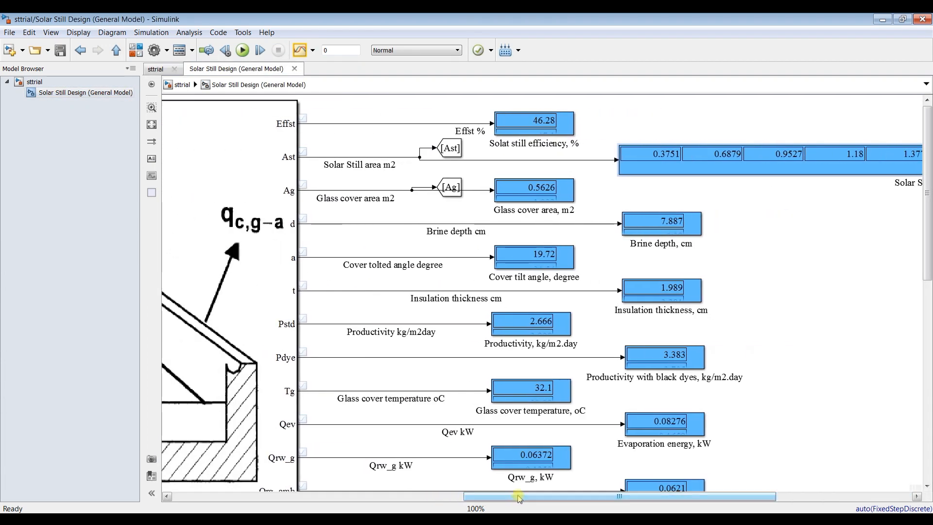
left_click(570, 132)
left_click_drag(574, 113, 691, 96)
left_click(701, 283)
left_click_drag(701, 283, 701, 301)
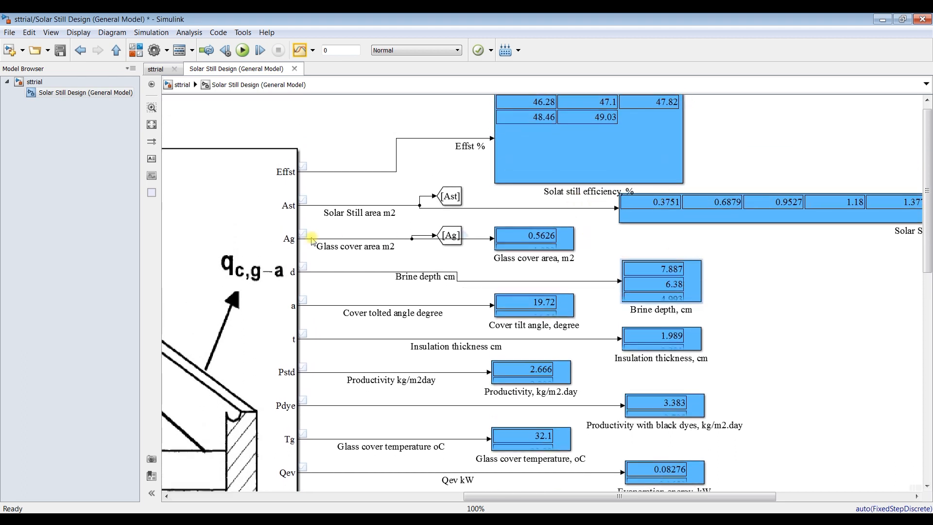
Switch to MATLAB and plot Qrw_g against the basin water temperature Tw, closing the figure after viewing it.
left_click(243, 518)
left_click(247, 481)
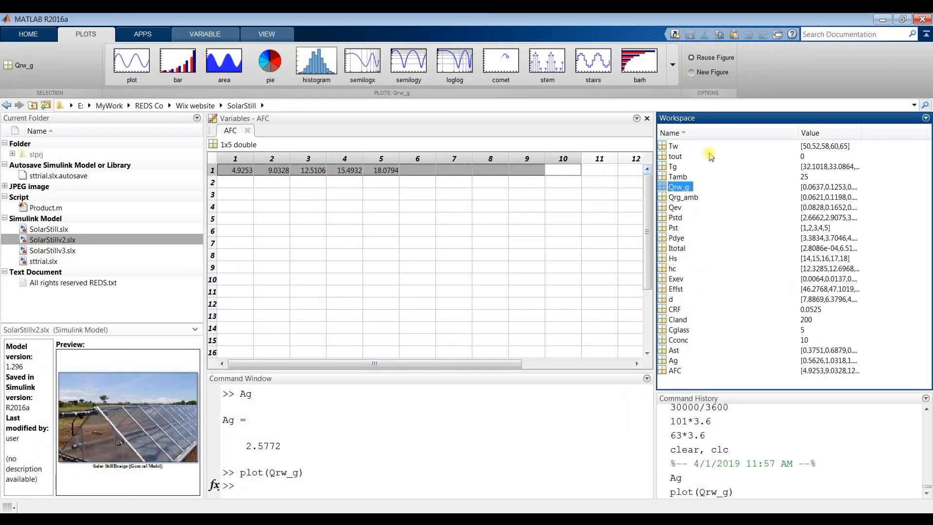
left_click(673, 147)
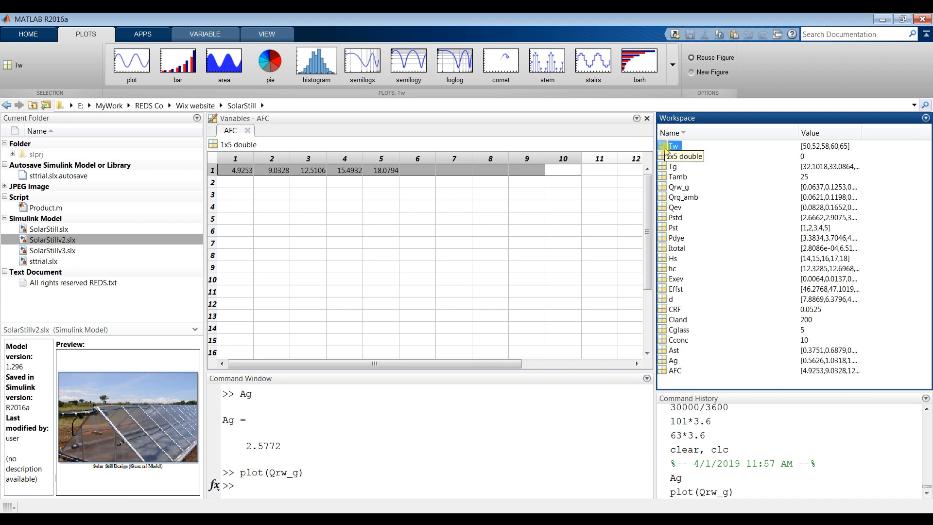
left_click(664, 189, "ctrl")
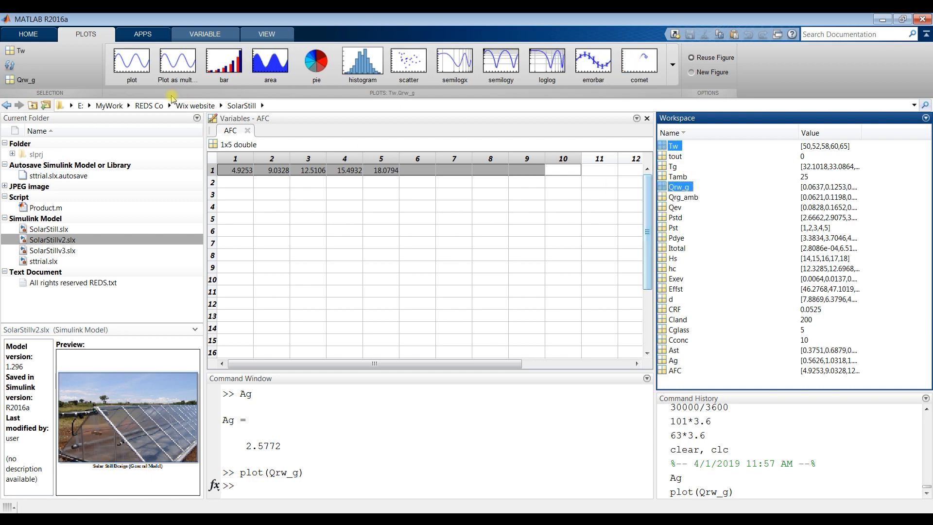
left_click(131, 61)
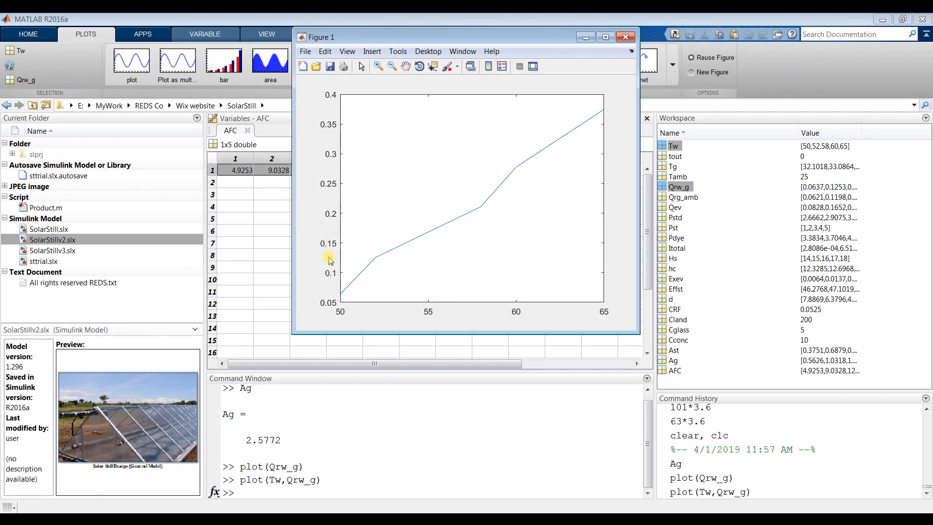
left_click(625, 37)
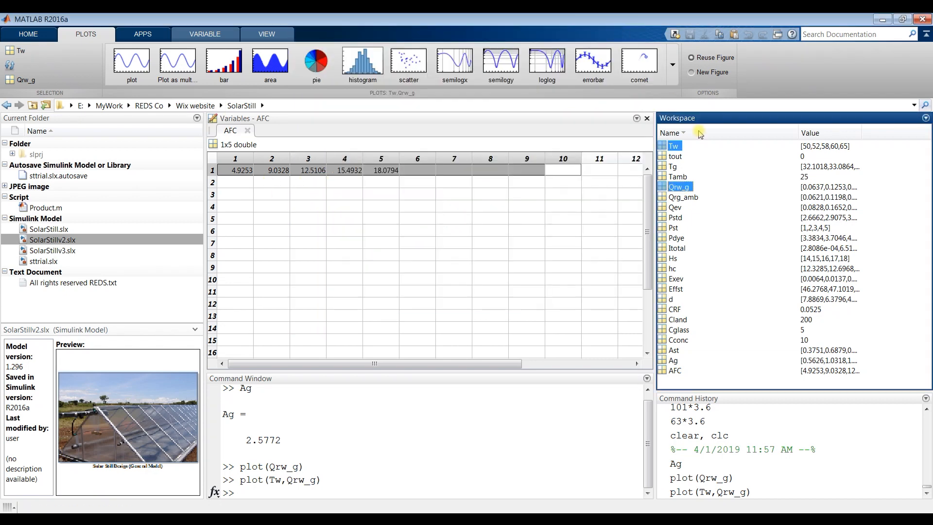
Plot Itotal against the productivity Pst and close the figure after viewing it.
left_click(664, 250)
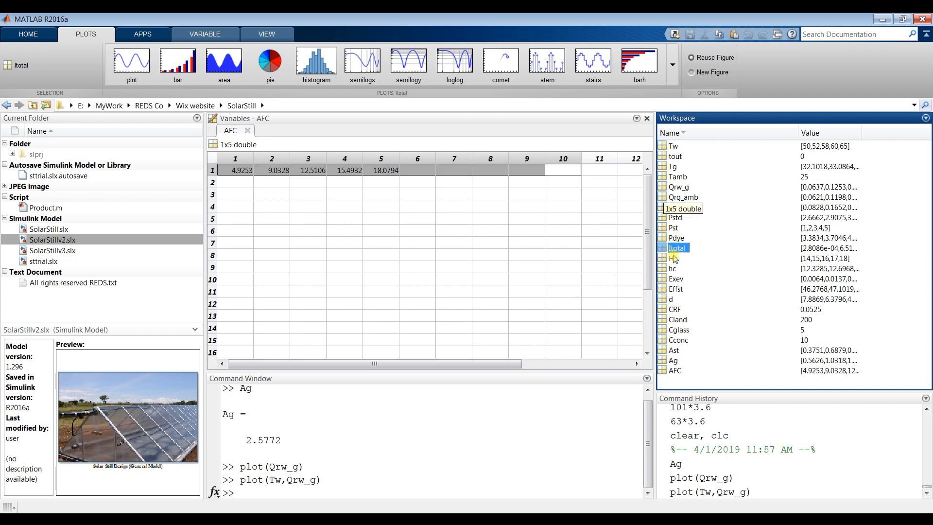
left_click(669, 228)
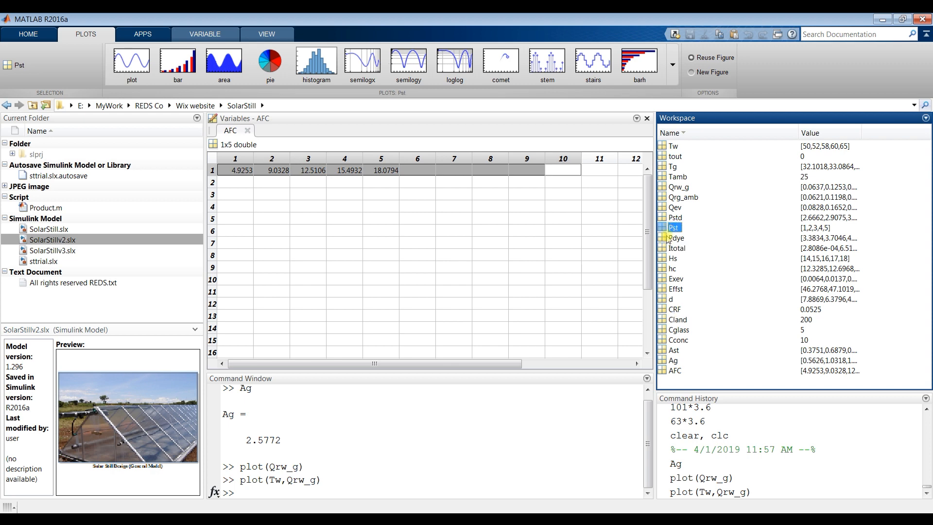
left_click(665, 249, "ctrl")
left_click(131, 62)
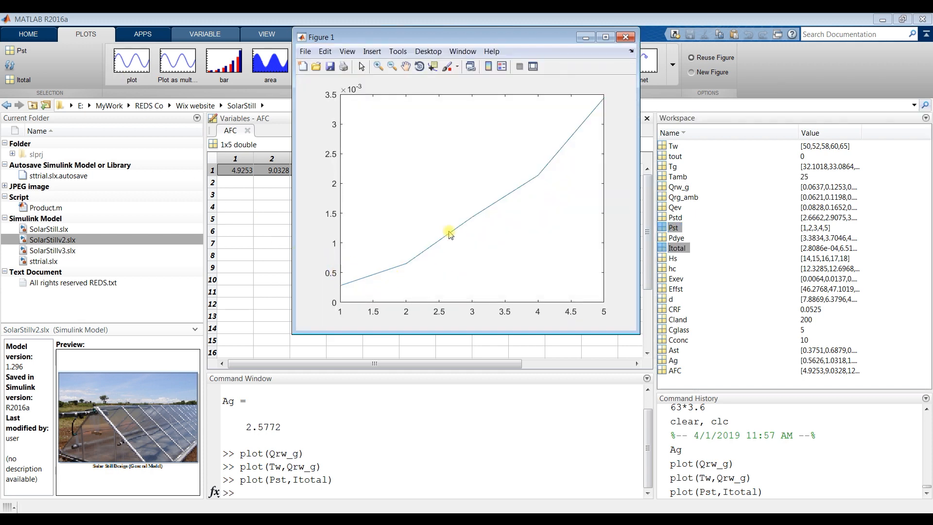
left_click(626, 38)
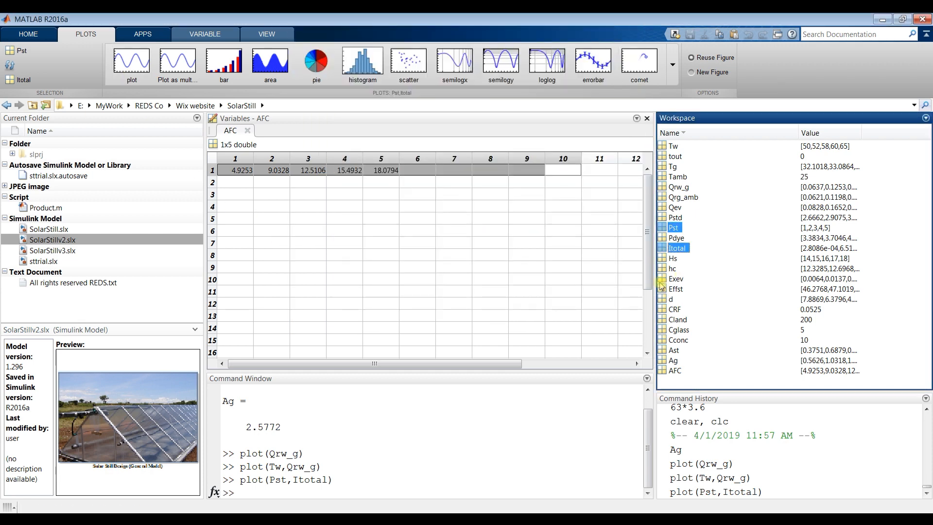
Plot Qrg_amb against Qev and close the figure after viewing it.
left_click(677, 208)
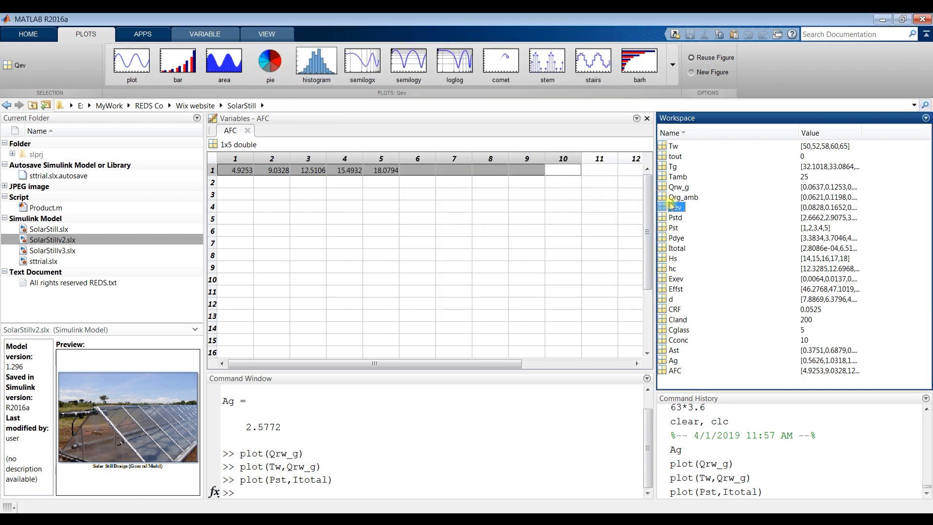
left_click(664, 197, "ctrl")
left_click(145, 62)
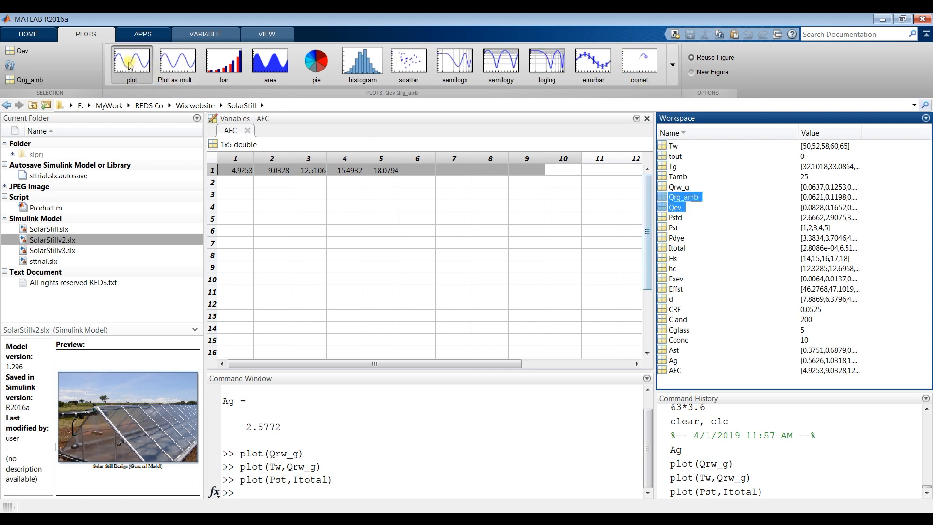
left_click(625, 37)
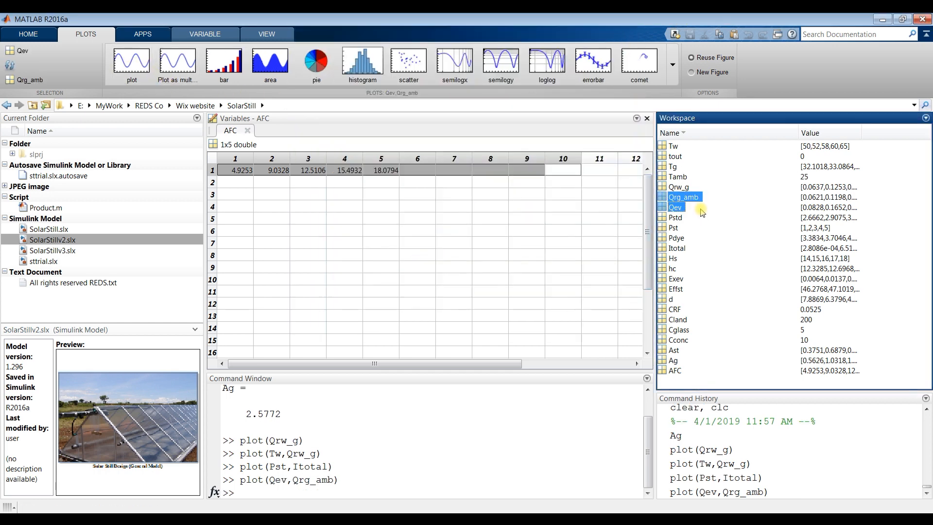
Plot Qrg_amb, Qev and Pstd as multiple series against Qrw_g, closing the figure after viewing it.
left_click(678, 188)
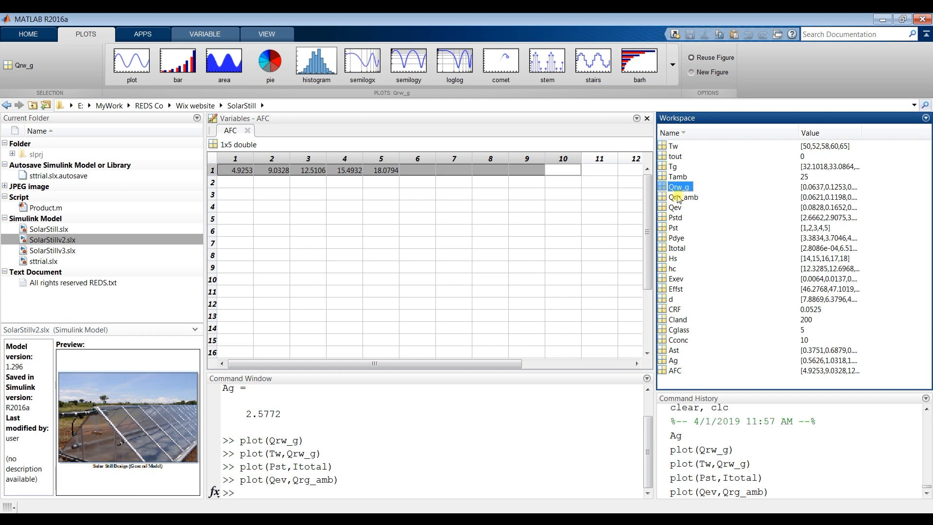
left_click(675, 207, "shift")
left_click(679, 218, "shift")
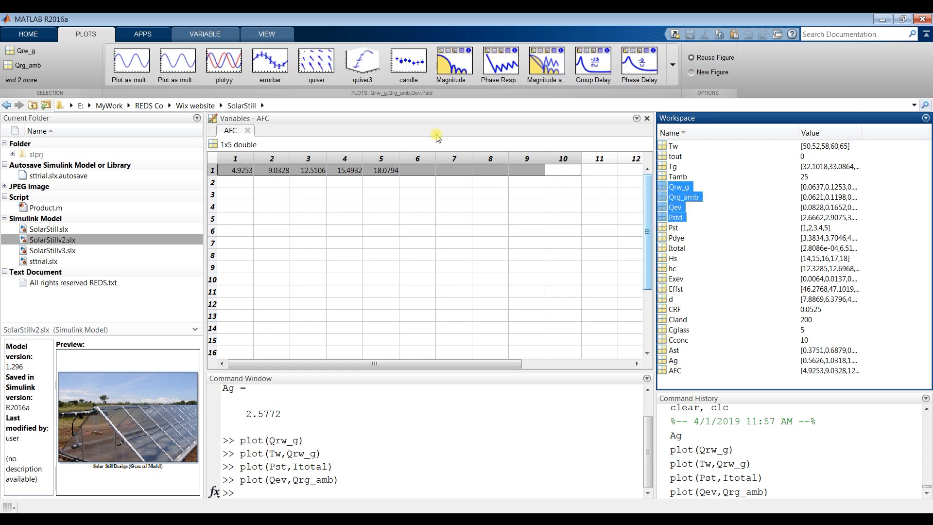
left_click(178, 62)
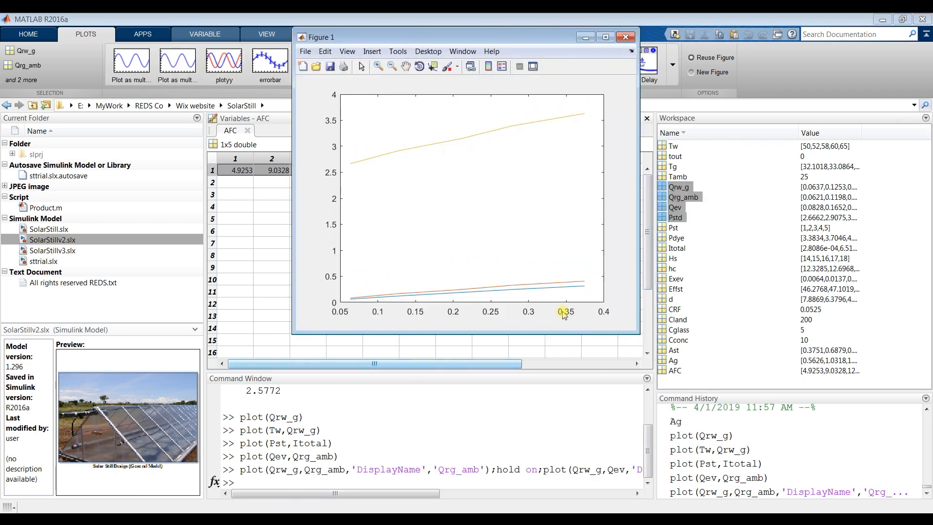
left_click(626, 38)
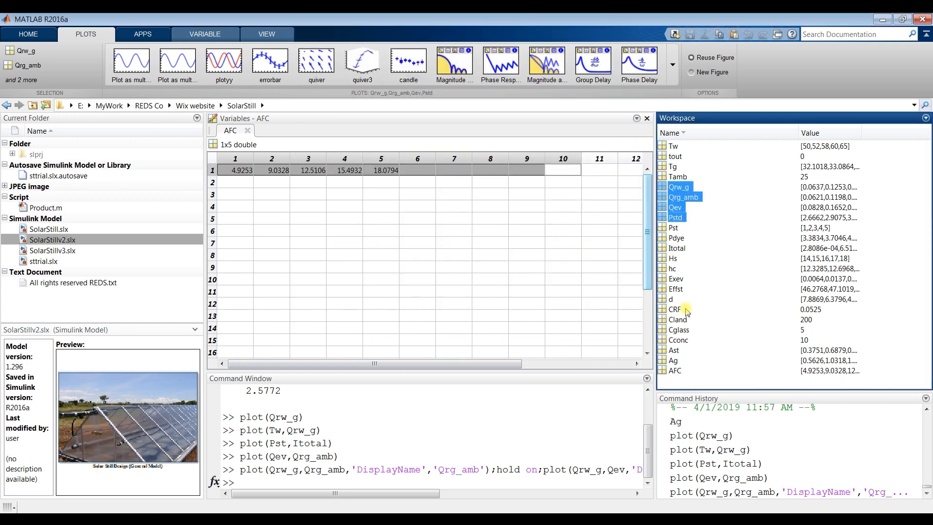
Plot Qrg_amb against the solar still area Ast.
left_click(676, 238)
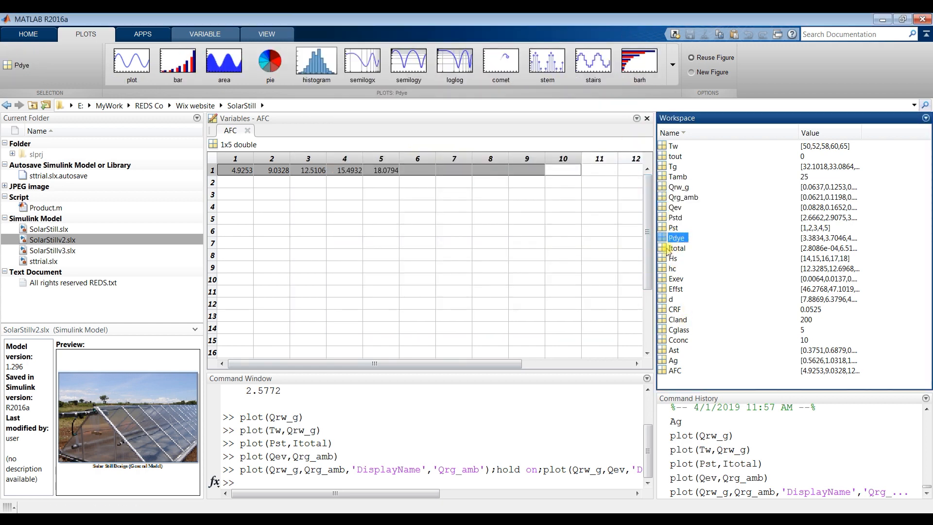
left_click(665, 351)
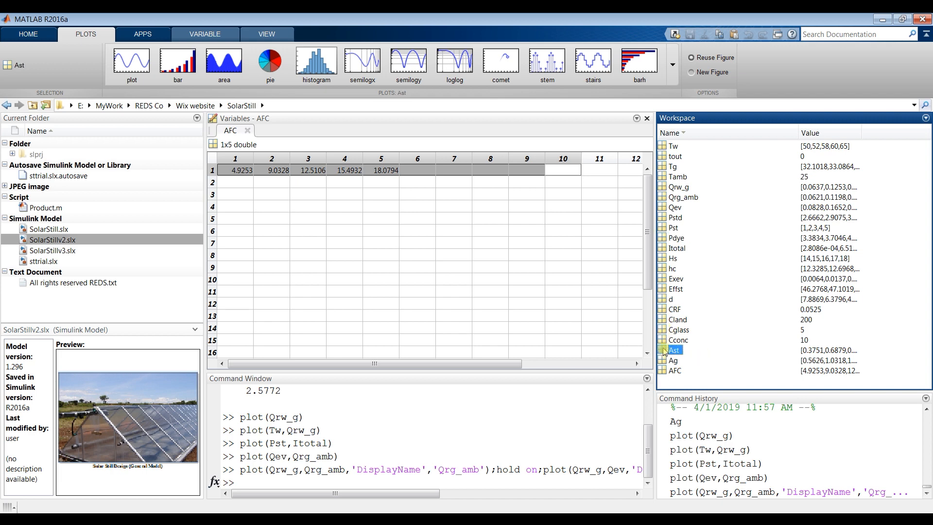
left_click(670, 197, "ctrl")
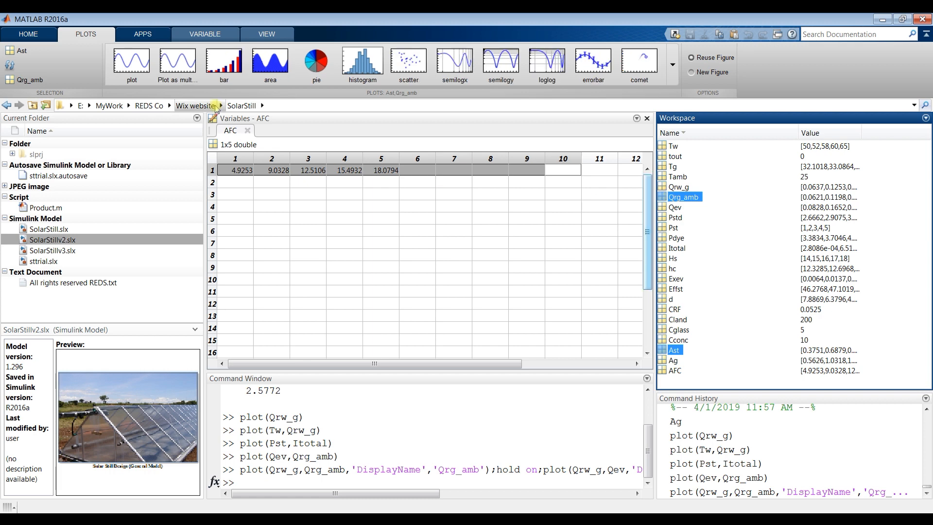
left_click(132, 62)
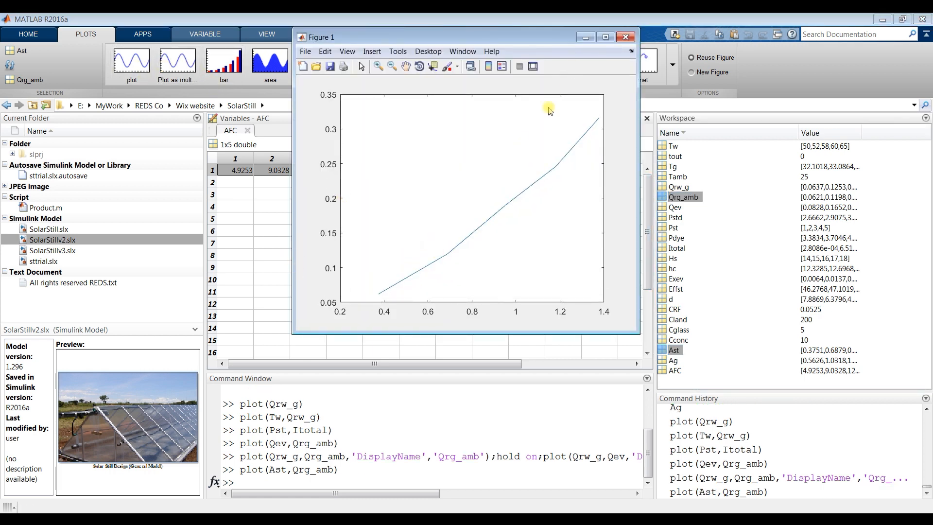
Show the plot tools for the figure and set the figure color to white.
left_click(533, 66)
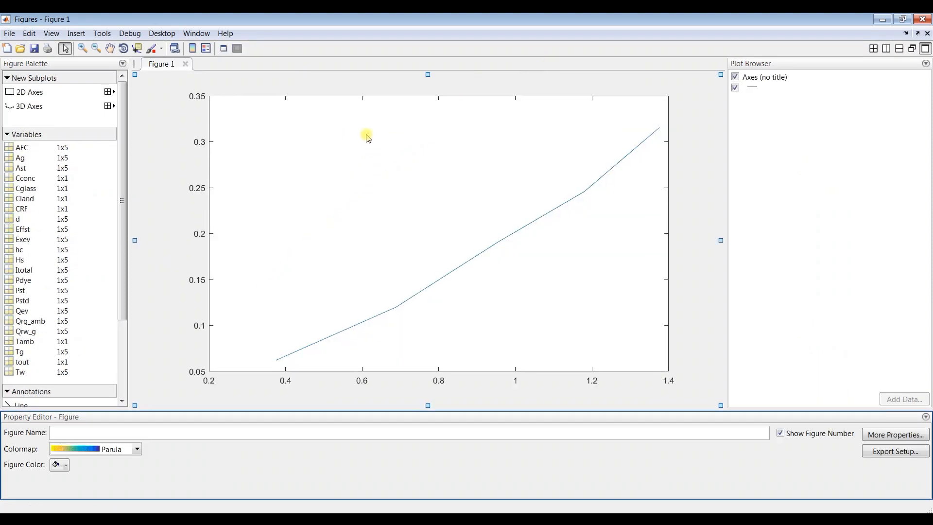
left_click(62, 467)
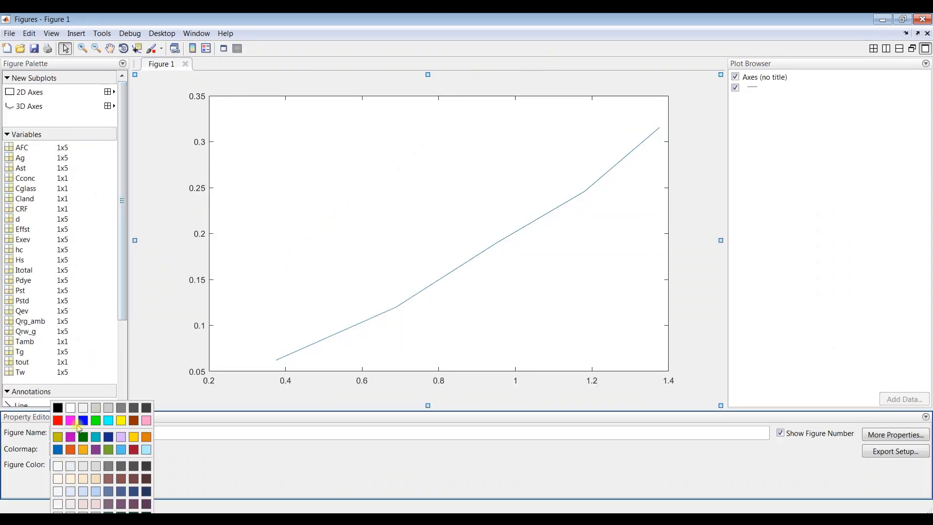
left_click(75, 408)
Change the plotted line's plot type to Bar, and close the figure and the variable view of AFC.
left_click(439, 281)
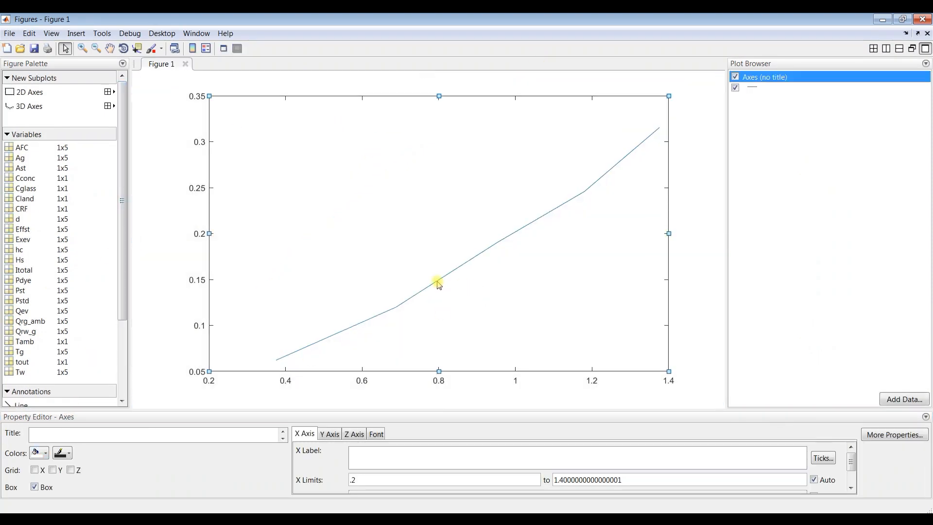
left_click(439, 282)
left_click(757, 435)
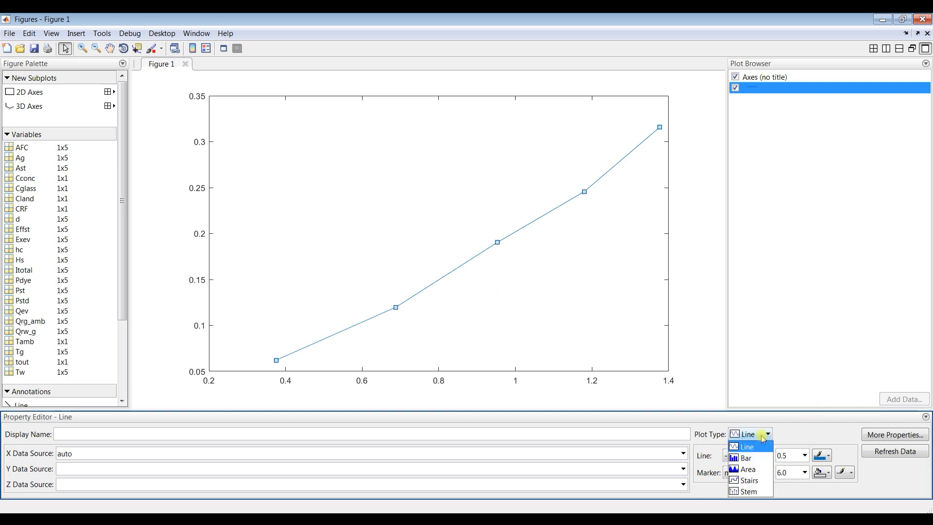
left_click(747, 458)
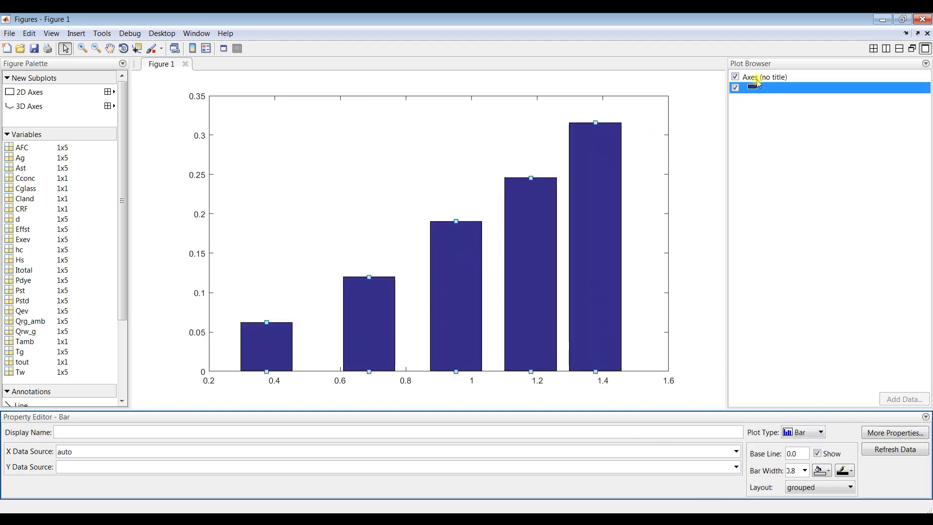
left_click(927, 19)
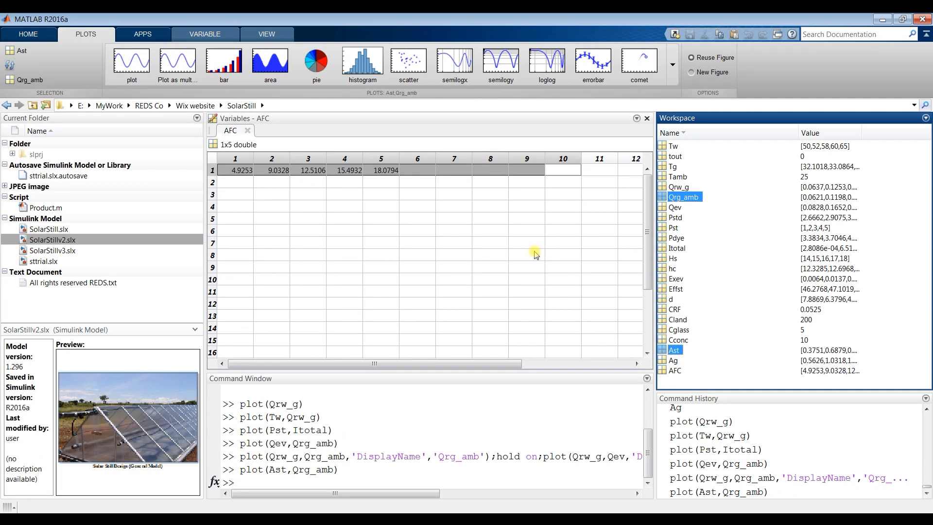
left_click(646, 118)
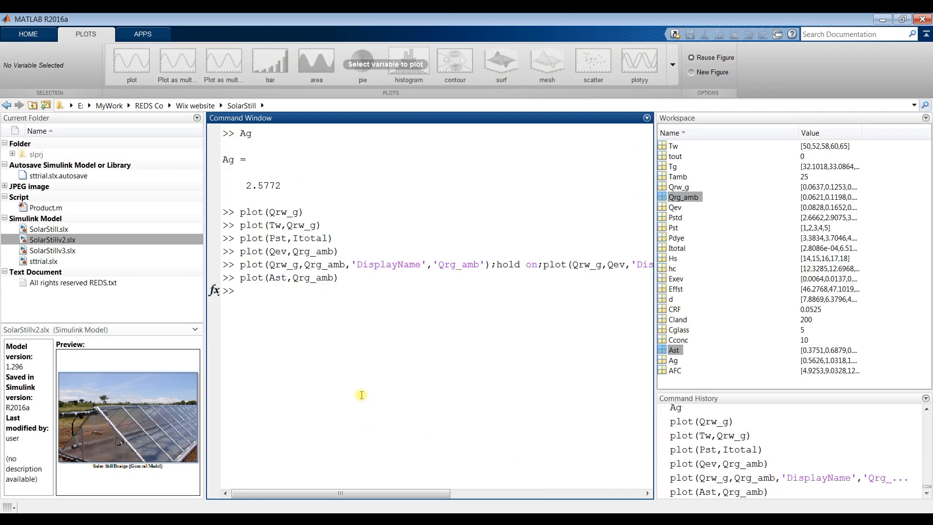
Clear the workspace variables and the command window, and widen the command window.
type("clear,clc")
key("Return")
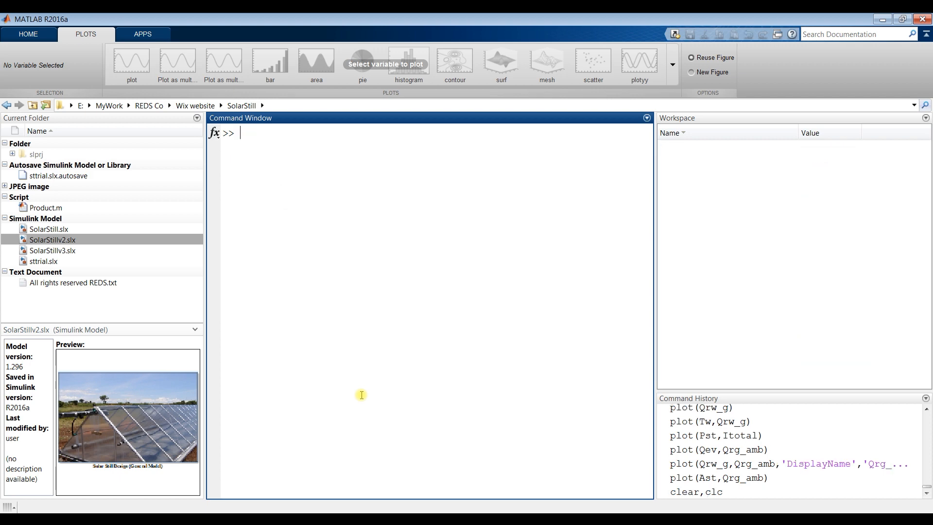
left_click_drag(656, 237, 765, 233)
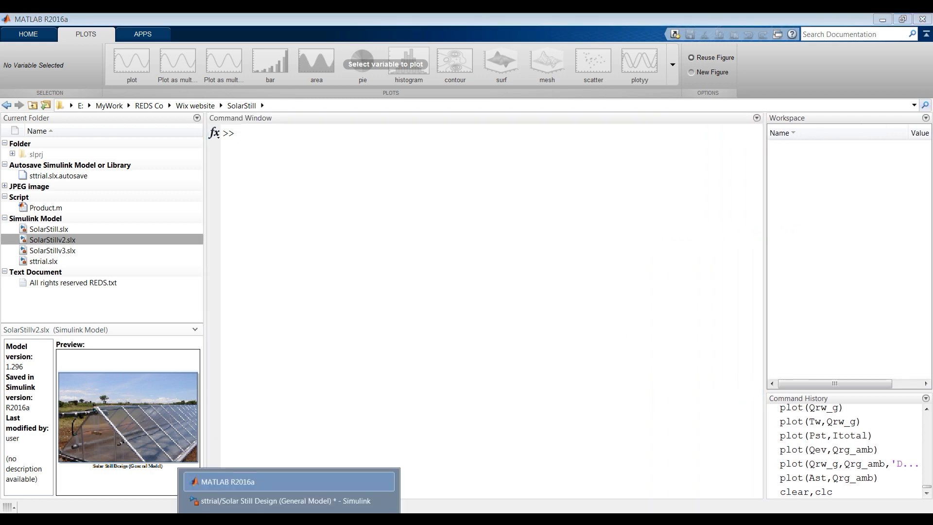
In the sttrial Simulink model, widen the Insulation thickness display block so that all five values fit.
left_click(309, 501)
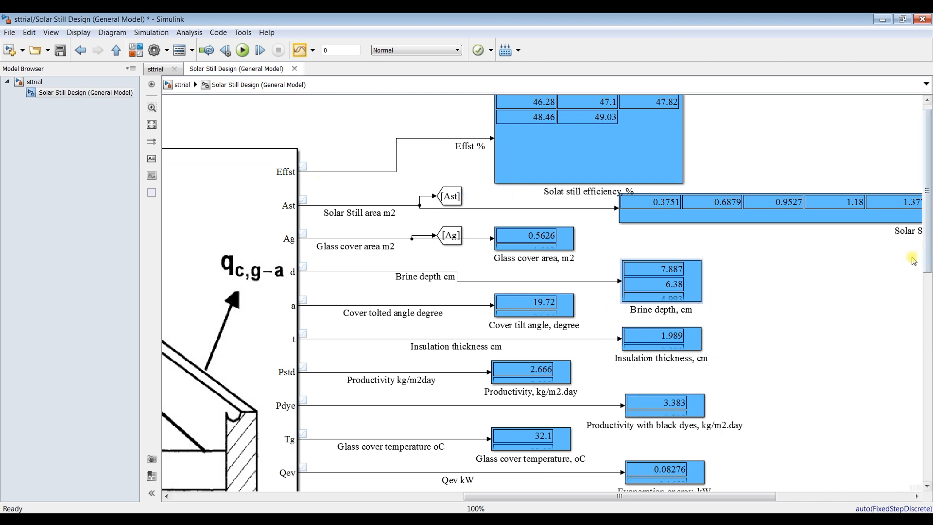
scroll(912, 261, "down", 3)
left_click(689, 233)
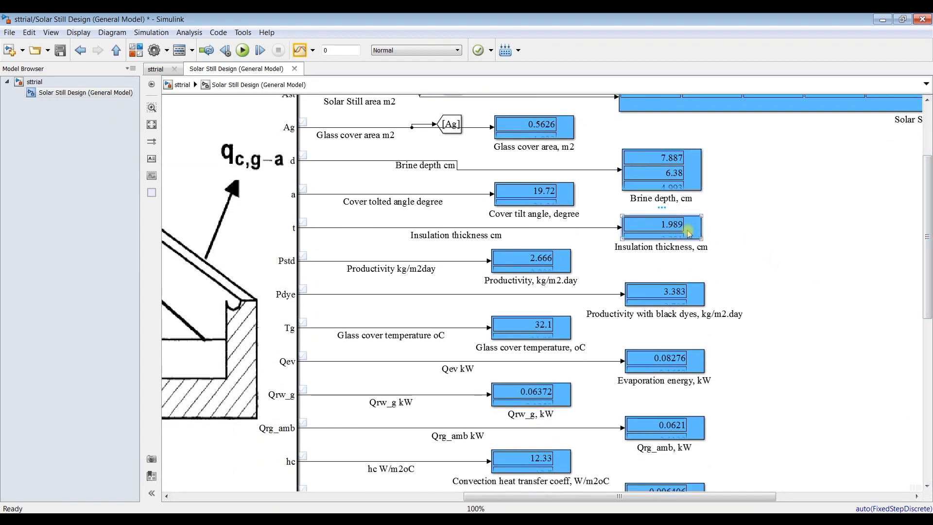
left_click_drag(701, 238, 915, 236)
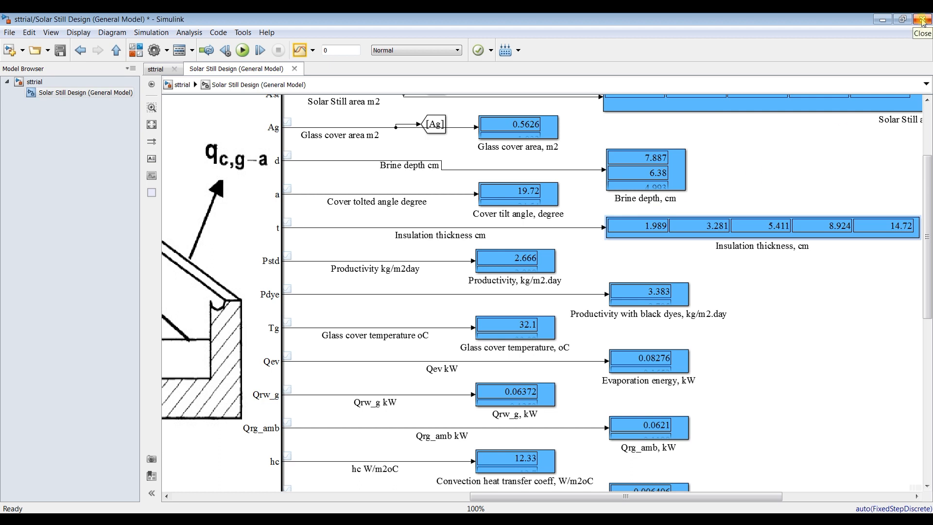
Close the sttrial model without saving and delete sttrial.slx from the current folder.
left_click(923, 20)
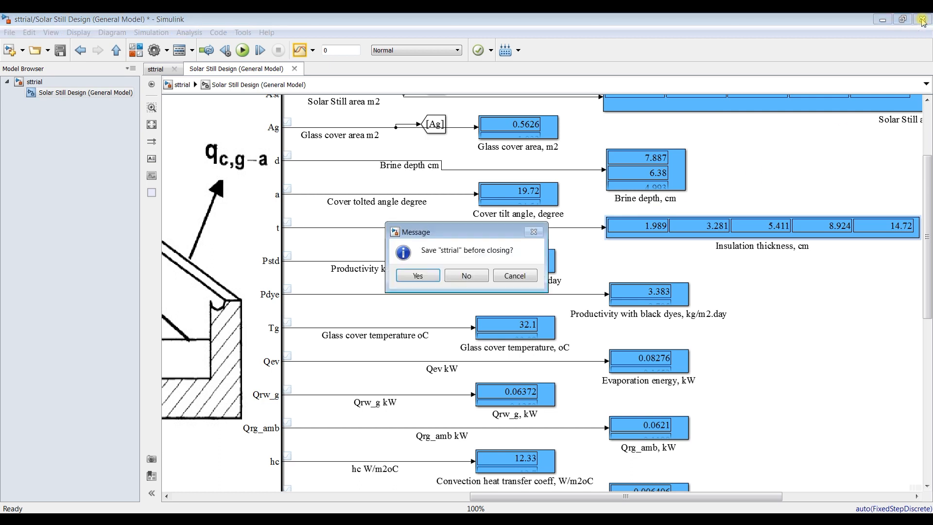
left_click(470, 278)
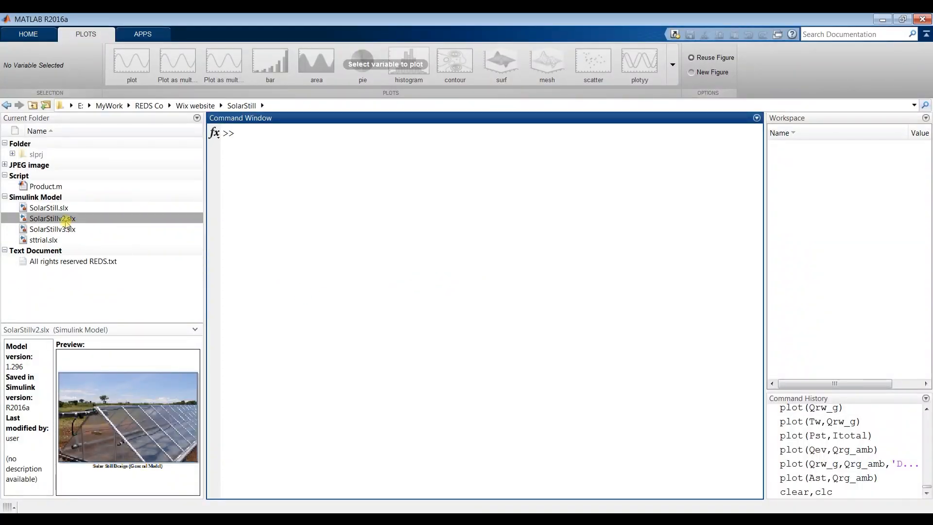
left_click(37, 240)
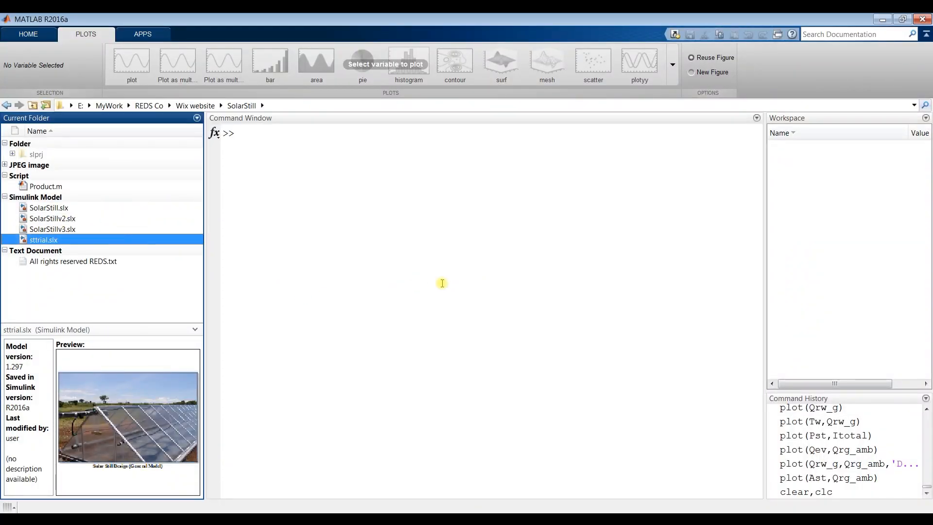
key("Delete")
left_click(500, 314)
Open the SolarStillv2.slx model from the current folder and maximize its window.
left_click(115, 252)
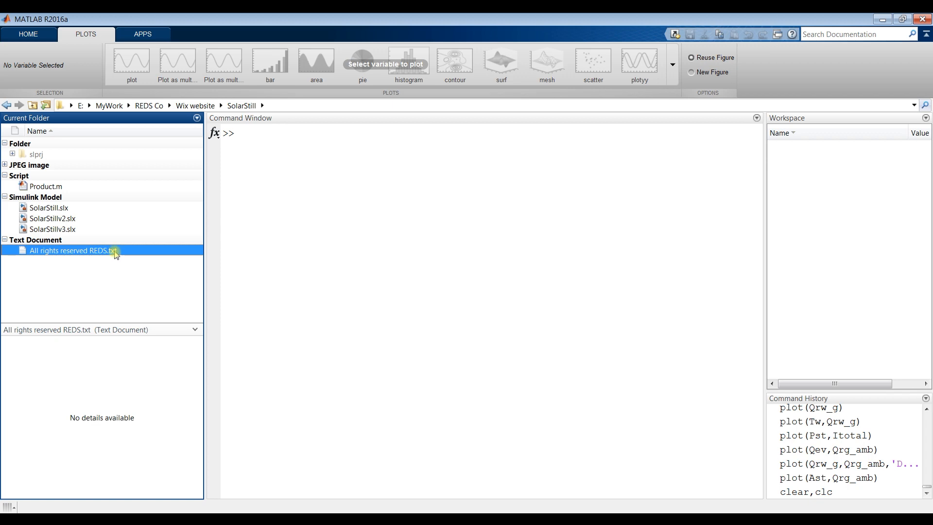
left_click(52, 232)
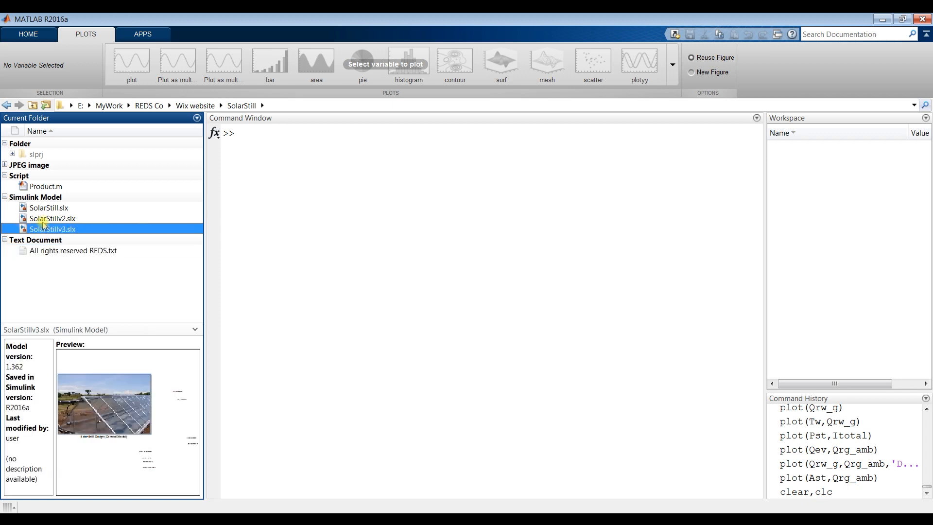
double_click(52, 218)
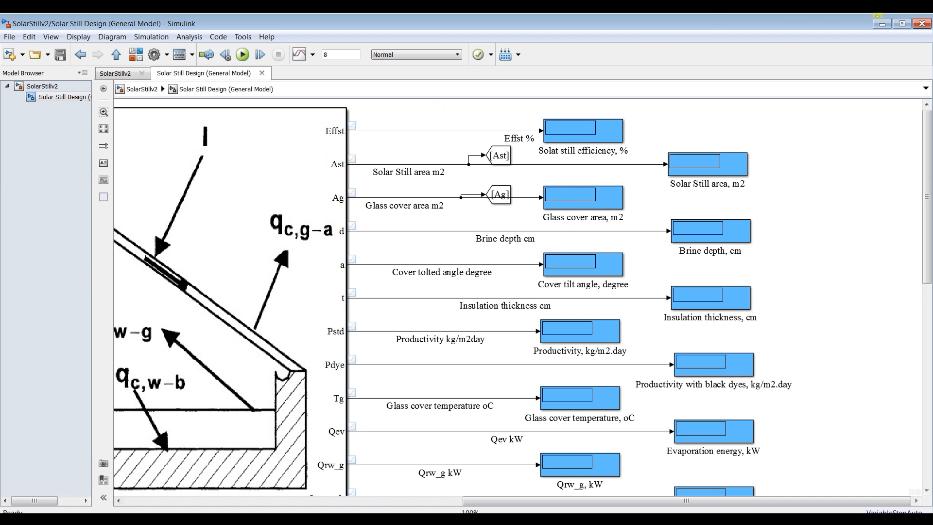
left_click(902, 24)
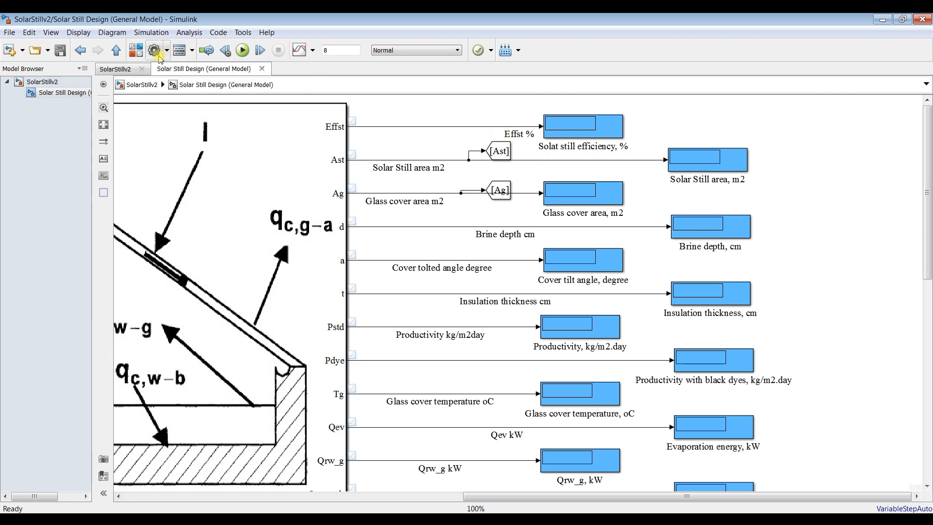
Examine the To File and To Workspace blocks in the Simulink Sinks library, and return to the model.
left_click(136, 51)
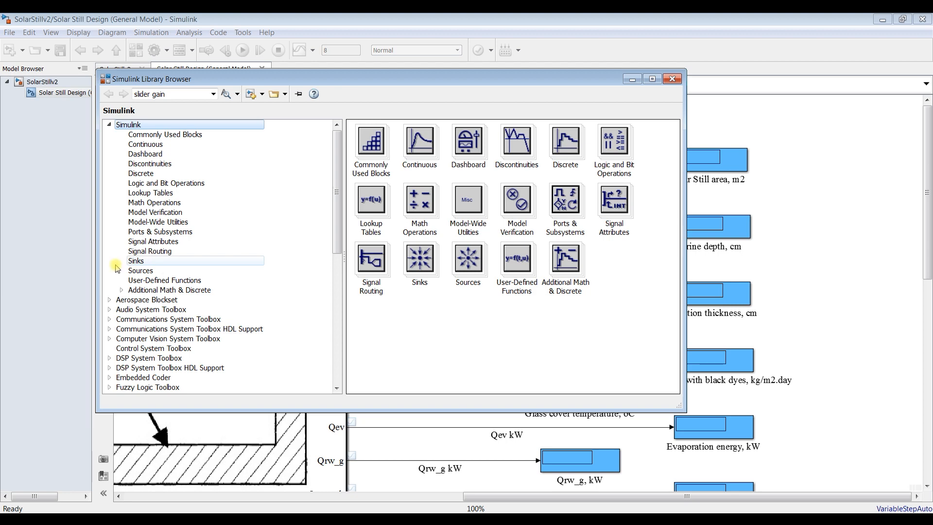
left_click(672, 79)
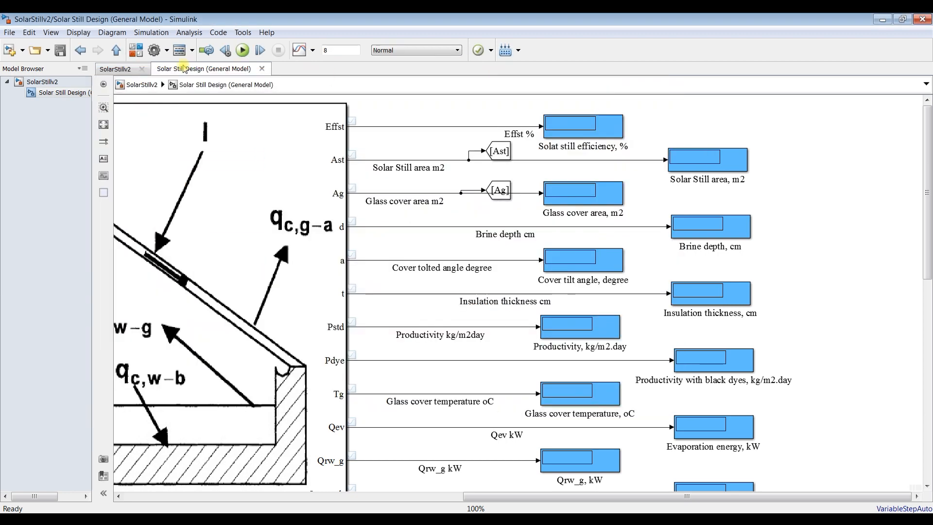
left_click(135, 51)
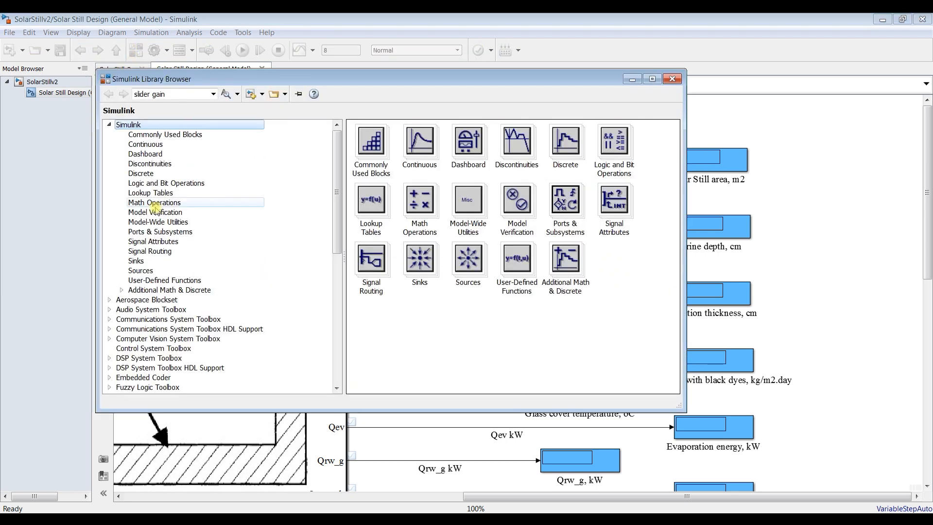
left_click(144, 264)
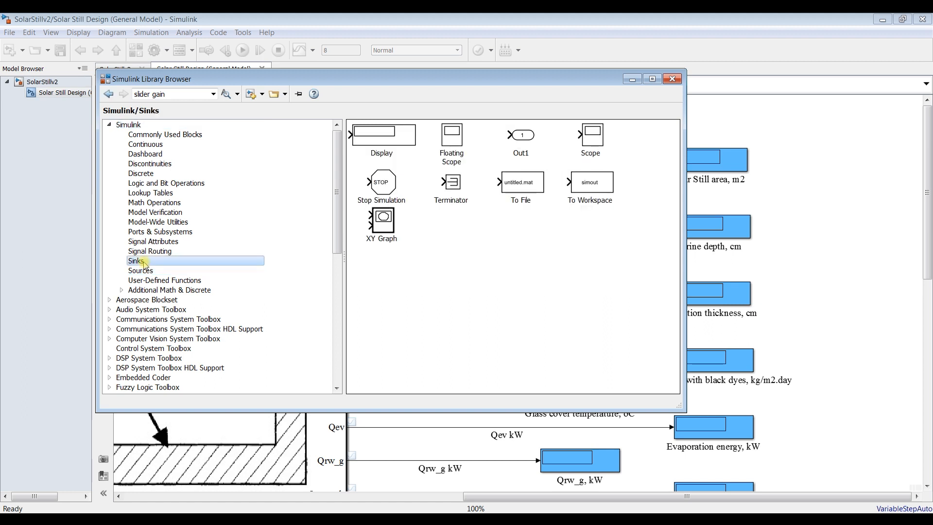
left_click(526, 191)
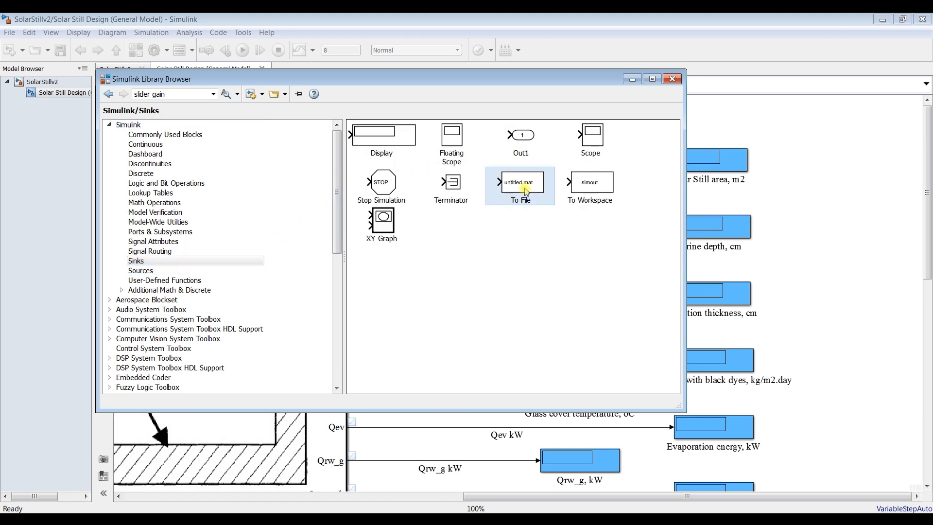
left_click(601, 186)
left_click(518, 191)
left_click(606, 187)
left_click(519, 187)
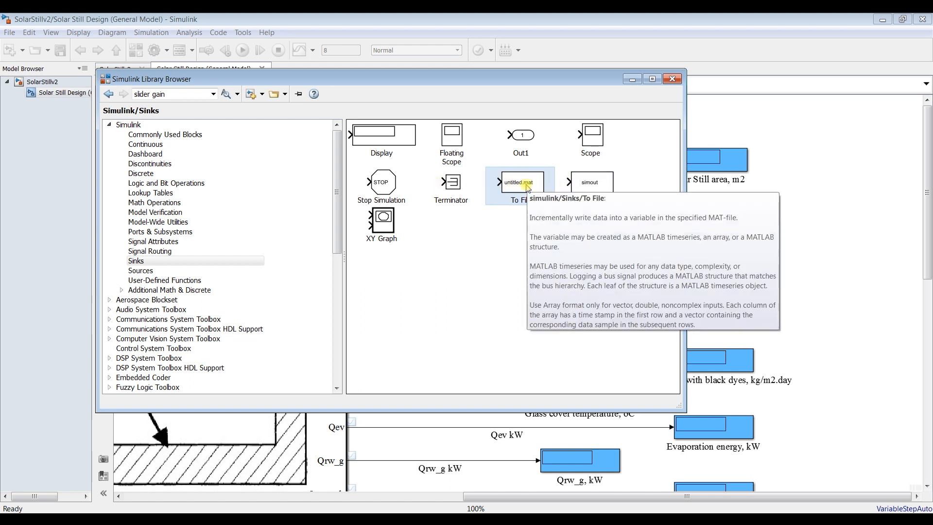
left_click(590, 184)
left_click(518, 184)
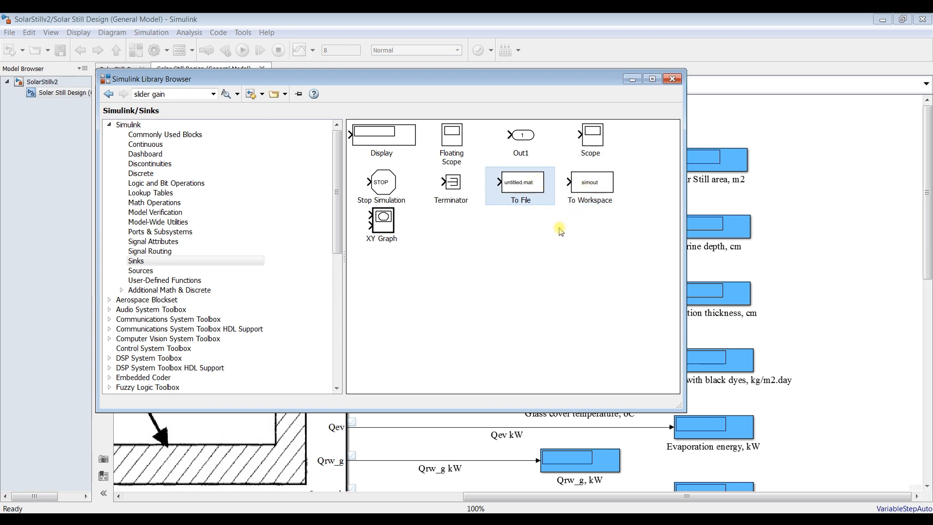
left_click(57, 84)
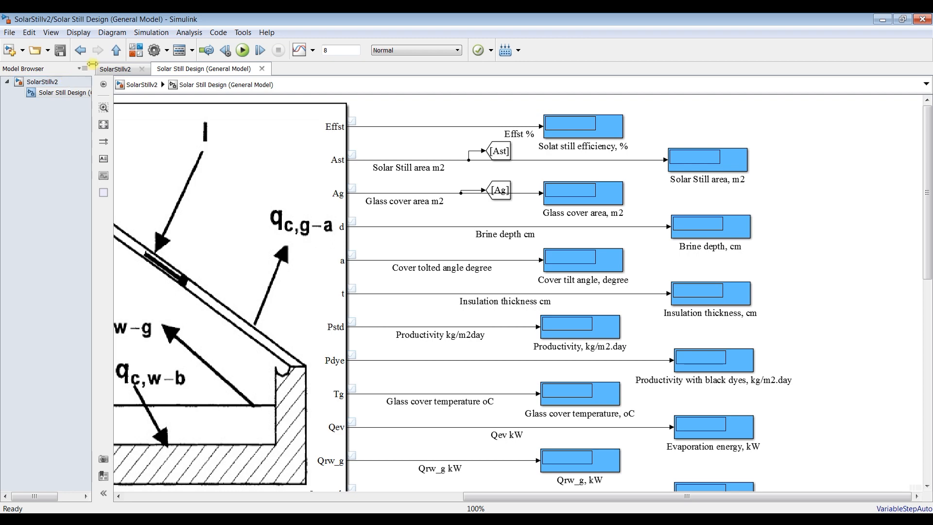
Add a Signal Builder block from the Simulink Sources library beside the Solar Still area display.
left_click(135, 51)
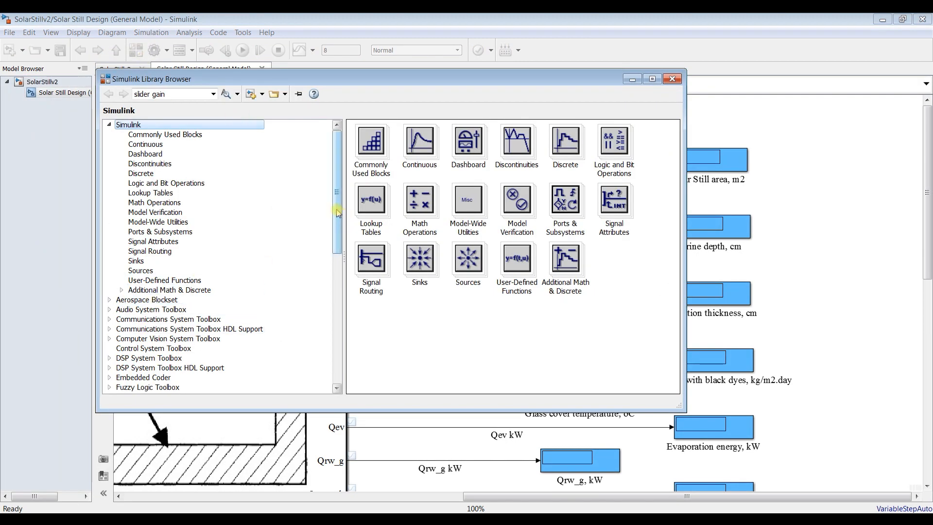
left_click_drag(336, 212, 335, 224)
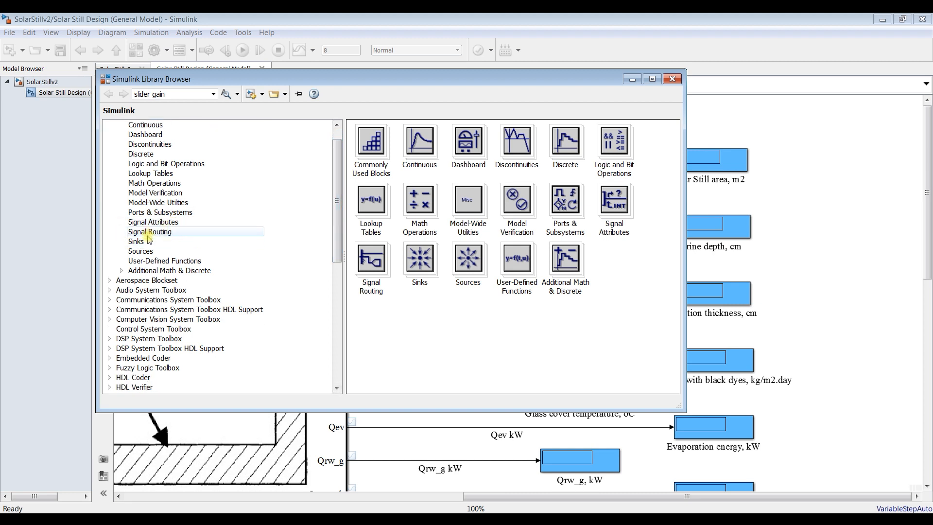
left_click(166, 252)
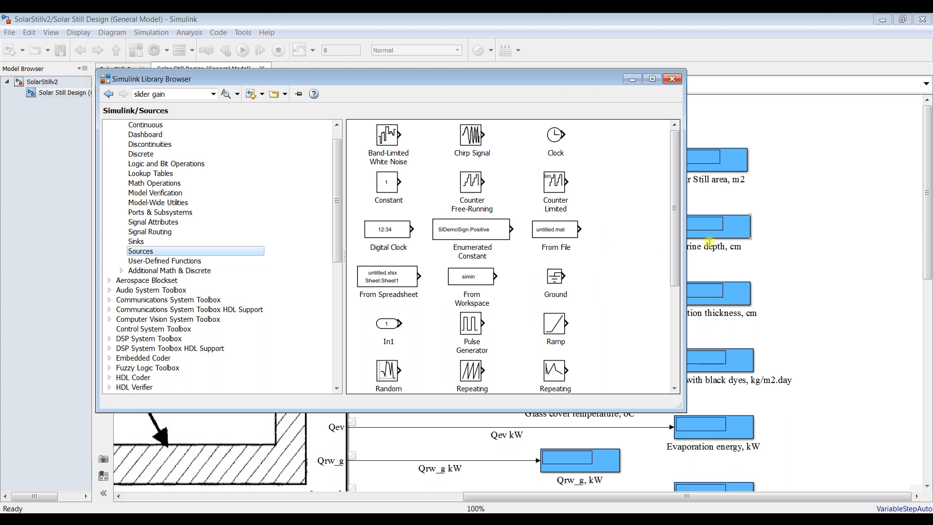
left_click_drag(686, 225, 814, 296)
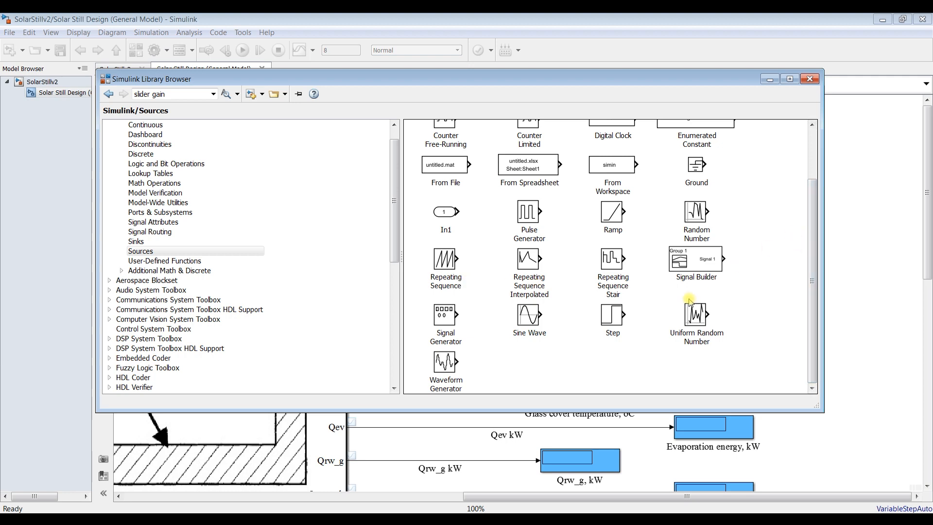
left_click(698, 268)
left_click_drag(698, 267, 853, 179)
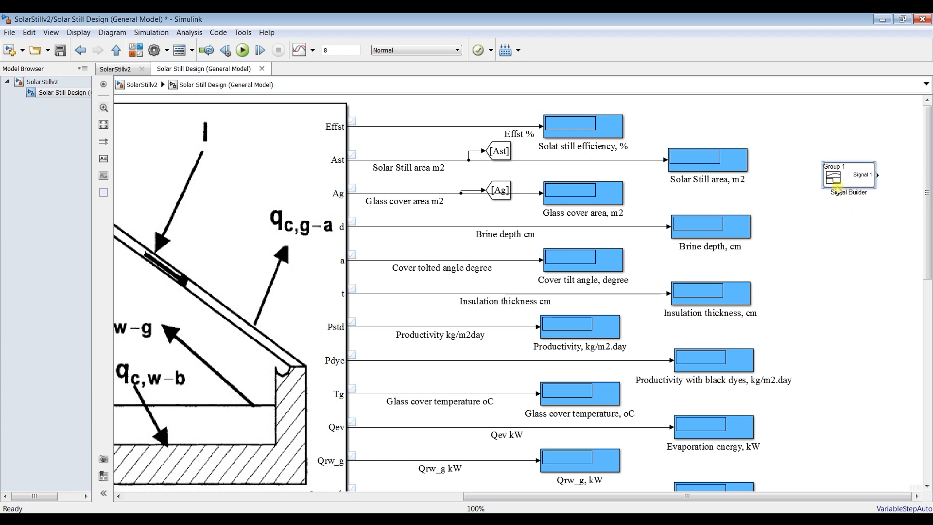
Move the Signal Builder block above the Operating hours input, and delete it from the model.
scroll(666, 177, "down", 3)
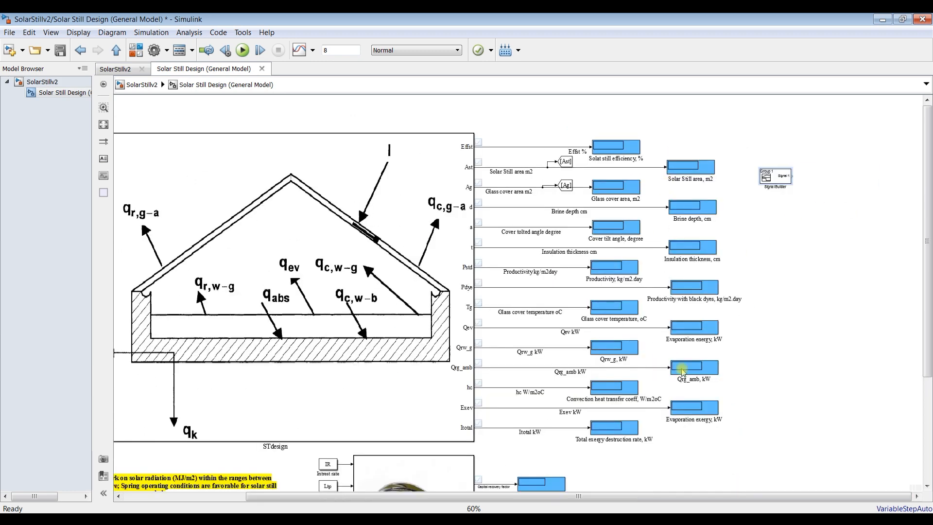
left_click_drag(674, 498, 513, 495)
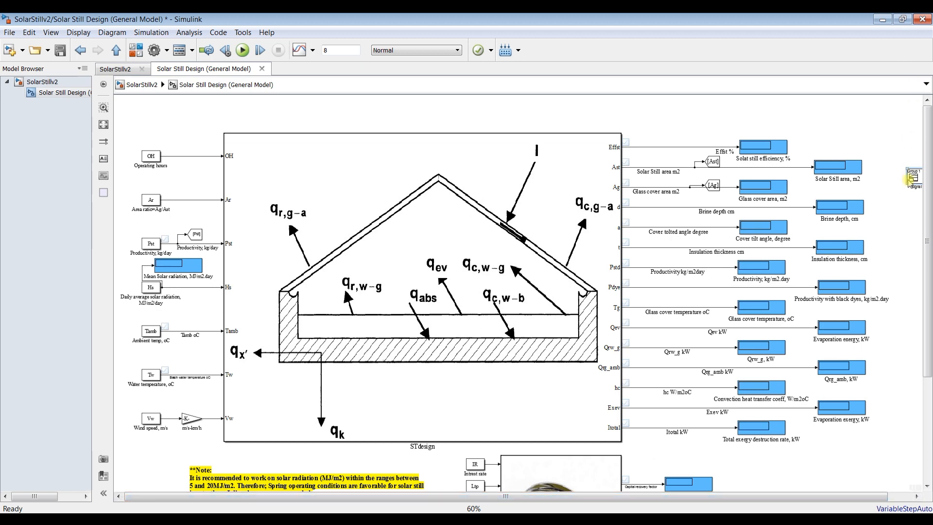
left_click_drag(915, 179, 165, 124)
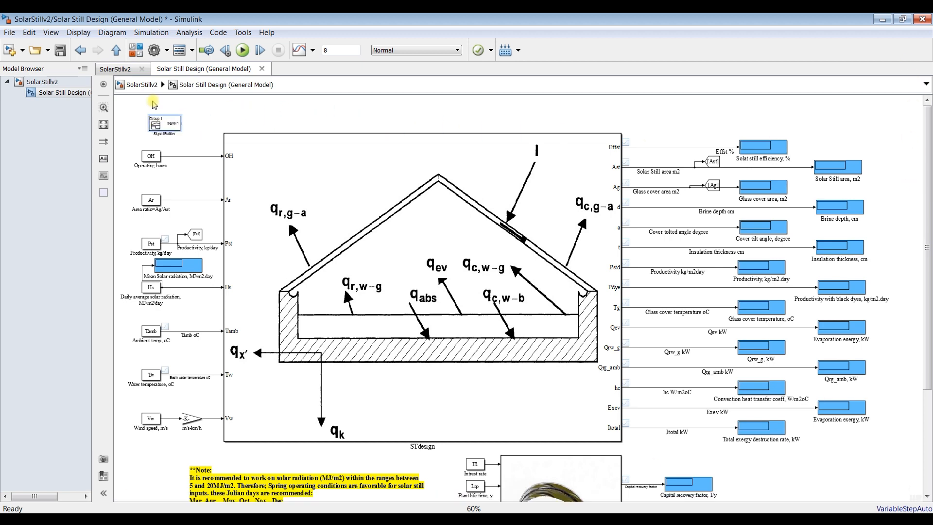
scroll(119, 133, "up", 3)
scroll(139, 131, "down", 1)
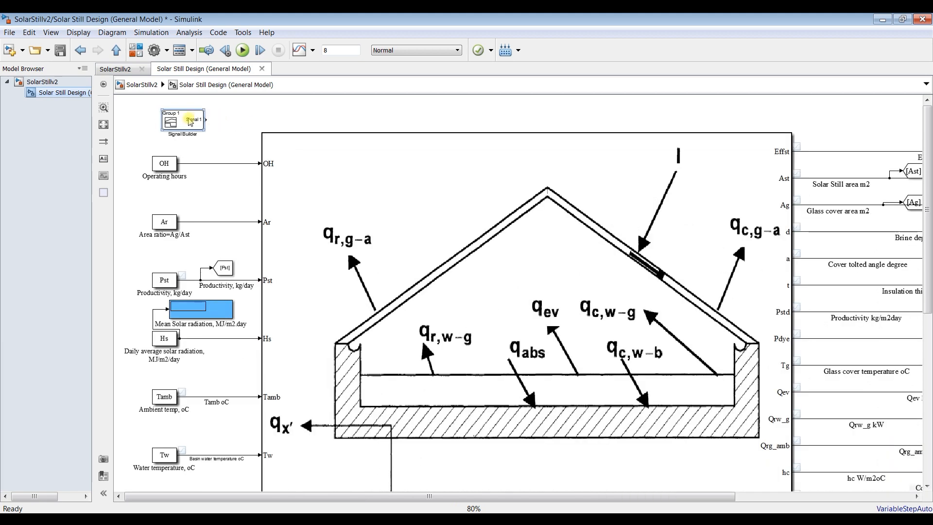
key("Delete")
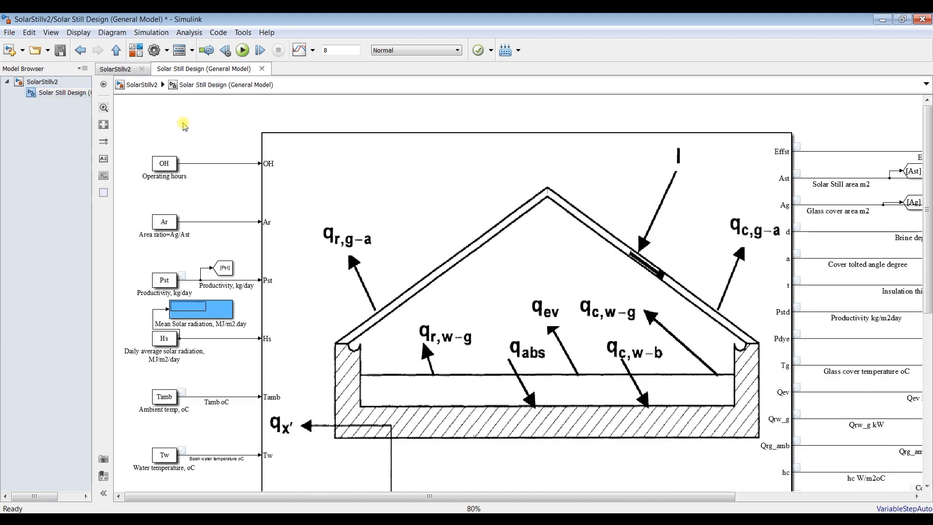
Add a Slider block from the Simulink Dashboard library above the Operating hours input.
scroll(233, 142, "down", 1)
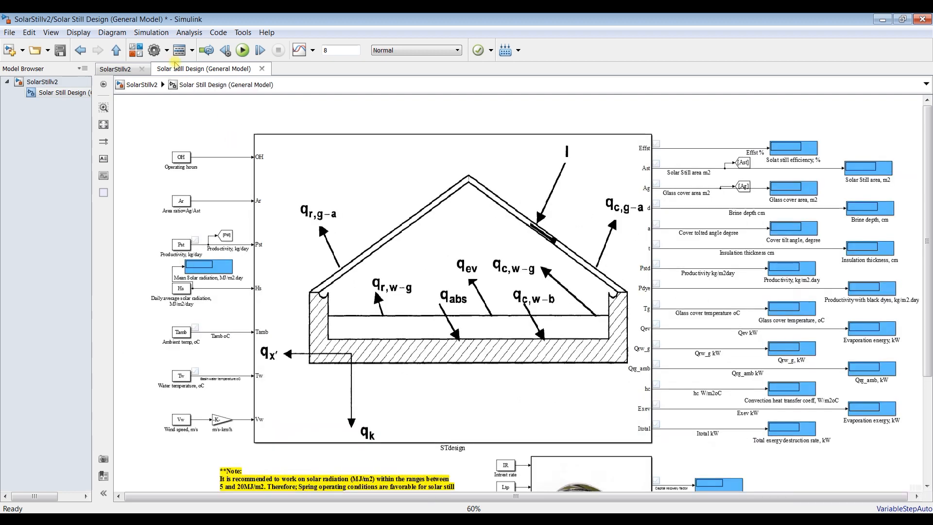
left_click(136, 50)
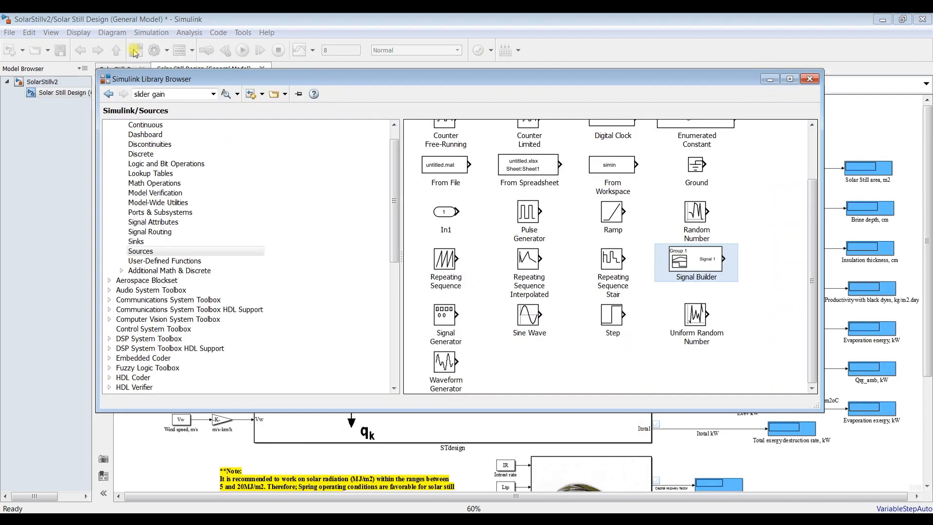
left_click(160, 135)
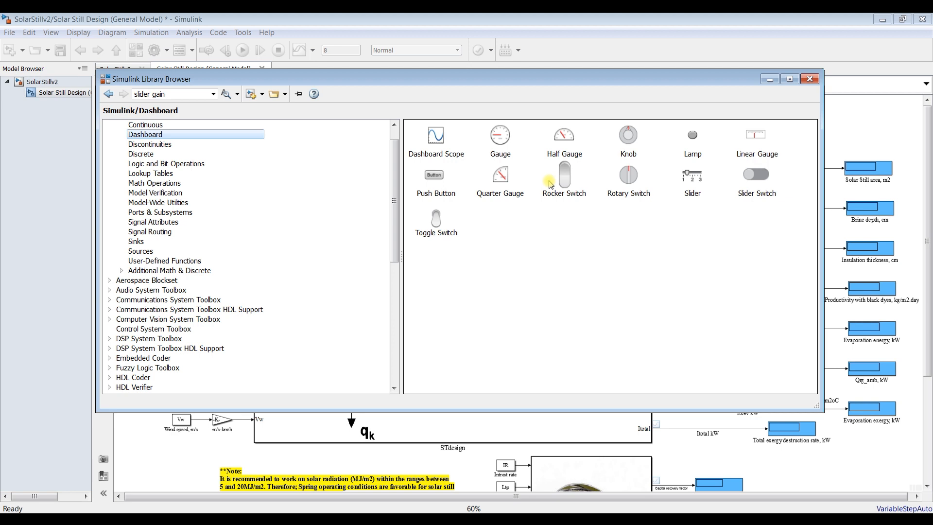
left_click(694, 177)
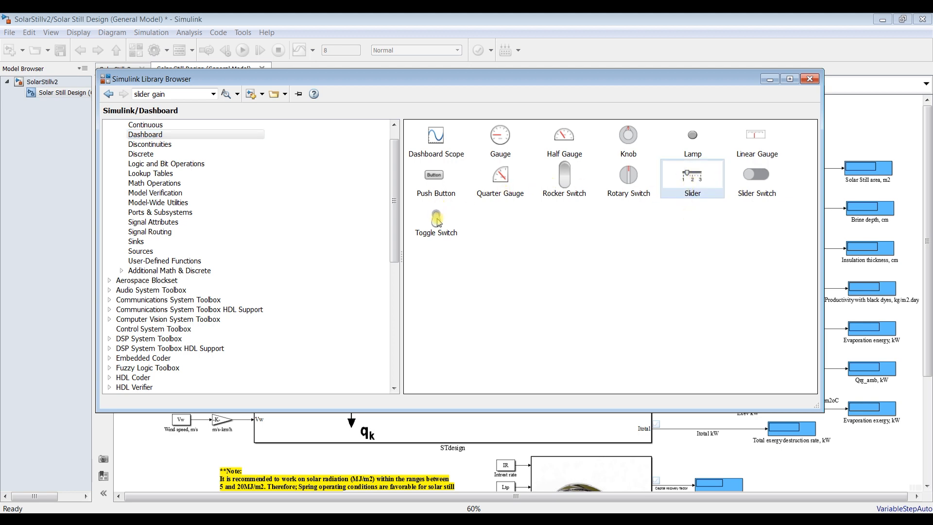
left_click_drag(689, 183, 184, 125)
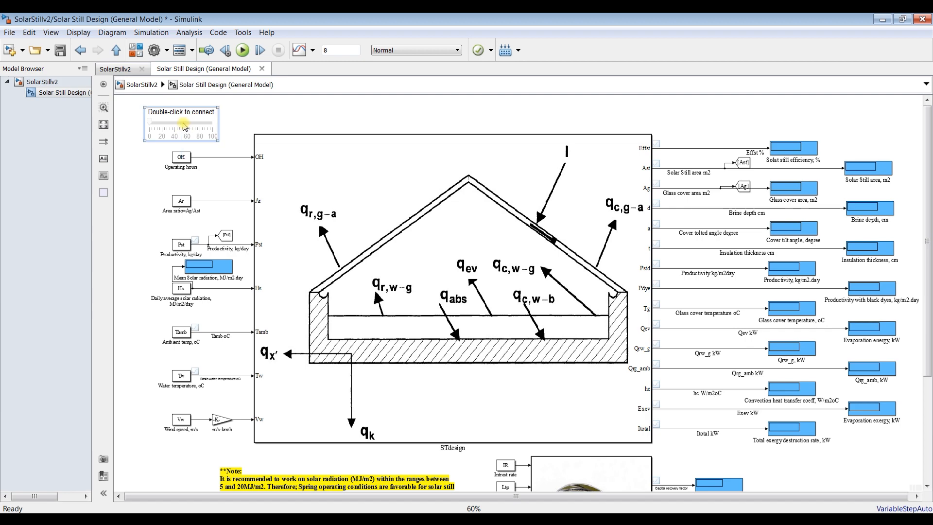
Move the Slider block to the empty canvas beside the Productivity input.
scroll(156, 236, "up", 2)
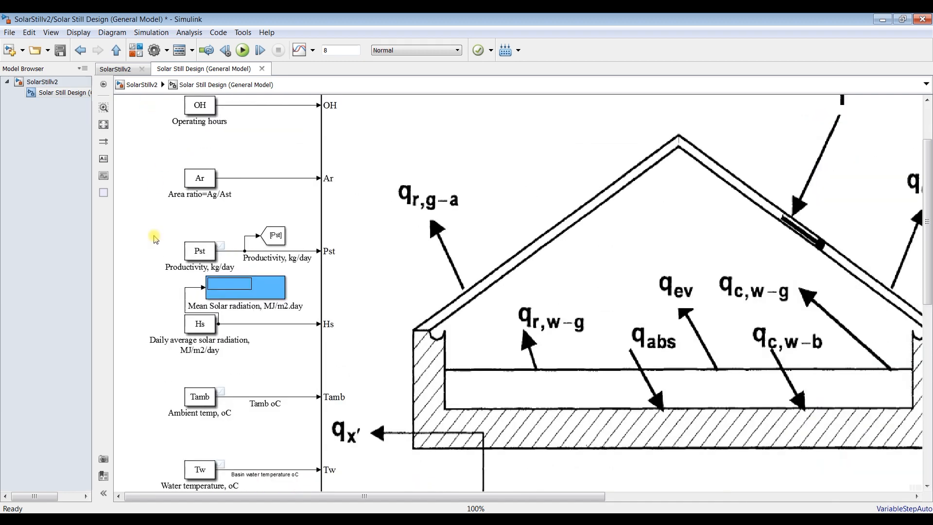
left_click_drag(148, 214, 2, 234)
scroll(643, 298, "down", 2)
left_click_drag(420, 142, 327, 265)
scroll(335, 279, "up", 4)
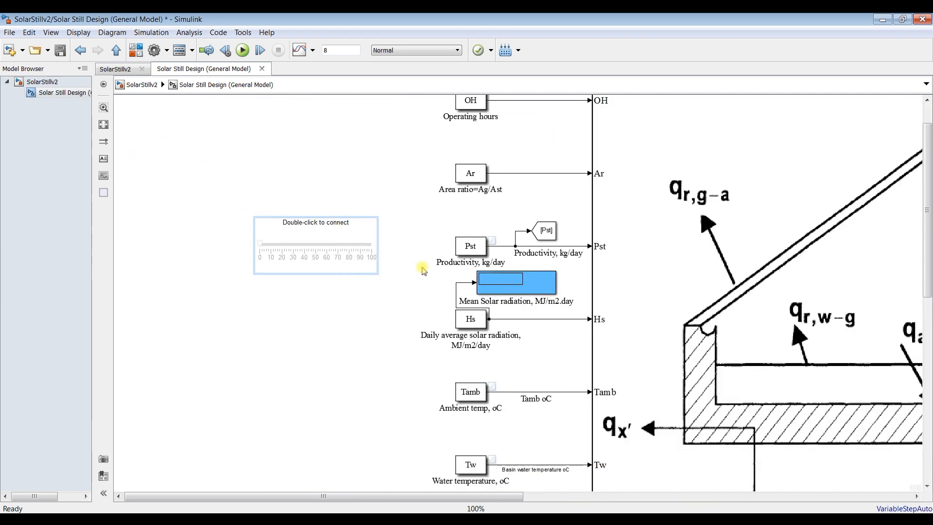
Review the Solar Still Design (General Model) block's mask parameters at the model's top level, and return to the subsystem.
left_click(49, 82)
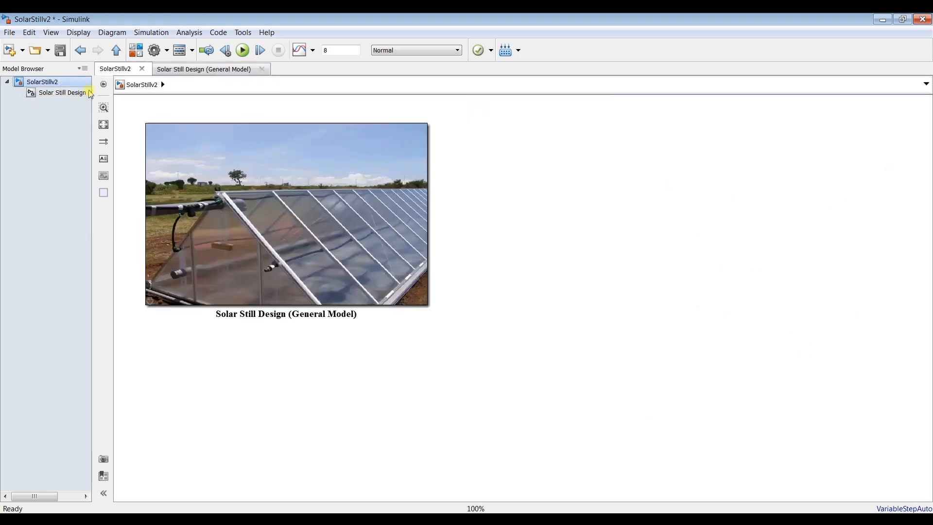
double_click(219, 154)
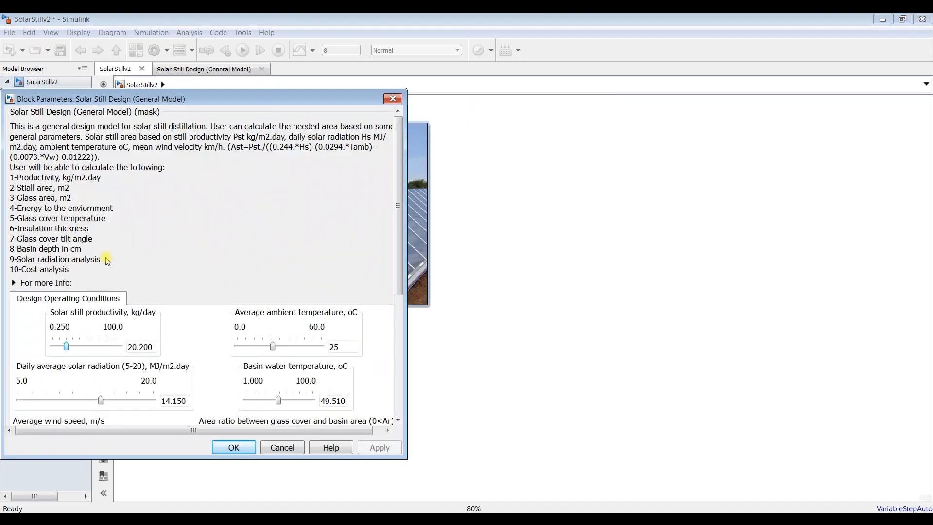
left_click(235, 446)
left_click(62, 93)
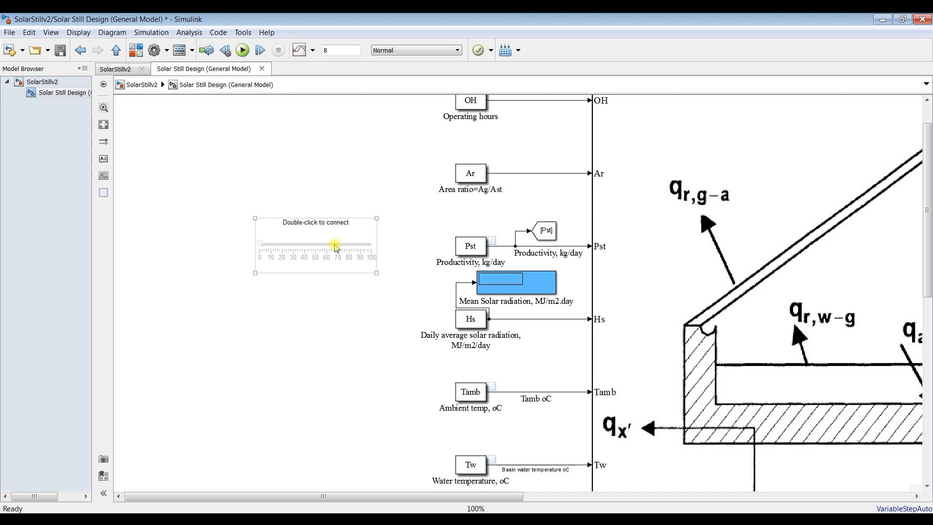
Move the Slider nearer to the Productivity input, and try to connect it to the Pst constant block.
mouse_move(334, 243)
left_mouse_down()
mouse_move(348, 167)
mouse_move(348, 236)
left_mouse_up()
double_click(349, 235)
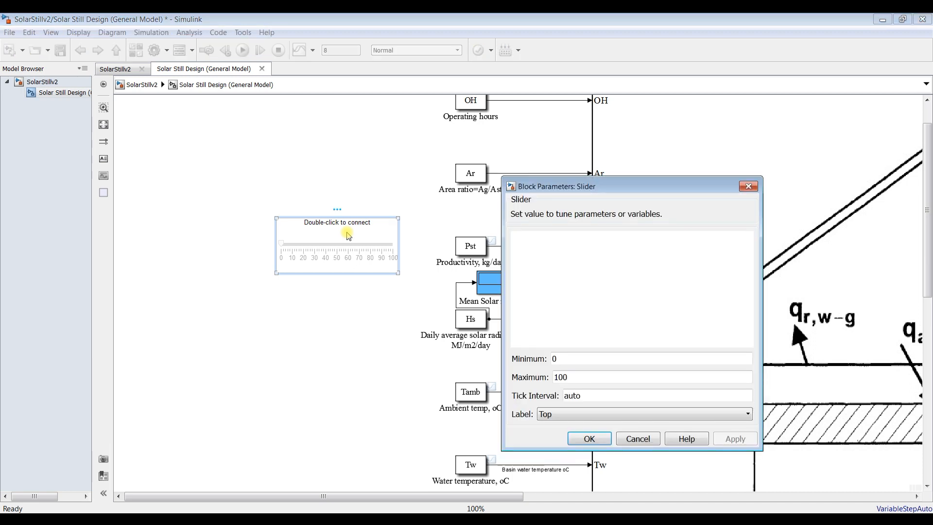
left_click(468, 248)
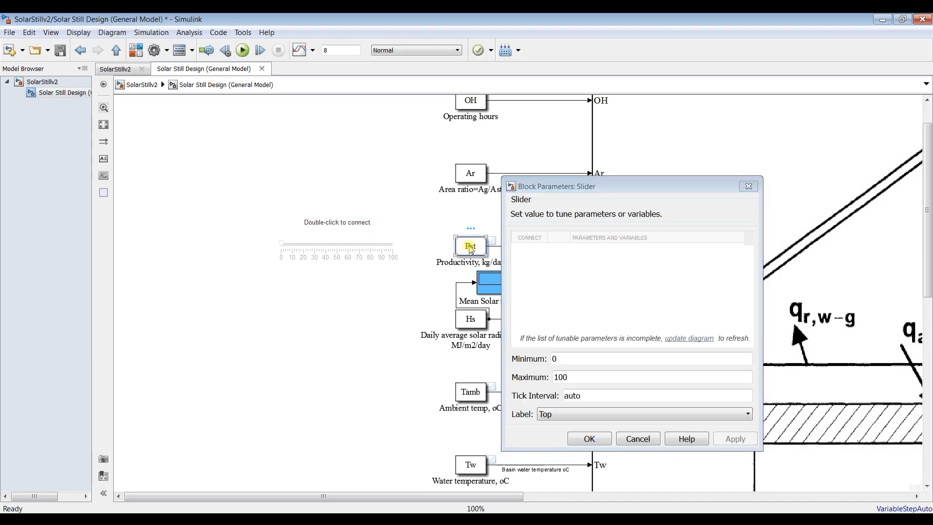
left_click(748, 187)
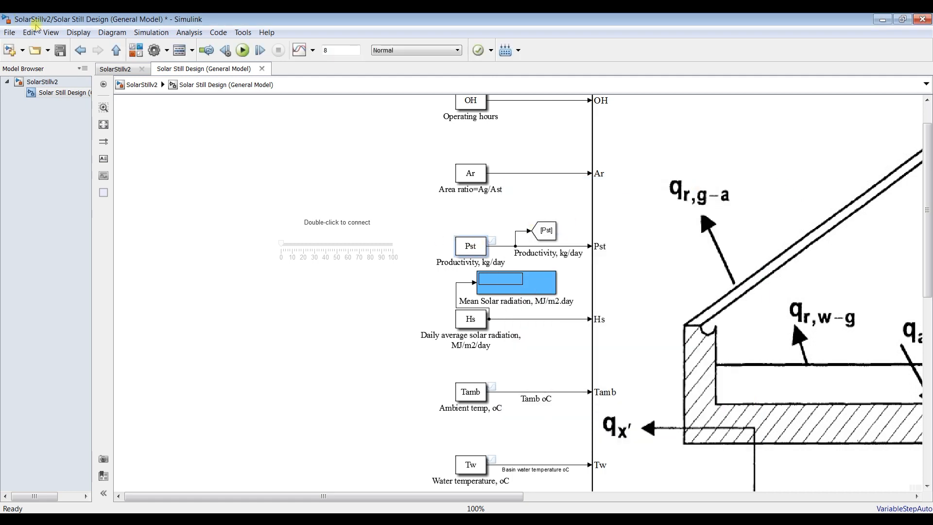
Save a copy of the model as st123 in the SolarStill folder.
left_click(9, 32)
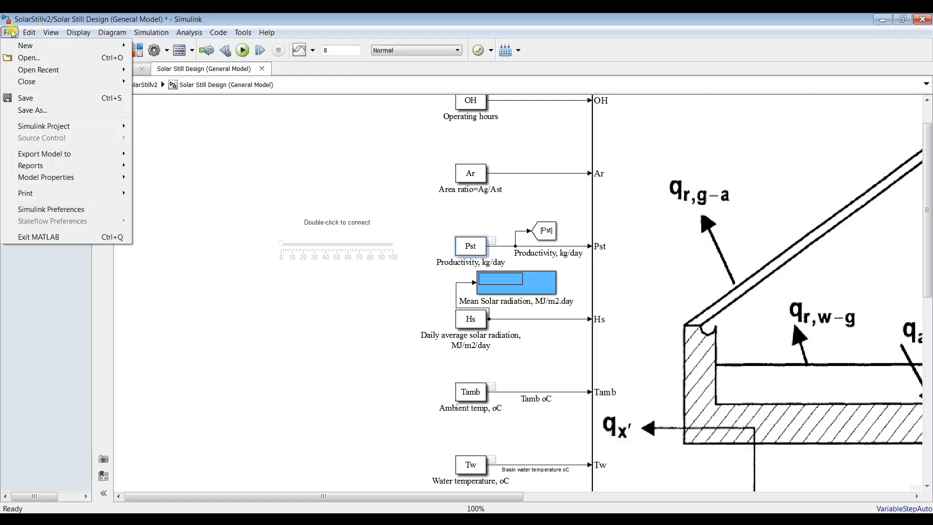
left_click(31, 111)
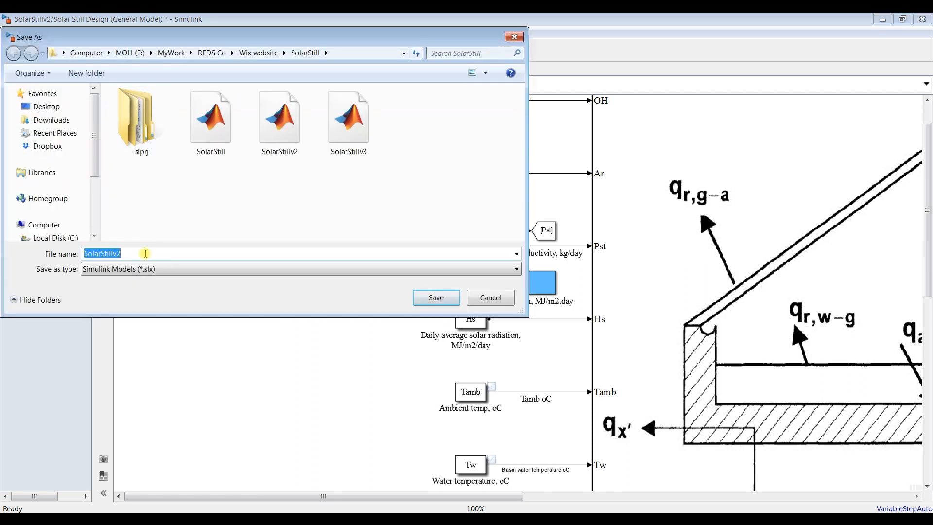
type("st")
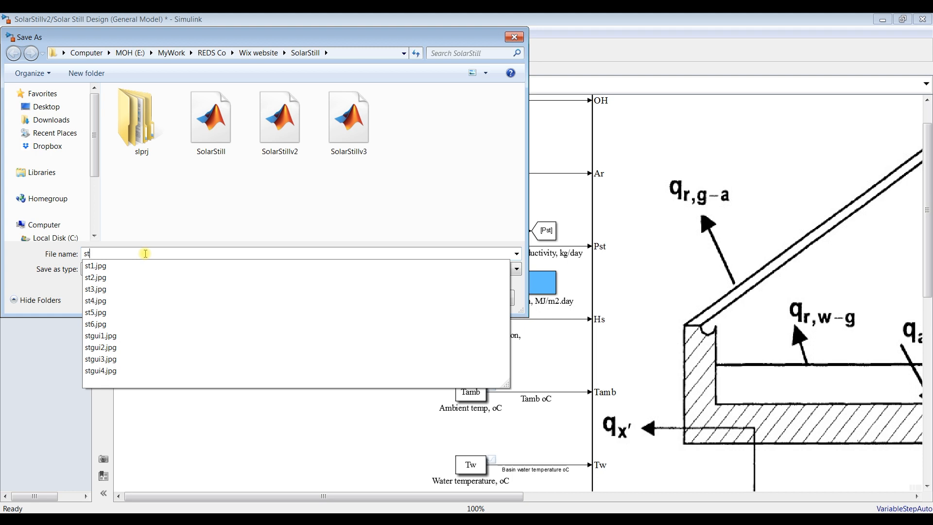
type("123")
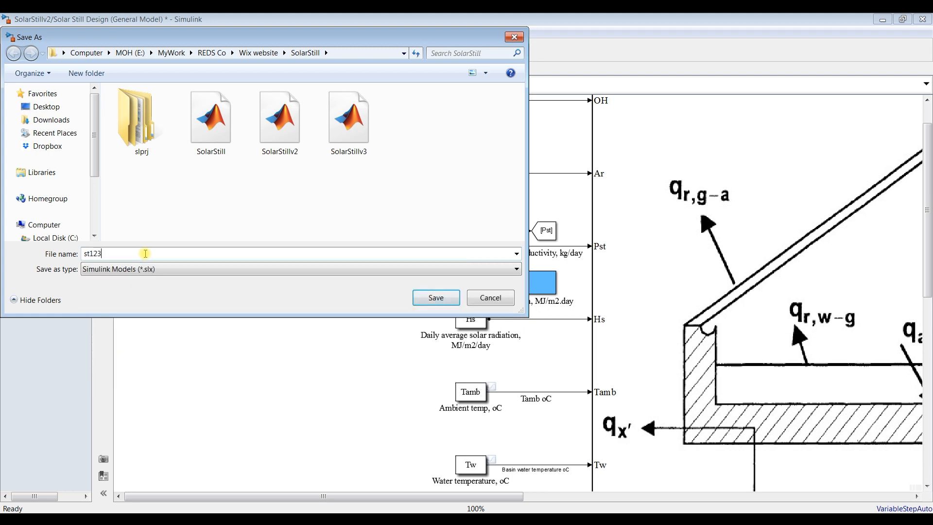
left_click(437, 296)
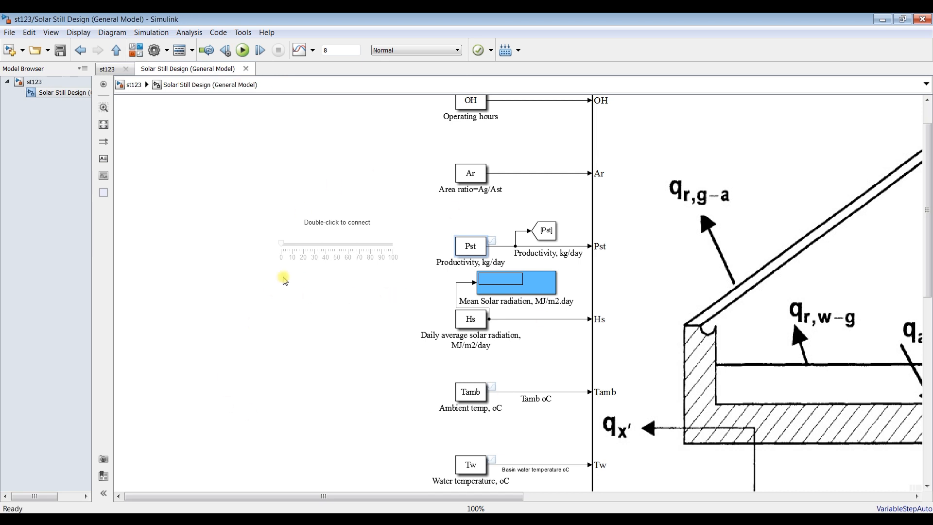
Set the constant value of the Productivity, kg/day input block to 1.
left_click(474, 254)
double_click(469, 247)
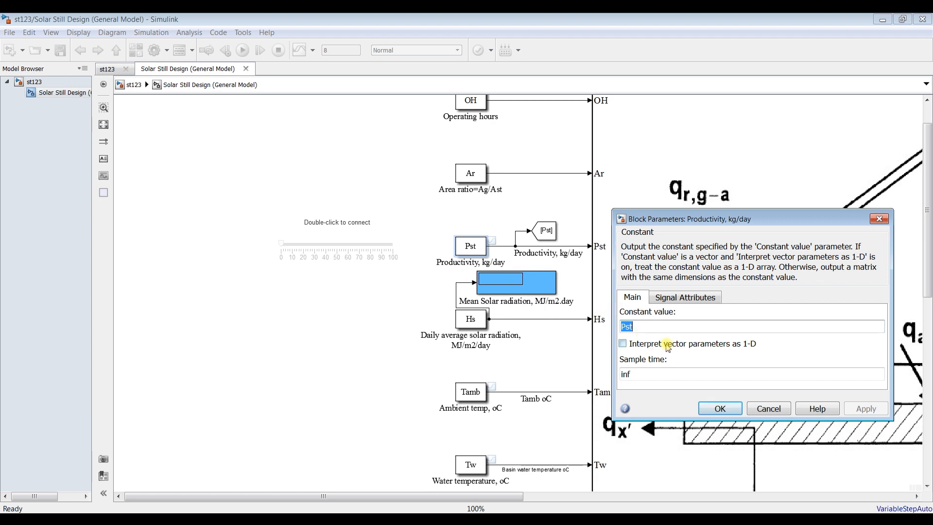
type("1")
left_click(864, 408)
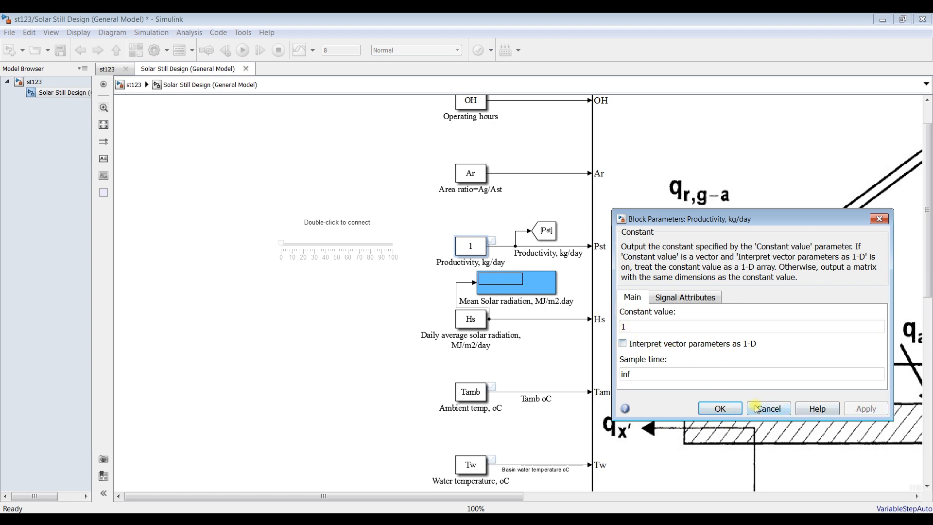
left_click(724, 408)
Connect the Slider block to the Productivity, kg/day:Value parameter.
double_click(375, 256)
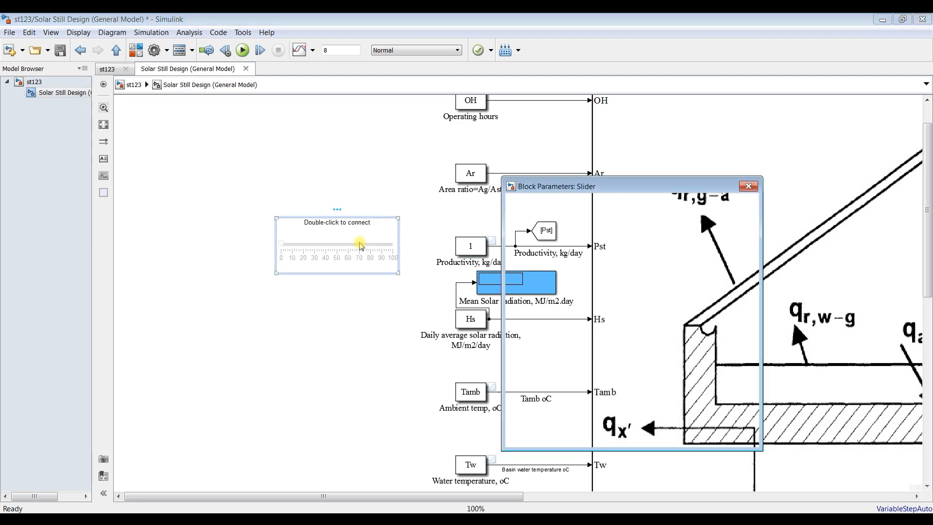
left_click(469, 245)
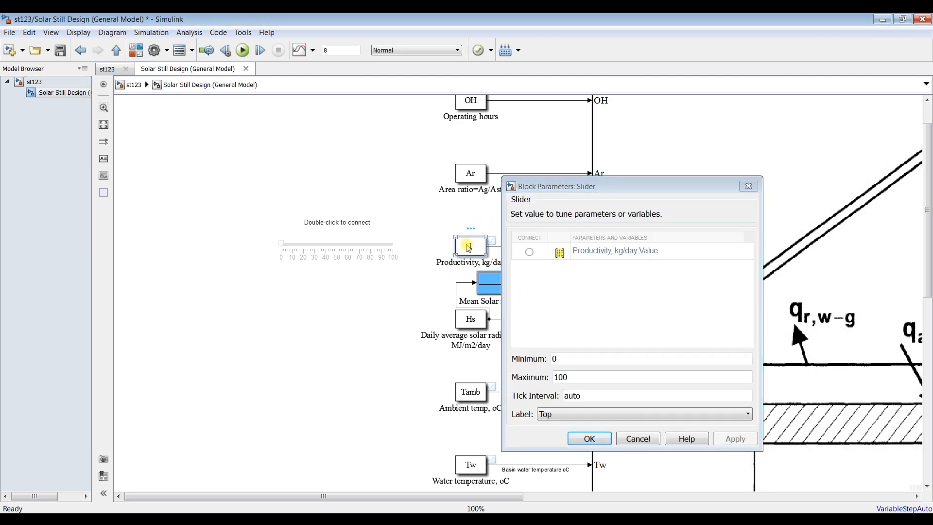
left_click(530, 251)
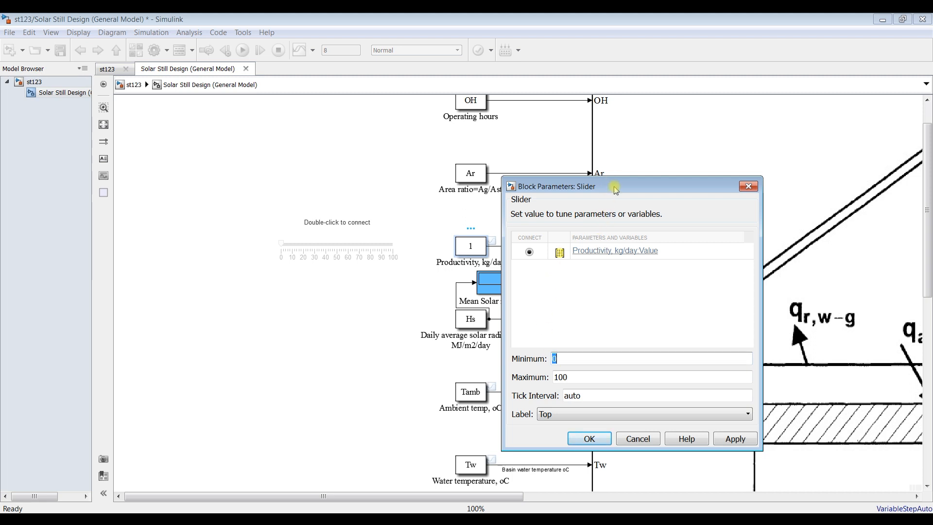
left_click_drag(615, 189, 652, 157)
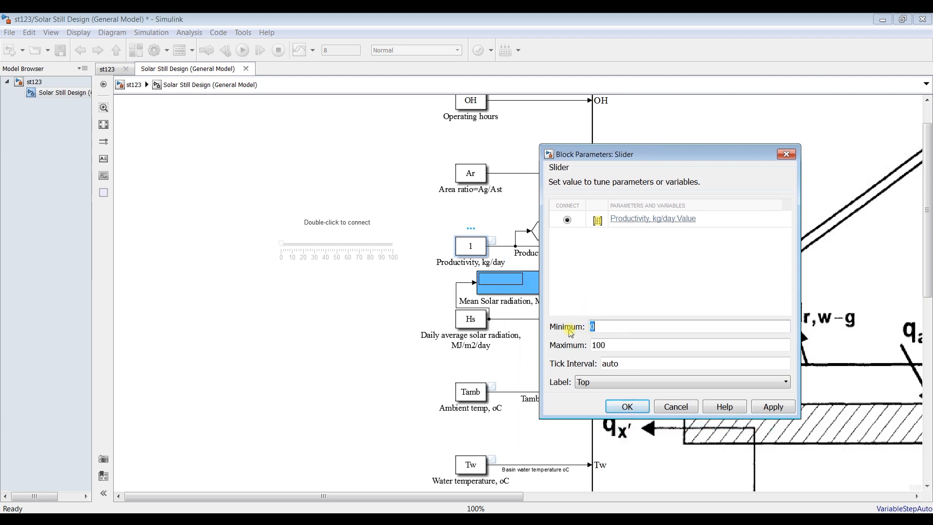
Set the Slider's minimum to 0.5, its maximum to 10 and its label position to Bottom, and apply the settings.
left_click(608, 326)
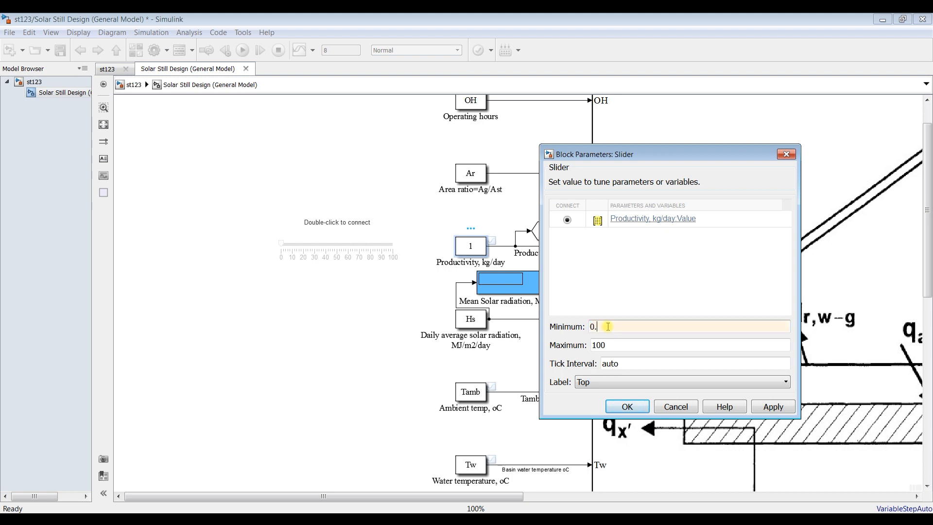
double_click(619, 347)
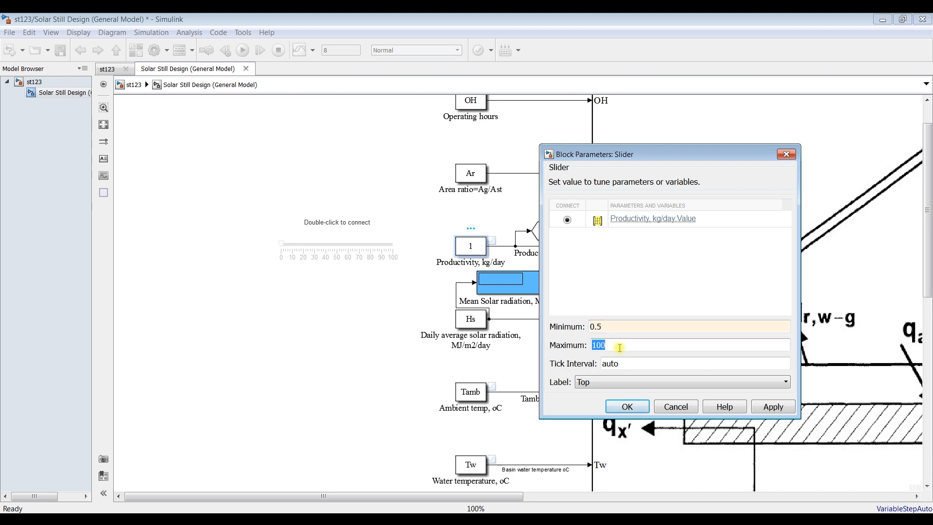
type("1")
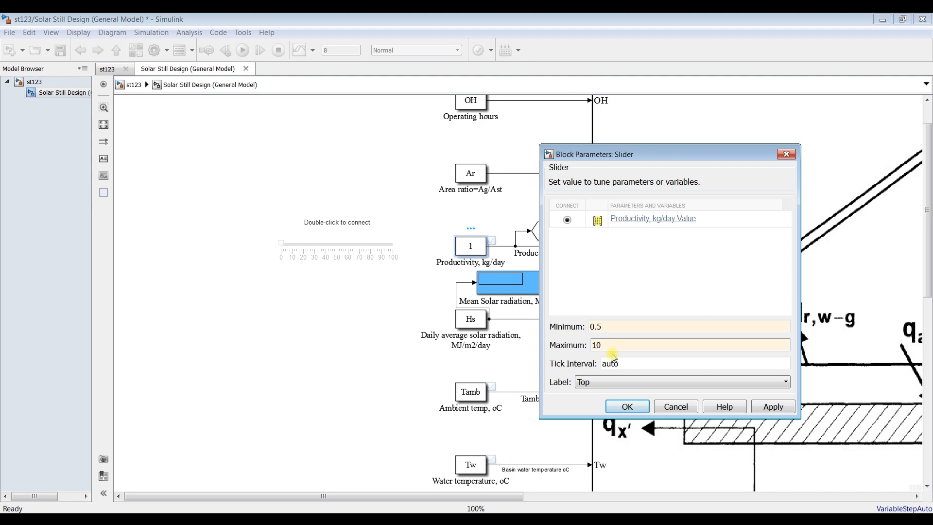
left_click(612, 382)
left_click(603, 399)
left_click(351, 266)
left_click(773, 408)
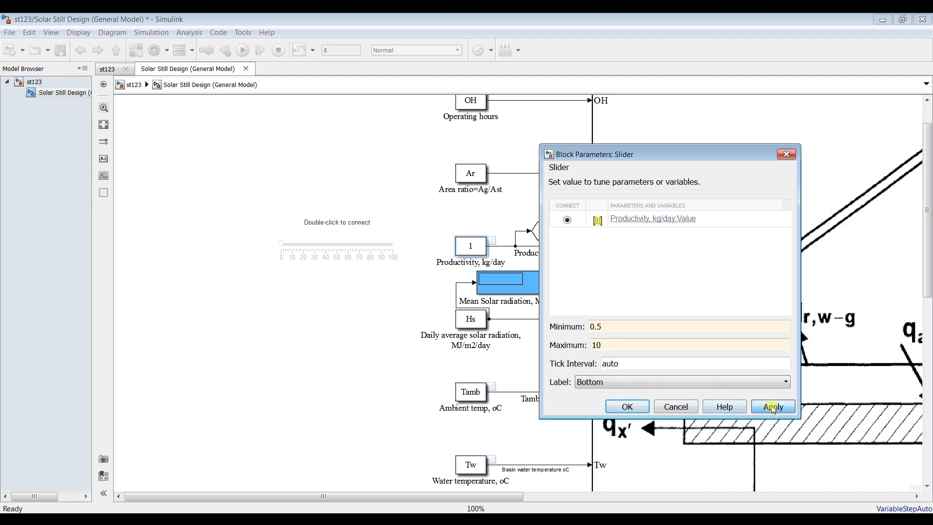
left_click(626, 406)
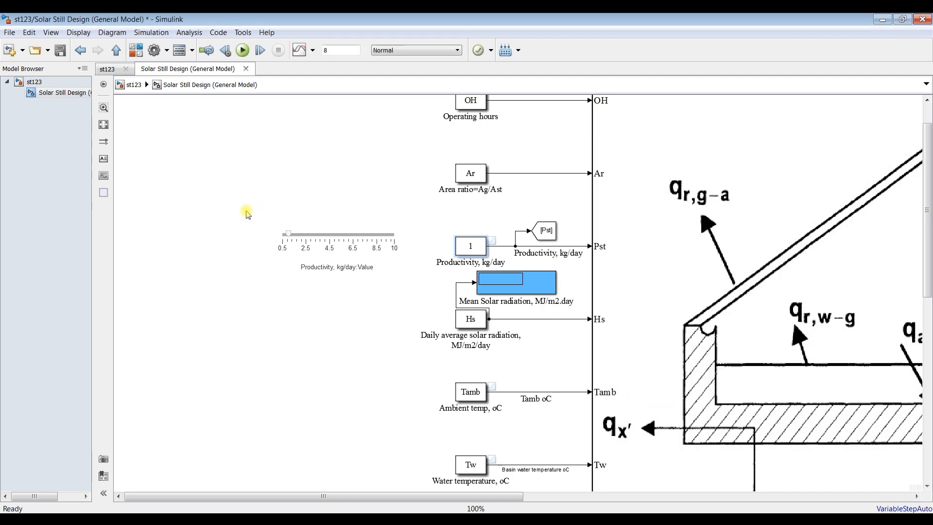
Raise the productivity slider's value slightly, and move the Slider block beside the Solar Still area display.
left_click(288, 236)
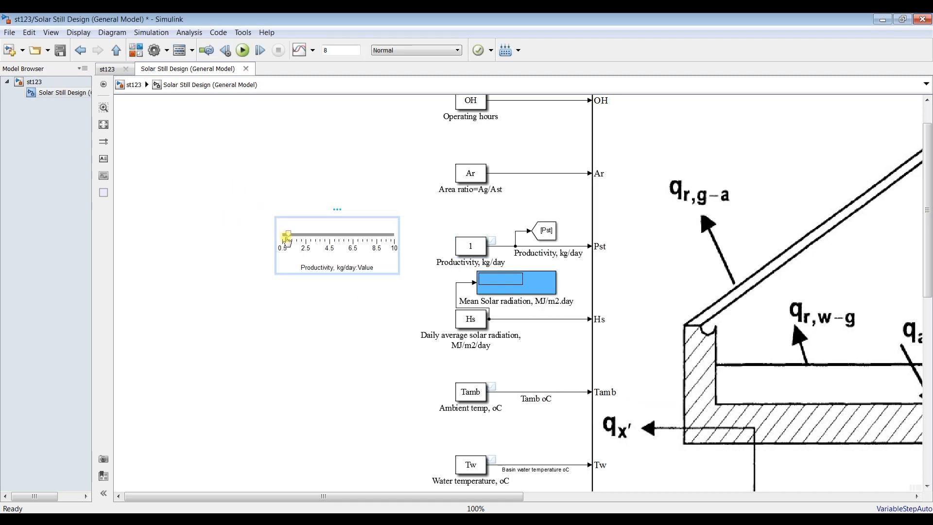
mouse_move(288, 236)
left_mouse_down()
mouse_move(349, 235)
mouse_move(297, 236)
left_mouse_up()
scroll(210, 139, "down", 3)
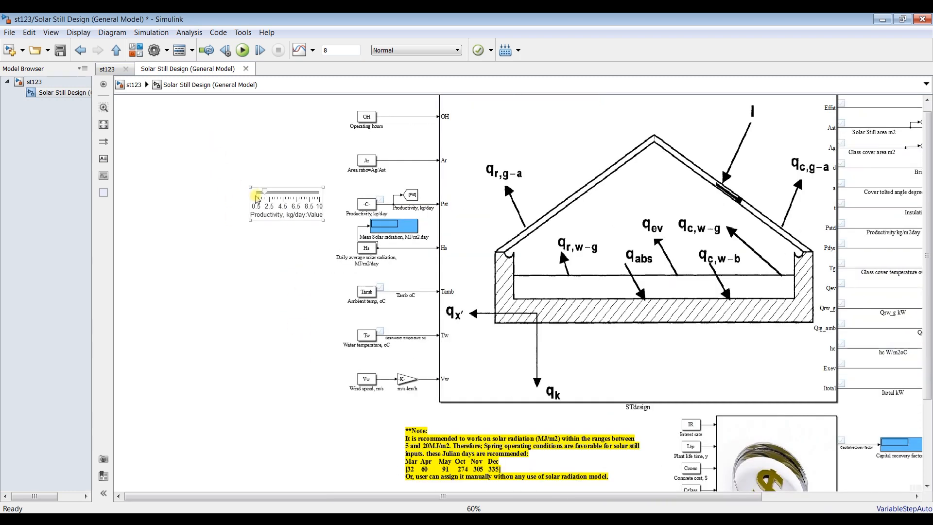
left_click(104, 124)
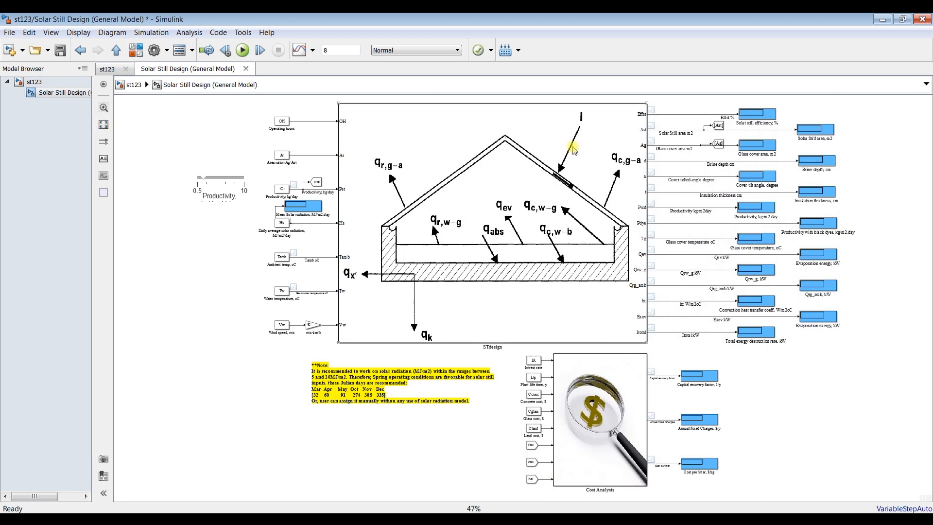
left_click_drag(221, 188, 893, 125)
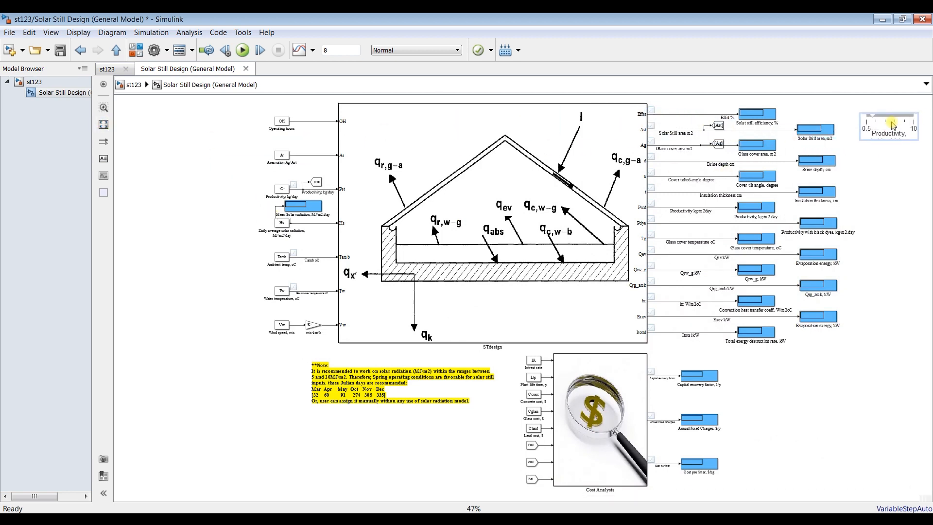
left_click(104, 124)
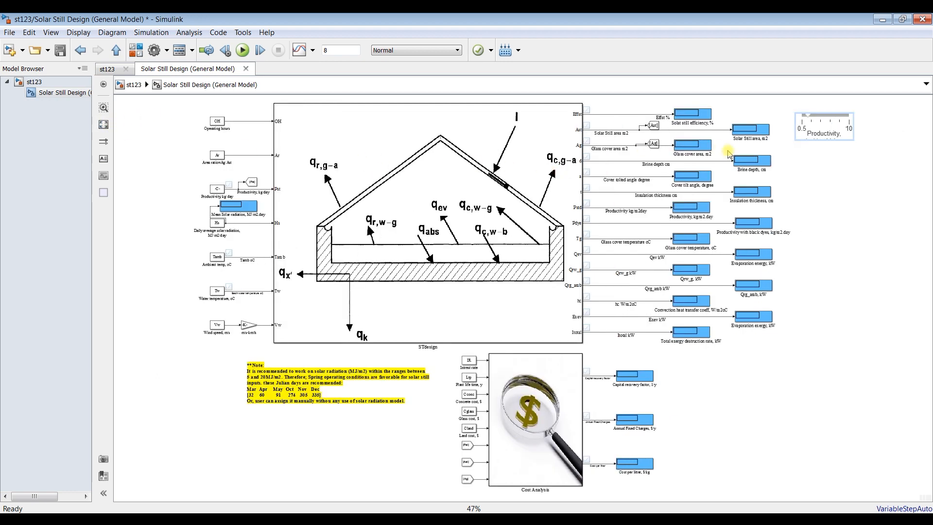
Add a Gauge block from the Simulink Dashboard library below the productivity slider.
scroll(826, 146, "up", 5)
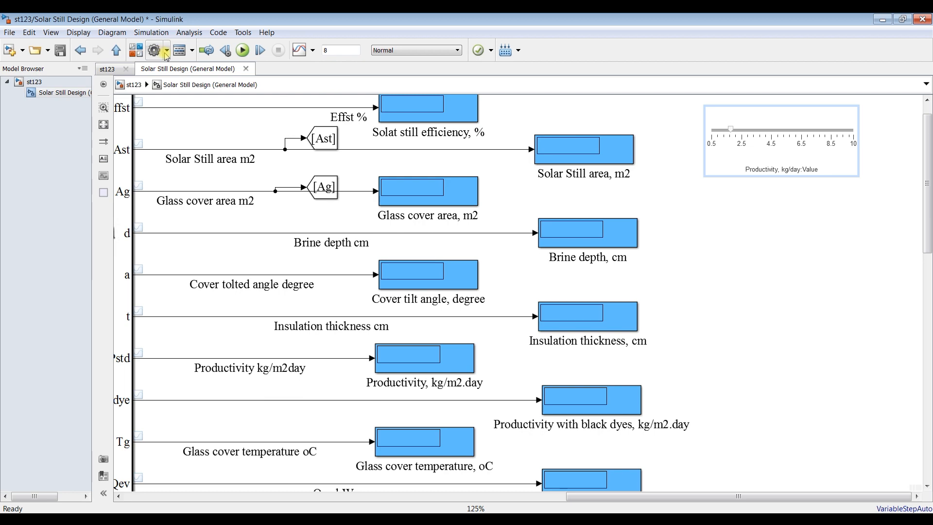
left_click(136, 50)
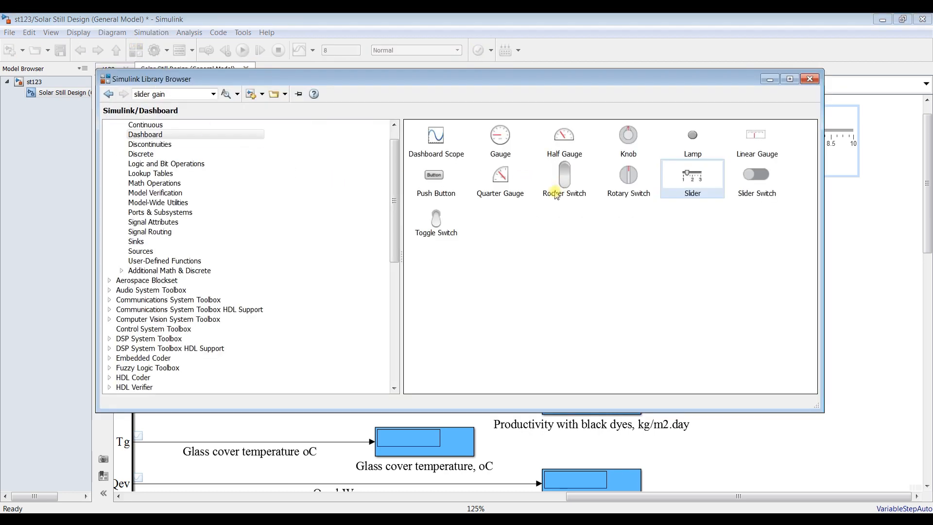
left_click_drag(500, 138, 792, 246)
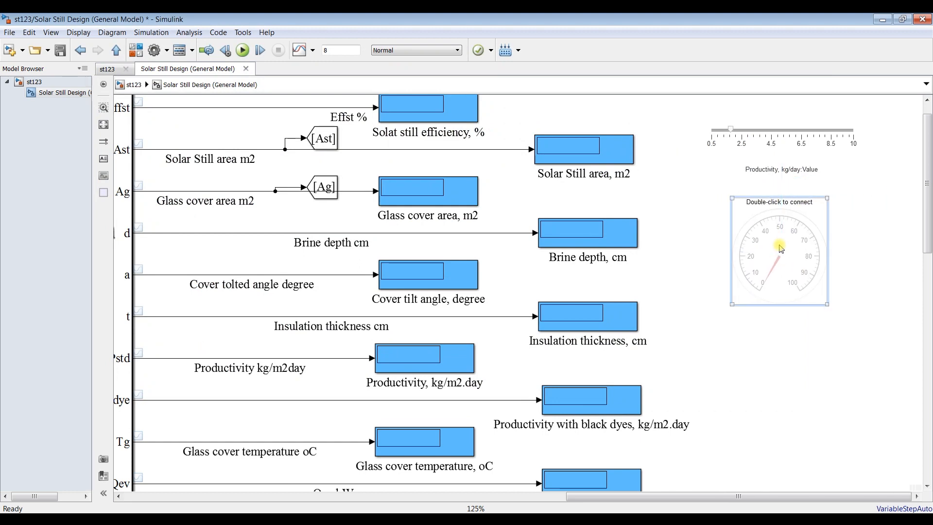
Connect the Gauge block to the Solar Still area m2 signal and set its scale from 1 to 100.
double_click(779, 248)
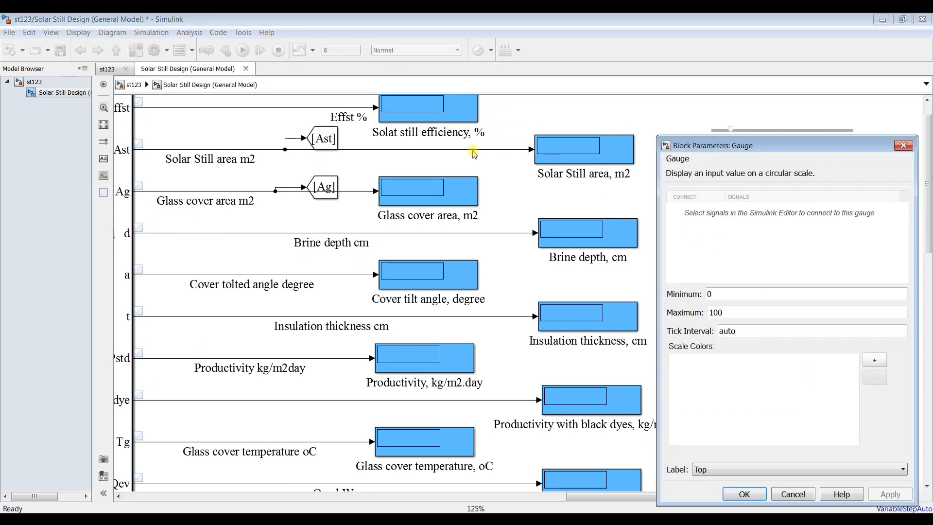
left_click(257, 154)
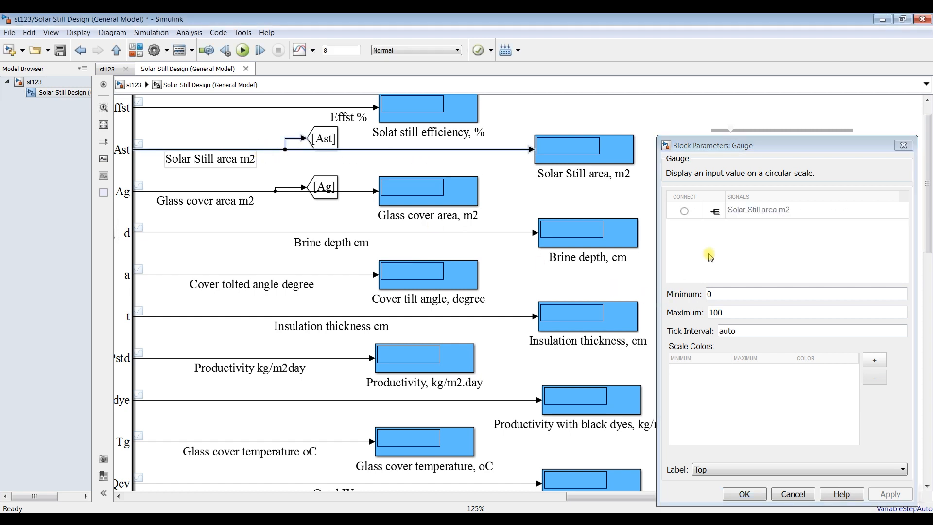
left_click(683, 212)
left_click(719, 294)
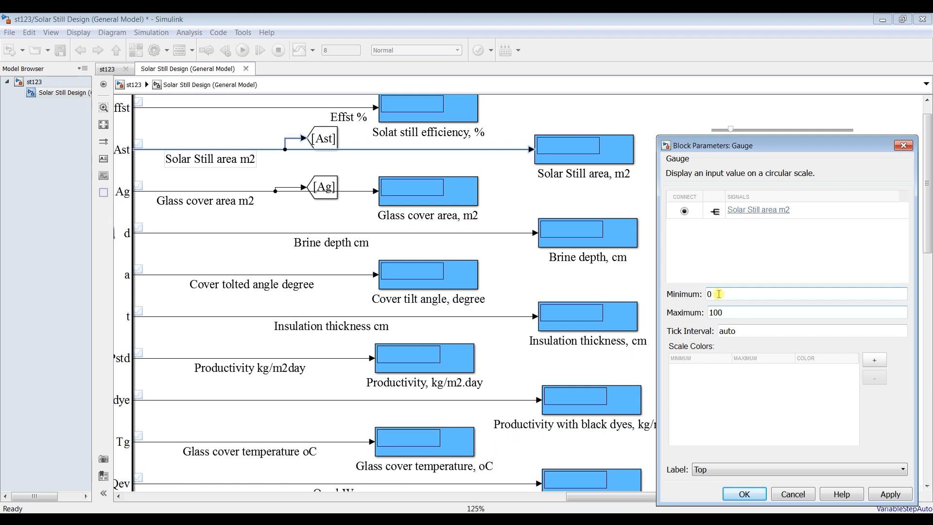
type("1")
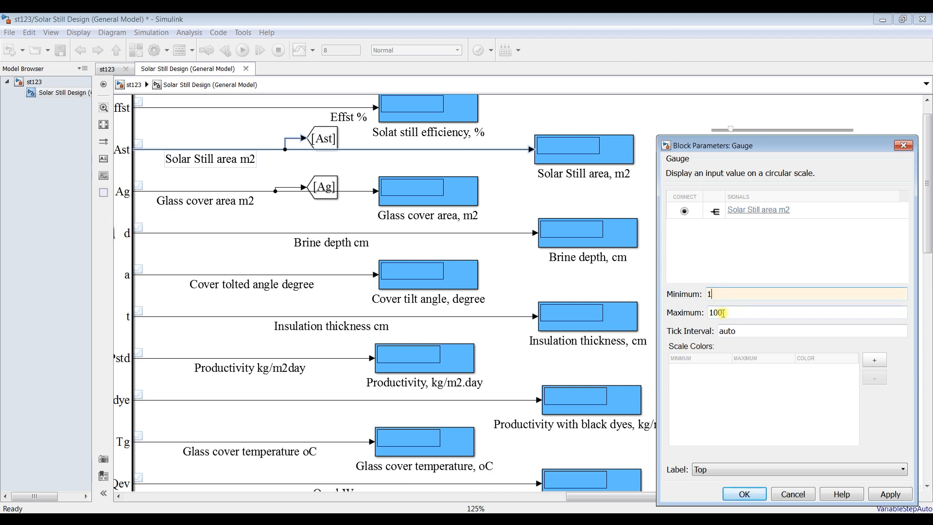
double_click(738, 312)
type("1")
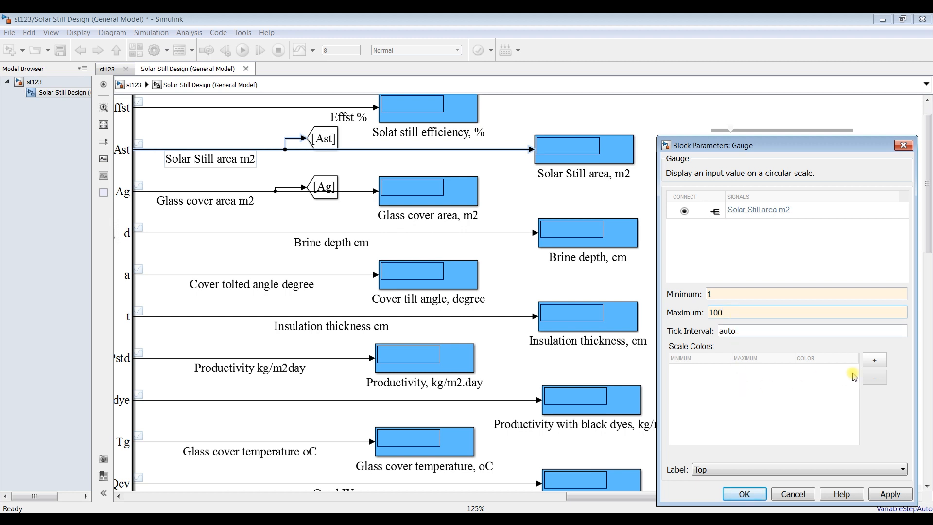
Add a blue scale color range from 0 to 10 and an orange range starting at 10 to the Gauge, and accept the settings.
left_click(877, 361)
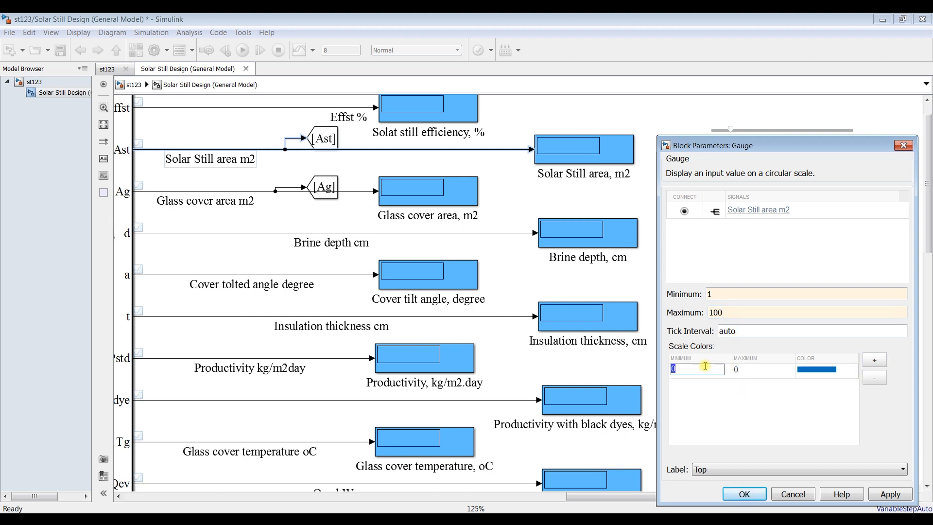
left_click(763, 371)
type("10")
left_click(874, 362)
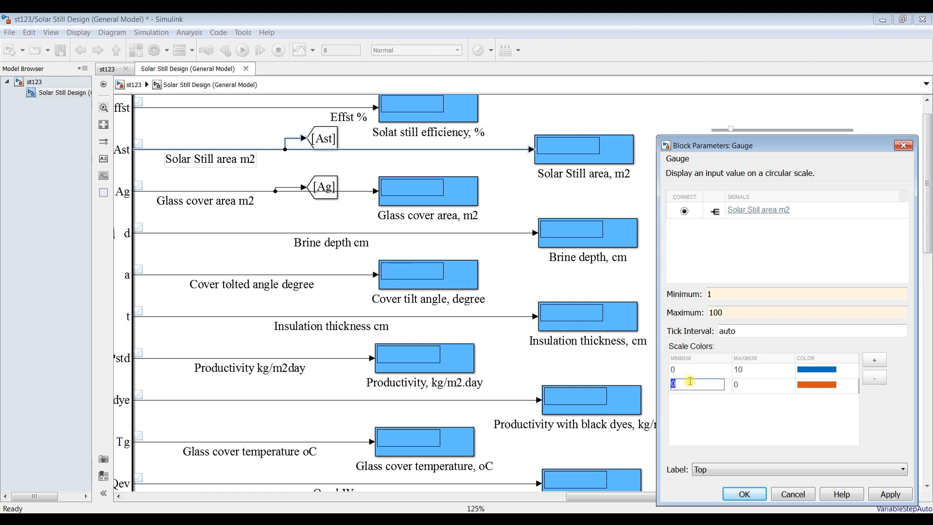
type("10")
left_click(745, 385)
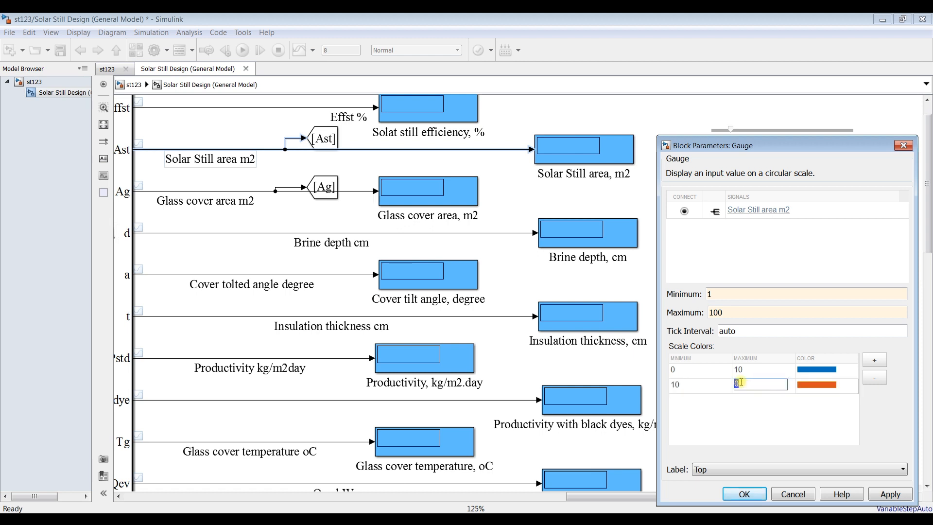
left_click(898, 494)
left_click(745, 494)
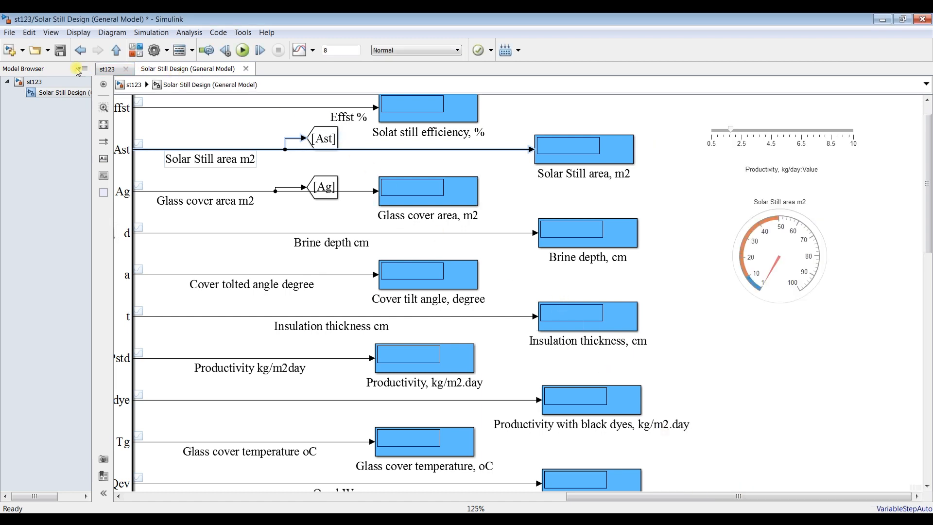
Disable and hide the Solar still productivity, kg/day parameter in the mask of the top-level Solar Still Design (General Model) block.
left_click(27, 81)
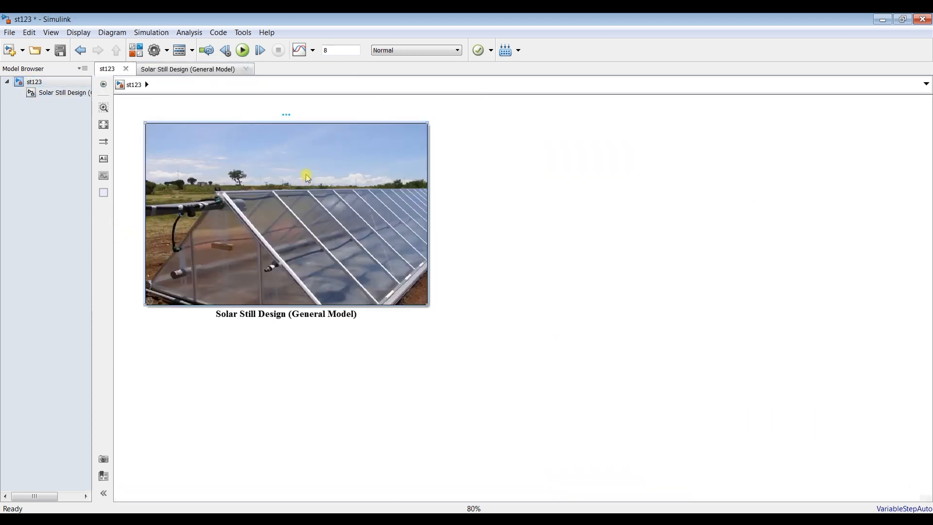
key("ctrl+m")
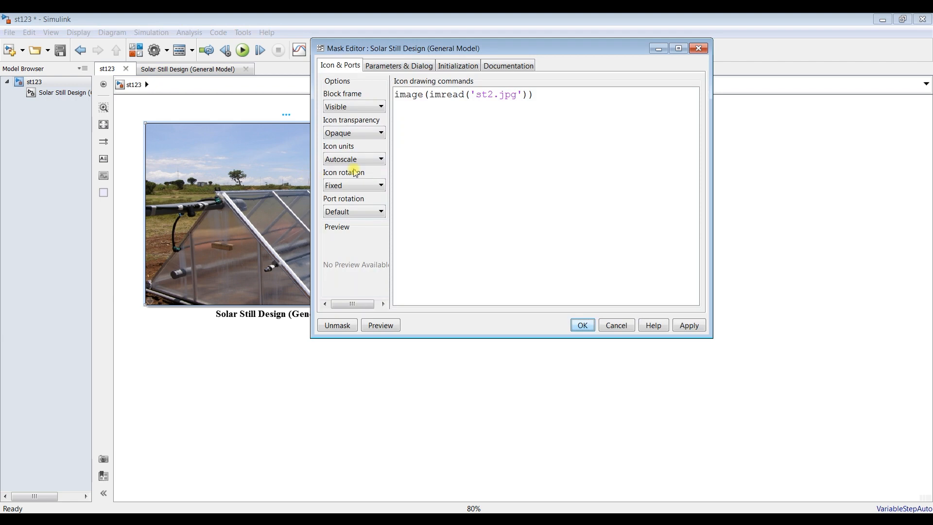
left_click(395, 65)
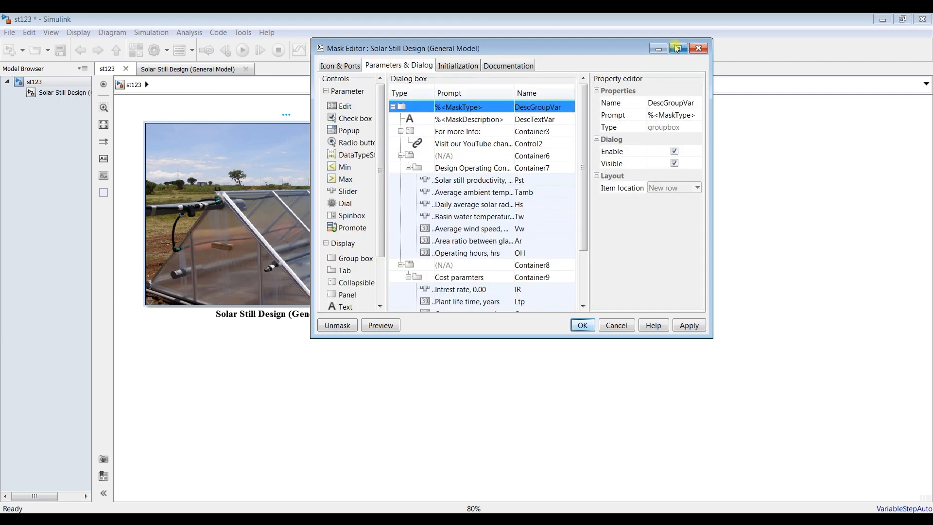
left_click(678, 48)
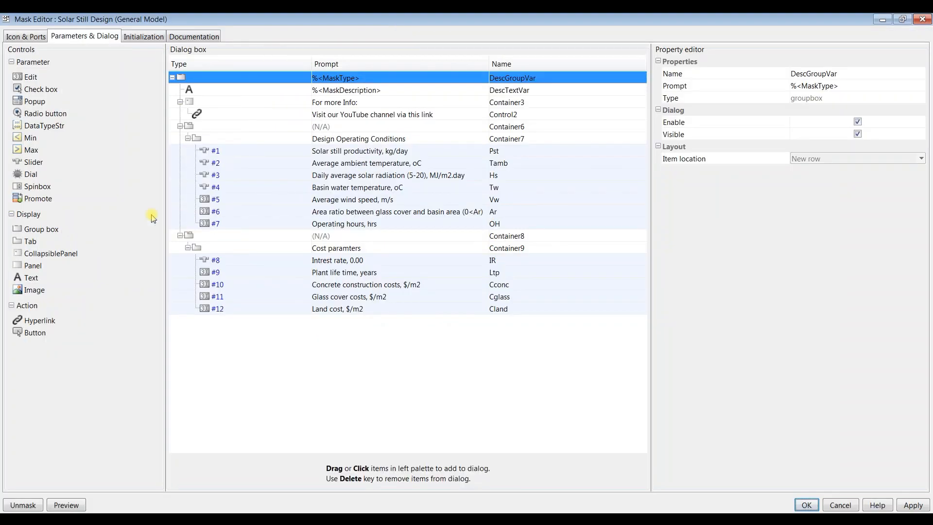
left_click(279, 152)
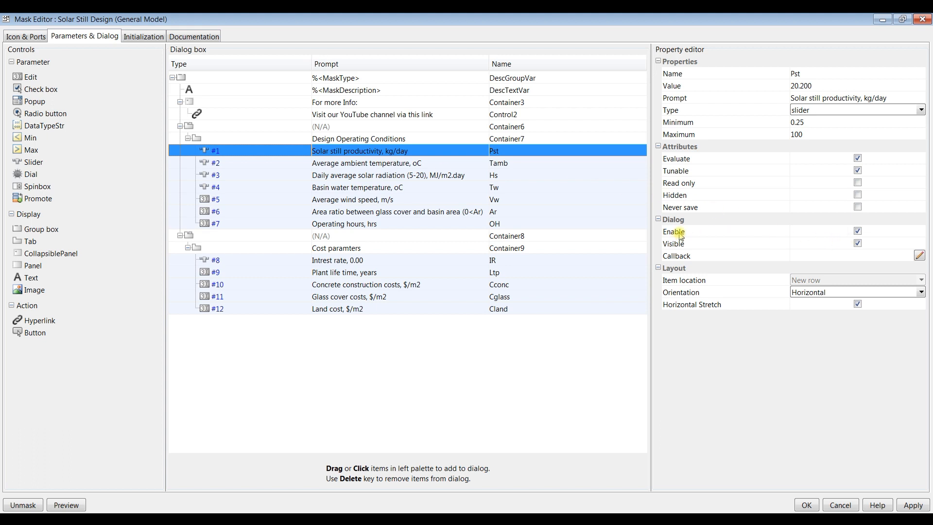
left_click(858, 231)
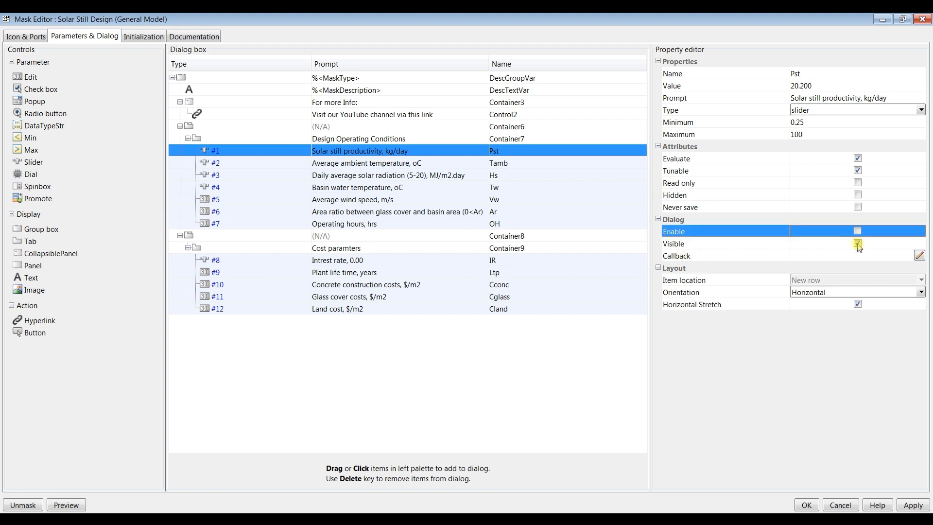
left_click(857, 243)
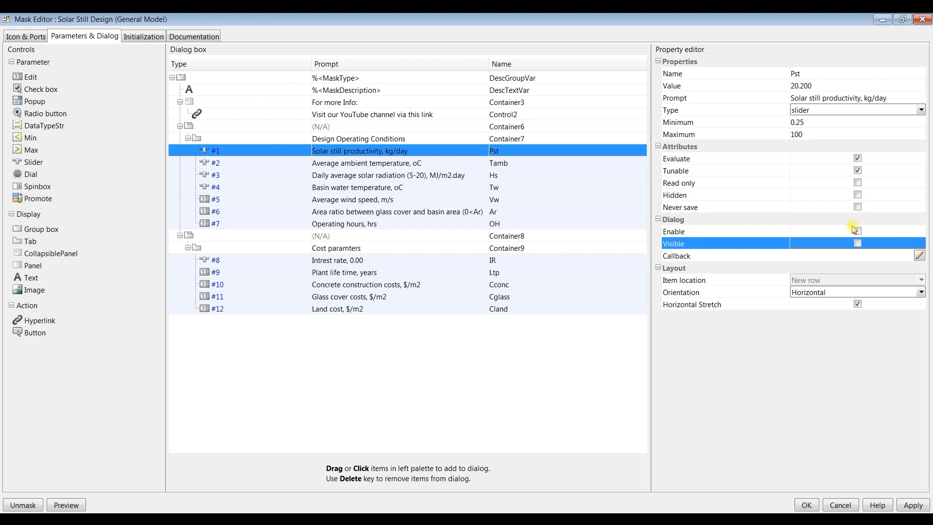
left_click(912, 505)
left_click(806, 505)
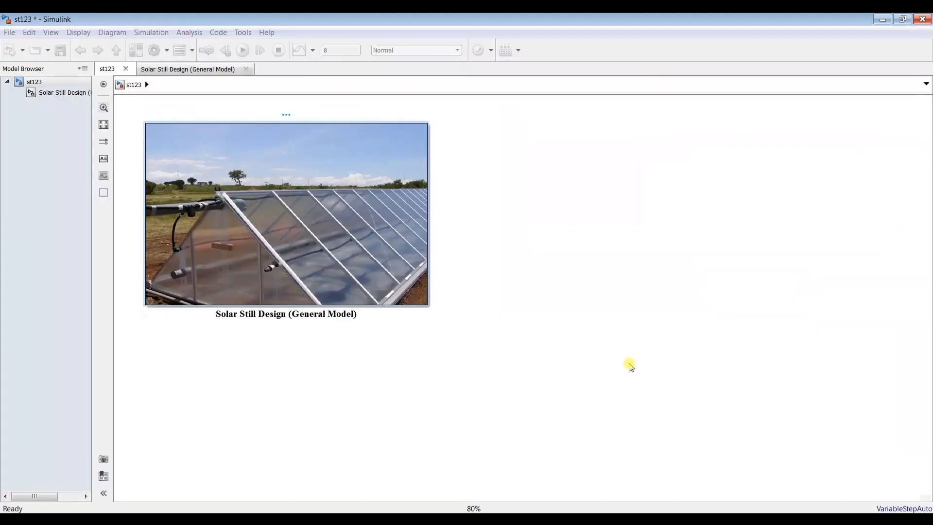
Return to the Solar Still Design subsystem, lower the productivity slider close to 0.5, and run the simulation.
left_click(70, 93)
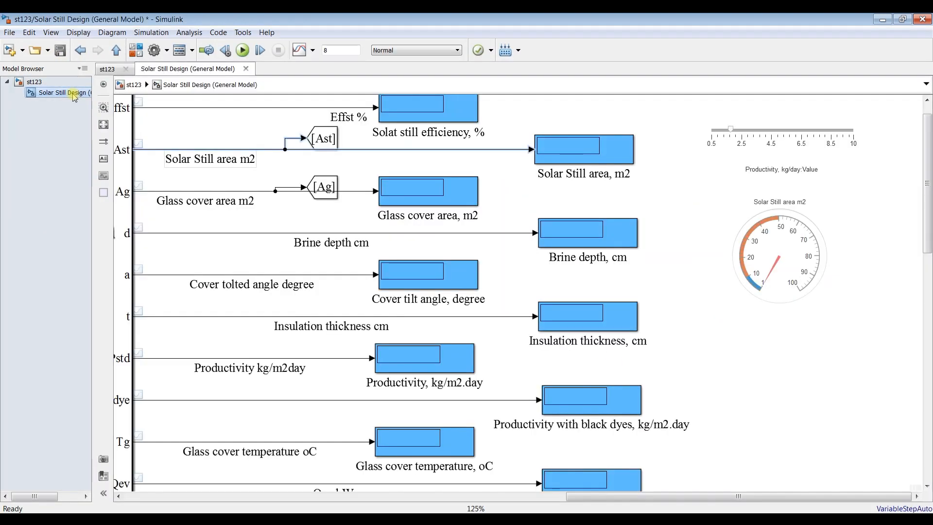
scroll(451, 255, "up", 1)
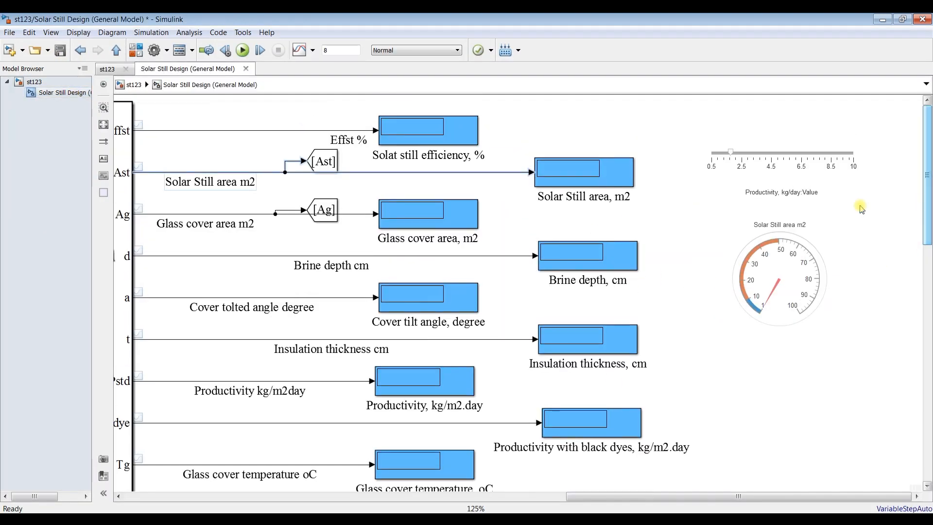
left_click(664, 120)
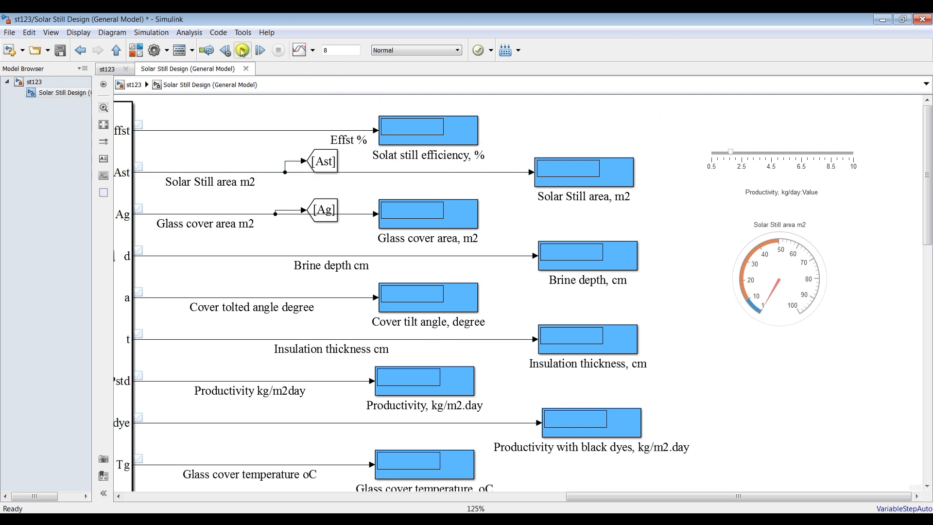
left_click(744, 162)
left_click(731, 153)
left_click_drag(730, 155, 714, 154)
left_click(259, 54)
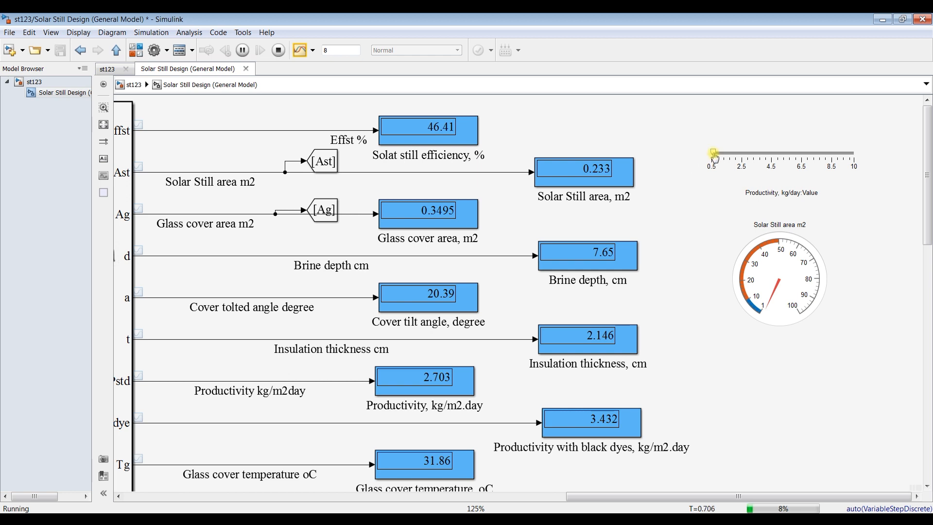
Raise the productivity slider gradually to 10 while the simulation runs, and stop the simulation.
left_click_drag(717, 155, 731, 158)
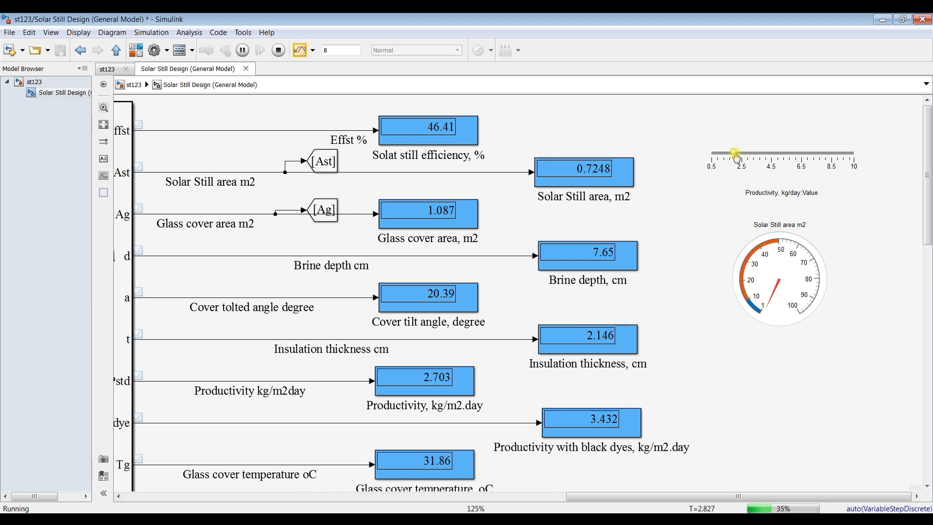
left_click_drag(740, 157, 759, 154)
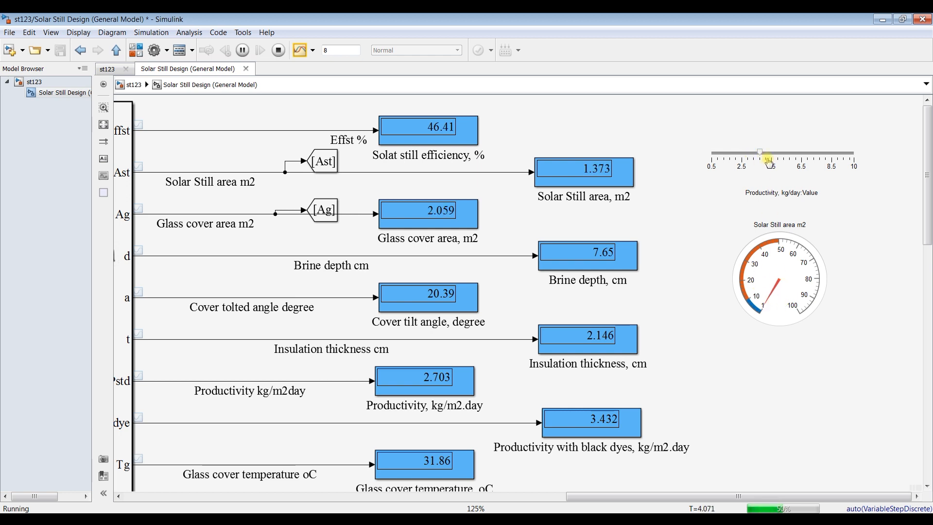
left_click_drag(761, 155, 788, 155)
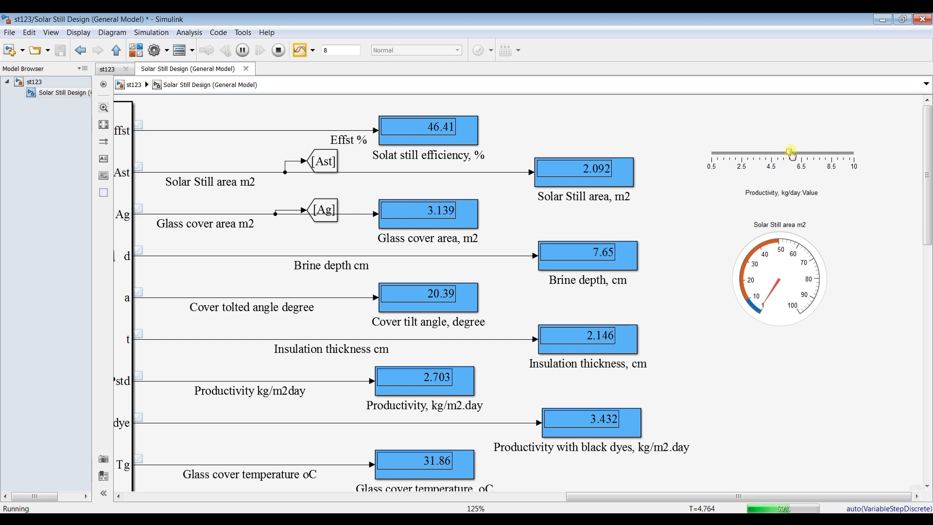
left_click_drag(789, 154, 826, 155)
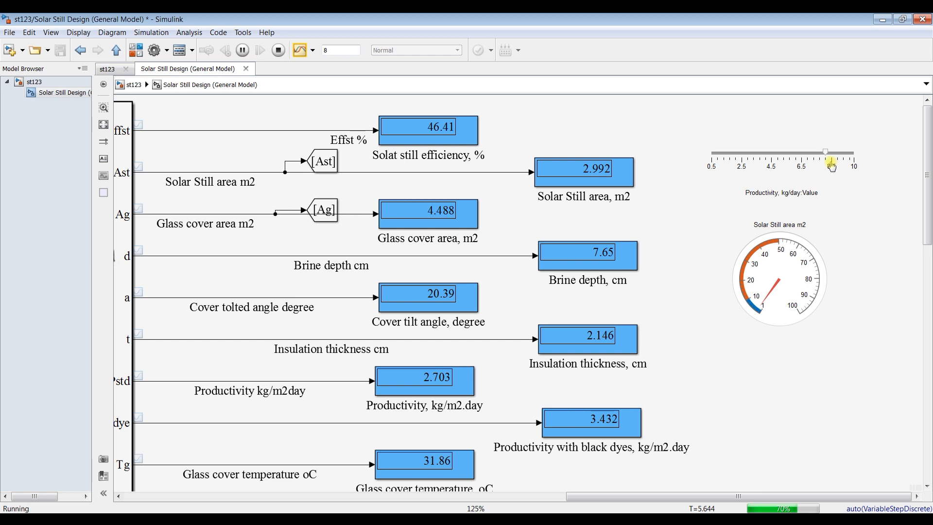
left_click_drag(826, 154, 840, 154)
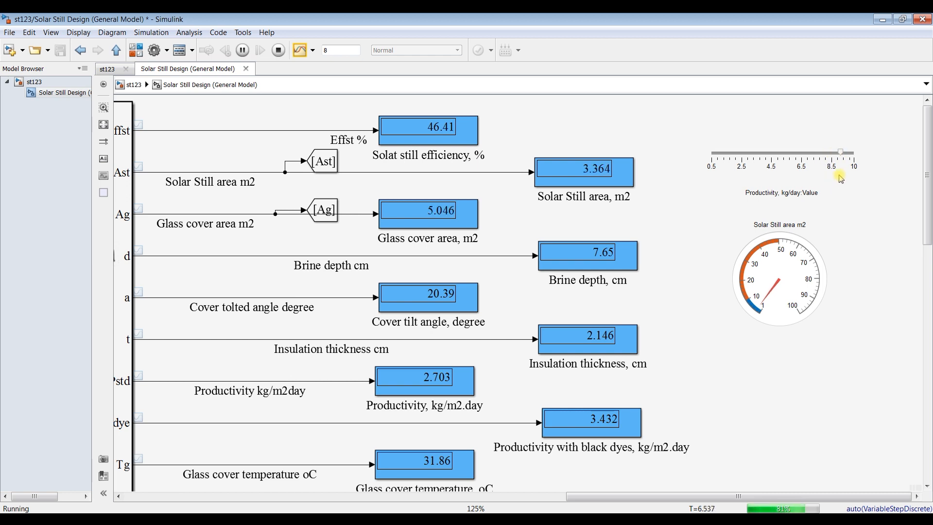
left_click_drag(841, 154, 854, 154)
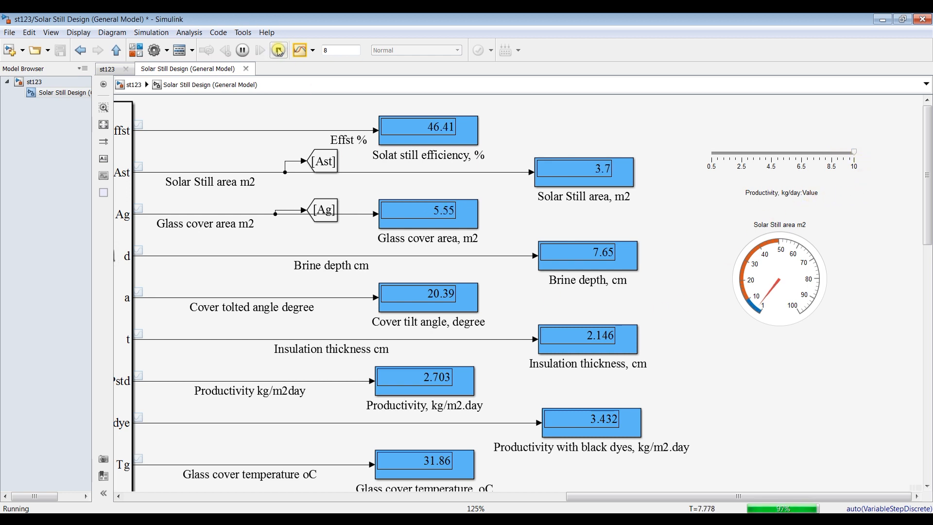
left_click(278, 51)
Set the productivity Slider's maximum to 100 and apply the change.
left_click(775, 278)
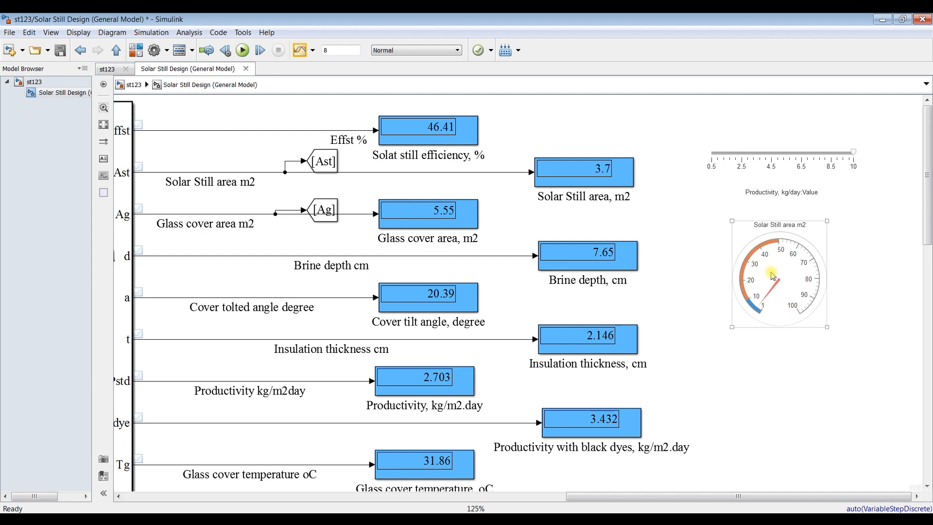
left_click(772, 158)
double_click(773, 155)
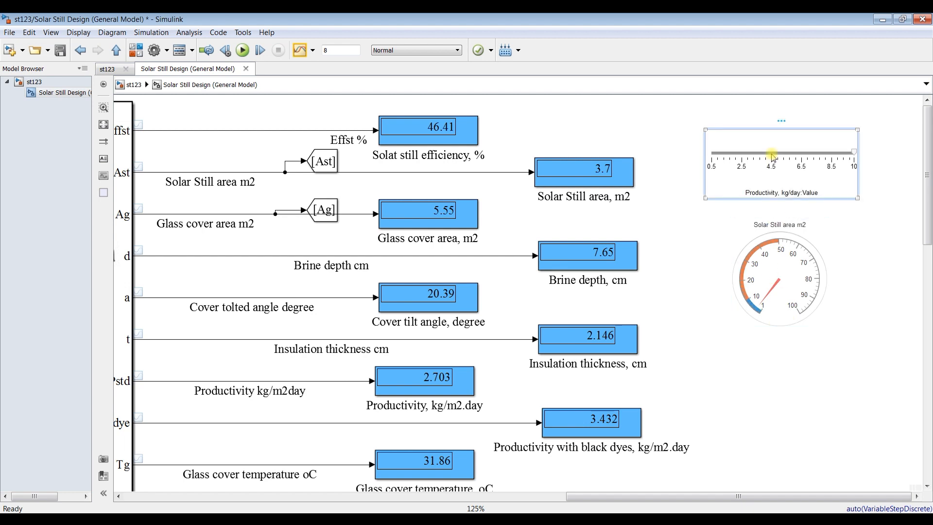
double_click(701, 275)
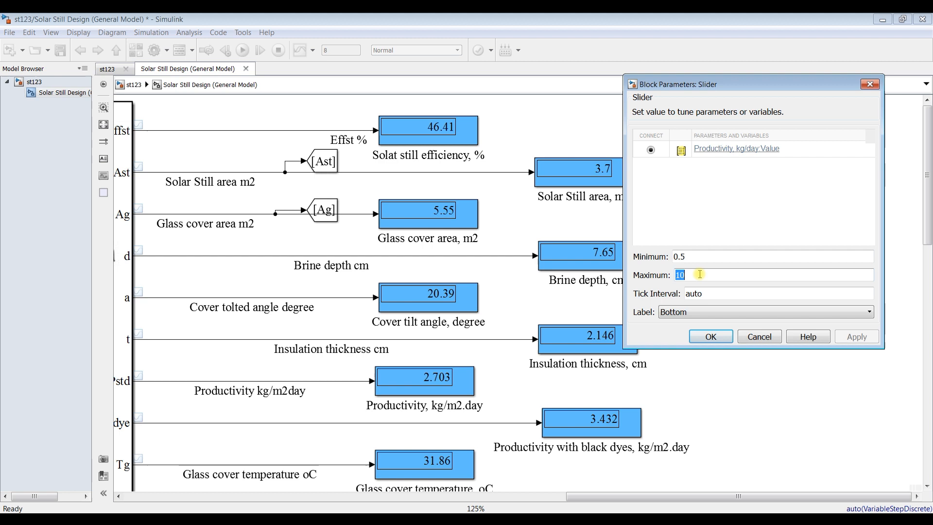
type("1")
left_click(835, 337)
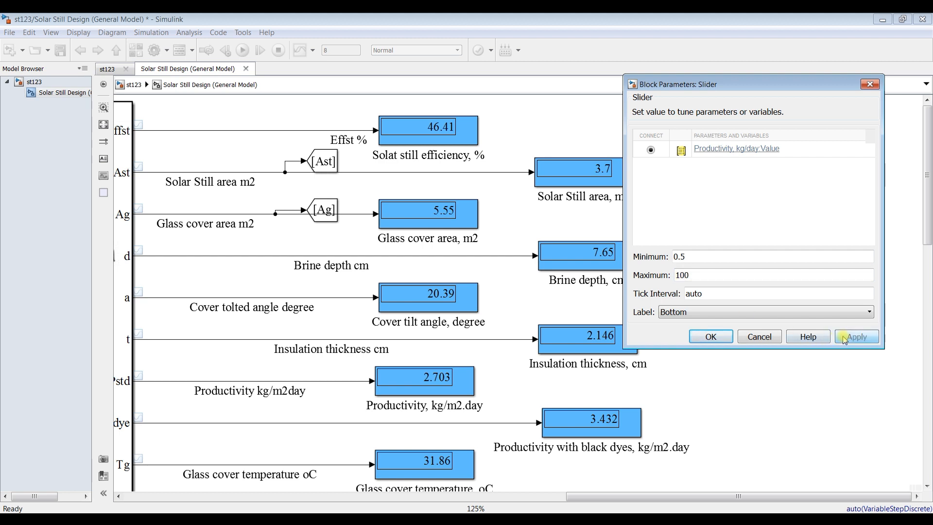
Set the productivity Slider's tick interval to 10 and apply the change.
double_click(710, 293)
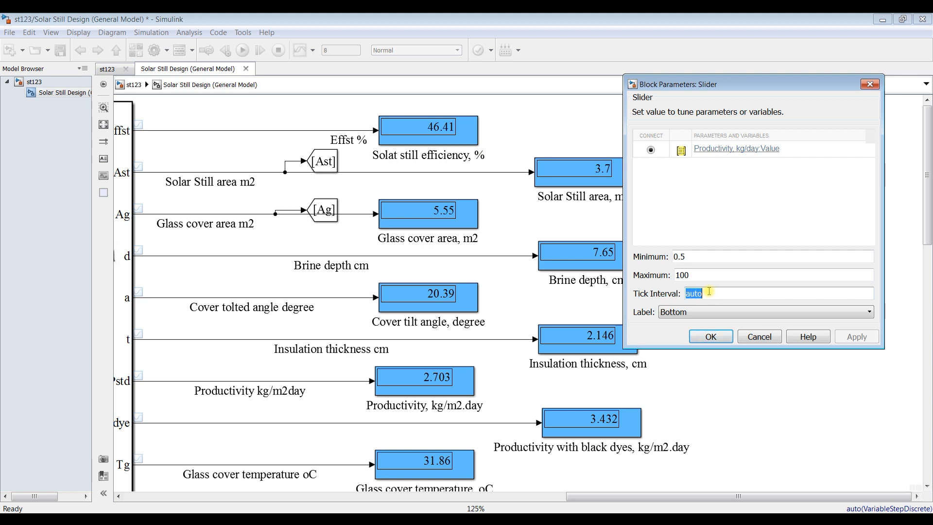
type("10")
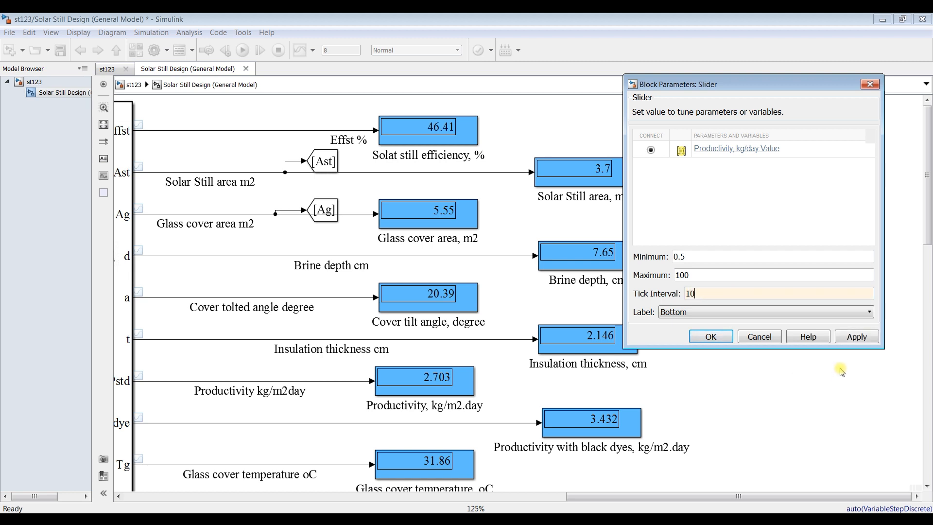
left_click(856, 337)
Set the Slider's tick interval to 20 and apply it, with the dialog moved clear of the block.
left_click_drag(791, 86, 605, 85)
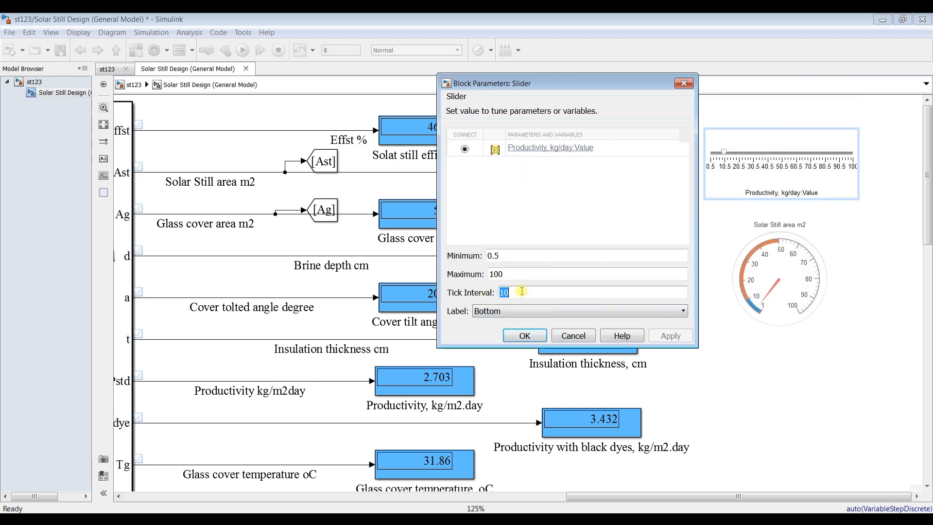
type("20")
left_click(664, 335)
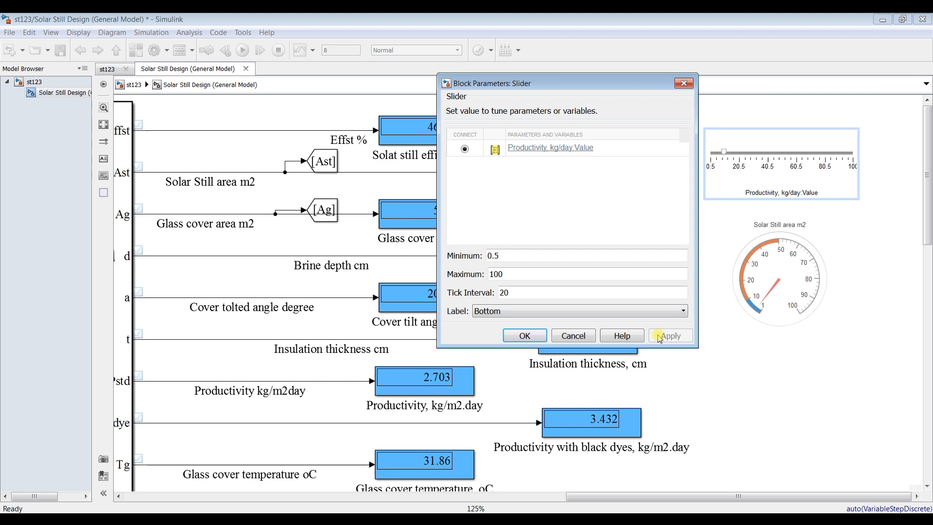
Accept the Slider settings, run the simulation, raise the productivity slider in stages to 100, and stop the simulation.
left_click(529, 336)
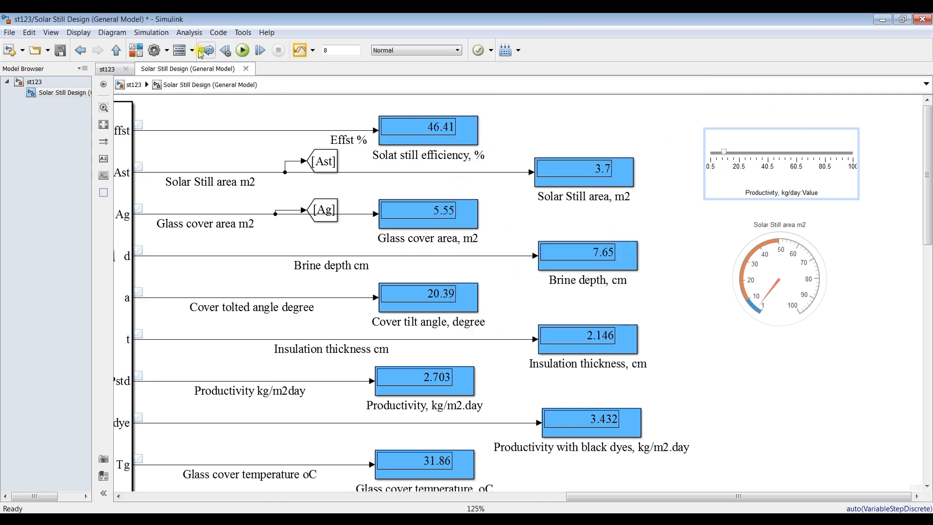
left_click(241, 50)
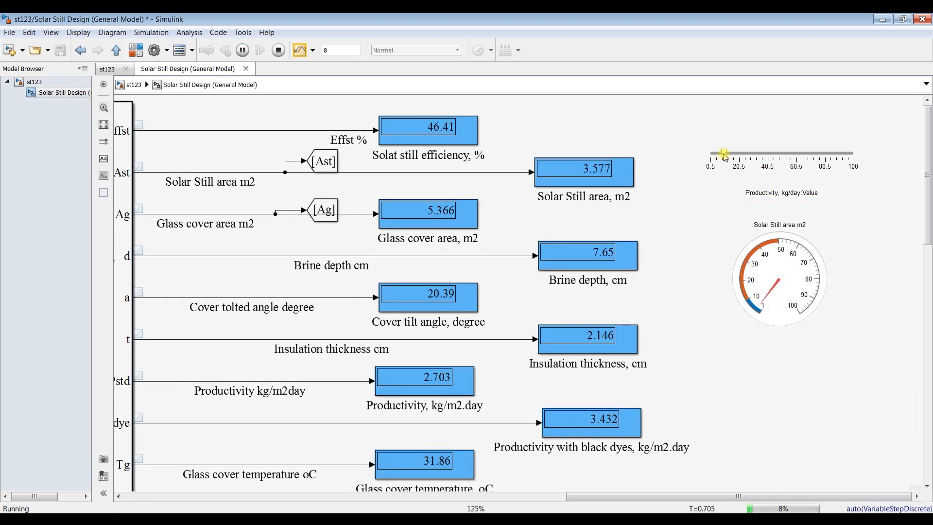
left_click_drag(724, 152, 821, 154)
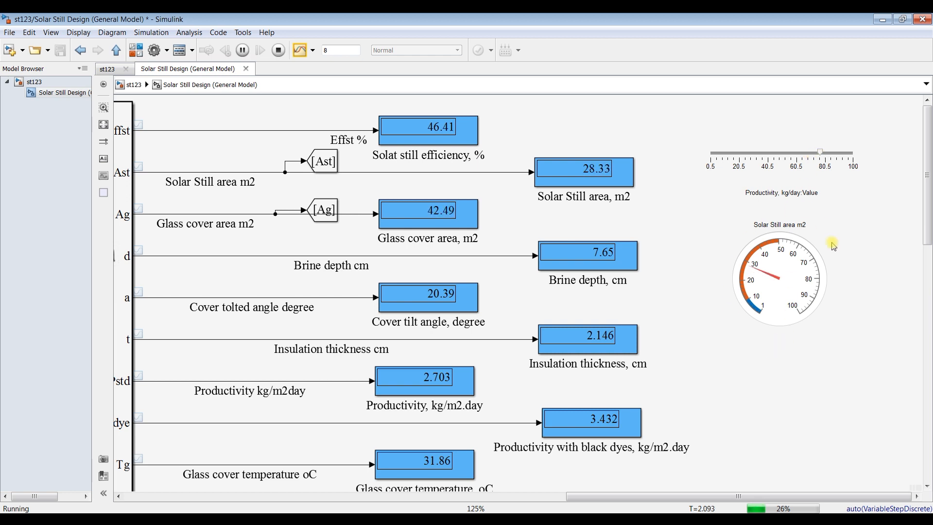
left_click_drag(821, 154, 856, 155)
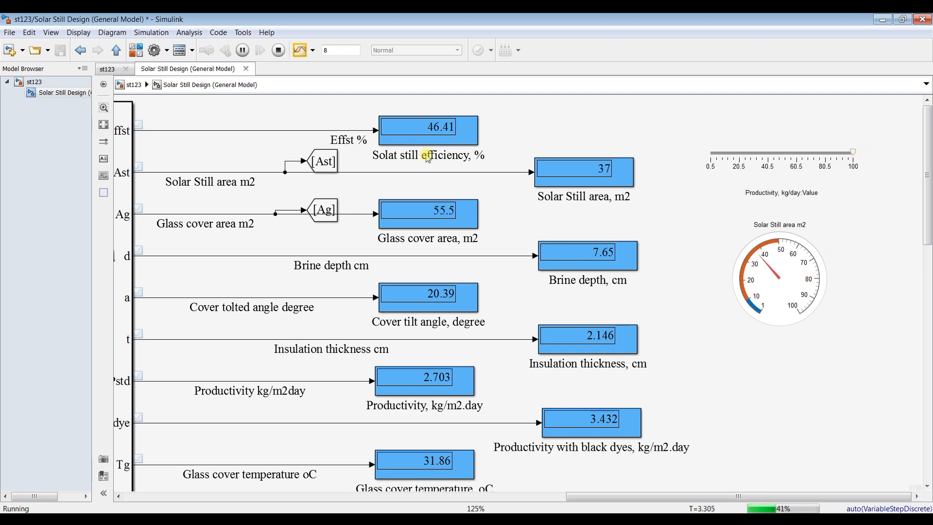
left_click(279, 50)
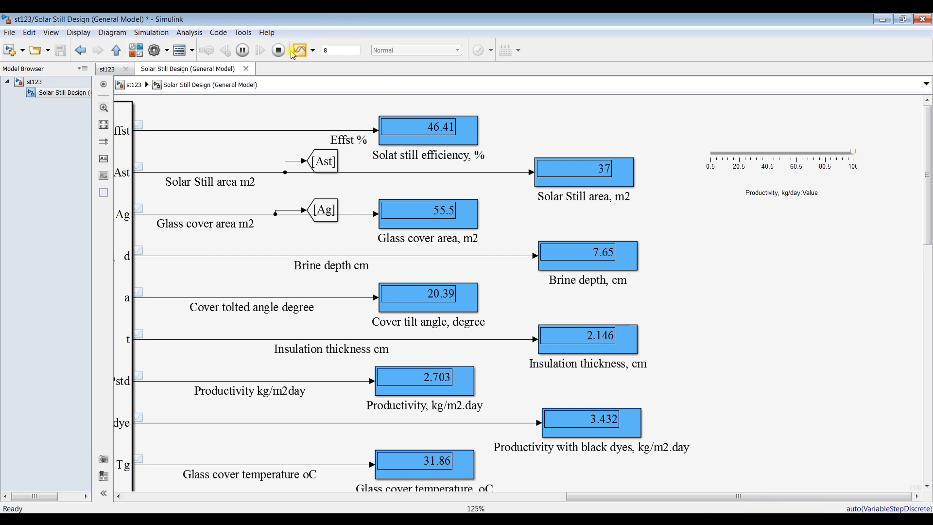
Close the st123 model and the Simulink Library Browser.
left_click(922, 21)
left_click(467, 276)
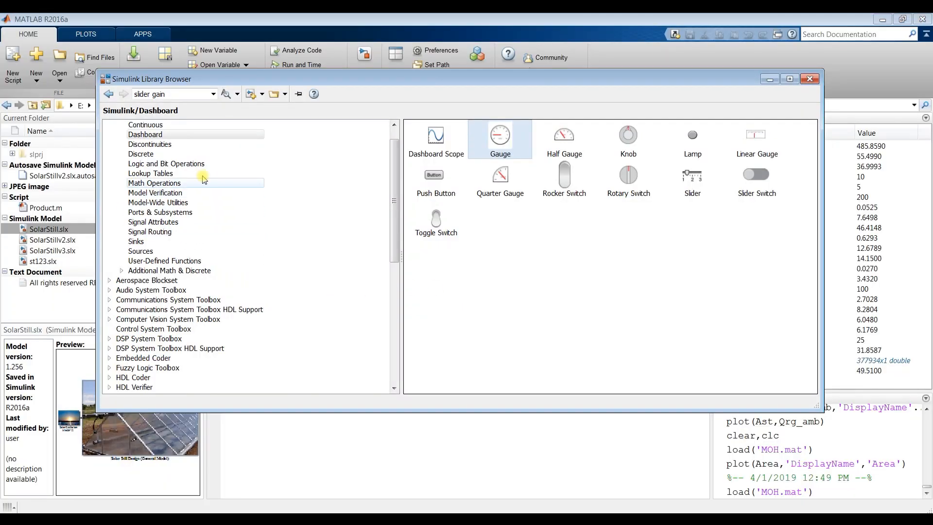
left_click(809, 79)
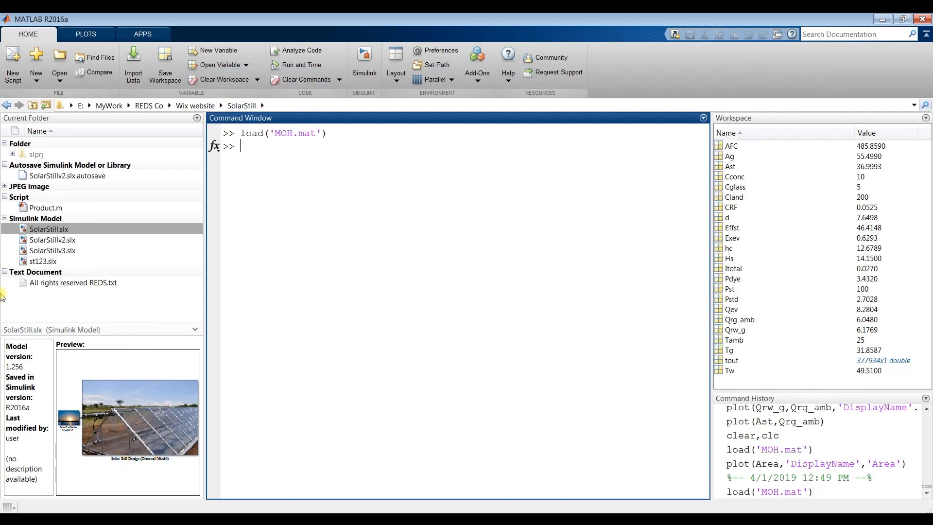
Delete the file st123.slx from the SolarStill folder.
left_click(48, 261)
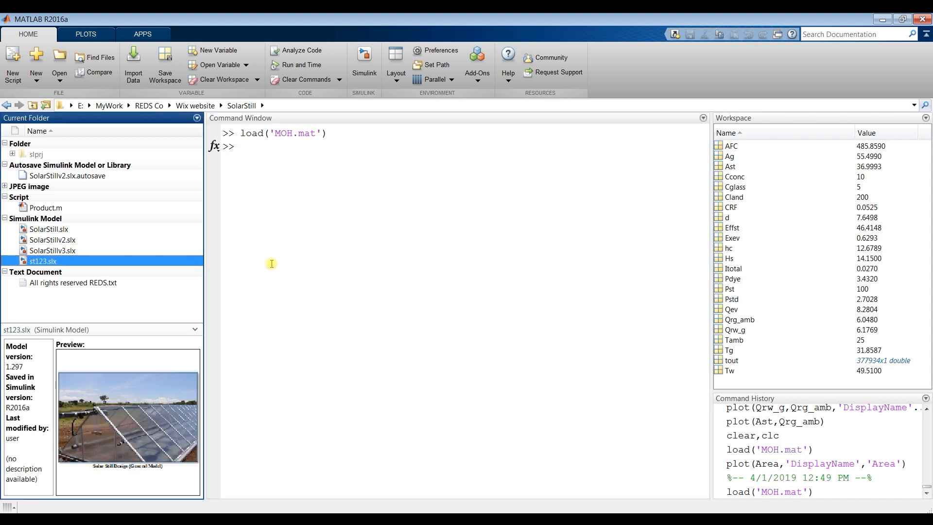
key("Delete")
left_click(506, 311)
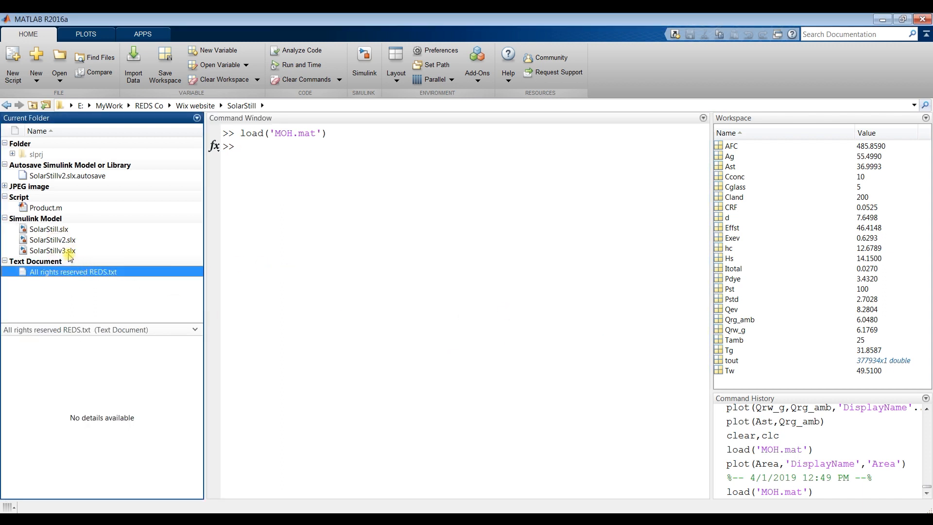
Open the SolarStillv2.slx model, ignoring the autosave copy, and maximize its window.
left_click(57, 240)
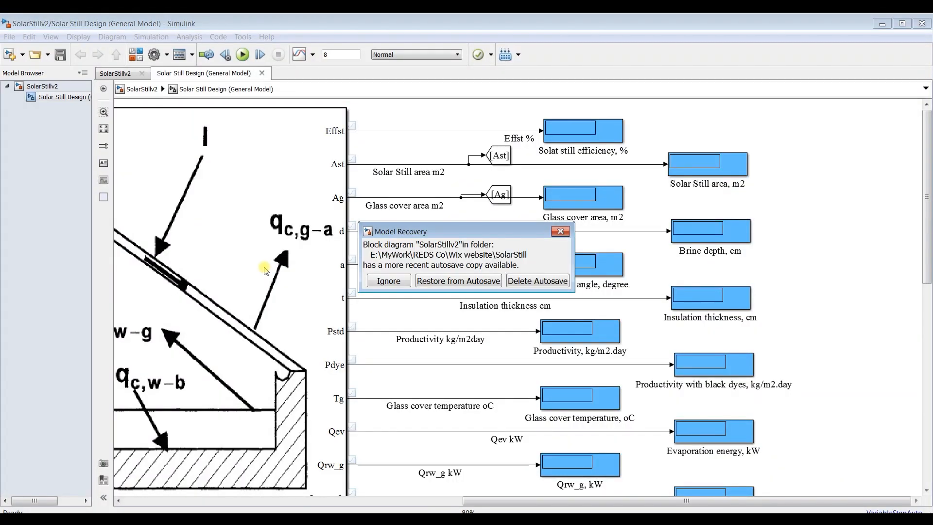
left_click(389, 281)
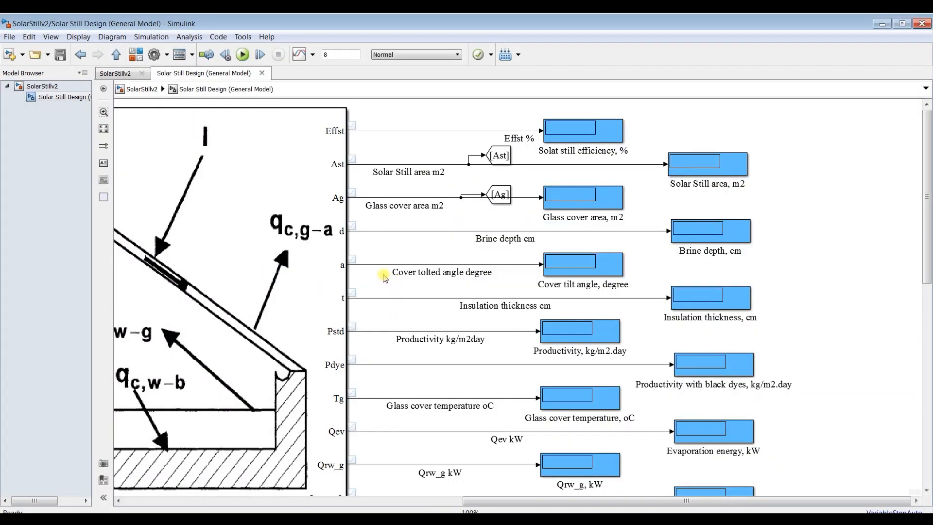
double_click(267, 28)
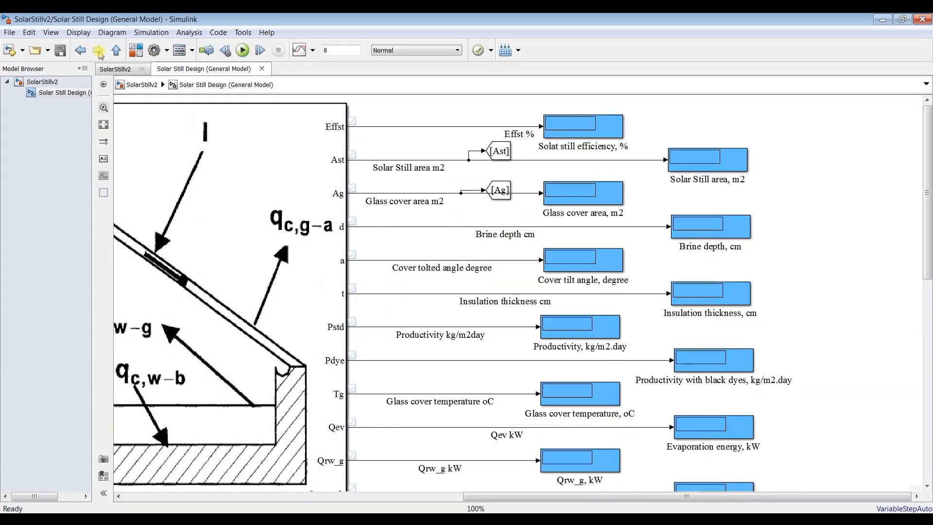
Add a Signal Builder block from the Simulink Sources library to the blank area beside the Productivity (Pst) input.
left_click(104, 125)
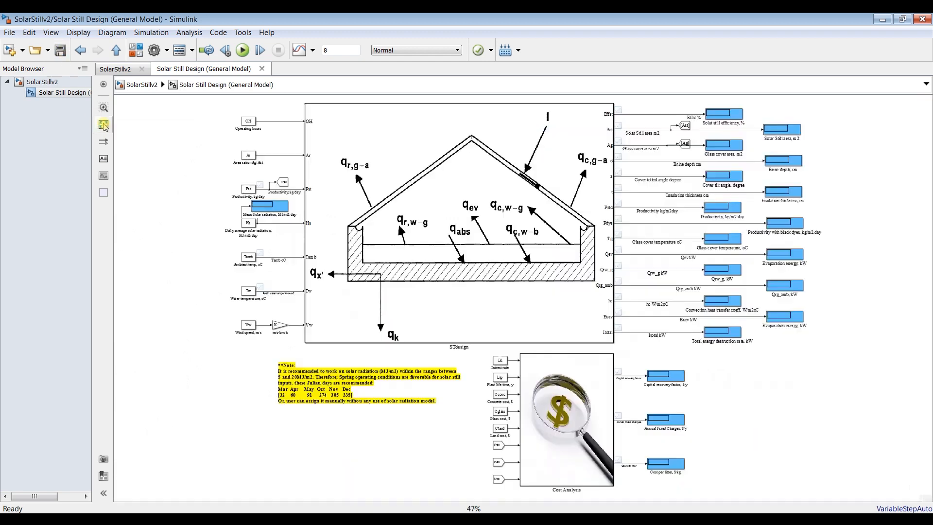
scroll(182, 182, "up", 3)
scroll(183, 183, "down", 1)
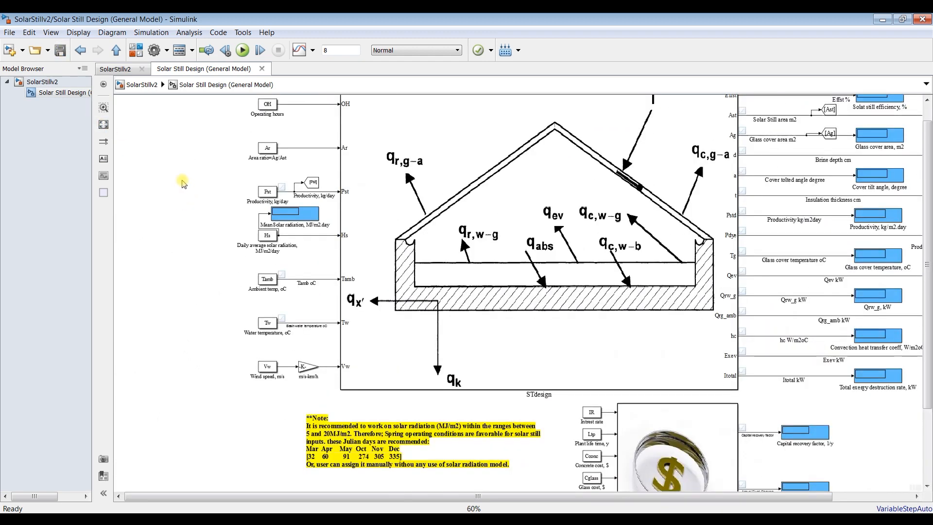
left_click_drag(928, 234, 929, 195)
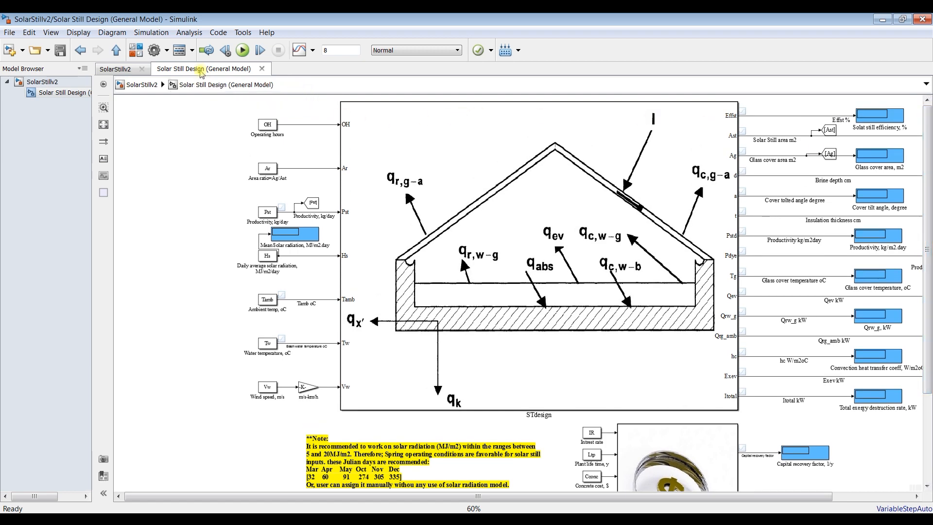
left_click(138, 50)
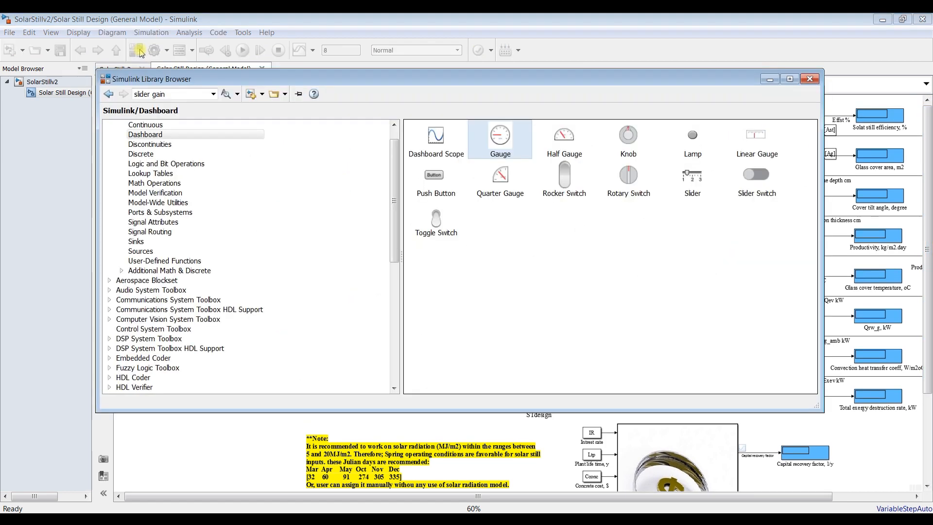
left_click(160, 250)
left_click(689, 332)
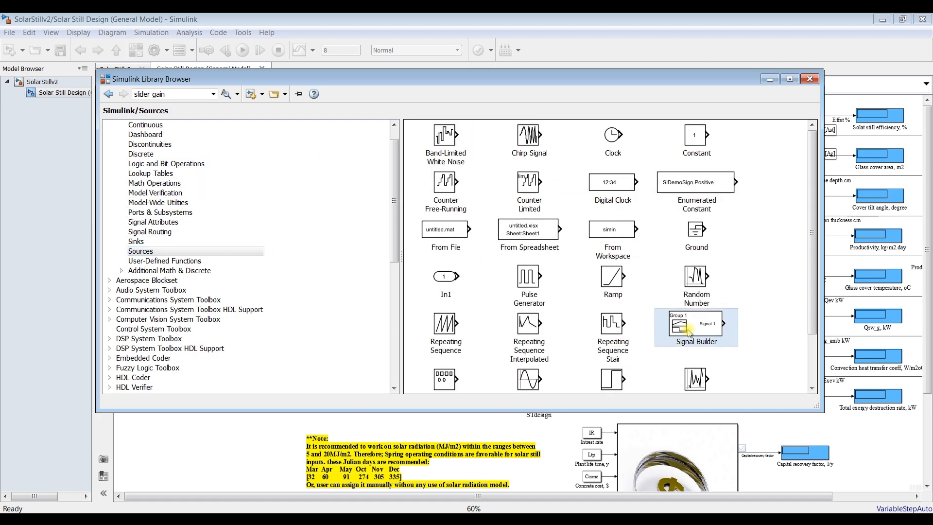
left_click_drag(698, 332, 187, 216)
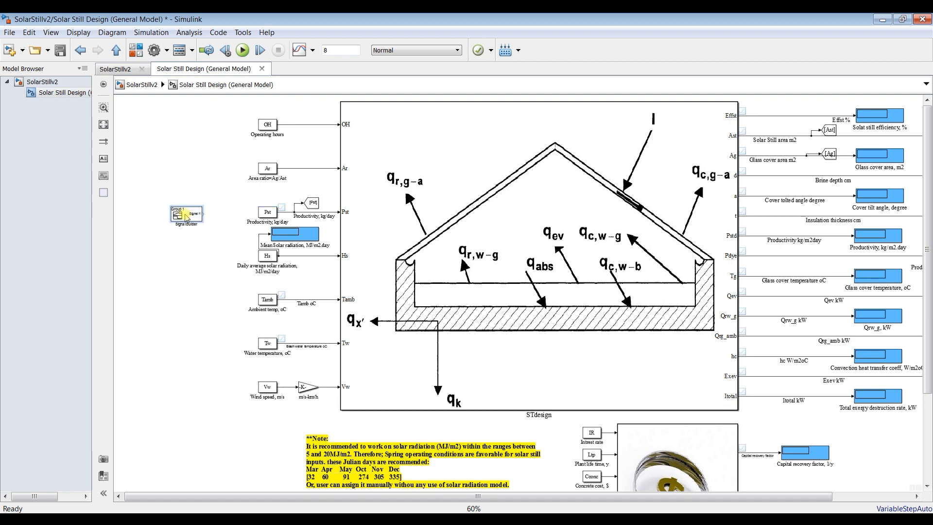
Enlarge the Signal Builder block and align its output with the Productivity (Pst) constant.
scroll(156, 181, "up", 2)
left_click_drag(176, 237, 122, 274)
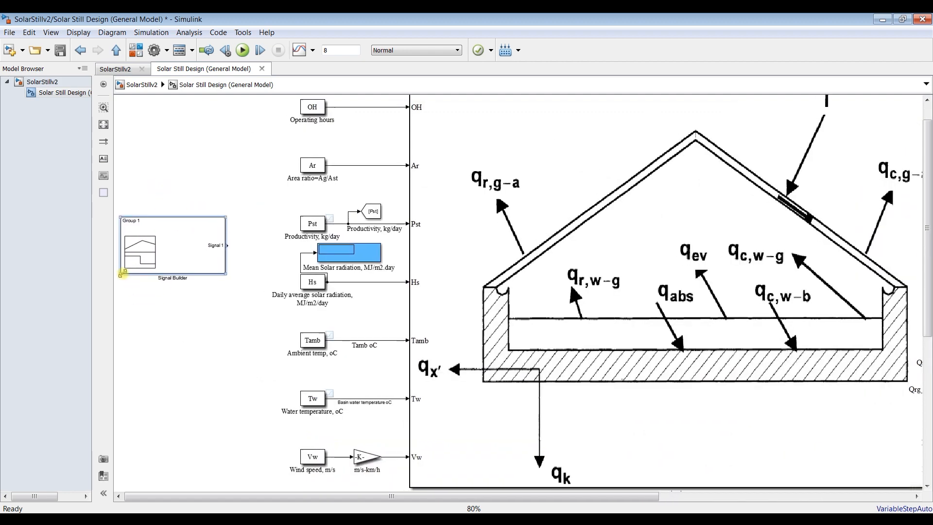
left_click_drag(185, 233, 212, 210)
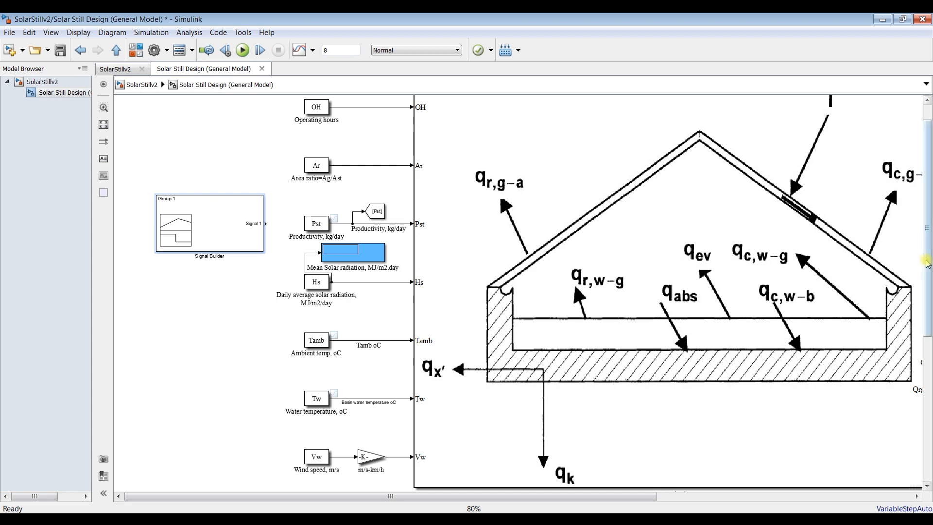
left_click_drag(927, 263, 927, 249)
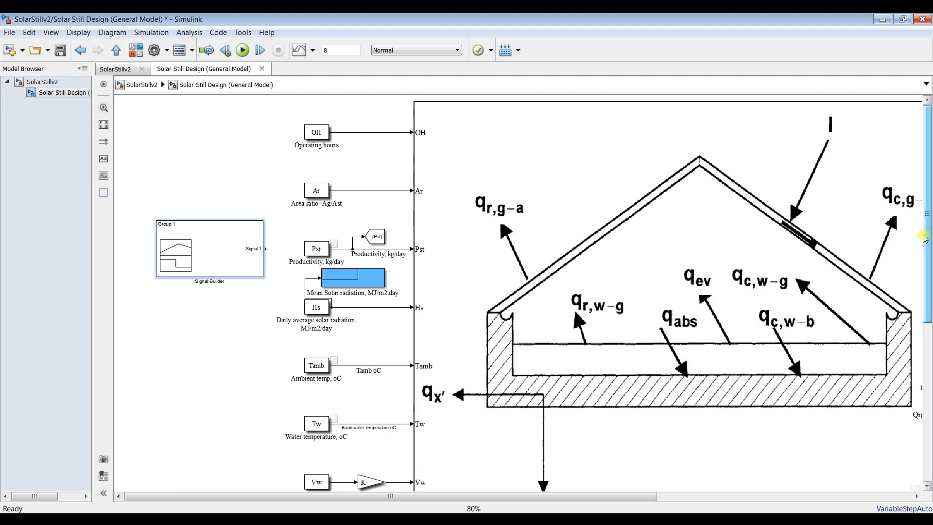
Open the Signal Builder editor maximized, set the time range's maximum to 8, and select Signal 1's first point.
double_click(219, 238)
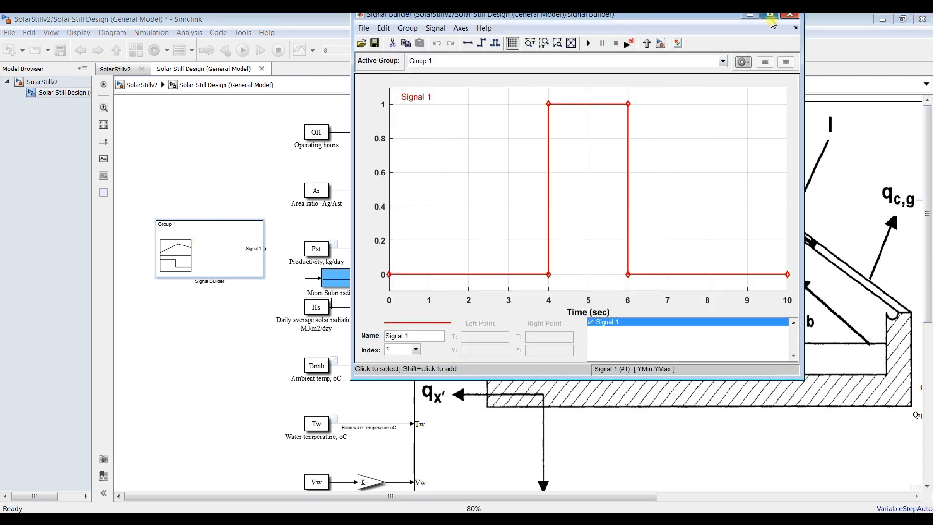
left_click_drag(696, 15, 697, 46)
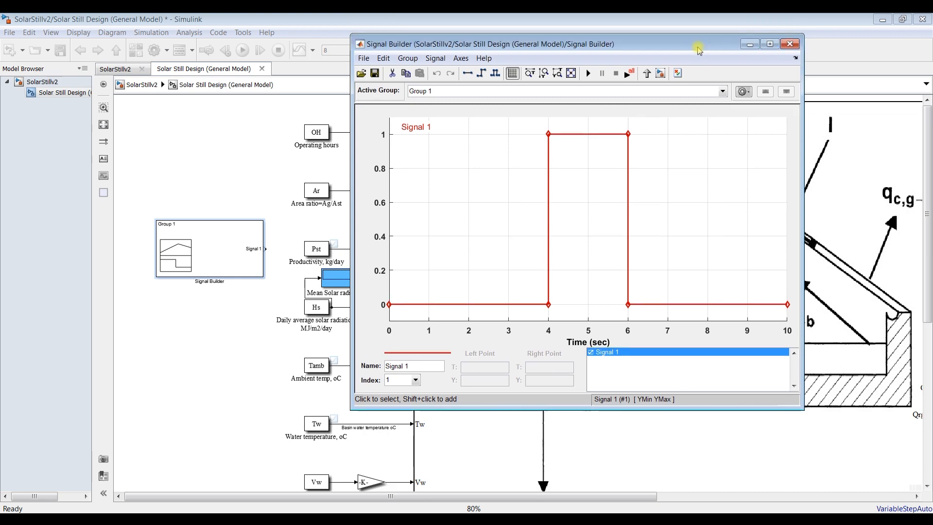
left_click(769, 45)
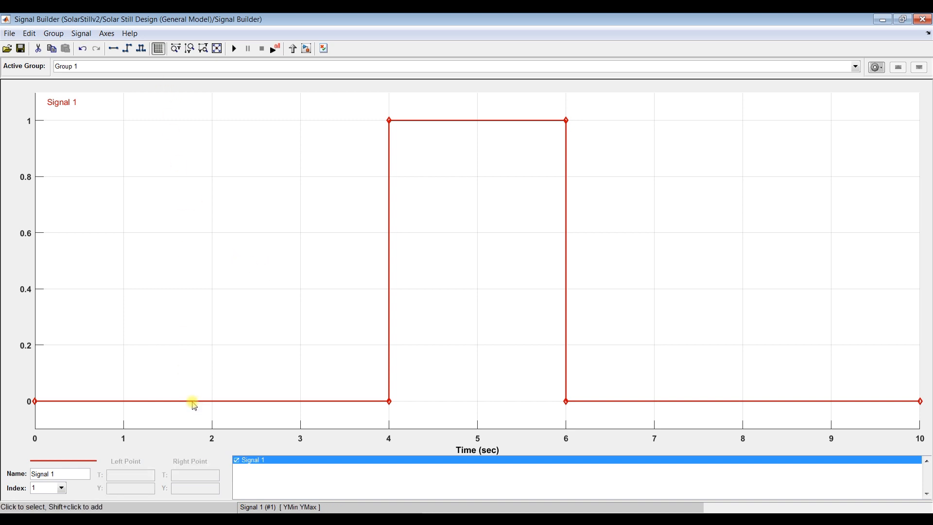
left_click(107, 34)
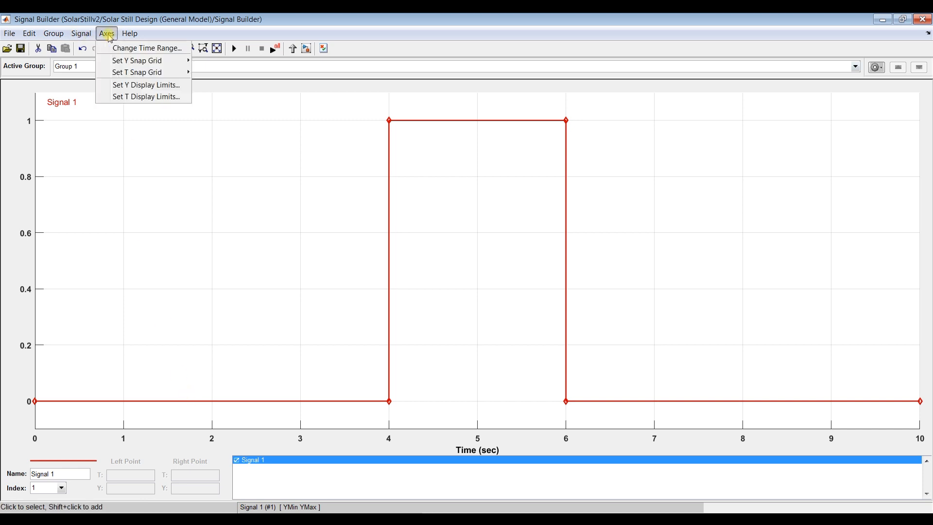
left_click(136, 50)
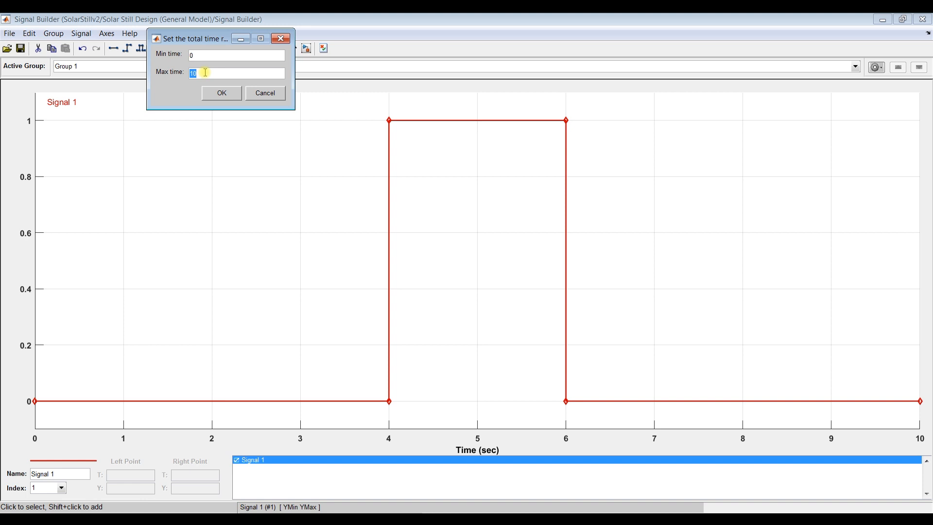
left_click(216, 93)
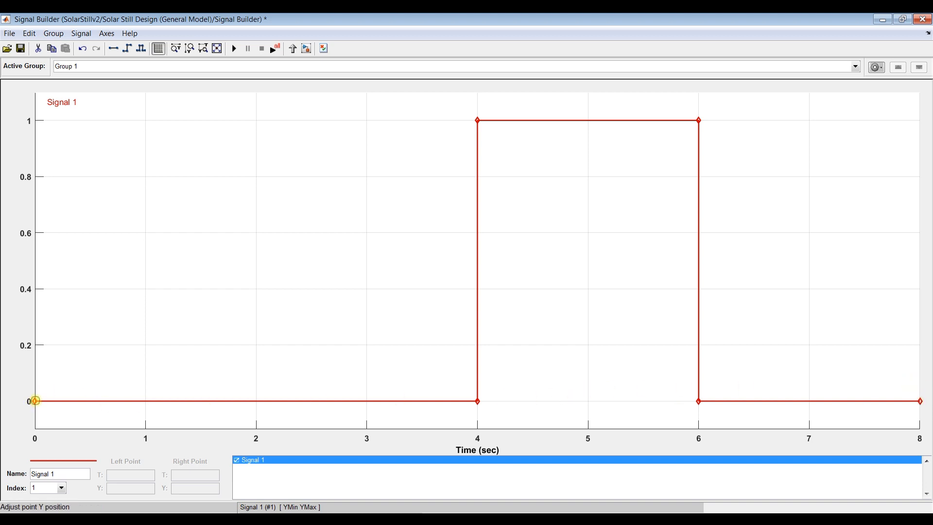
left_click(35, 400)
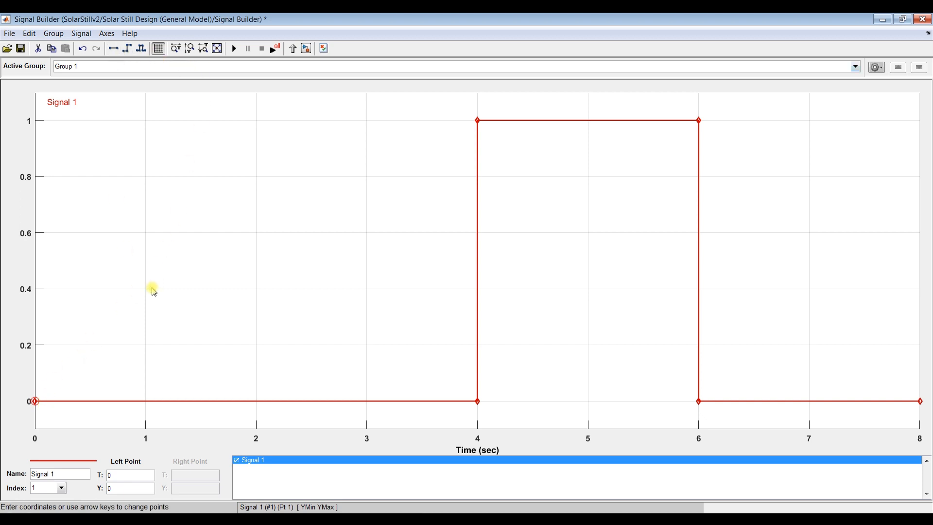
In the SolarStillv2 model's configuration parameters, set the simulation start time to 8 and the stop time to 16.
left_click(289, 519)
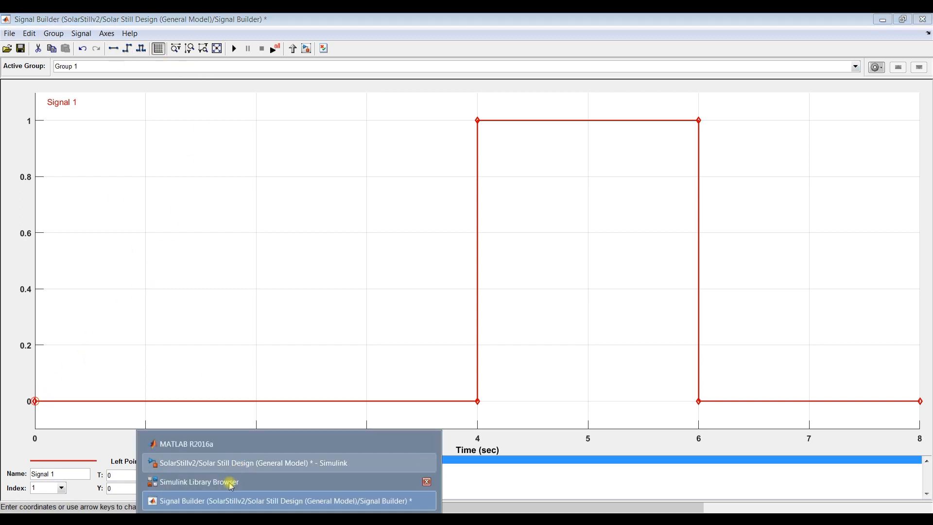
left_click(227, 463)
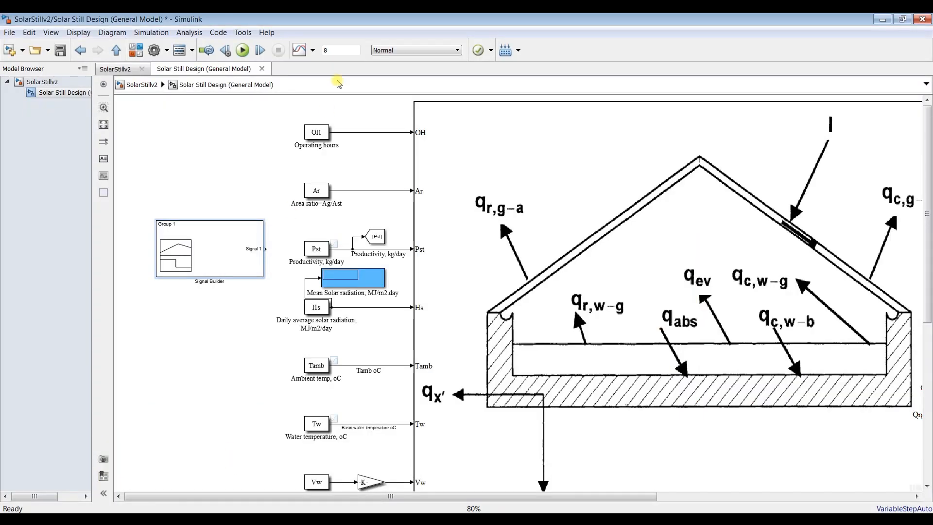
left_click(154, 51)
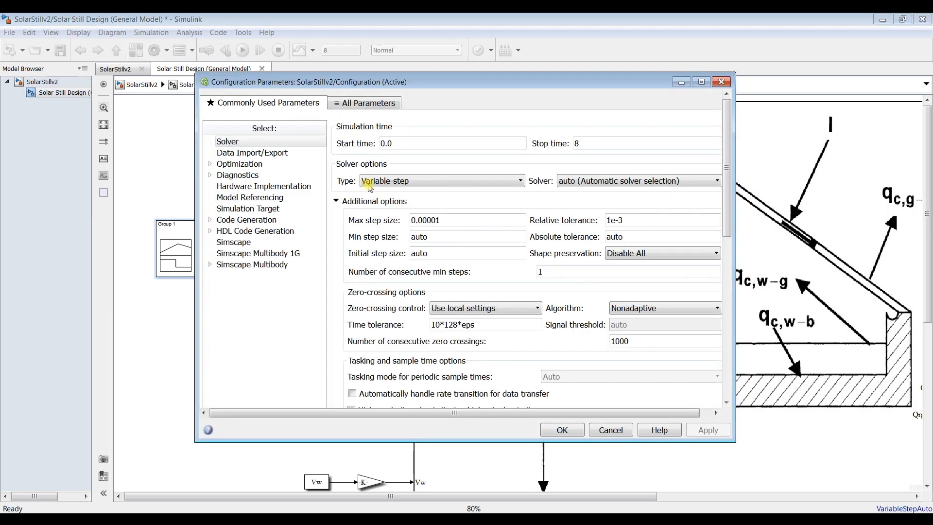
double_click(402, 141)
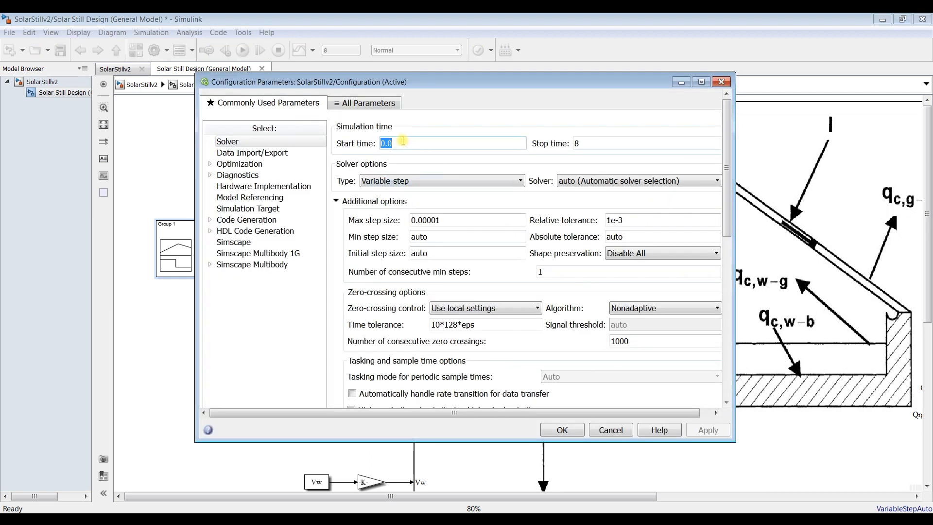
type("8")
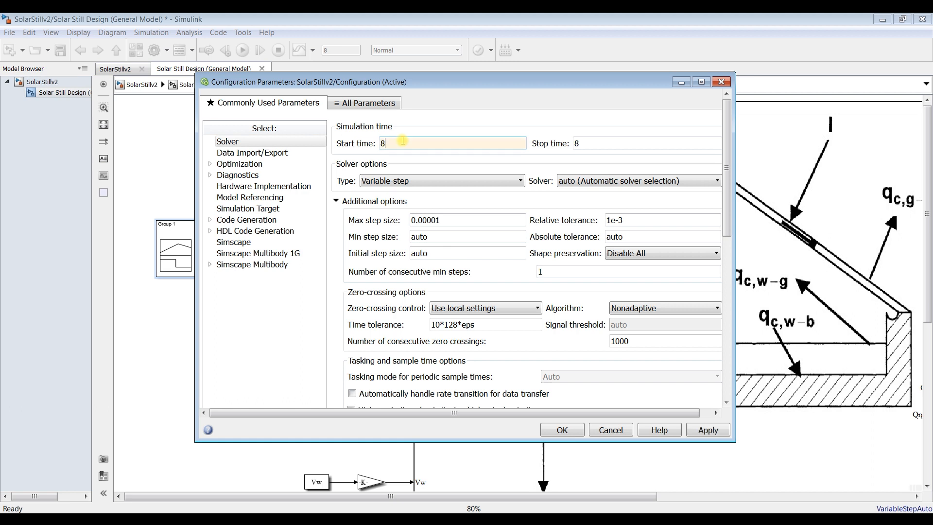
double_click(593, 141)
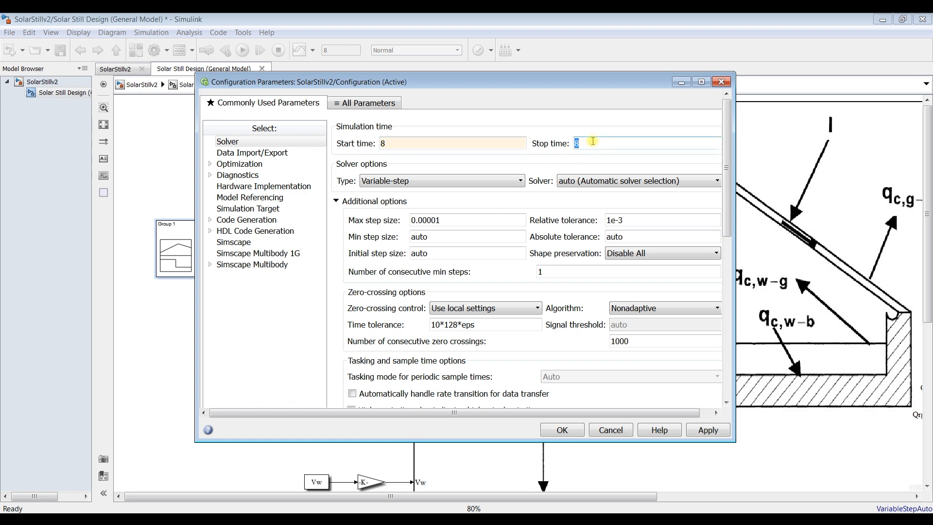
type("16")
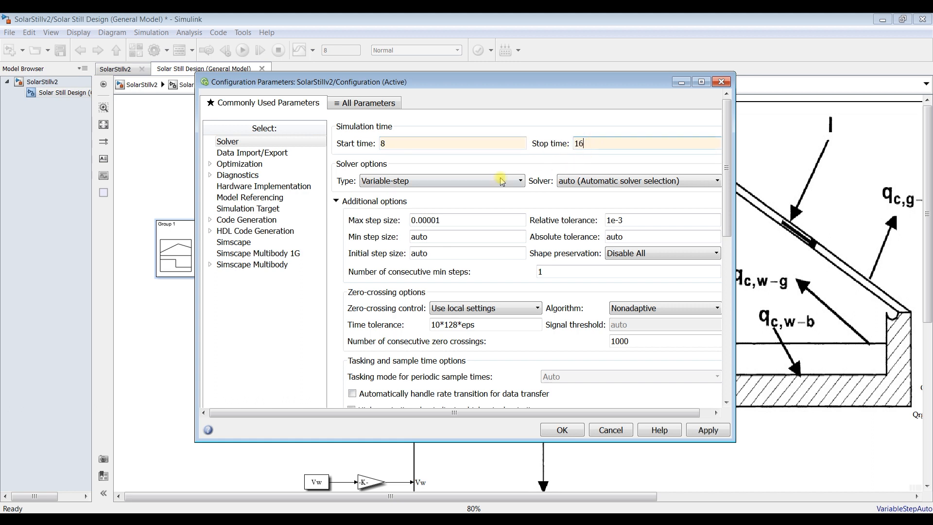
left_click(707, 434)
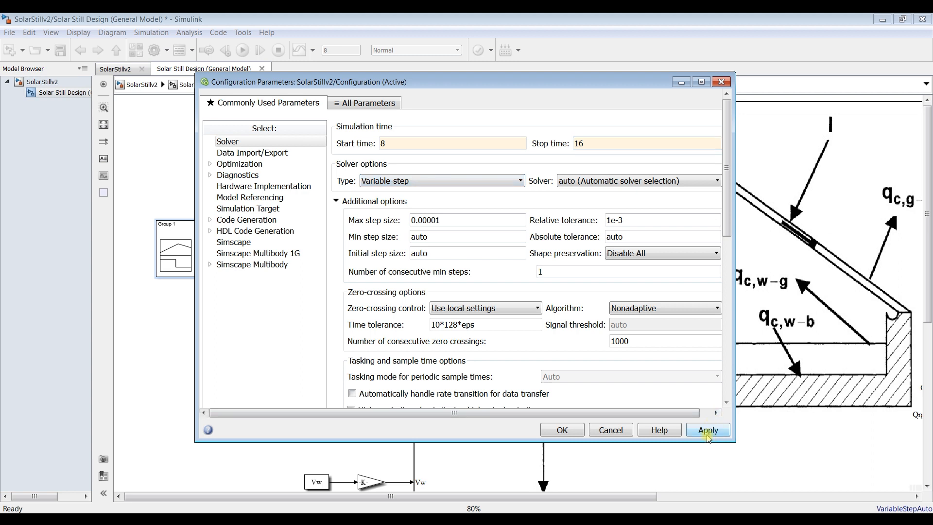
left_click(562, 430)
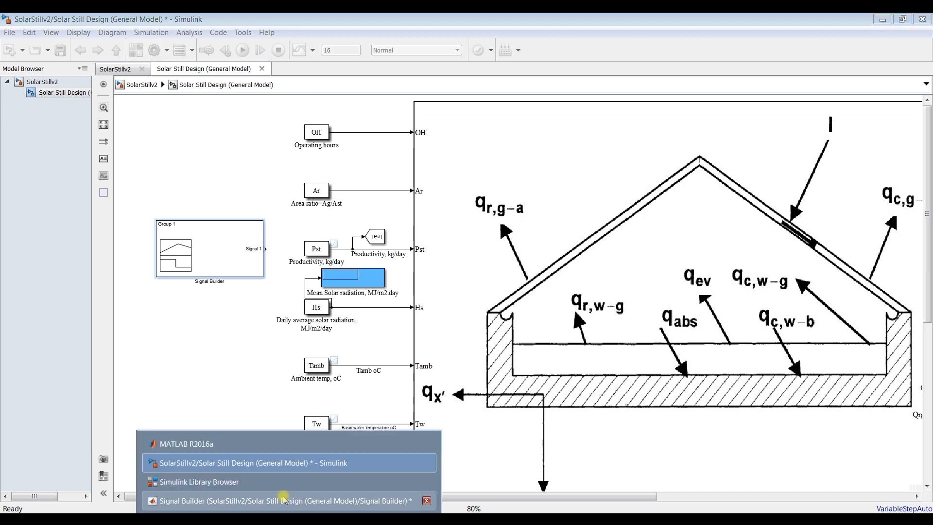
In the Signal Builder editor, change the total time range to a minimum of 8 and a maximum of 16.
left_click(284, 499)
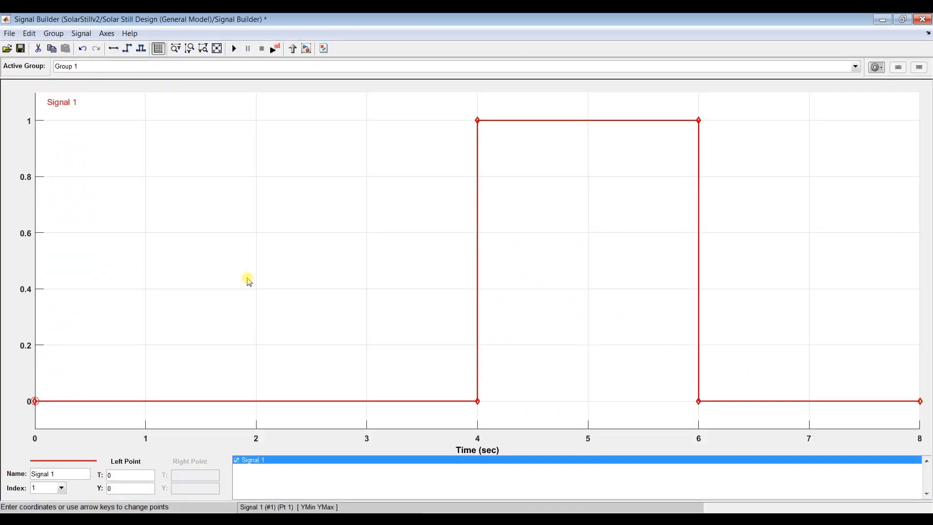
left_click(130, 34)
mouse_move(119, 37)
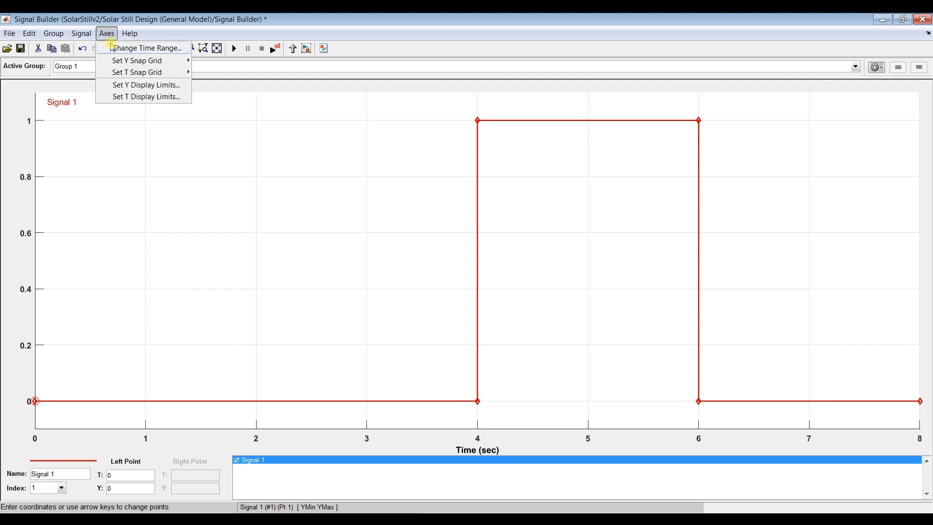
left_click(122, 48)
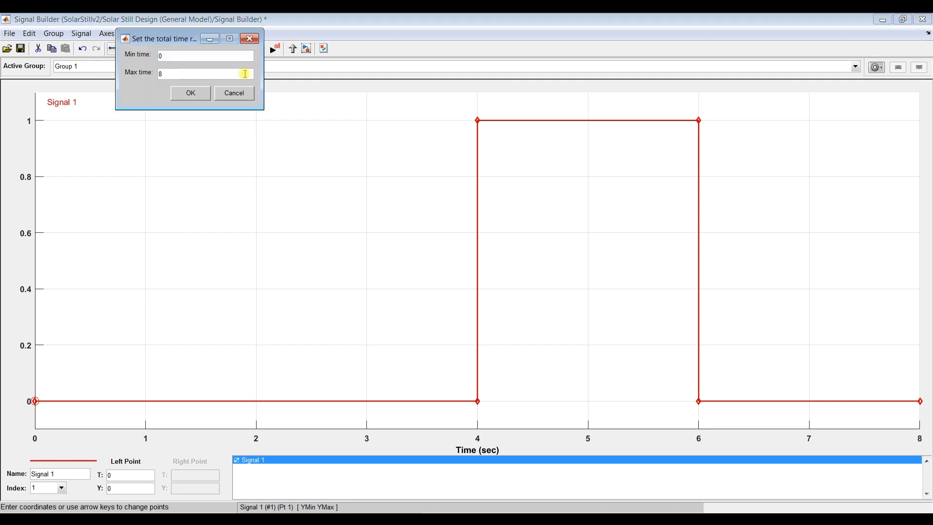
type("8")
left_click(170, 73)
left_click(189, 93)
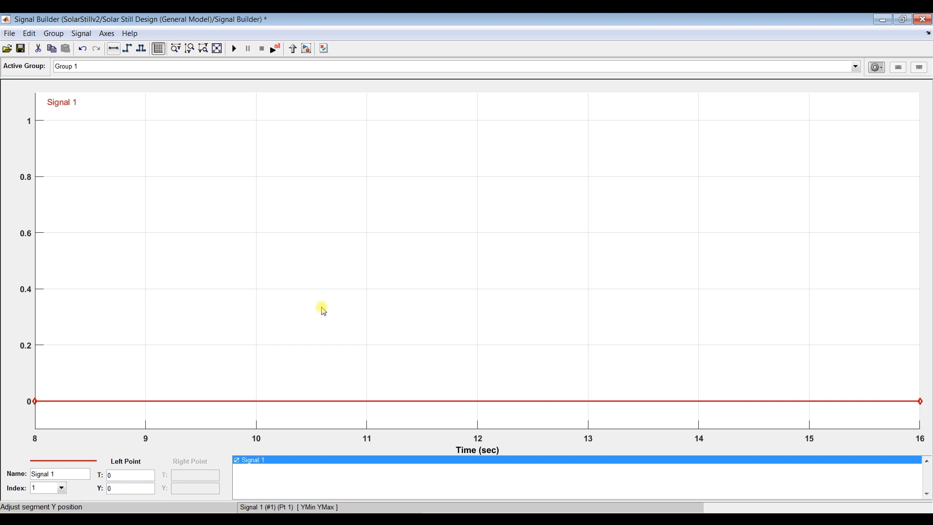
Set Signal 1's first point to T 8 and Y 10.
left_click(88, 402)
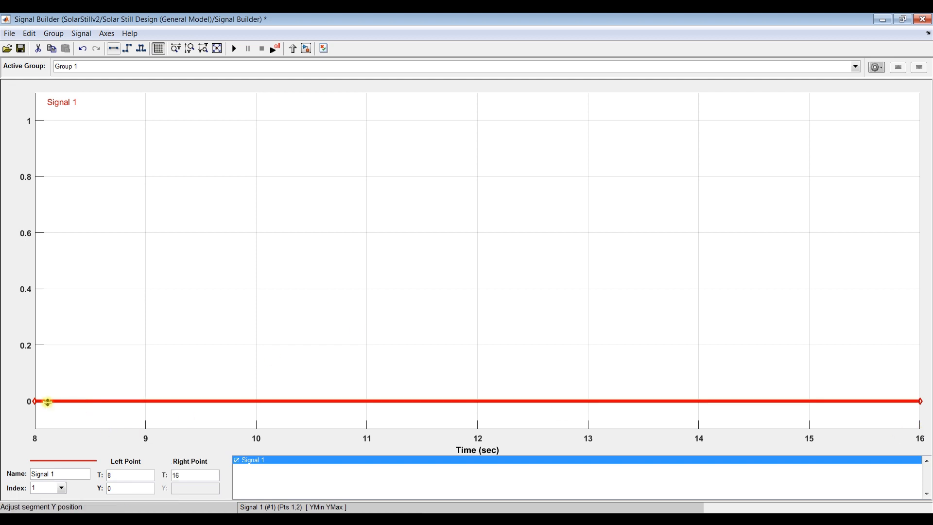
left_click(34, 402)
left_click(39, 403)
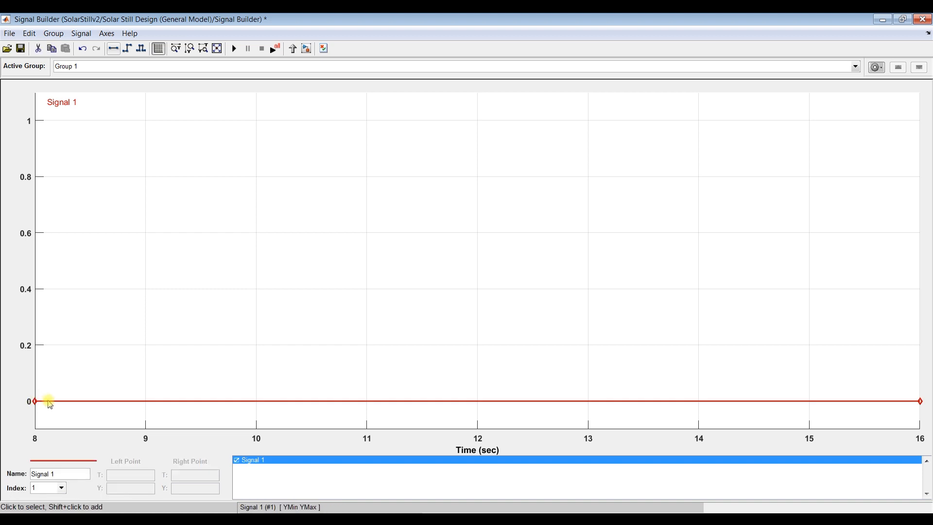
left_click(37, 402)
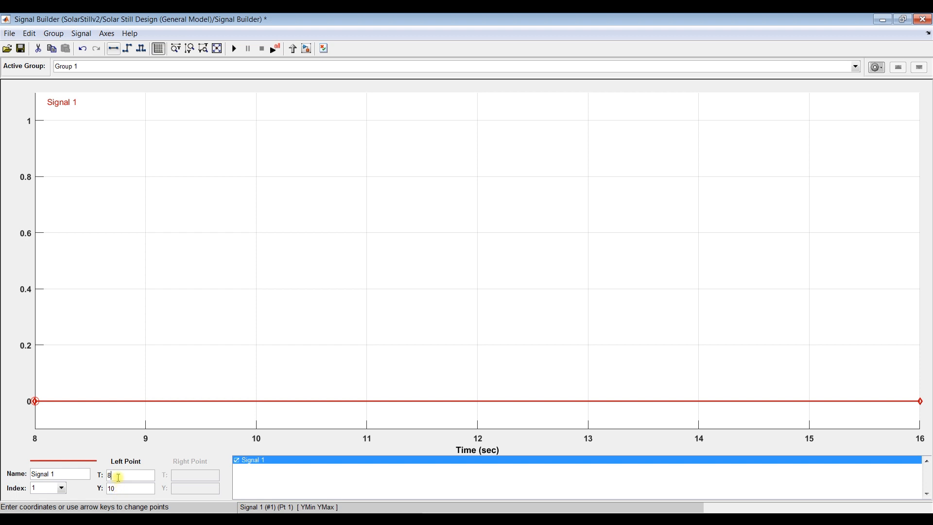
key("Return")
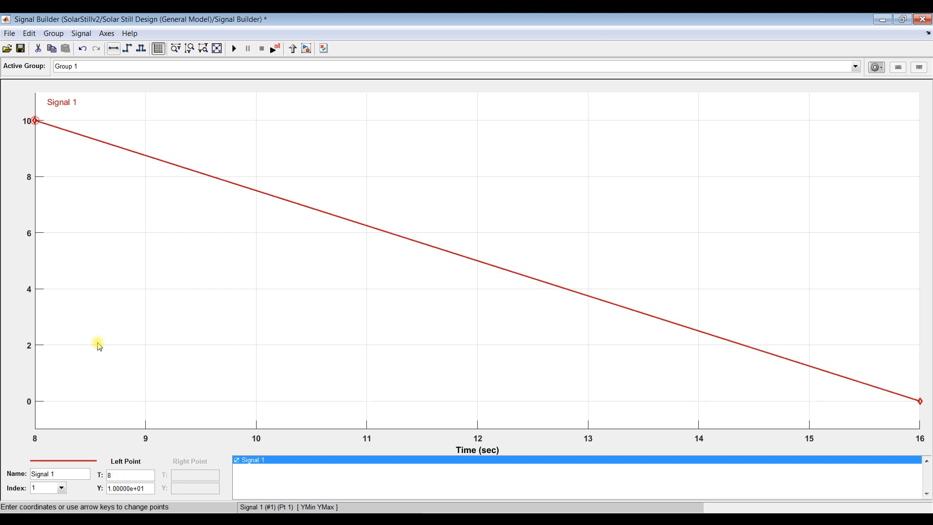
Add seven points along the Signal 1 line, one at about each whole second from 9 to 15.
left_click(146, 177)
left_click(145, 155, "shift")
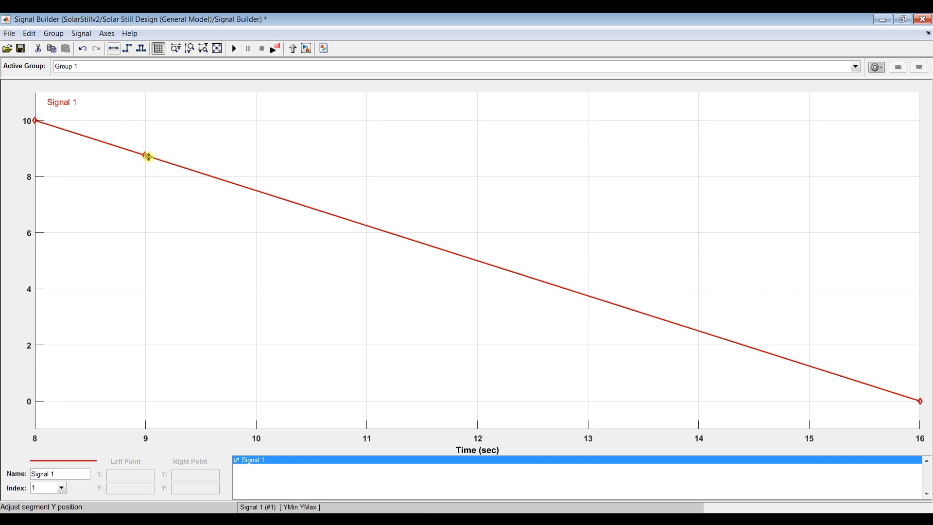
left_click(256, 190)
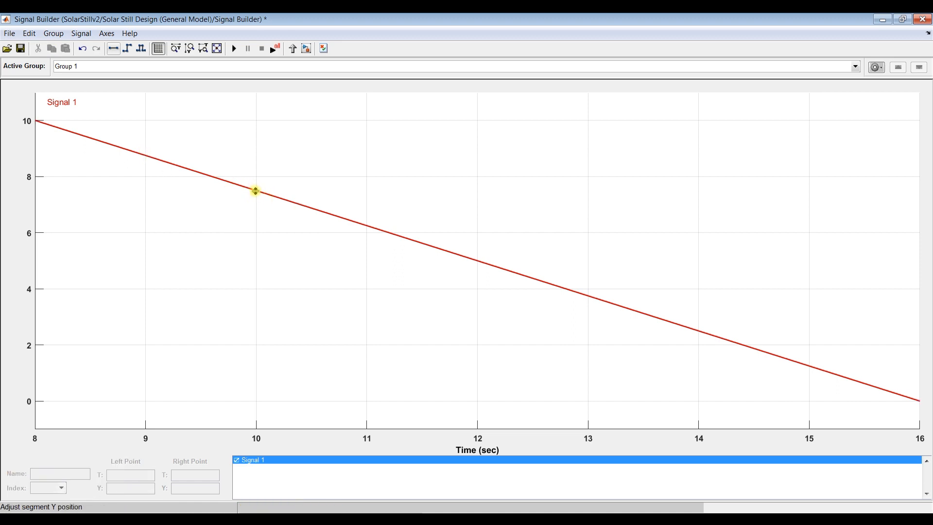
left_click(367, 223)
left_click(368, 225)
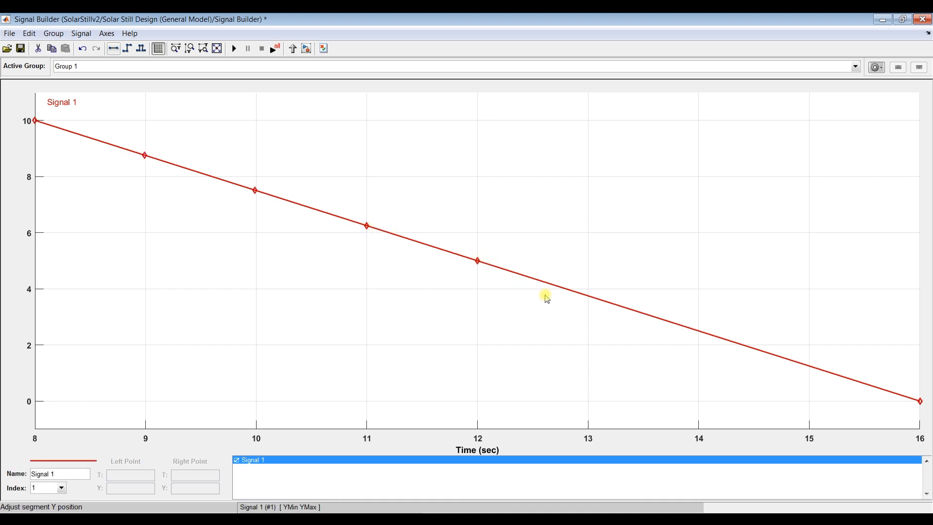
left_click(589, 298, "shift")
left_click(697, 329, "shift")
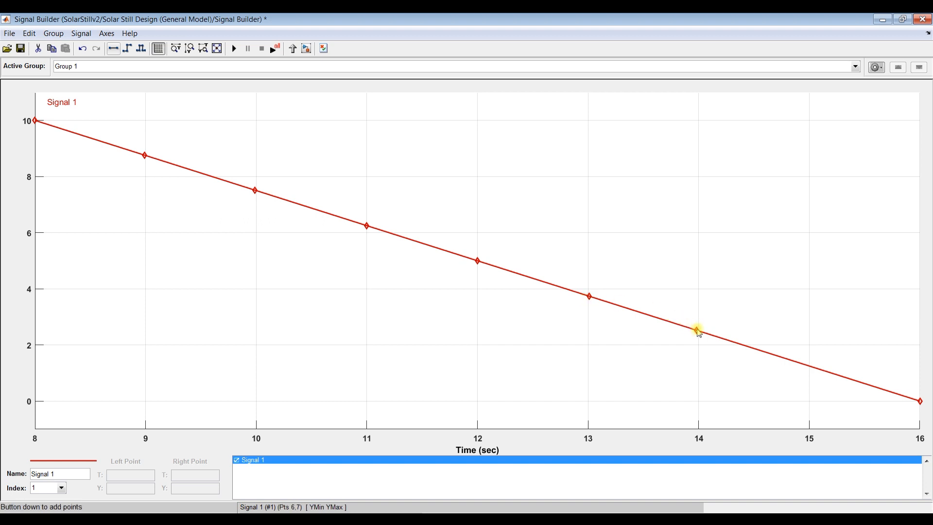
left_click(810, 365, "shift")
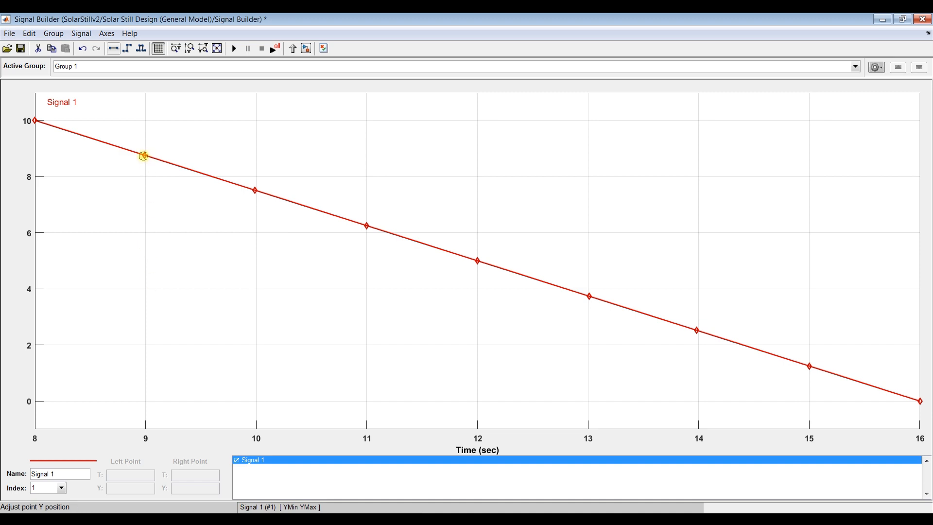
Set Signal 1's second point to T 9 and Y 11.
left_click(145, 155)
double_click(132, 474)
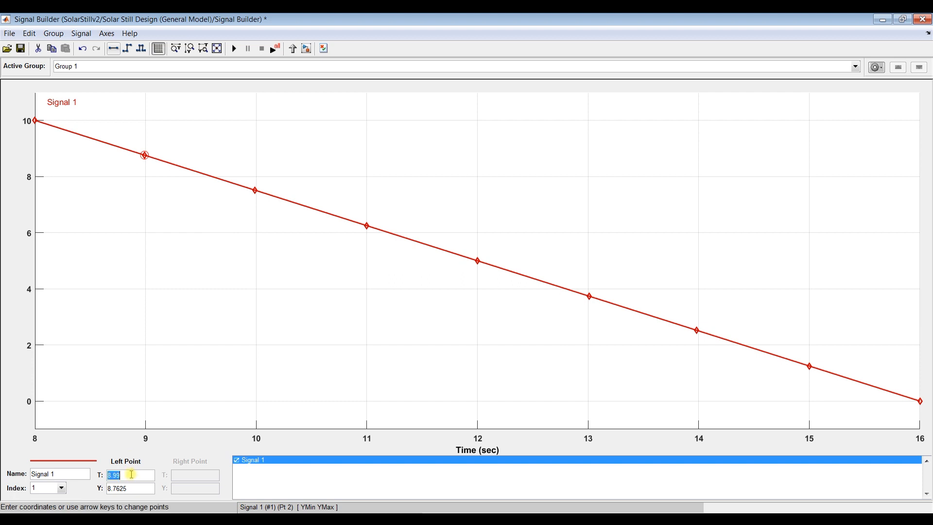
type("9")
double_click(132, 488)
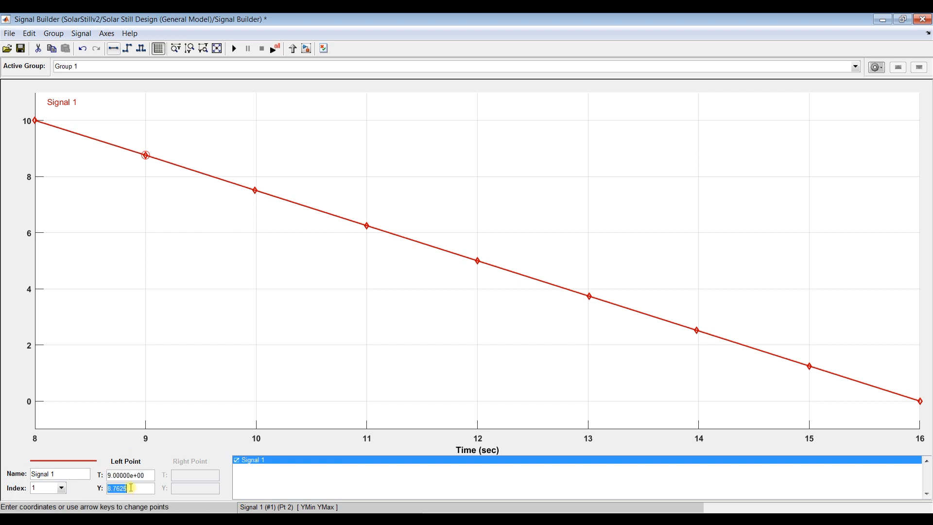
type("11")
key("Return")
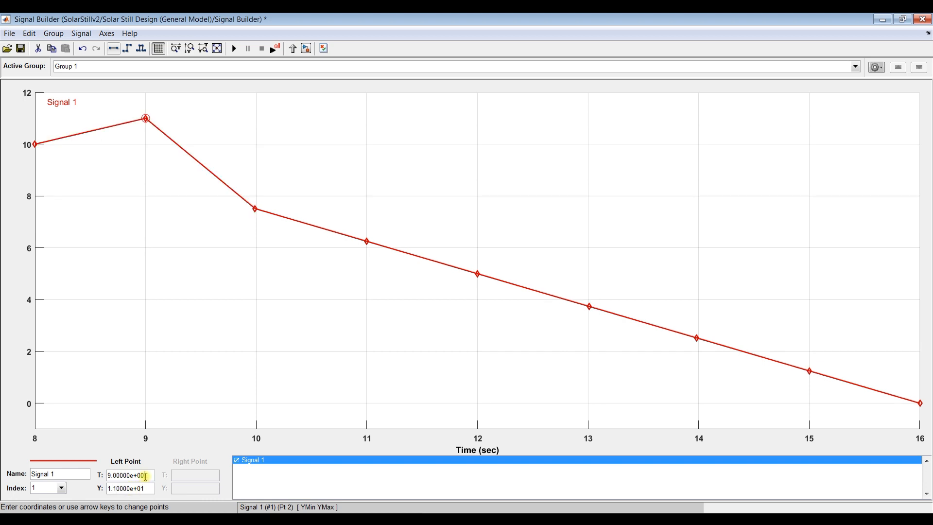
Set Signal 1's third point to T 10 and Y 12.
left_click(255, 209)
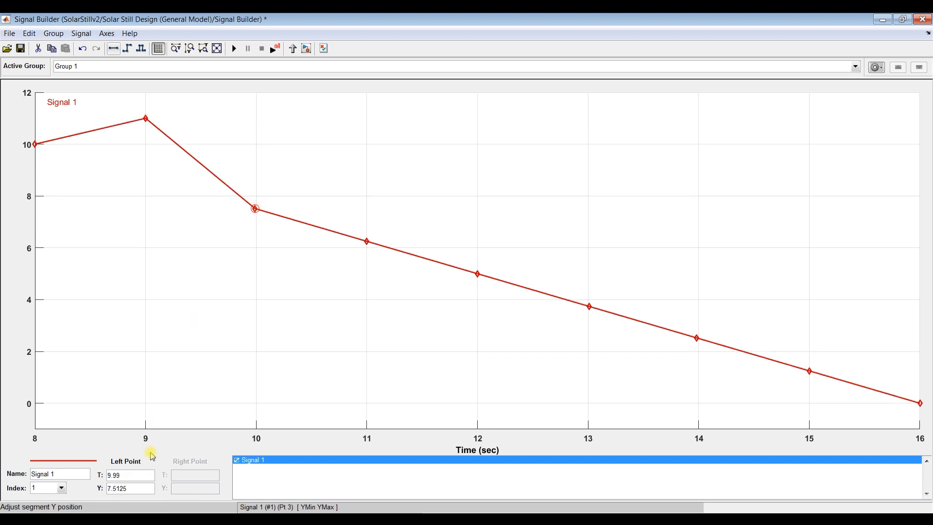
double_click(120, 476)
type("1.")
type("0")
double_click(138, 486)
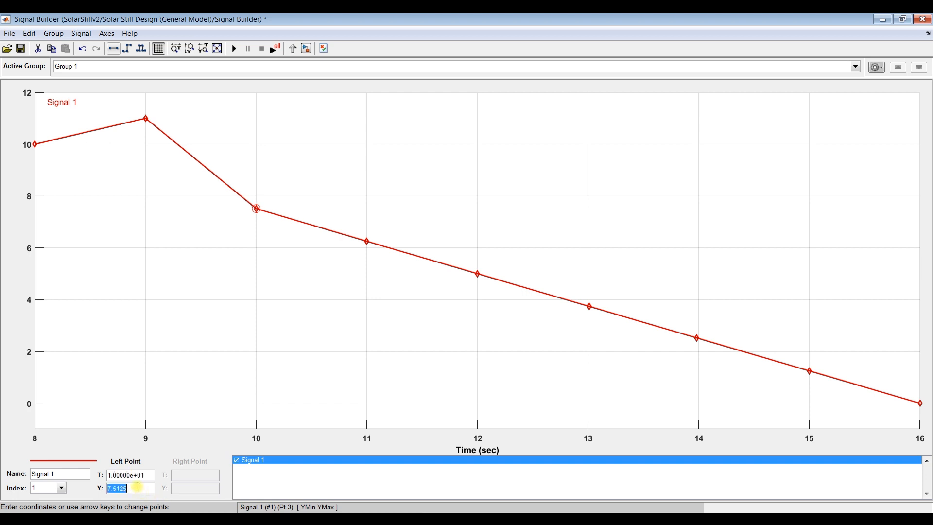
type("12")
key("Return")
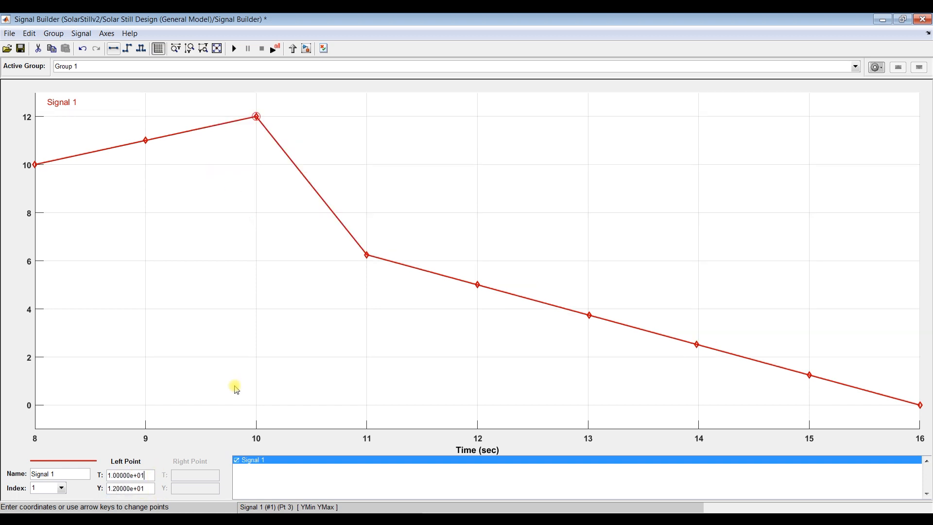
Set the Y value of Signal 1's fourth point, at 11 seconds, to 13.
left_click(365, 256)
left_click(123, 474)
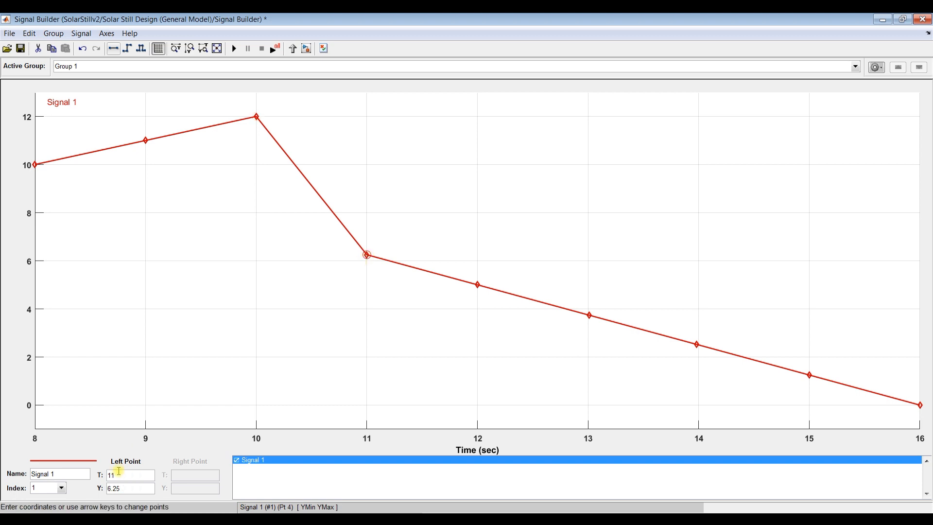
double_click(123, 474)
double_click(127, 489)
type("13")
left_click(150, 474)
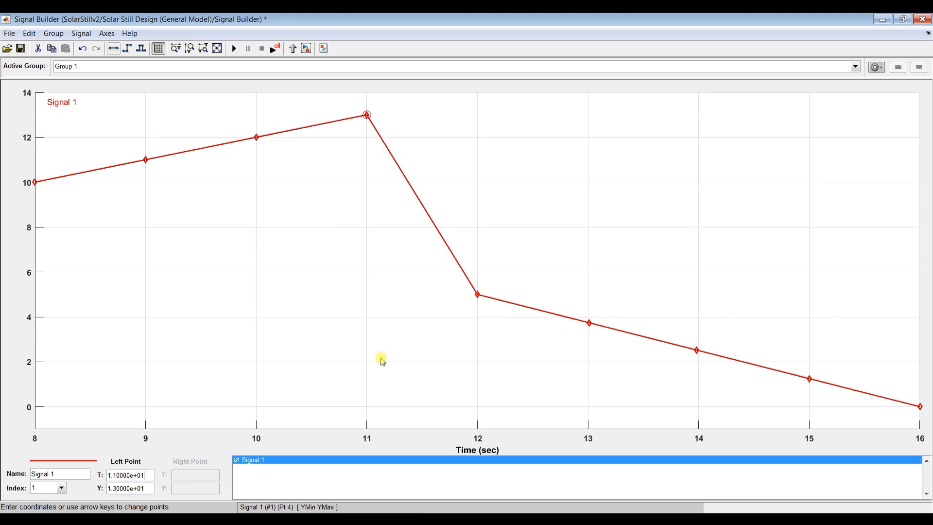
Set the Y value of Signal 1's fifth point, at 12 seconds, to 15.
left_click(477, 294)
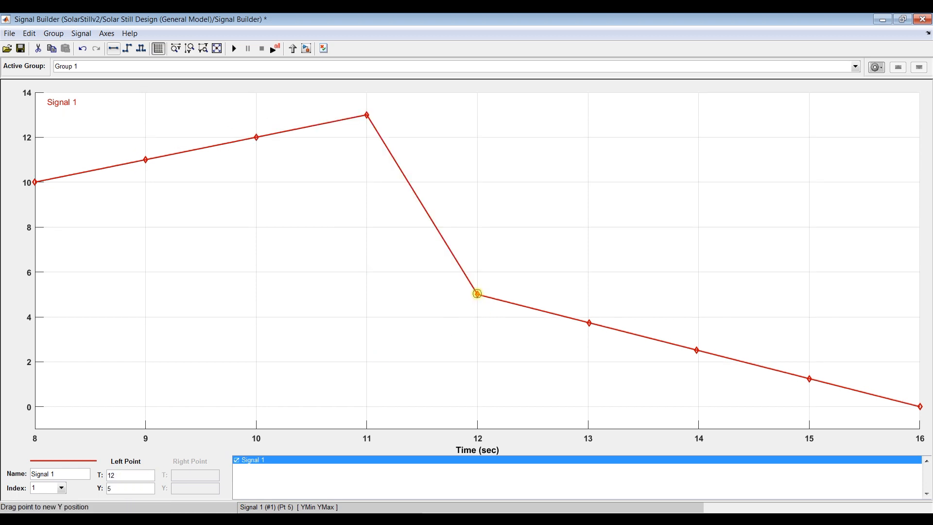
left_click(130, 488)
type("15")
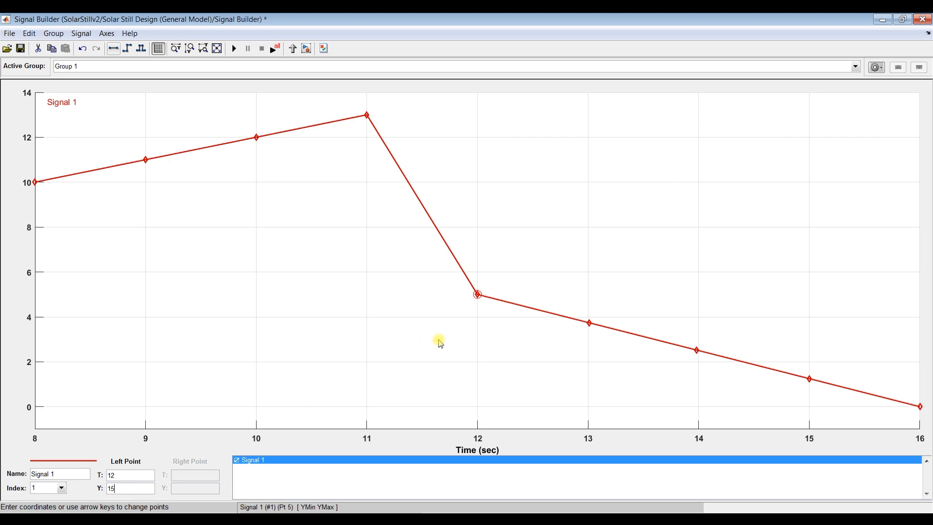
Set Signal 1's sixth point to T 13 and Y 14.
left_click(590, 324)
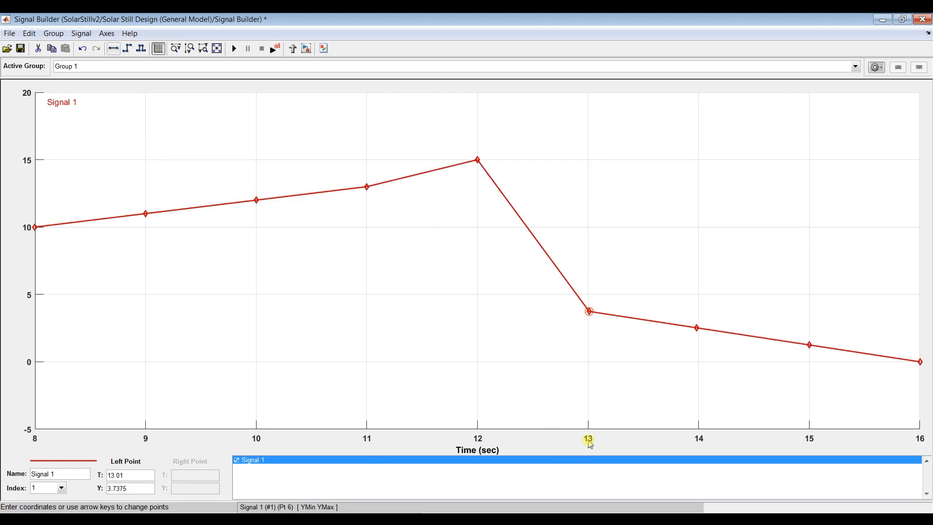
double_click(144, 476)
type("1.")
type("3")
left_click(141, 489)
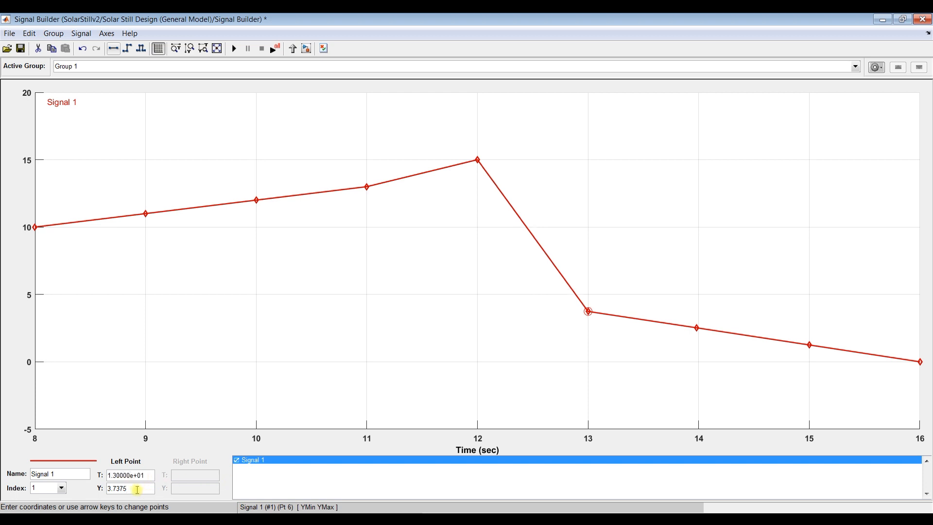
double_click(137, 490)
type("14")
key("Return")
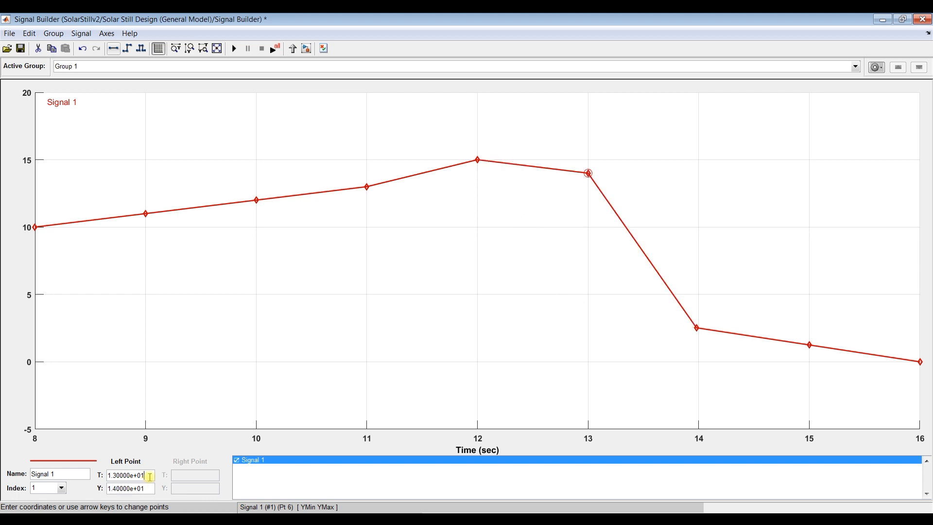
Set Signal 1's seventh point to T 14 and Y 13.
left_click(696, 328)
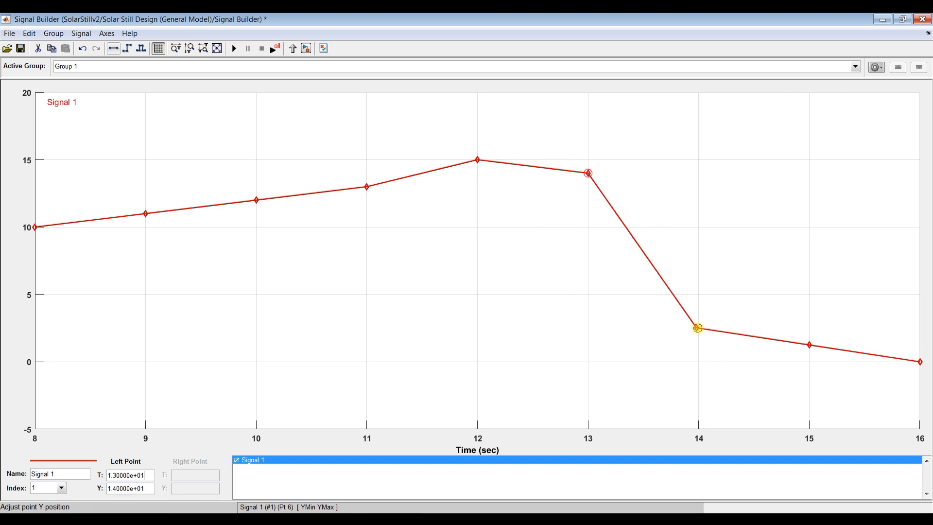
double_click(127, 475)
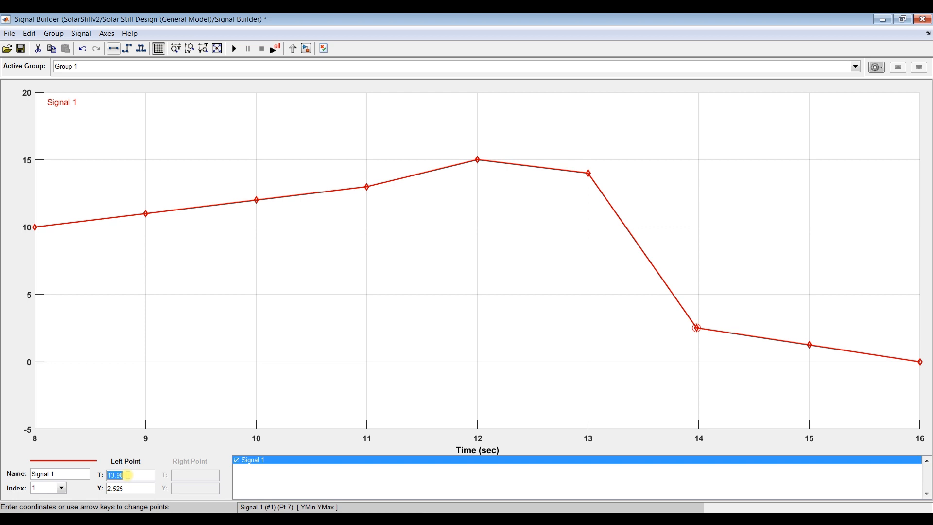
type("1.")
type("4")
double_click(130, 488)
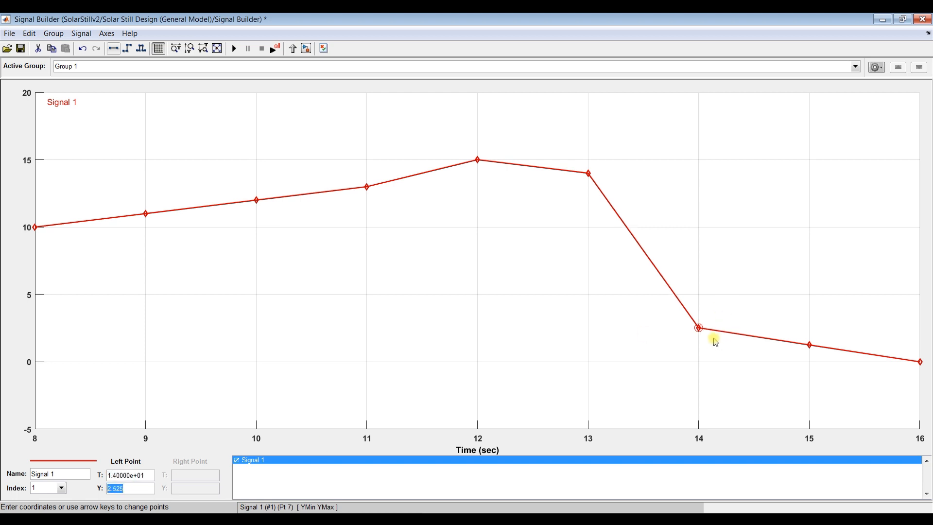
type("1.")
type("3")
key("Return")
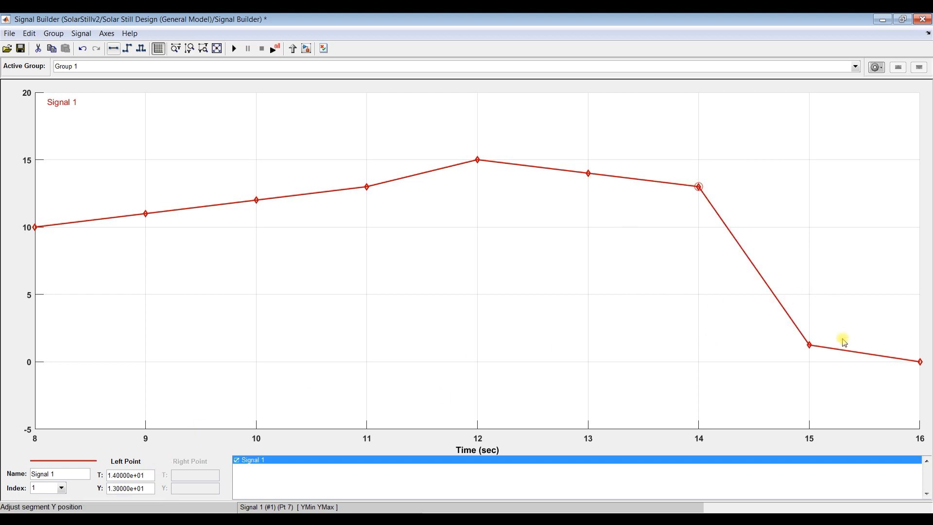
Set Signal 1's Y values to 12 at 15 seconds and 10 at 16 seconds, and save the changes.
left_click(809, 345)
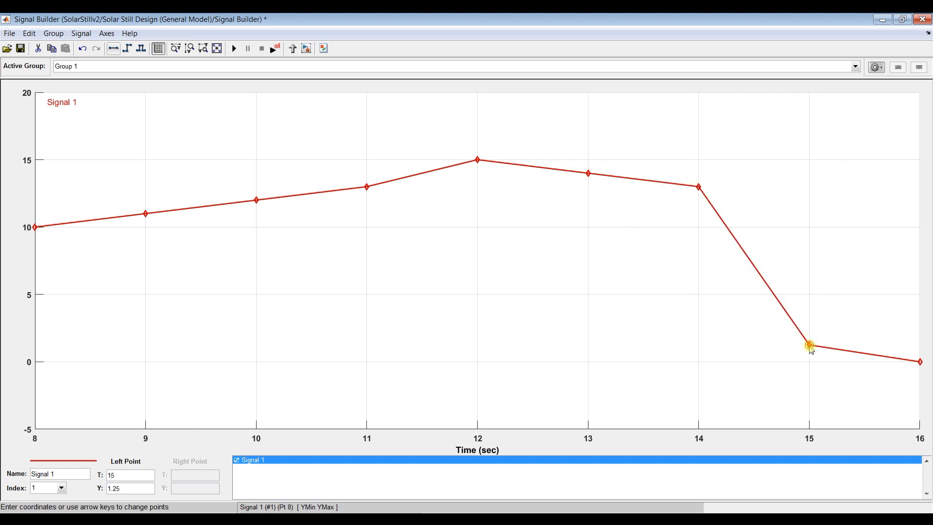
left_click(134, 488)
type("12")
key("Return")
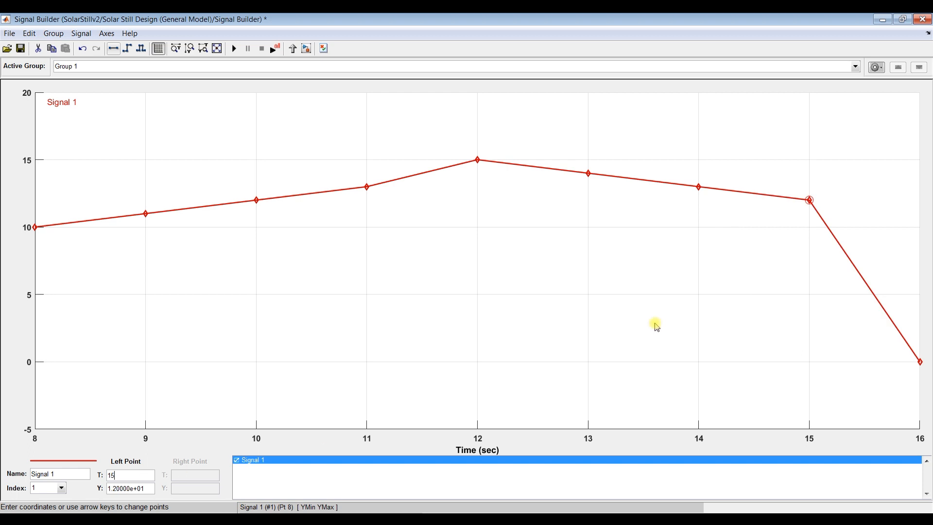
left_click(919, 361)
left_click(124, 478)
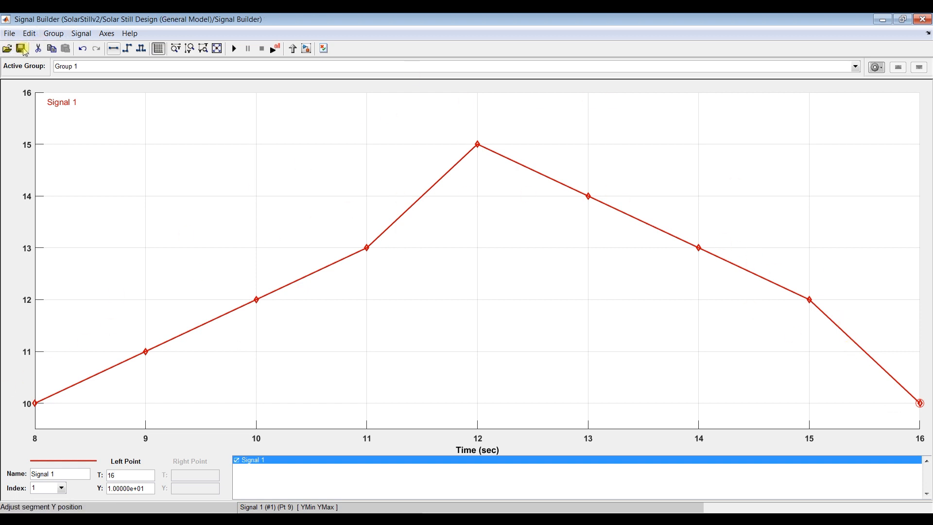
Add a new constant signal to Group 1.
left_click(82, 34)
mouse_move(95, 48)
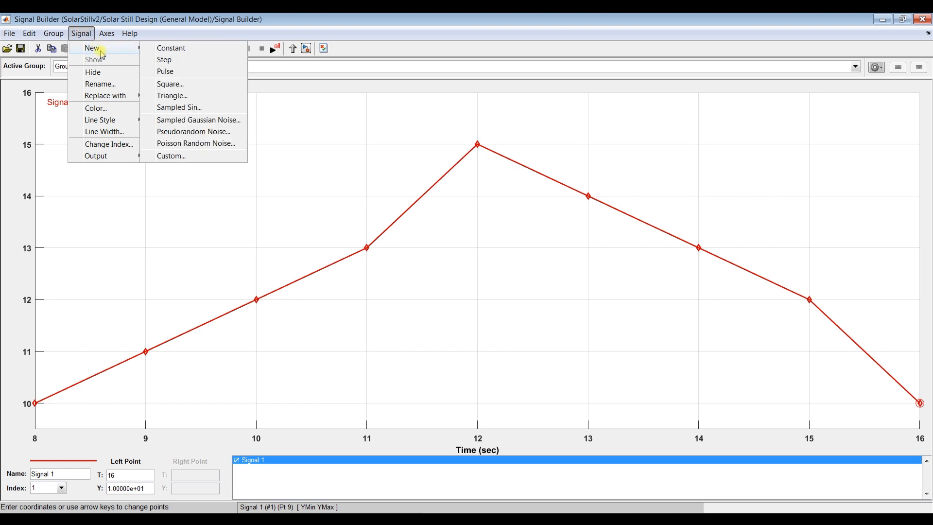
left_click(171, 48)
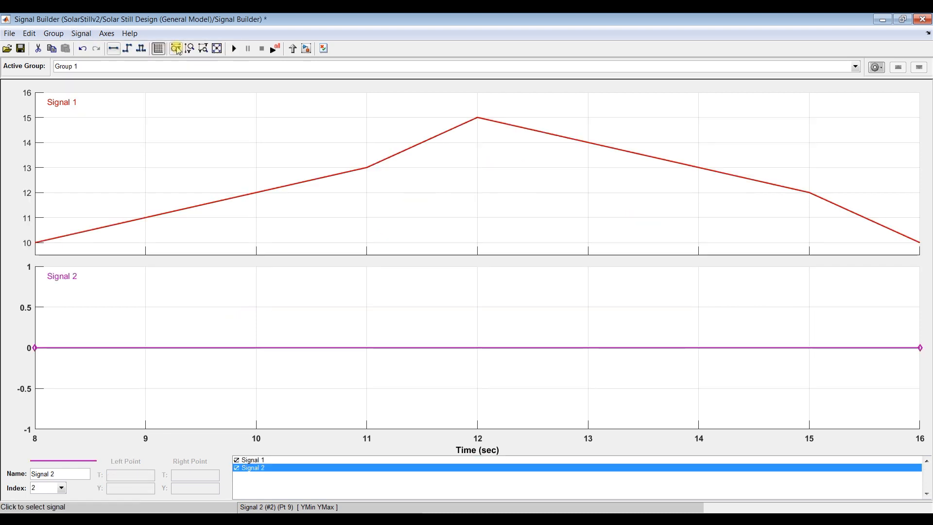
Rename Signal 1 as "Solar radiation, MJ/m2/day".
left_click(102, 113)
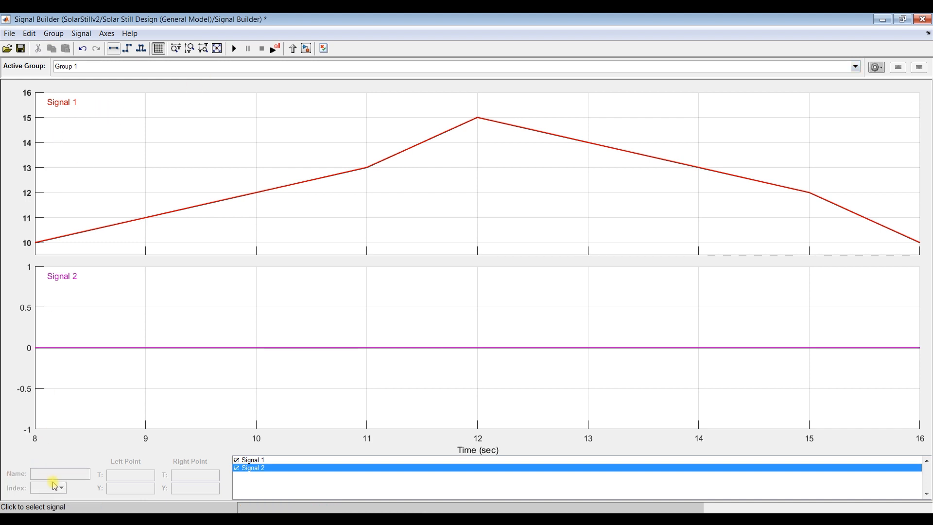
left_click(147, 216)
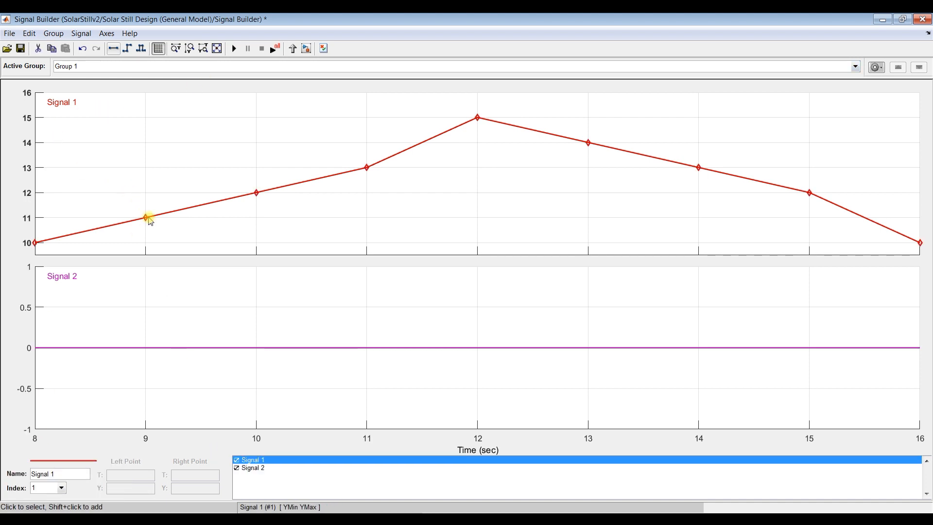
left_click_drag(62, 475, 31, 473)
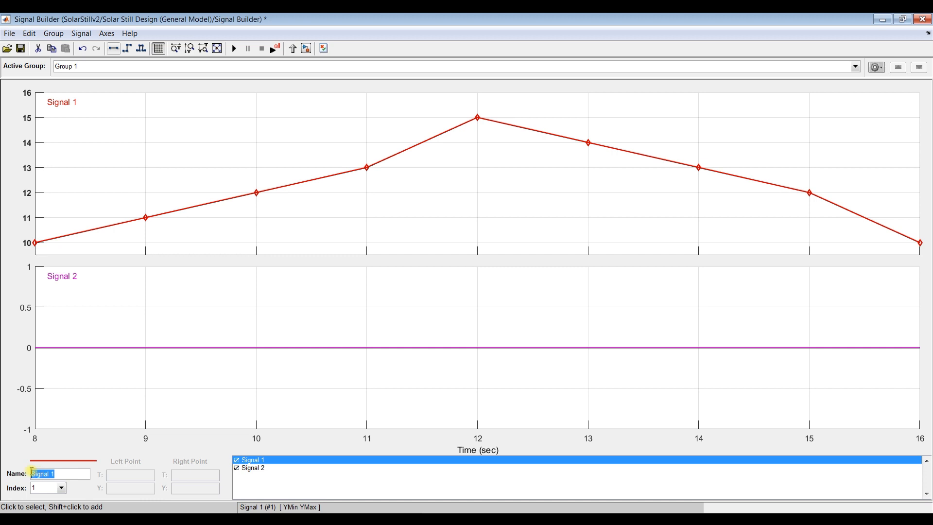
type("S")
type("olar radia")
type("tion, MJ/m2")
type("/day")
left_click(183, 154)
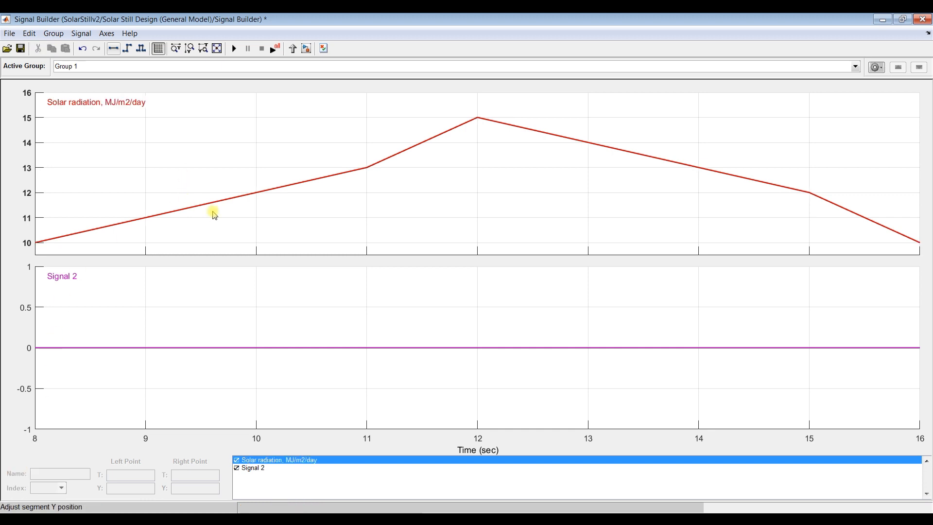
Rename Signal 2 as "Tb oC".
left_click(179, 348)
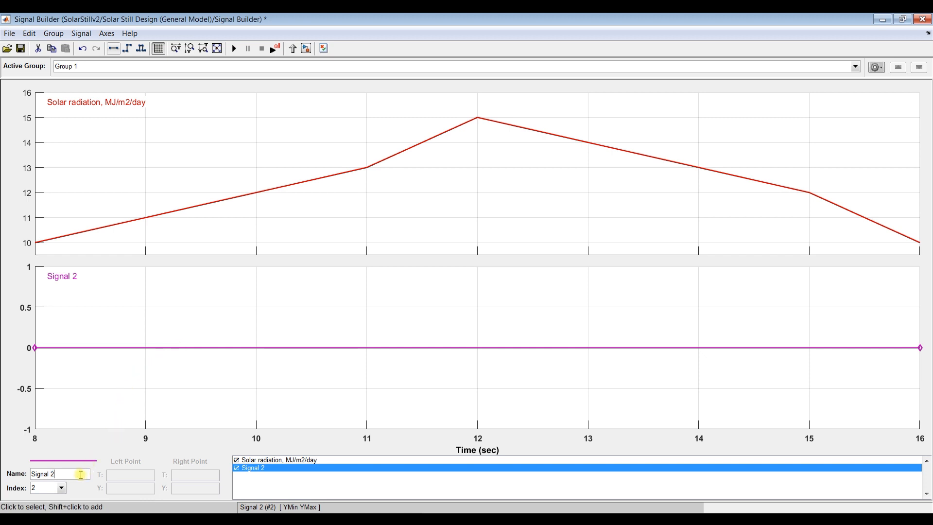
left_click_drag(81, 474, 24, 477)
type("T")
left_click(166, 279)
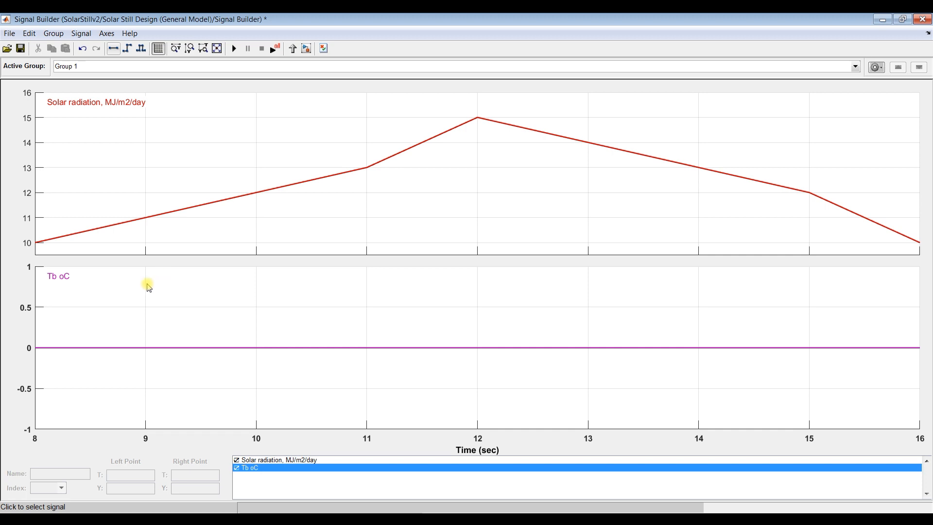
Add points to the Tb oC signal at about every whole second from 9 to 15.
left_click(165, 347)
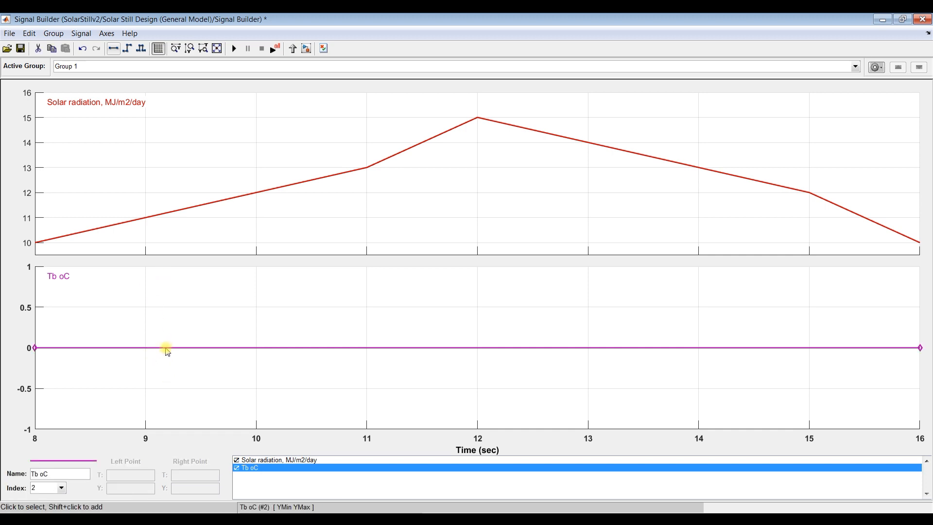
left_click(34, 348)
left_click(124, 488)
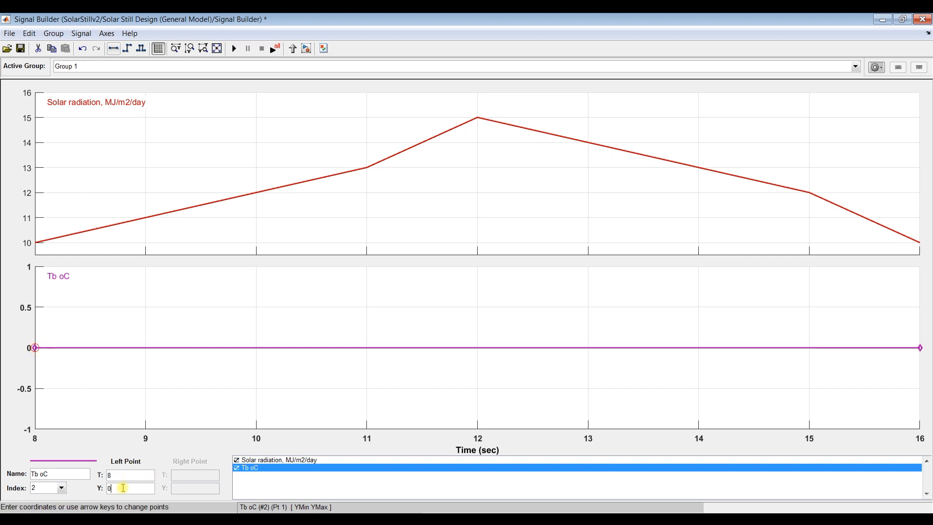
left_click(145, 347)
left_click(145, 358)
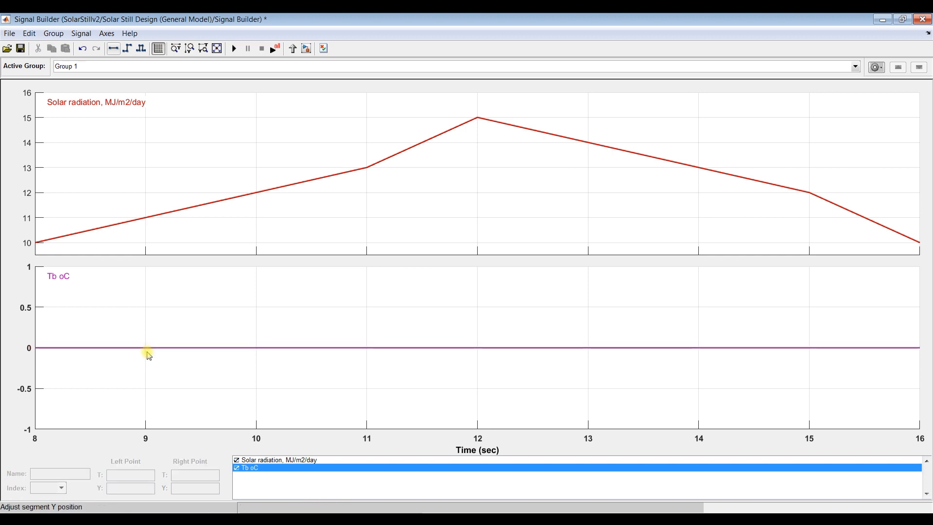
left_click(144, 348)
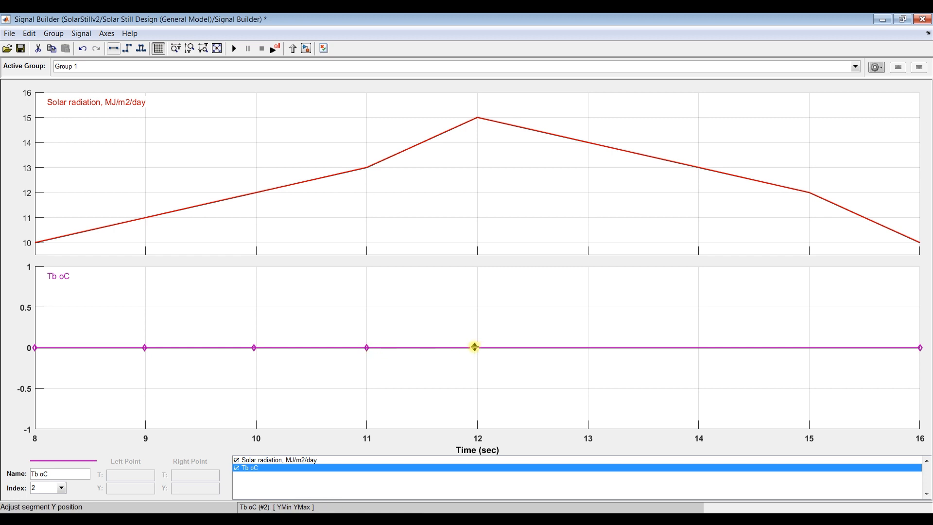
left_click(588, 348, "shift")
left_click(700, 347, "shift")
left_click(809, 347, "shift")
Set Tb oC to 35 at 8 seconds and raise its points at 9, 10 and 11 seconds to about 37, 39 and 45.
left_click(36, 349)
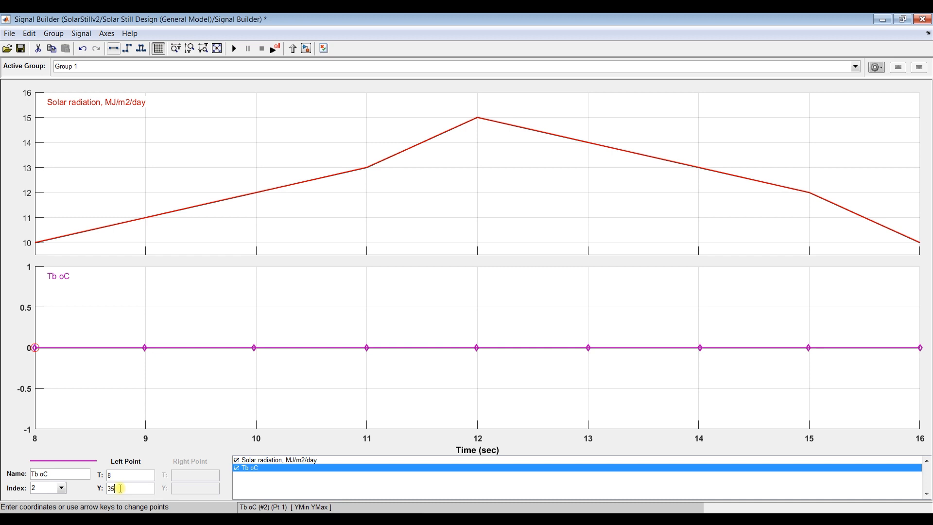
key("Return")
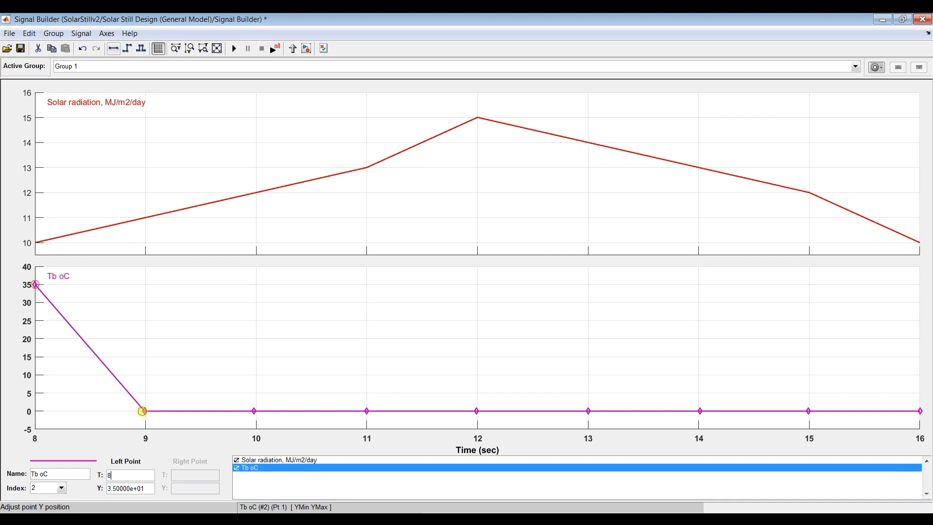
left_click_drag(145, 410, 145, 278)
left_click_drag(254, 411, 254, 270)
left_click_drag(367, 411, 357, 248)
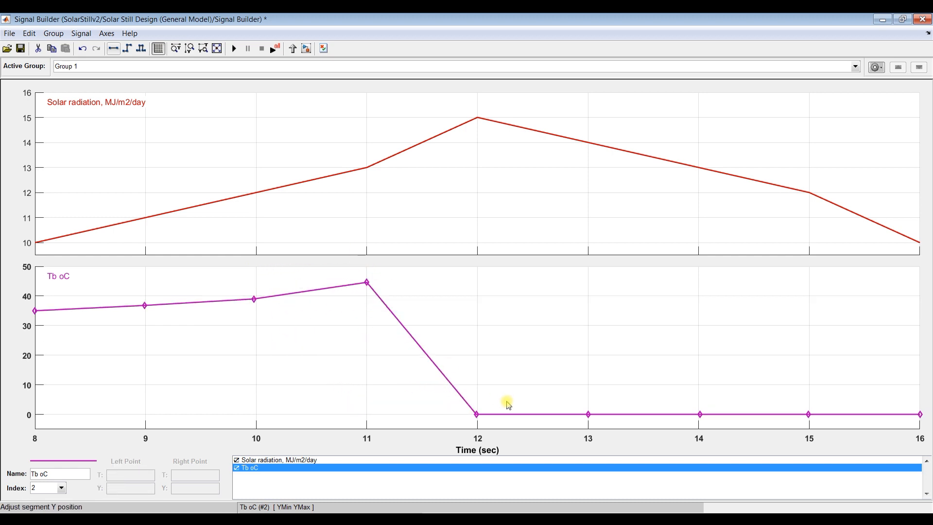
Raise Tb oC's points at 12, 13, 14 and 15 seconds to about 67, 66.5, 59.5 and 47.5.
left_click_drag(477, 414, 474, 249)
left_click_drag(588, 411, 581, 291)
left_click_drag(699, 411, 700, 303)
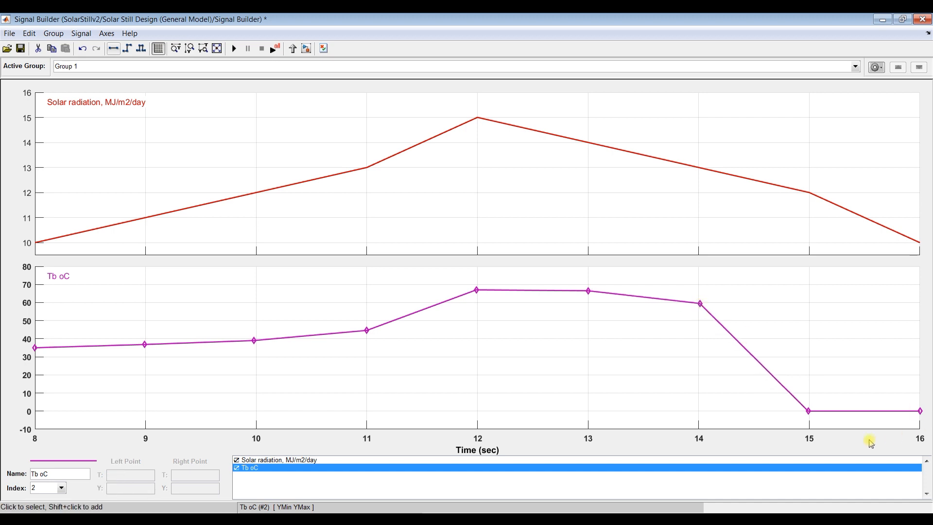
left_click_drag(807, 410, 808, 324)
left_click(807, 378)
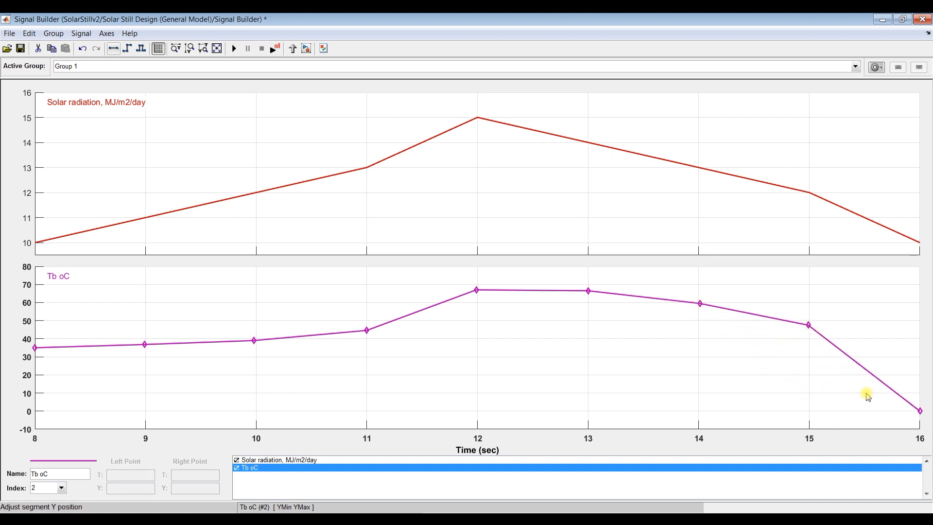
Raise Tb oC's last point, at 16 seconds, and set its Y value to 38.
left_click_drag(918, 411, 911, 342)
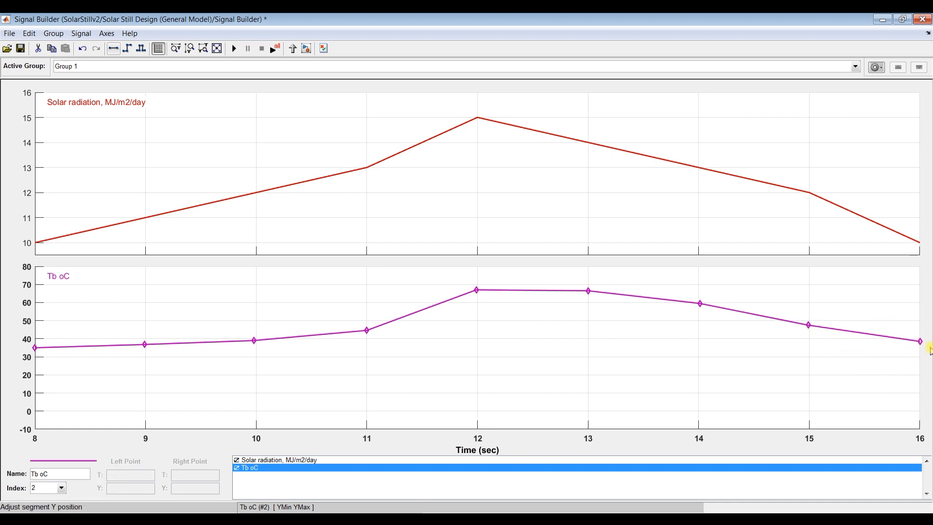
left_click(918, 339)
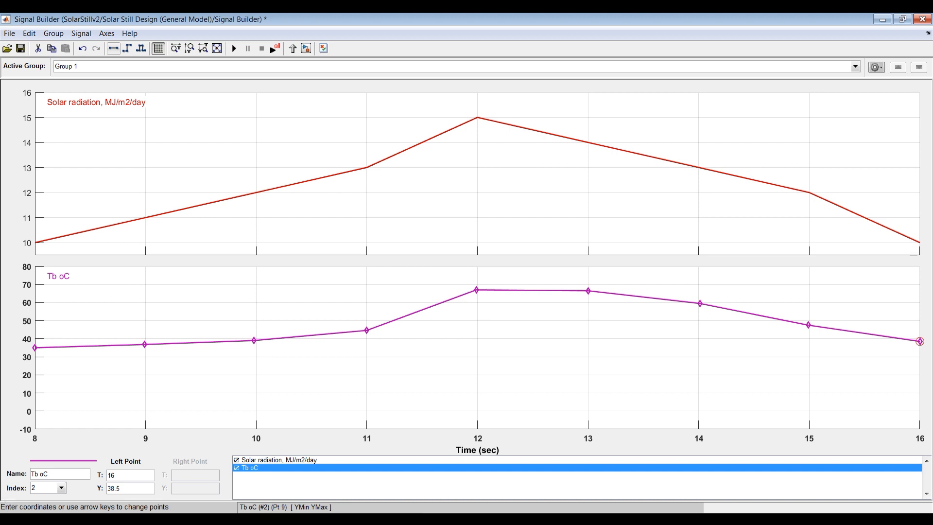
double_click(131, 485)
type("3.")
type("8")
key("Return")
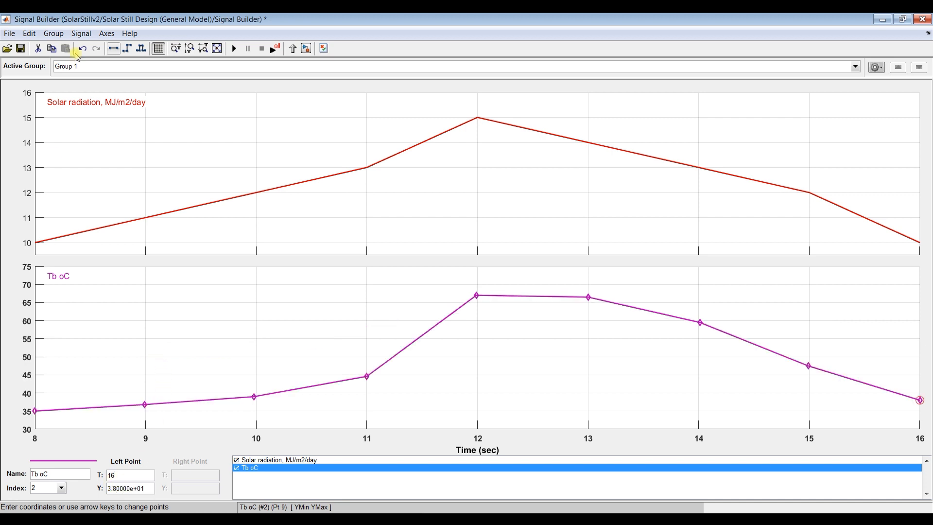
Add another constant signal and name it "Productivity kg/day".
left_click(79, 34)
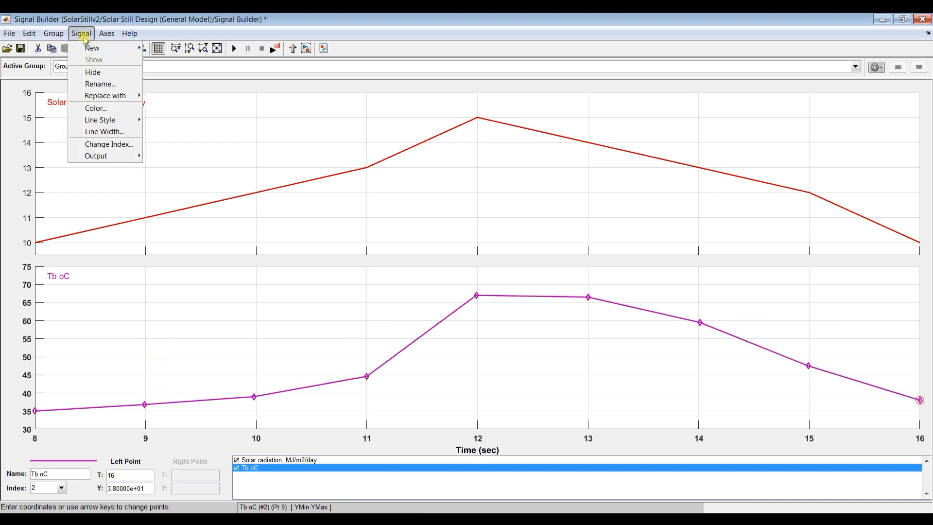
mouse_move(97, 48)
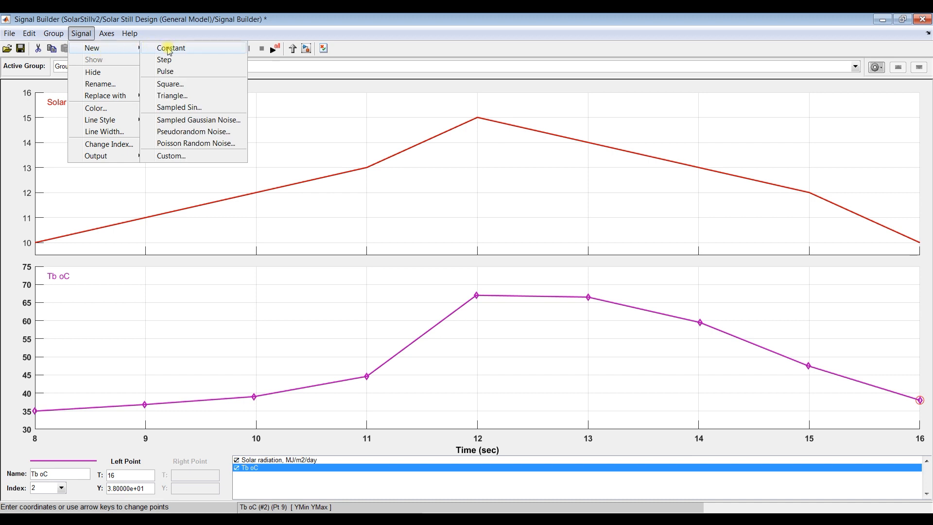
left_click(169, 48)
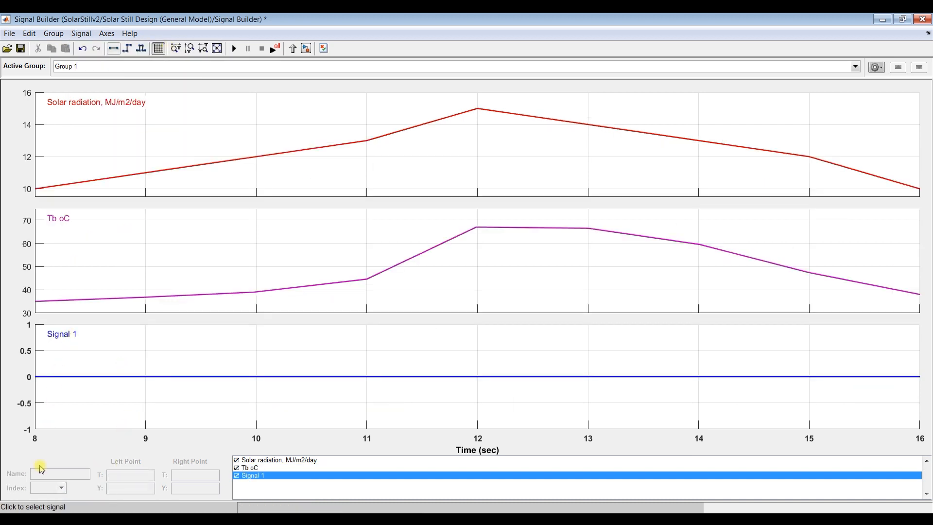
left_click(92, 376)
left_click(70, 474)
triple_click(70, 474)
type("Productivity kg/day")
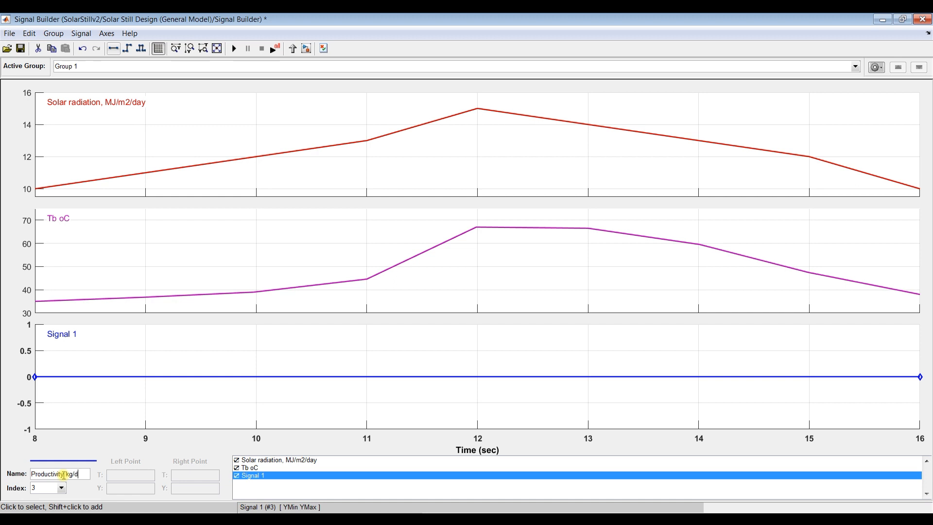
left_click(133, 359)
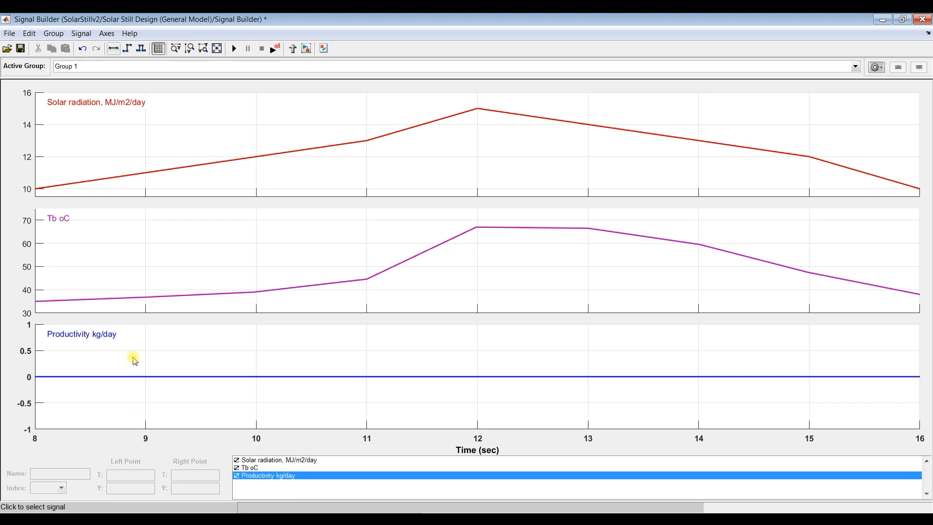
Set the Y value of the Productivity kg/day signal's first point, at 8 seconds, to 0.1.
left_click(117, 377)
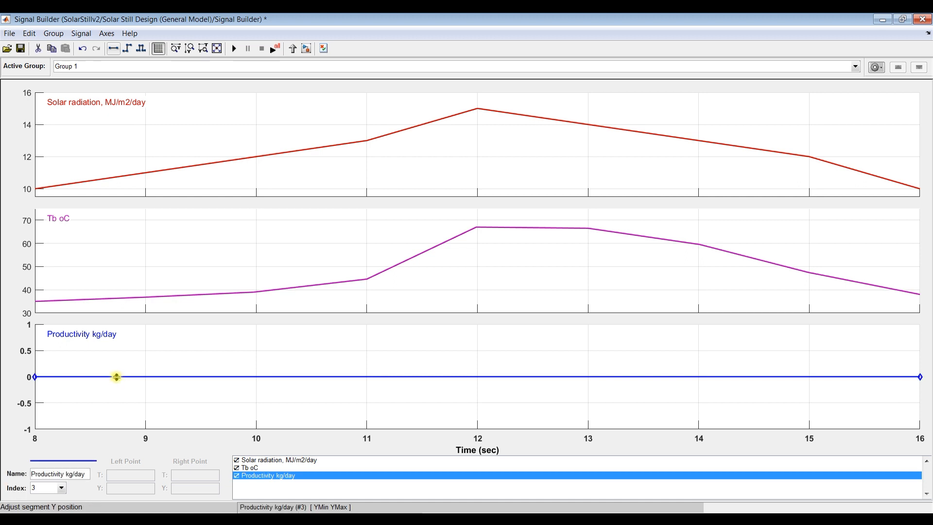
left_click(35, 377)
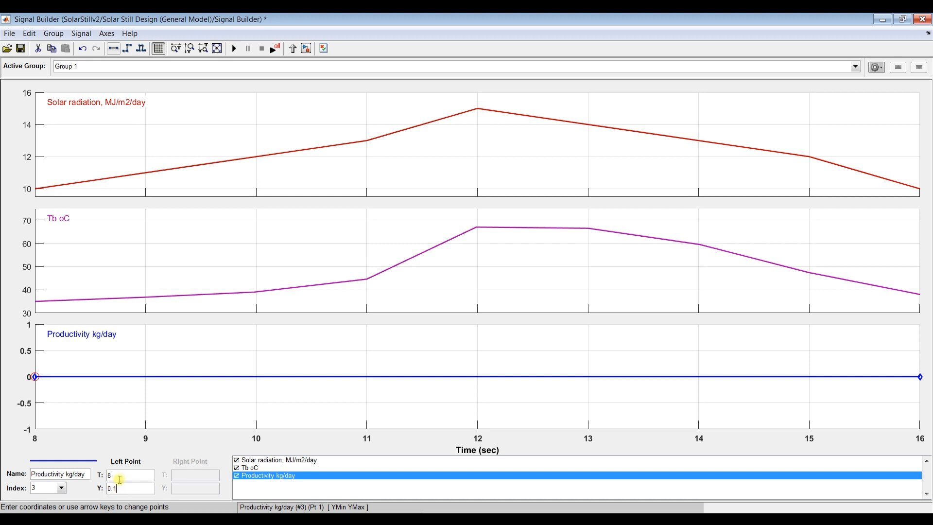
key("Return")
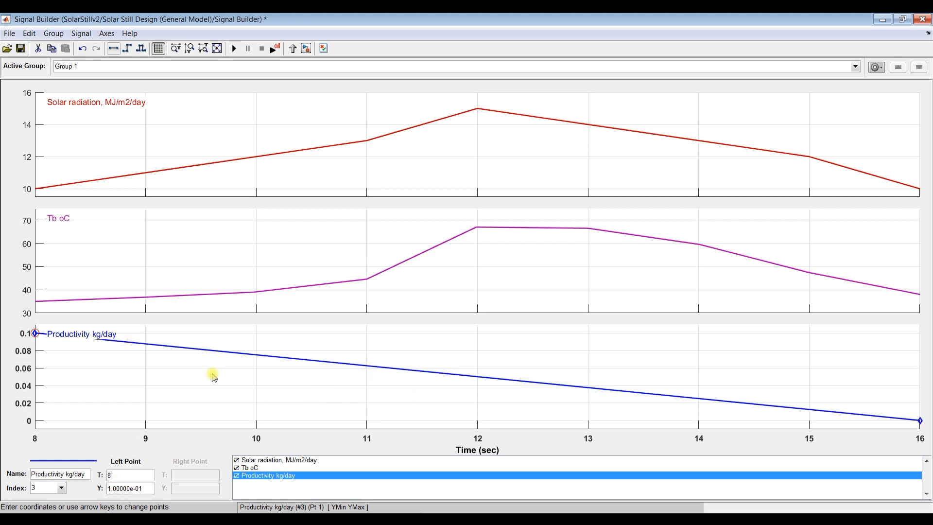
Add Productivity kg/day points at 9 and 10 seconds and raise them to about 0.109 and 0.129.
left_click(145, 344, "shift")
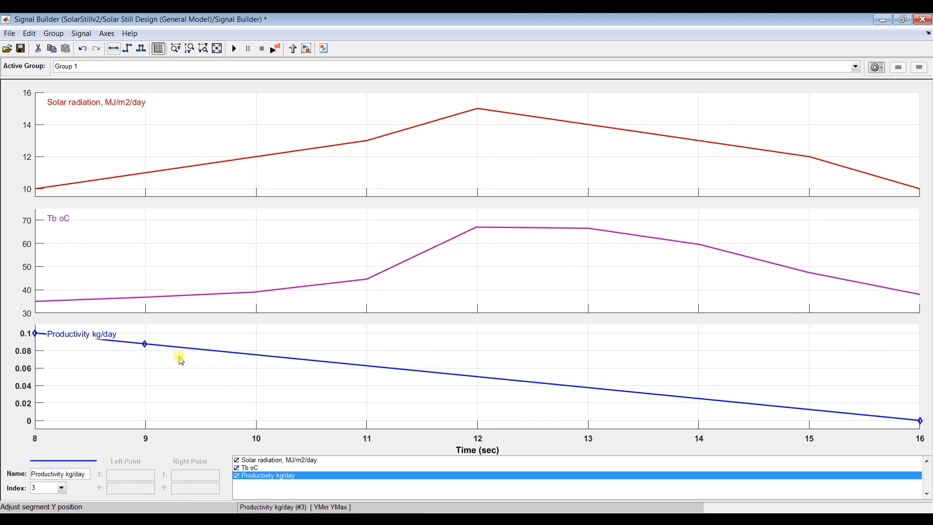
left_click_drag(145, 344, 145, 325)
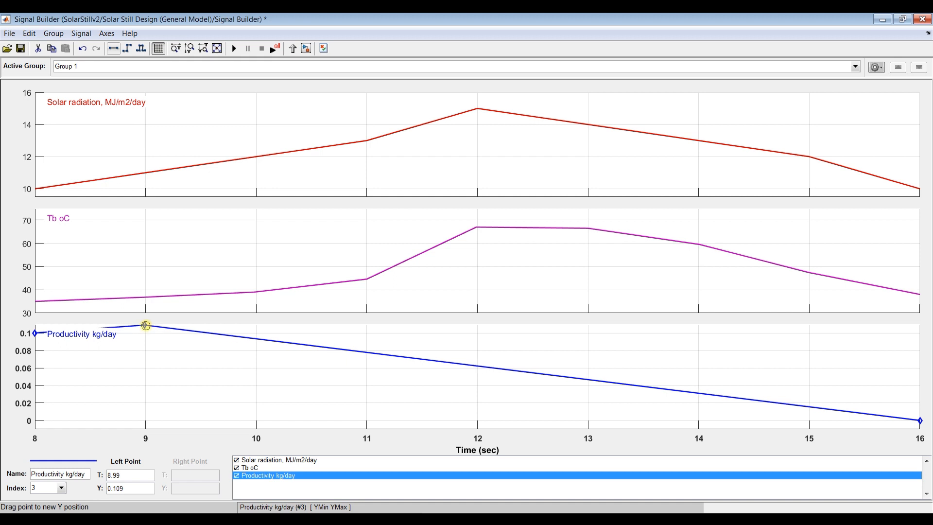
left_click_drag(256, 341, 257, 311)
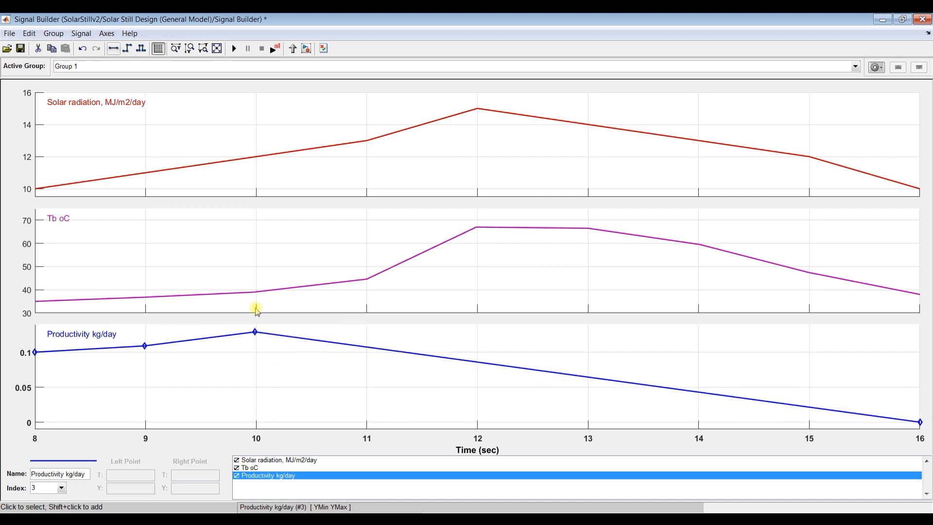
Add a Productivity kg/day point at 11 seconds, raise it and set its Y value to 1.
left_click(368, 347)
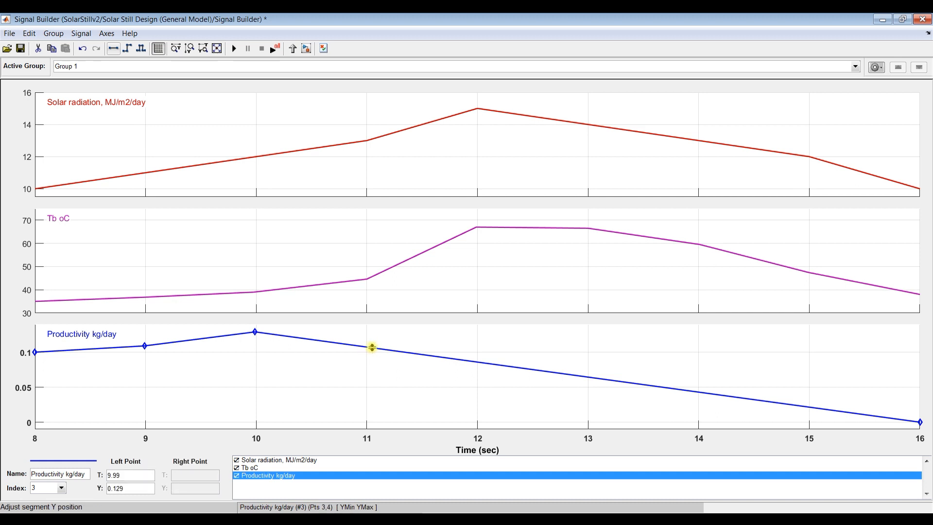
left_click(367, 347)
left_click(367, 347)
left_click(365, 346)
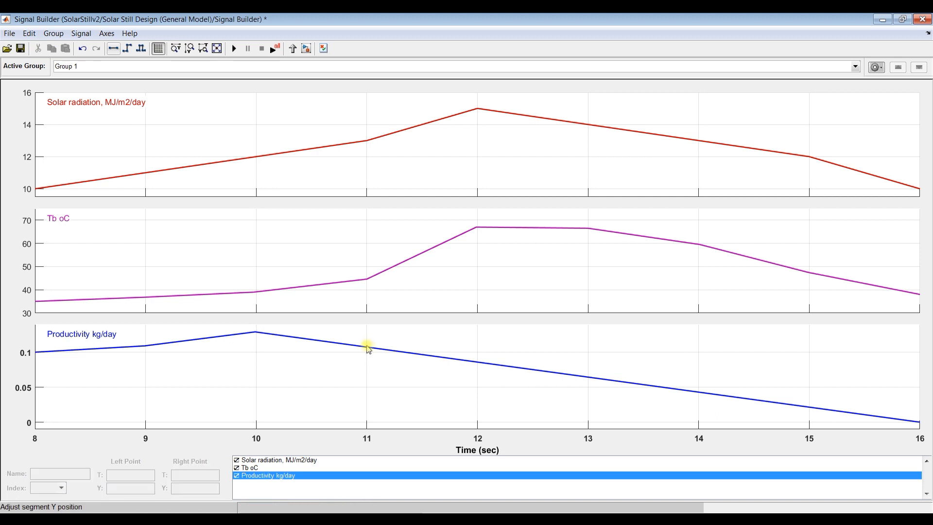
left_click(367, 346)
left_click_drag(366, 346, 367, 322)
left_click_drag(370, 304, 367, 272)
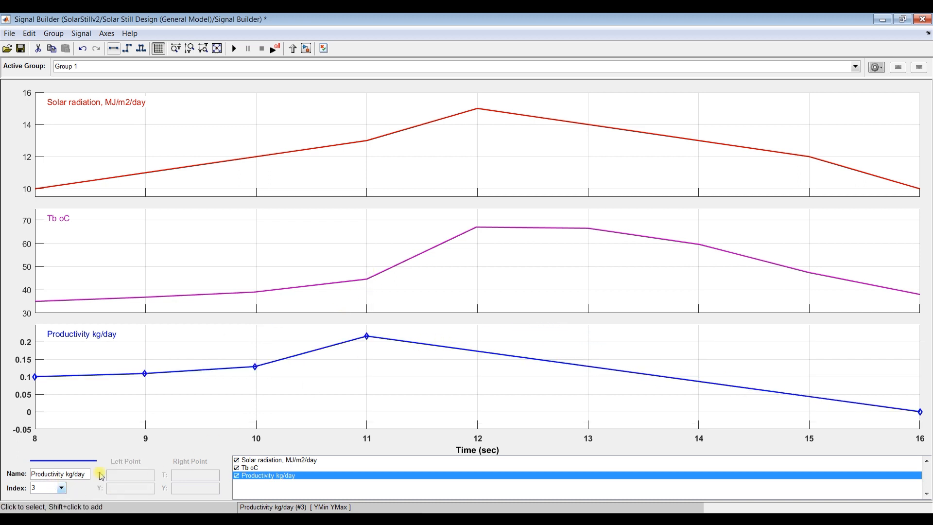
left_click(368, 336)
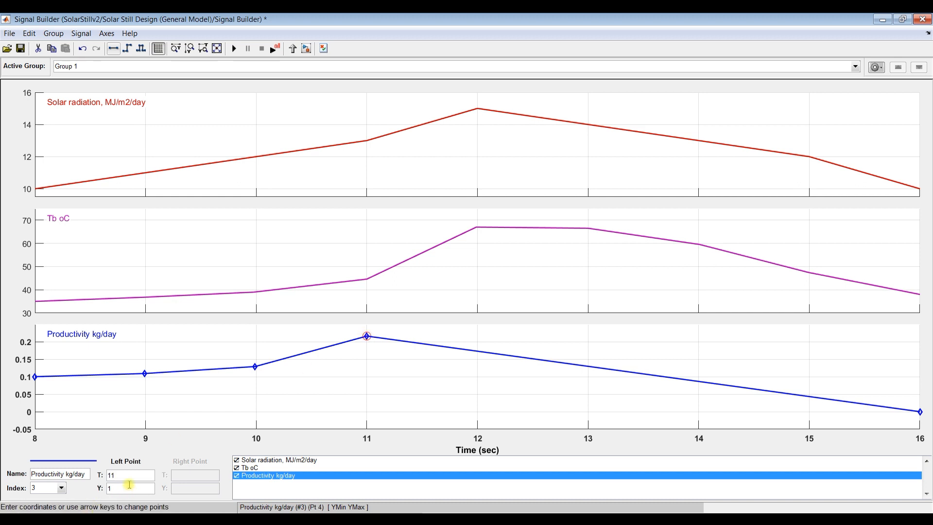
left_click(130, 473)
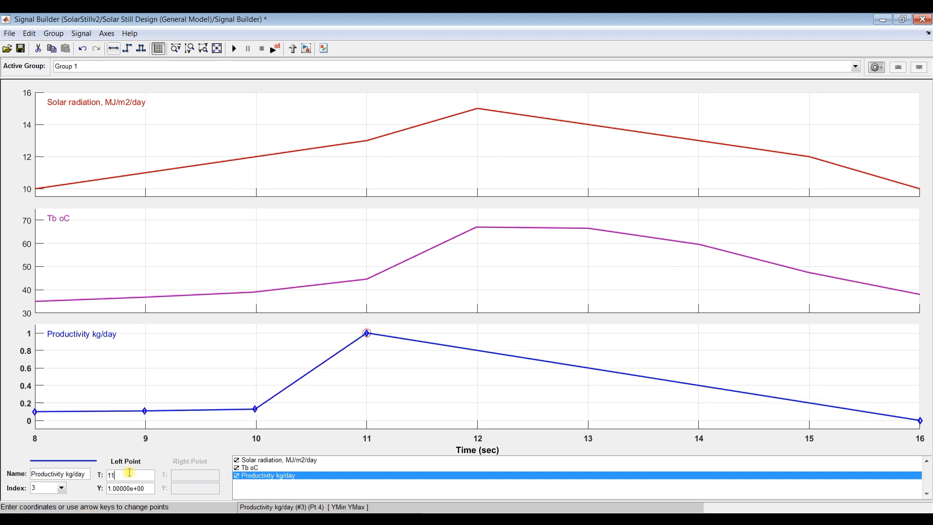
Raise Productivity kg/day's last point, at 16 seconds, to about 0.25, and save and close the Signal Builder.
left_click(477, 350)
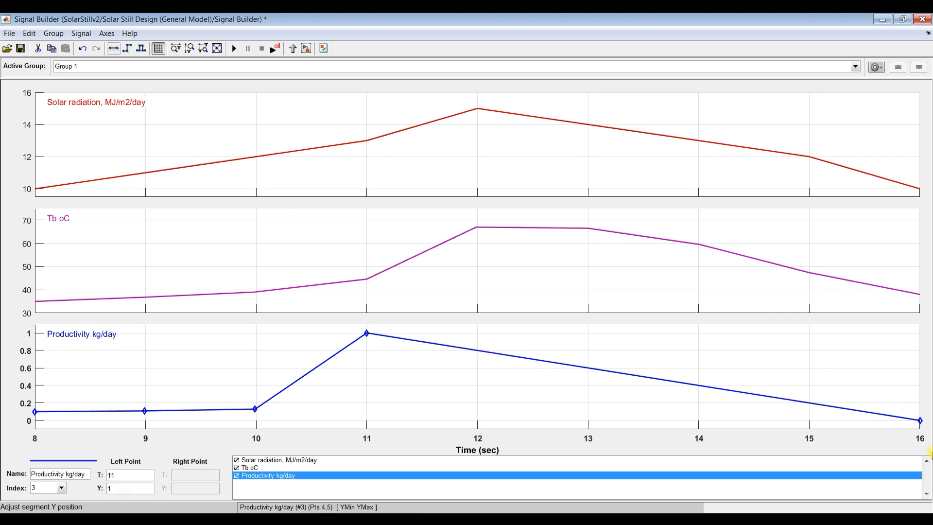
left_click_drag(919, 422, 919, 399)
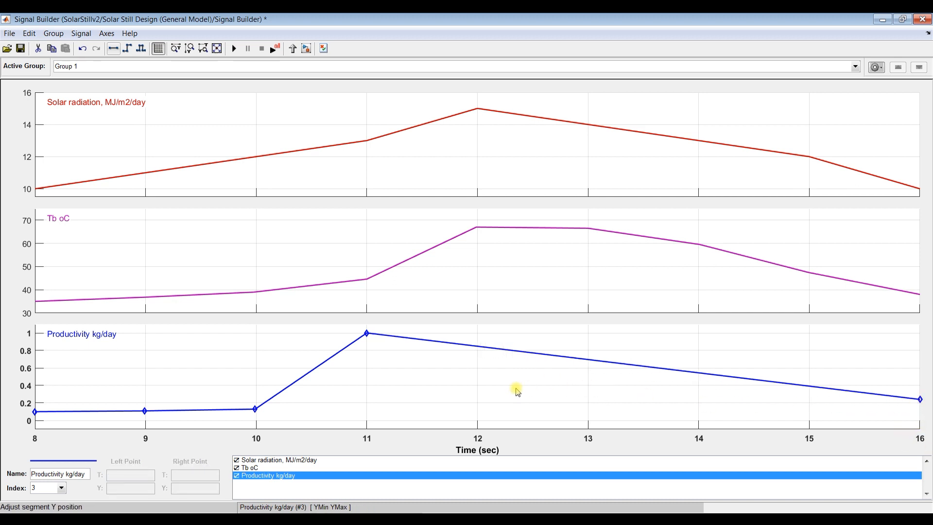
left_click(20, 49)
left_click(922, 20)
Save a copy of the model in the SolarStill folder under the file name staaa.
scroll(246, 214, "up", 3)
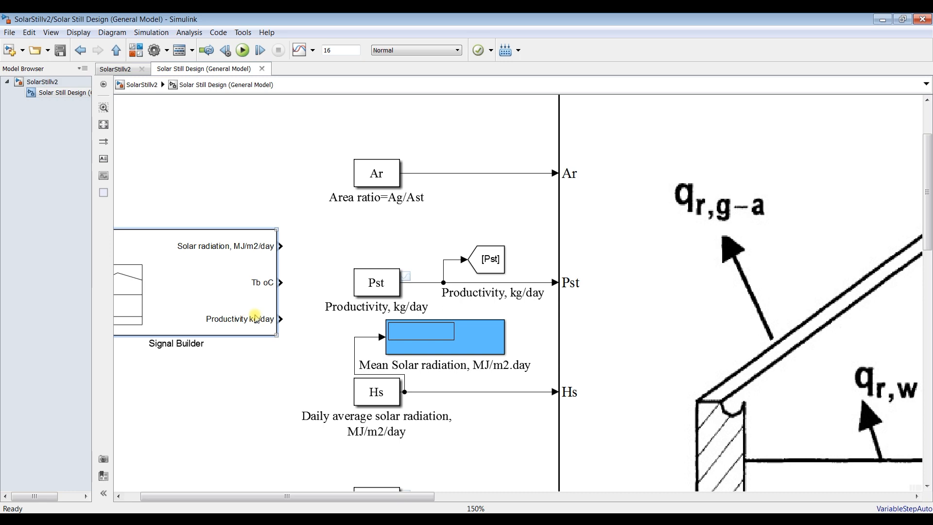
scroll(270, 254, "down", 2)
scroll(269, 254, "up", 1)
scroll(312, 289, "down", 1)
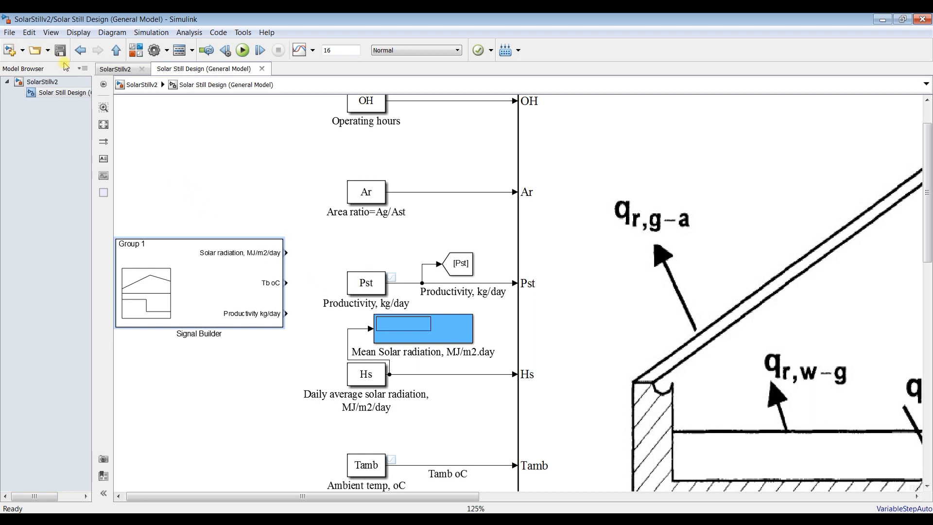
left_click(11, 32)
left_click(34, 110)
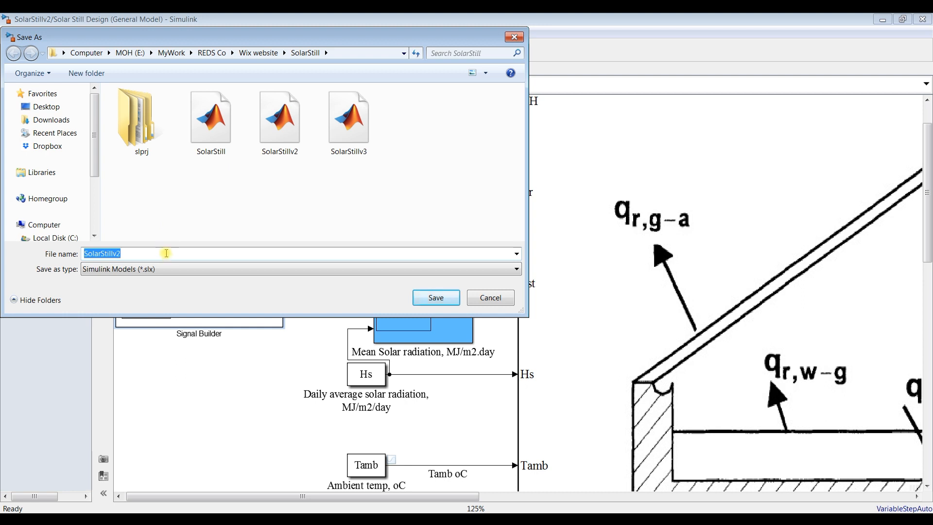
type("st")
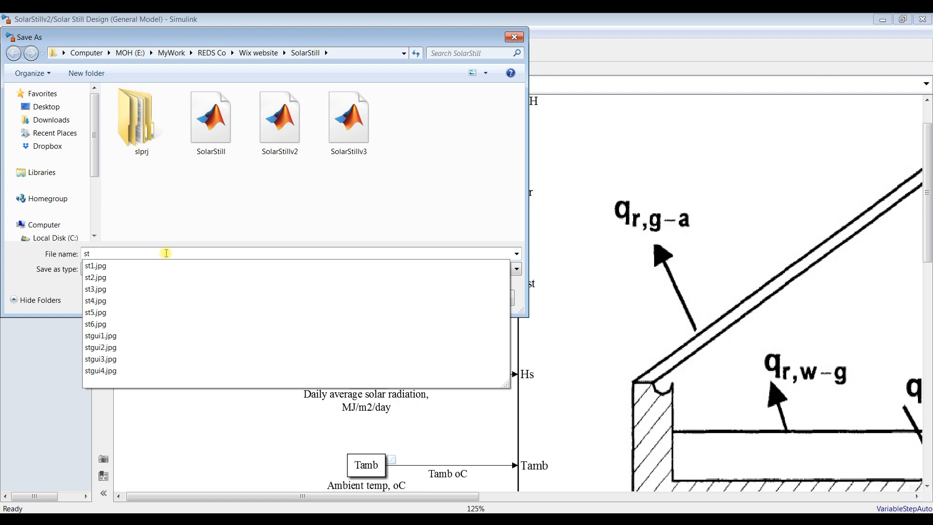
type("aaa")
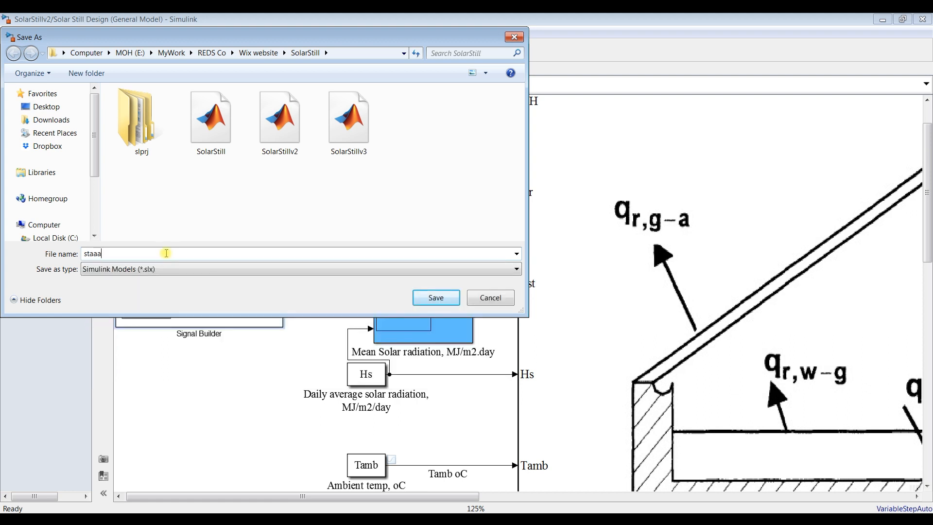
left_click(436, 298)
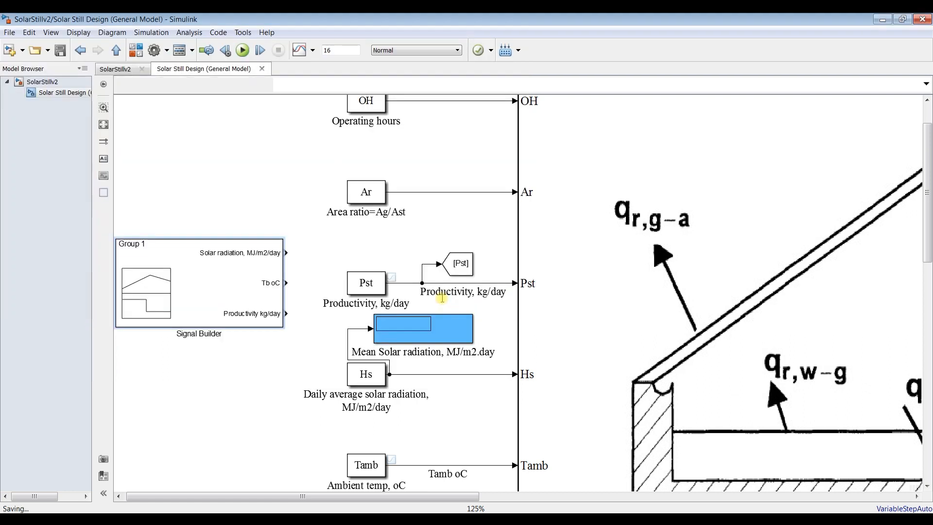
Open the dialog parameters of the Solar Still Design (General Model) block's mask for editing, from the model's top level.
left_click(355, 285)
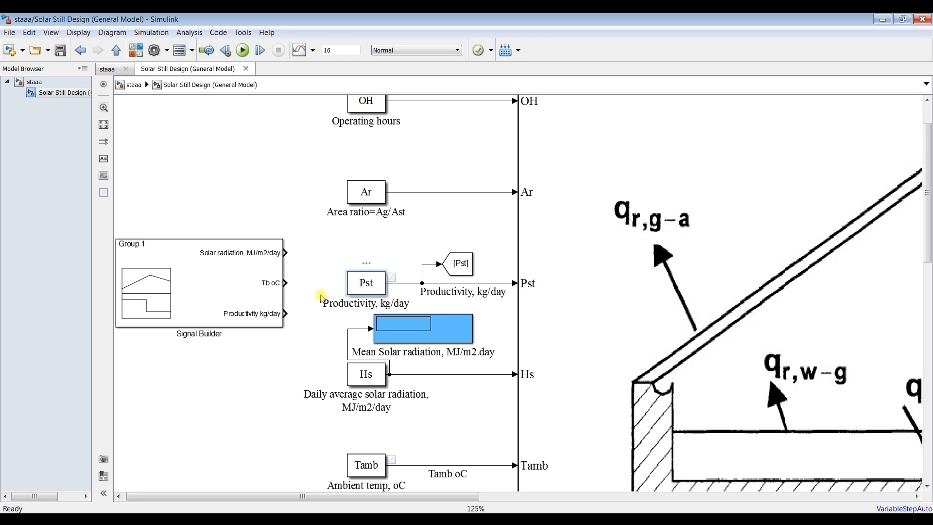
left_click(34, 81)
left_click(220, 154)
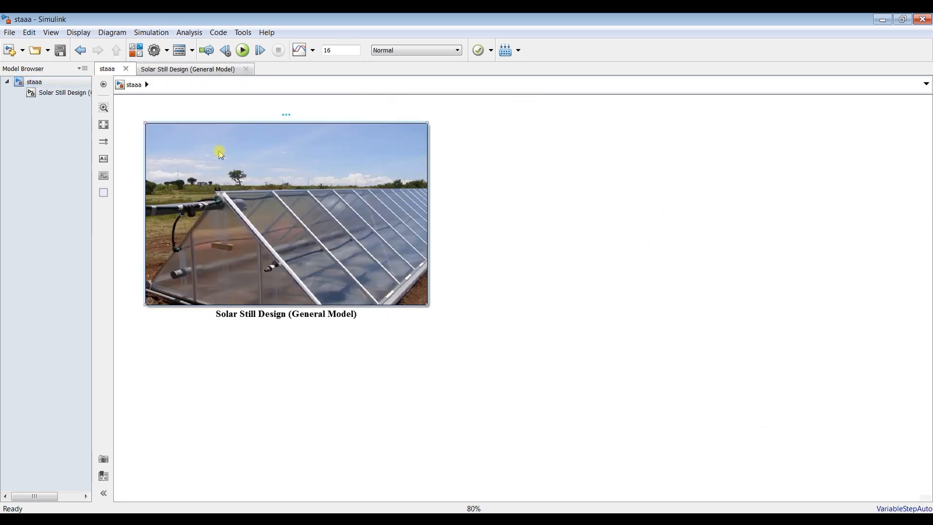
key("ctrl+m")
left_click(389, 66)
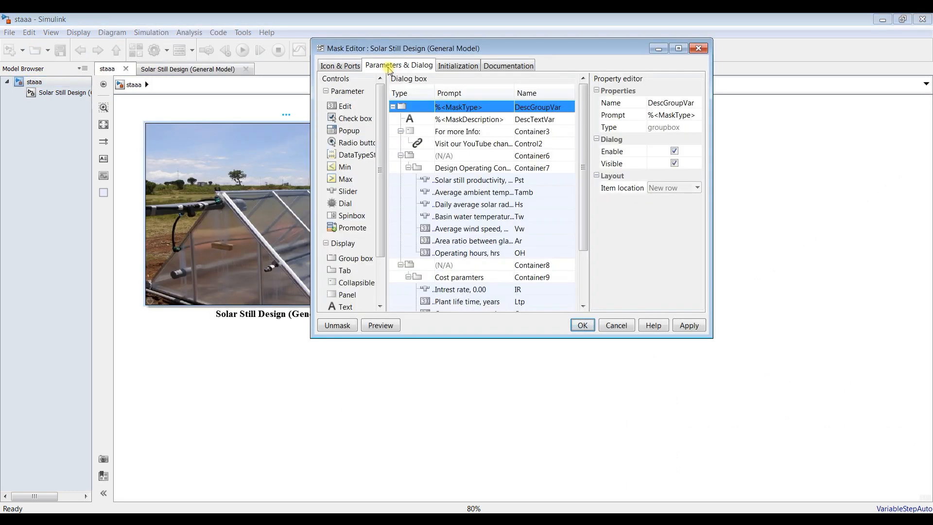
left_click(678, 48)
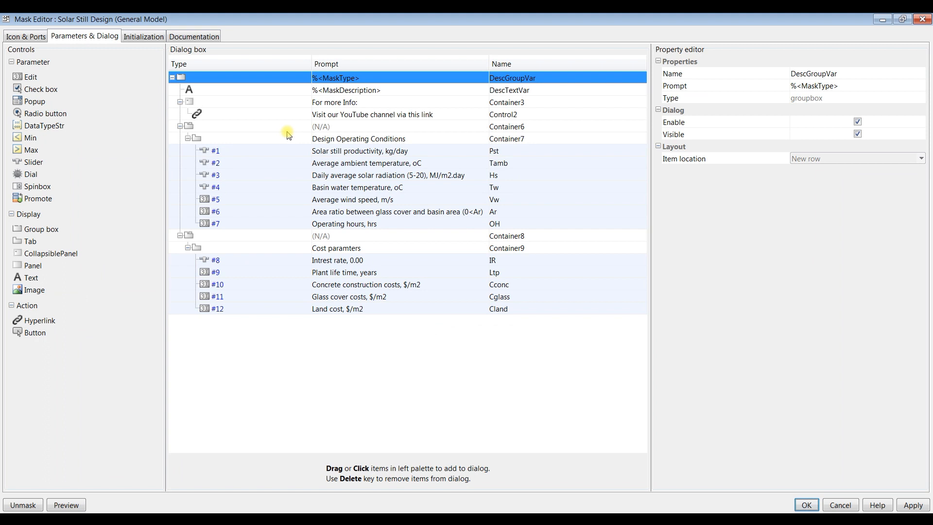
Disable and hide the mask parameters Pst, Hs and Tw, and apply the mask changes.
left_click(280, 150)
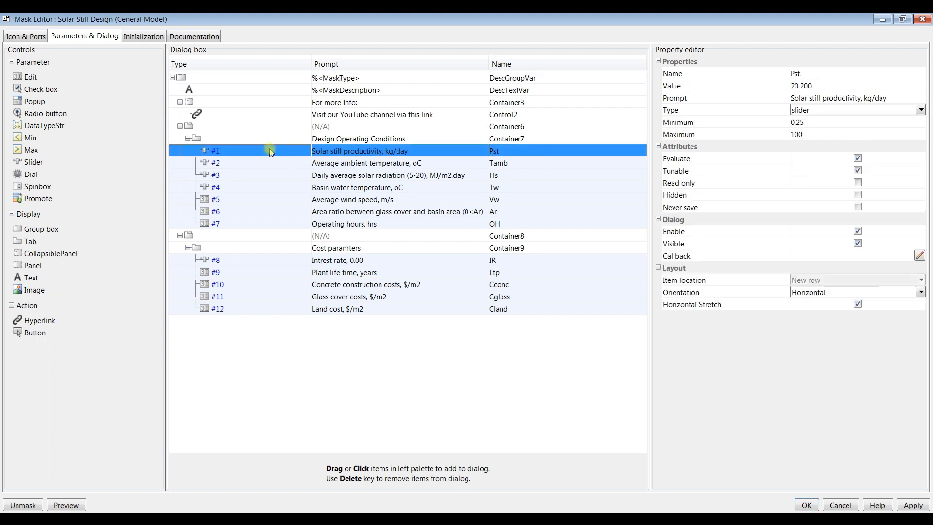
left_click(858, 230)
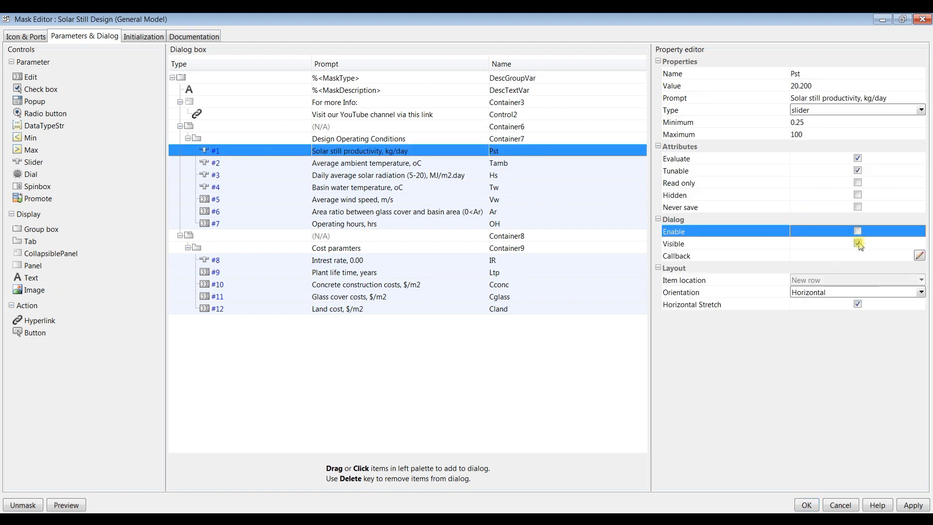
left_click(858, 243)
left_click(294, 175)
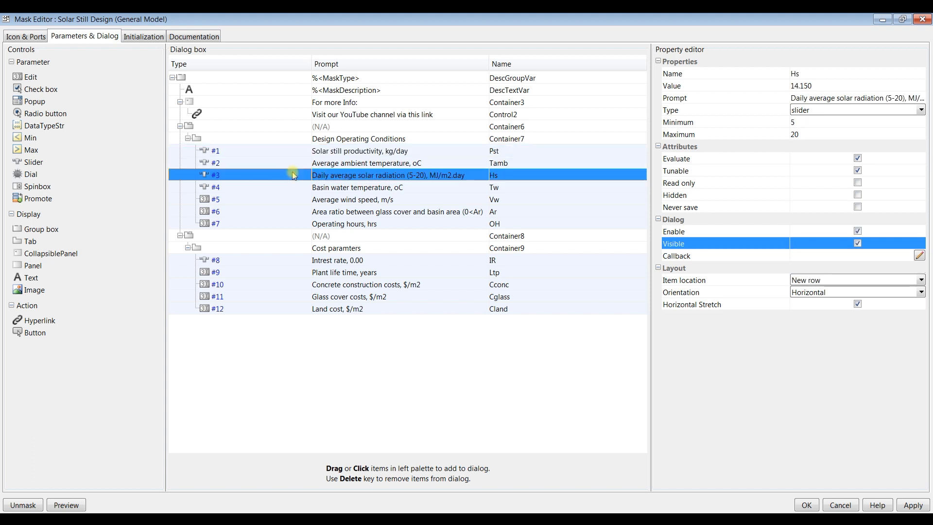
left_click(858, 231)
left_click(858, 243)
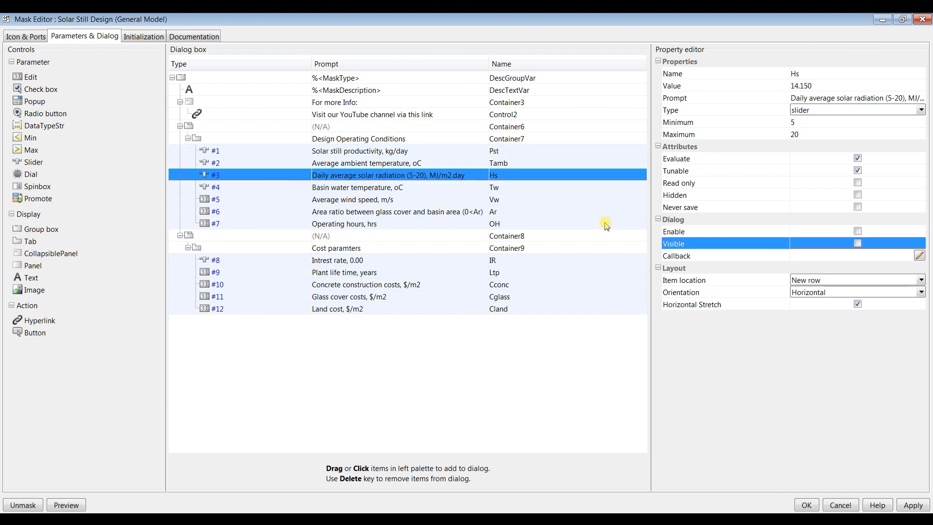
left_click(302, 191)
left_click(858, 231)
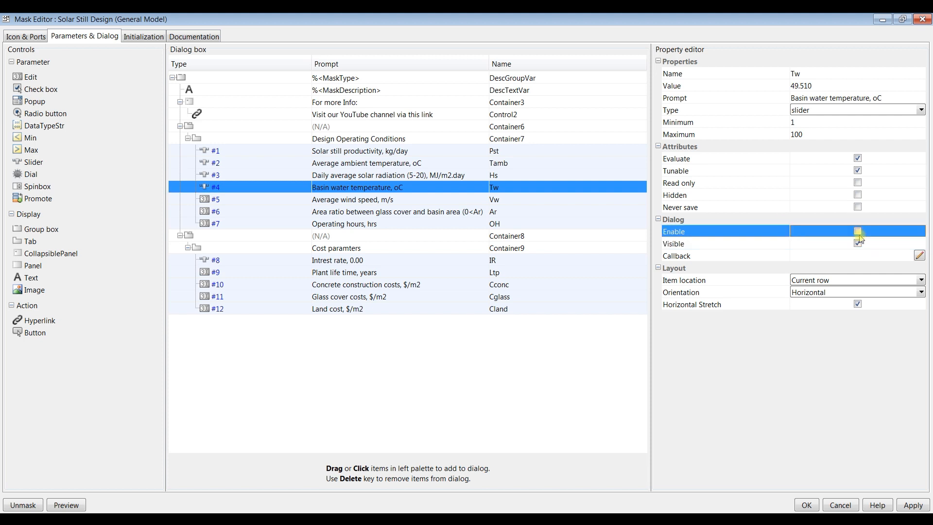
left_click(858, 243)
left_click(910, 506)
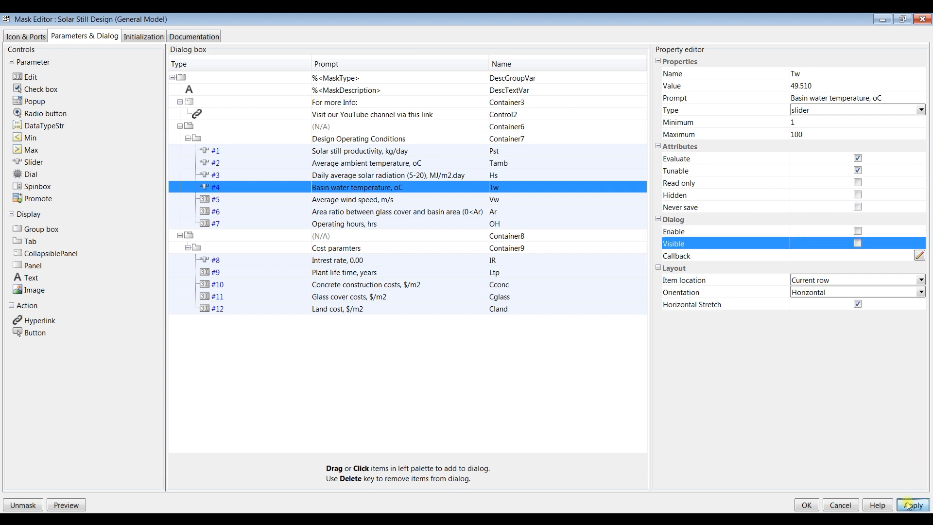
left_click(807, 506)
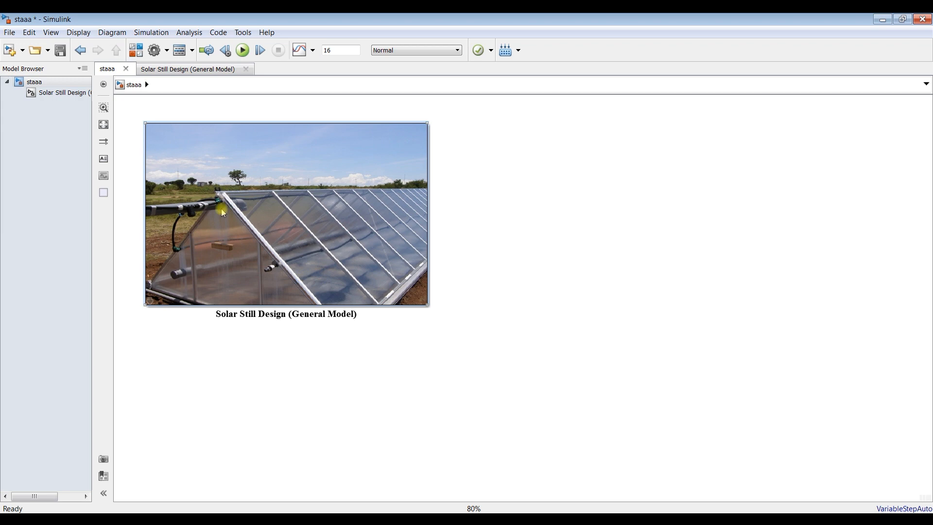
Inside the Solar Still Design subsystem, move the Pst productivity block off its line to the free space above the Signal Builder.
left_click(44, 94)
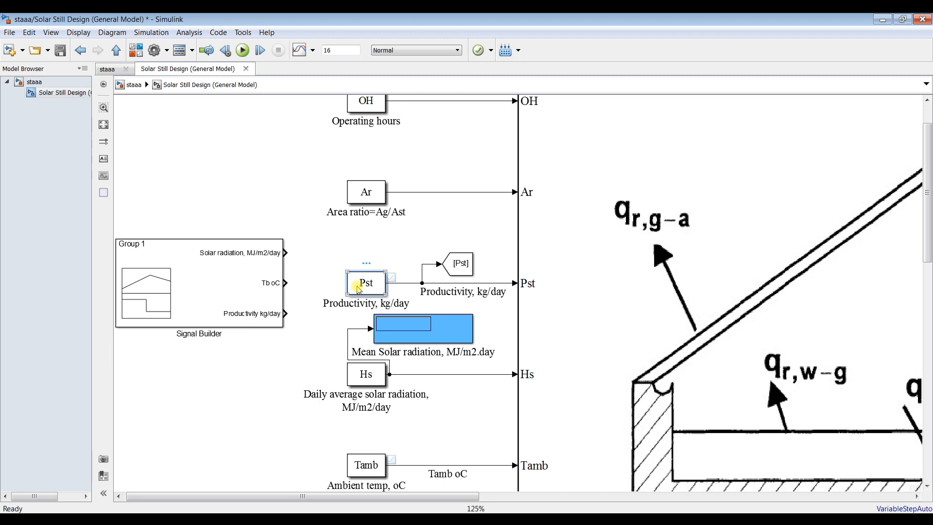
key("ctrl+x")
key("ctrl+v")
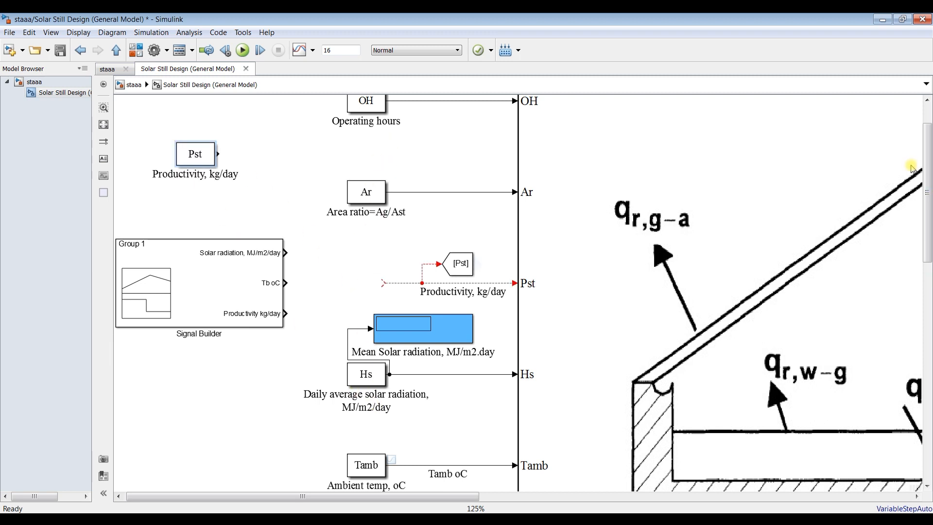
Move the Hs daily average solar radiation block off its line to the free space above the relocated Pst block.
left_click_drag(928, 174, 928, 228)
left_click(367, 227)
key("ctrl+x")
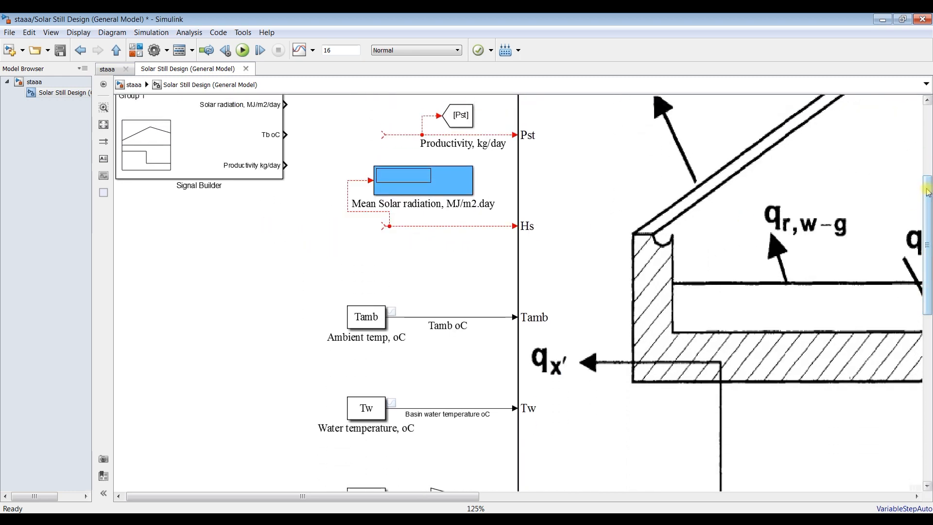
left_click_drag(928, 245, 928, 175)
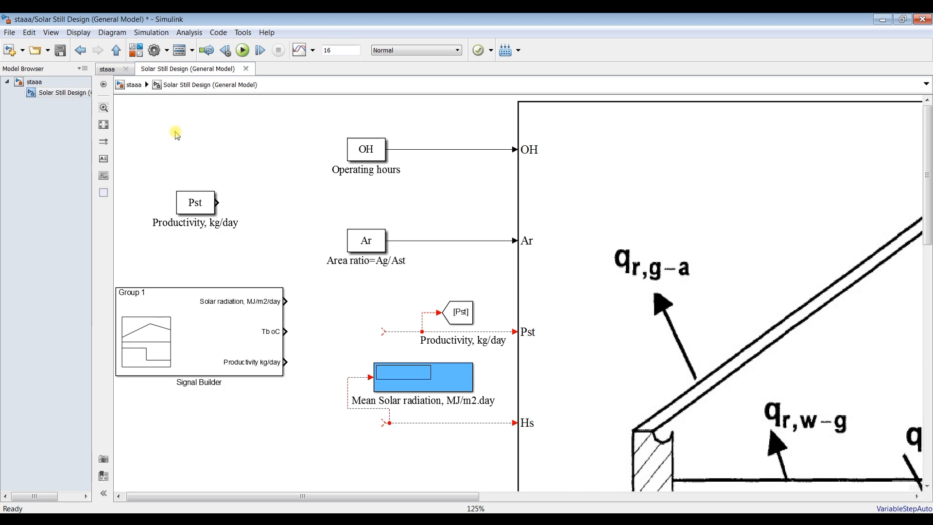
key("ctrl+v")
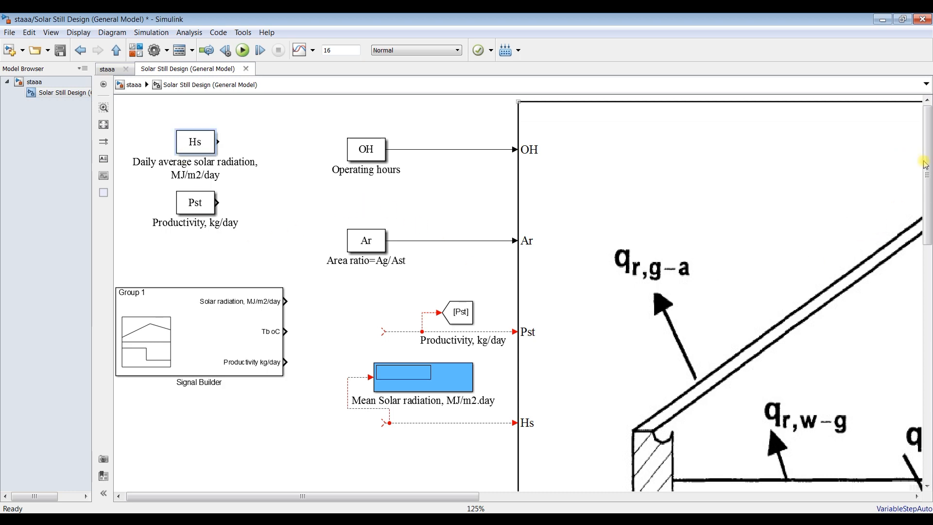
Move the Tw water temperature block off its line to the free space above the relocated Hs block.
left_click_drag(925, 165, 925, 230)
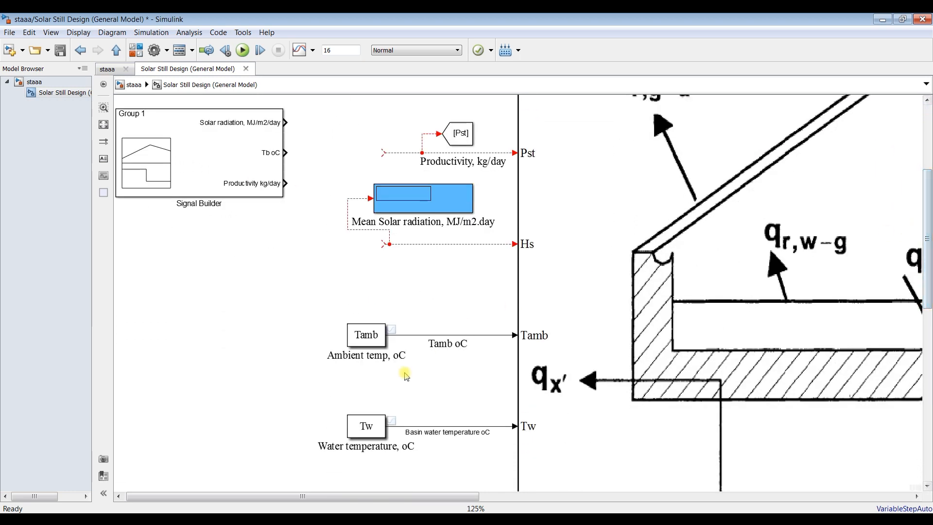
left_click(363, 428)
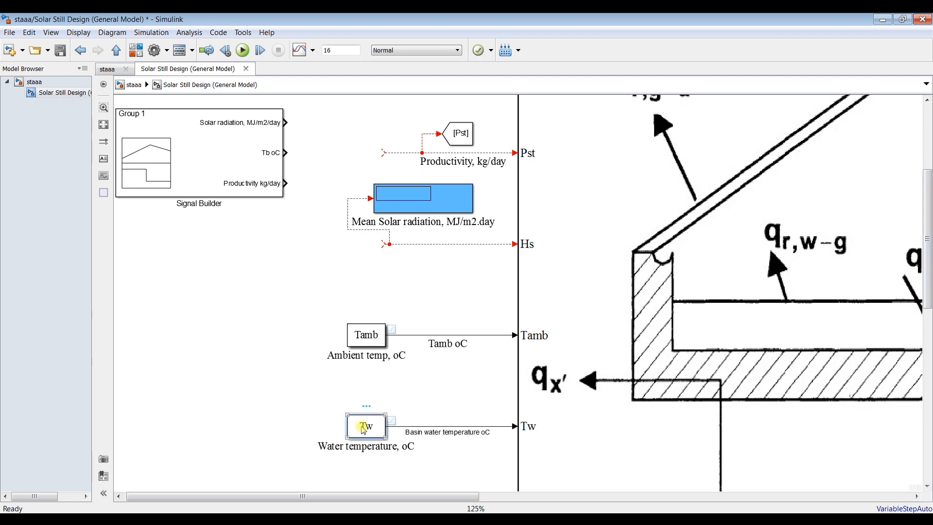
key("ctrl+x")
left_click_drag(927, 238, 927, 178)
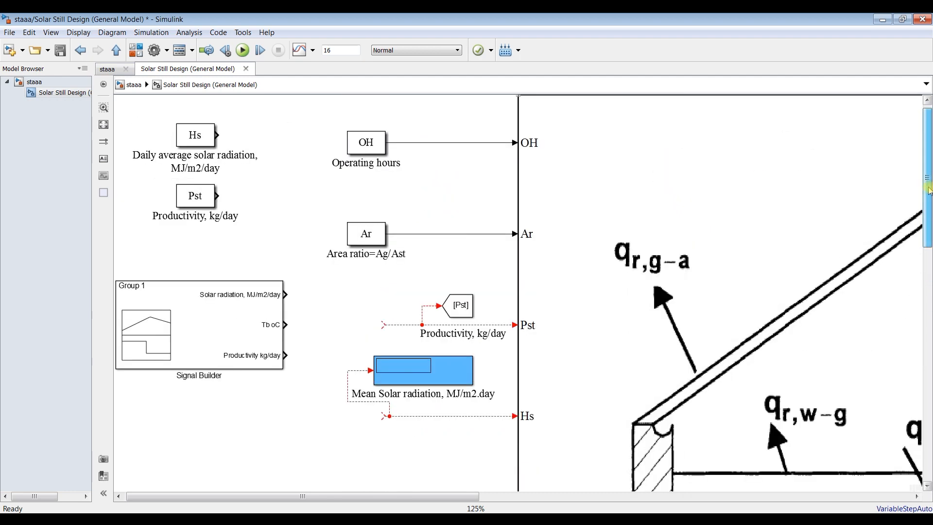
key("ctrl+v")
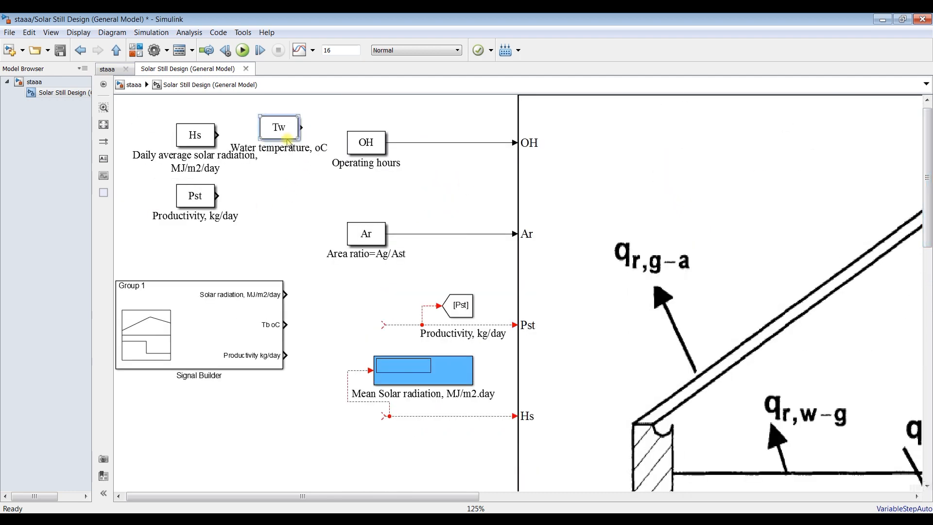
mouse_move(277, 127)
left_mouse_down()
mouse_move(259, 101)
mouse_move(270, 103)
mouse_move(262, 135)
left_mouse_up()
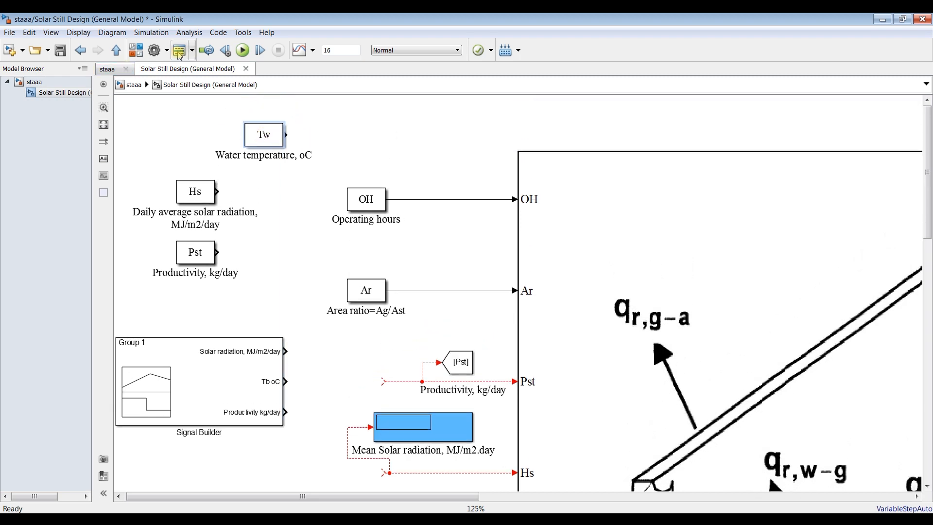
Connect a Terminator block from the Sinks library to each of the relocated Pst, Hs and Tw blocks, and save the model.
left_click(136, 51)
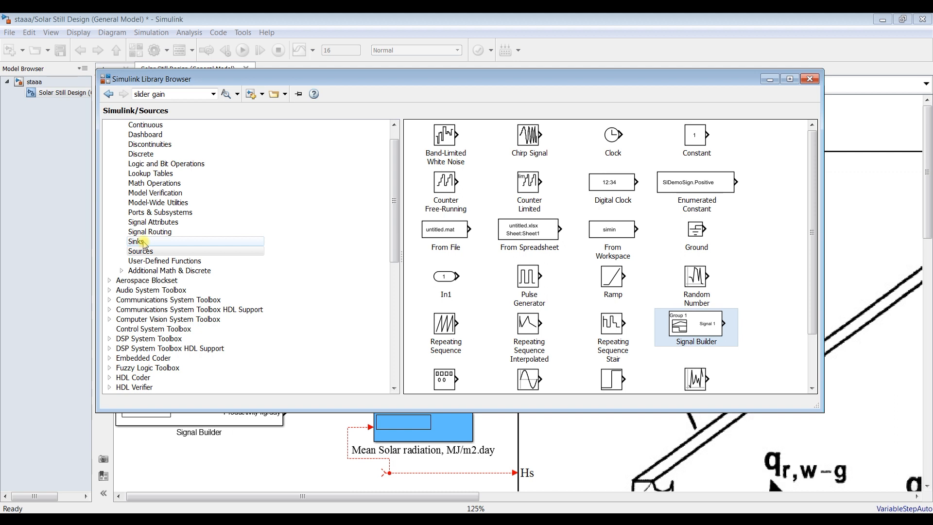
left_click(141, 242)
left_click_drag(425, 184, 336, 135)
left_click(241, 254)
left_click(253, 192)
left_click(297, 136)
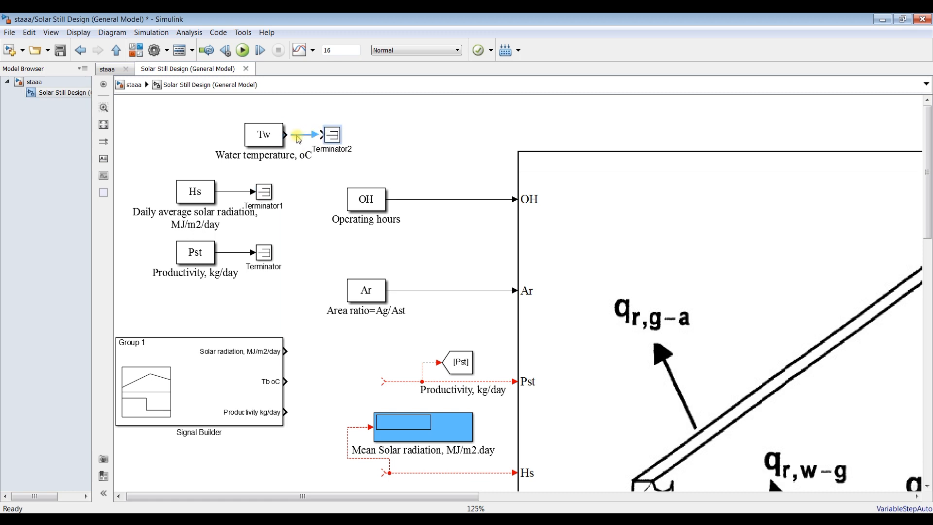
left_click(60, 50)
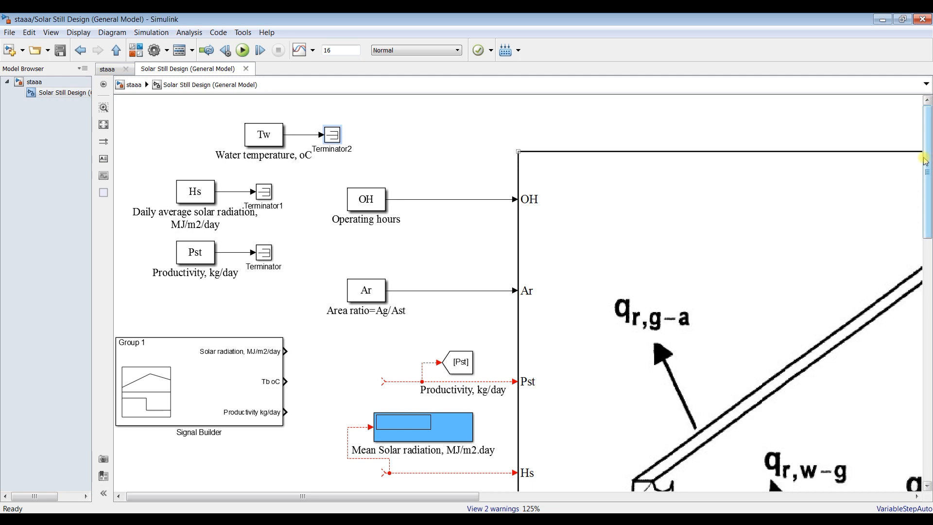
Wire the Signal Builder's solar radiation output to Hs, Tb to Tw and productivity to Pst, and save the model.
left_click_drag(928, 167, 928, 215)
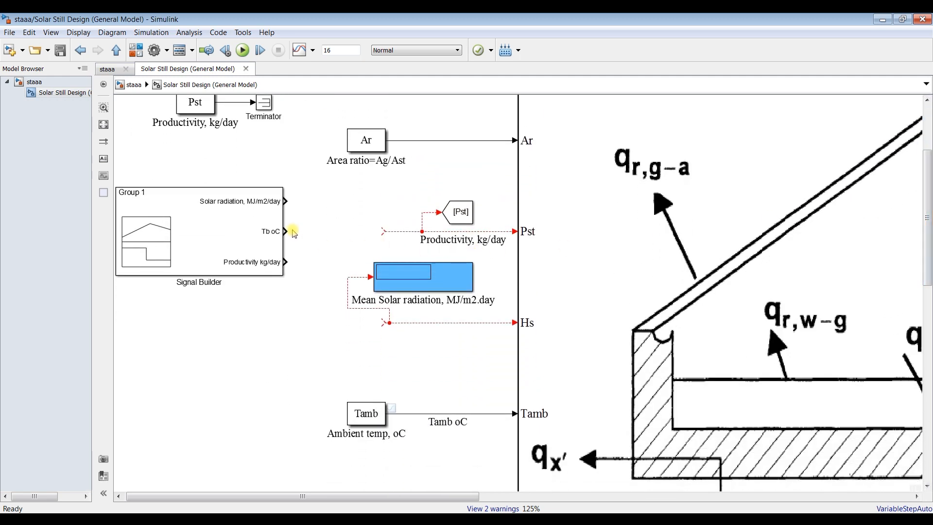
mouse_move(287, 200)
left_mouse_down()
mouse_move(350, 323)
mouse_move(381, 322)
left_mouse_up()
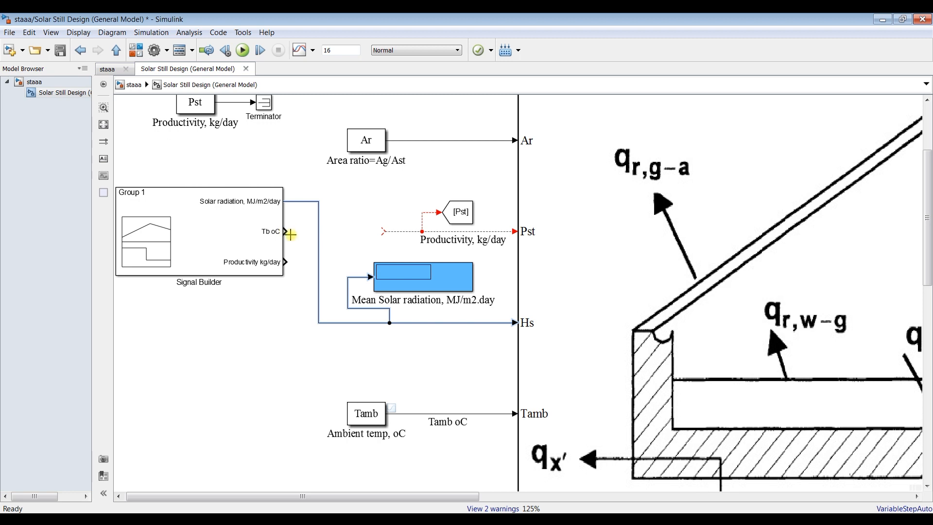
left_click_drag(927, 233, 927, 255)
left_click(193, 122)
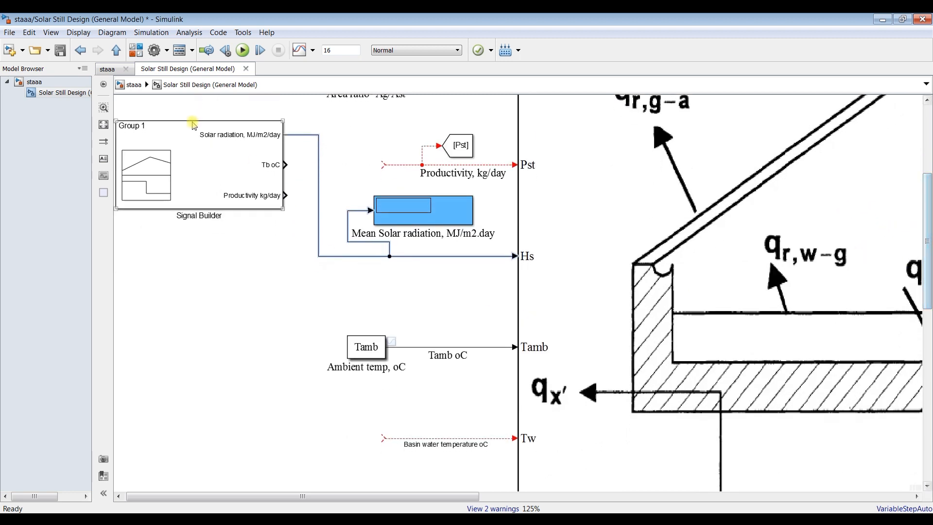
left_click_drag(289, 165, 385, 439)
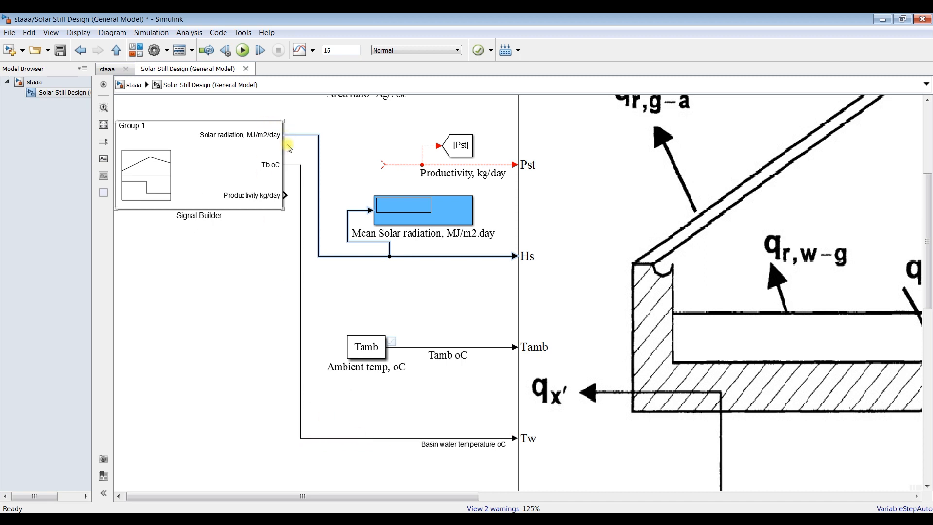
left_click_drag(286, 194, 383, 166)
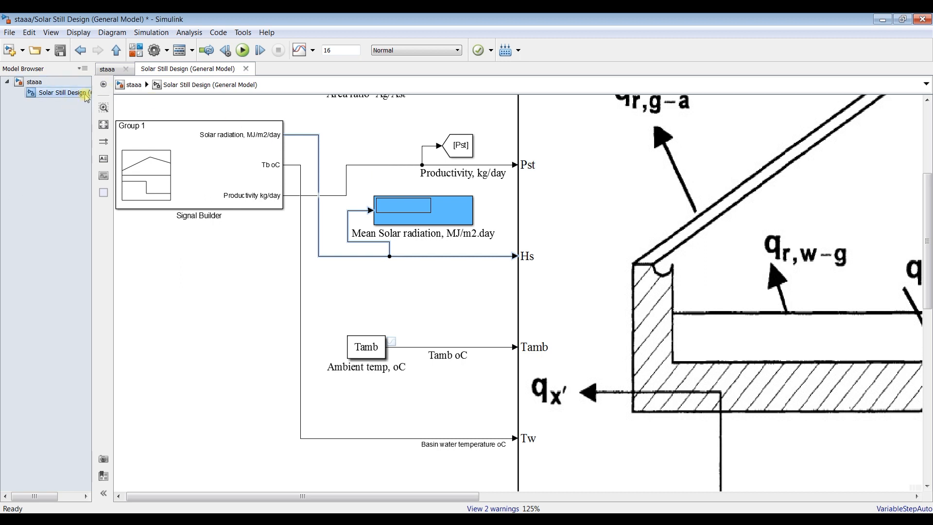
left_click(56, 52)
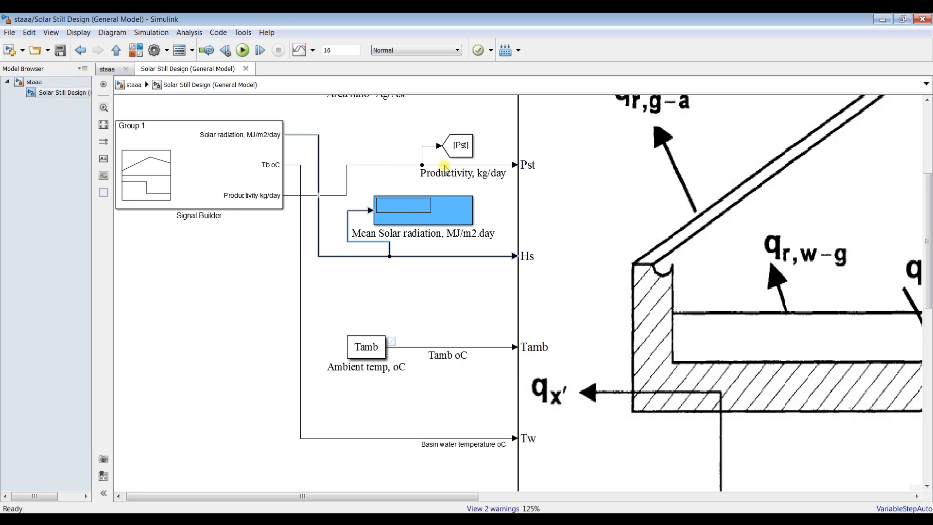
Run the simulation and bring the subsystem's output displays into view, from solar still efficiency downwards.
left_click(241, 50)
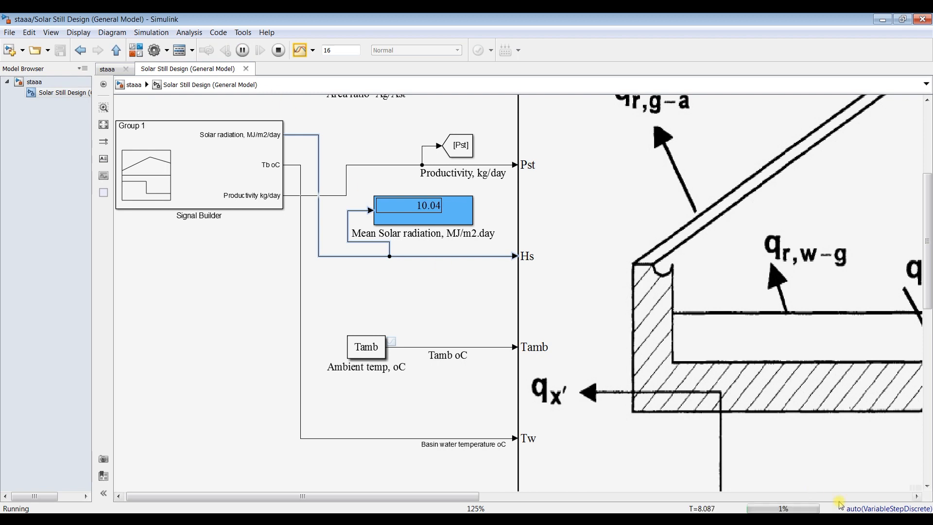
left_click_drag(410, 503, 777, 504)
left_click_drag(928, 281, 669, 109)
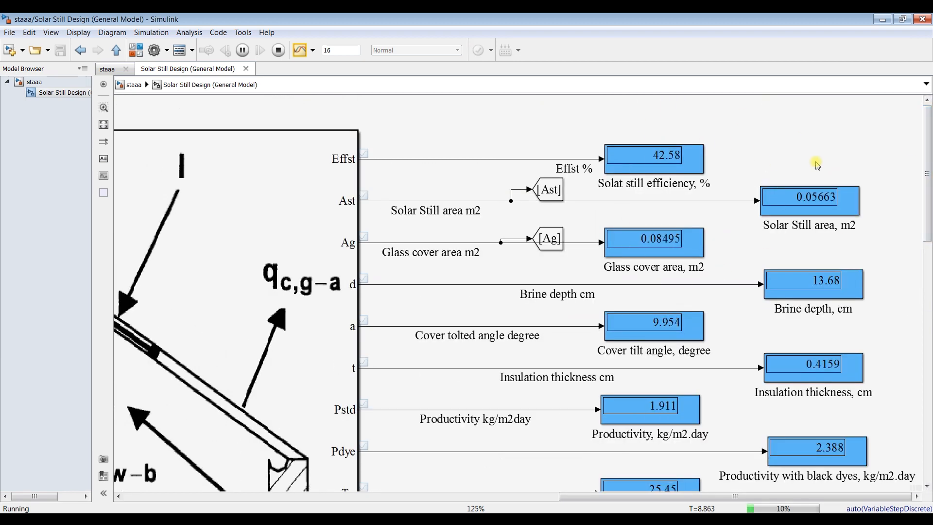